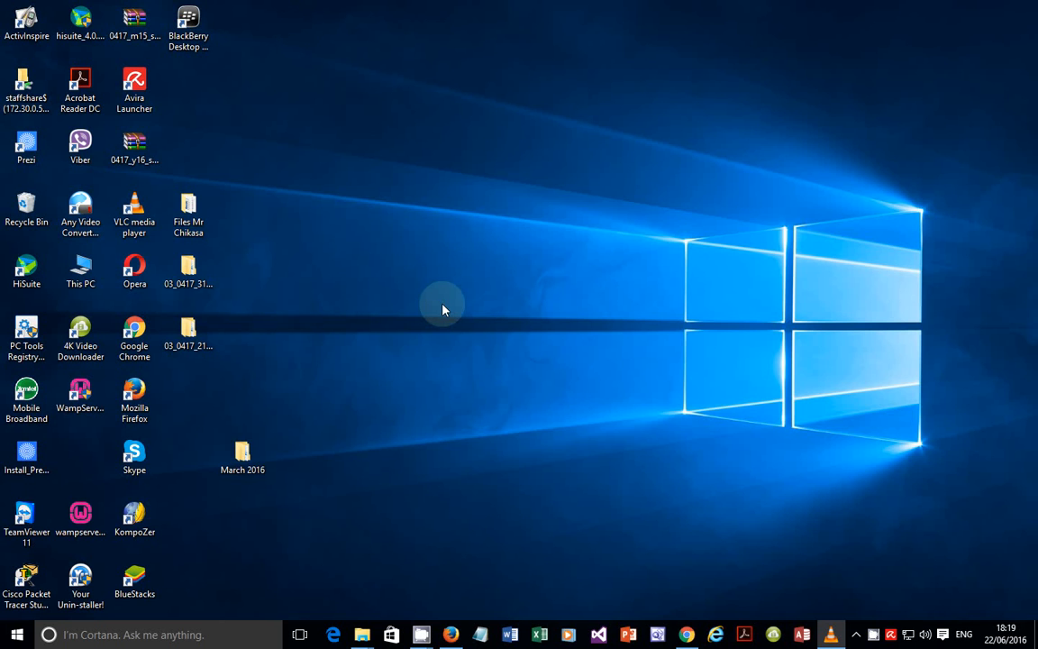
# Step: Open the exam paper PDF 0417_m16_qp_21(2) from March 2016 > Paper 2
pyautogui.doubleClick(241, 455)
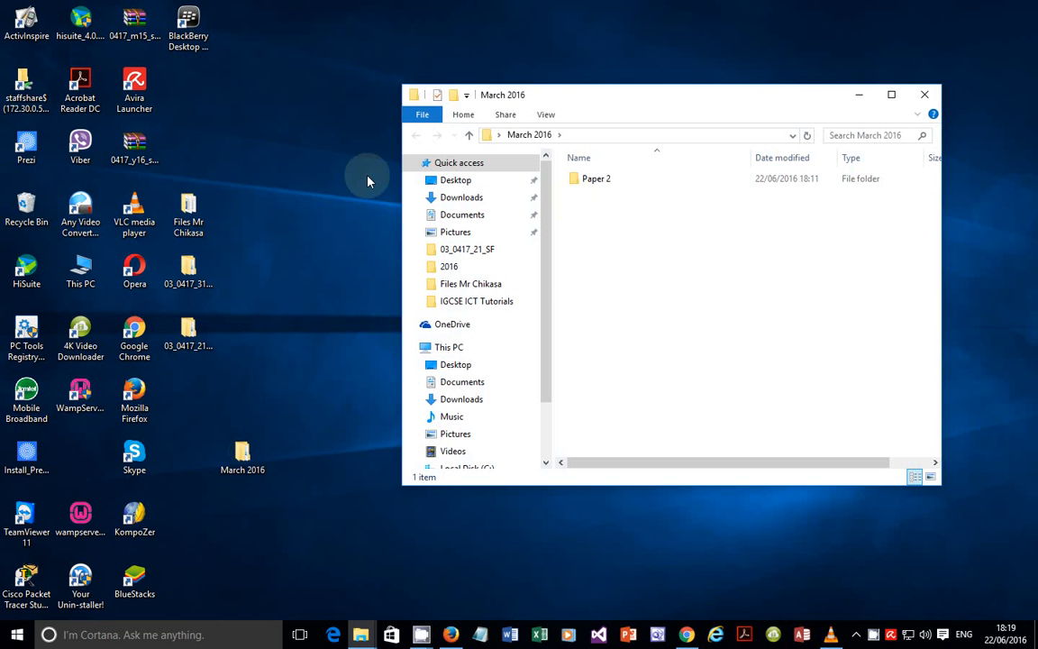
pyautogui.click(604, 180)
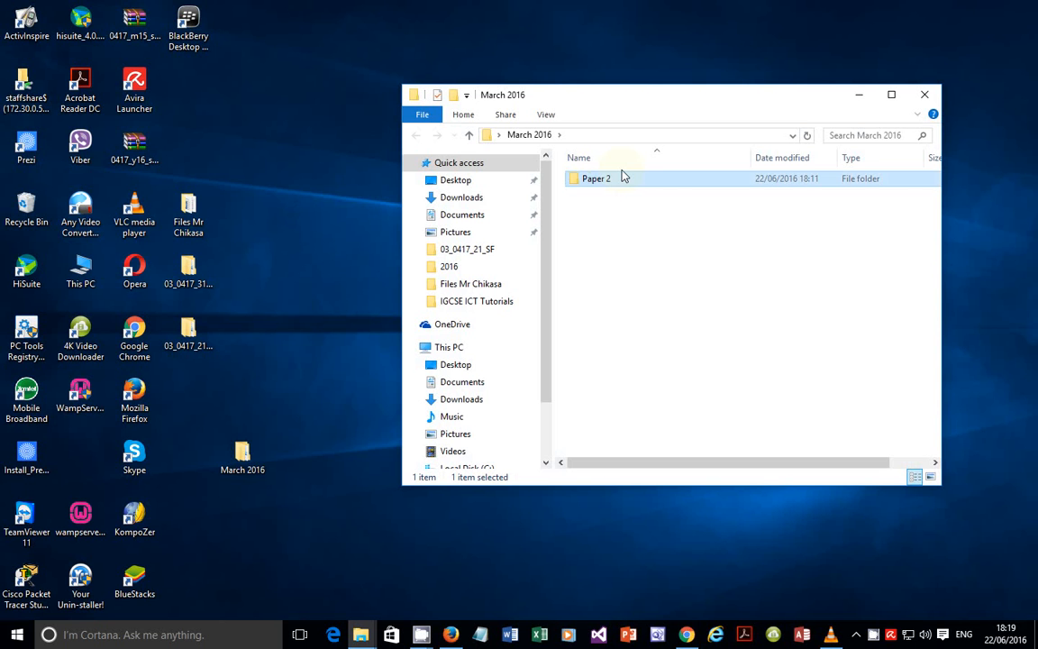
pyautogui.doubleClick(621, 178)
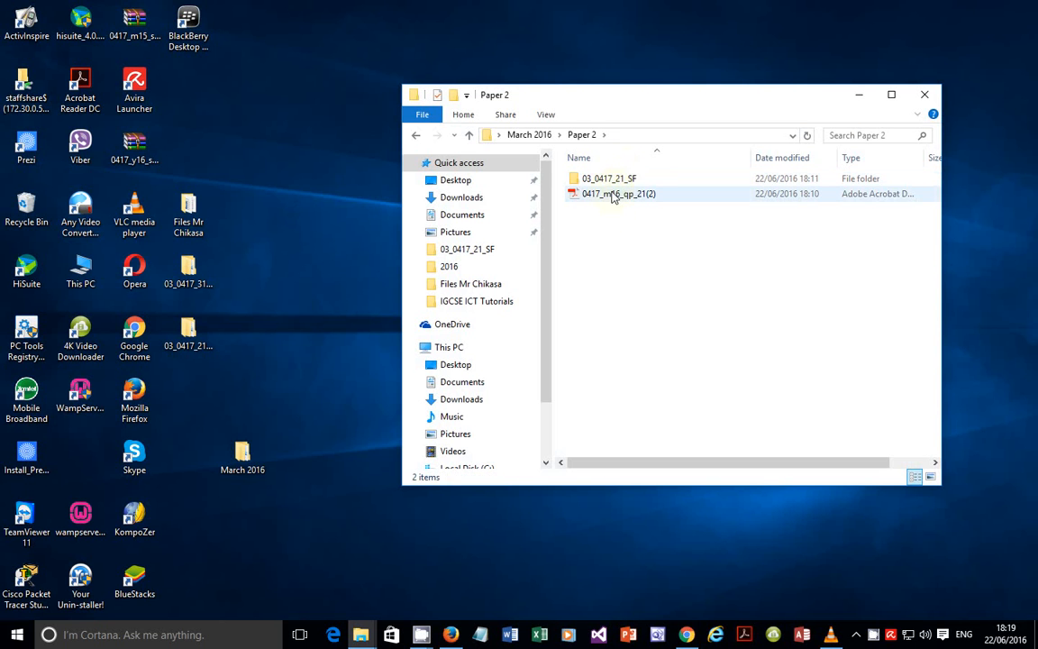
pyautogui.click(613, 195)
pyautogui.doubleClick(612, 196)
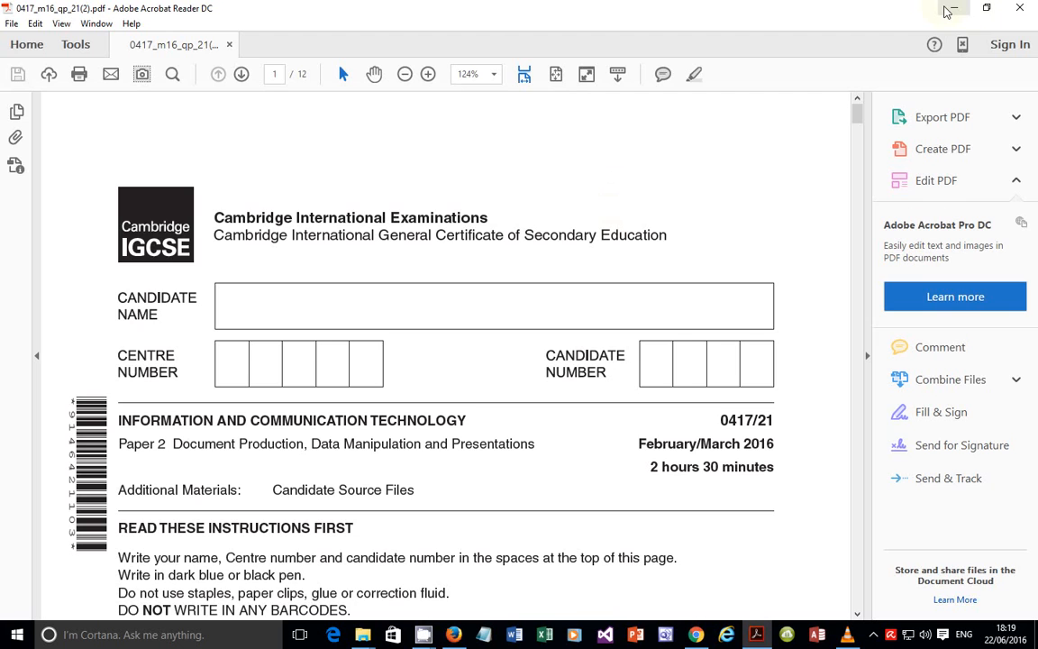
# Step: Browse the nested 03_0417_21_SF source folders, return to Paper 2, and bring the PDF forward
pyautogui.click(948, 9)
pyautogui.doubleClick(629, 179)
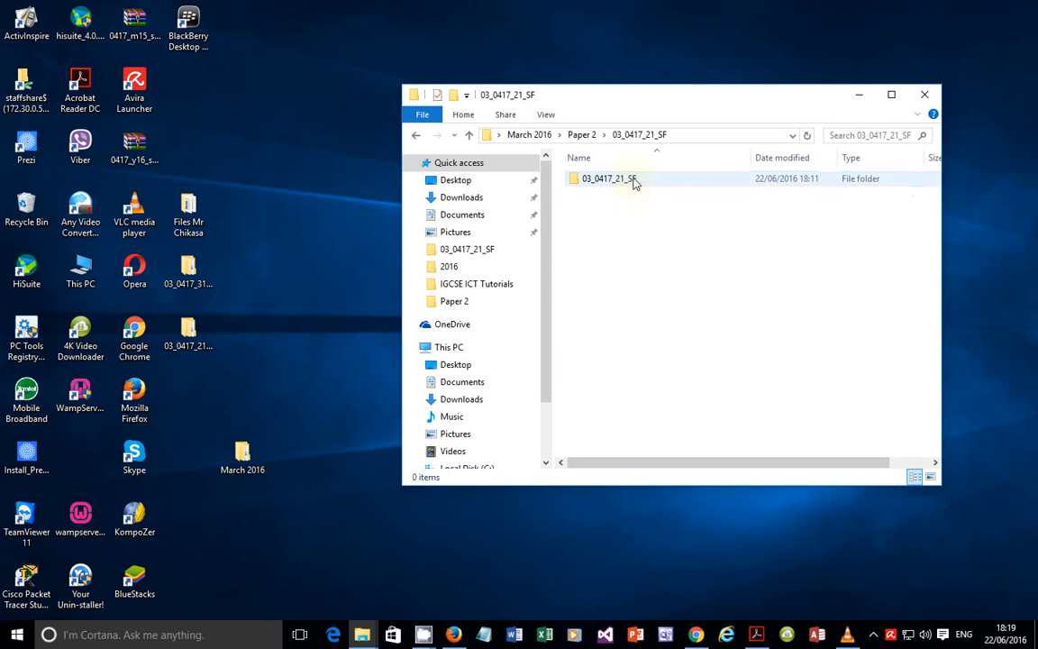
pyautogui.doubleClick(633, 181)
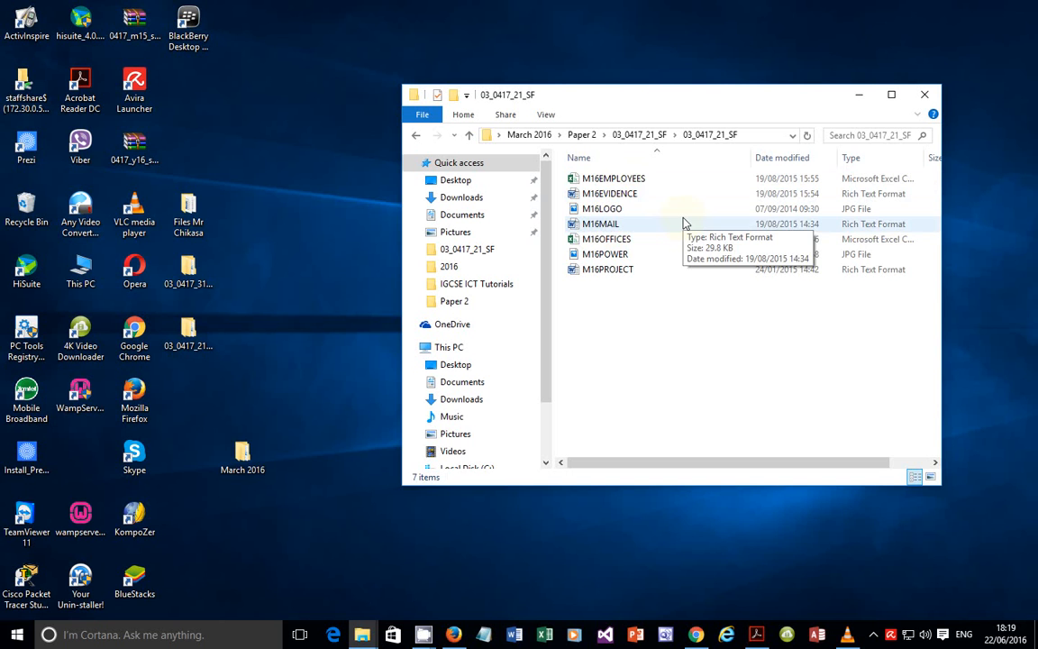
pyautogui.click(640, 136)
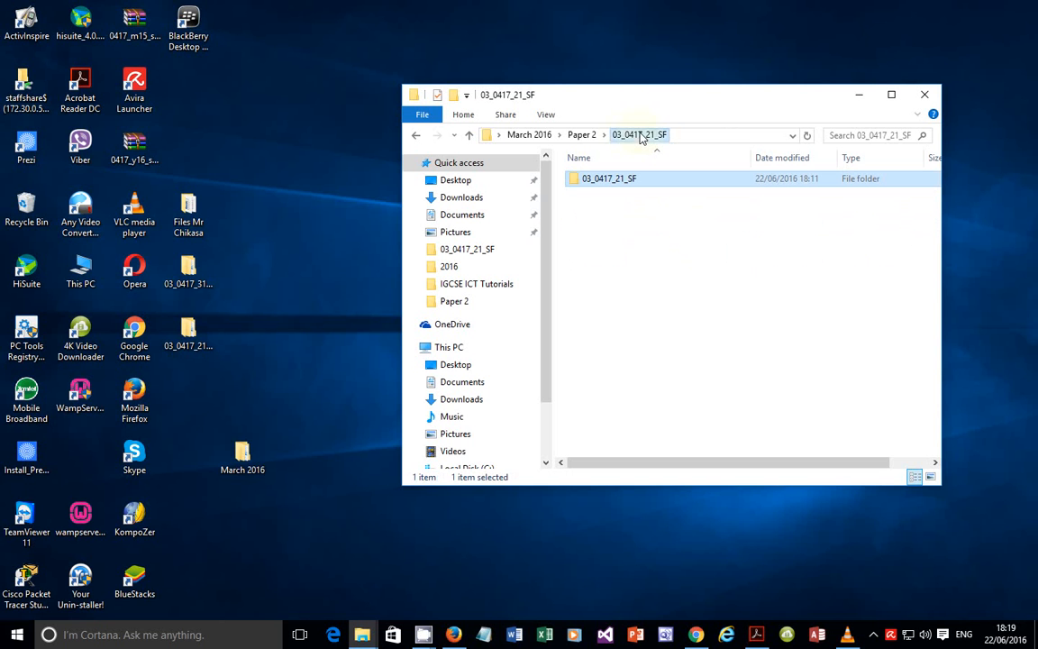
pyautogui.click(581, 135)
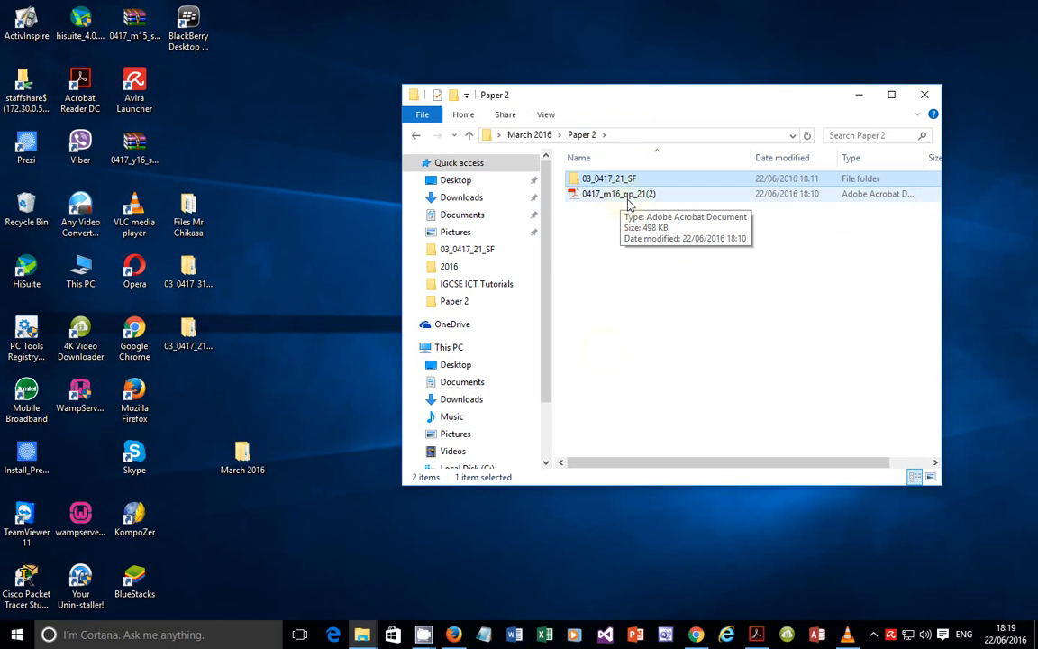
pyautogui.click(755, 634)
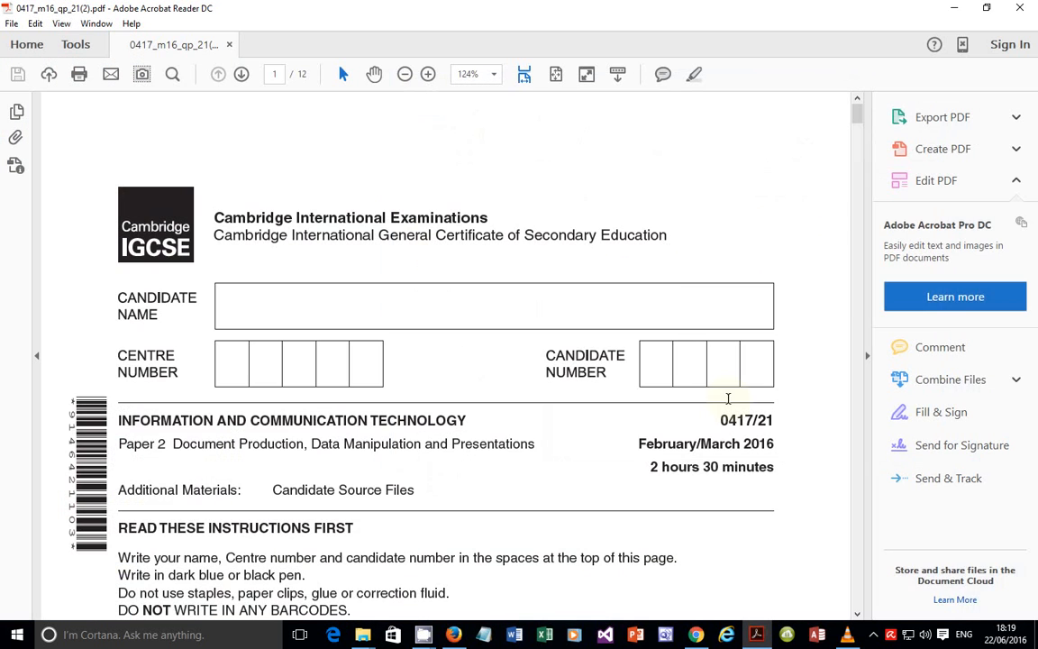
# Step: Hide Acrobat's tools pane and scroll to the House Style Specification Sheet on page 2
pyautogui.click(867, 357)
pyautogui.scroll(-3, 435, 280)
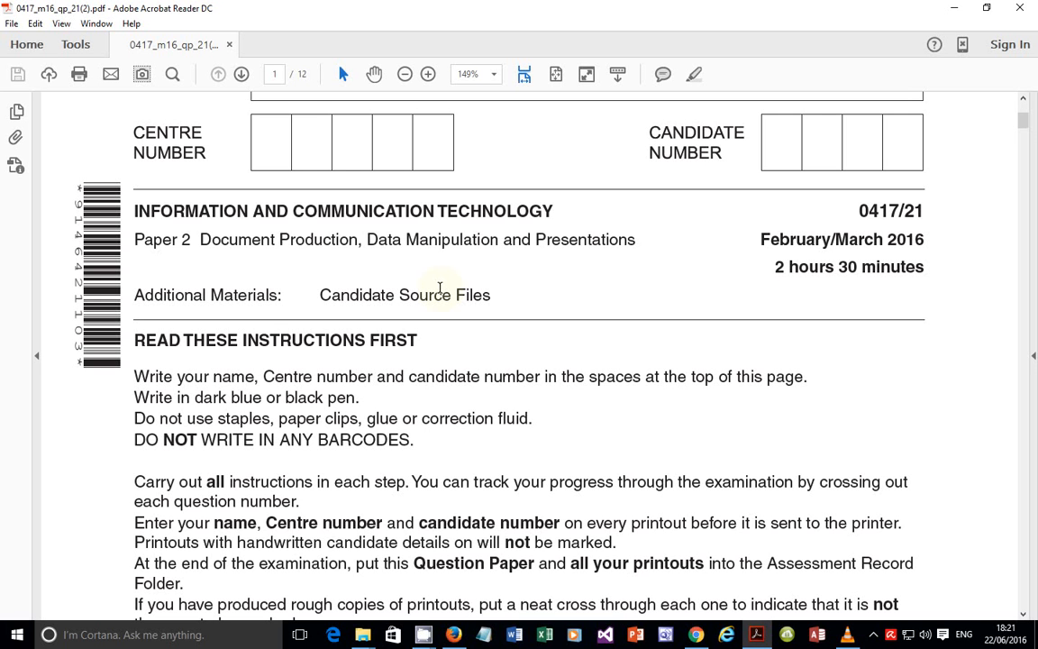
pyautogui.scroll(-8, 439, 288)
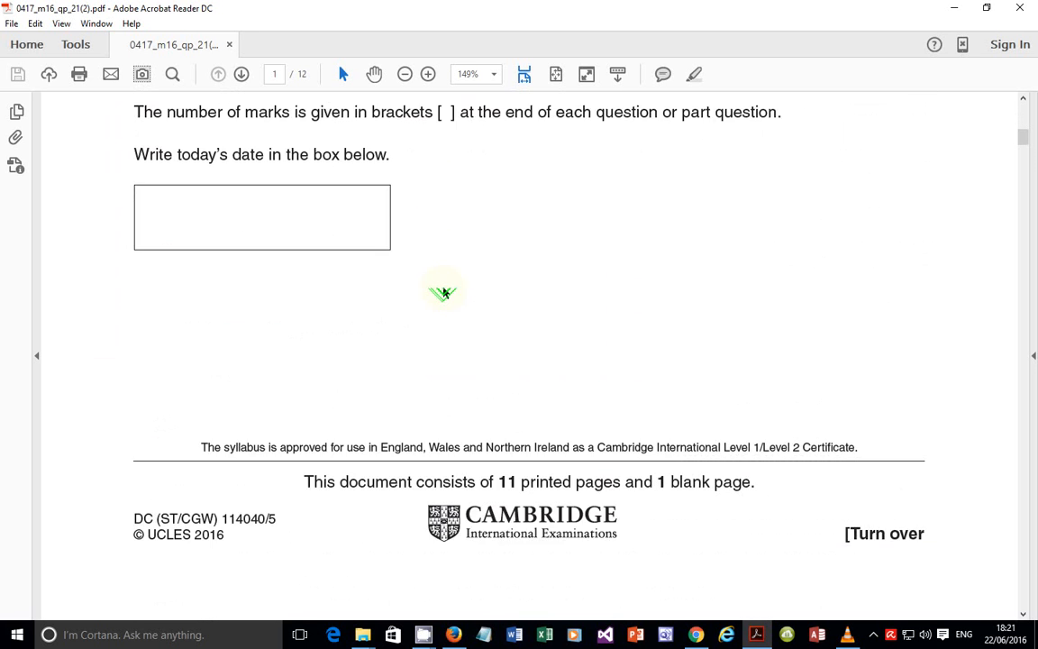
pyautogui.scroll(-8, 443, 292)
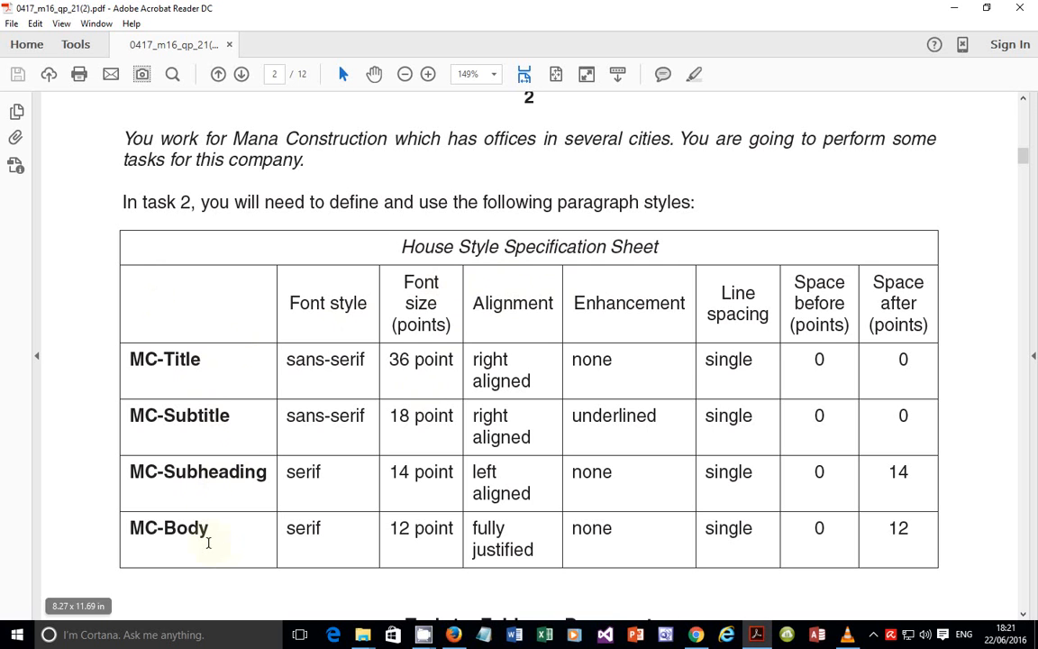
# Step: Highlight the MC-Title row's style settings, then scroll to Task 1 – Evidence Document
pyautogui.moveTo(439, 304); pyautogui.dragTo(862, 350)
pyautogui.moveTo(288, 358); pyautogui.dragTo(732, 378)
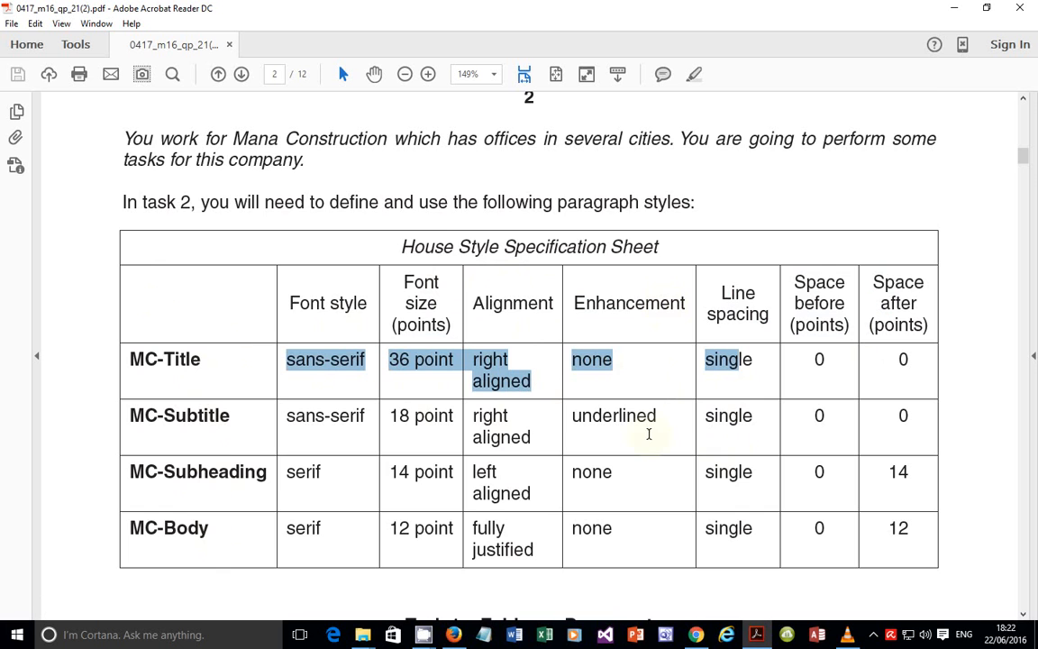
pyautogui.scroll(-3, 648, 434)
pyautogui.scroll(-4, 649, 433)
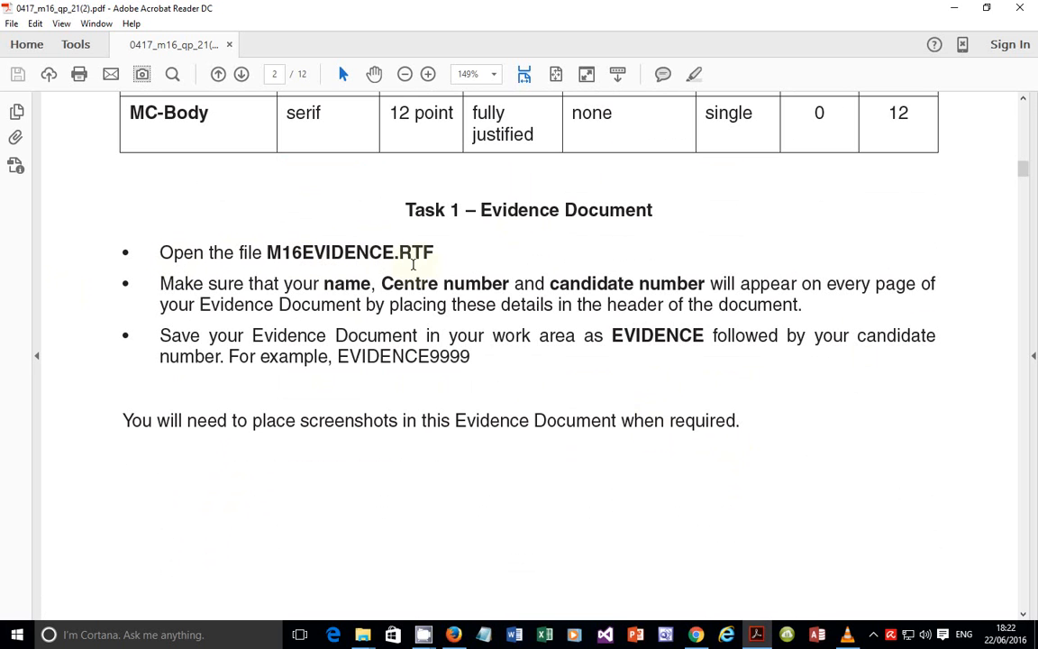
# Step: Close the Secondary Reports, Exam Results, Local Disk, 03_0417_21_SF and Downloads Explorer windows
pyautogui.click(364, 635)
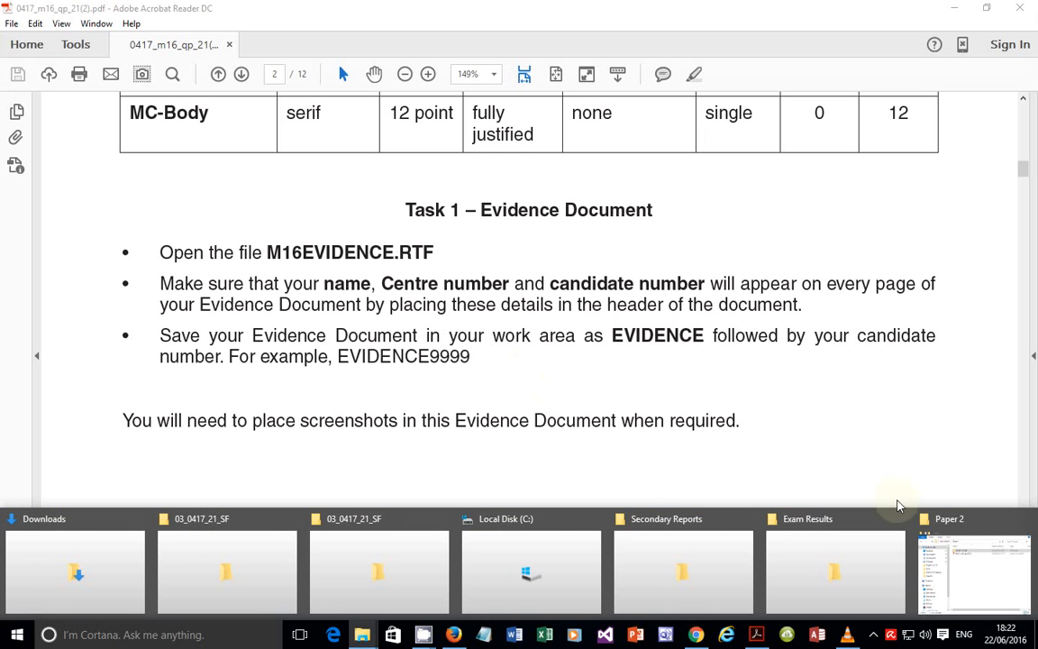
pyautogui.click(747, 519)
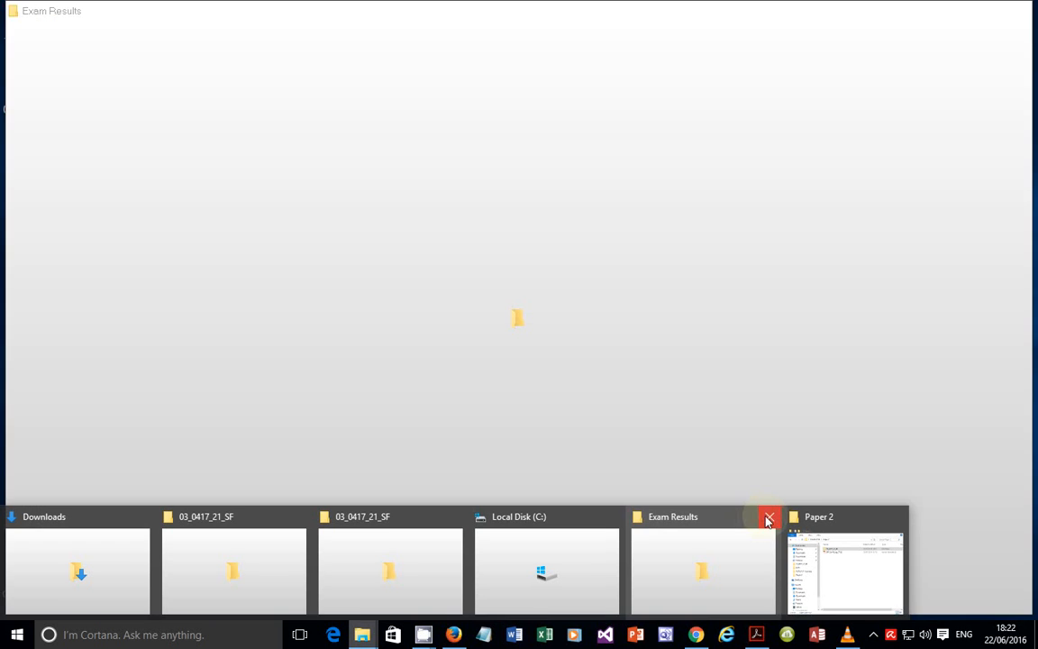
pyautogui.click(769, 520)
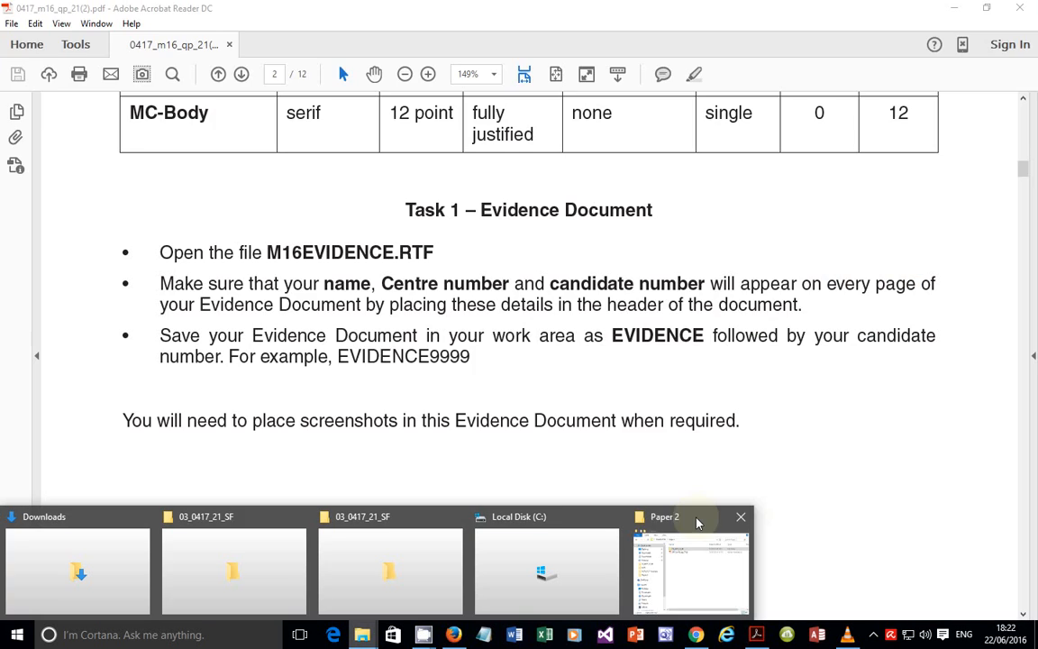
pyautogui.click(613, 515)
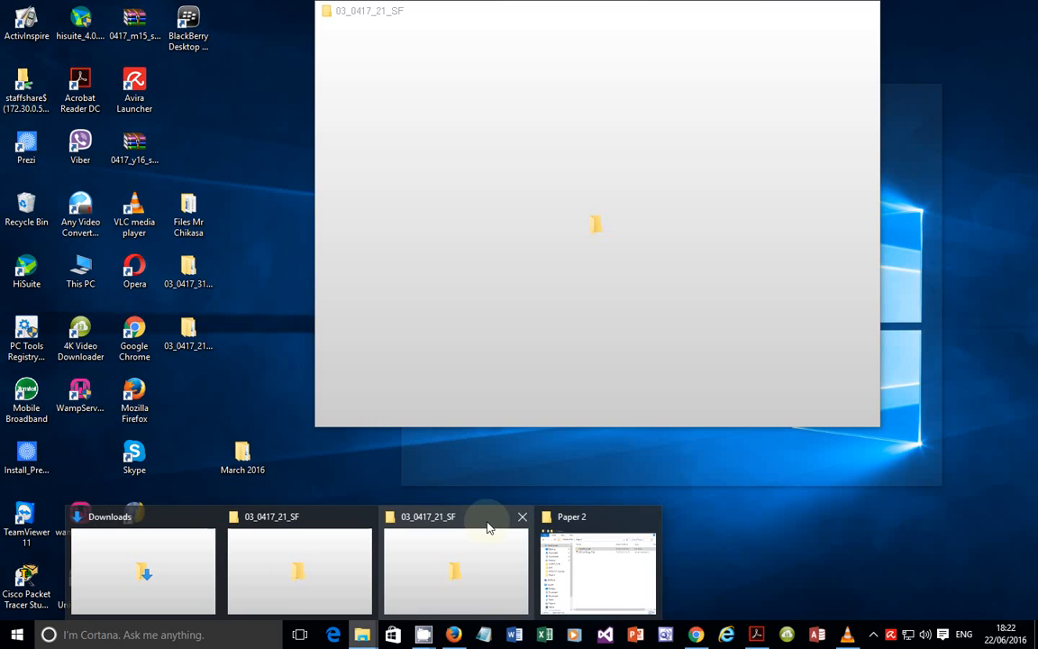
pyautogui.click(519, 523)
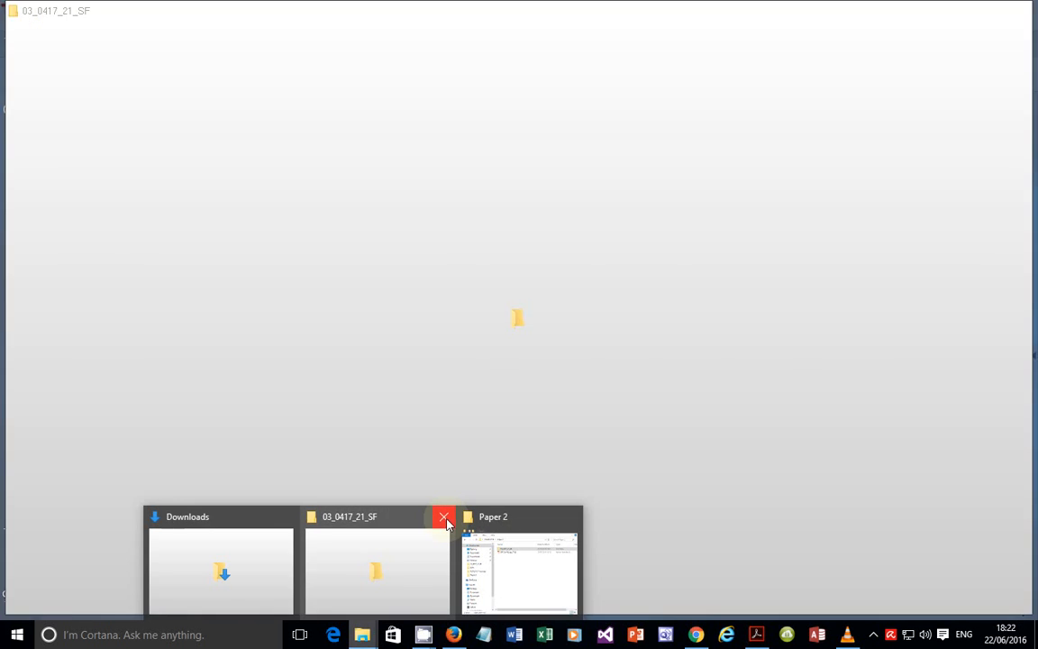
pyautogui.click(445, 521)
pyautogui.click(364, 518)
# Step: Open M16EVIDENCE from the nested 03_0417_21_SF folder in Word
pyautogui.click(369, 560)
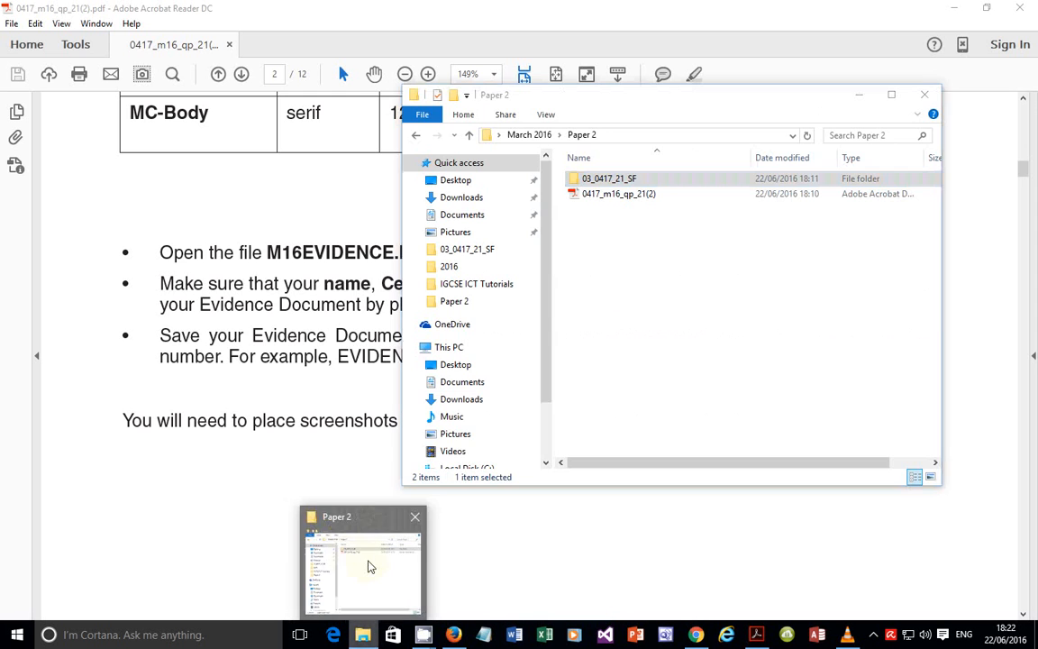
pyautogui.doubleClick(626, 181)
pyautogui.doubleClick(626, 180)
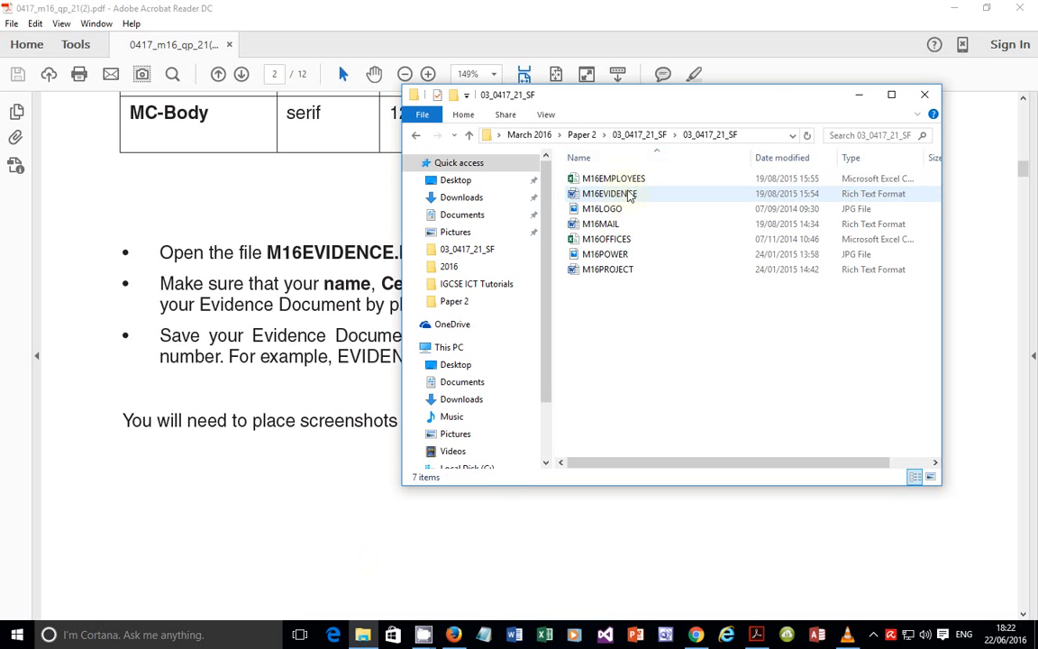
pyautogui.click(620, 198)
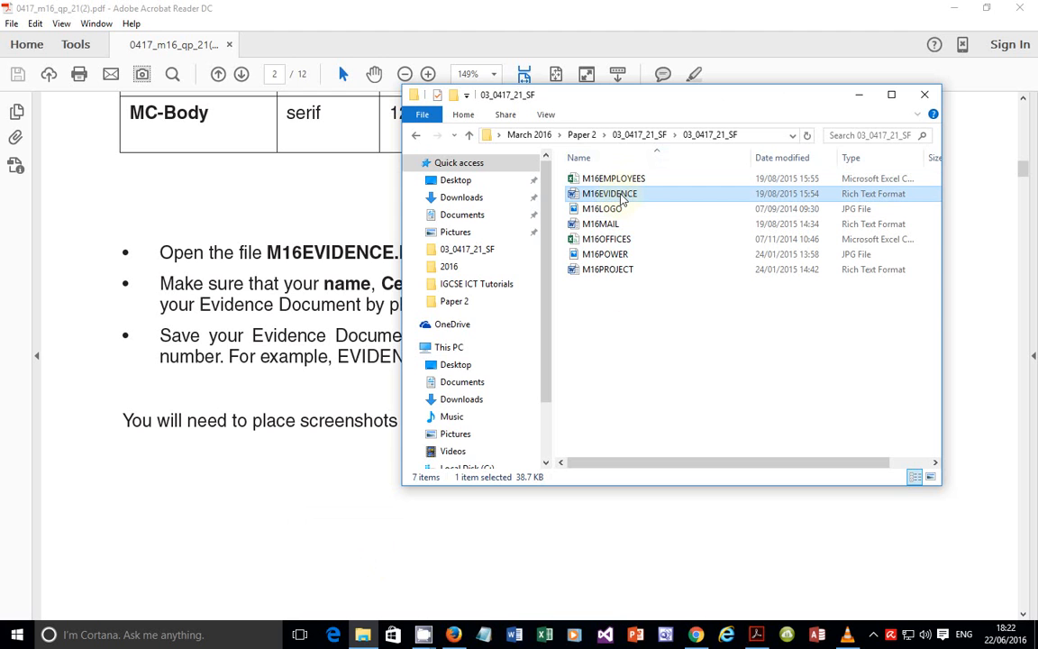
pyautogui.doubleClick(620, 197)
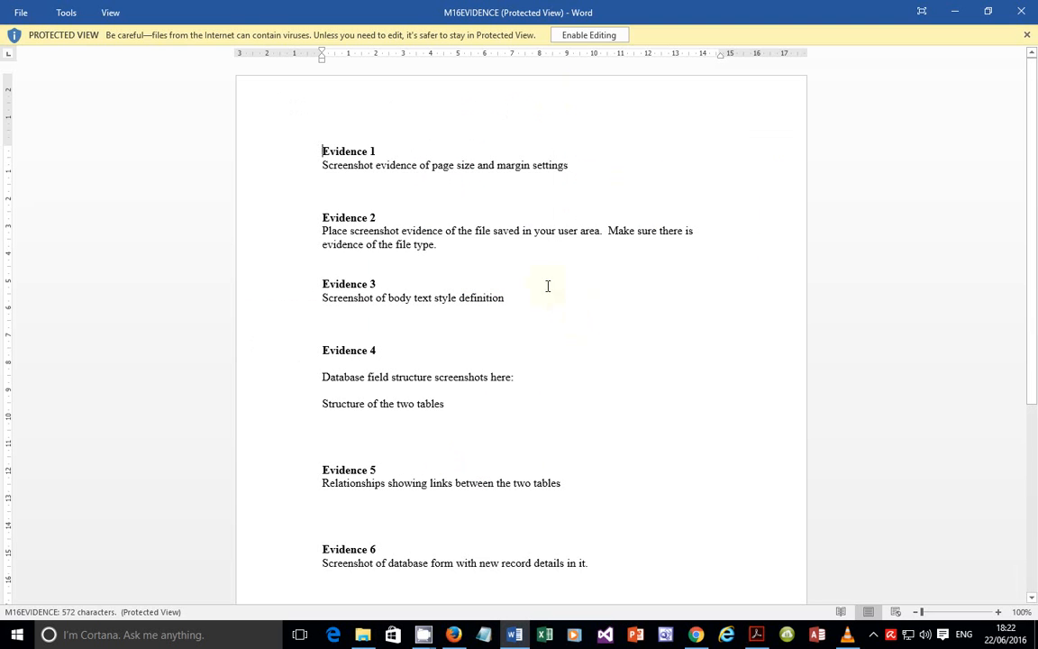
# Step: Enable editing on M16EVIDENCE after highlighting the exam's name-and-candidate-number header instruction
pyautogui.click(589, 34)
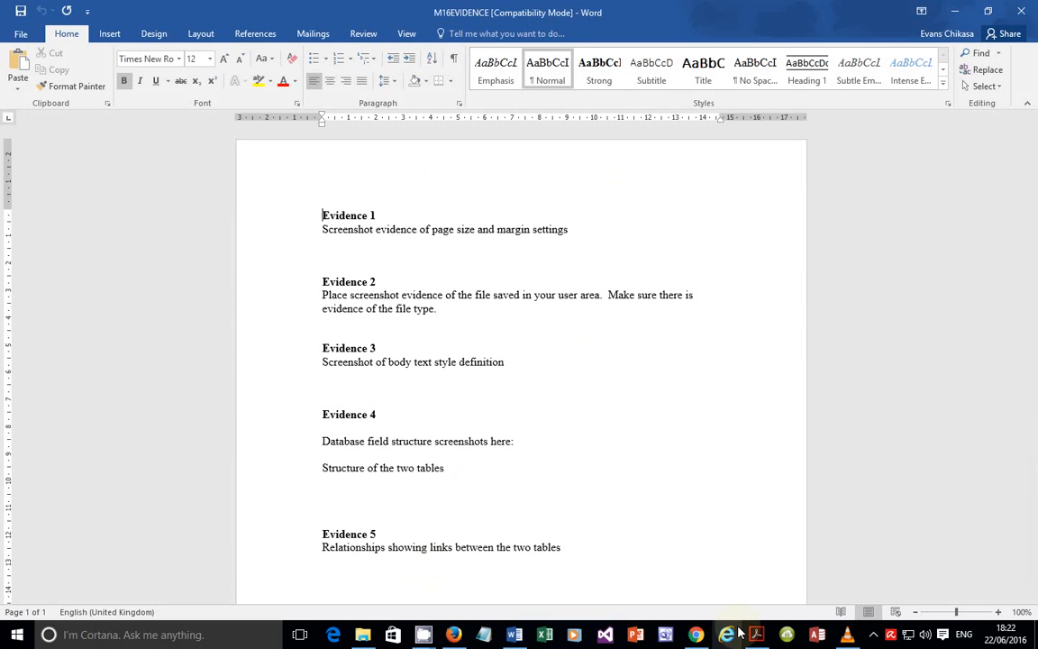
pyautogui.click(753, 634)
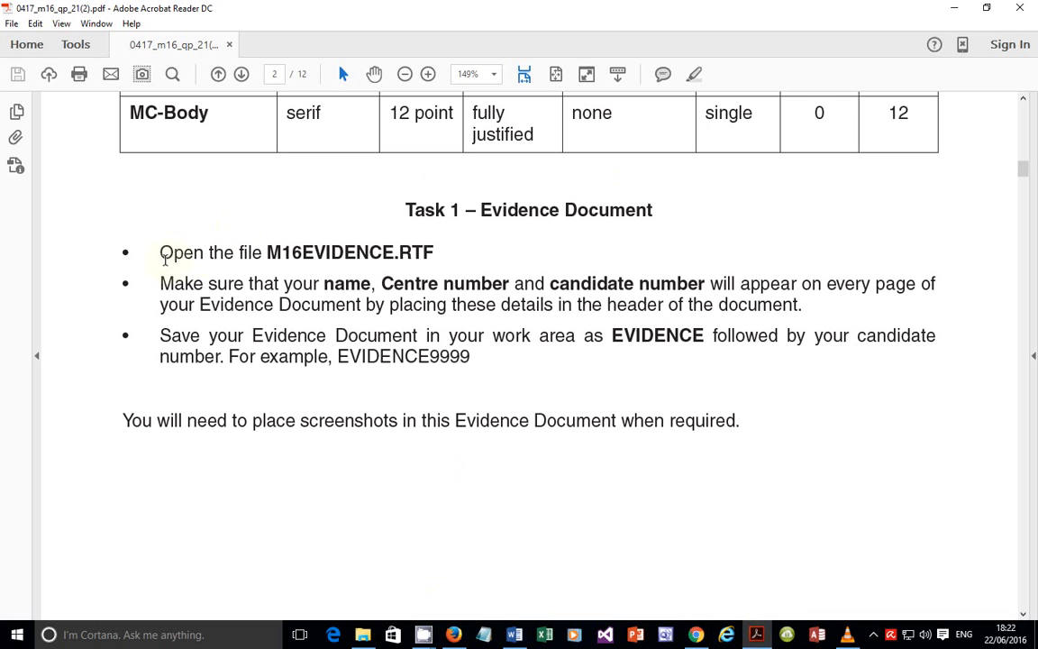
pyautogui.moveTo(161, 284); pyautogui.dragTo(866, 286)
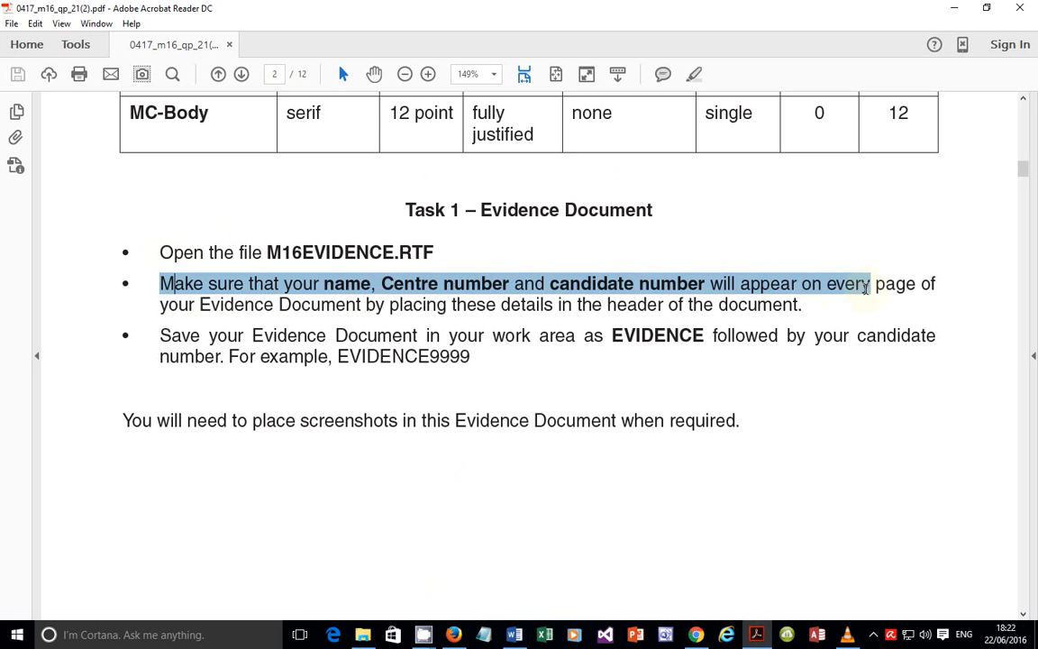
pyautogui.click(590, 307)
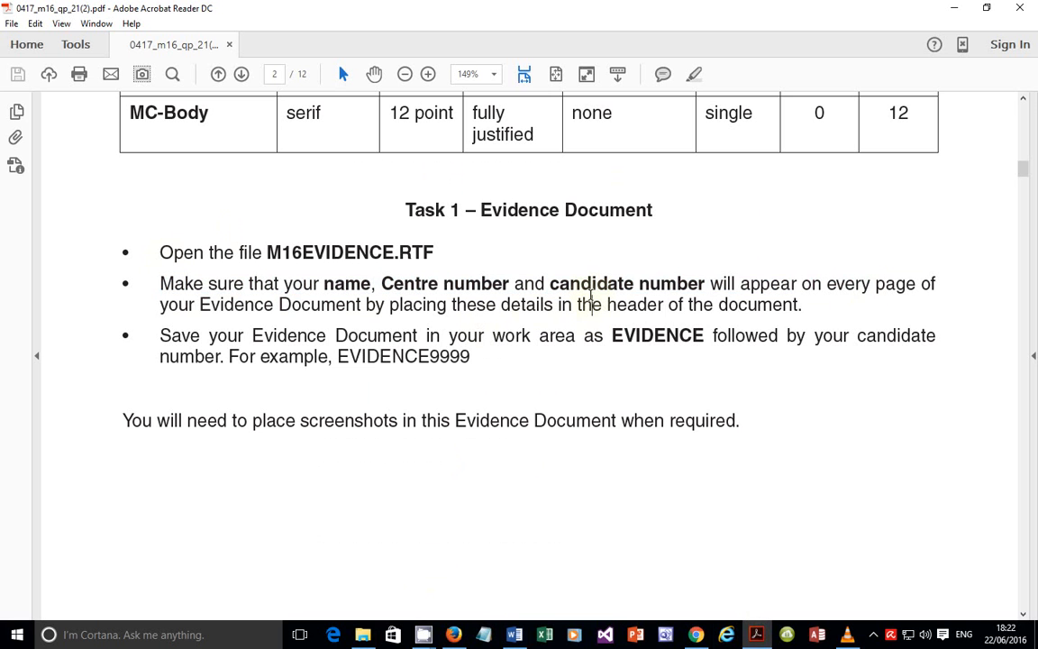
pyautogui.moveTo(607, 304); pyautogui.dragTo(798, 306)
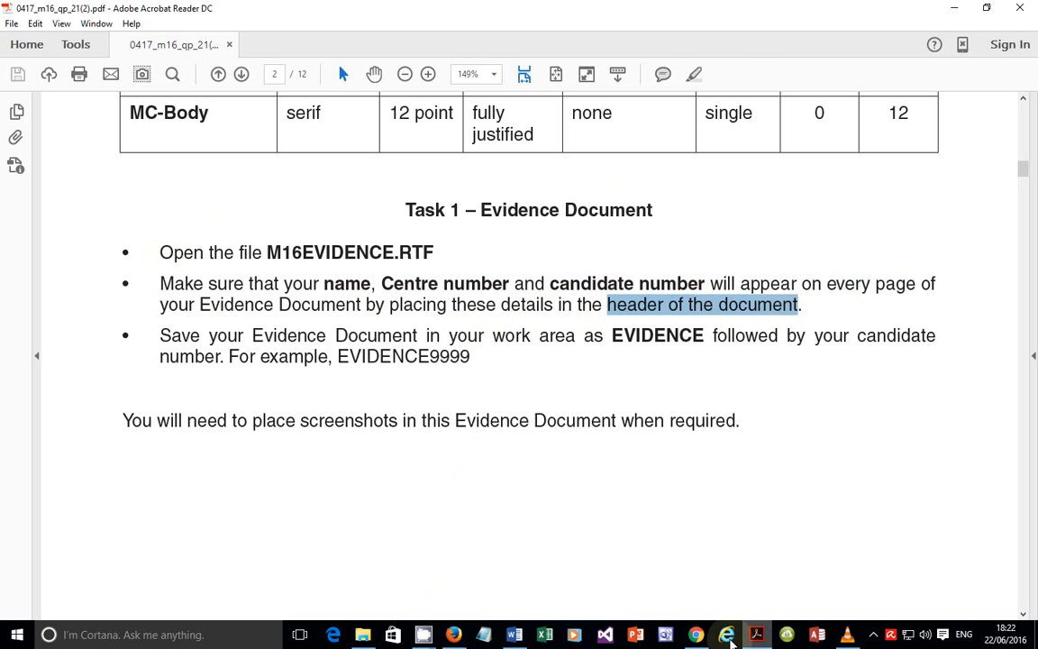
pyautogui.click(514, 632)
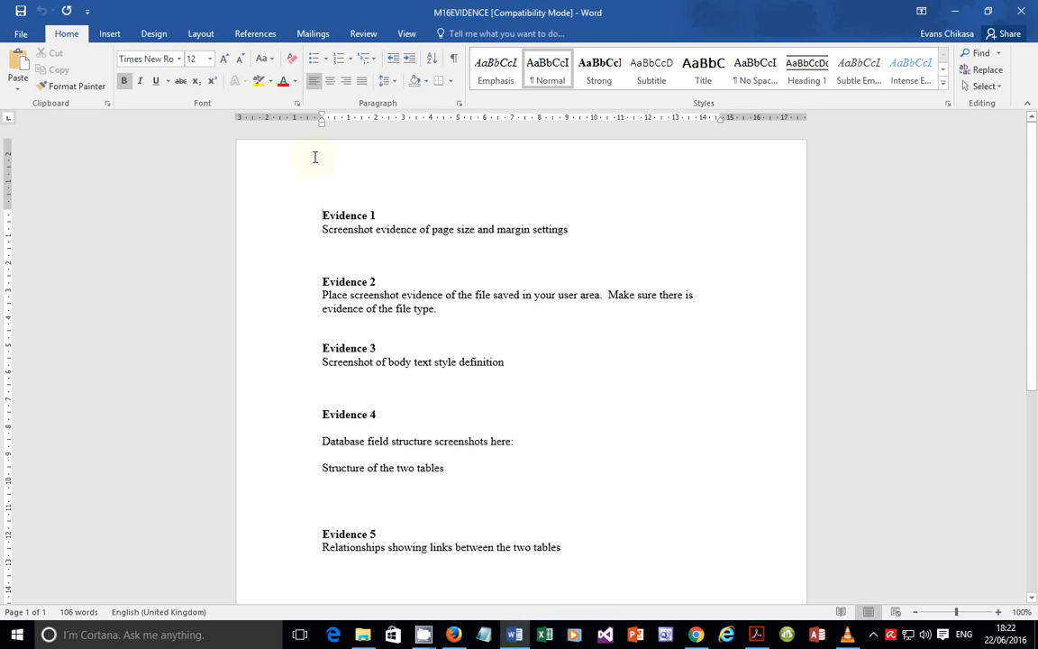
# Step: Insert a blank three-column header into M16EVIDENCE
pyautogui.click(106, 36)
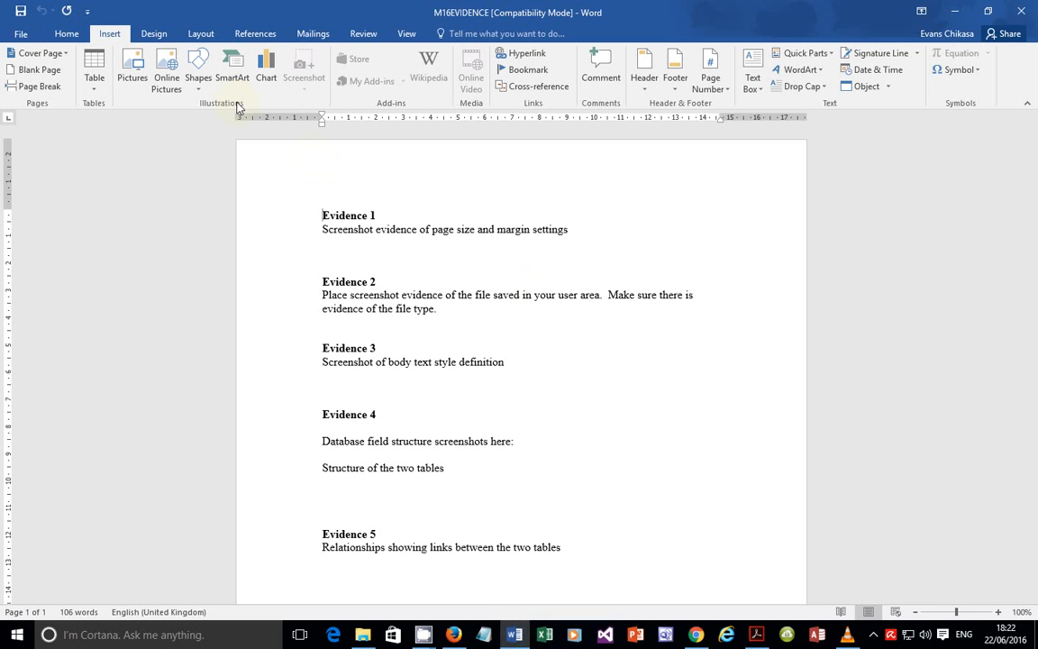
pyautogui.click(644, 68)
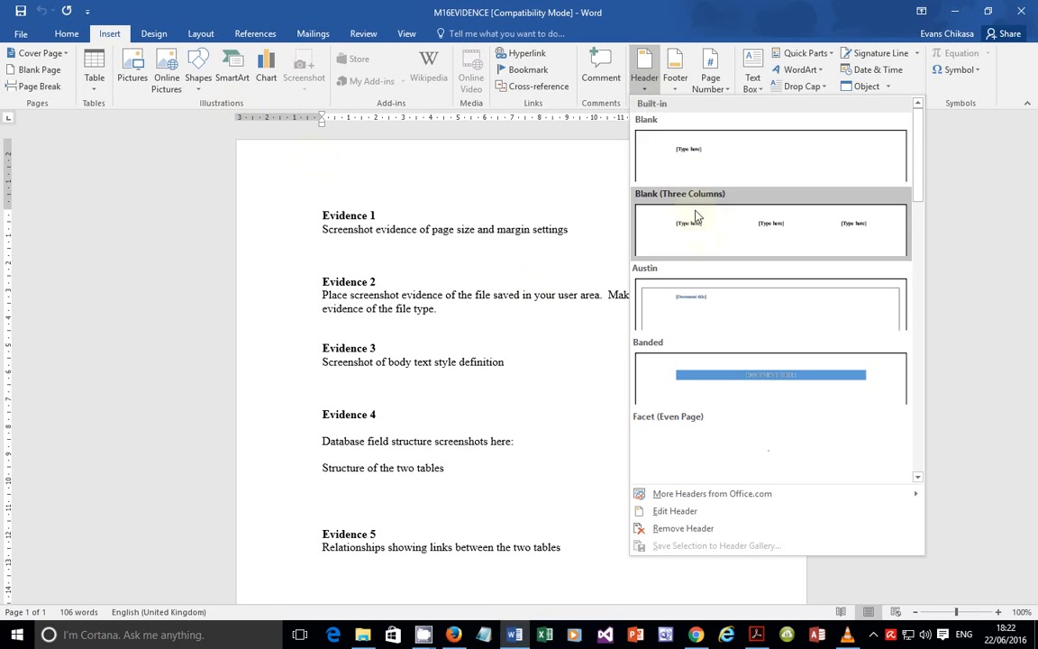
pyautogui.click(690, 223)
# Step: Fill the header with the candidate's name, centre number and candidate number, then close it
pyautogui.click(375, 180)
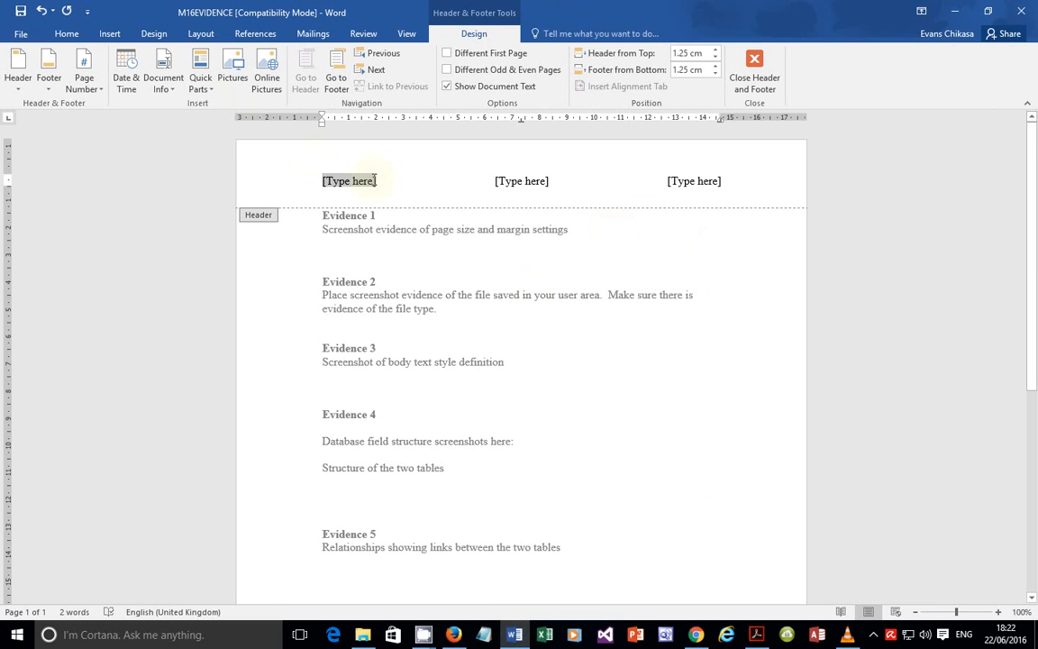
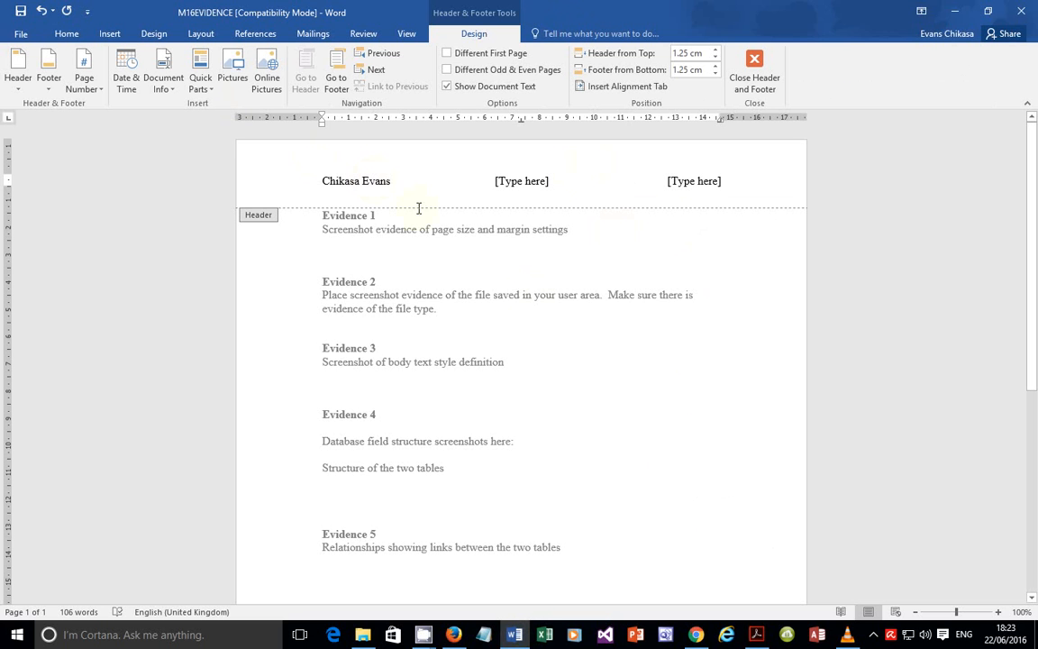
pyautogui.click(518, 183)
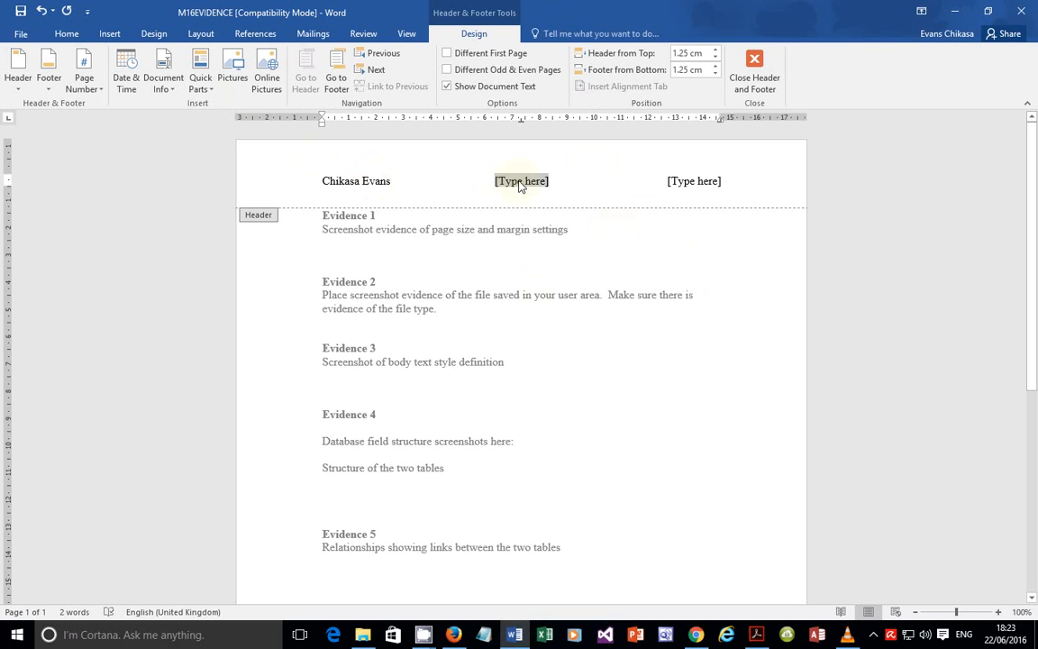
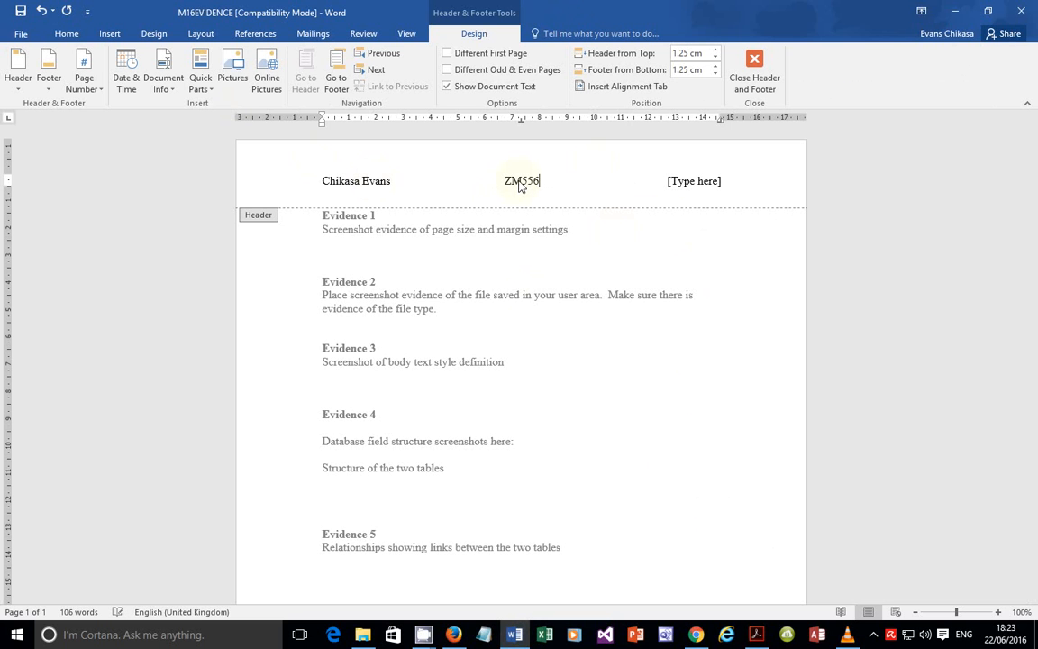
pyautogui.click(706, 181)
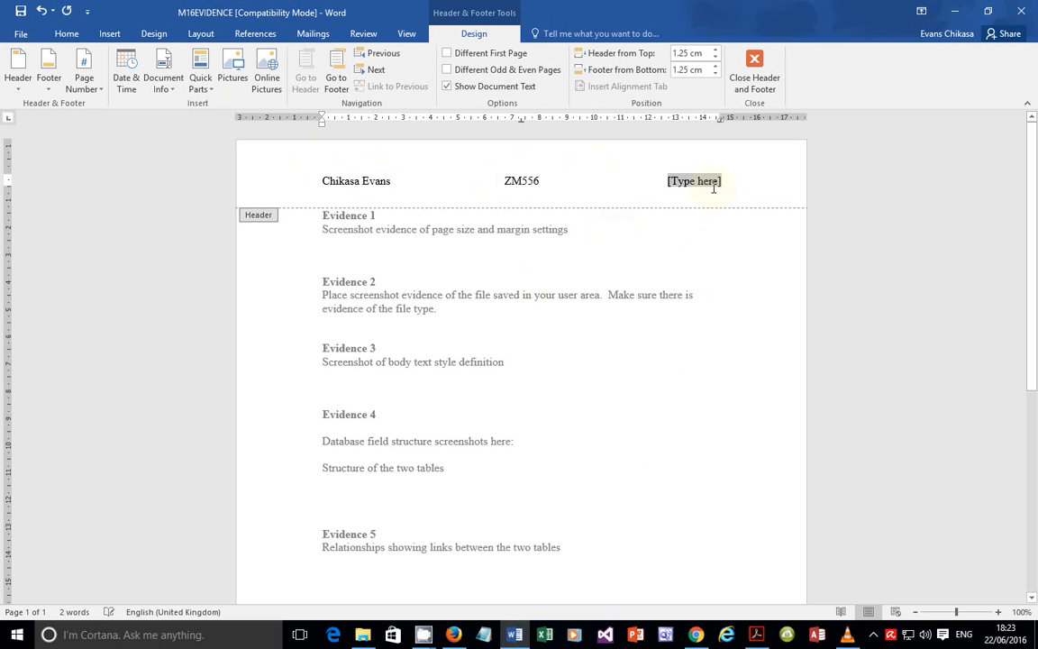
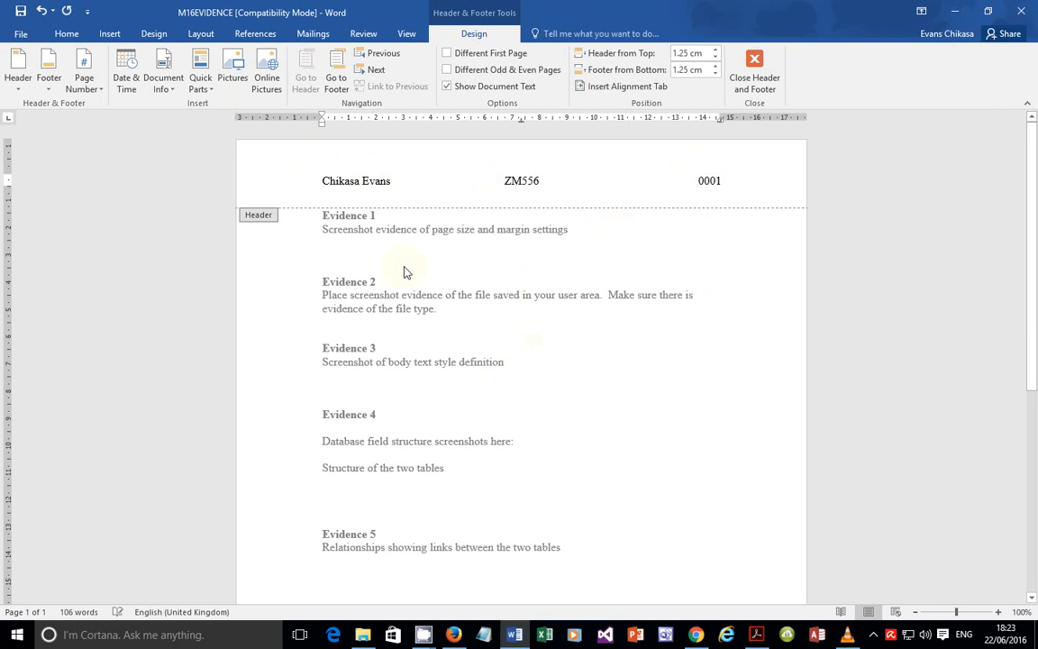
pyautogui.doubleClick(612, 449)
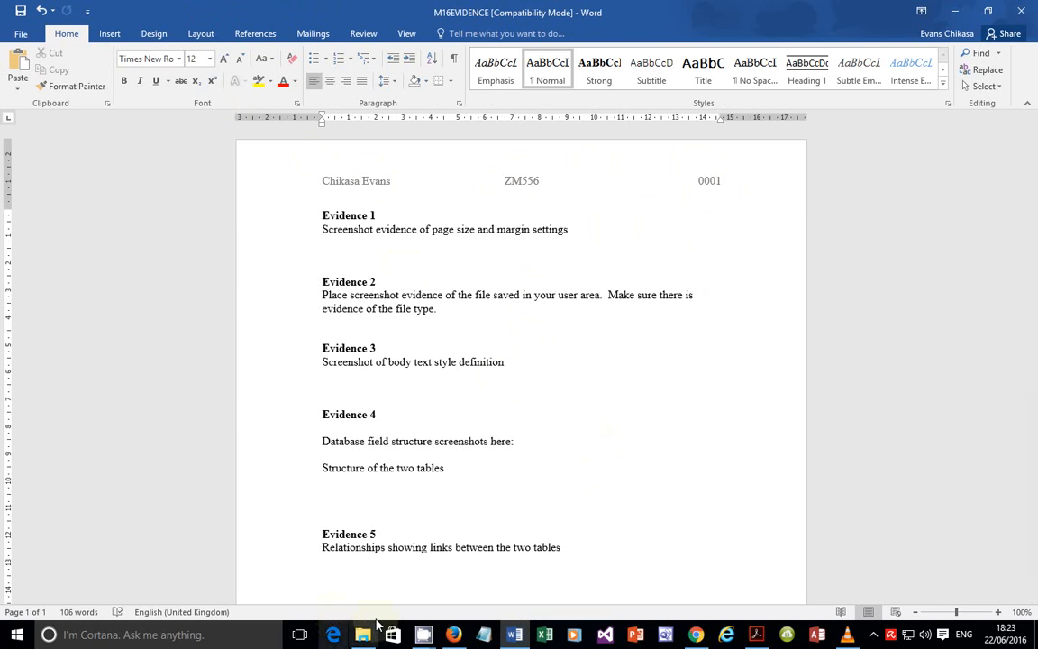
# Step: Save M16EVIDENCE as EVIDENCE0001 in the current 03_0417_21_SF folder, keeping Rich Text Format
pyautogui.click(757, 635)
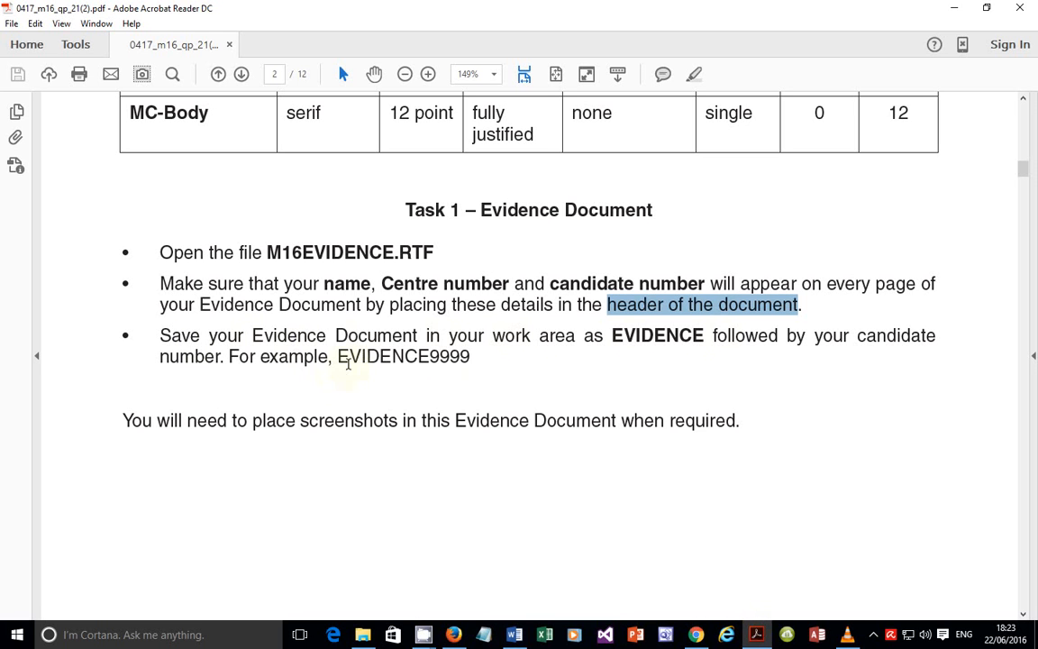
pyautogui.click(514, 635)
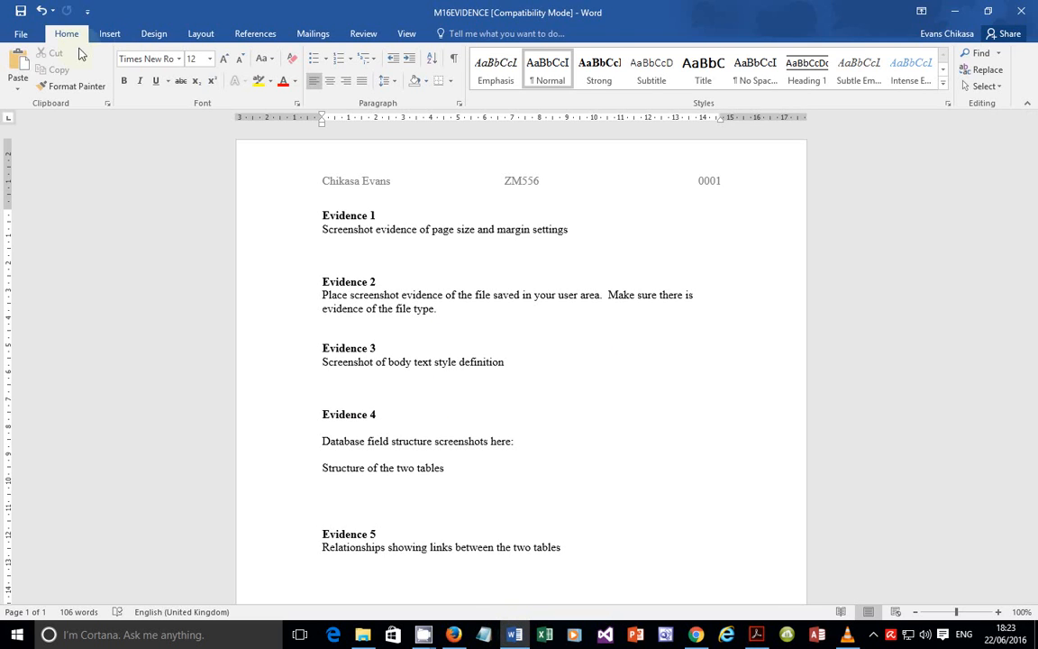
pyautogui.click(20, 34)
pyautogui.click(45, 180)
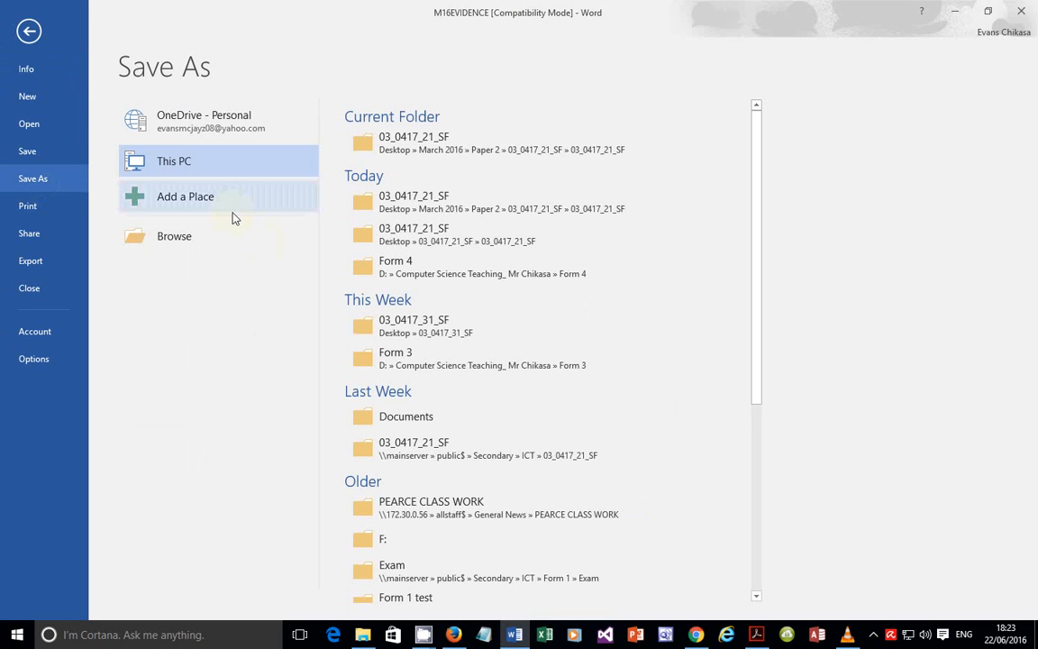
pyautogui.click(427, 153)
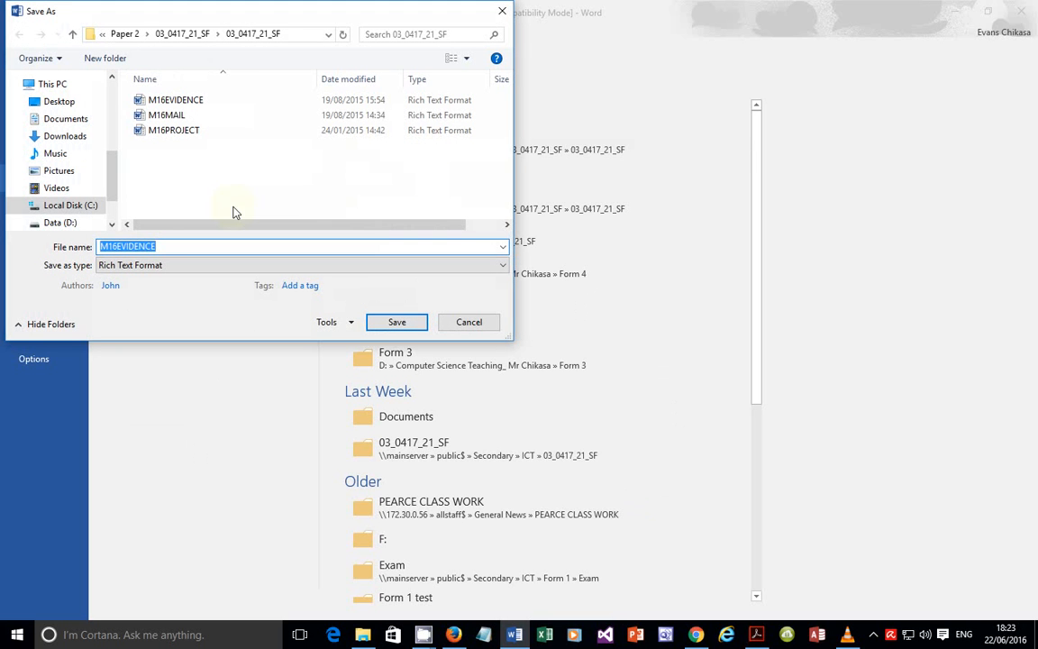
pyautogui.moveTo(118, 245); pyautogui.dragTo(85, 250)
pyautogui.press('BackSpace')
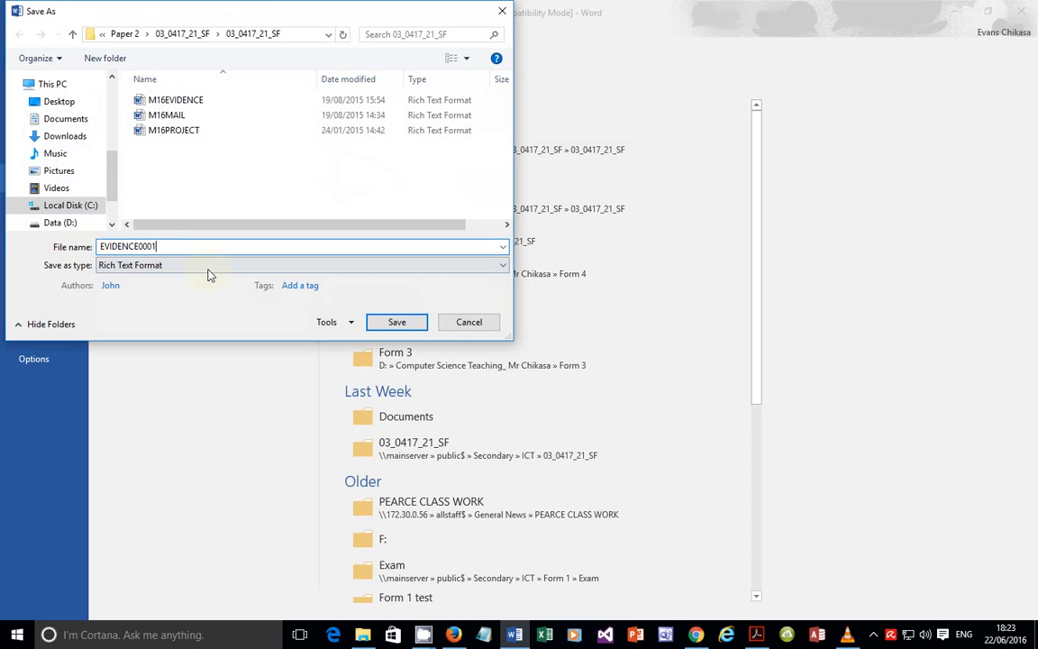
pyautogui.click(383, 320)
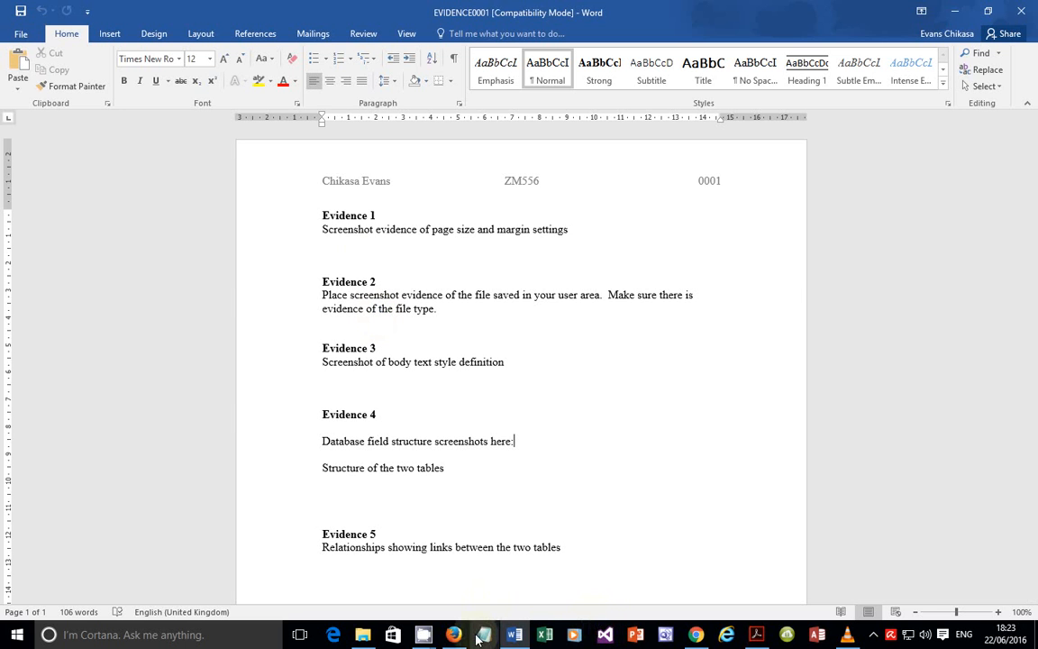
# Step: Scroll the task PDF to the Task 2 – Document instructions on page 3
pyautogui.click(748, 636)
pyautogui.scroll(-3, 272, 293)
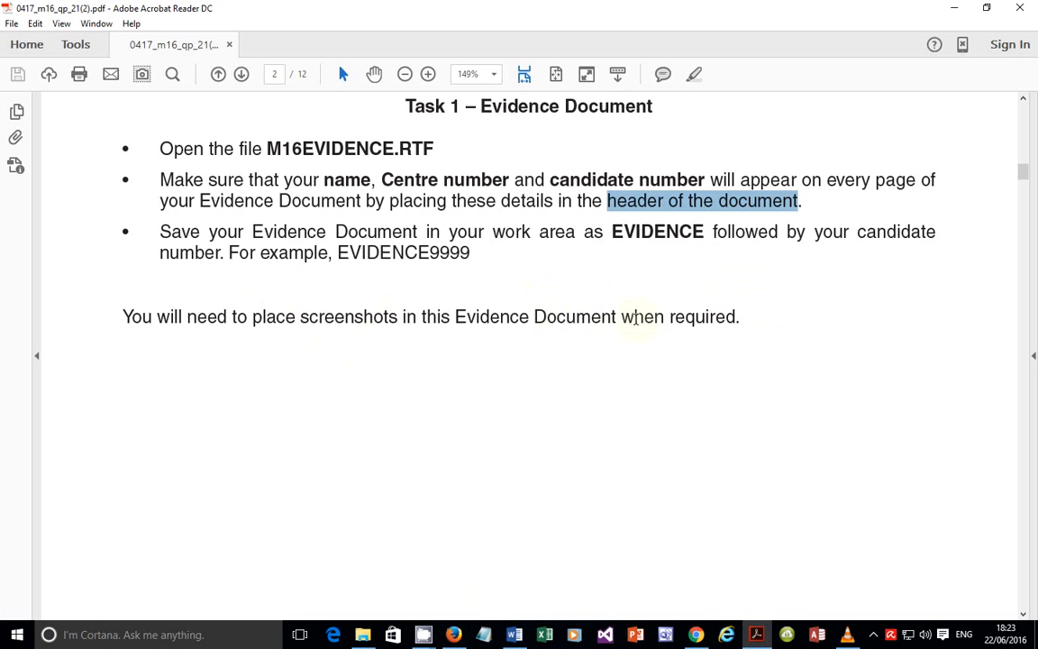
pyautogui.scroll(-10, 693, 322)
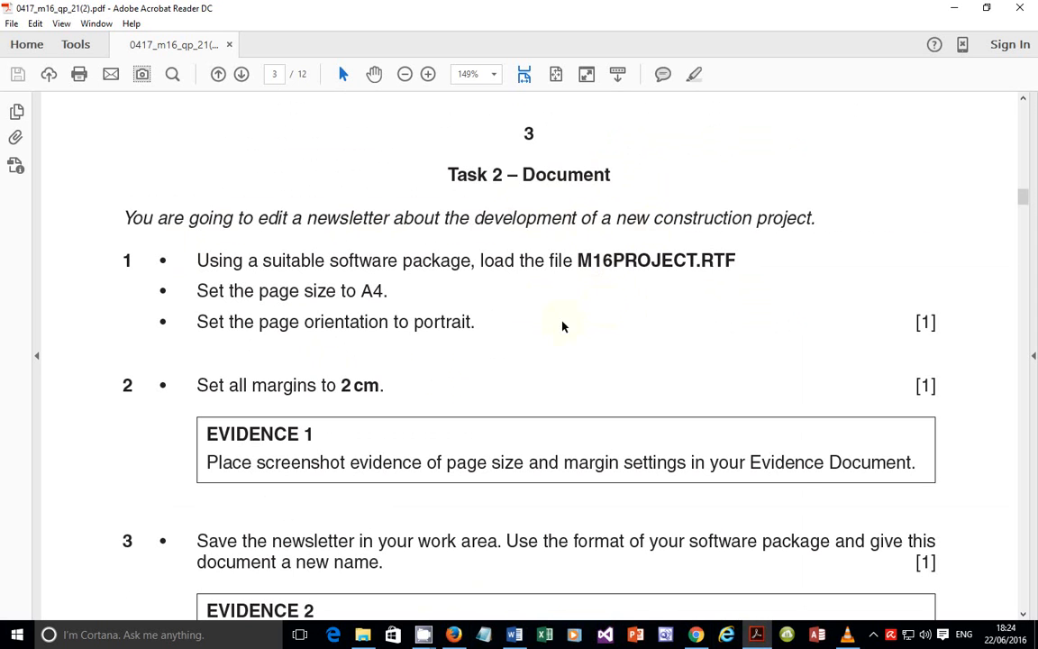
# Step: Bring up the File Explorer window showing the 03_0417_21_SF source folder
pyautogui.click(363, 635)
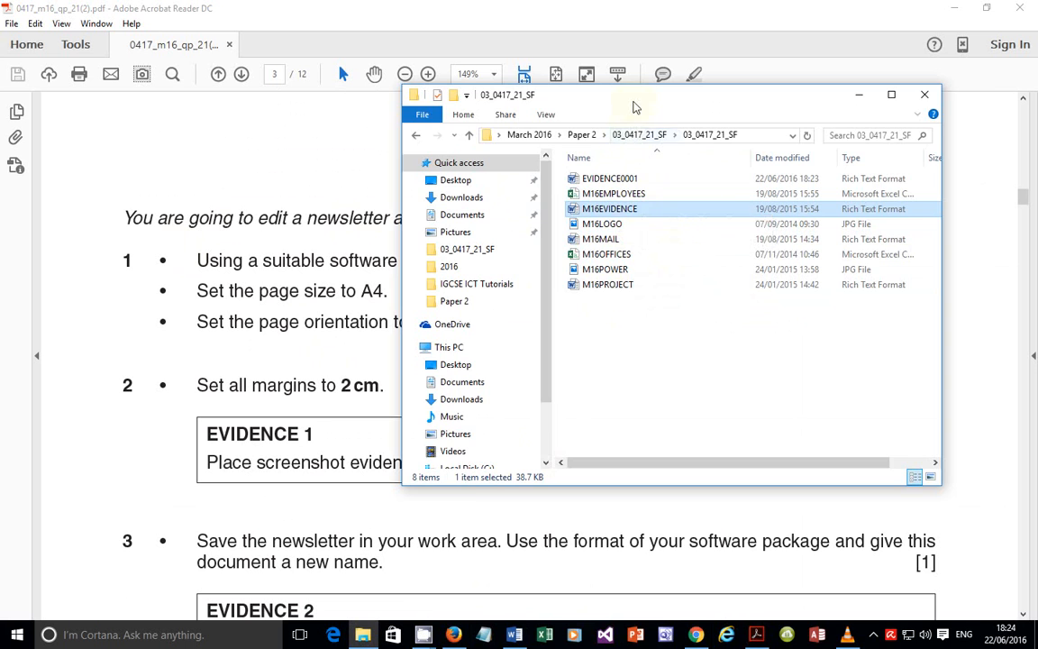
# Step: Open the M16PROJECT newsletter file from the 03_0417_21_SF folder in Word
pyautogui.moveTo(638, 94); pyautogui.dragTo(663, 337)
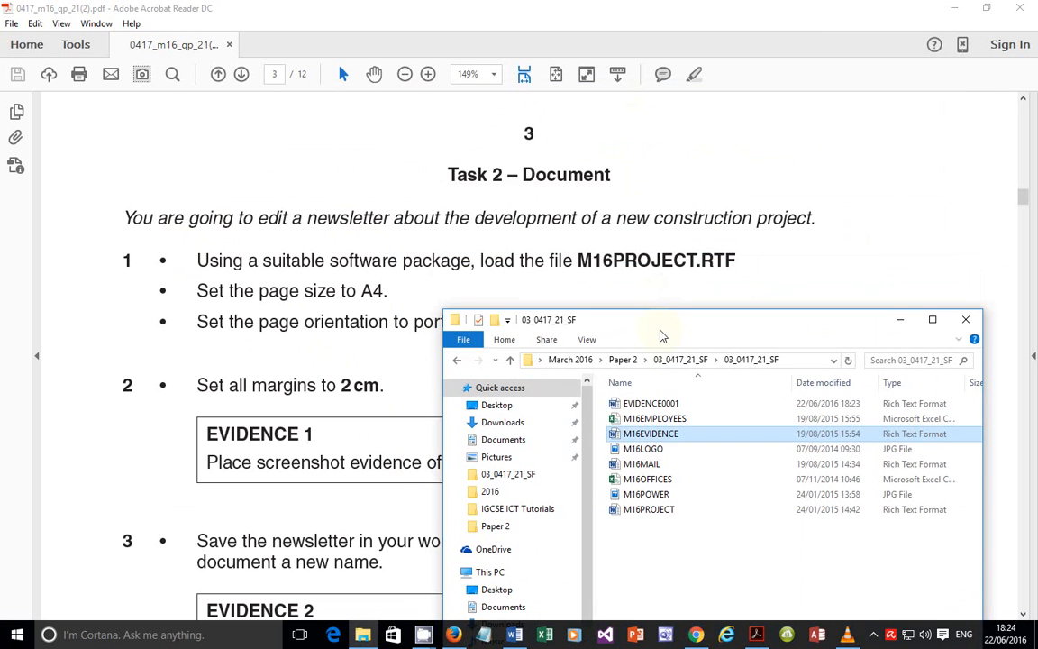
pyautogui.click(653, 513)
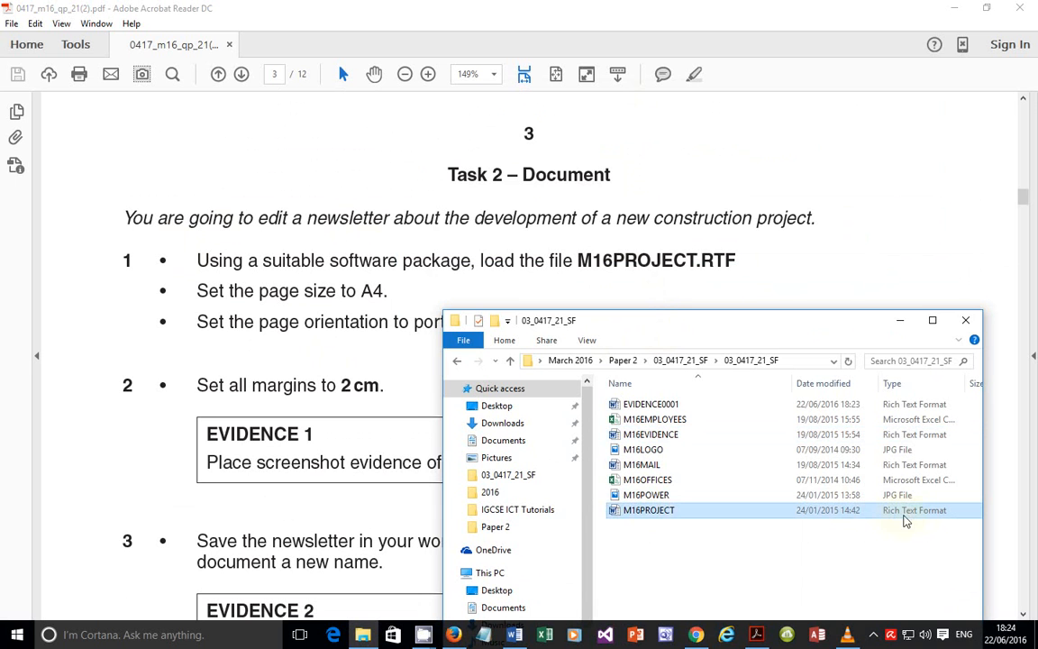
pyautogui.rightClick(664, 514)
pyautogui.click(713, 171)
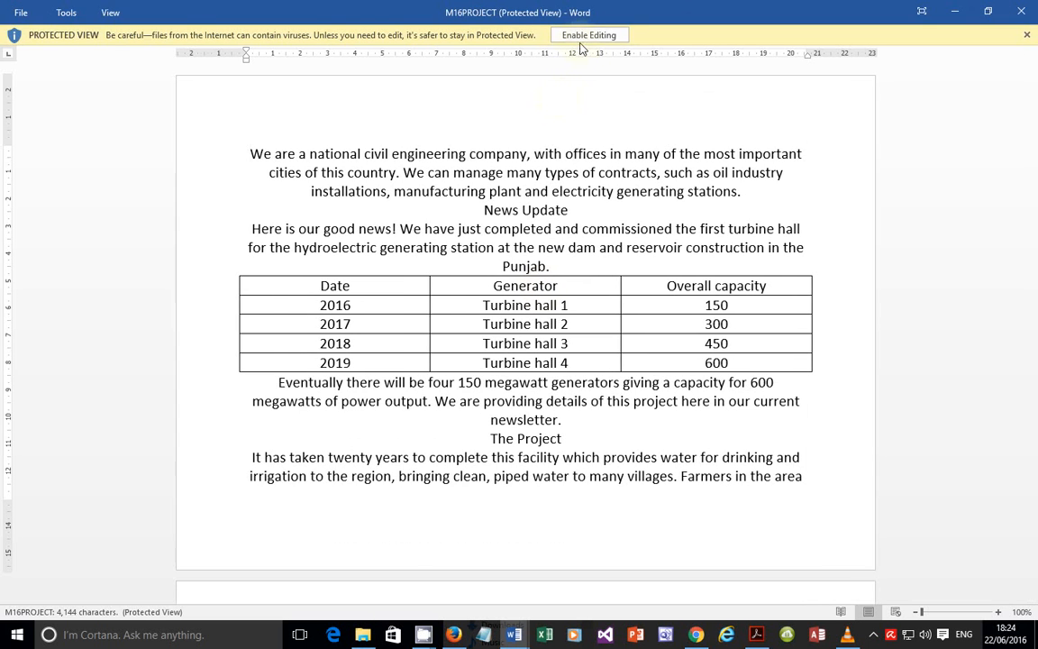
# Step: Enable editing on M16PROJECT, check the A4 and portrait instructions in the task PDF, then return to the newsletter
pyautogui.click(582, 40)
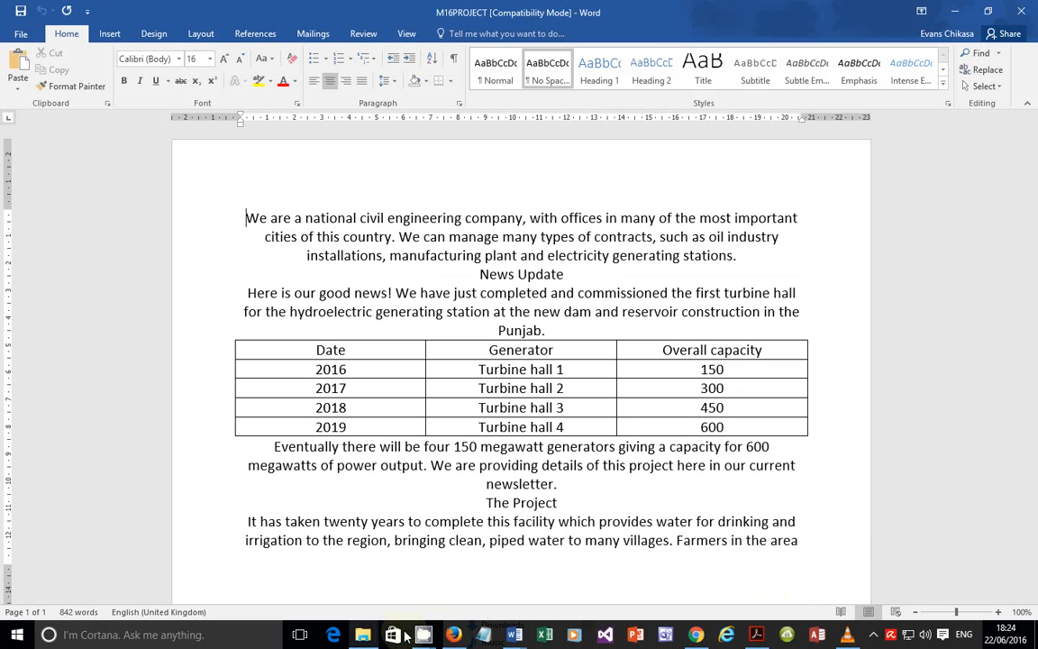
pyautogui.click(756, 635)
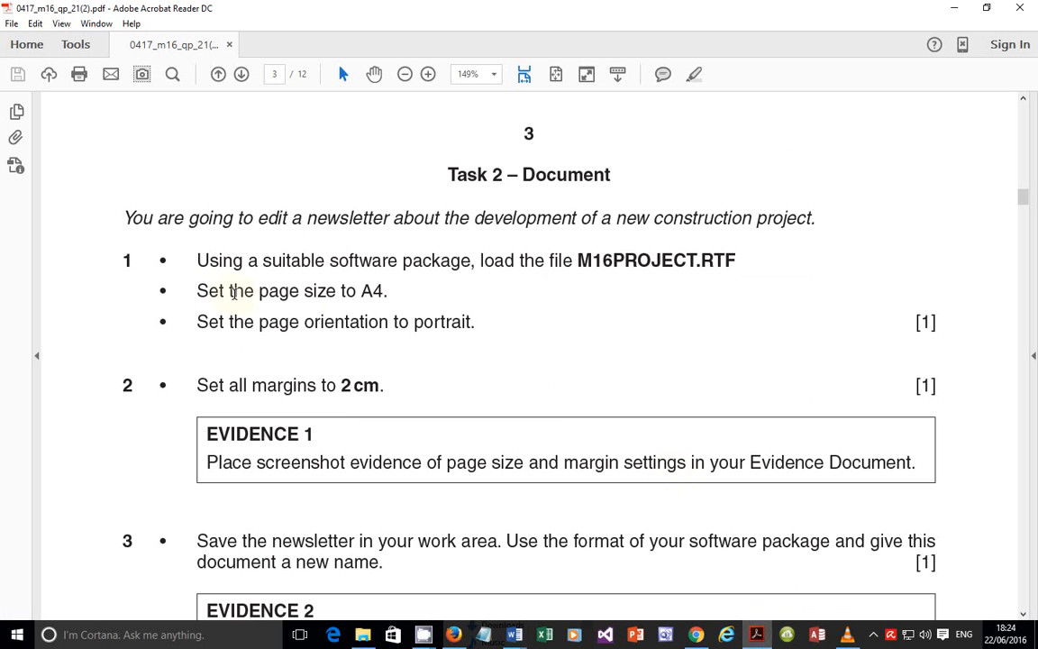
pyautogui.moveTo(195, 291); pyautogui.dragTo(374, 294)
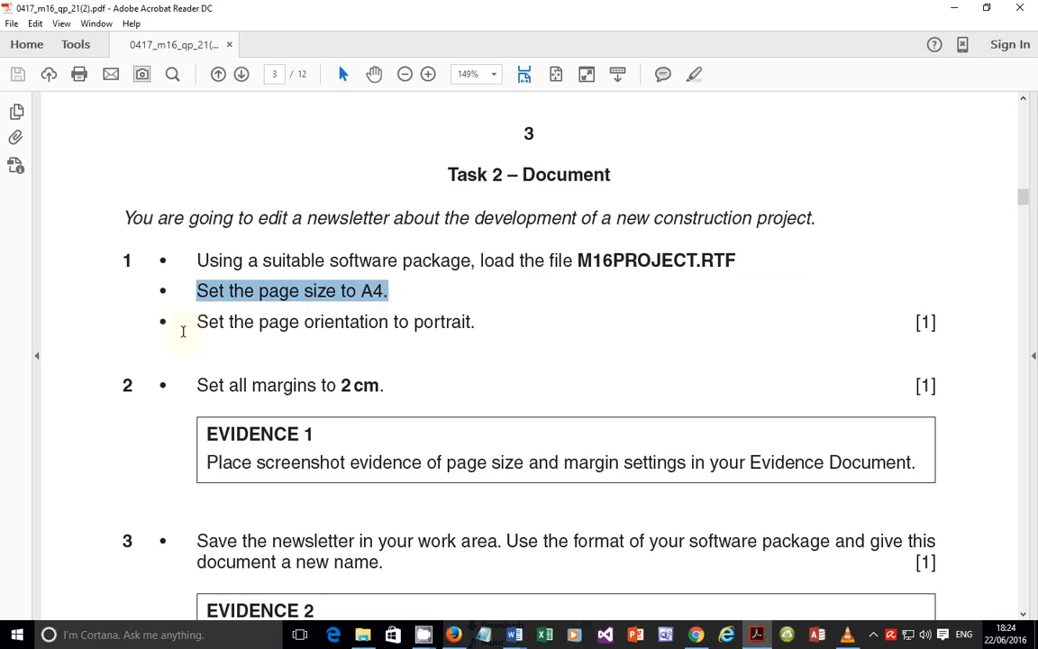
pyautogui.moveTo(196, 322); pyautogui.dragTo(472, 323)
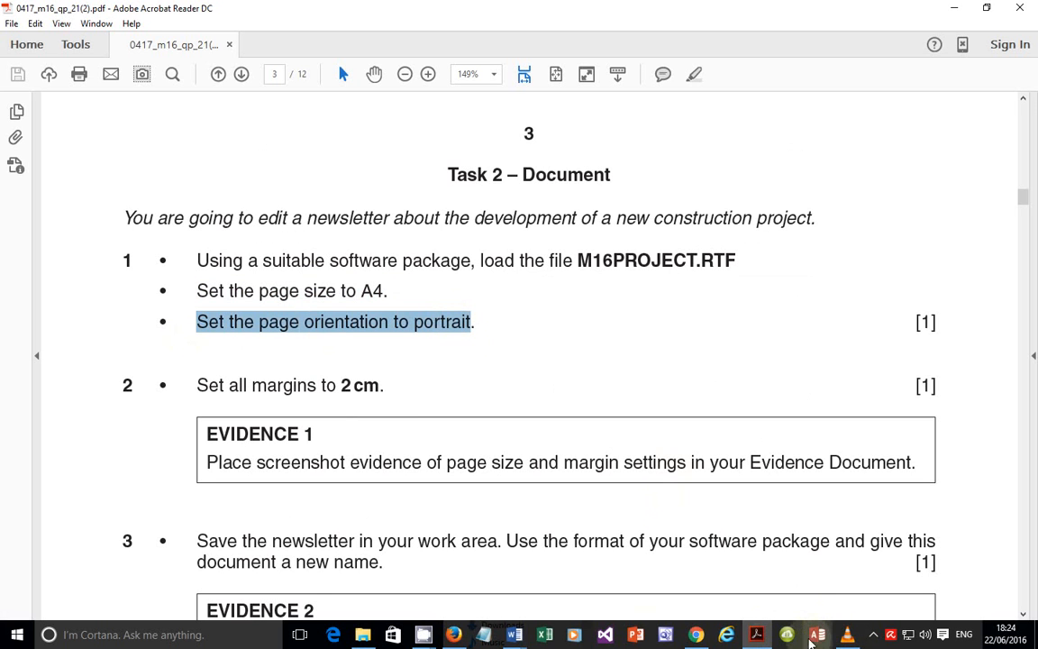
pyautogui.moveTo(514, 634)
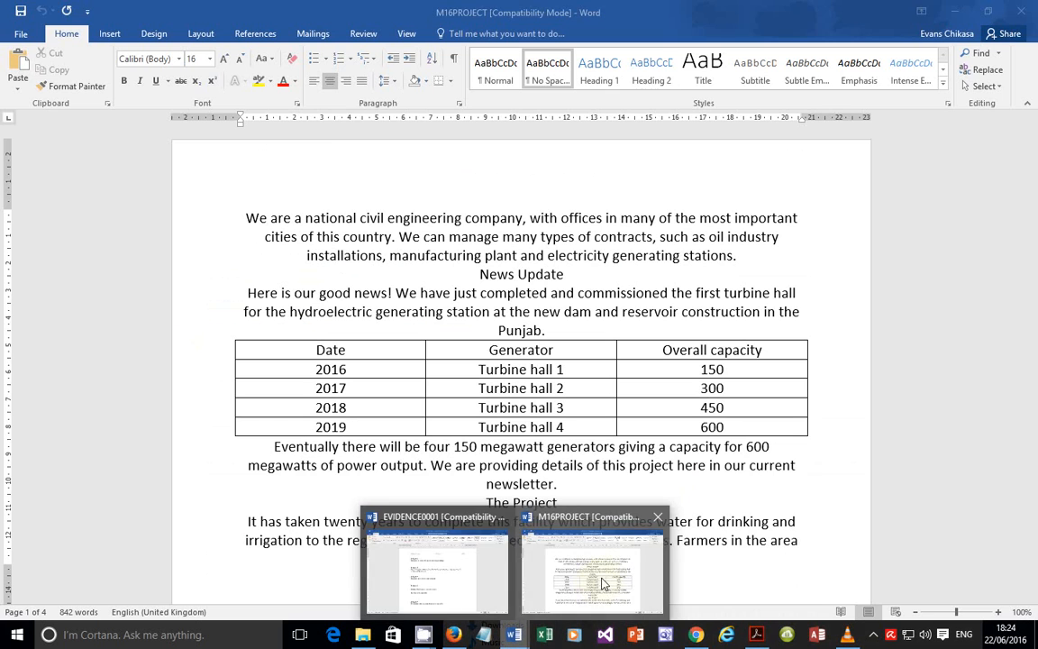
pyautogui.click(545, 532)
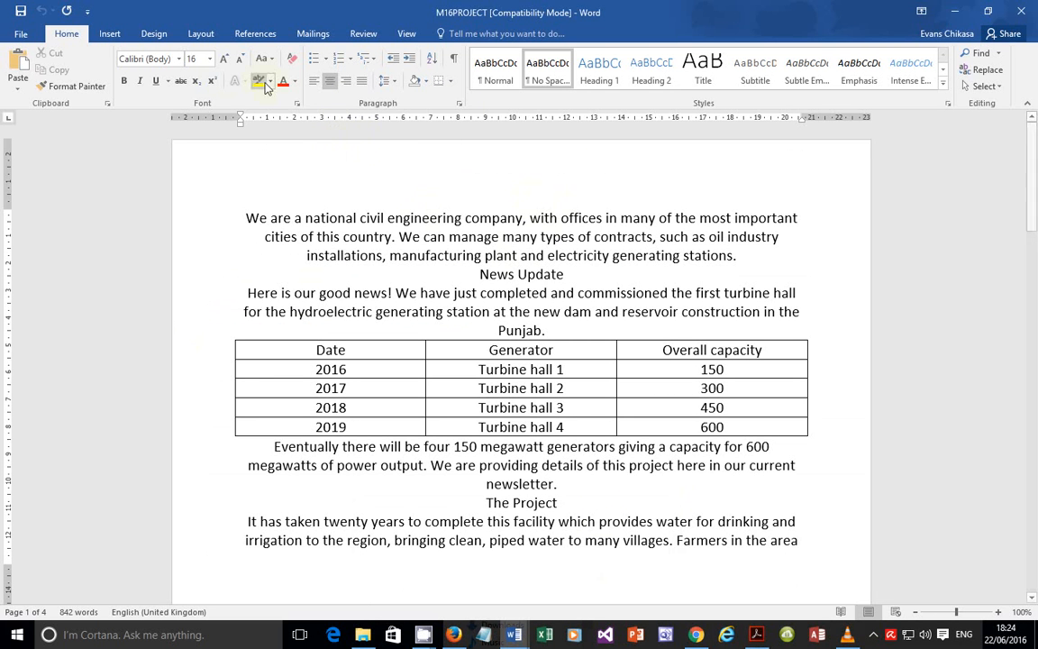
# Step: In Page Setup, choose A4 paper and portrait orientation, rechecking the task PDF between the two
pyautogui.click(202, 34)
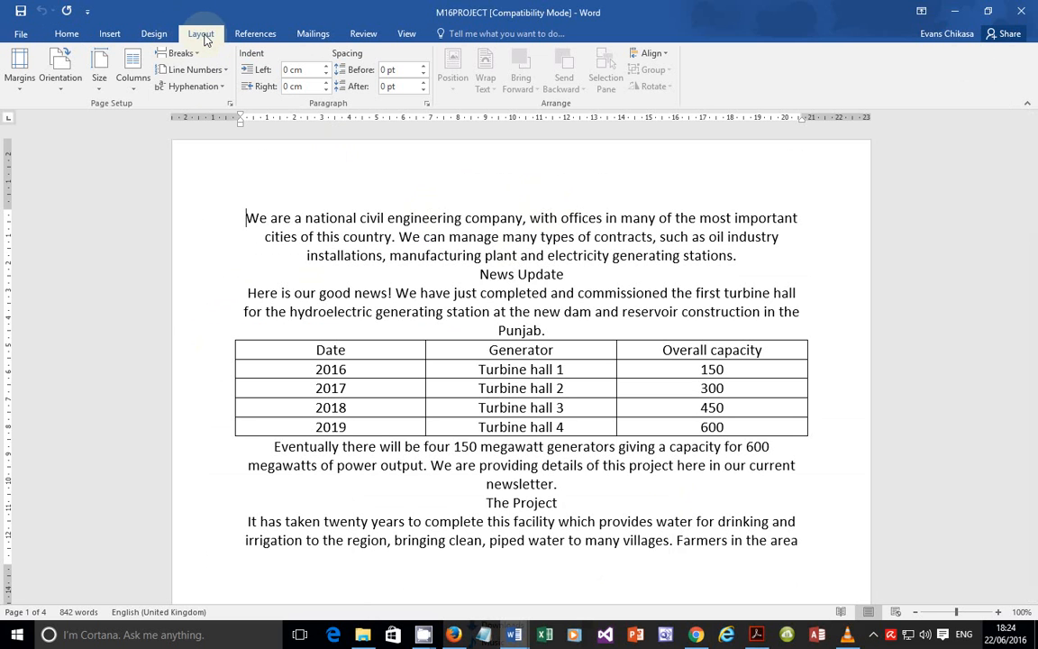
pyautogui.click(230, 106)
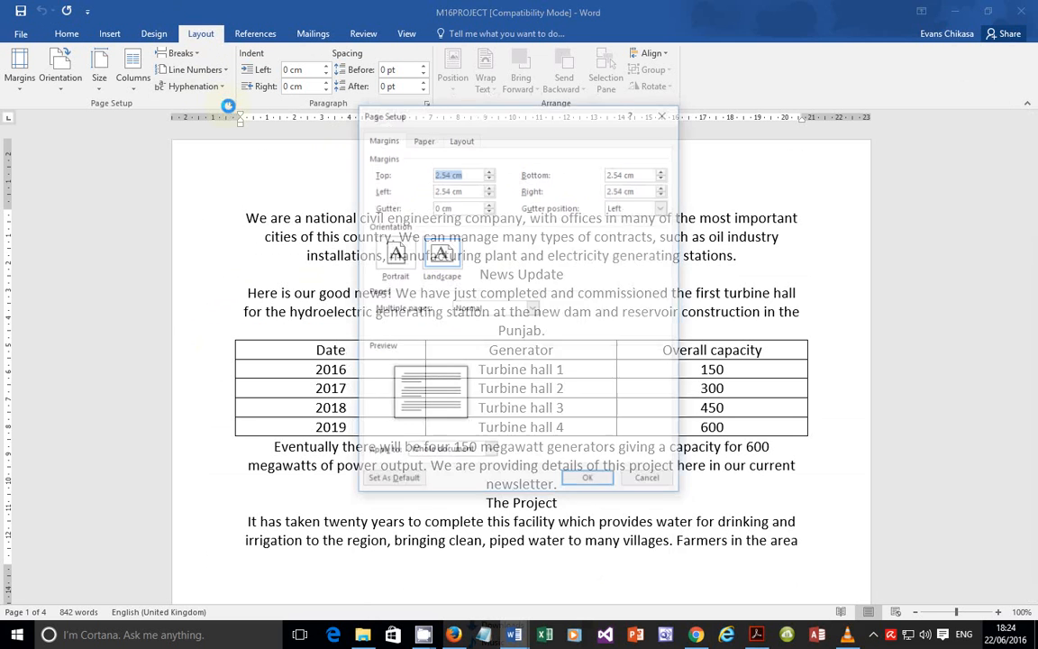
pyautogui.click(423, 139)
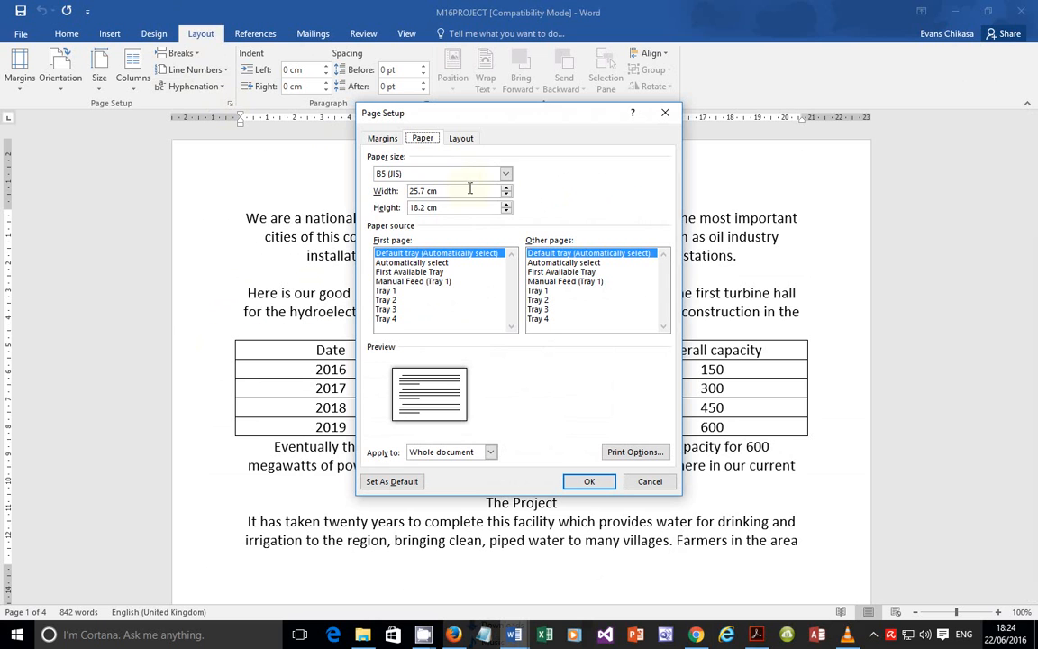
pyautogui.click(475, 174)
pyautogui.click(423, 207)
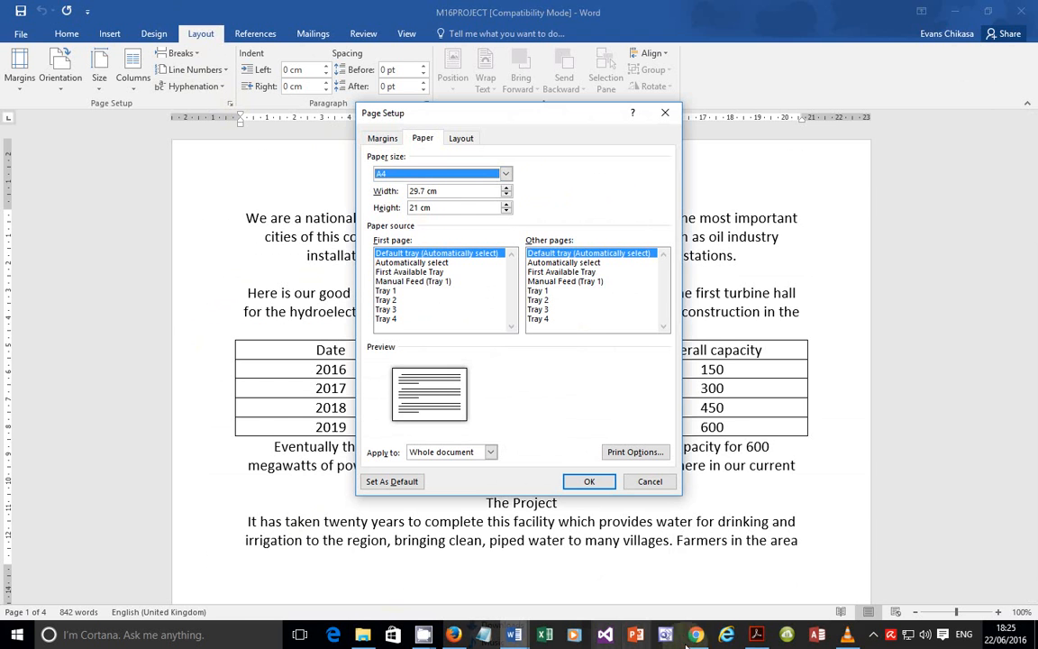
pyautogui.hotkey('alt', 'Tab')
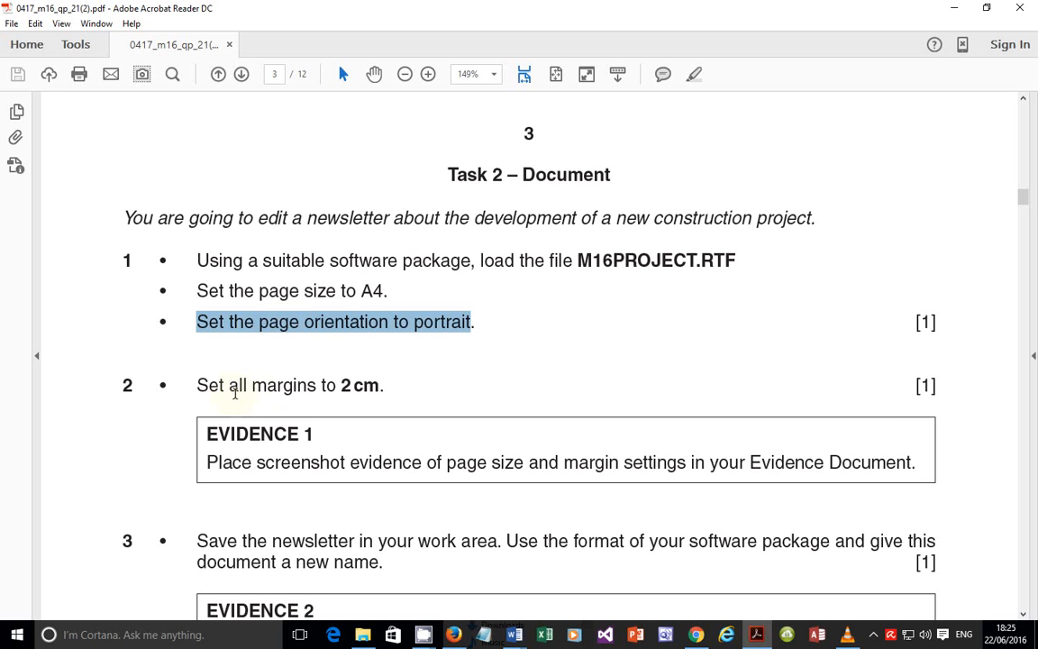
pyautogui.click(759, 636)
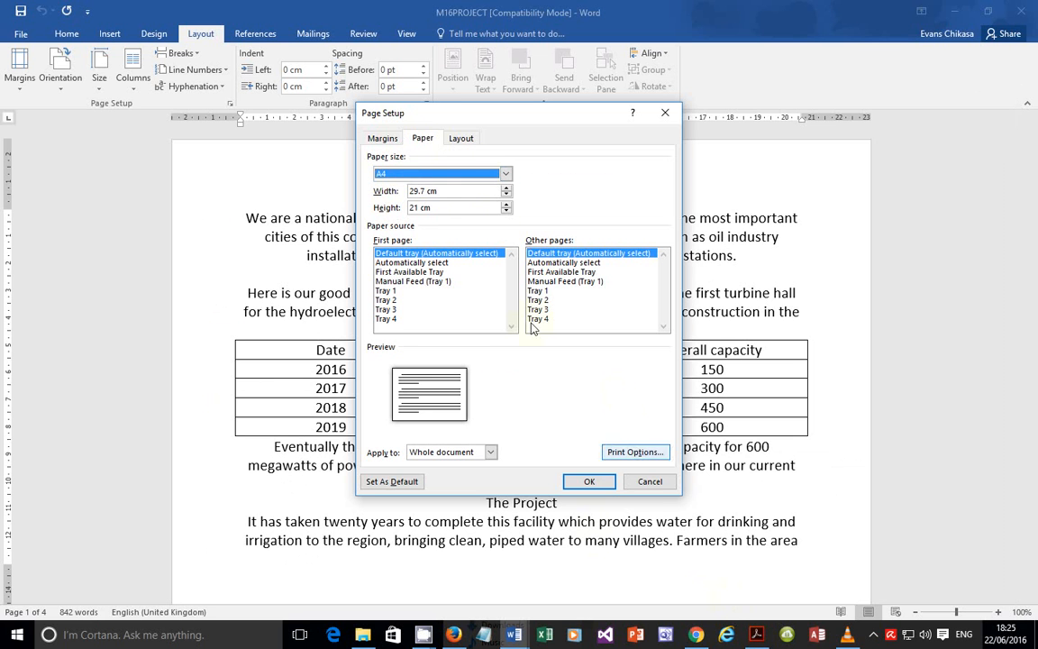
pyautogui.click(379, 140)
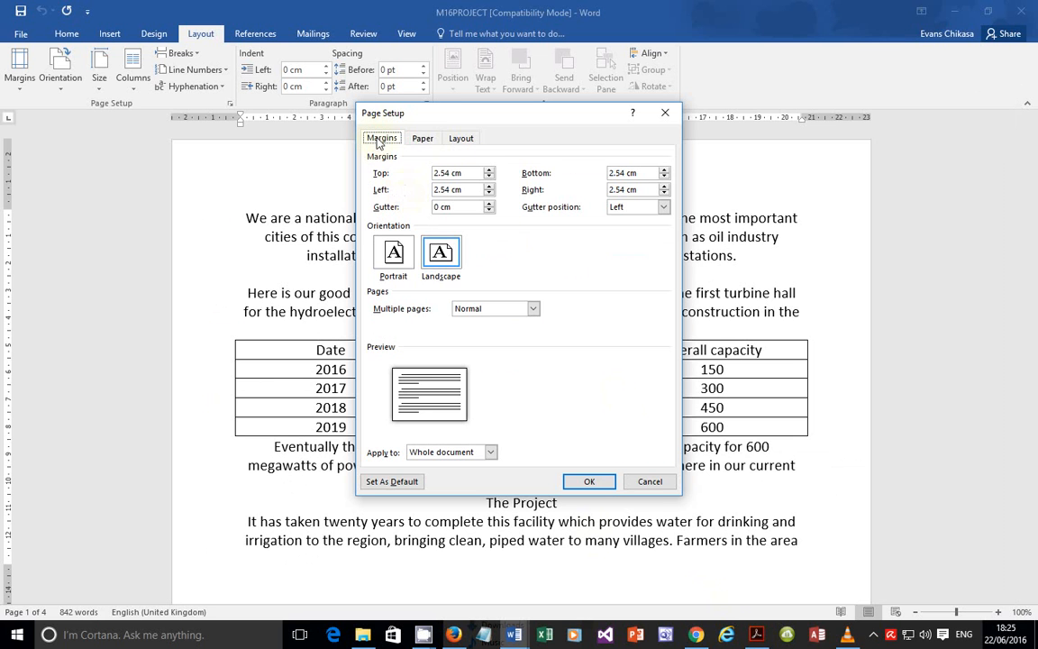
pyautogui.click(393, 254)
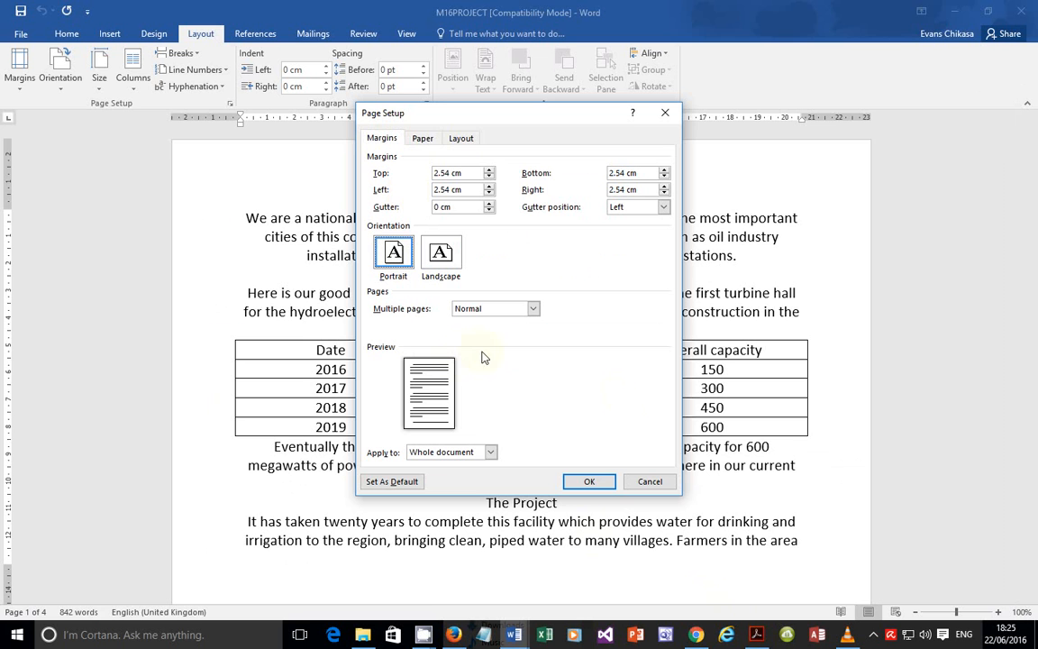
pyautogui.click(757, 634)
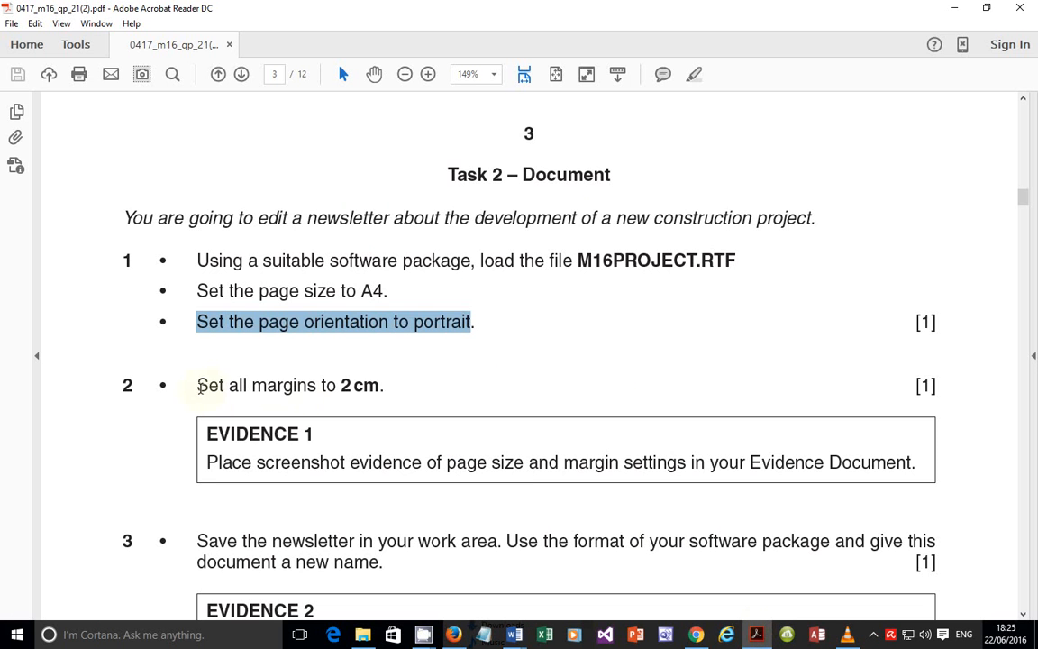
# Step: Highlight the 2 cm margin and page-size evidence instructions in the task PDF
pyautogui.moveTo(197, 385); pyautogui.dragTo(391, 390)
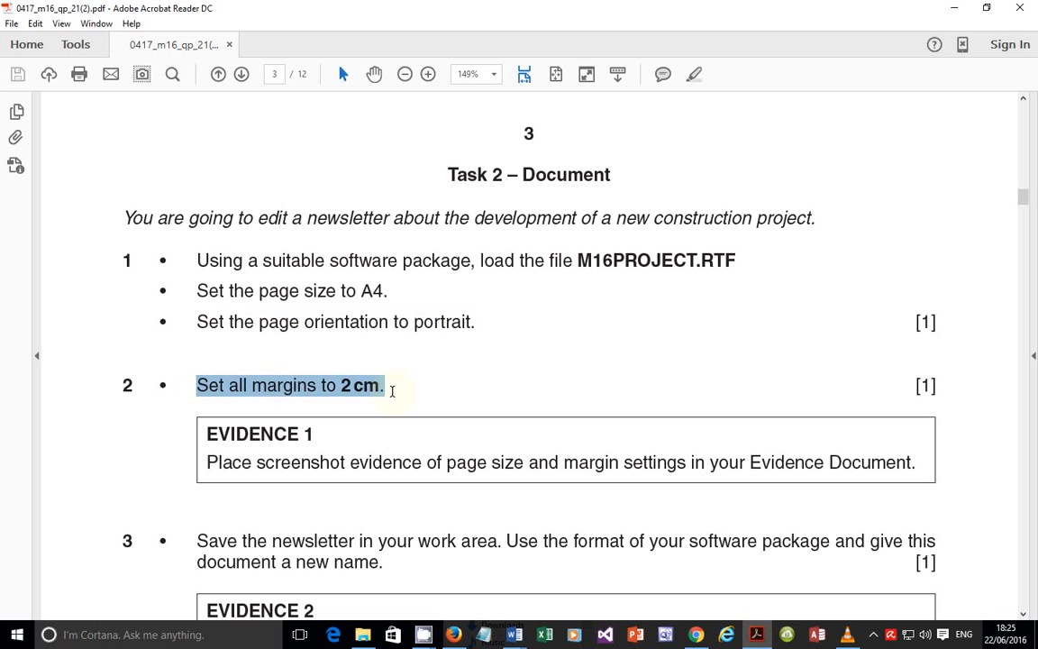
pyautogui.moveTo(209, 461); pyautogui.dragTo(912, 463)
pyautogui.click(756, 632)
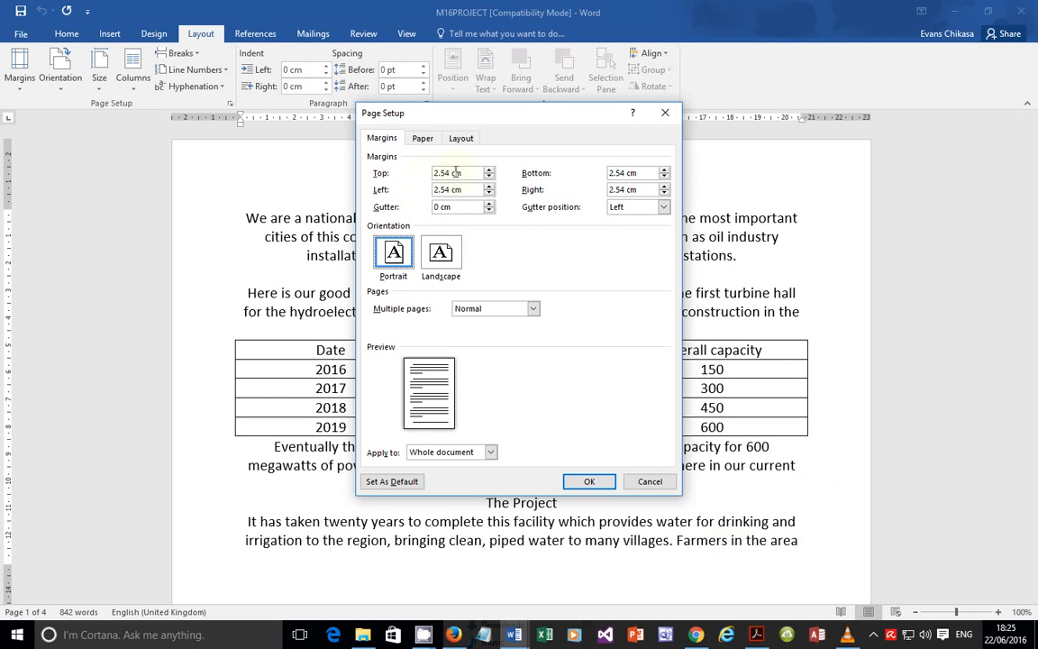
# Step: Enter 2 cm for the top, left, bottom and right margins
pyautogui.moveTo(456, 172); pyautogui.dragTo(392, 175)
pyautogui.write('2')
pyautogui.moveTo(462, 189); pyautogui.dragTo(411, 189)
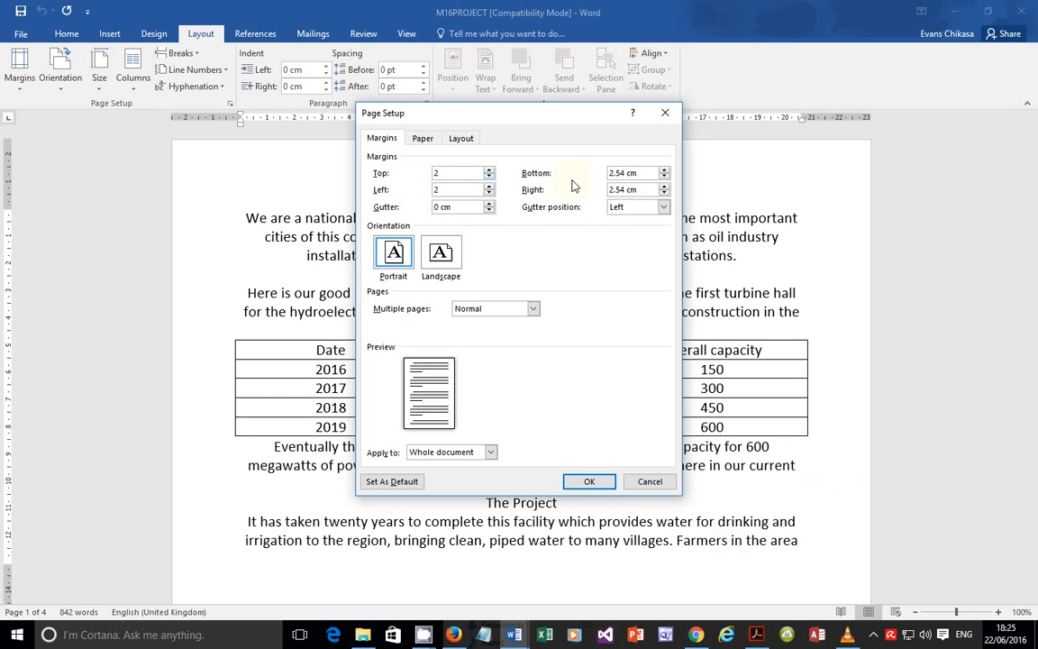
pyautogui.moveTo(654, 174); pyautogui.dragTo(559, 174)
pyautogui.write('2')
pyautogui.moveTo(642, 188); pyautogui.dragTo(559, 189)
pyautogui.write('2')
# Step: Copy a Lightshot screenshot of the margin settings, then apply them with OK
pyautogui.press('Print')
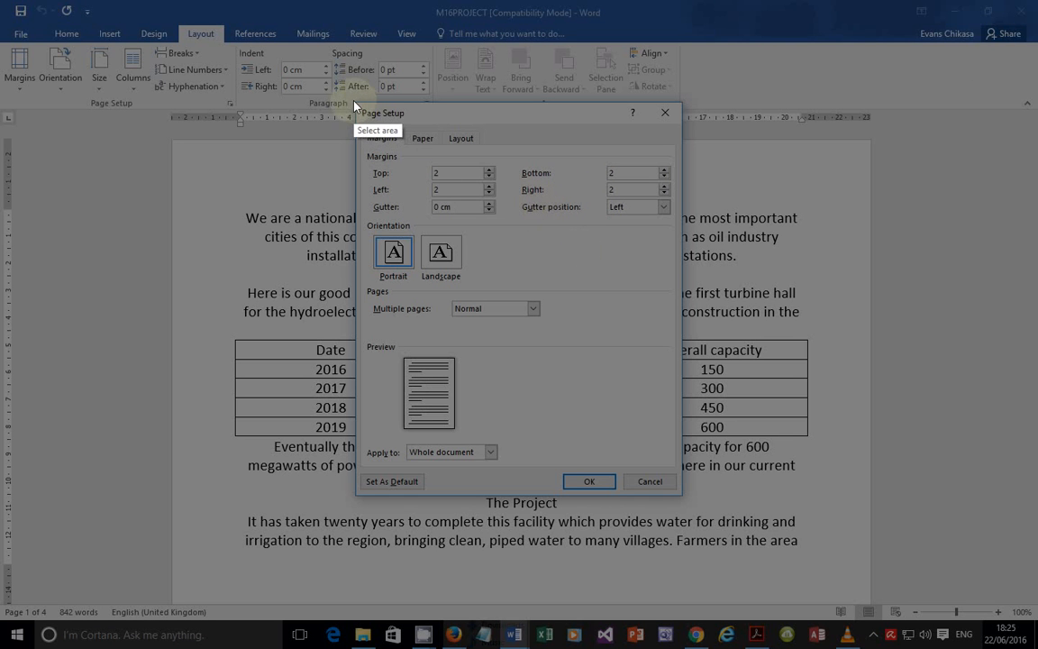
pyautogui.moveTo(354, 102); pyautogui.dragTo(684, 498)
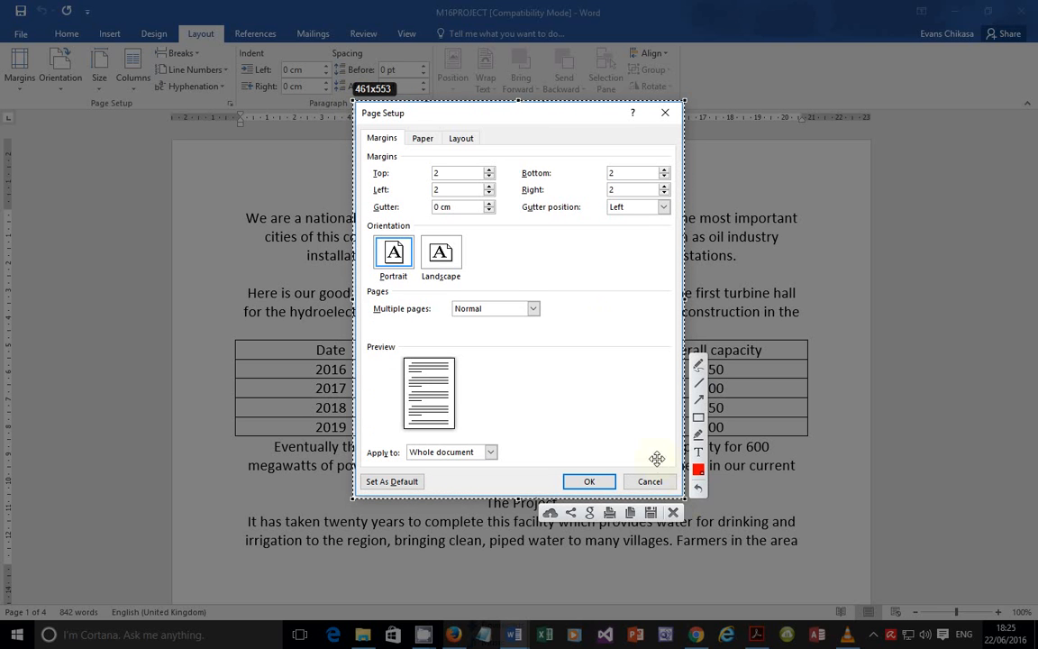
pyautogui.click(628, 513)
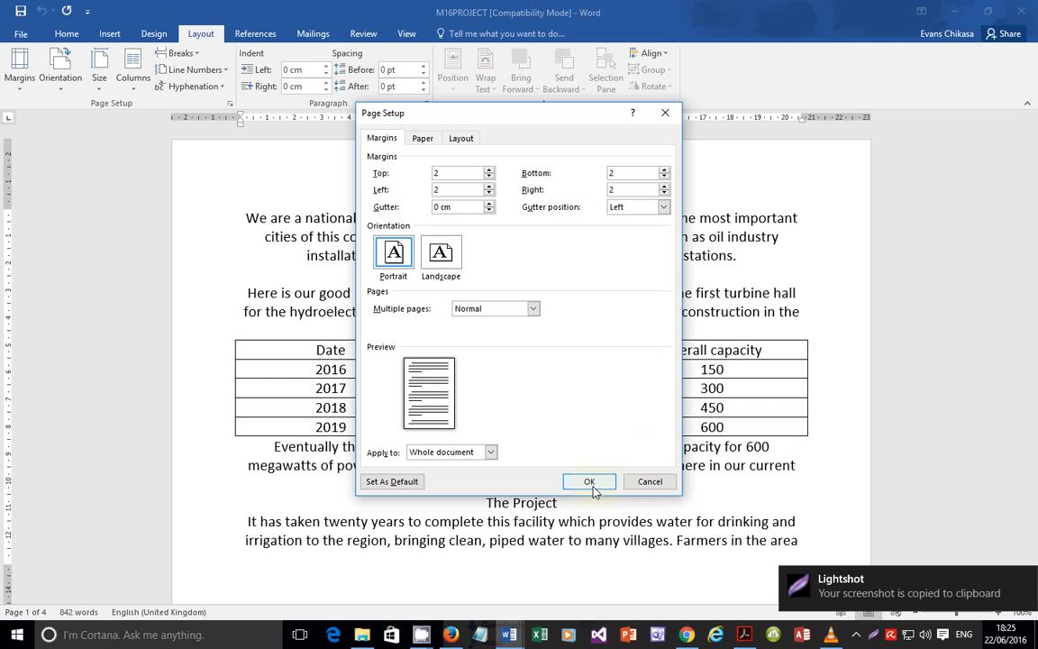
pyautogui.click(590, 483)
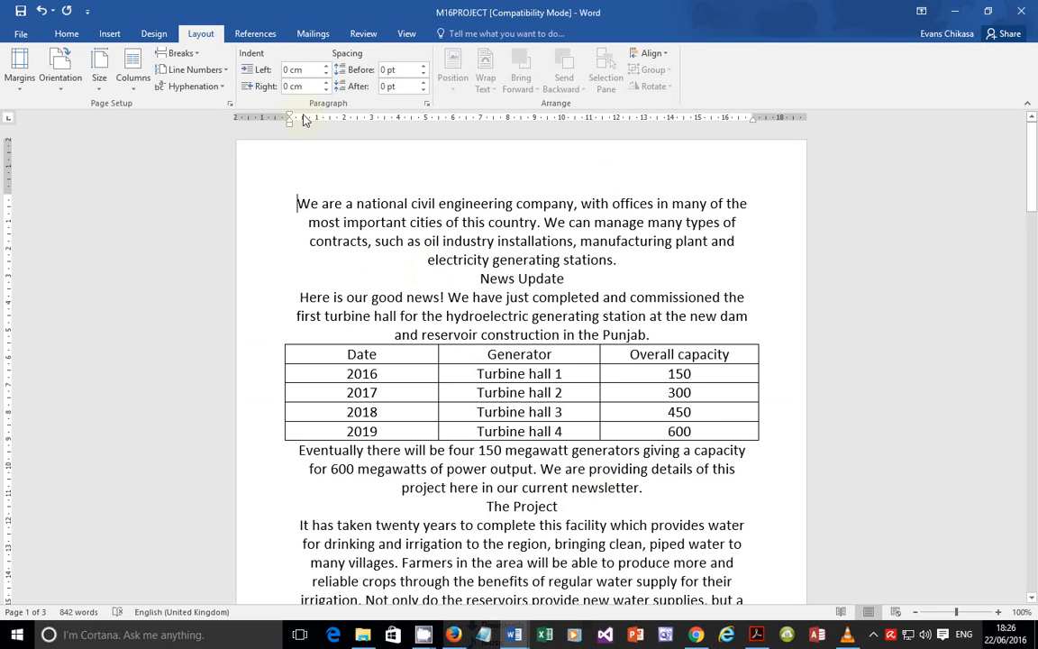
pyautogui.click(30, 38)
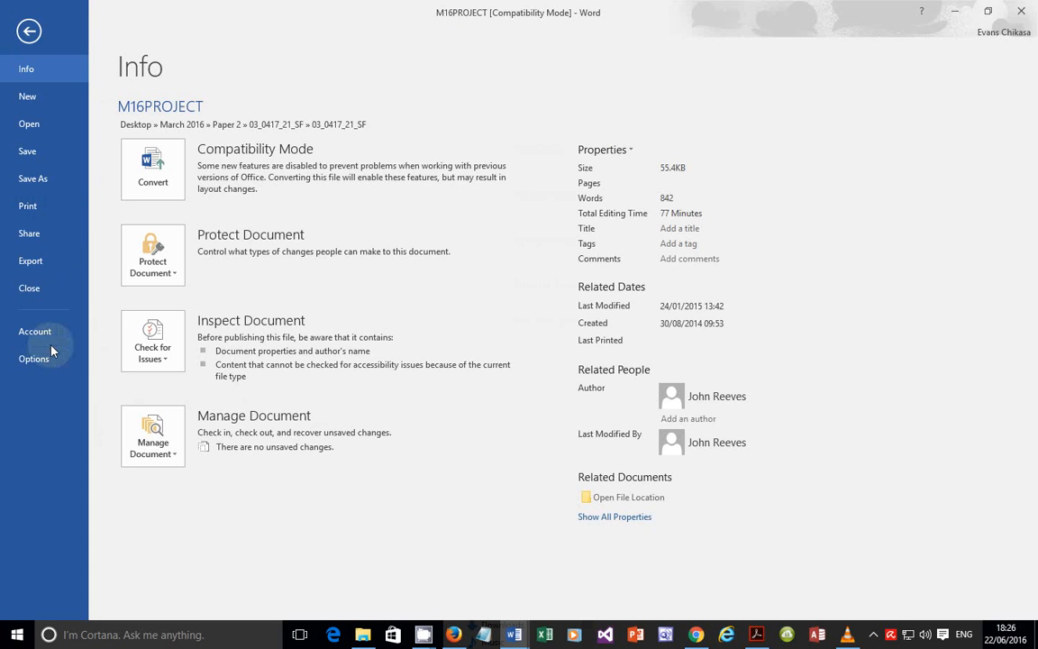
pyautogui.click(29, 356)
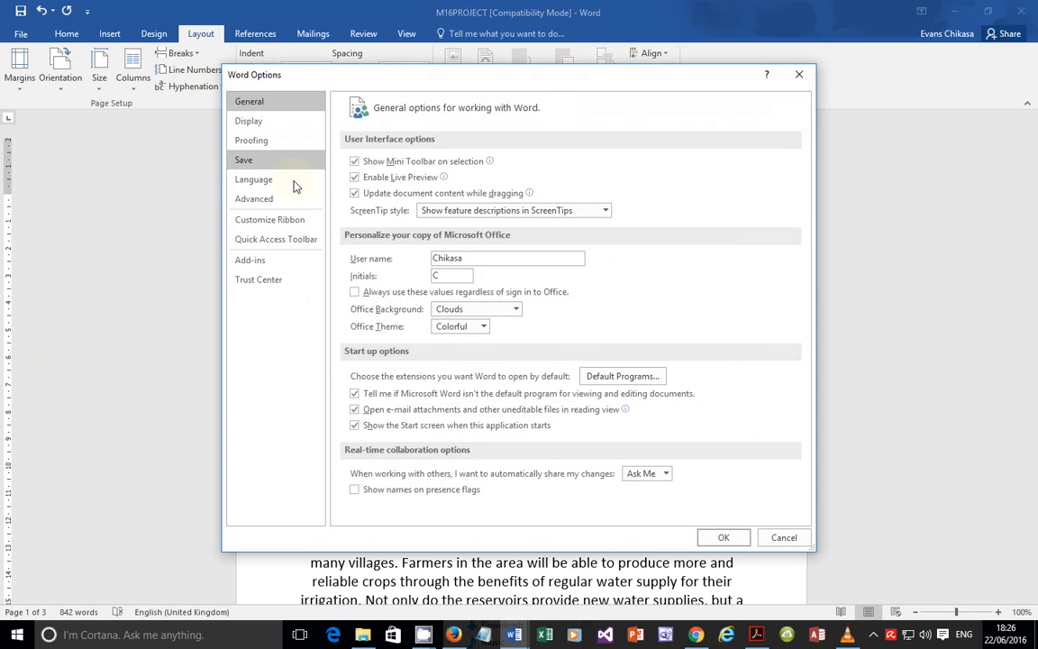
pyautogui.click(257, 195)
pyautogui.scroll(-3, 430, 261)
pyautogui.scroll(-10, 430, 262)
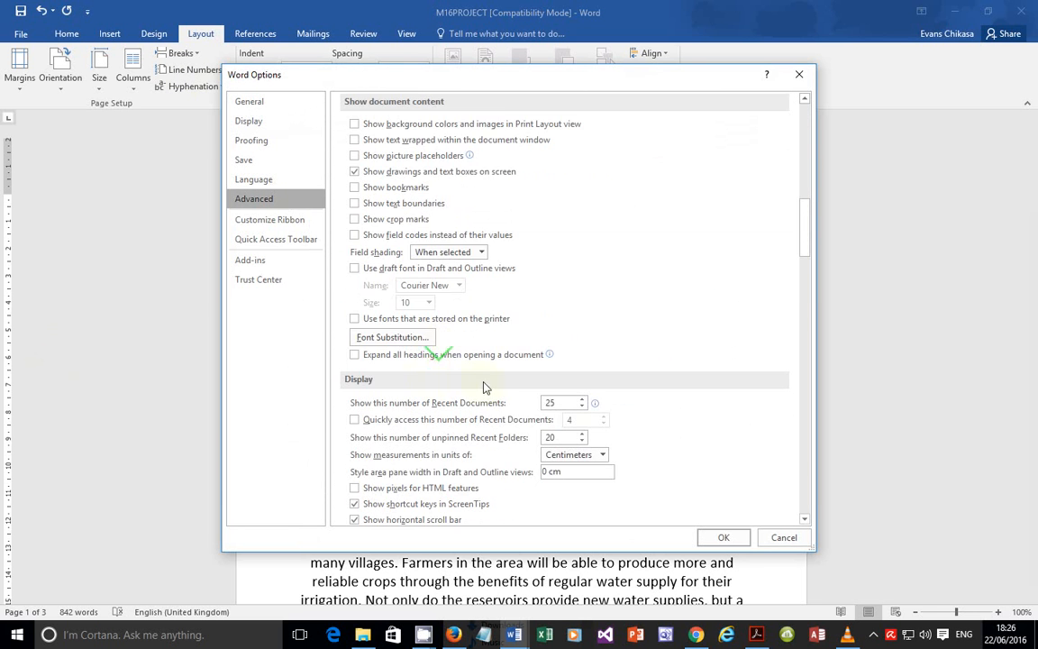
pyautogui.scroll(-1, 577, 406)
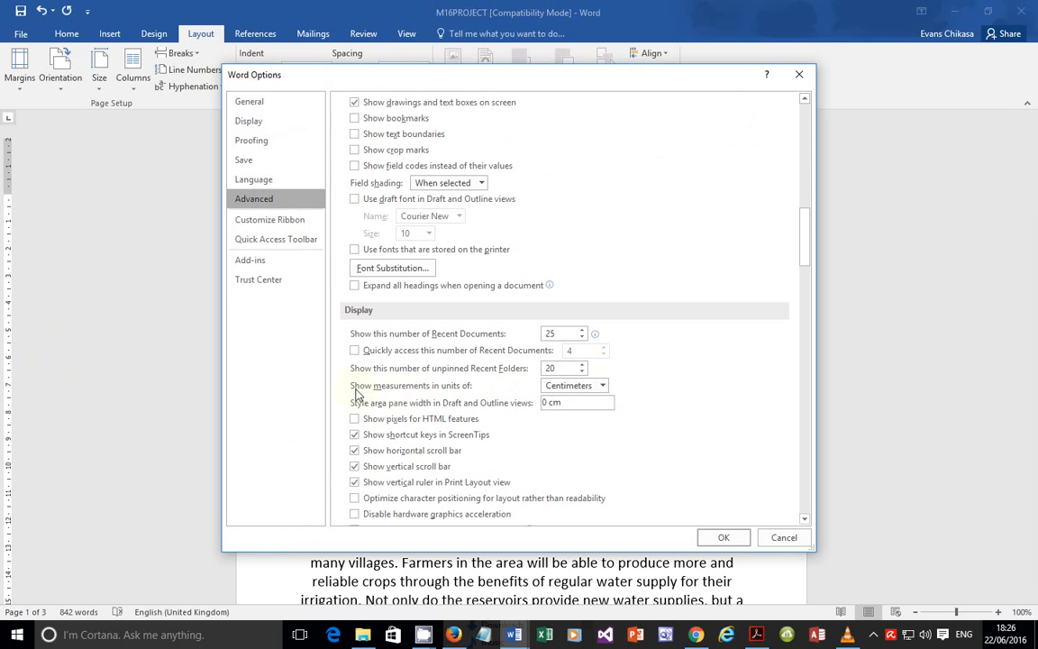
pyautogui.click(602, 386)
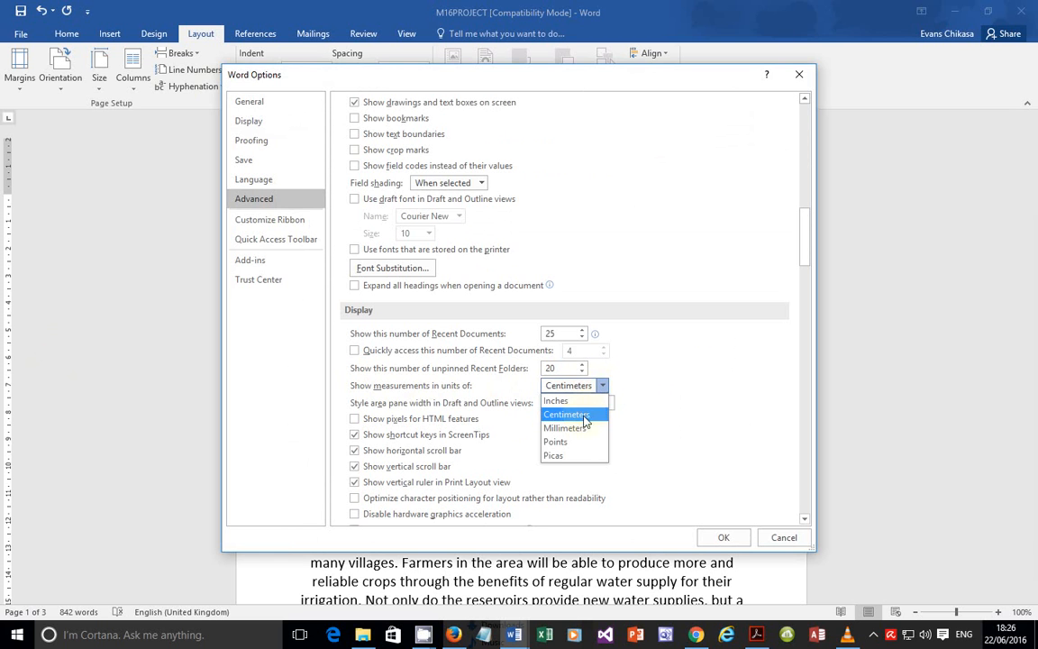
pyautogui.click(574, 400)
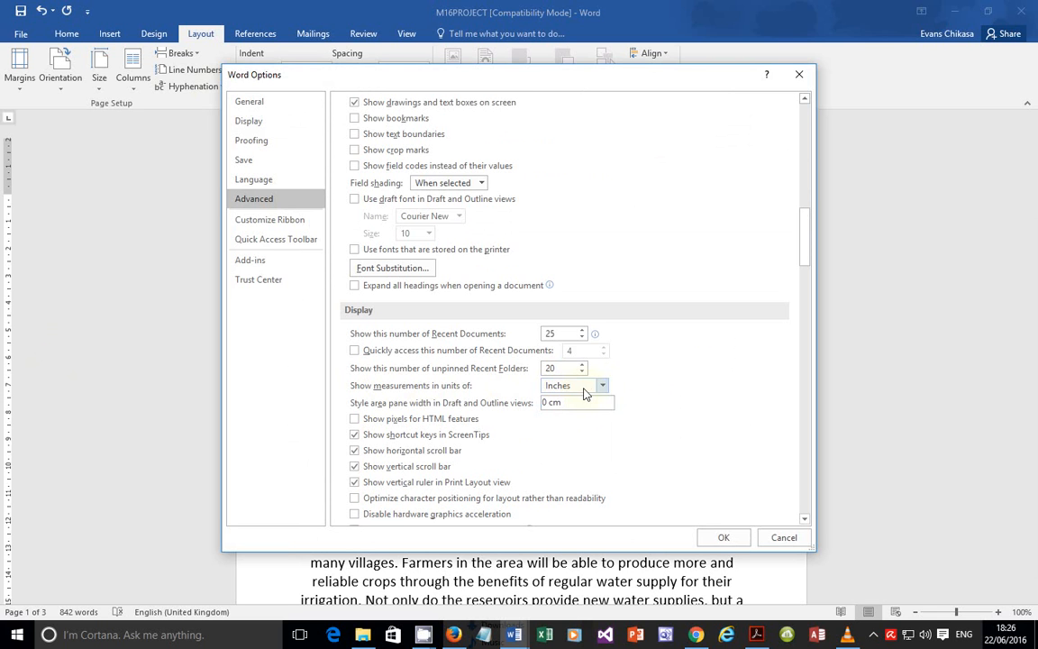
pyautogui.click(603, 388)
pyautogui.click(577, 415)
pyautogui.click(780, 538)
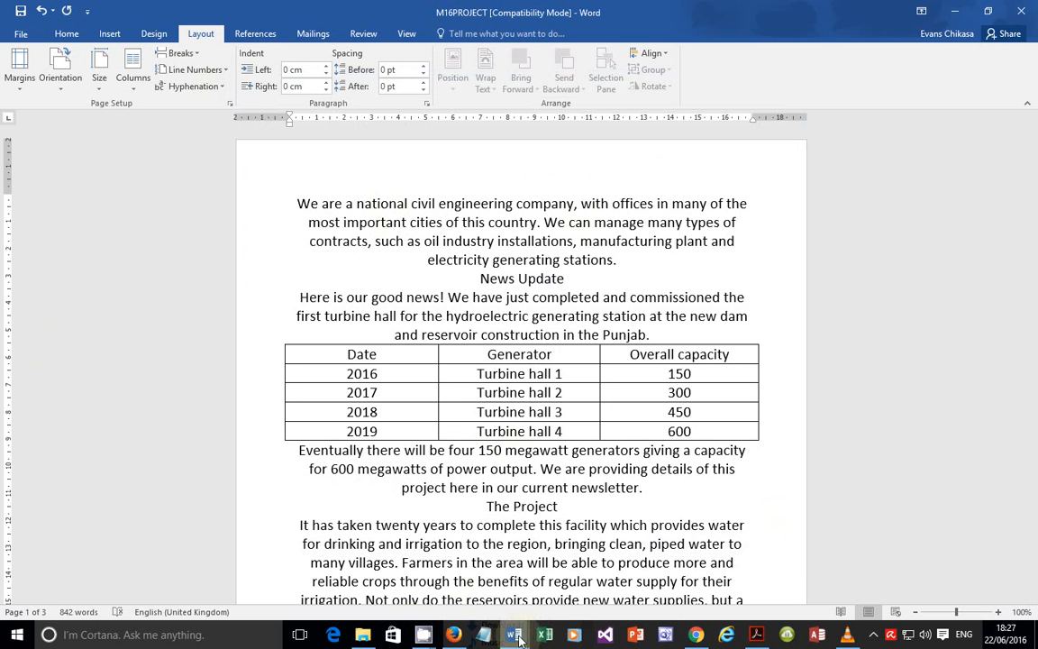
# Step: Paste the page setup screenshot on a new line under Evidence 1 in EVIDENCE0001
pyautogui.moveTo(513, 634)
pyautogui.click(445, 599)
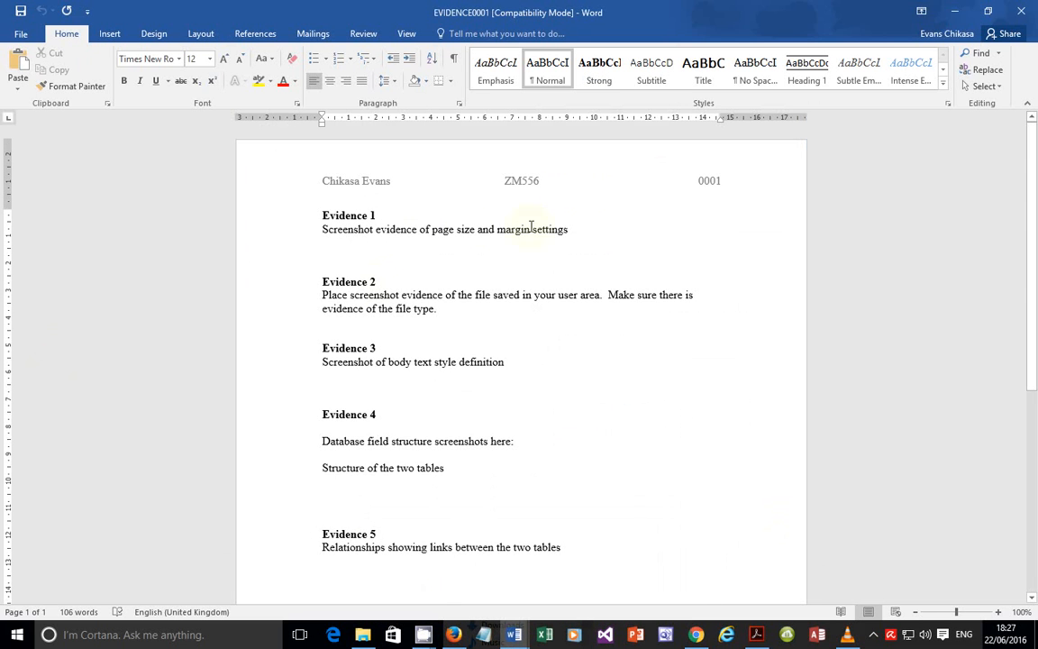
pyautogui.click(588, 231)
pyautogui.press('Return')
pyautogui.press('Return')
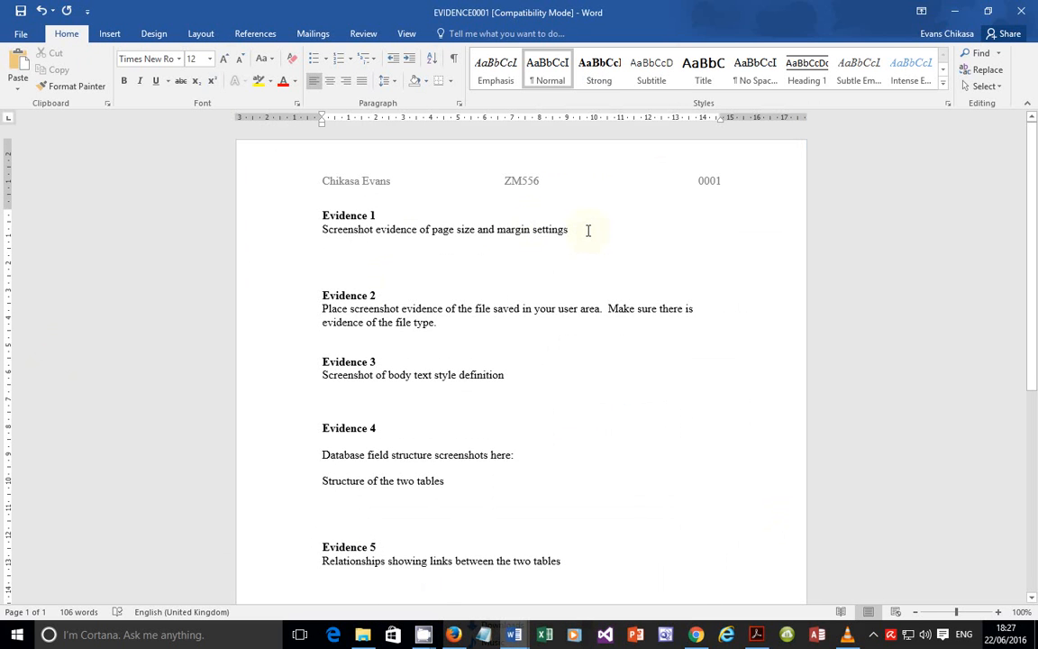
pyautogui.hotkey('ctrl', 'v')
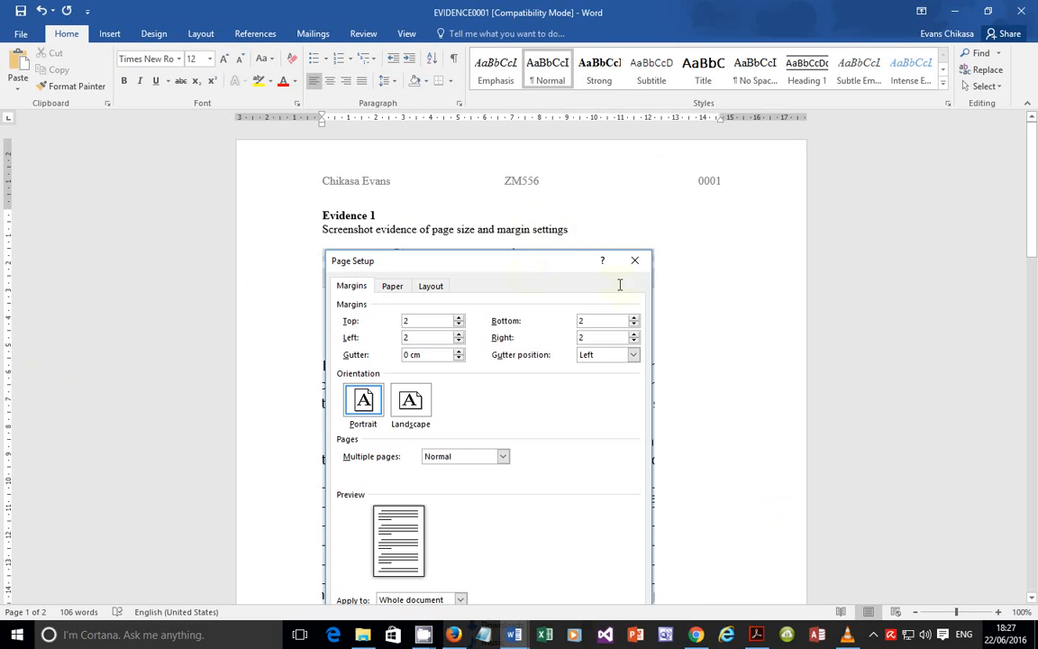
# Step: Start a new Lightshot capture from the system tray, then cancel it
pyautogui.scroll(-1, 577, 347)
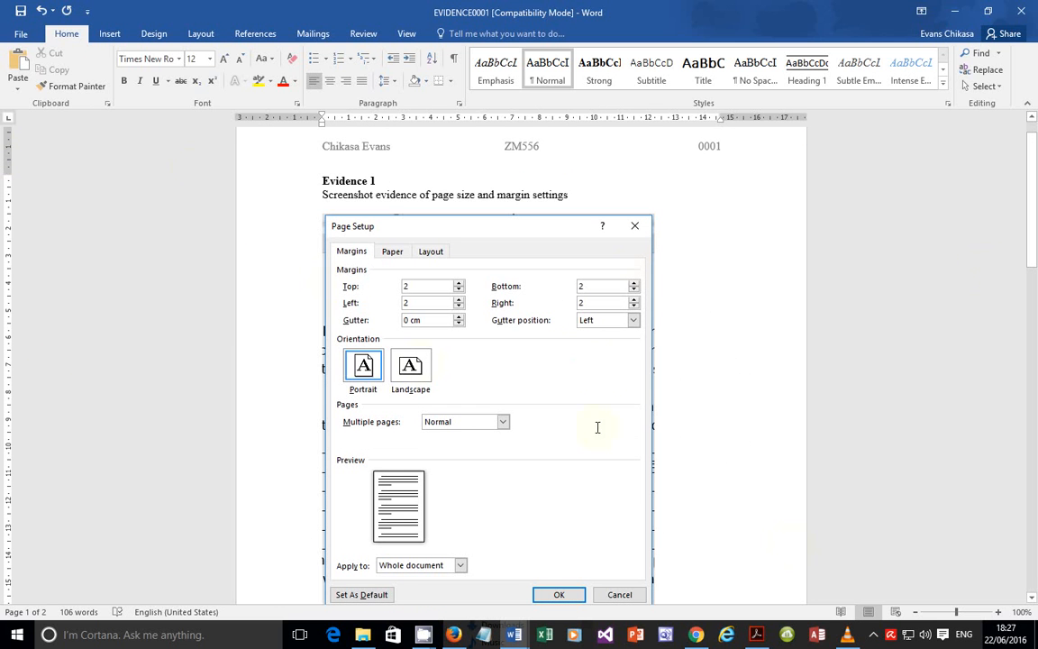
pyautogui.click(873, 634)
pyautogui.click(876, 610)
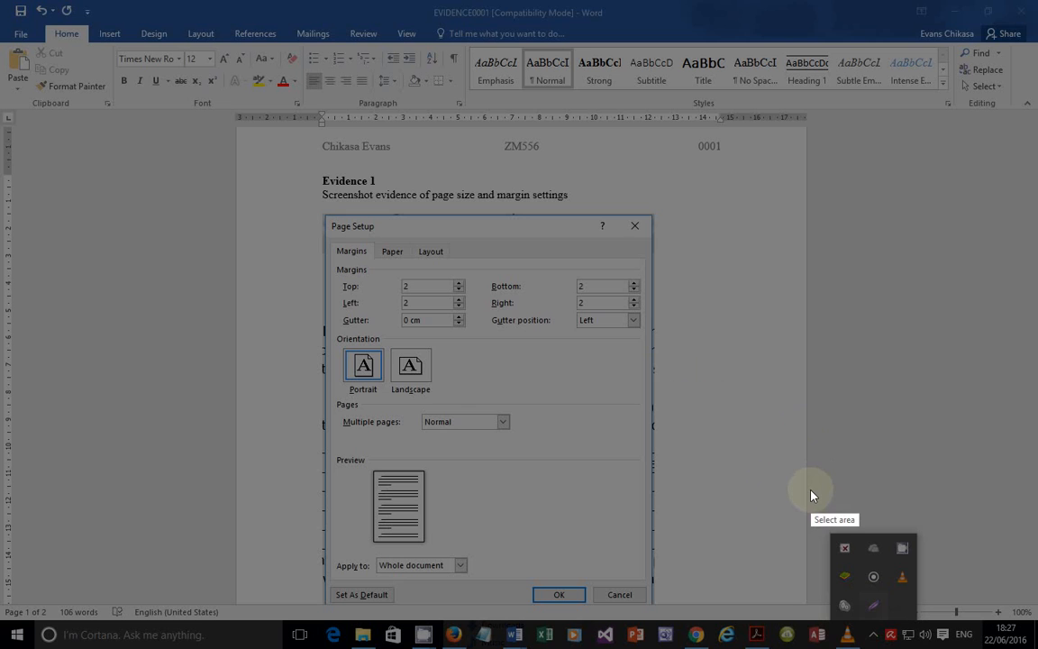
pyautogui.press('Escape')
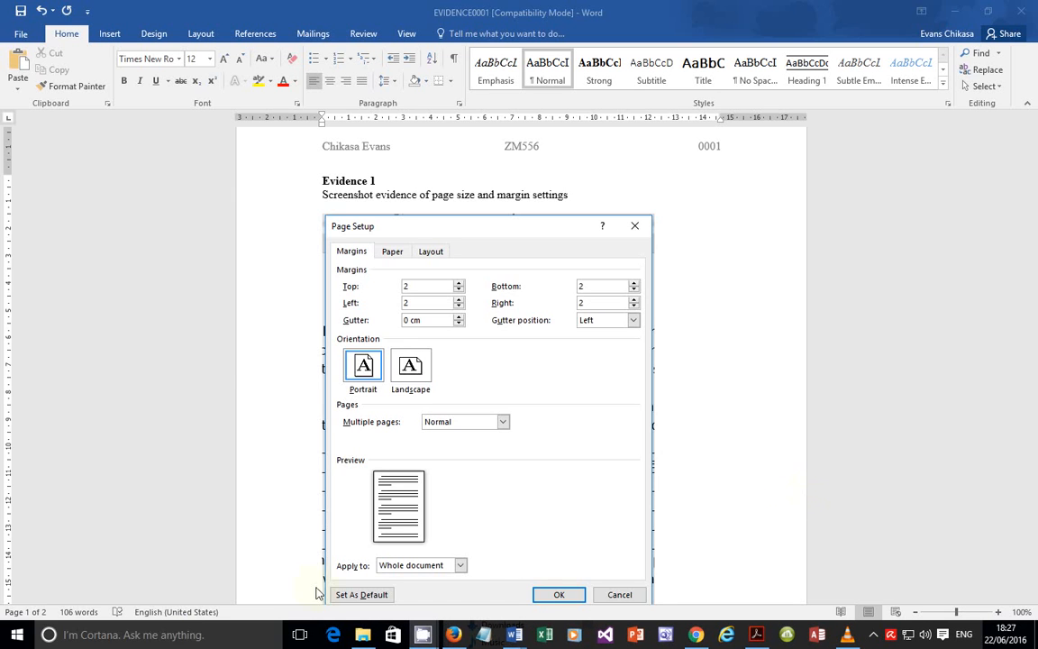
# Step: Search the Start menu for Lightshot ('lig'), then dismiss the search
pyautogui.click(27, 634)
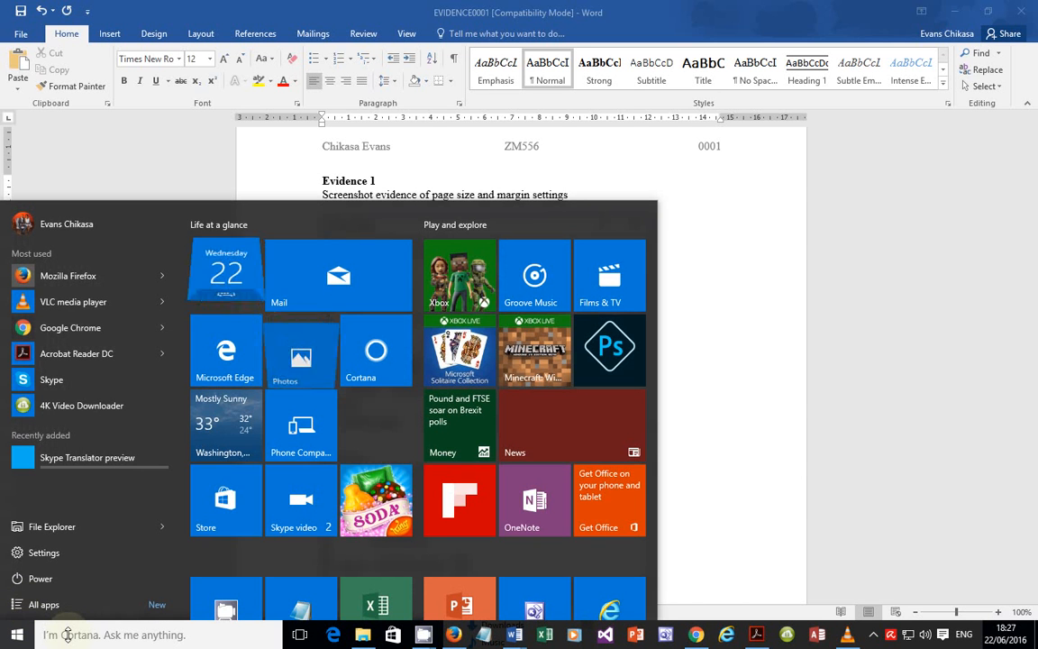
pyautogui.write('lig')
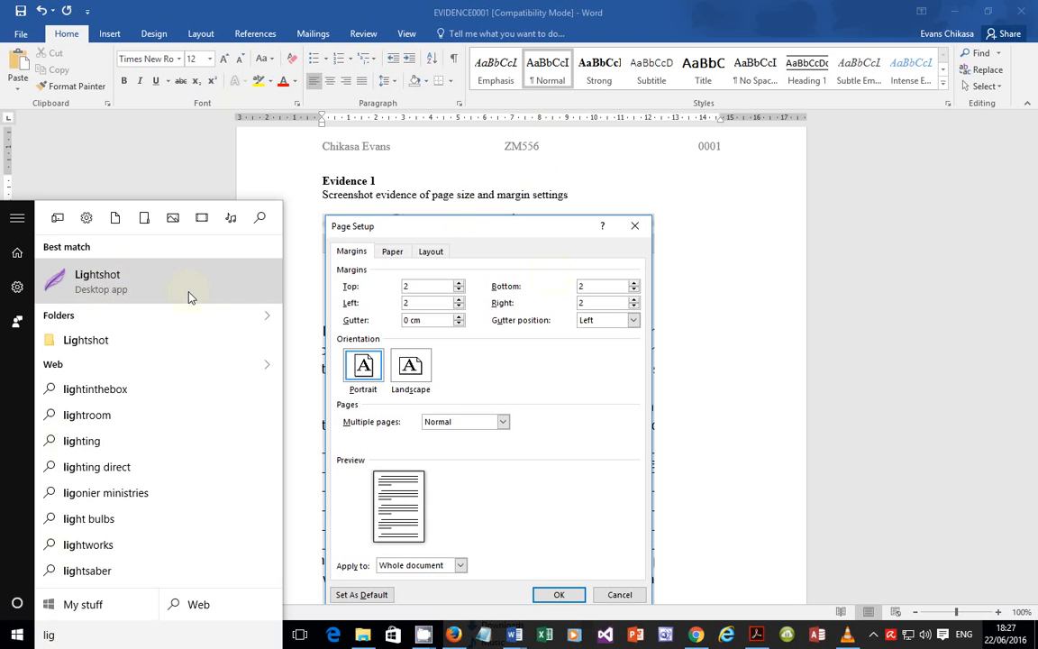
pyautogui.click(767, 290)
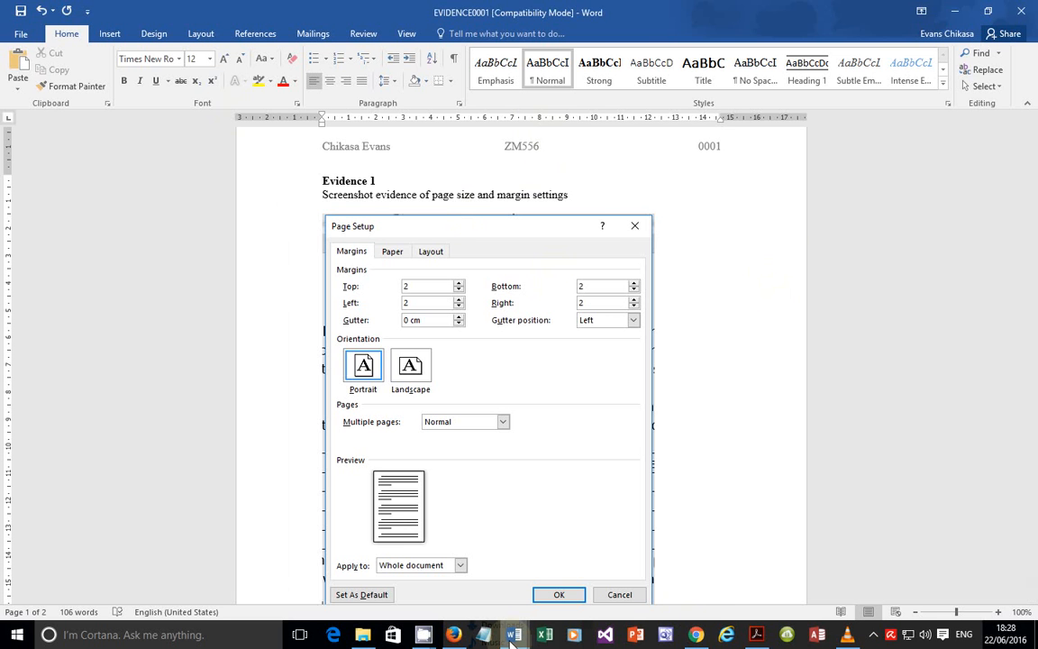
# Step: Back in M16PROJECT, open the Page Setup Paper tab showing A4 at 21 × 29.7 cm
pyautogui.moveTo(513, 635)
pyautogui.click(570, 601)
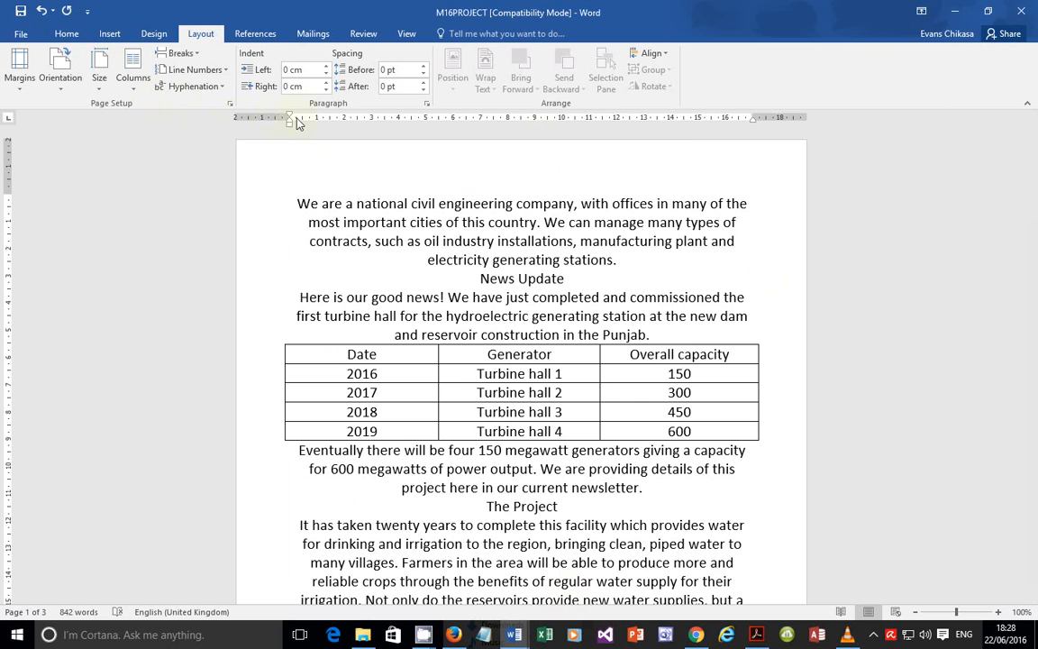
pyautogui.click(231, 105)
pyautogui.click(423, 138)
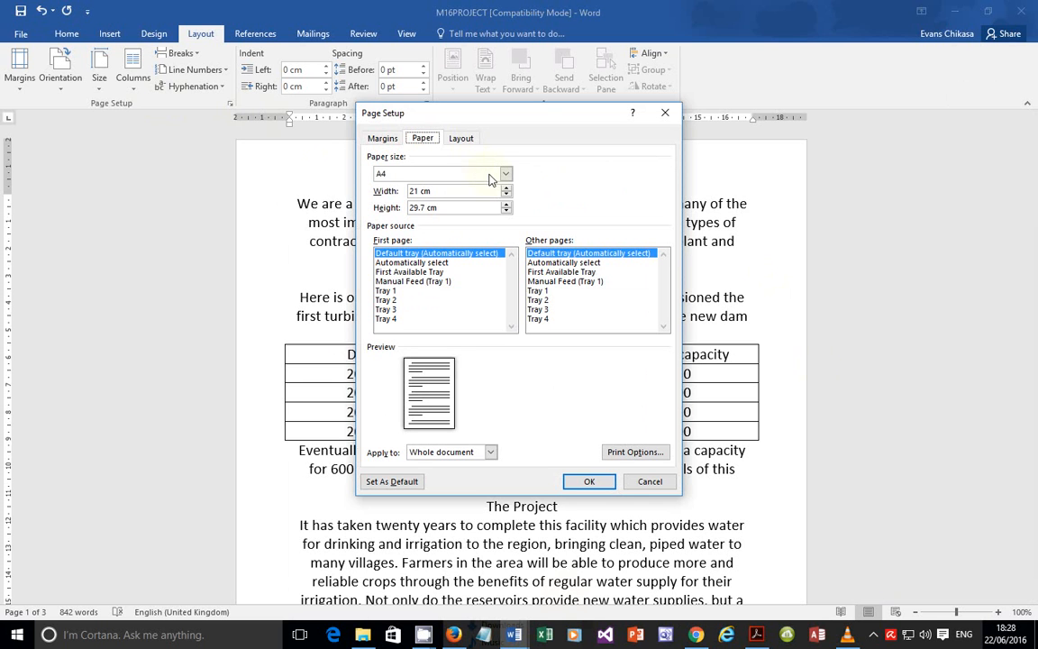
# Step: Capture the Page Setup Paper tab with Lightshot, copy it, and close the dialog with OK
pyautogui.click(875, 635)
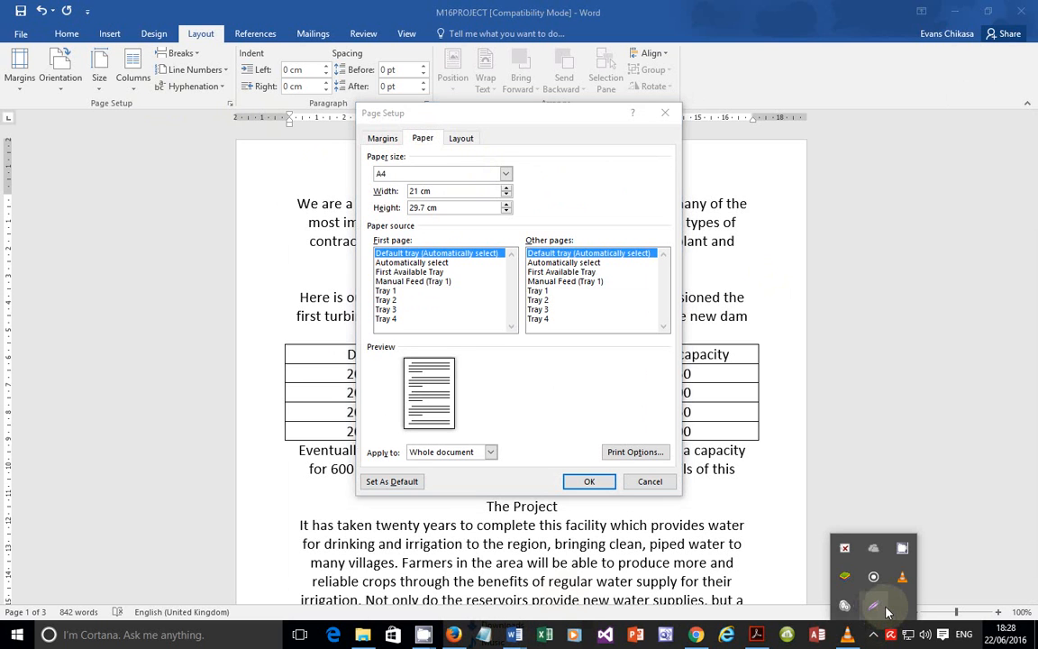
pyautogui.click(879, 611)
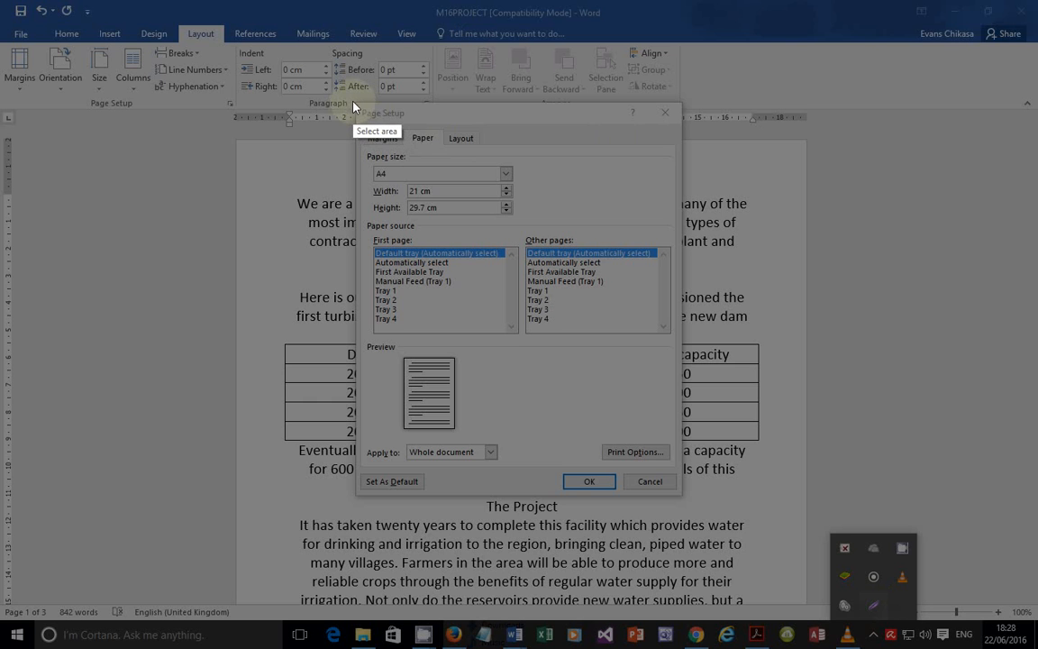
pyautogui.moveTo(354, 102)
pyautogui.mouseDown()
pyautogui.moveTo(427, 207)
pyautogui.moveTo(644, 441)
pyautogui.moveTo(691, 467)
pyautogui.moveTo(671, 480)
pyautogui.moveTo(681, 498)
pyautogui.mouseUp()
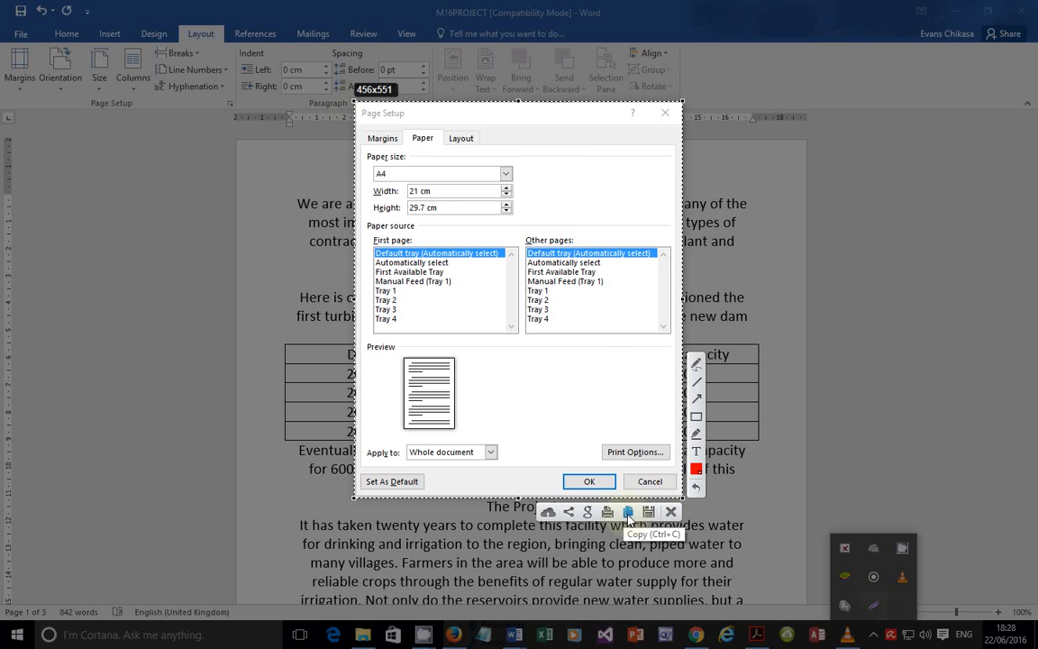
pyautogui.click(627, 513)
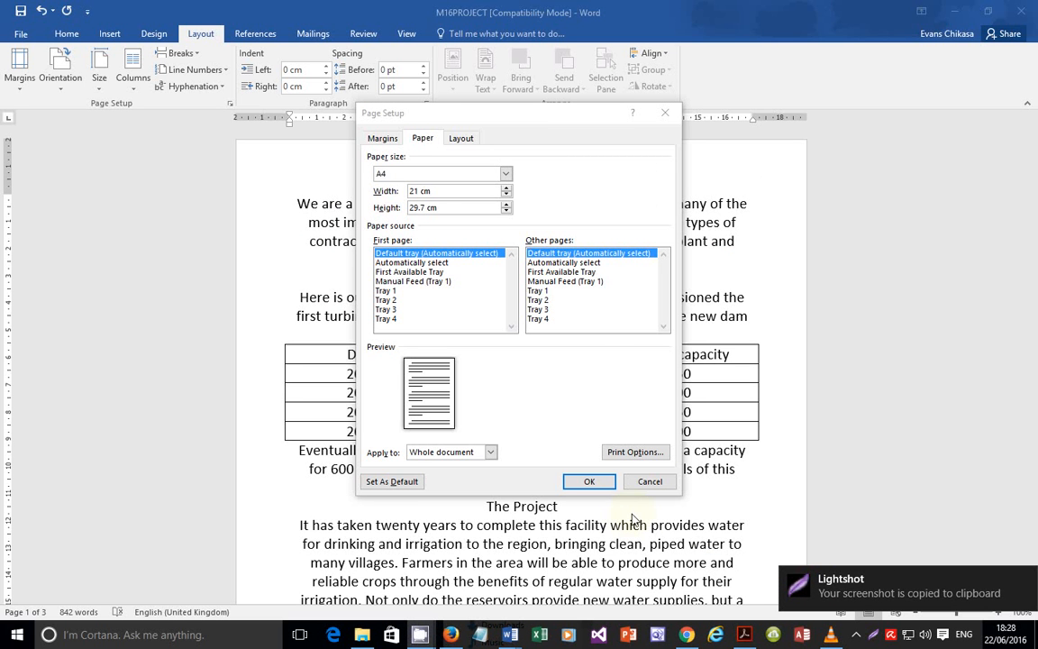
pyautogui.moveTo(509, 634)
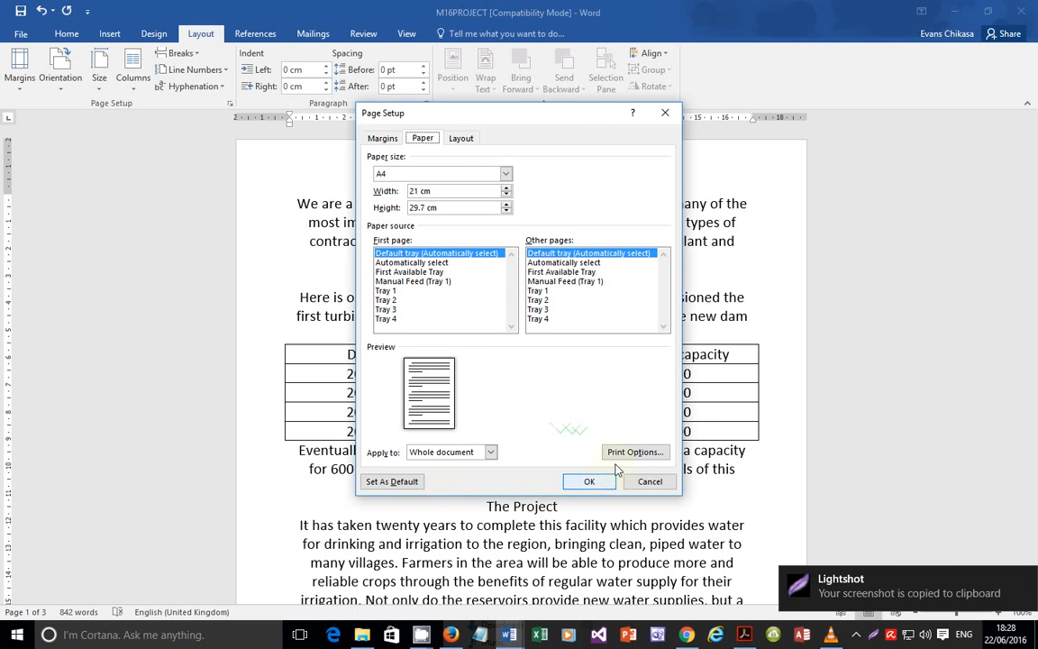
pyautogui.click(590, 482)
# Step: In EVIDENCE0001, paste the paper-size screenshot below the first page setup screenshot
pyautogui.moveTo(514, 635)
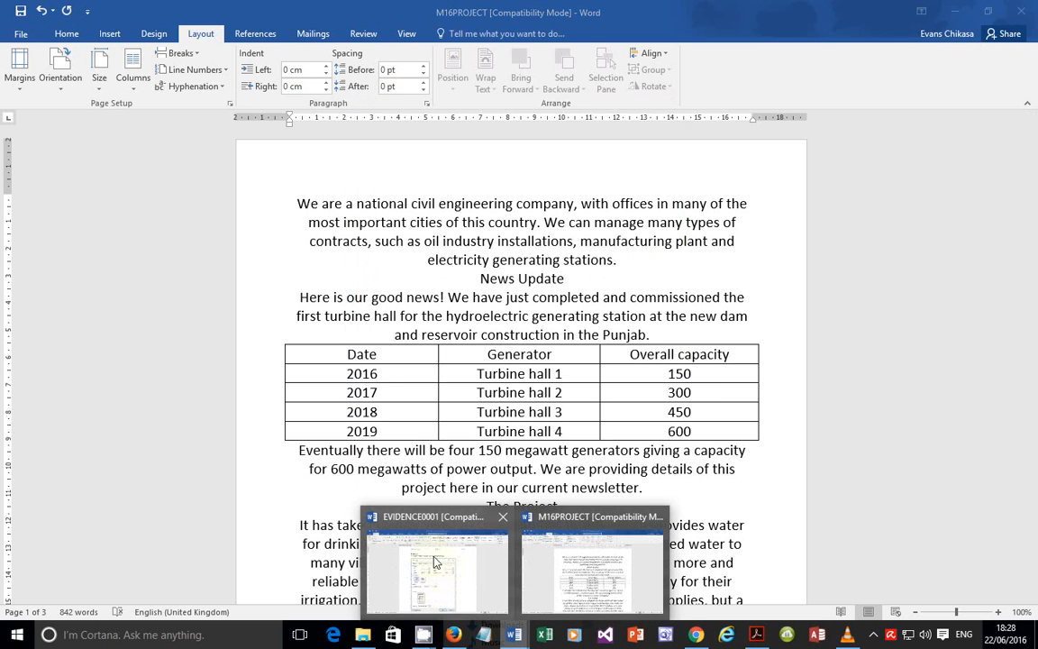
pyautogui.click(441, 573)
pyautogui.scroll(-5, 542, 468)
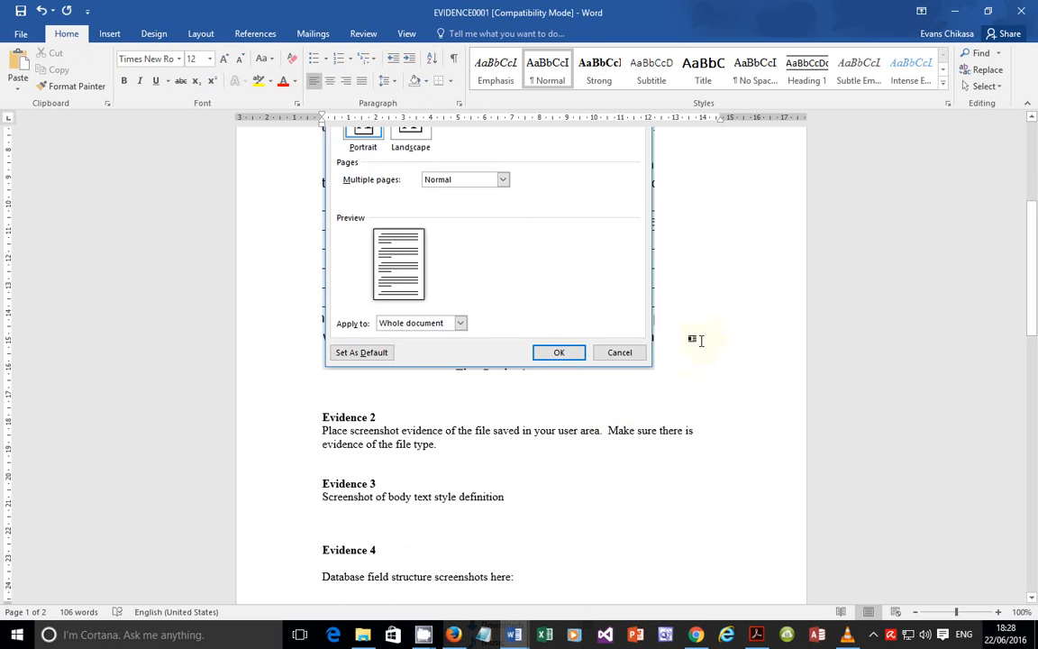
pyautogui.press('Return')
pyautogui.press('Return')
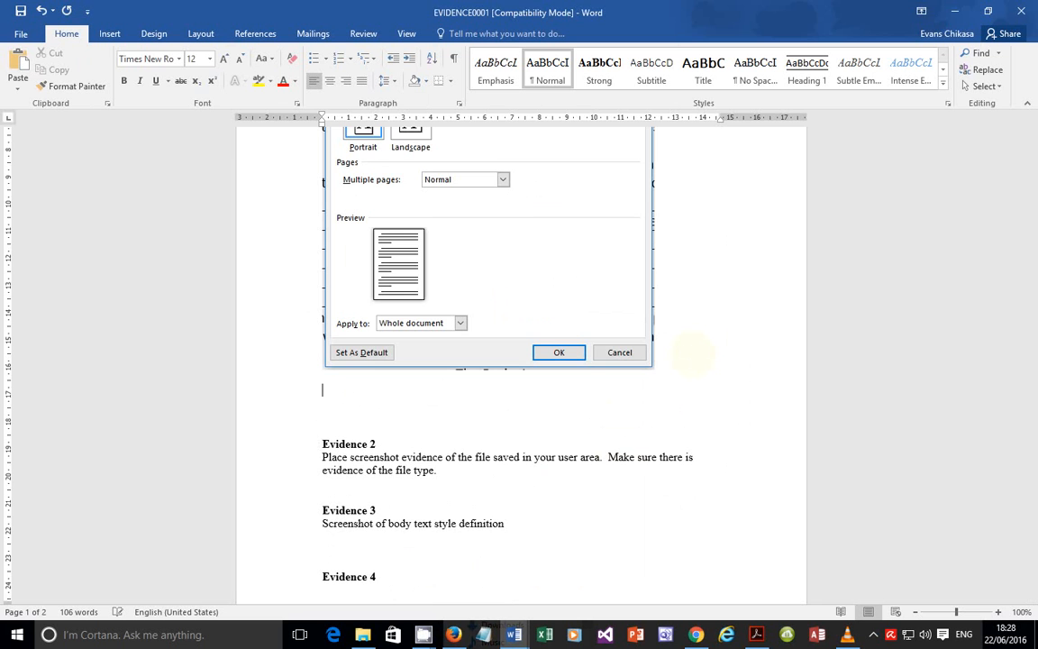
pyautogui.hotkey('ctrl', 'v')
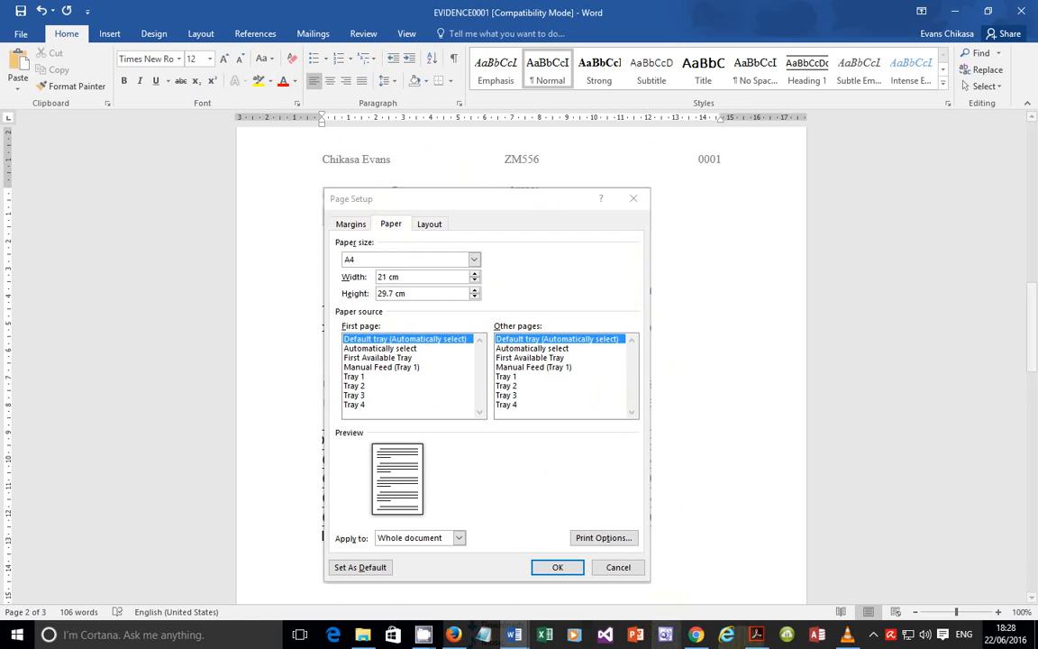
# Step: Switch briefly to the browser and back, then bring up the exam paper PDF and scroll down
pyautogui.click(457, 636)
pyautogui.click(456, 636)
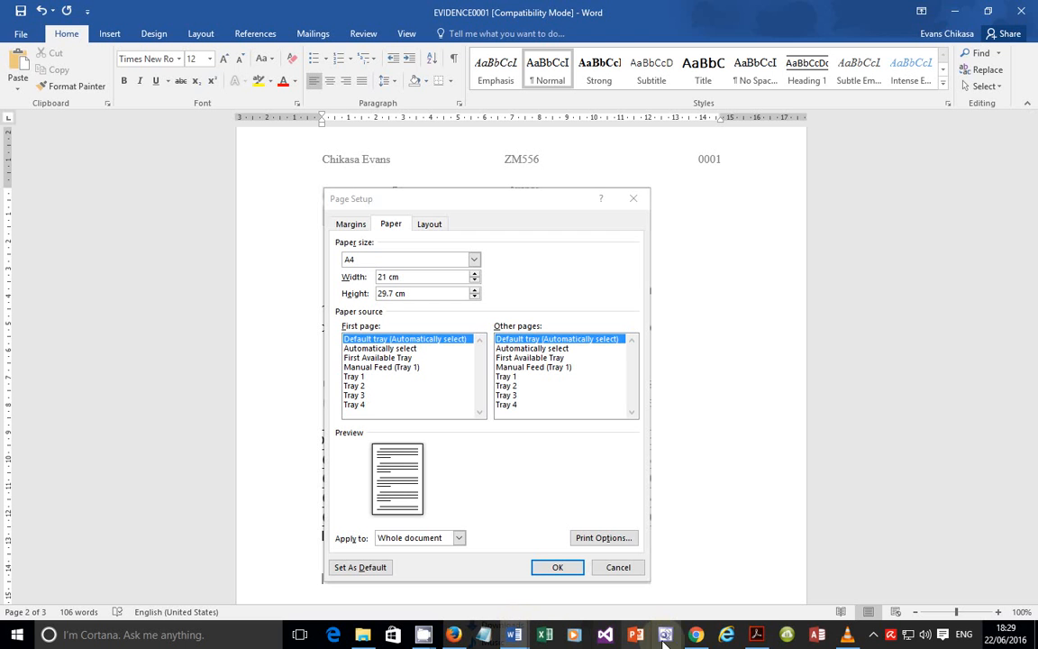
pyautogui.moveTo(696, 636)
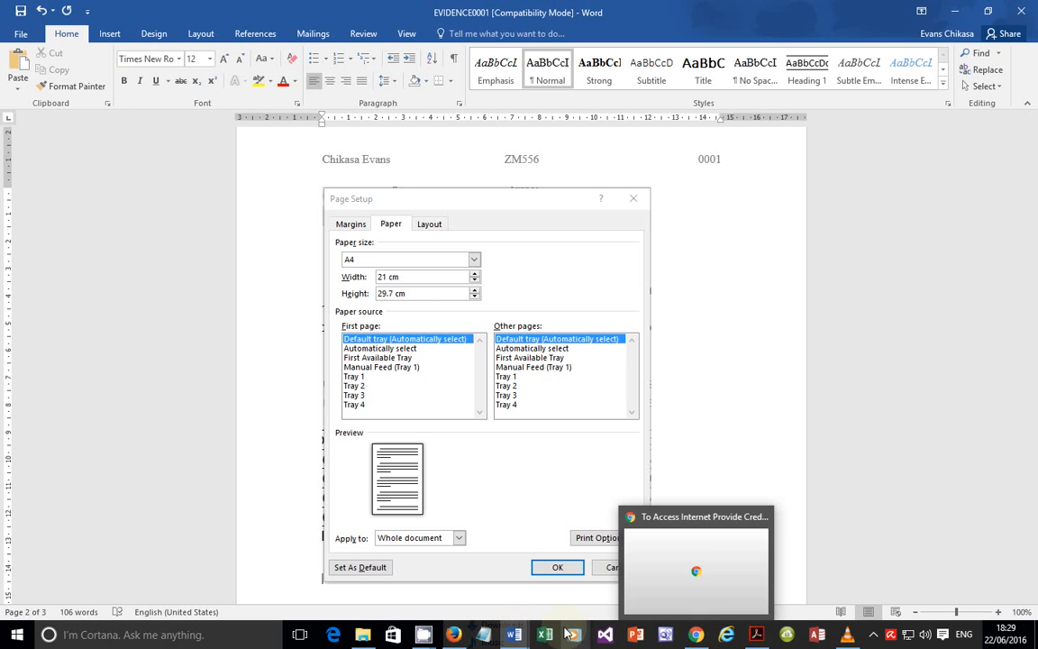
pyautogui.click(756, 634)
pyautogui.scroll(-1, 397, 366)
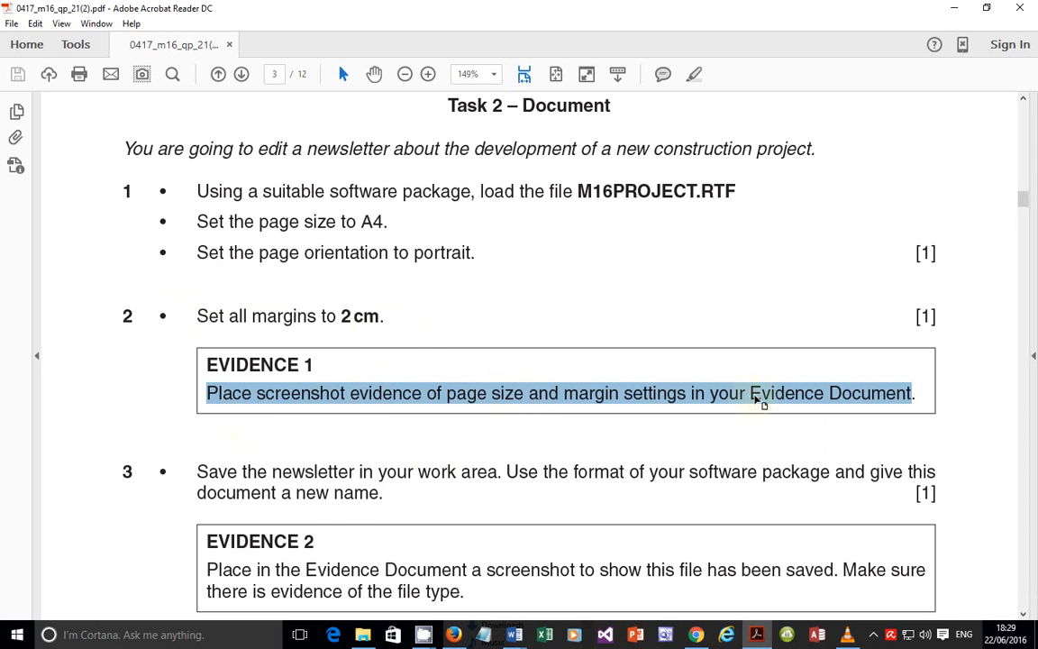
# Step: Scroll the exam PDF to task 3's saving instructions, then return to M16PROJECT in Word
pyautogui.scroll(-2, 227, 453)
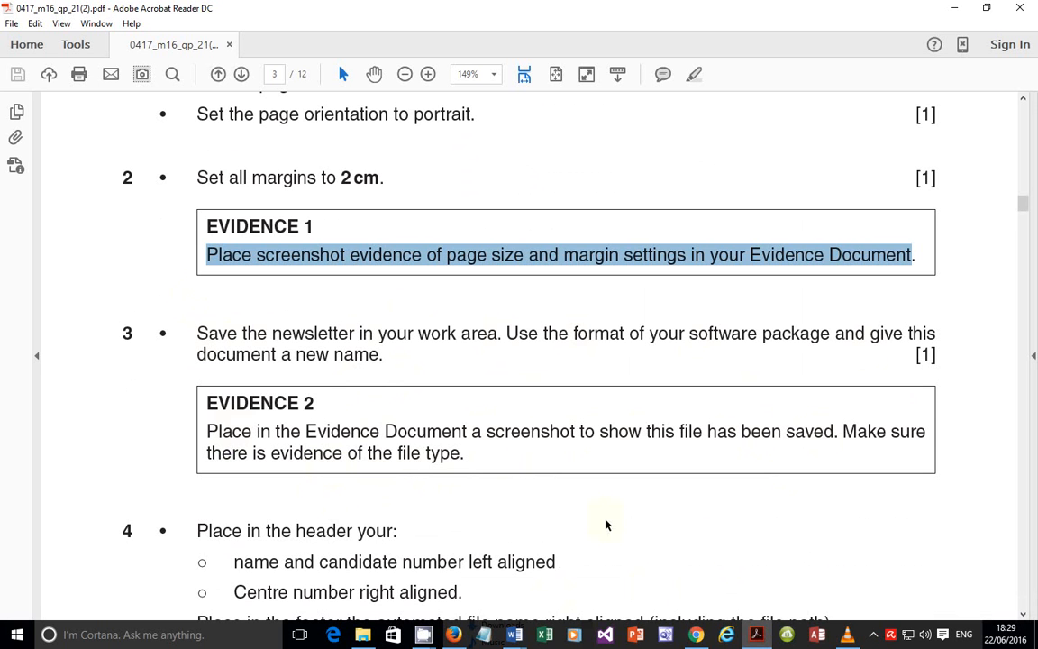
pyautogui.moveTo(513, 634)
pyautogui.click(564, 592)
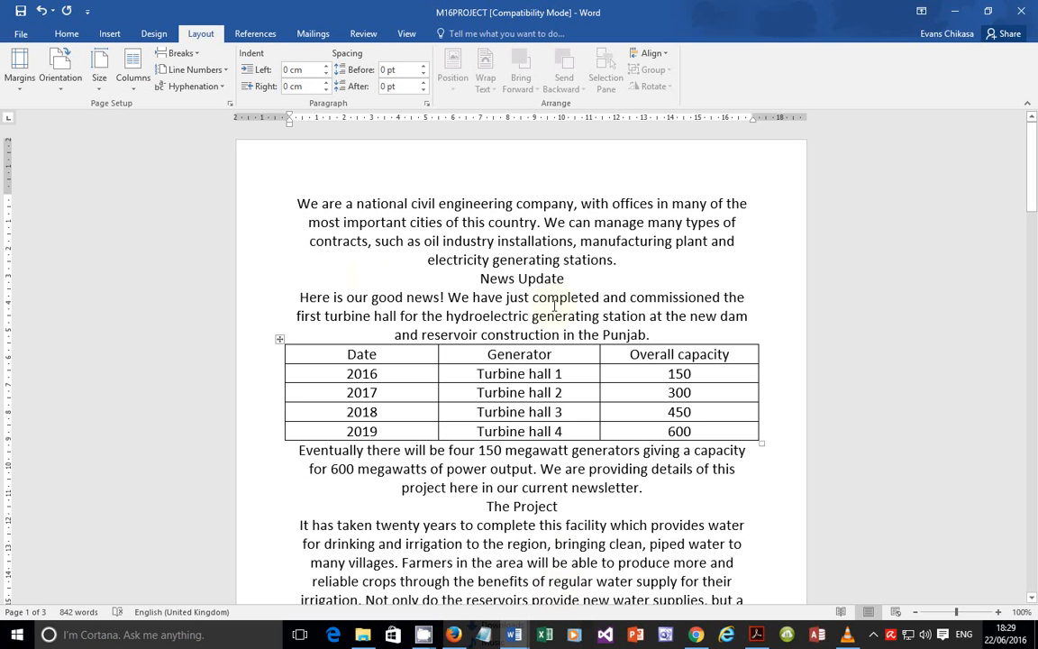
# Step: Start Save As in the current folder and trim the file name from M16PROJECT to PROJECT
pyautogui.click(20, 34)
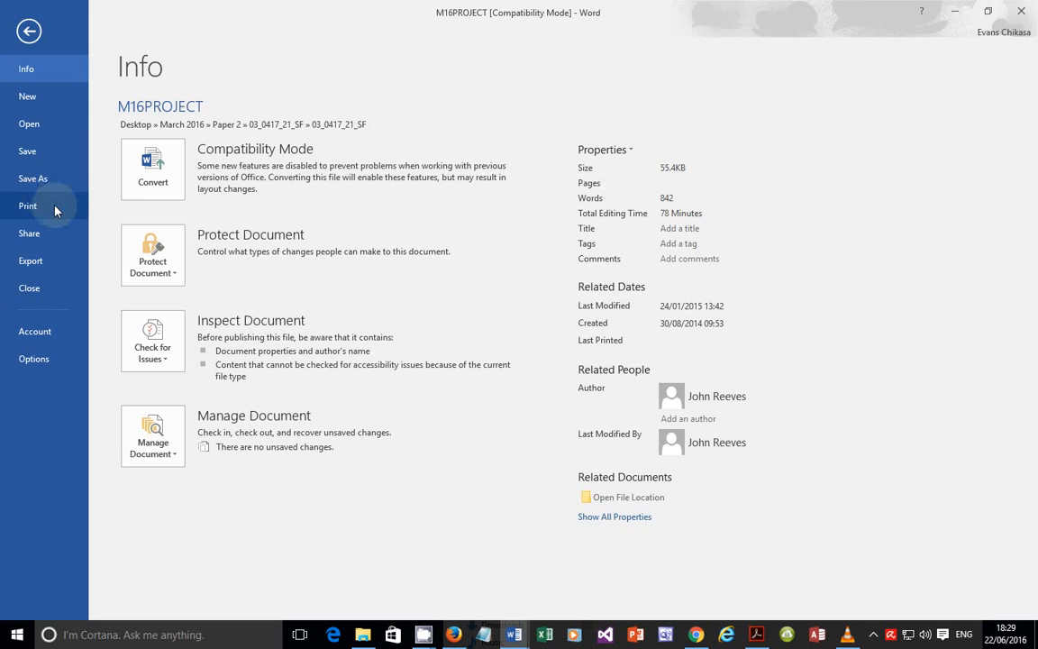
pyautogui.click(33, 177)
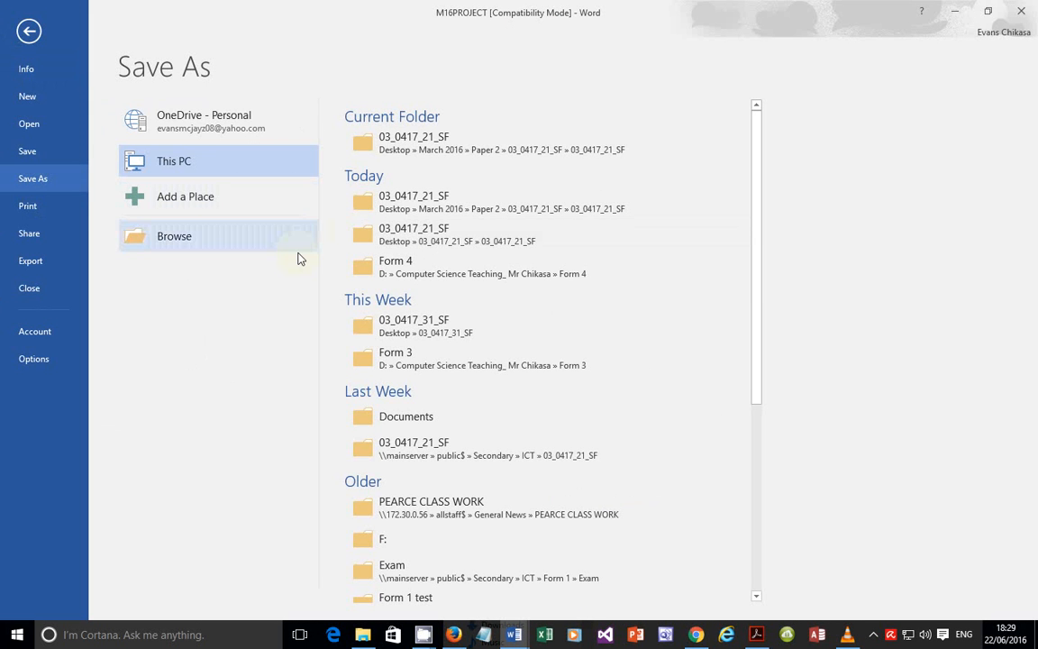
pyautogui.click(757, 635)
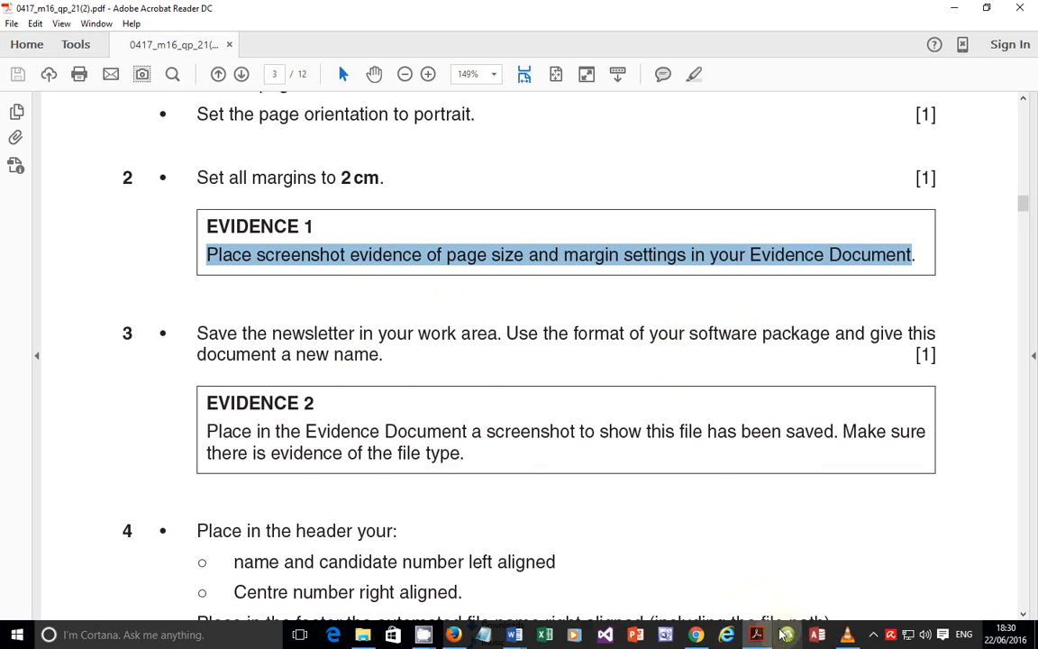
pyautogui.click(513, 634)
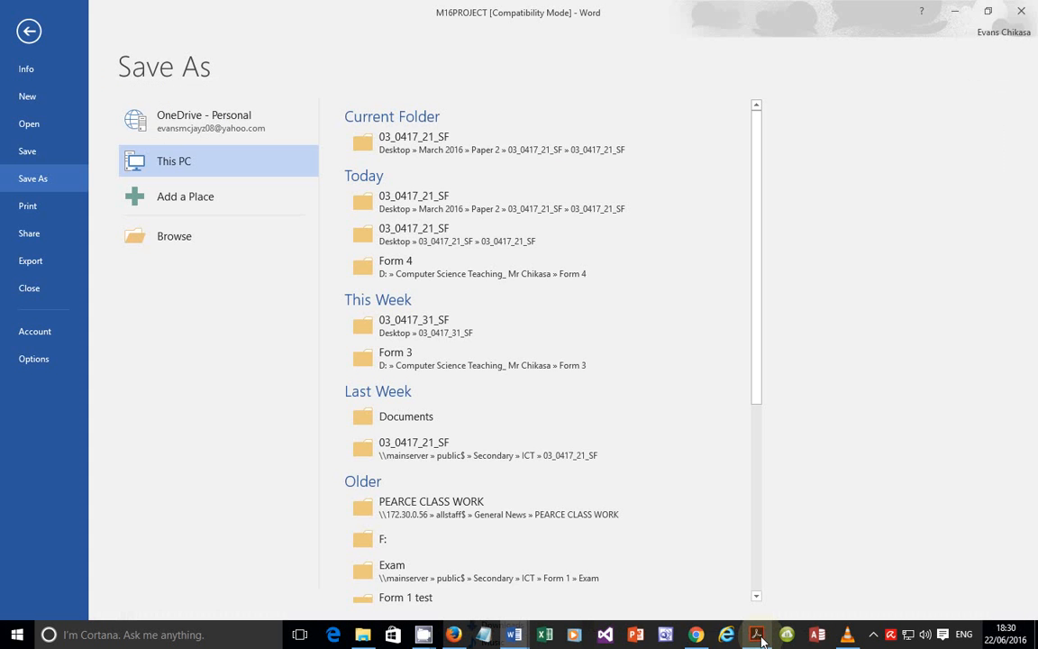
pyautogui.click(398, 153)
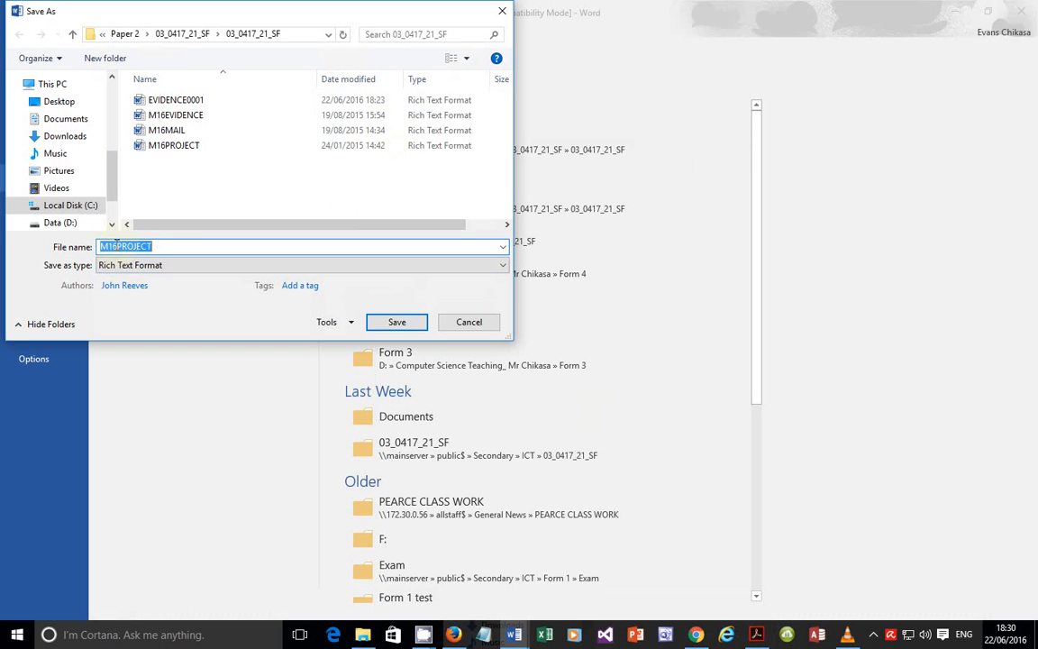
pyautogui.moveTo(118, 241); pyautogui.dragTo(82, 246)
pyautogui.press('BackSpace')
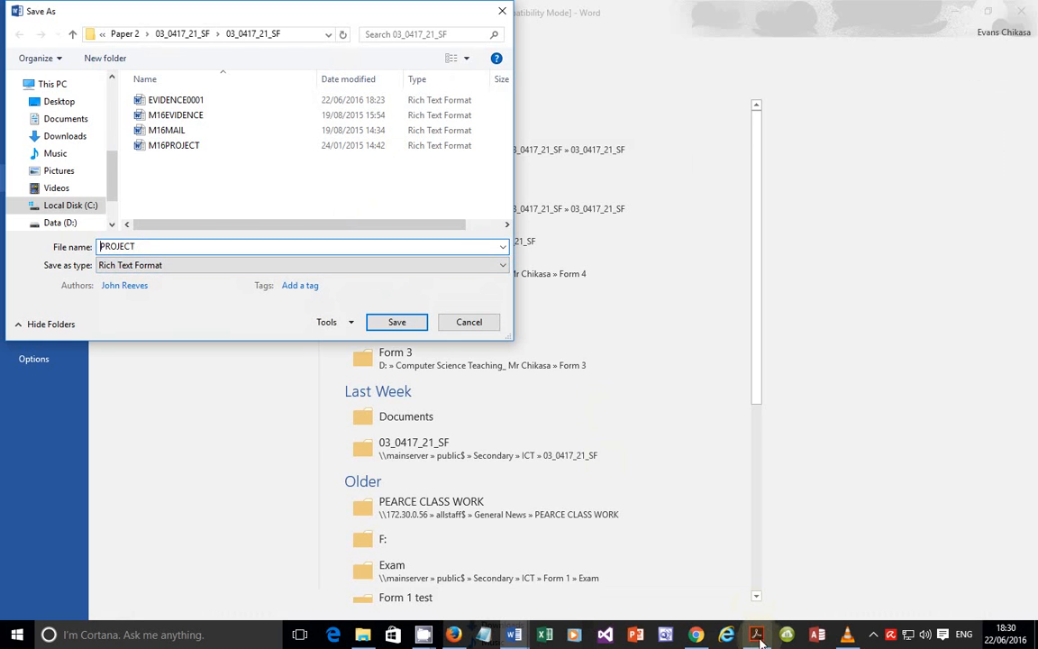
# Step: Recheck the format instruction in the PDF, set Save as type to Word Document, and reposition the dialog
pyautogui.hotkey('alt', 'Tab')
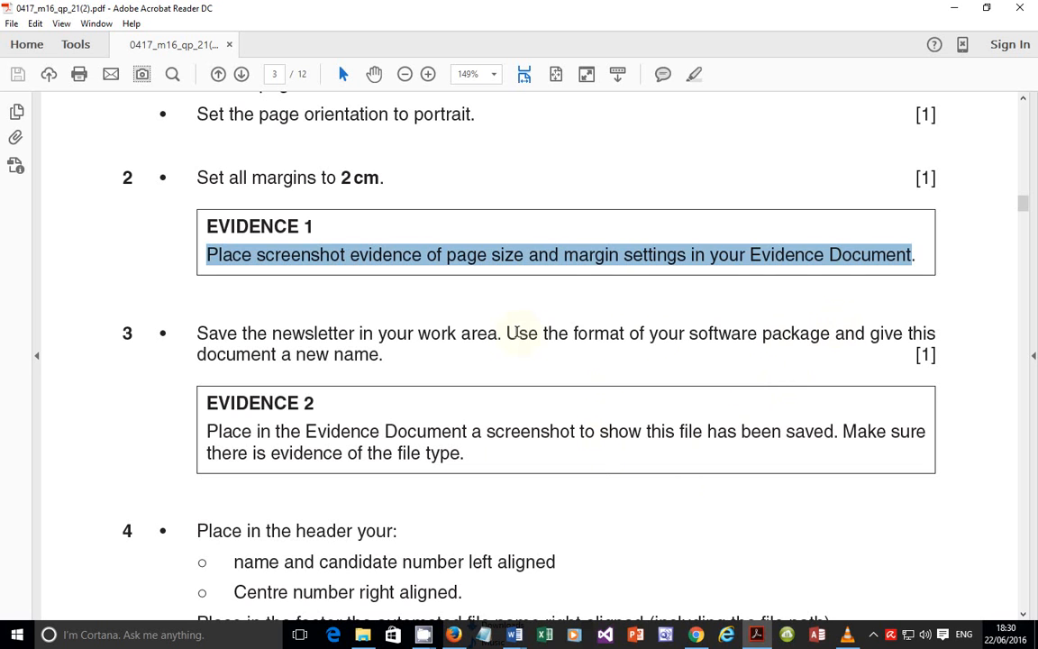
pyautogui.moveTo(506, 333); pyautogui.dragTo(901, 335)
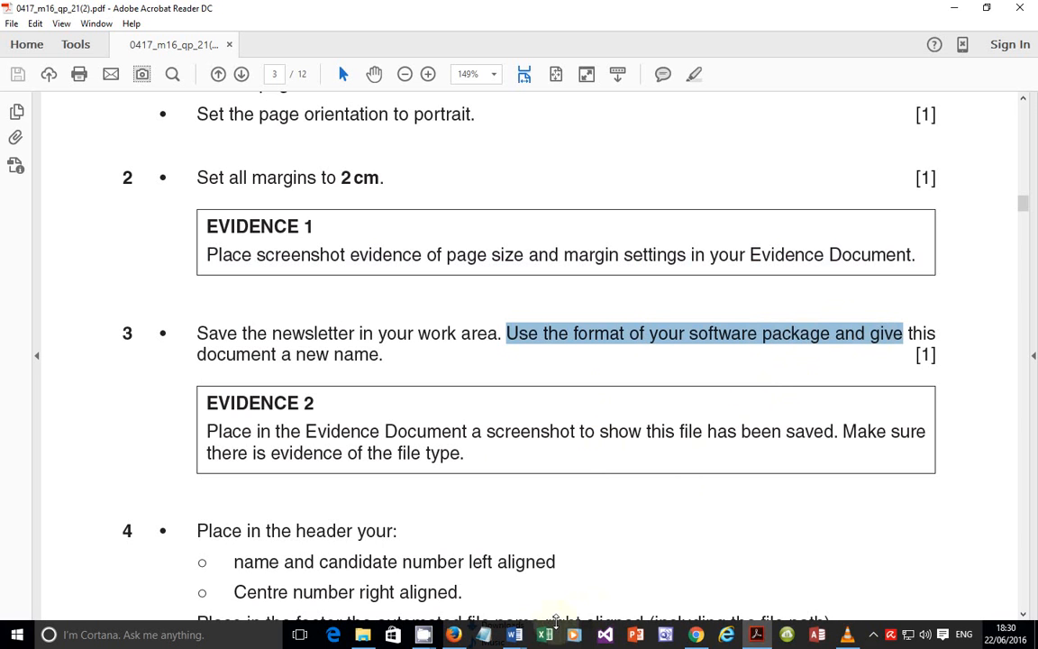
pyautogui.click(515, 635)
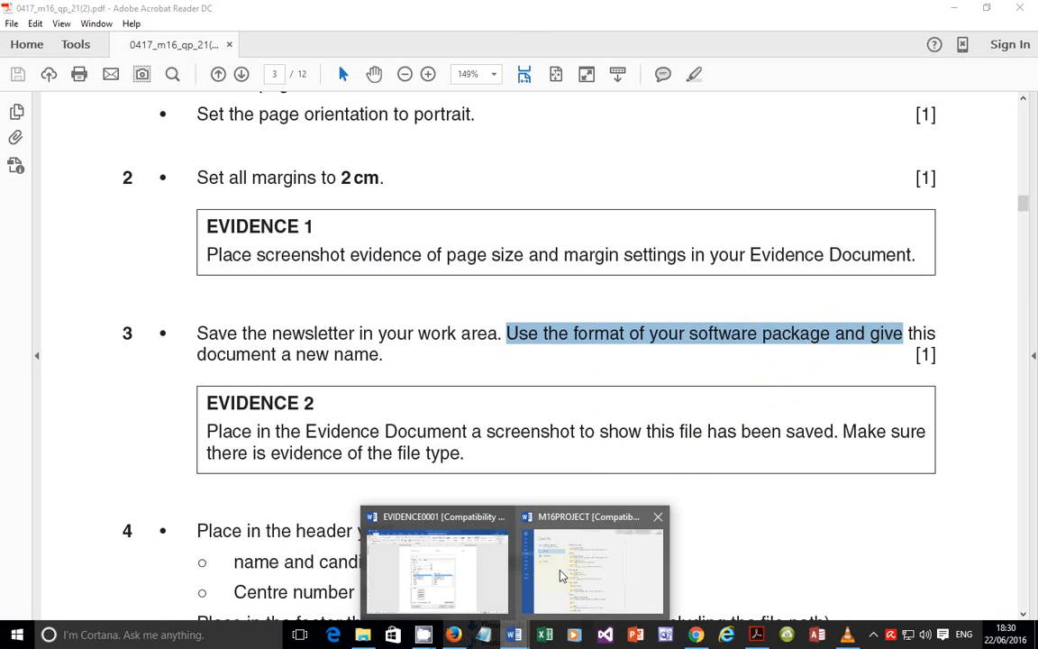
pyautogui.click(540, 575)
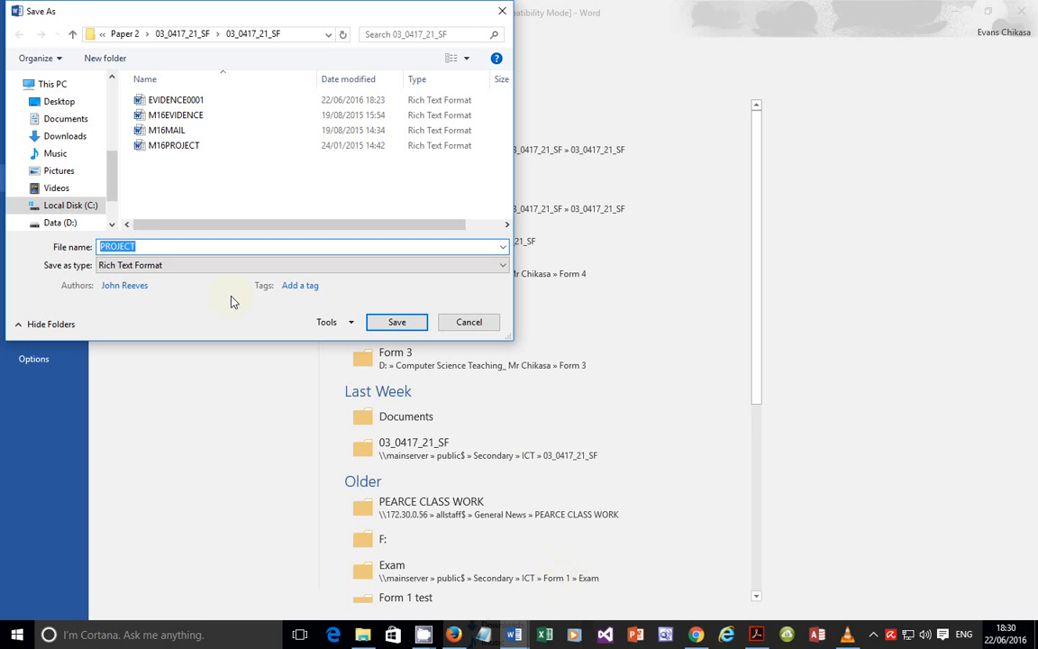
pyautogui.click(166, 266)
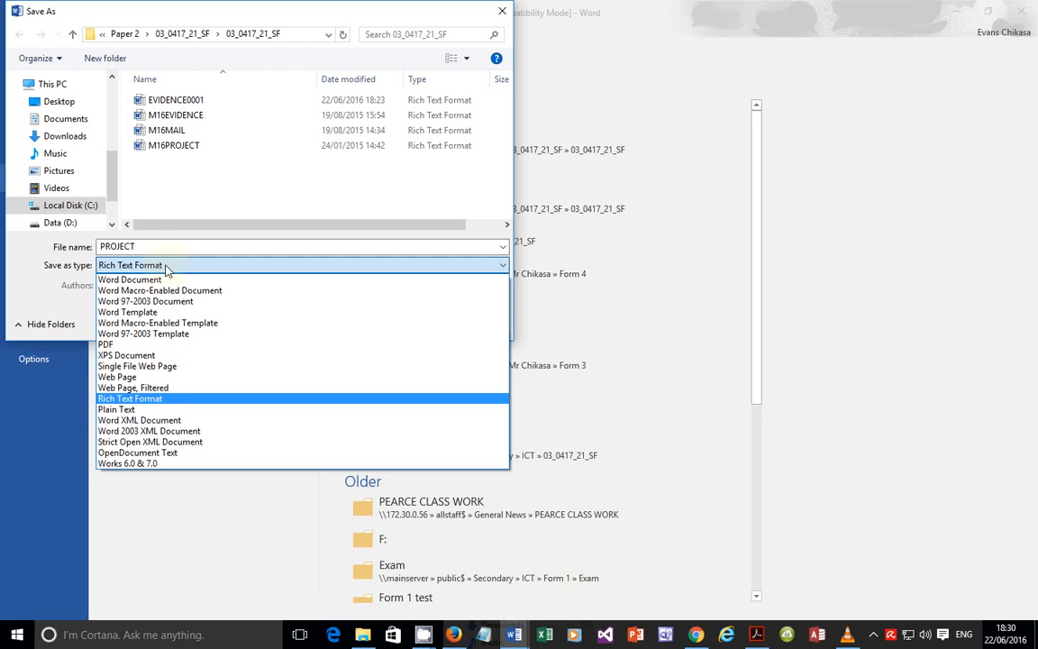
pyautogui.click(158, 282)
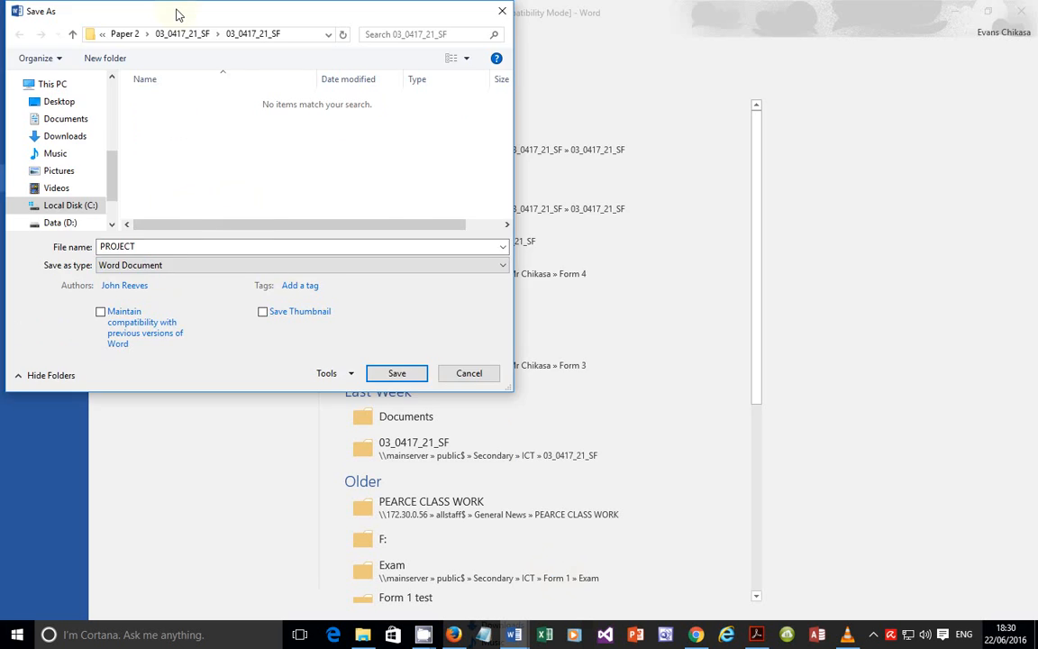
pyautogui.moveTo(180, 13); pyautogui.dragTo(309, 31)
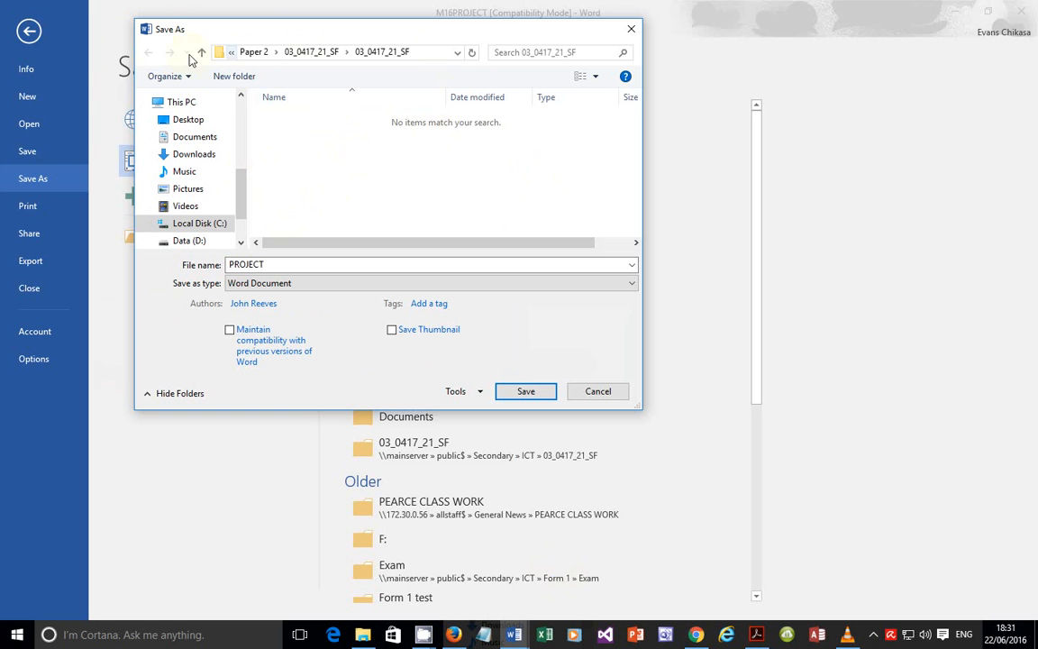
# Step: Capture the Save As dialog with Lightshot, outline the Word Document type in red, and copy it
pyautogui.press('Print')
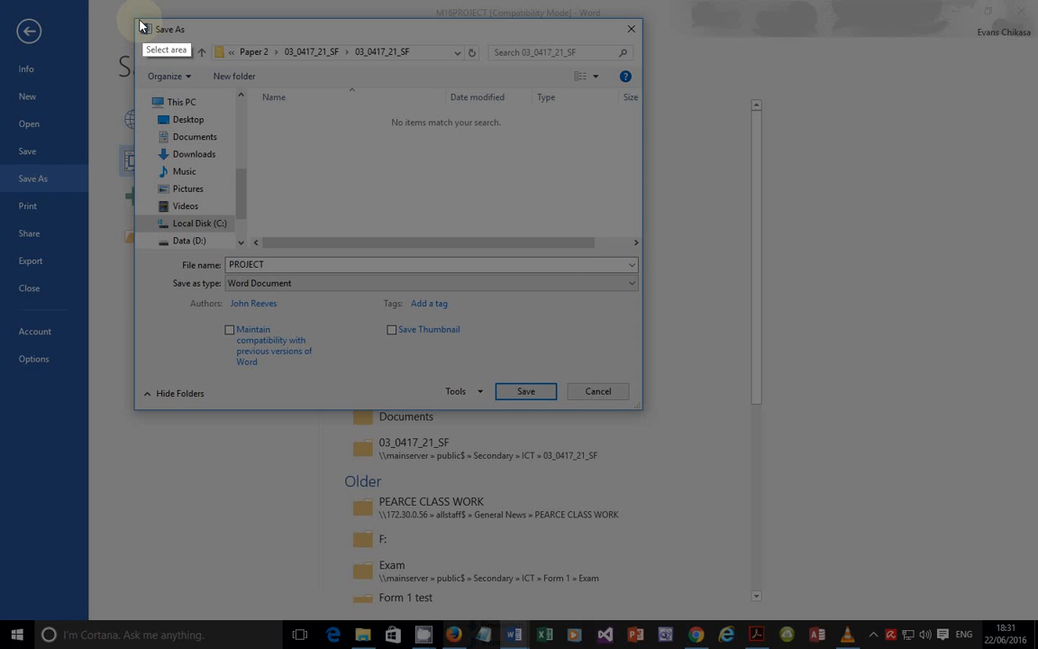
pyautogui.moveTo(136, 19); pyautogui.dragTo(641, 409)
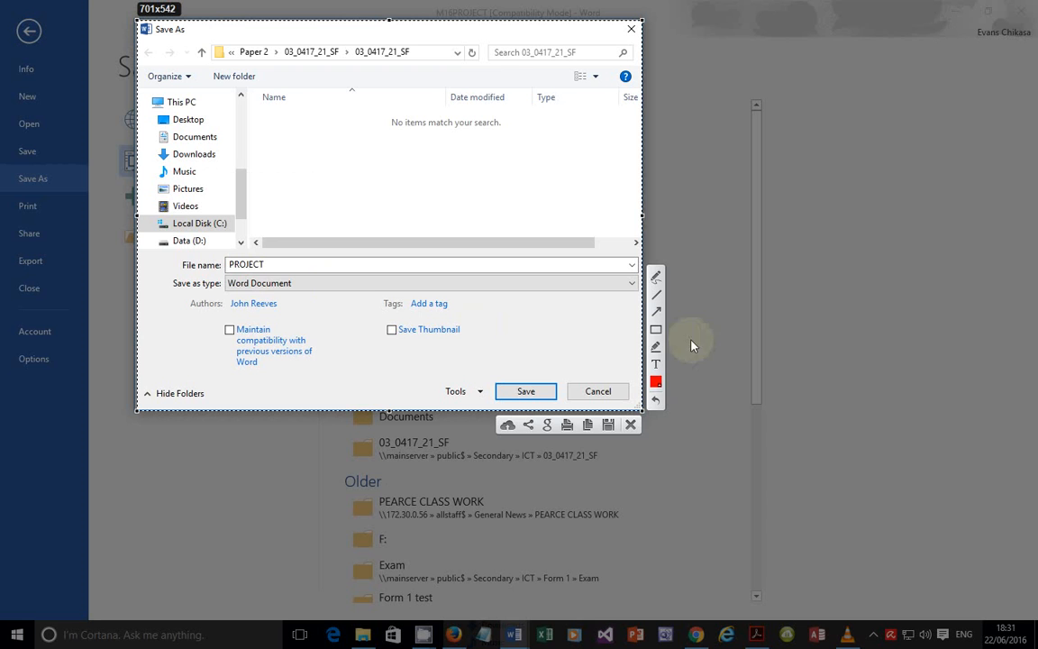
pyautogui.click(656, 329)
pyautogui.moveTo(222, 275); pyautogui.dragTo(304, 296)
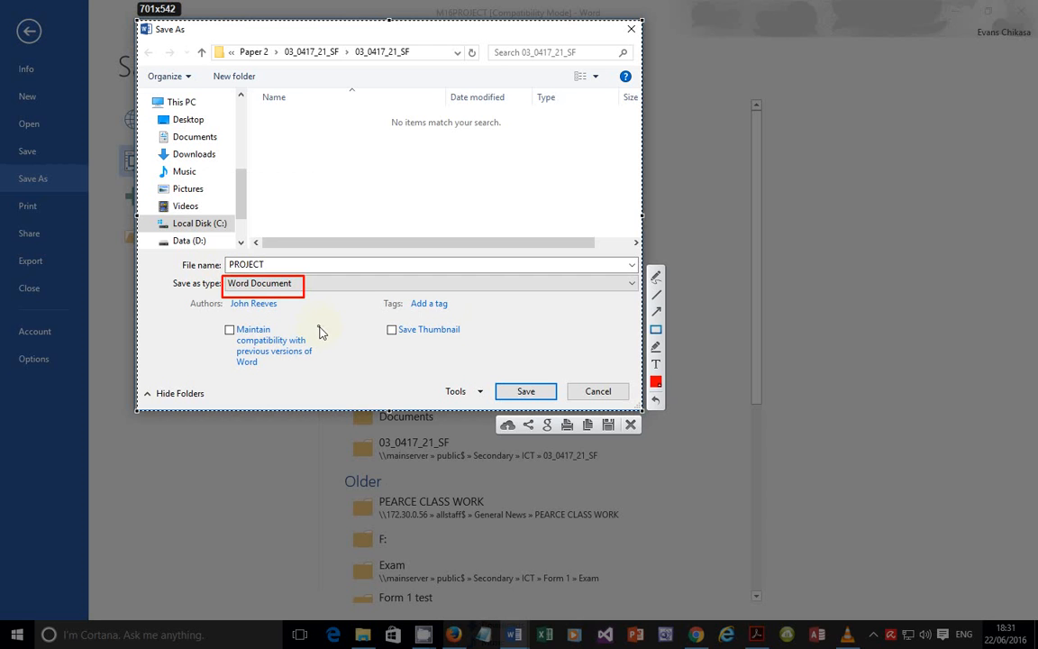
pyautogui.click(633, 425)
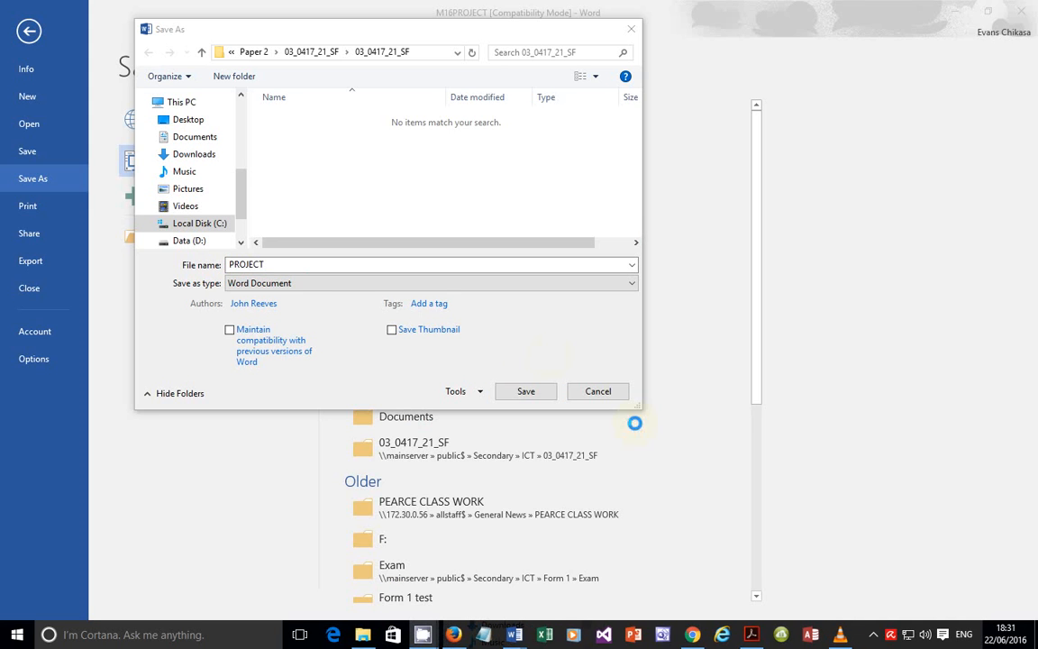
# Step: Save the newsletter as PROJECT, accepting the upgrade to the newest file format
pyautogui.click(525, 391)
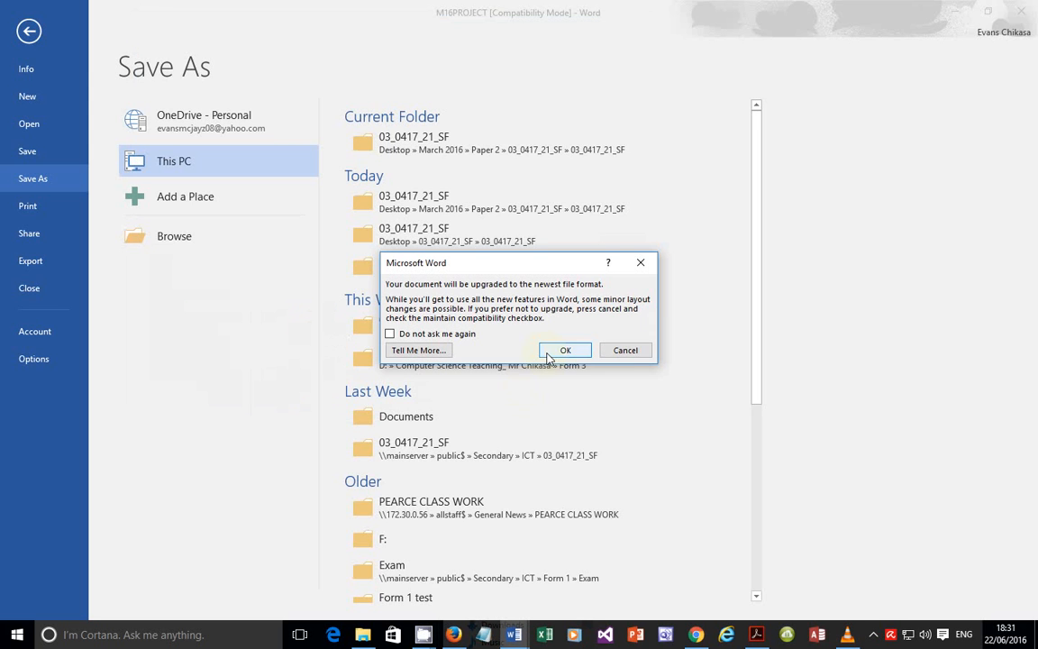
pyautogui.click(560, 348)
pyautogui.click(363, 632)
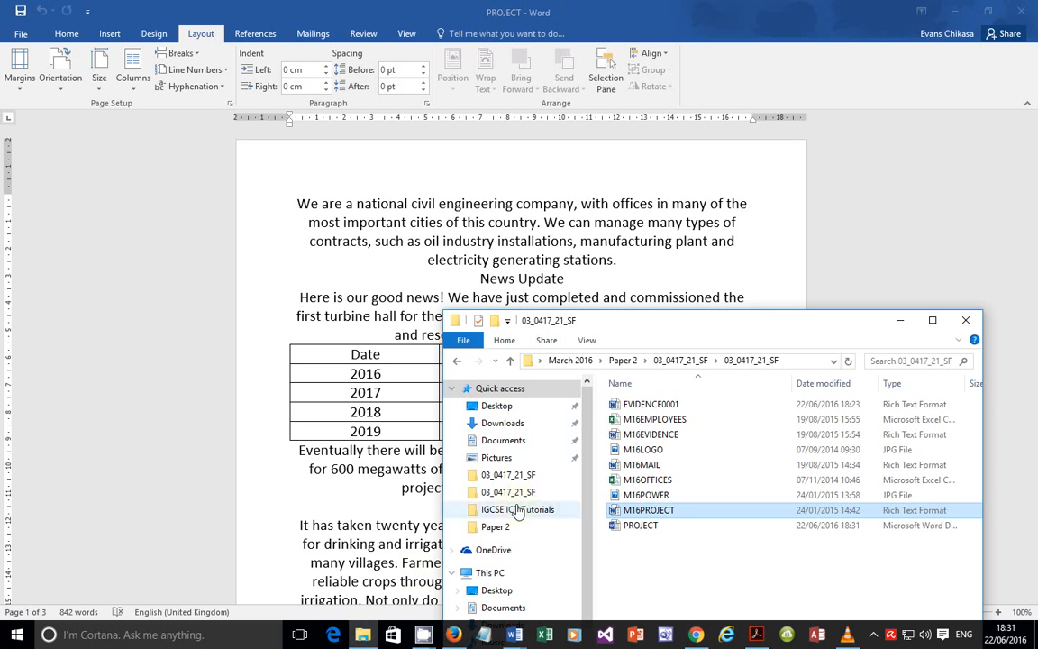
# Step: Maximise File Explorer, select the PROJECT file and widen the Type column to show full type names
pyautogui.doubleClick(815, 321)
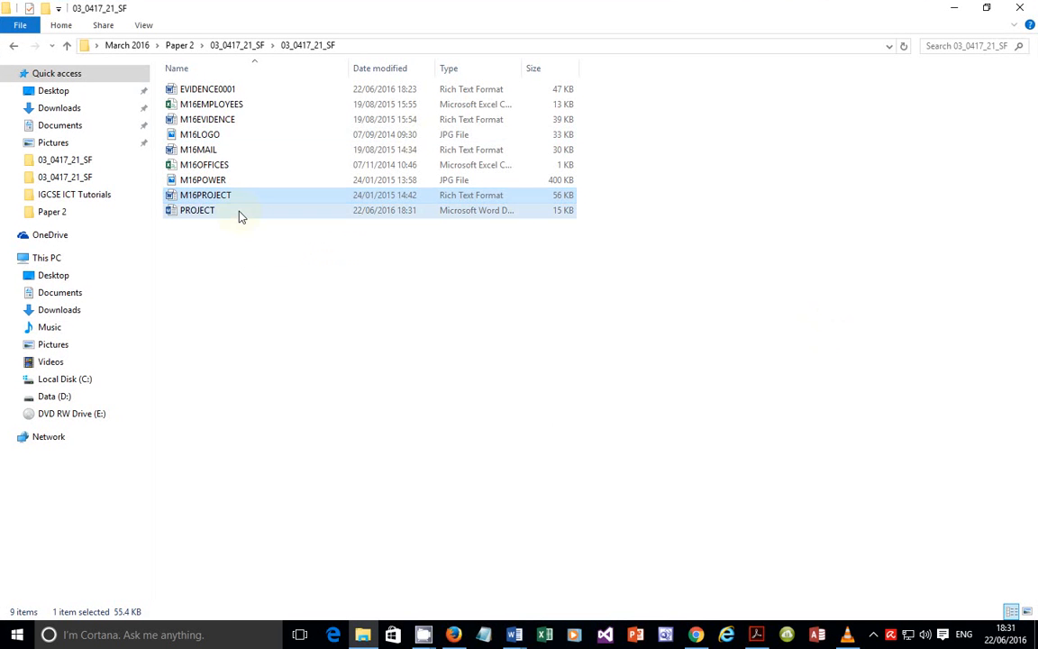
pyautogui.click(239, 213)
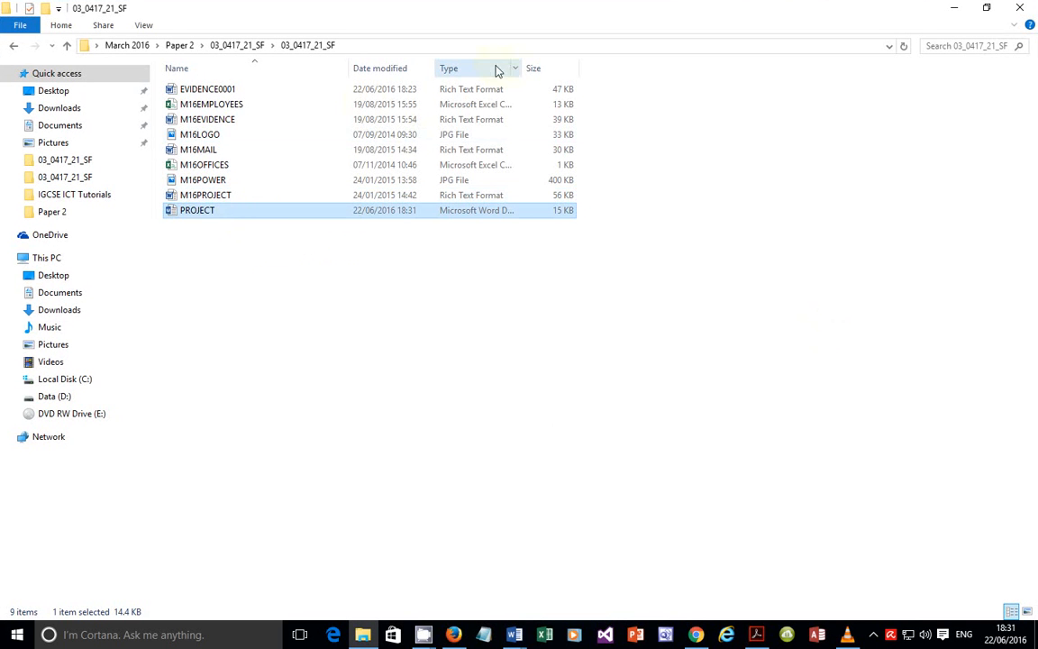
pyautogui.doubleClick(522, 71)
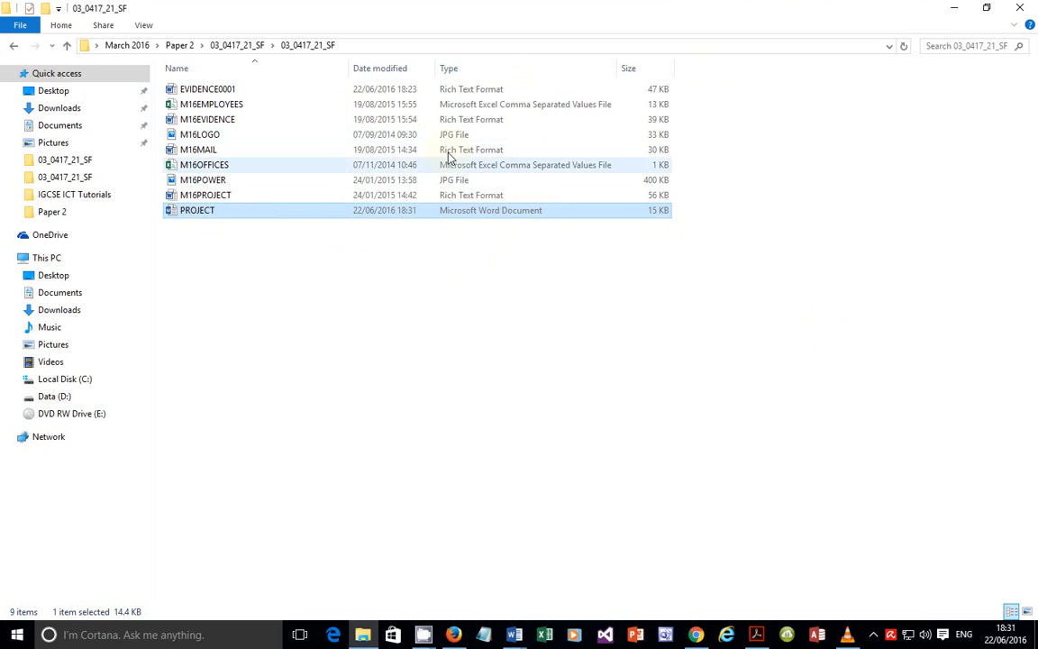
# Step: Capture the file list with Lightshot, outline the PROJECT row in red, and copy it to the clipboard
pyautogui.press('Print')
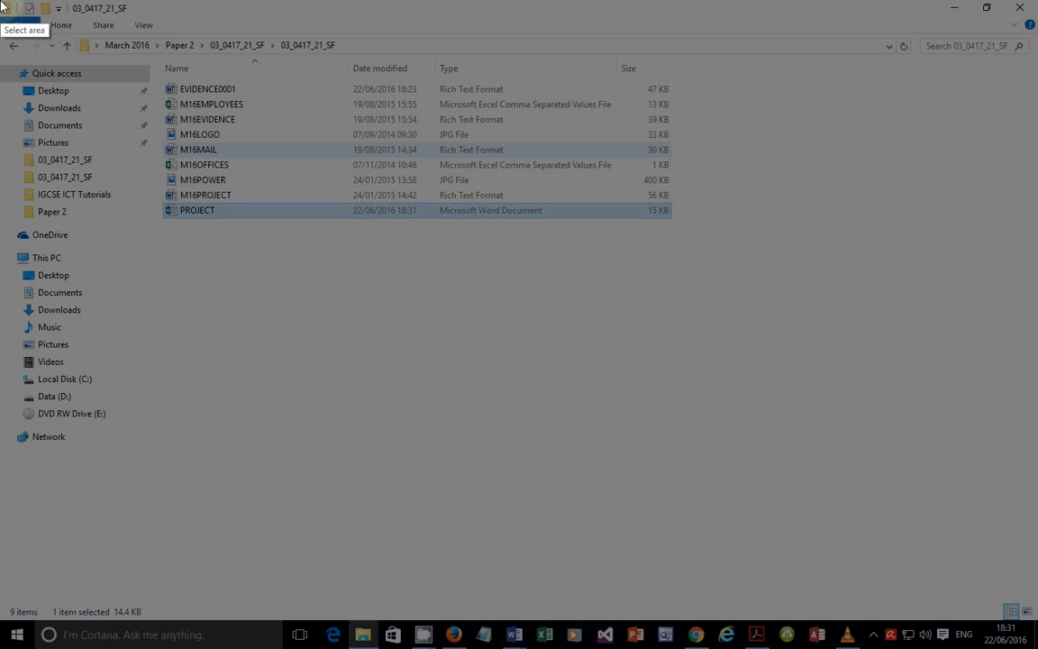
pyautogui.moveTo(2, 5)
pyautogui.mouseDown()
pyautogui.moveTo(135, 133)
pyautogui.moveTo(477, 257)
pyautogui.moveTo(684, 245)
pyautogui.moveTo(692, 233)
pyautogui.mouseUp()
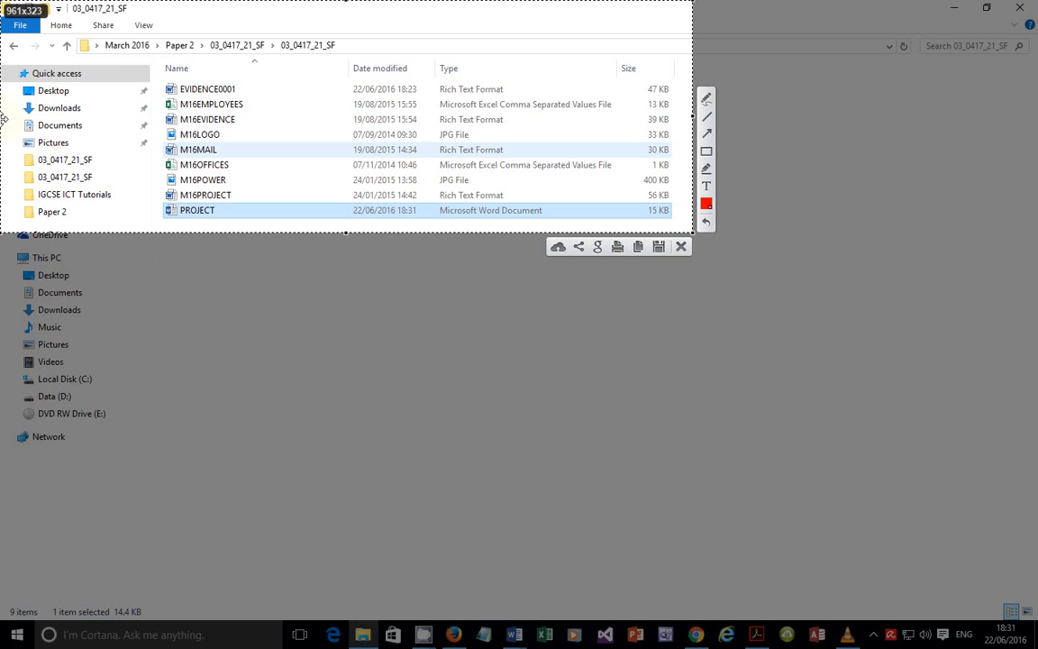
pyautogui.moveTo(4, 115); pyautogui.dragTo(151, 137)
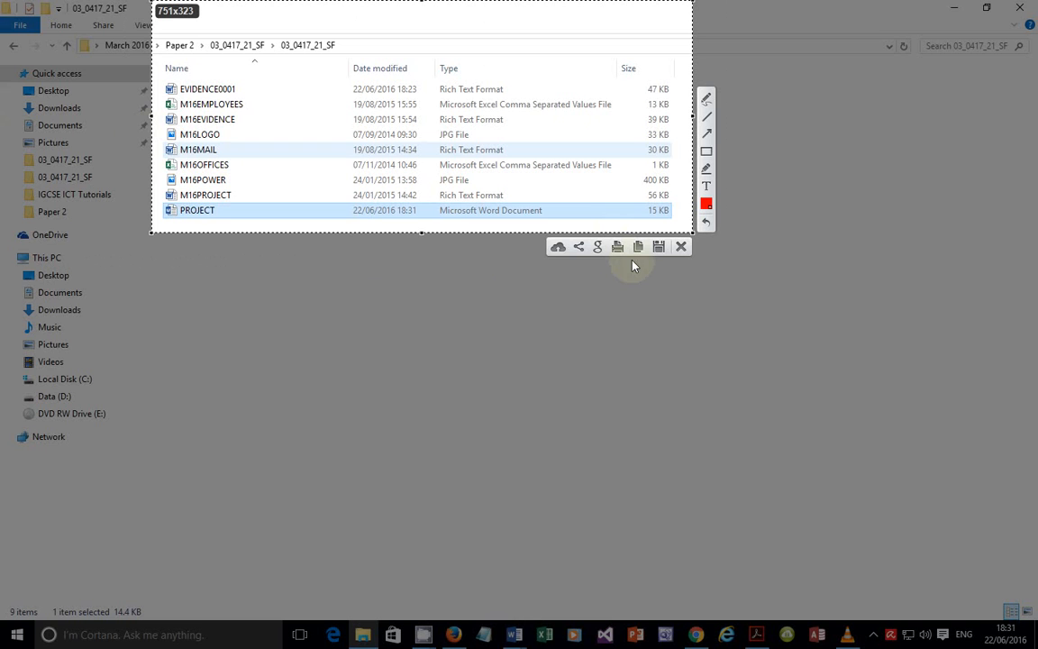
pyautogui.click(707, 151)
pyautogui.moveTo(163, 202); pyautogui.dragTo(675, 219)
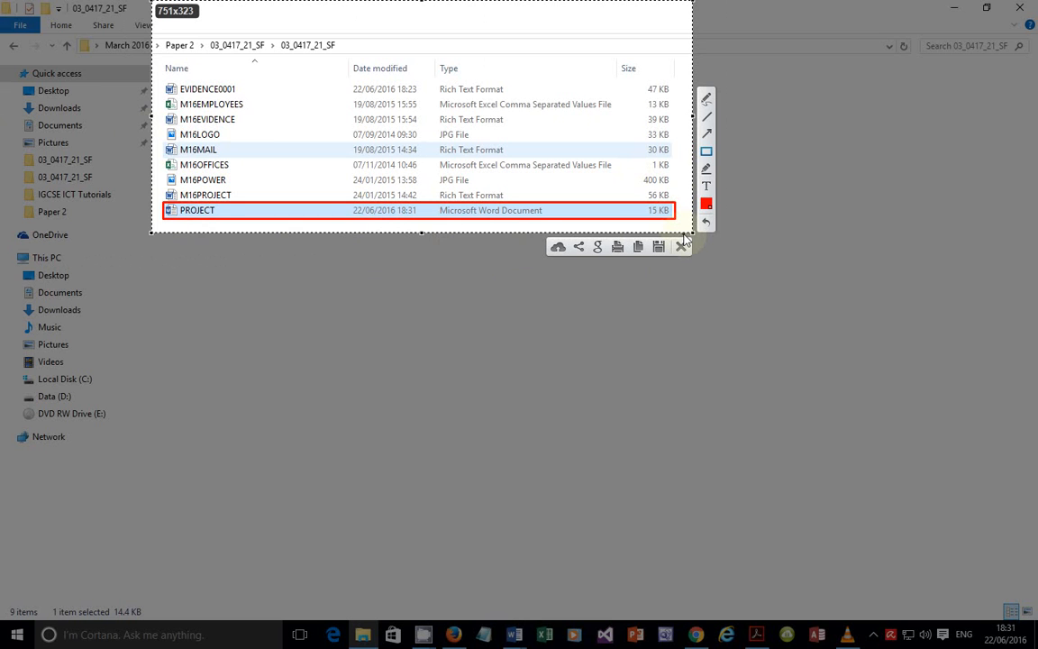
pyautogui.click(640, 249)
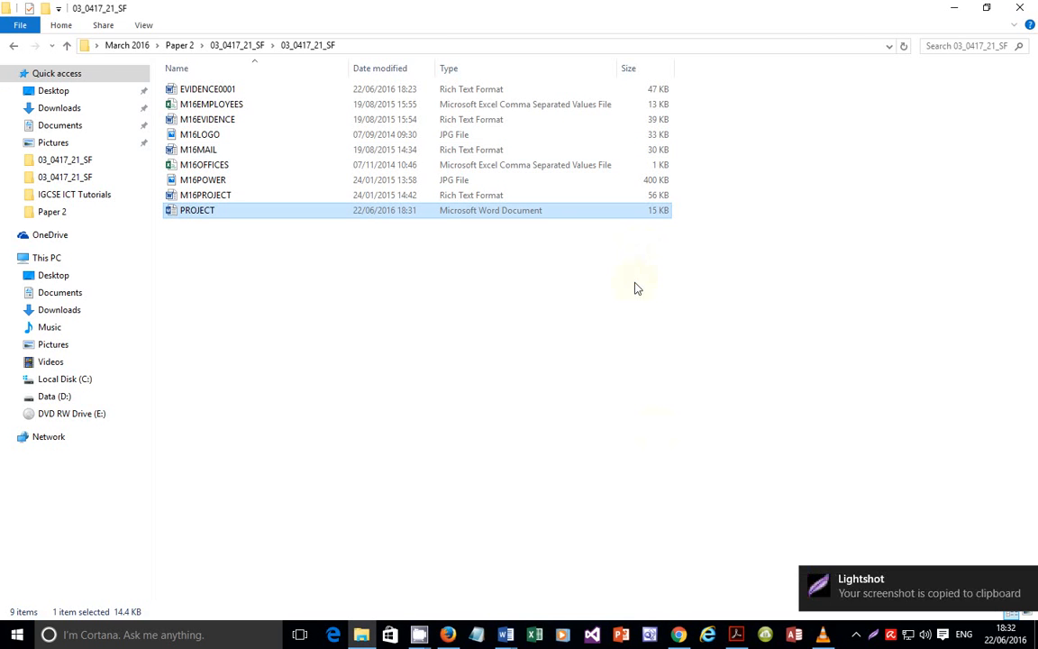
# Step: Paste the file-list screenshot on a new line under Evidence 2 in EVIDENCE0001
pyautogui.moveTo(509, 634)
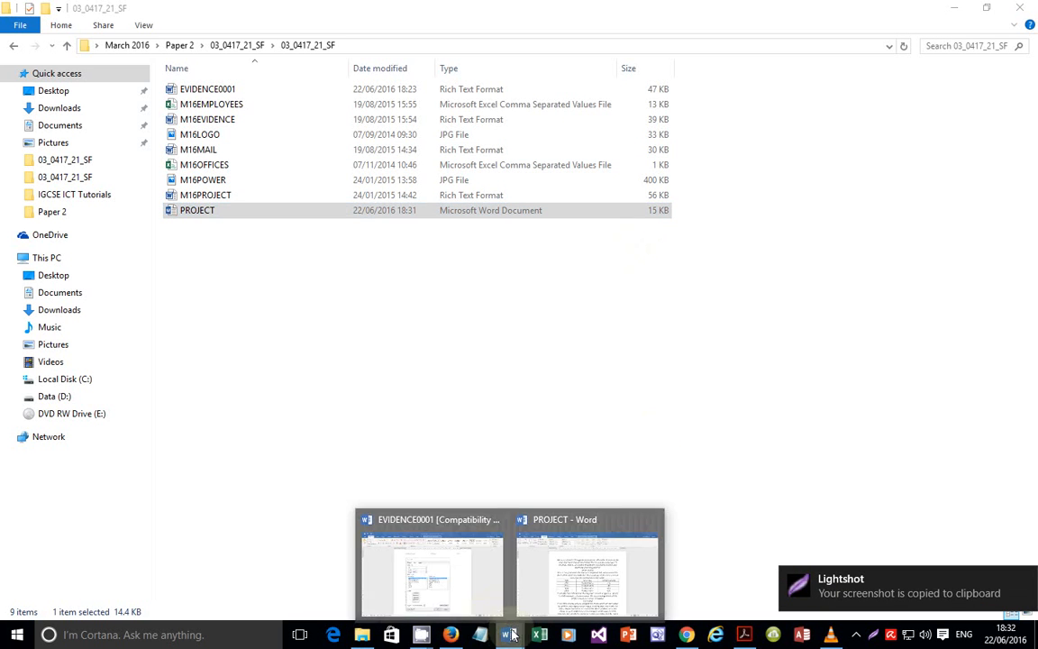
pyautogui.click(416, 524)
pyautogui.scroll(-6, 451, 400)
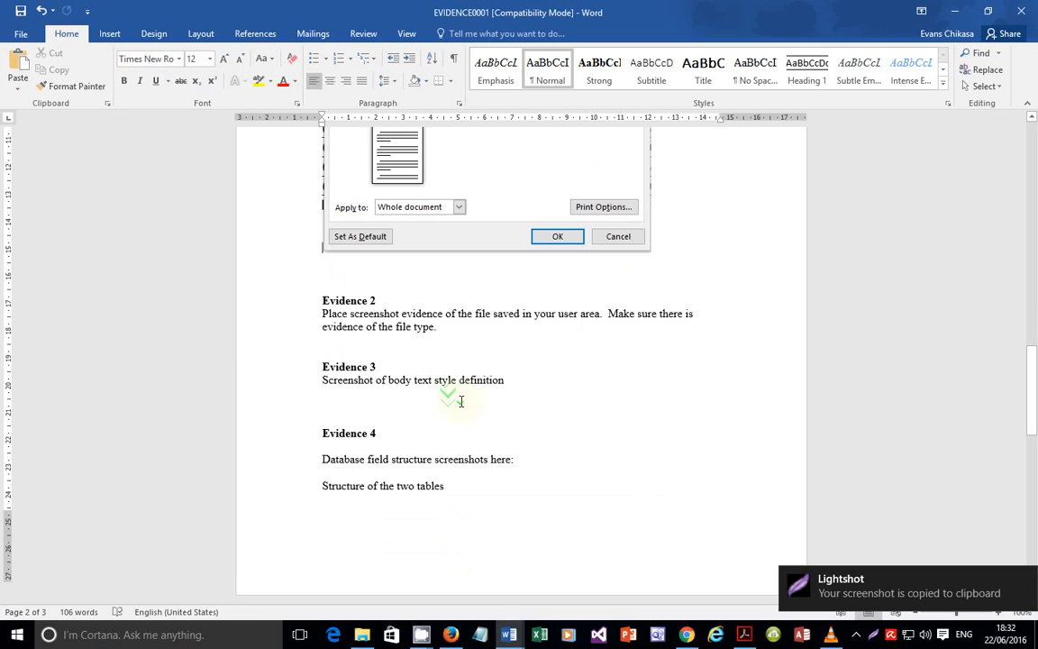
pyautogui.press('Return')
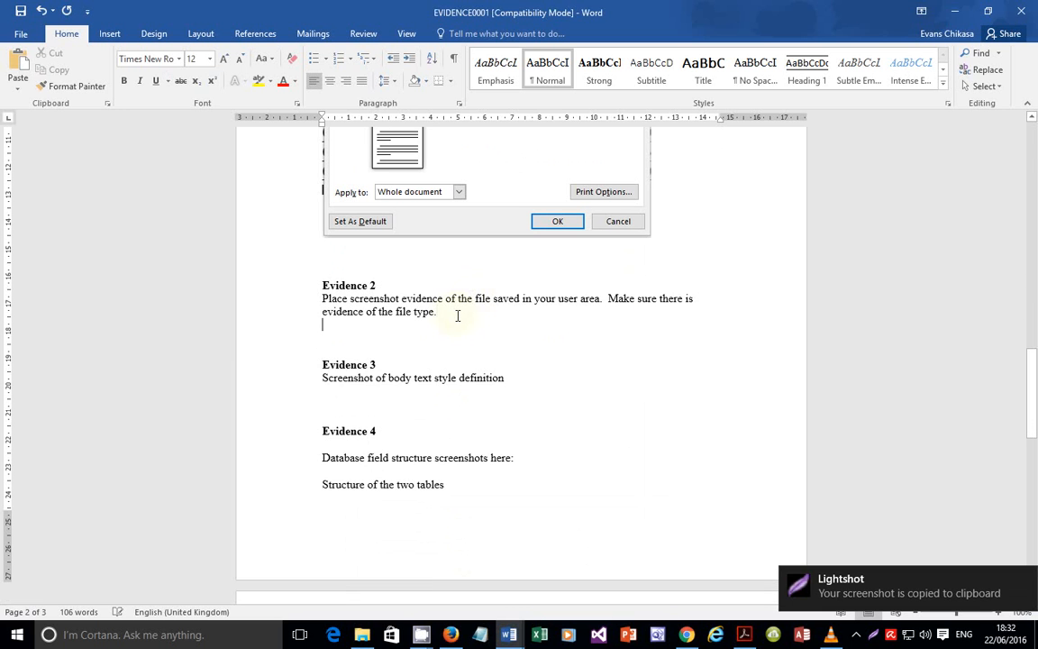
pyautogui.hotkey('ctrl', 'v')
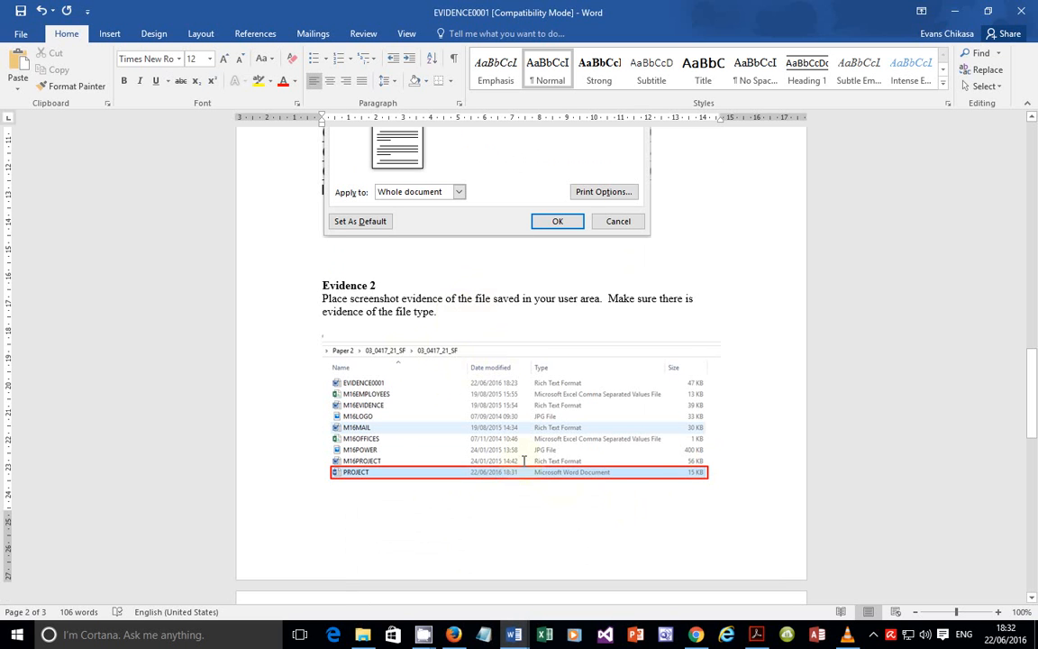
# Step: Bring the exam paper PDF back to the front and scroll down through it
pyautogui.click(755, 634)
pyautogui.scroll(-3, 473, 401)
pyautogui.scroll(-1, 473, 402)
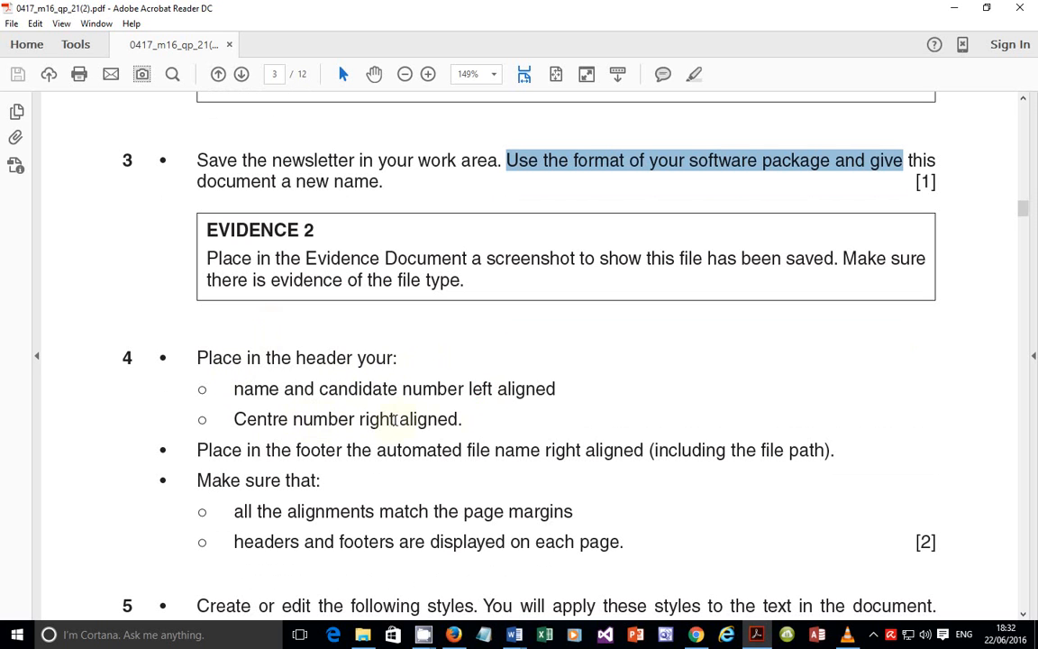
# Step: Add a Blank (Three Columns) header to the PROJECT newsletter
pyautogui.moveTo(515, 636)
pyautogui.click(596, 580)
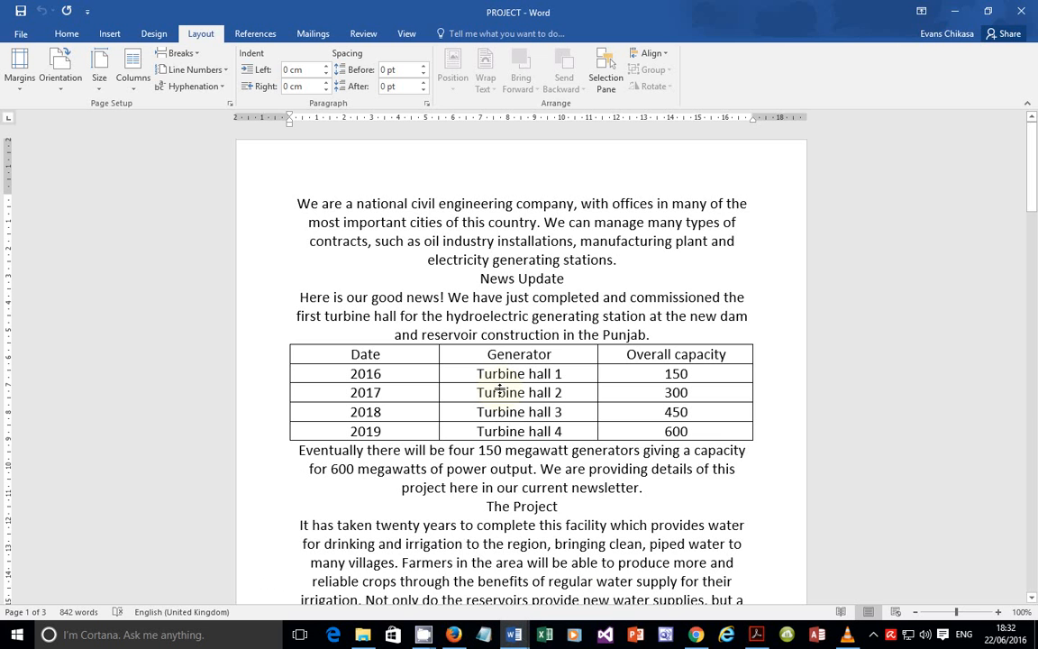
pyautogui.click(110, 34)
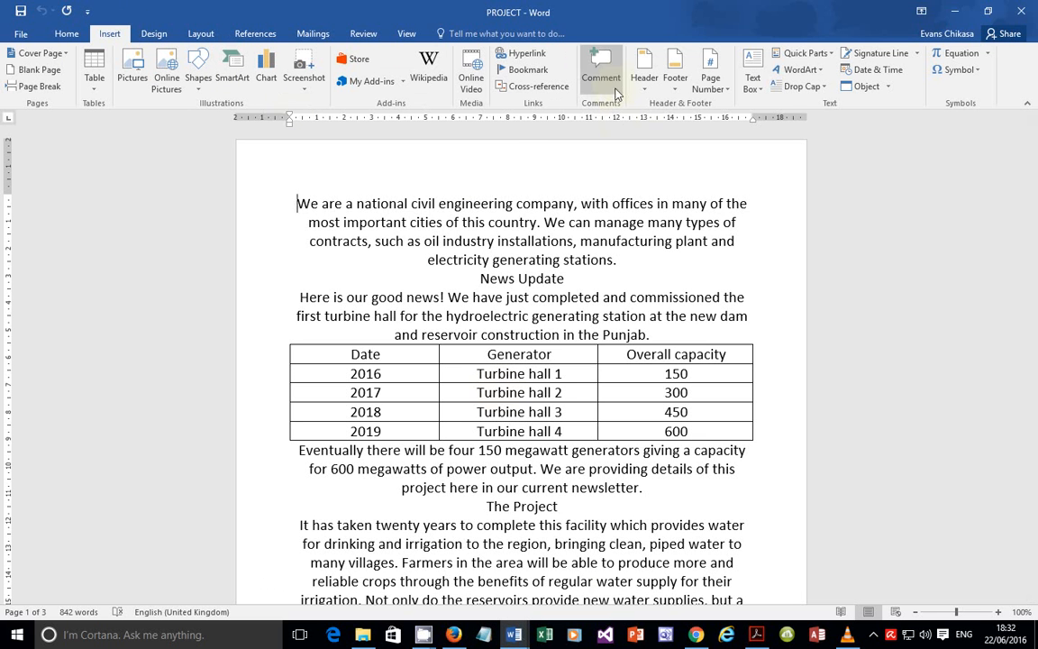
pyautogui.click(644, 70)
pyautogui.click(729, 222)
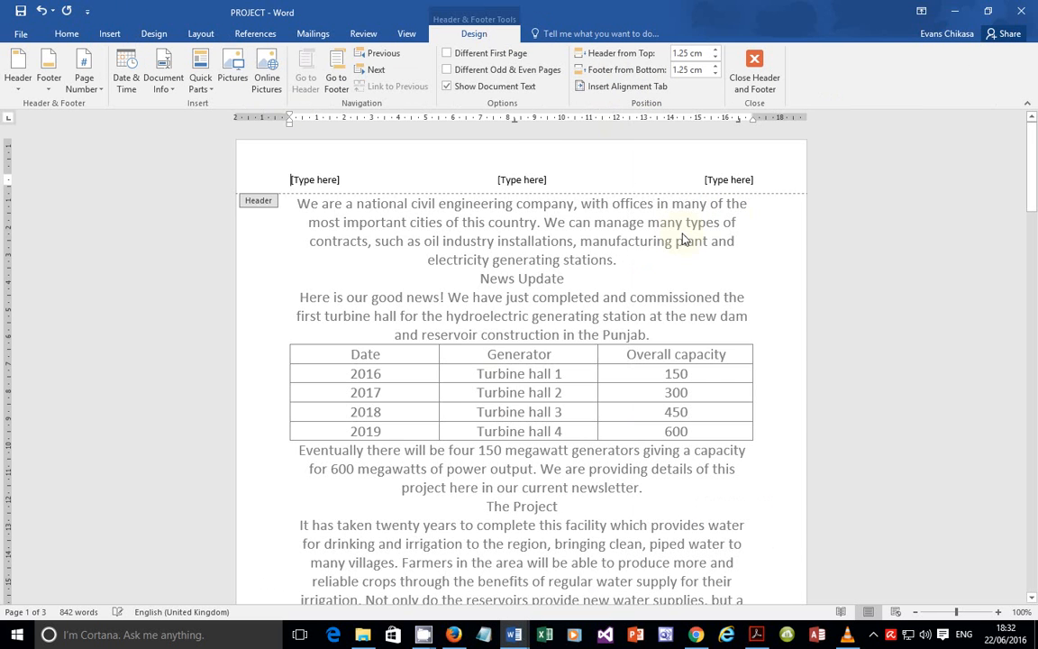
# Step: Enter the candidate's name and number on the left, delete the centre placeholder, and put centre number ZM556 on the right
pyautogui.click(327, 171)
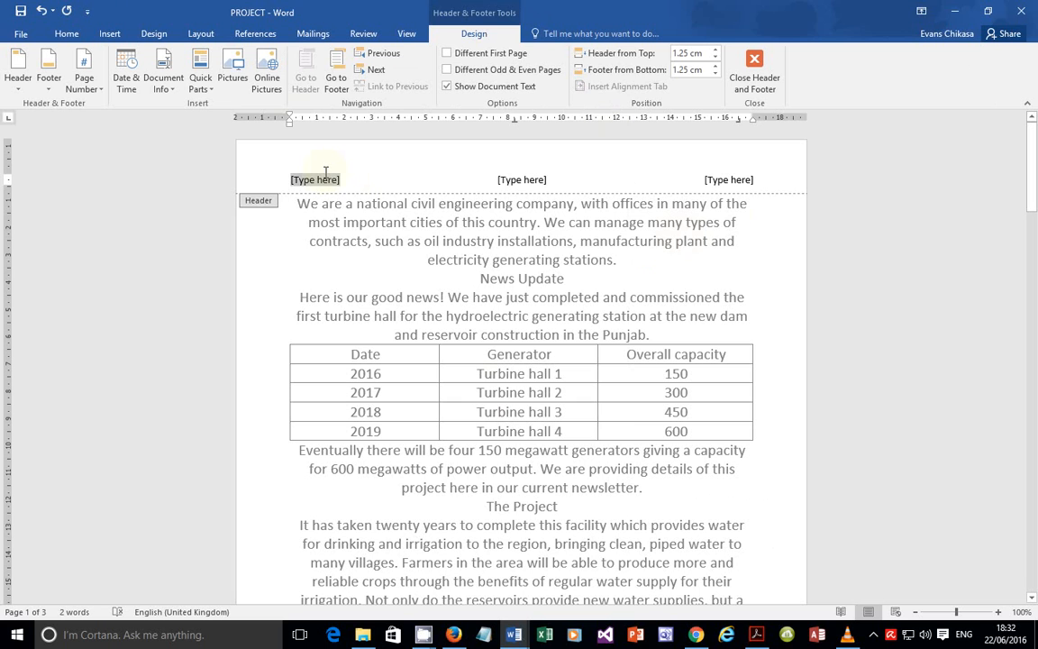
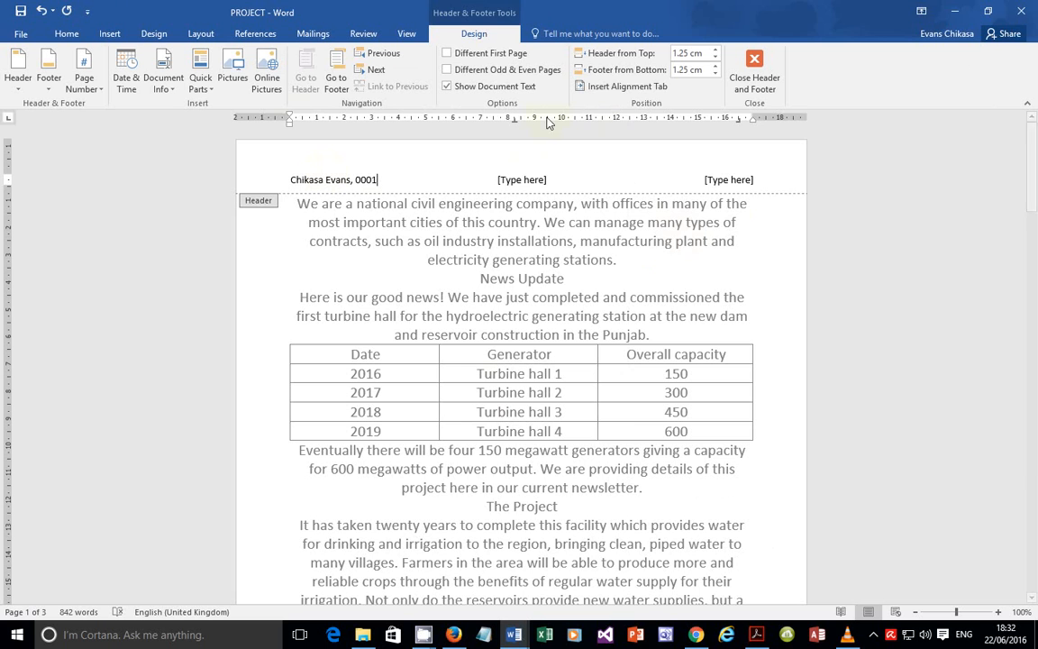
pyautogui.click(529, 176)
pyautogui.press('Delete')
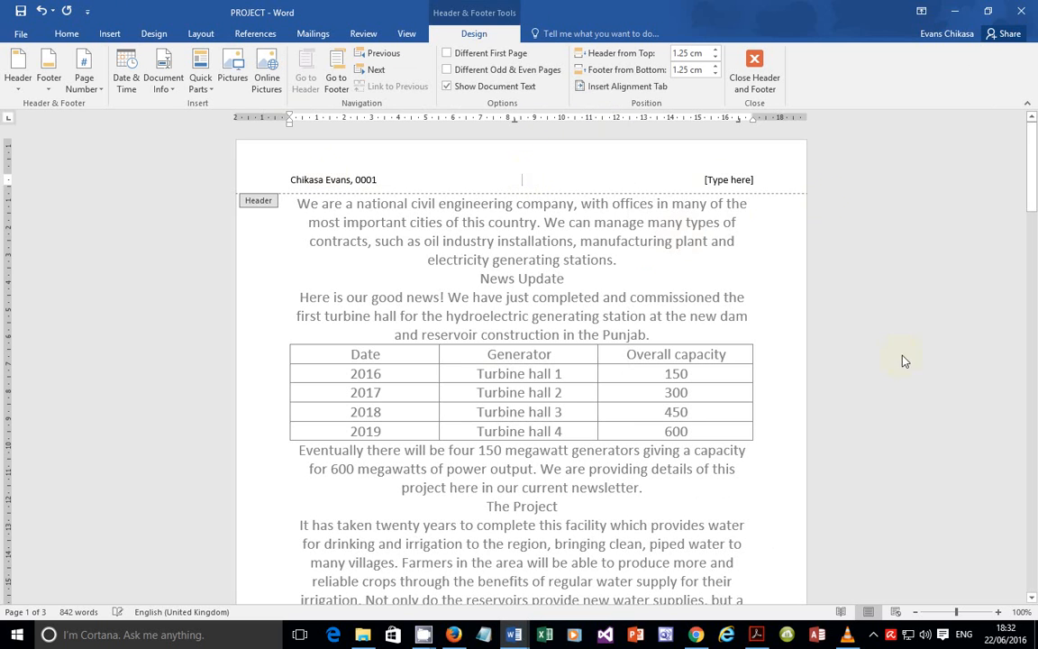
pyautogui.click(715, 177)
pyautogui.write('ZM556')
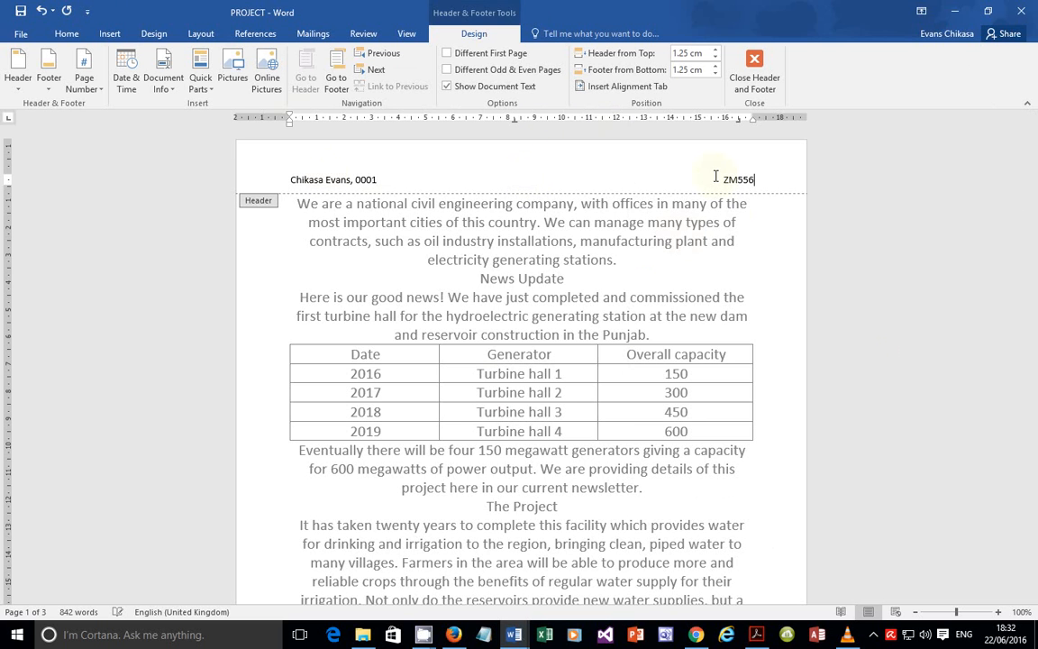
pyautogui.doubleClick(413, 290)
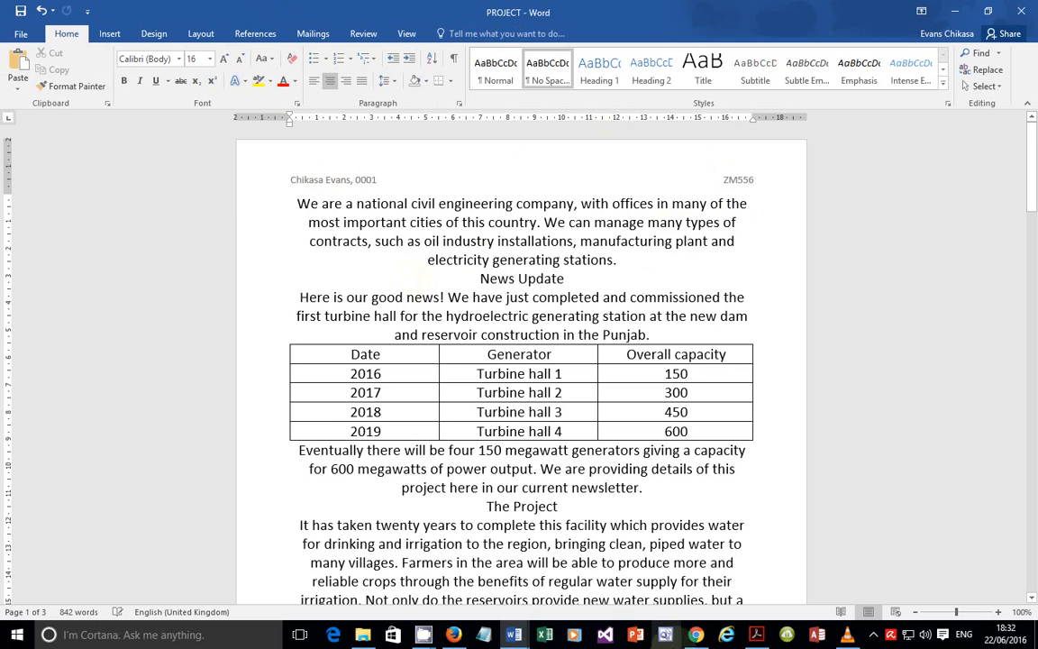
pyautogui.click(756, 634)
# Step: Reread question 4's 'Make sure that:' header and footer requirements, then return to the PROJECT newsletter
pyautogui.scroll(-2, 217, 462)
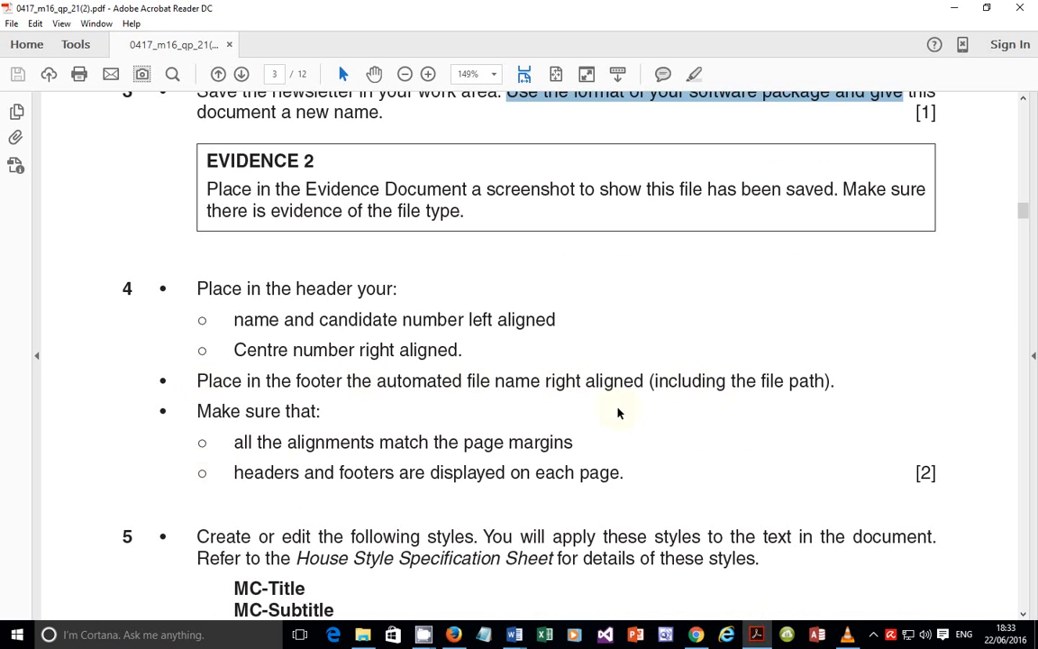
pyautogui.moveTo(198, 410); pyautogui.dragTo(357, 427)
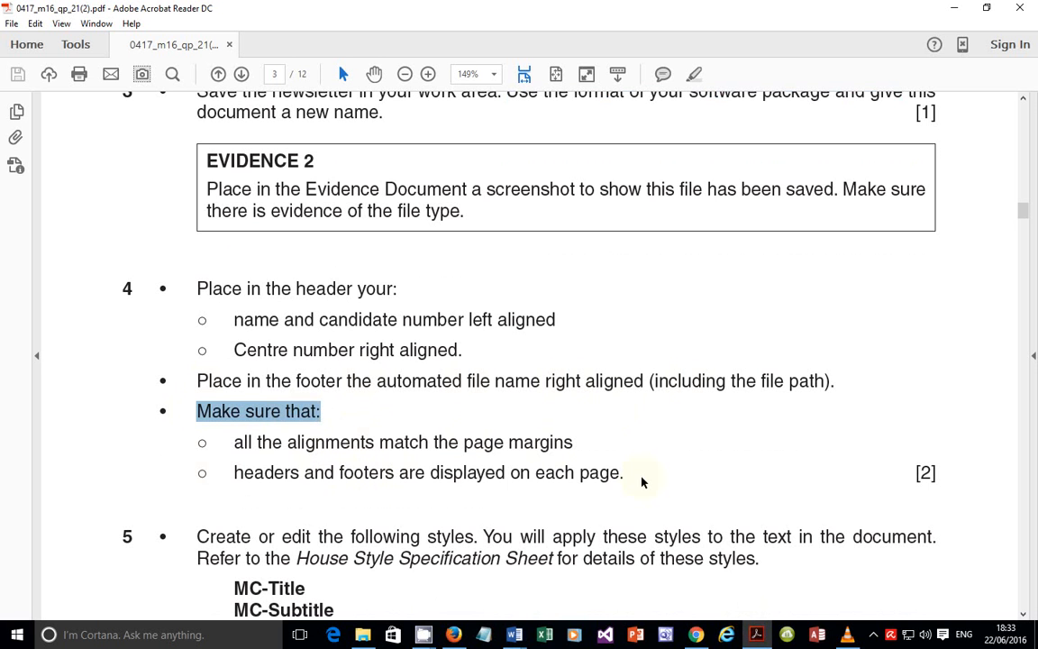
pyautogui.click(513, 635)
pyautogui.click(565, 612)
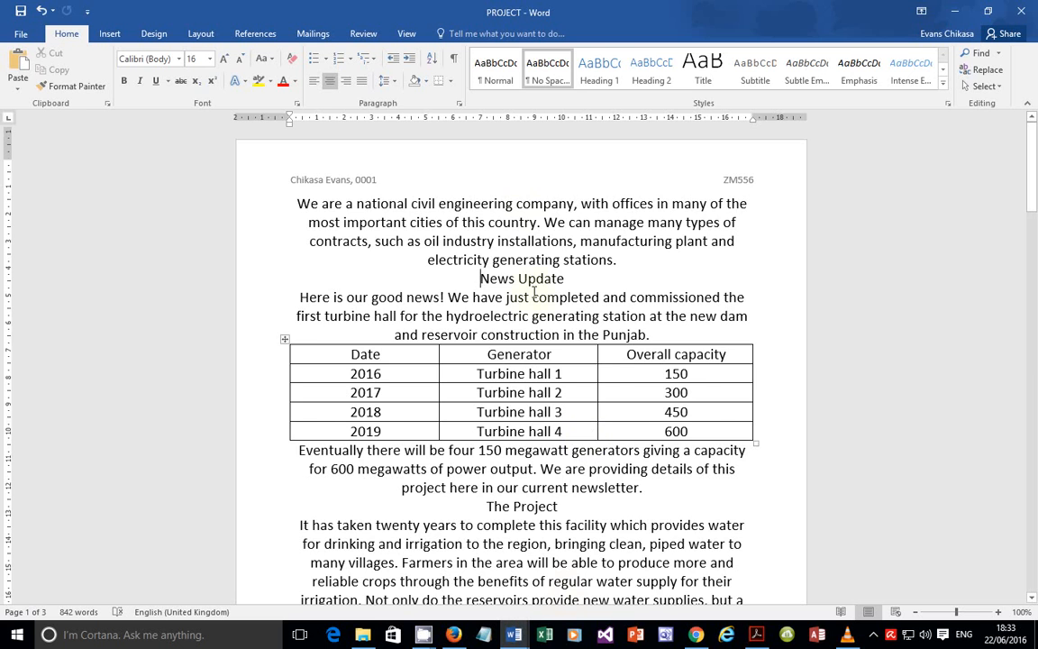
# Step: Add a Blank (Three Columns) footer to the newsletter
pyautogui.scroll(-2, 535, 297)
pyautogui.click(109, 33)
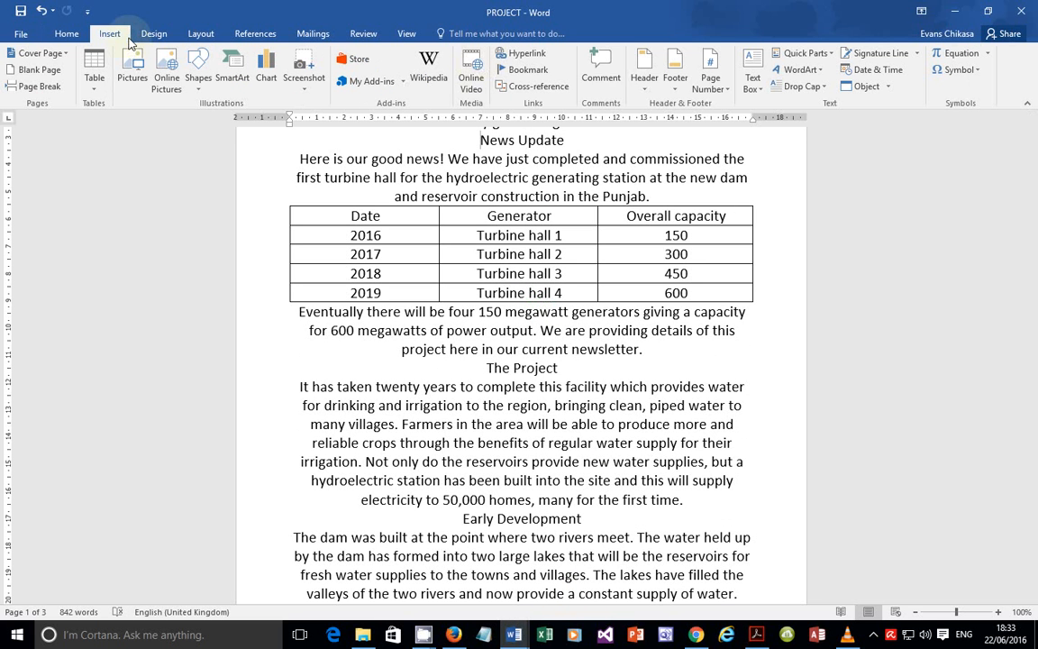
pyautogui.click(677, 83)
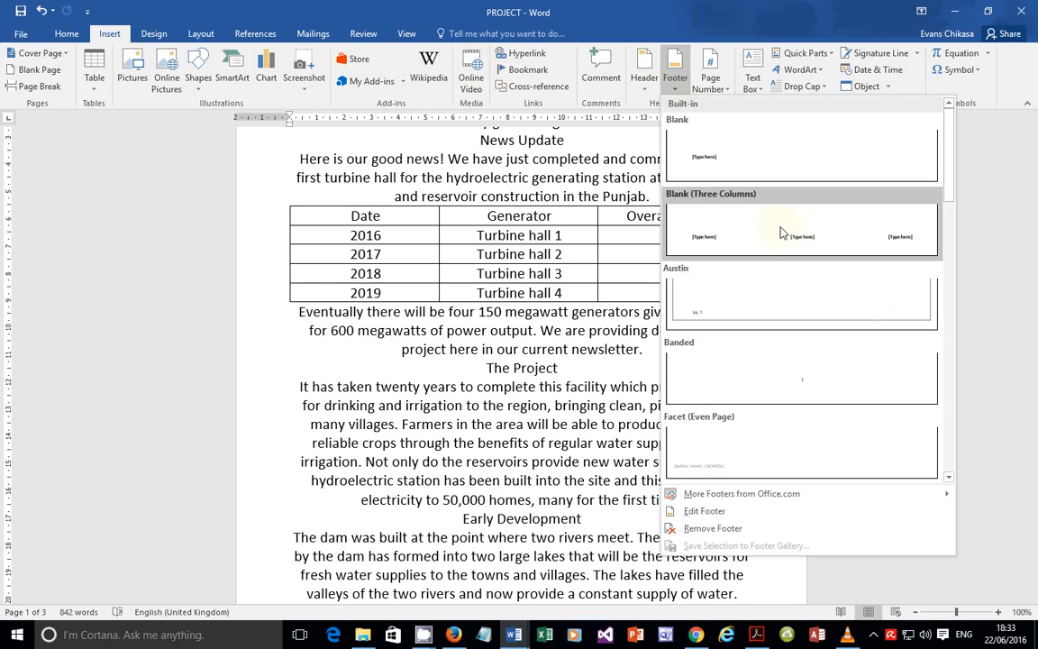
pyautogui.click(896, 252)
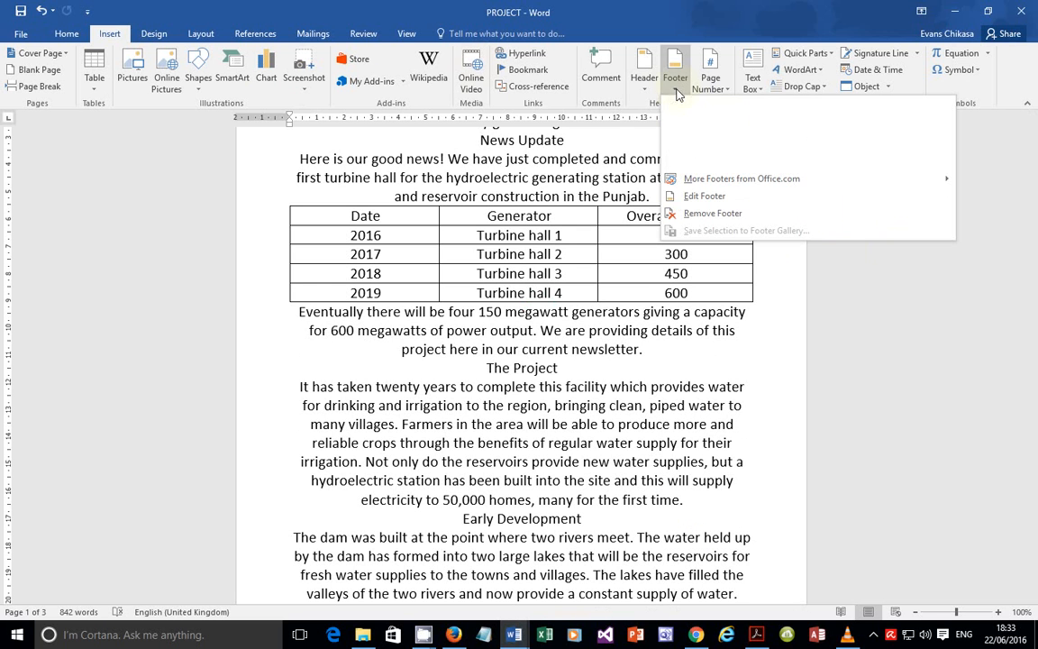
pyautogui.click(677, 93)
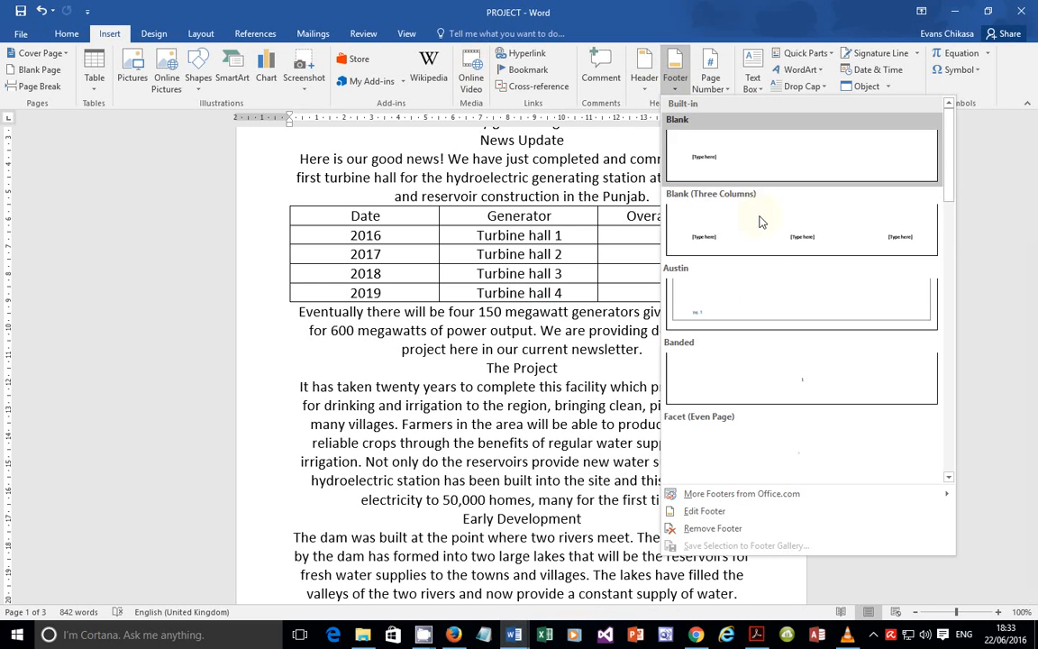
pyautogui.click(801, 237)
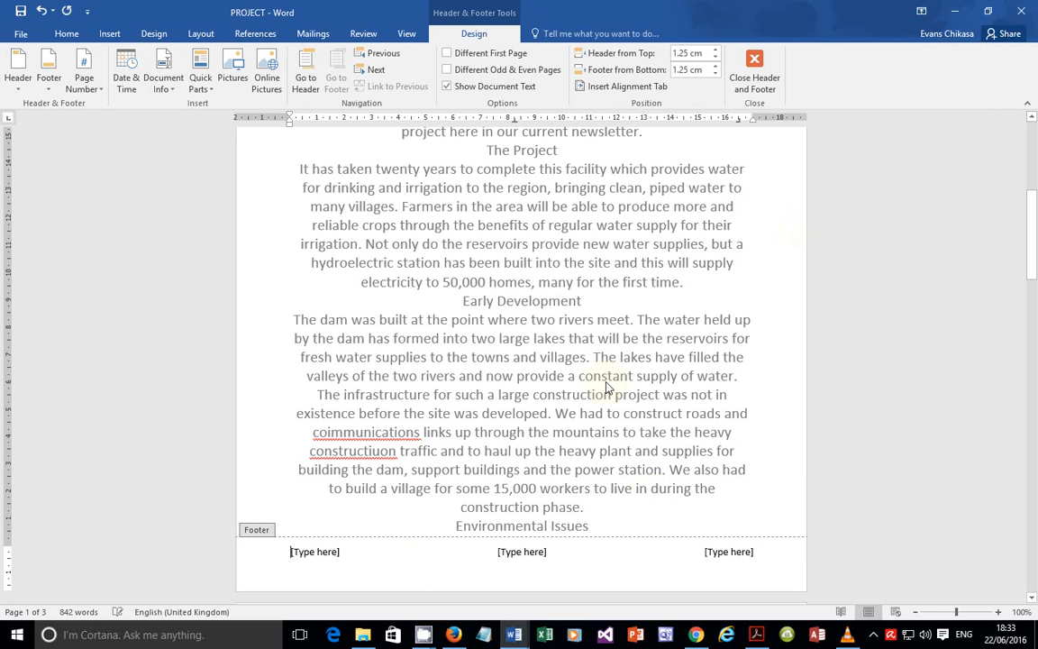
# Step: Delete the left and centre footer placeholders, keeping the right one selected
pyautogui.click(302, 553)
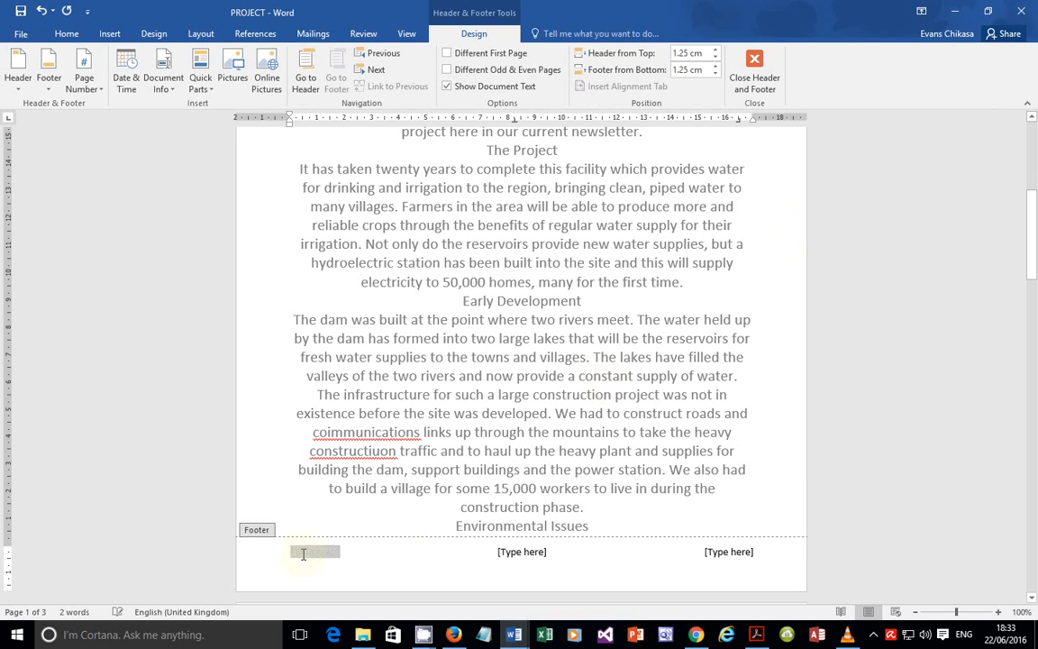
pyautogui.press('Delete')
pyautogui.click(502, 551)
pyautogui.press('Delete')
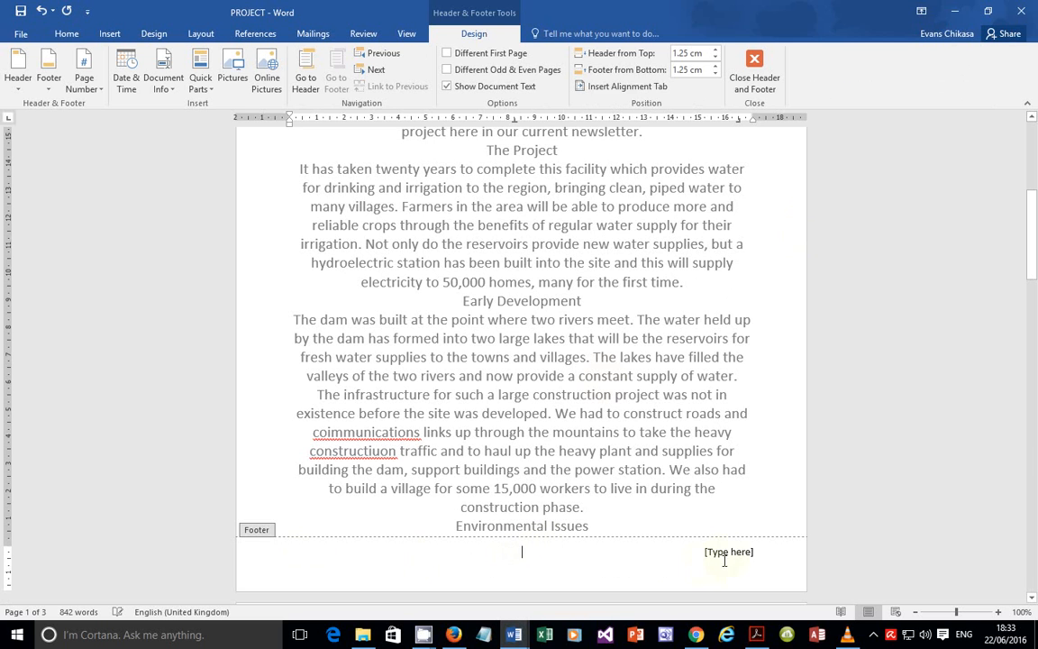
pyautogui.click(727, 554)
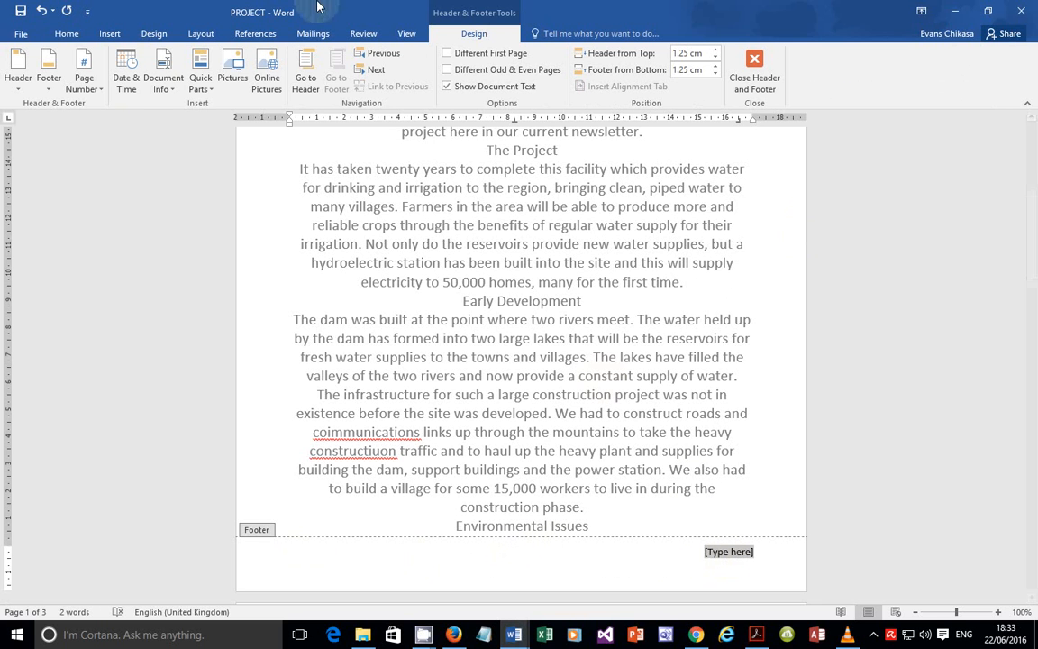
pyautogui.click(194, 89)
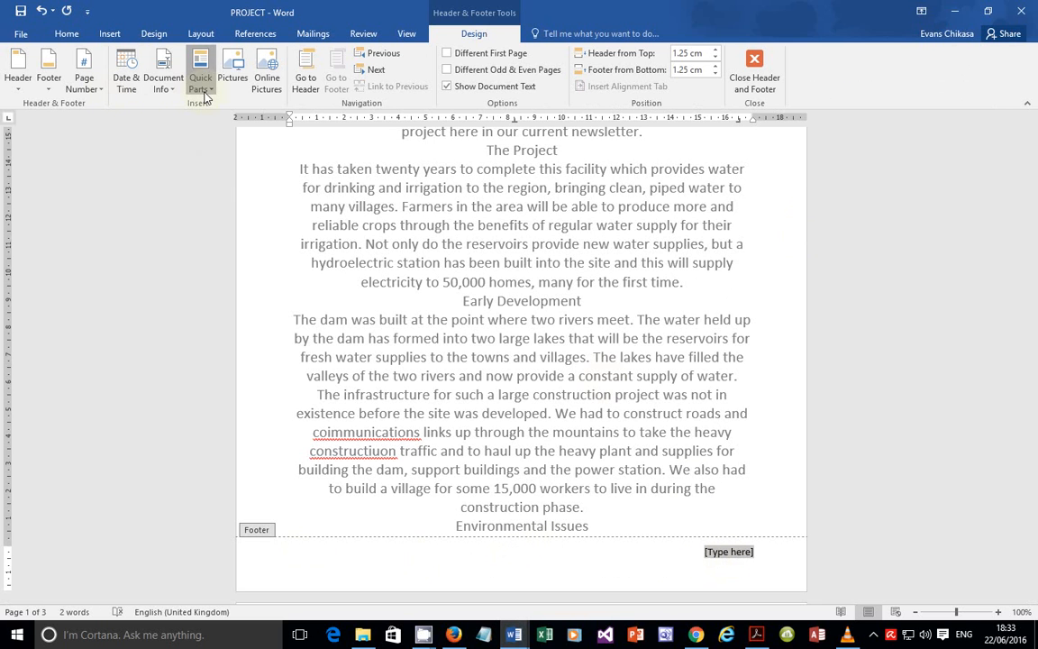
# Step: In the Field dialog, show all categories and pick the FileName field
pyautogui.click(216, 138)
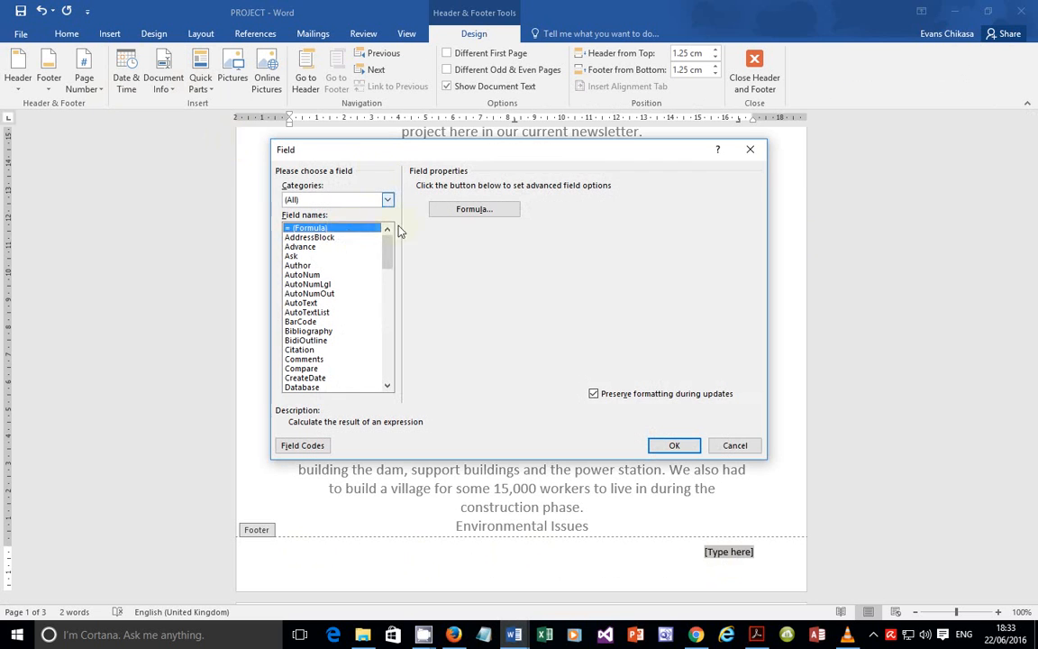
pyautogui.click(326, 201)
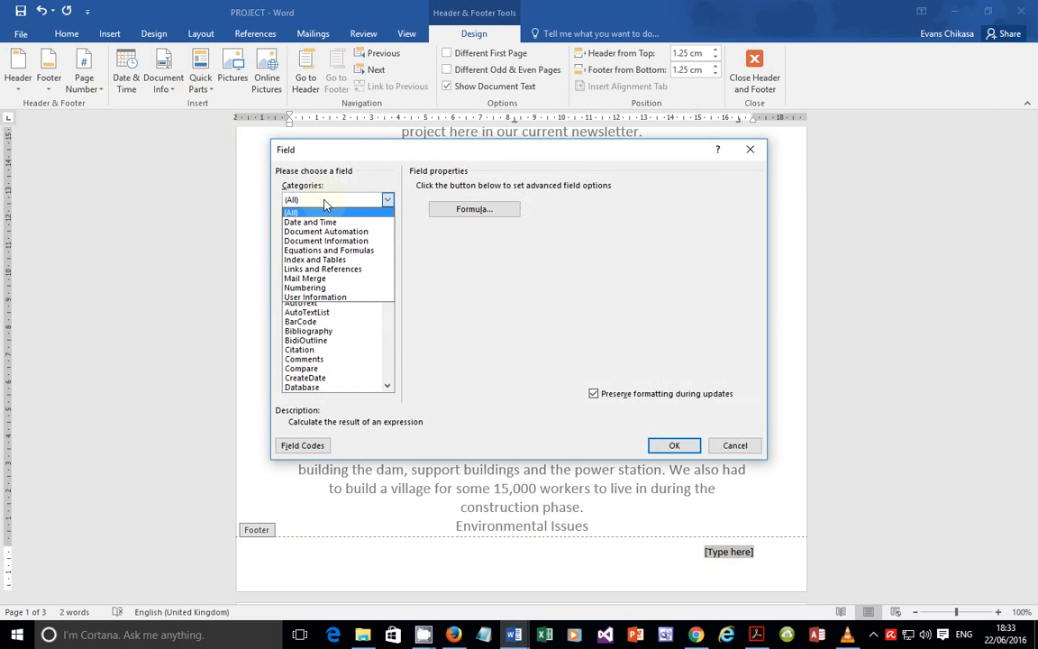
pyautogui.click(326, 200)
pyautogui.click(326, 201)
pyautogui.click(452, 294)
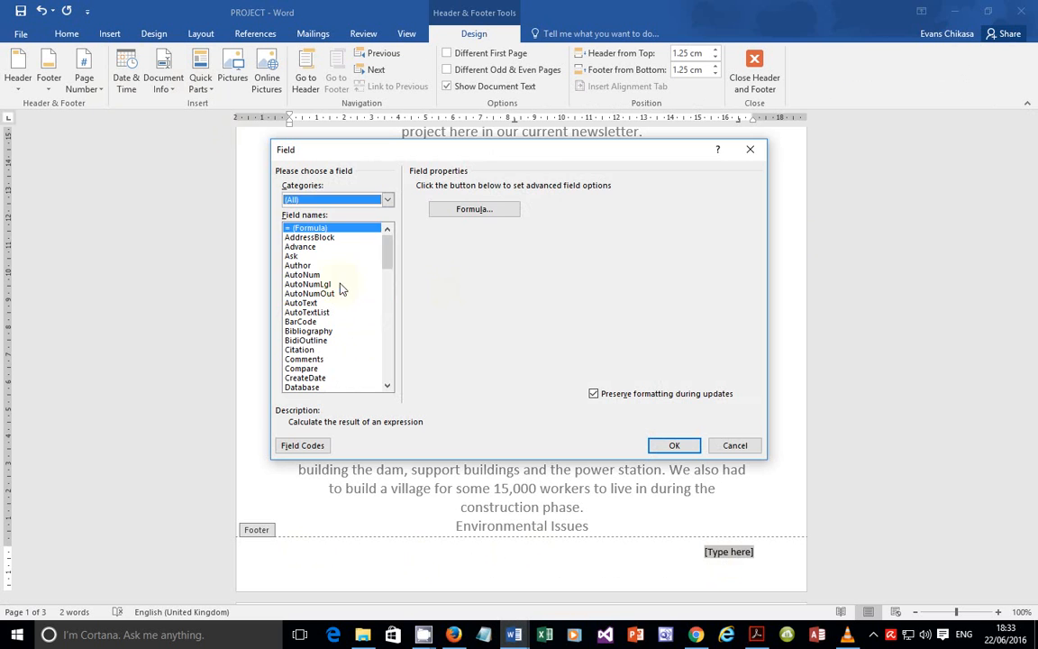
pyautogui.click(339, 200)
pyautogui.click(339, 313)
pyautogui.press('f')
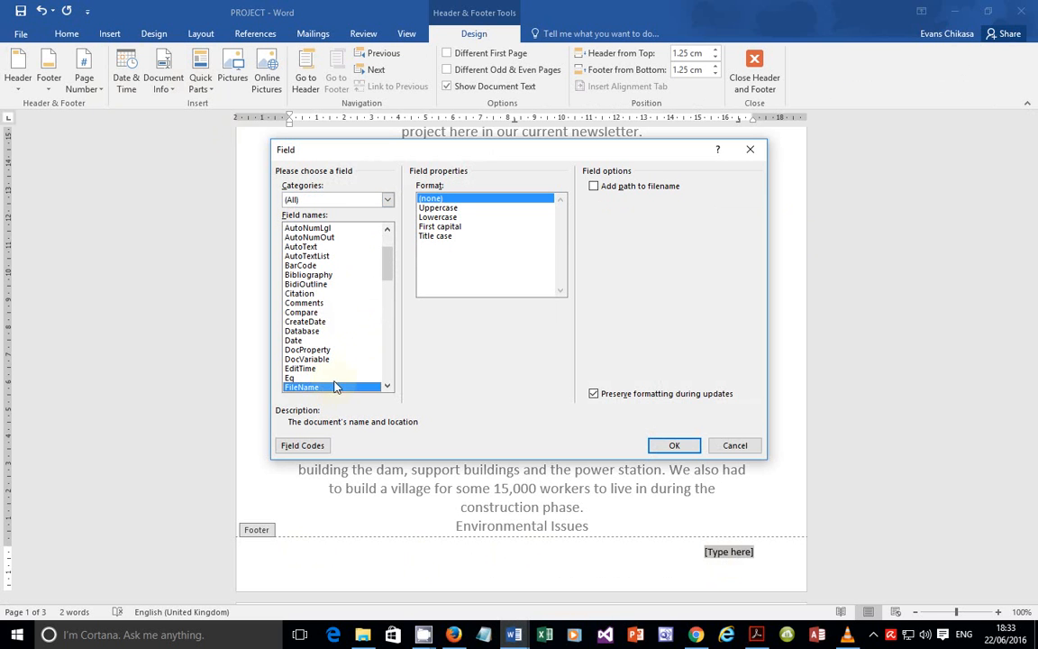
pyautogui.scroll(-2, 321, 335)
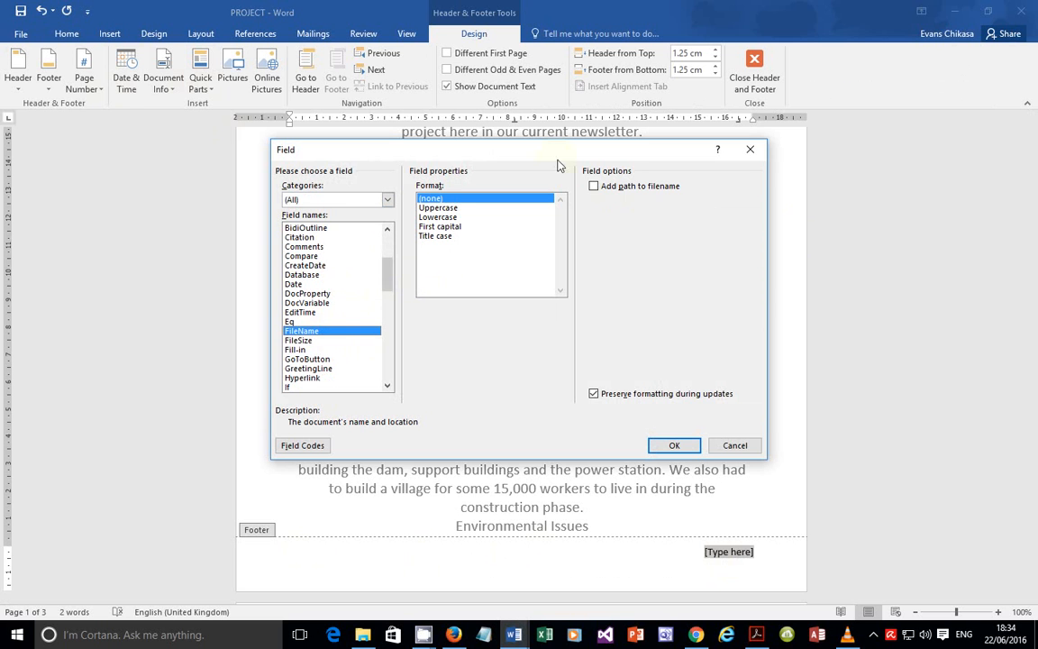
# Step: Tick Add path to filename, screenshot the field options, and insert the field into the footer
pyautogui.click(619, 188)
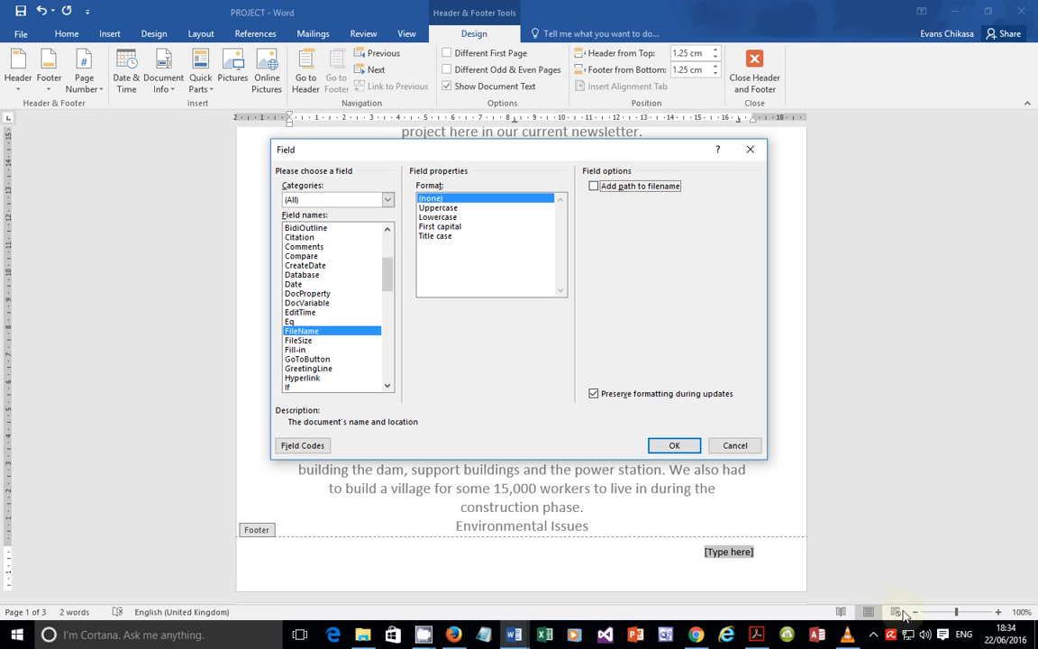
pyautogui.press('Print')
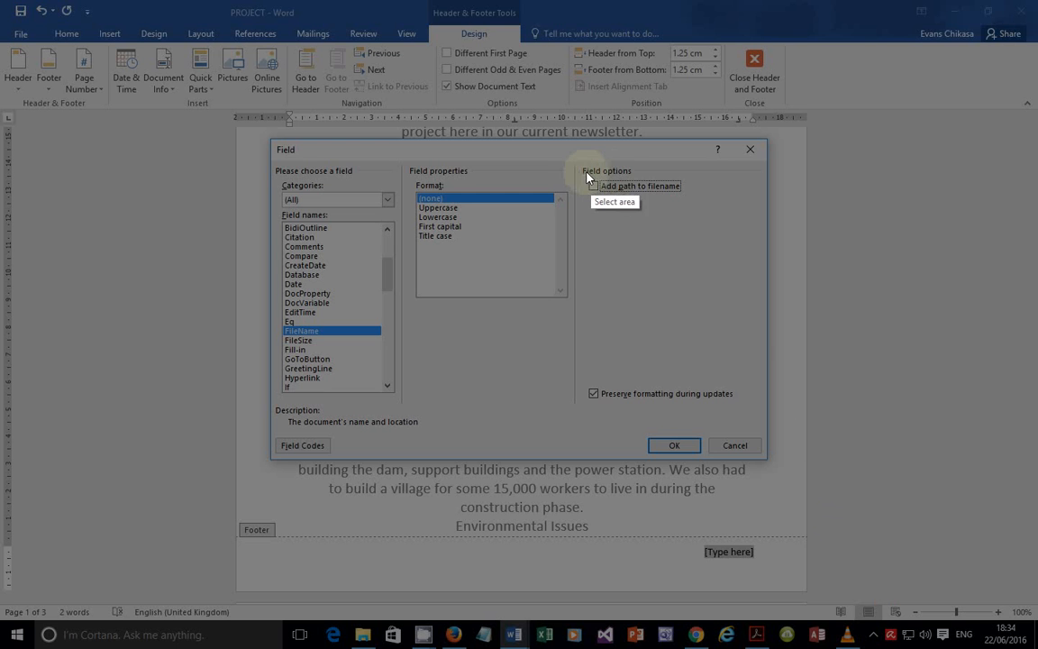
pyautogui.moveTo(580, 166); pyautogui.dragTo(702, 207)
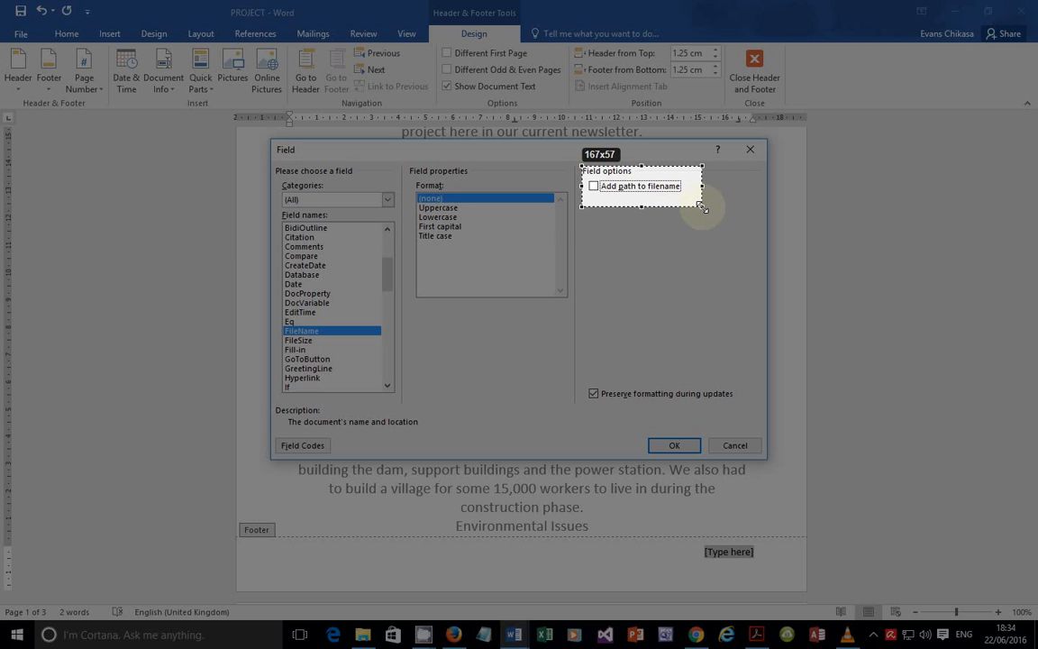
pyautogui.click(691, 222)
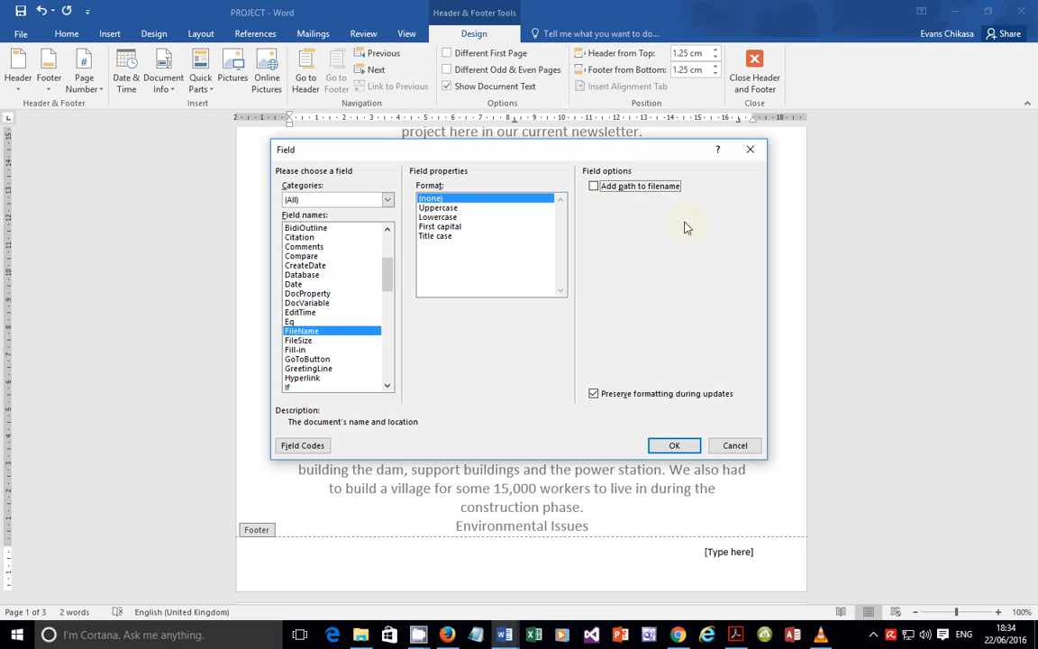
pyautogui.click(604, 187)
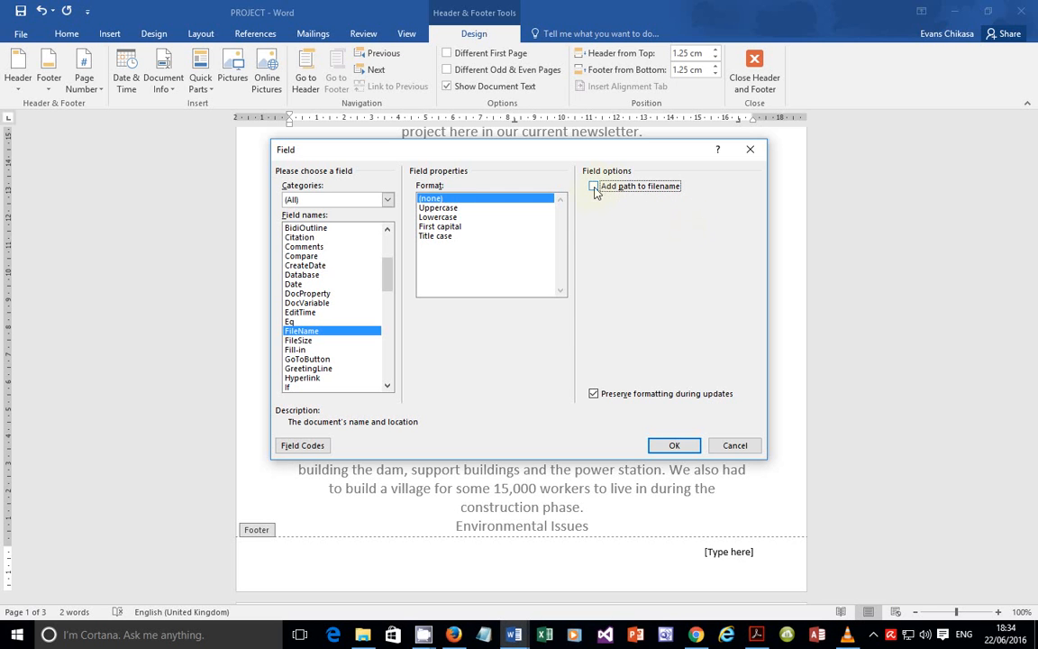
pyautogui.click(673, 445)
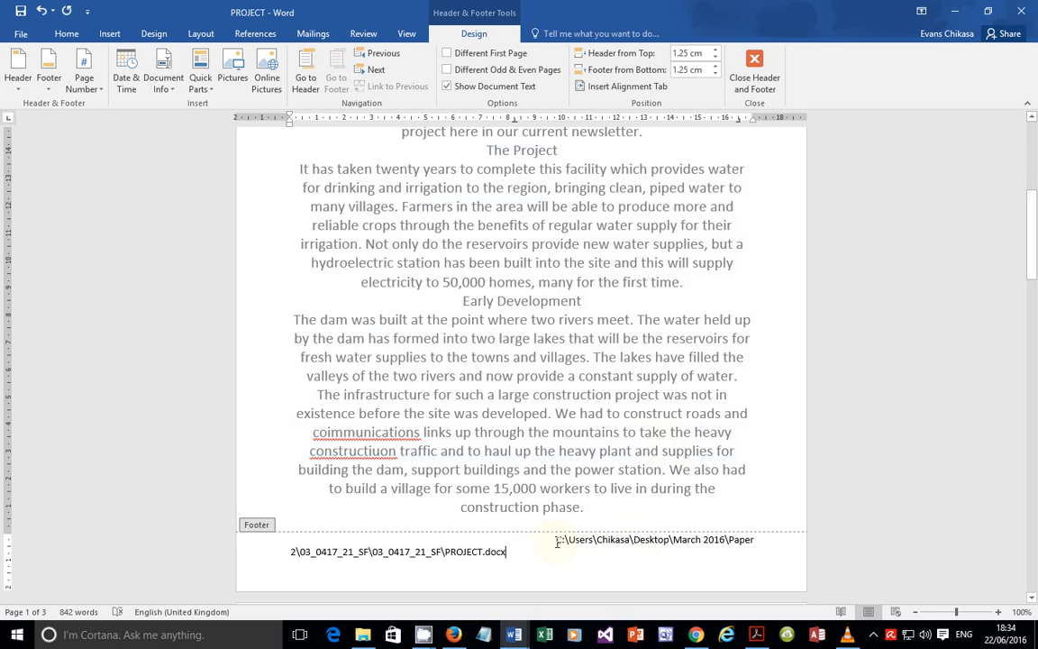
# Step: Confirm the footer path is a field, close footer editing, and switch to File Explorer
pyautogui.moveTo(557, 541); pyautogui.dragTo(563, 555)
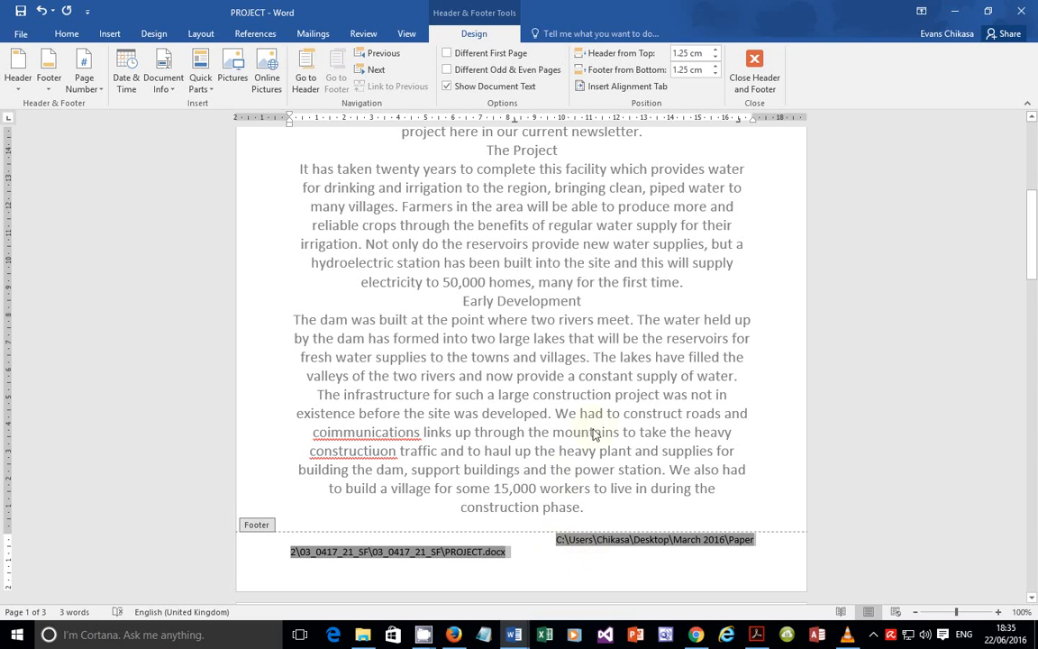
pyautogui.doubleClick(616, 470)
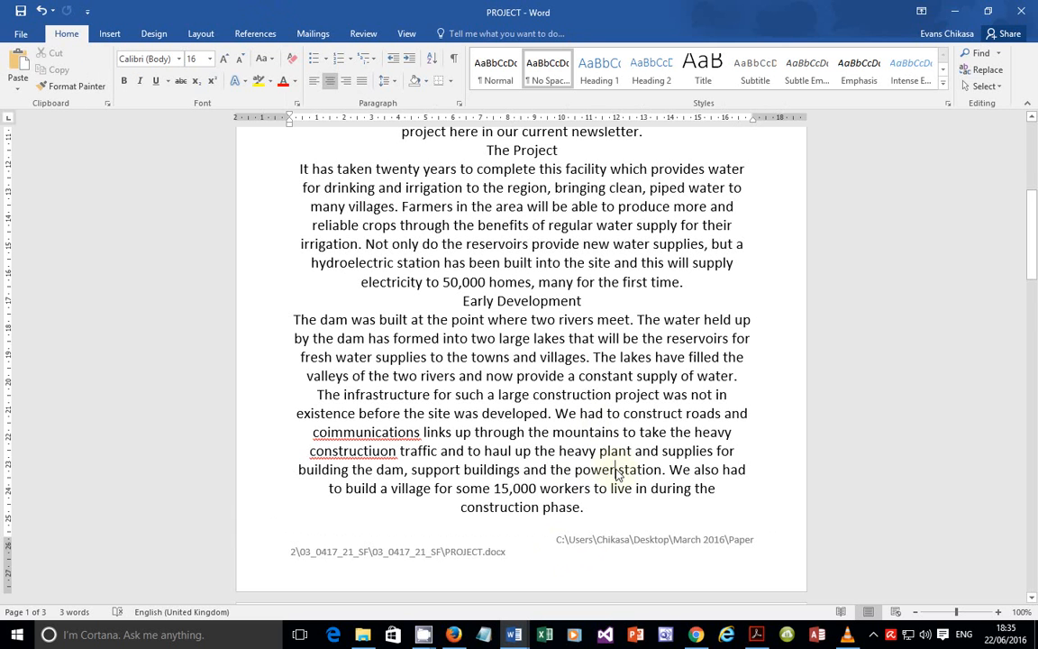
pyautogui.doubleClick(566, 556)
pyautogui.doubleClick(581, 544)
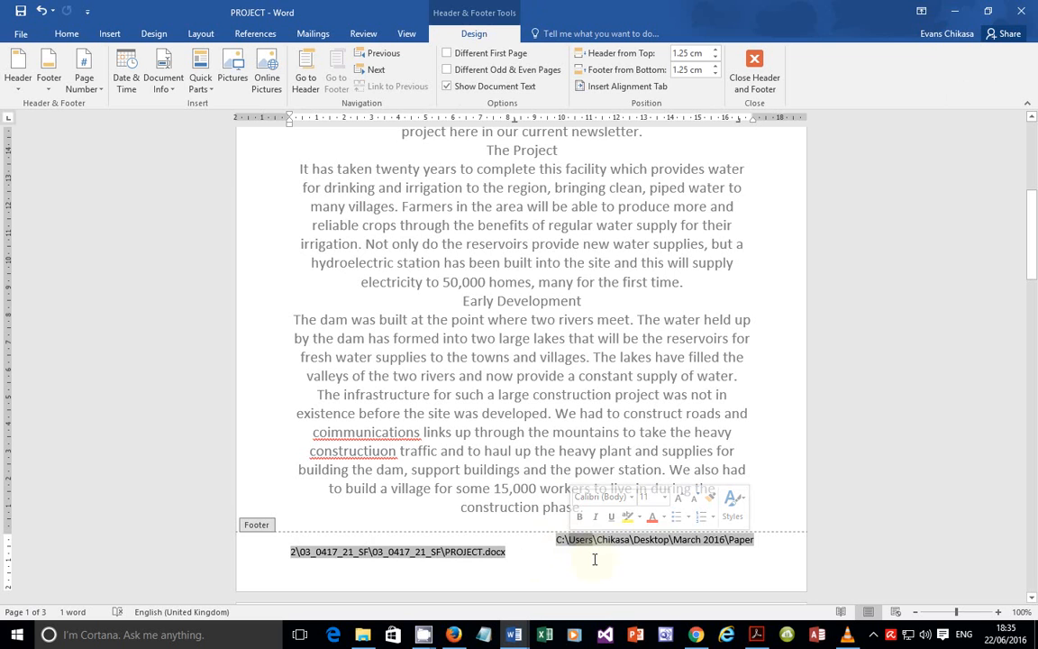
pyautogui.doubleClick(605, 434)
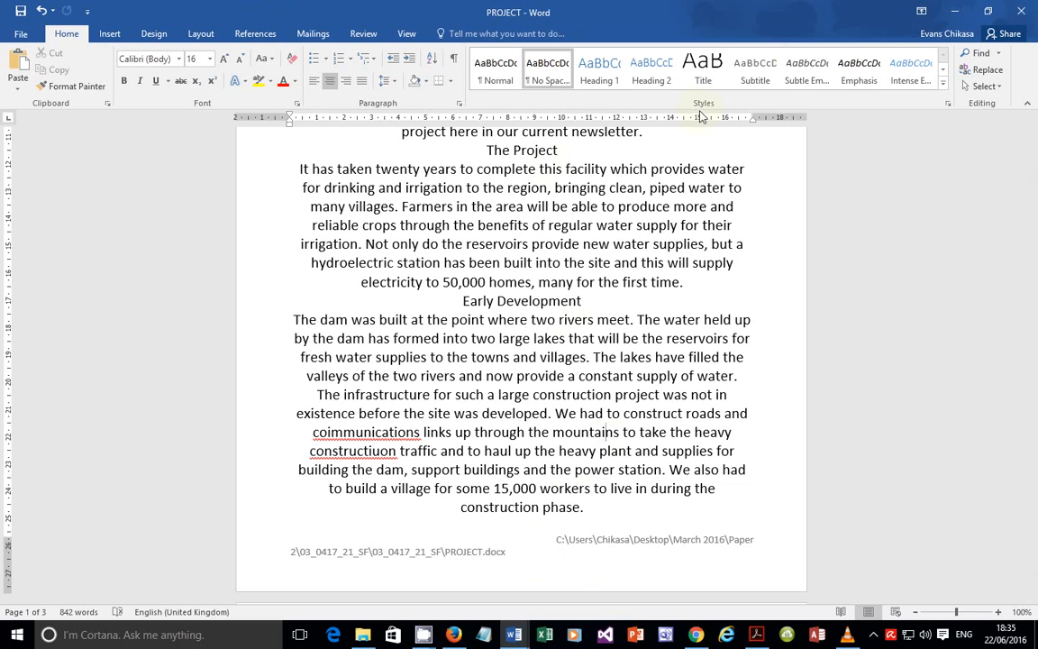
pyautogui.hotkey('alt', 'Tab')
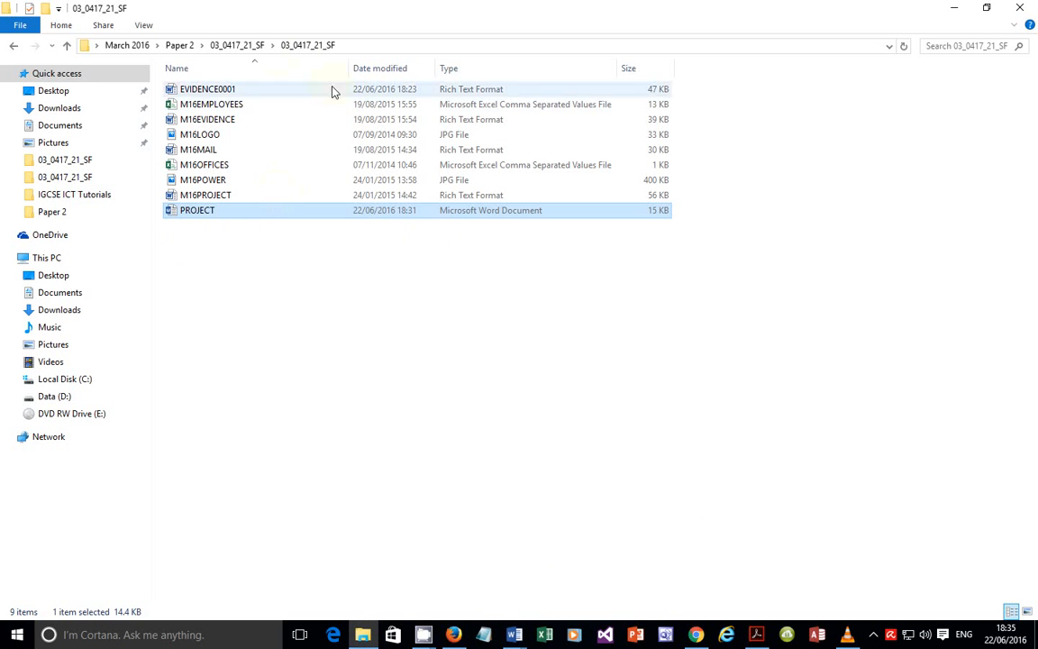
# Step: Go up to the 03_0417_21_SF and Paper 2 folders, then return to the PROJECT document
pyautogui.click(227, 44)
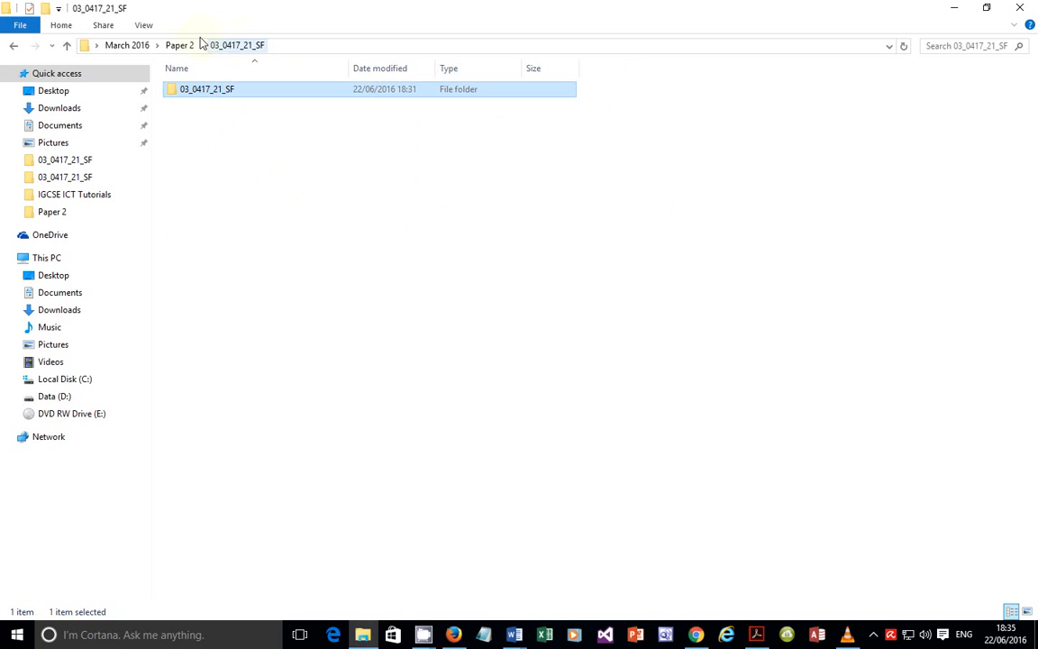
pyautogui.click(185, 45)
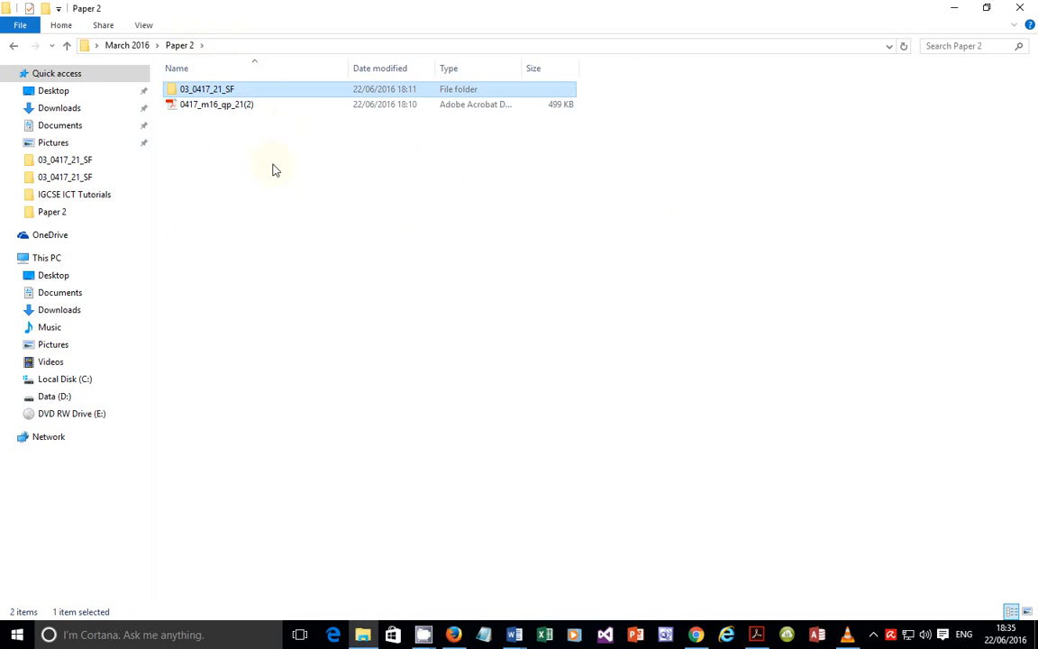
pyautogui.moveTo(513, 634)
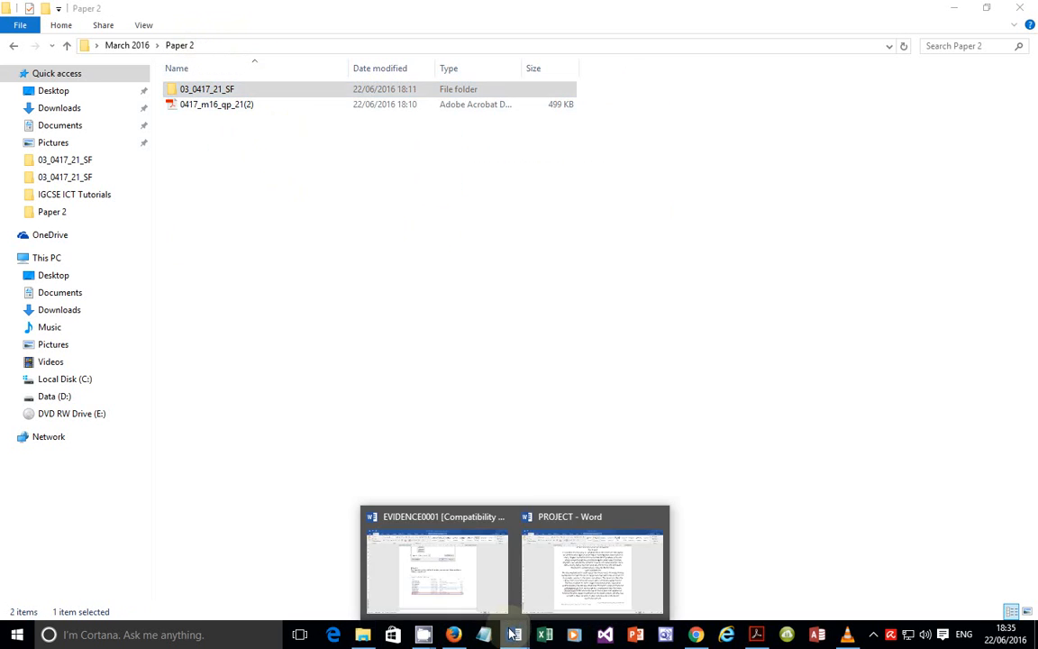
pyautogui.click(586, 554)
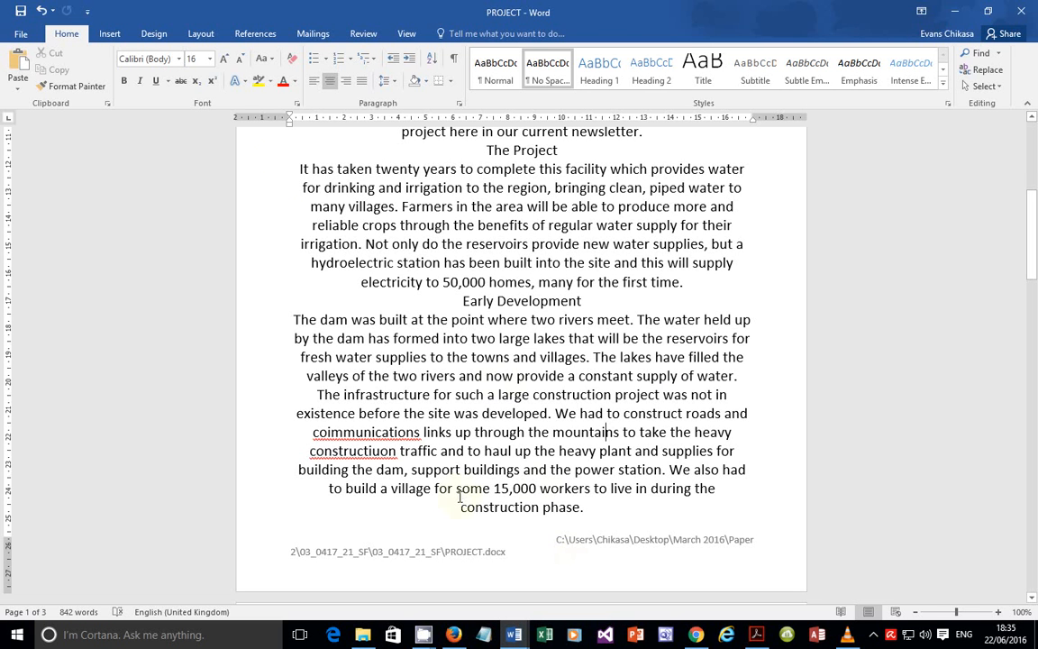
# Step: Select the full footer path to recheck it, close the footer, and bring the question paper PDF forward
pyautogui.doubleClick(558, 545)
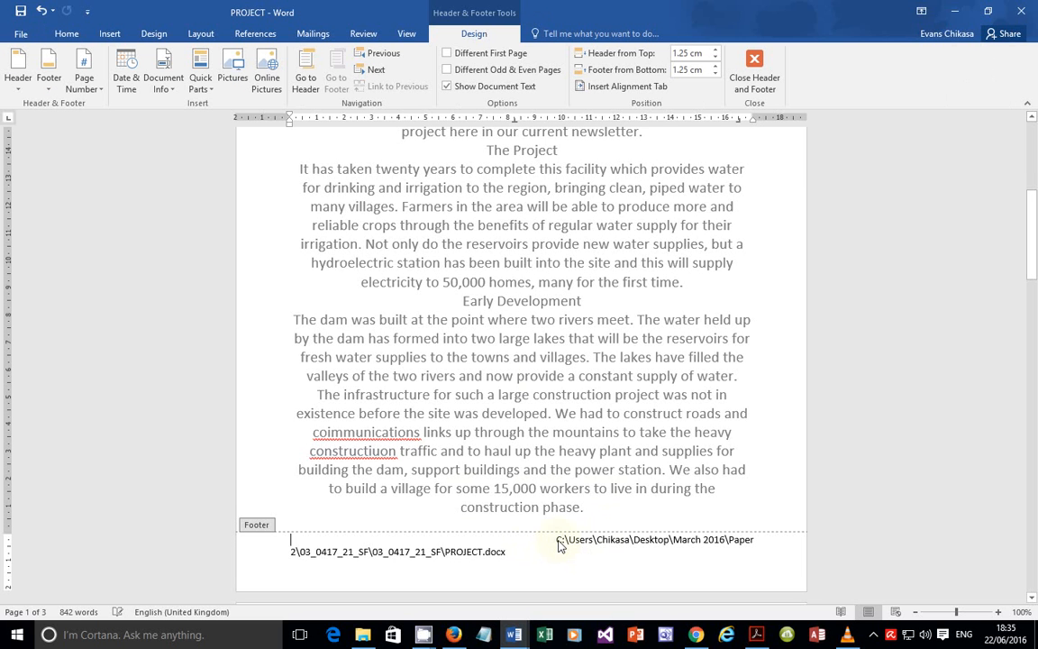
pyautogui.tripleClick(559, 545)
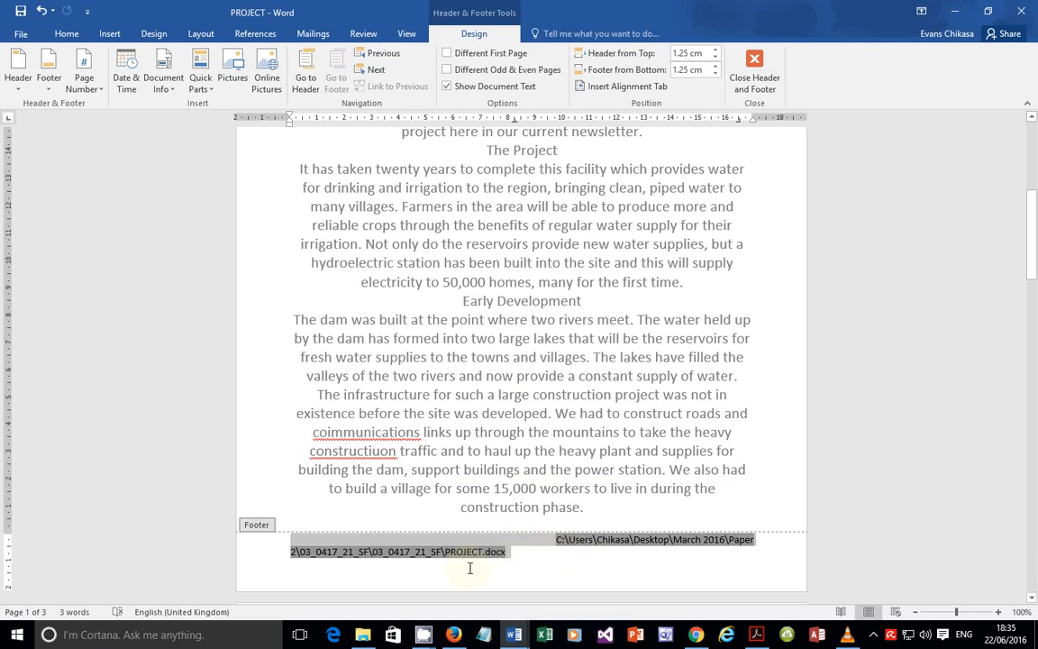
pyautogui.doubleClick(527, 414)
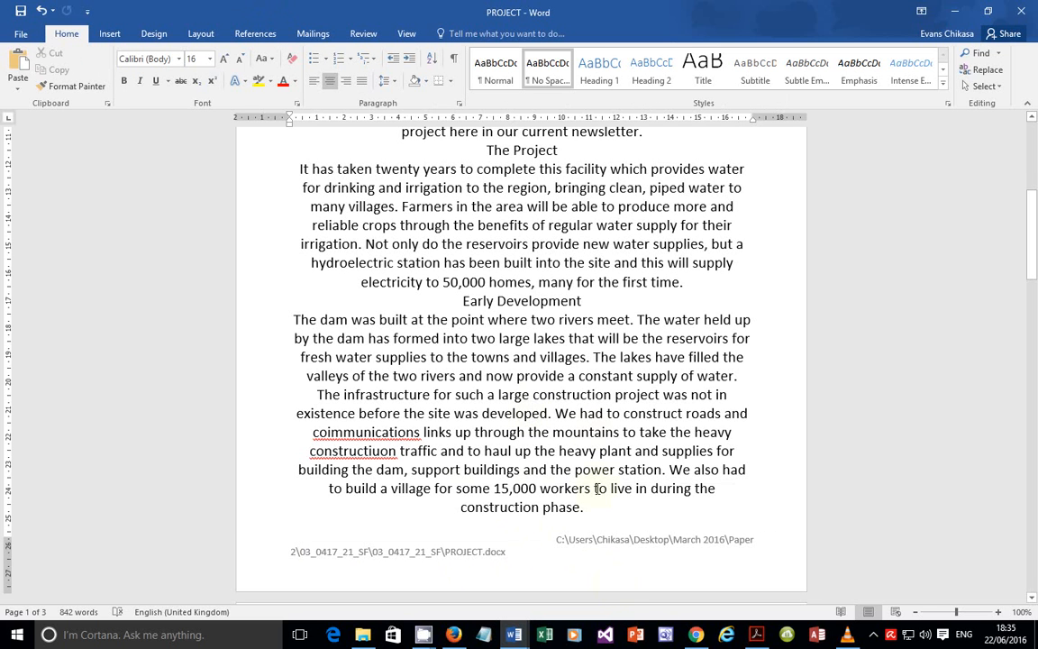
pyautogui.click(728, 635)
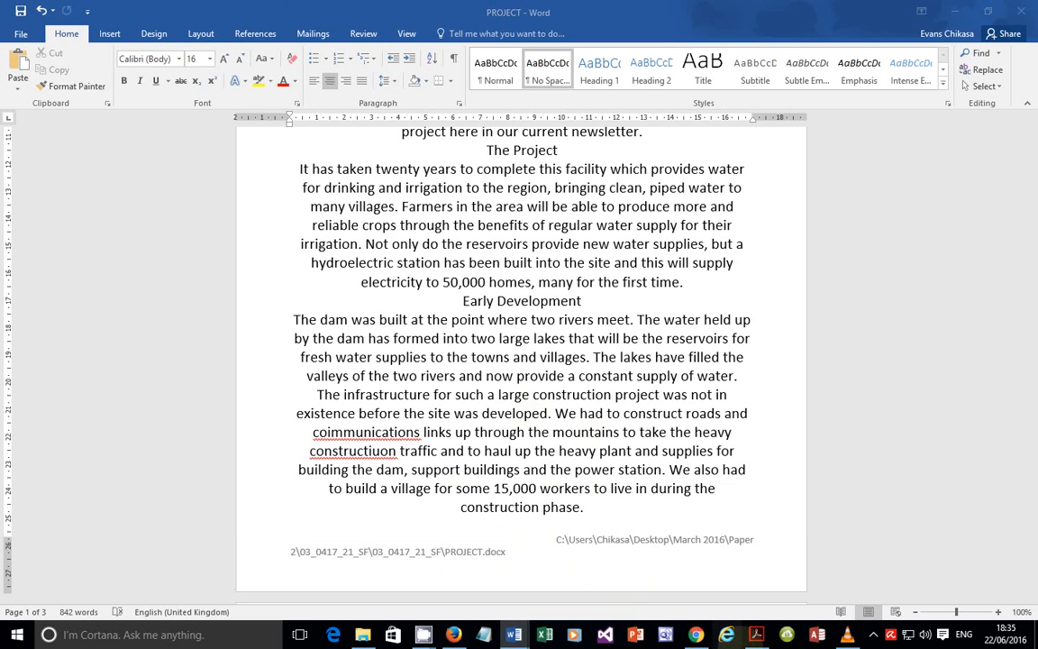
pyautogui.click(711, 580)
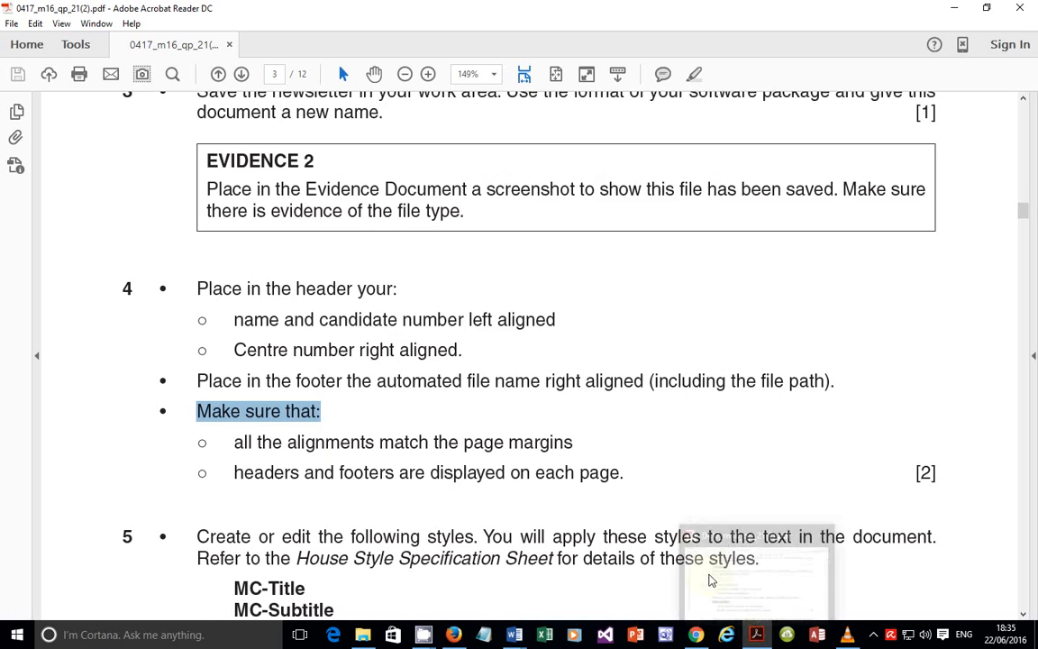
# Step: Highlight the margin-alignment and every-page header/footer requirements, then return to PROJECT and scroll to page 2
pyautogui.scroll(-2, 288, 415)
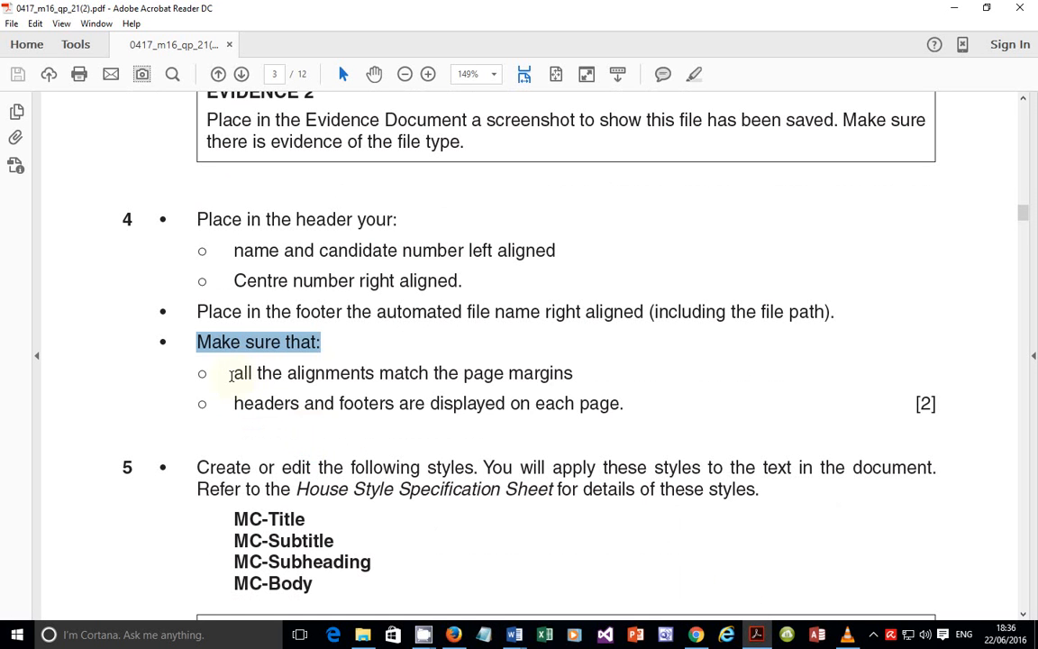
pyautogui.moveTo(231, 375); pyautogui.dragTo(573, 373)
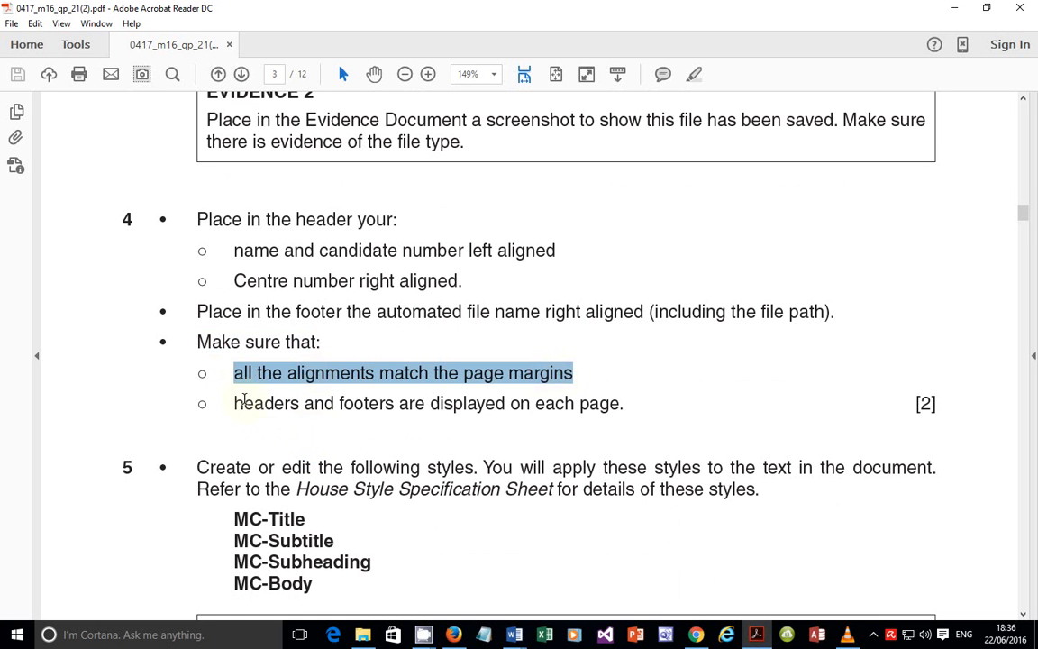
pyautogui.moveTo(244, 402); pyautogui.dragTo(595, 399)
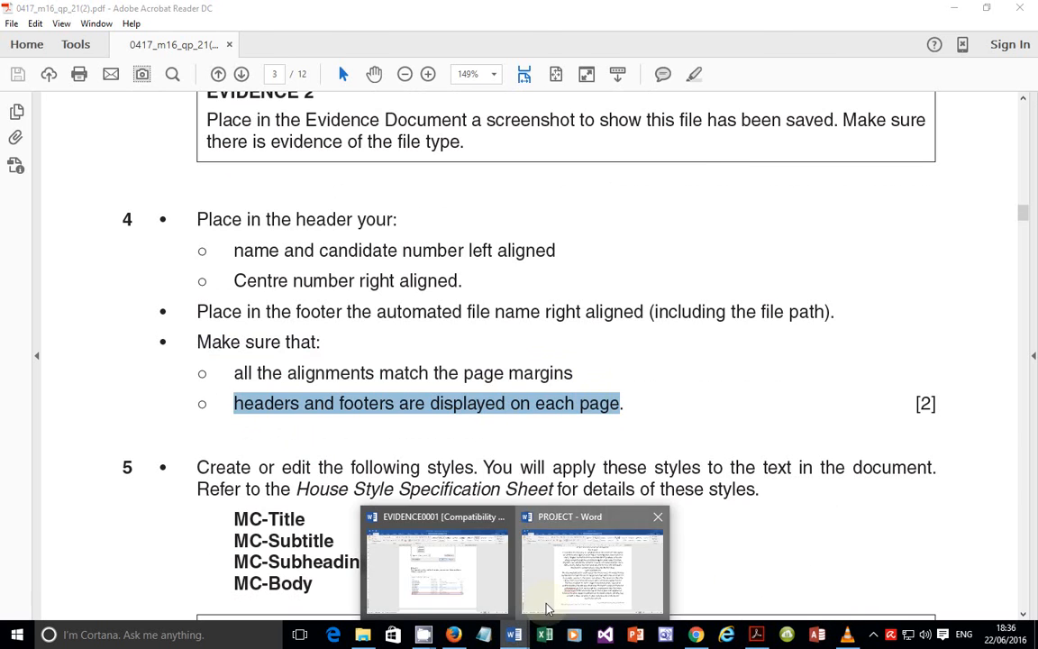
pyautogui.click(547, 607)
pyautogui.scroll(-6, 581, 369)
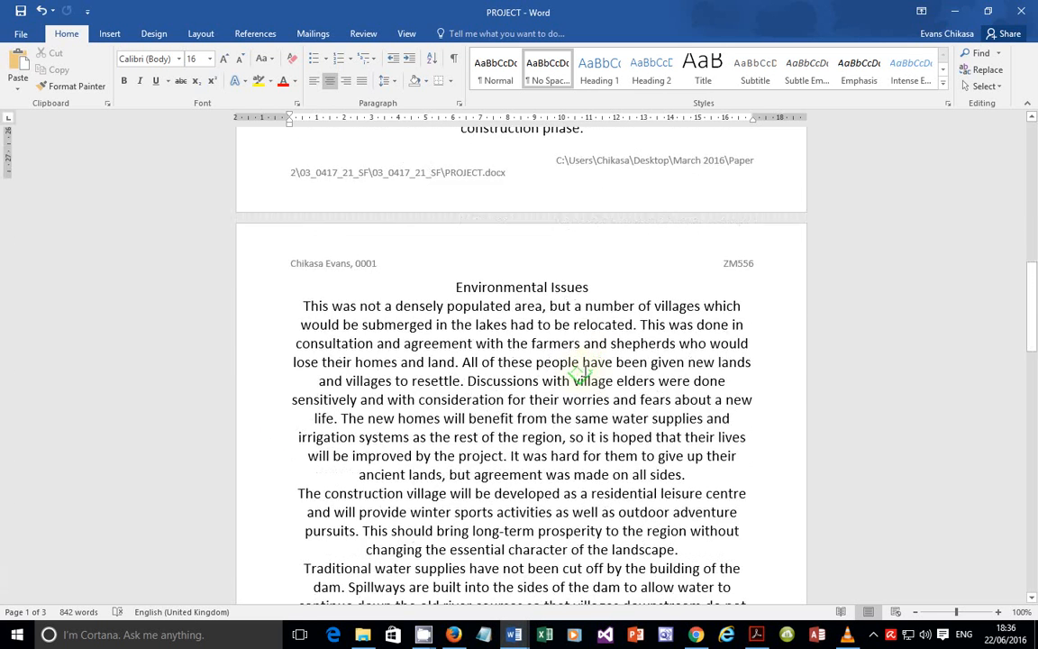
# Step: Scroll the newsletter and check that the footer file path lines up with the right margin
pyautogui.scroll(2, 568, 234)
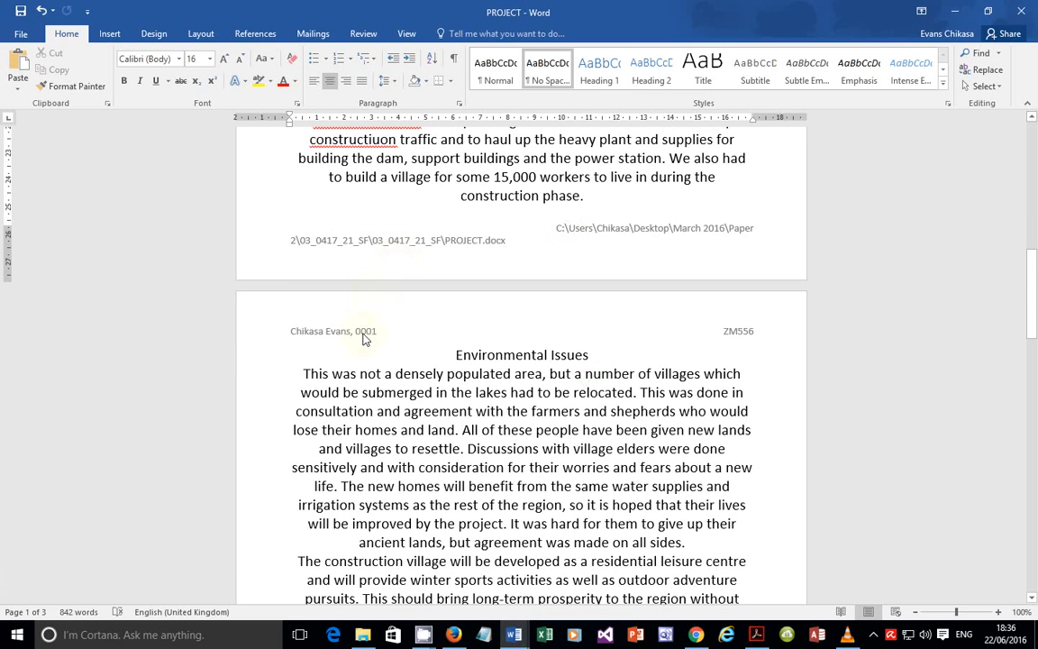
pyautogui.scroll(-8, 491, 350)
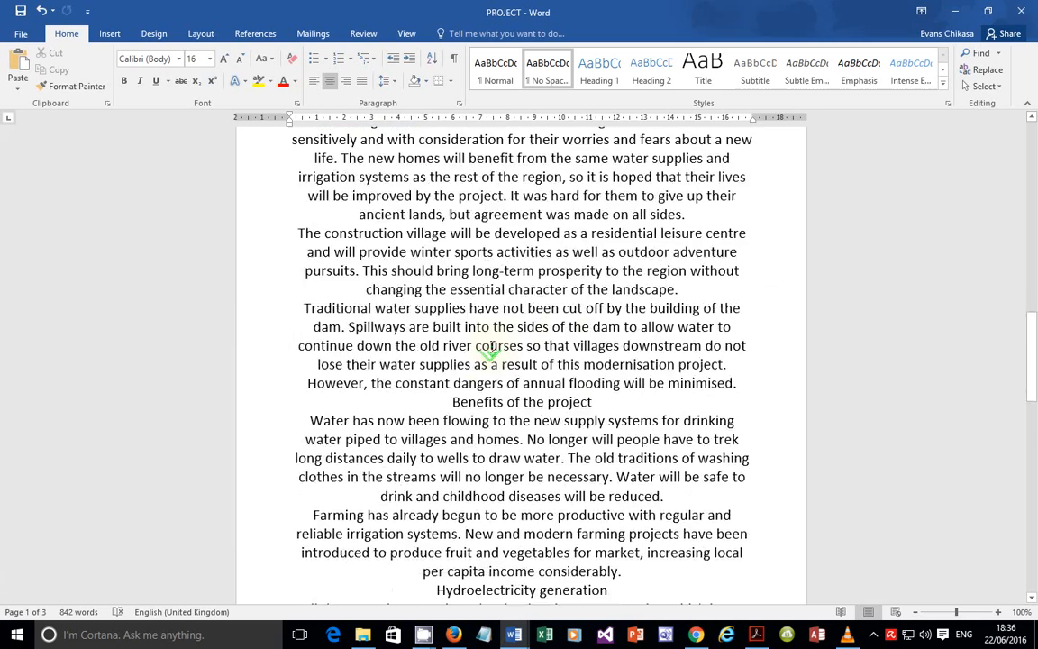
pyautogui.scroll(-5, 577, 441)
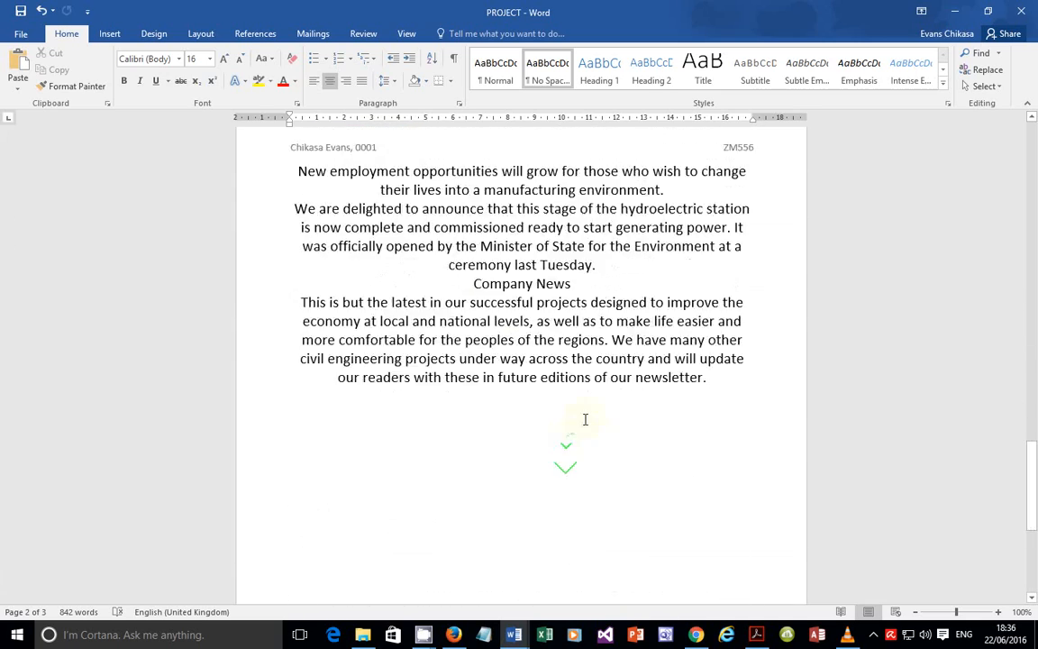
pyautogui.scroll(7, 613, 365)
pyautogui.scroll(12, 606, 351)
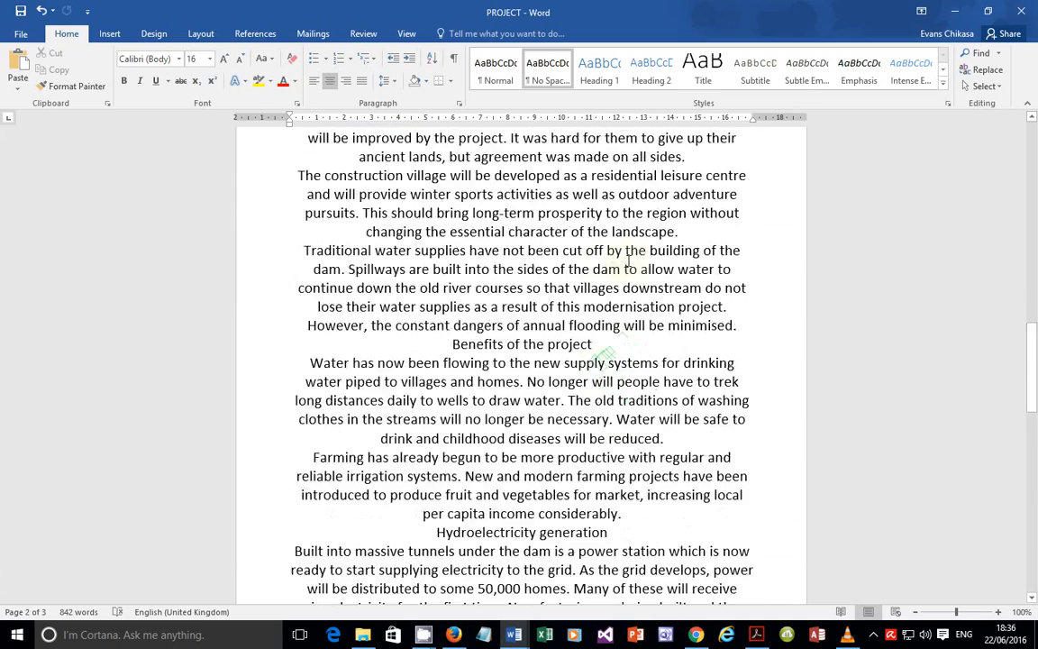
pyautogui.scroll(2, 667, 214)
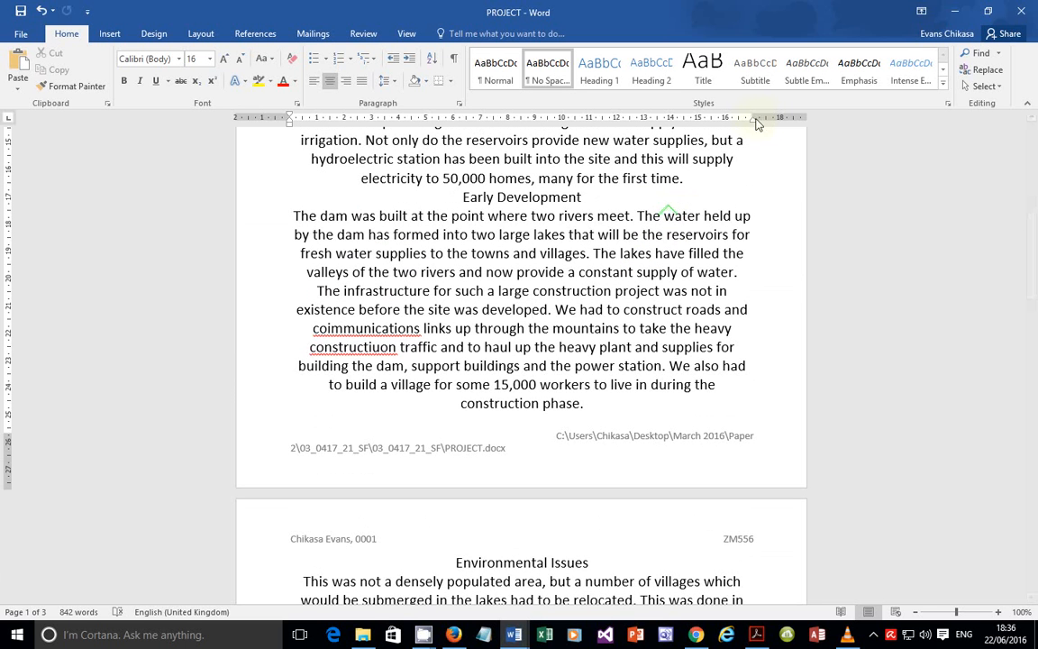
pyautogui.moveTo(754, 118); pyautogui.dragTo(754, 118)
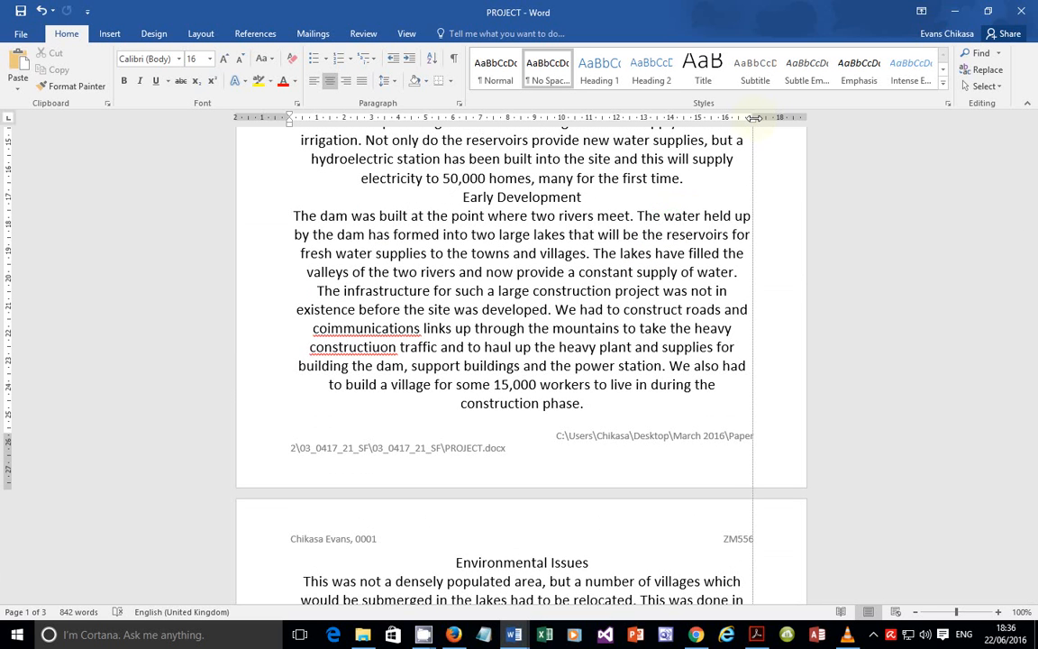
pyautogui.click(754, 118)
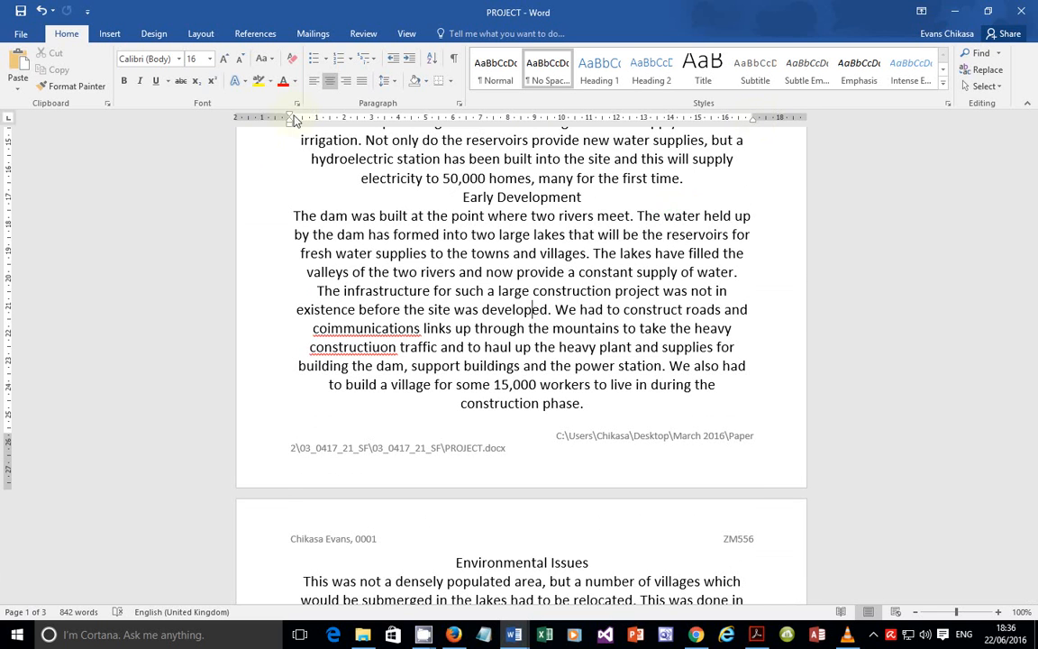
# Step: Press the ruler's left-indent marker without changing it, then switch to the question paper PDF
pyautogui.moveTo(290, 121); pyautogui.dragTo(290, 121)
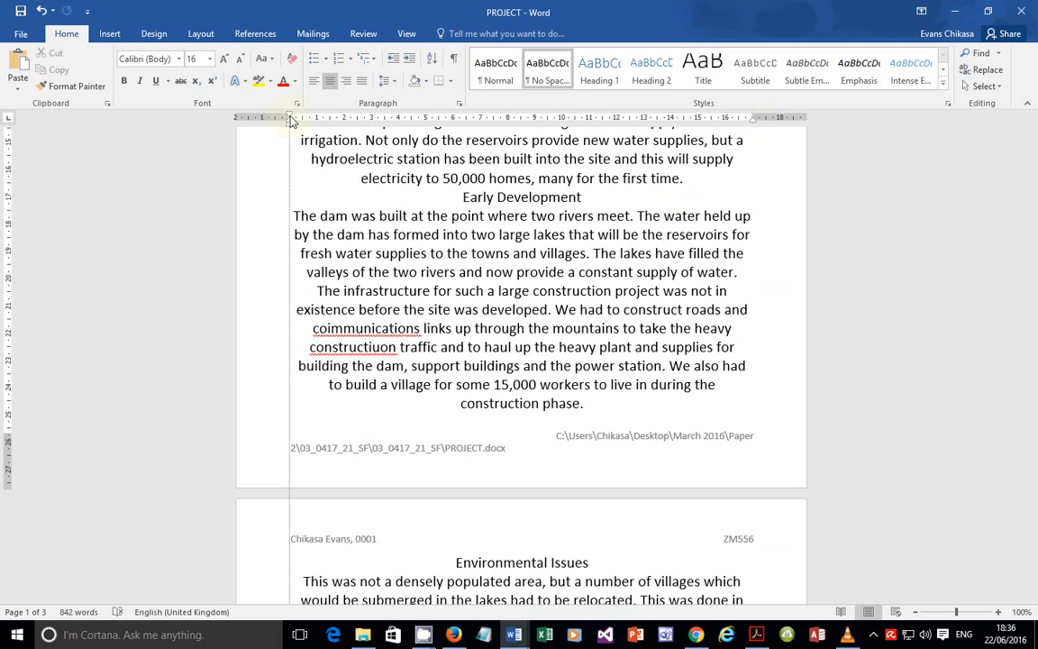
pyautogui.moveTo(290, 120); pyautogui.dragTo(288, 113)
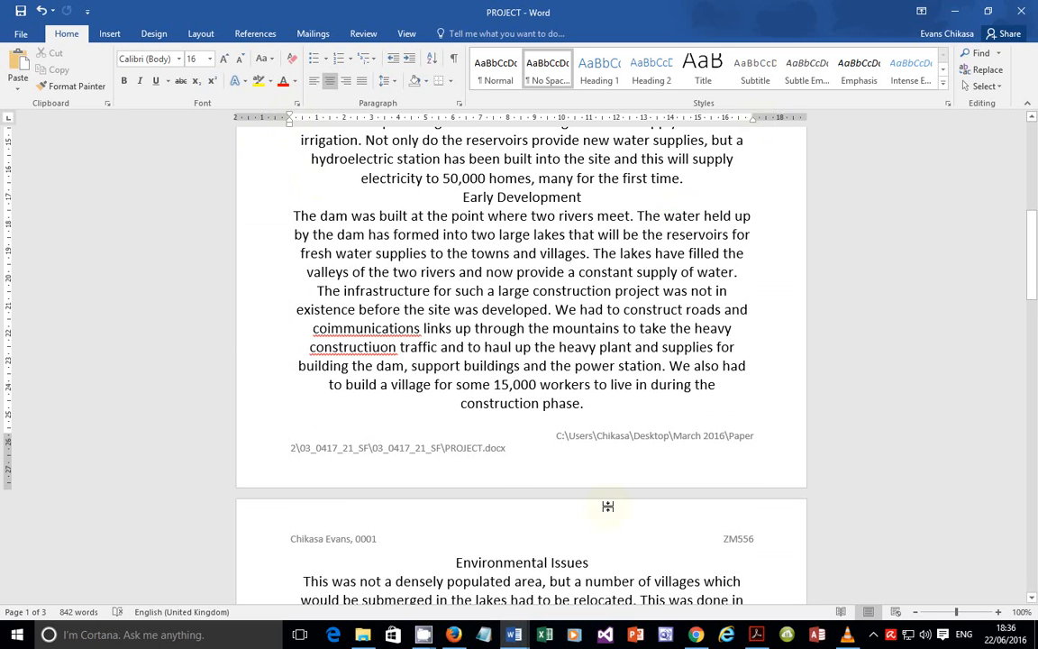
pyautogui.hotkey('alt', 'Tab')
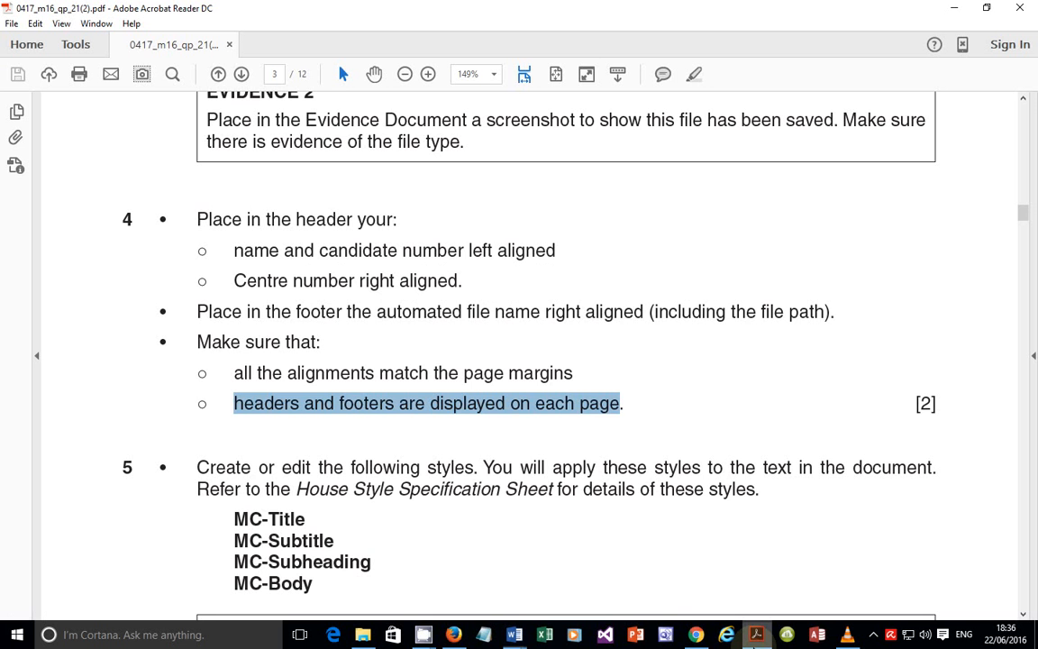
# Step: Highlight the MC-Title, MC-Subtitle, MC-Subheading and MC-Body style names in task 5
pyautogui.scroll(-5, 535, 390)
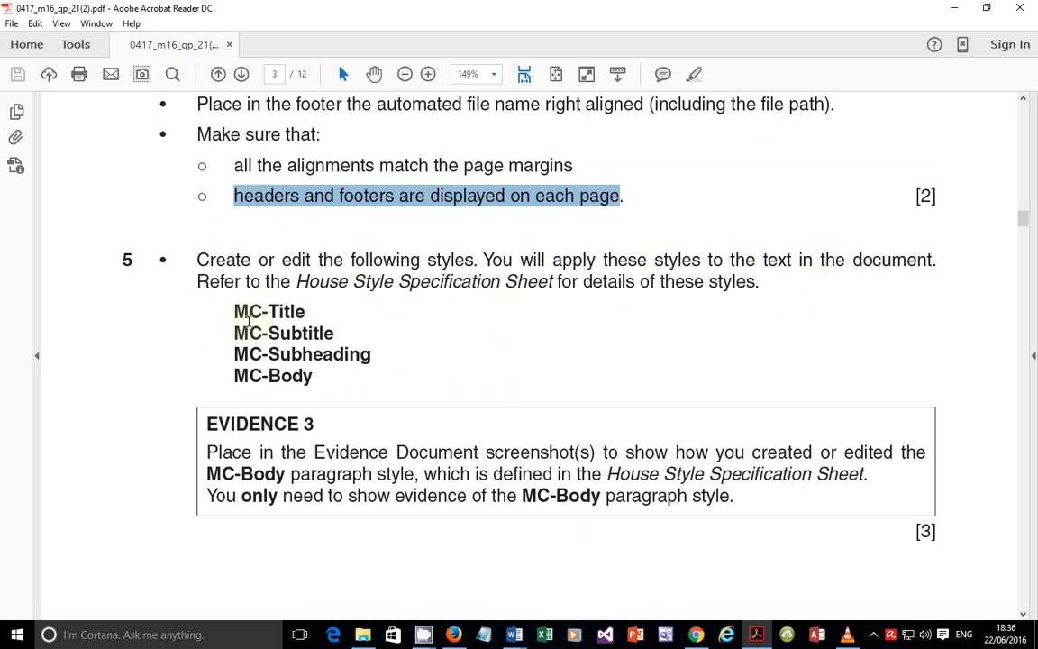
pyautogui.moveTo(236, 312); pyautogui.dragTo(291, 314)
pyautogui.moveTo(236, 333); pyautogui.dragTo(316, 334)
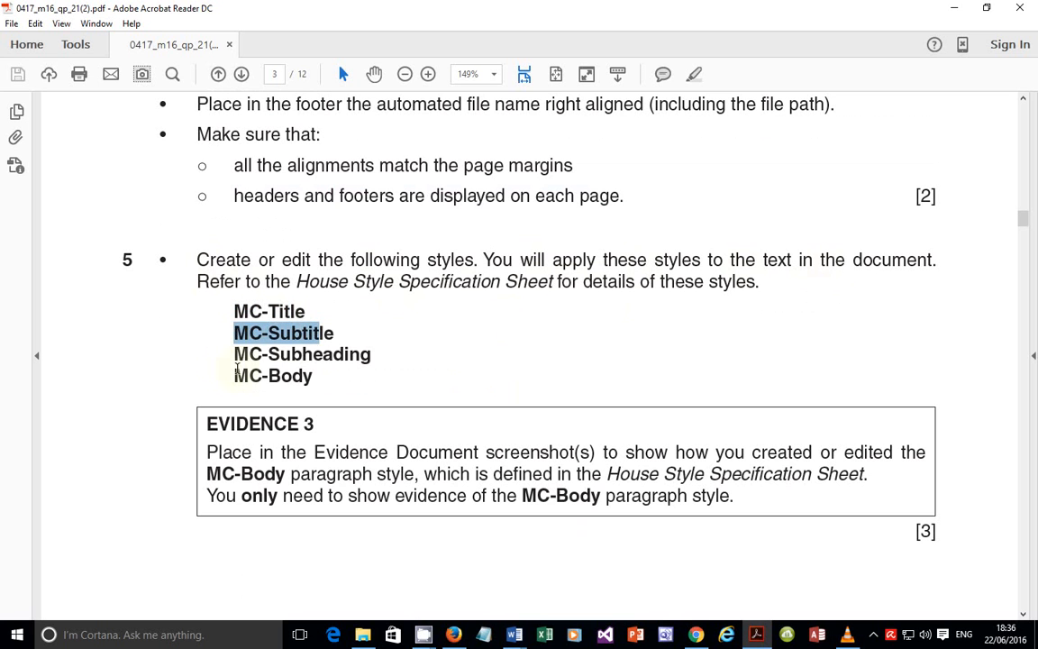
pyautogui.moveTo(236, 354); pyautogui.dragTo(322, 355)
pyautogui.moveTo(249, 376); pyautogui.dragTo(360, 391)
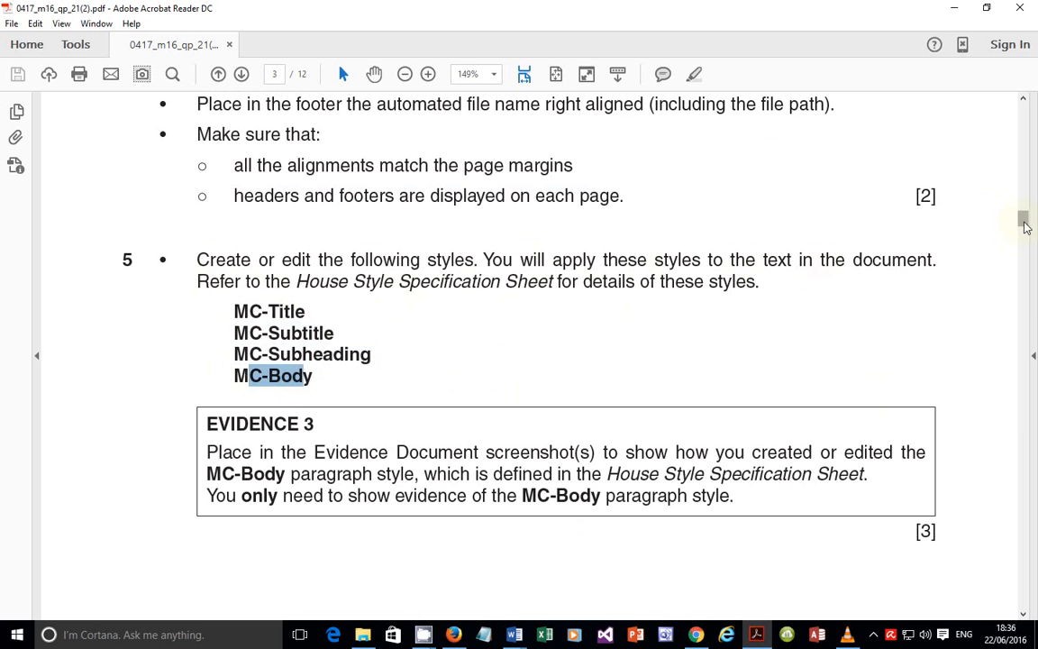
# Step: Scroll to the House Style Specification Sheet on page 2, then bring up the open Word documents
pyautogui.moveTo(1024, 227); pyautogui.dragTo(1026, 152)
pyautogui.scroll(-6, 628, 296)
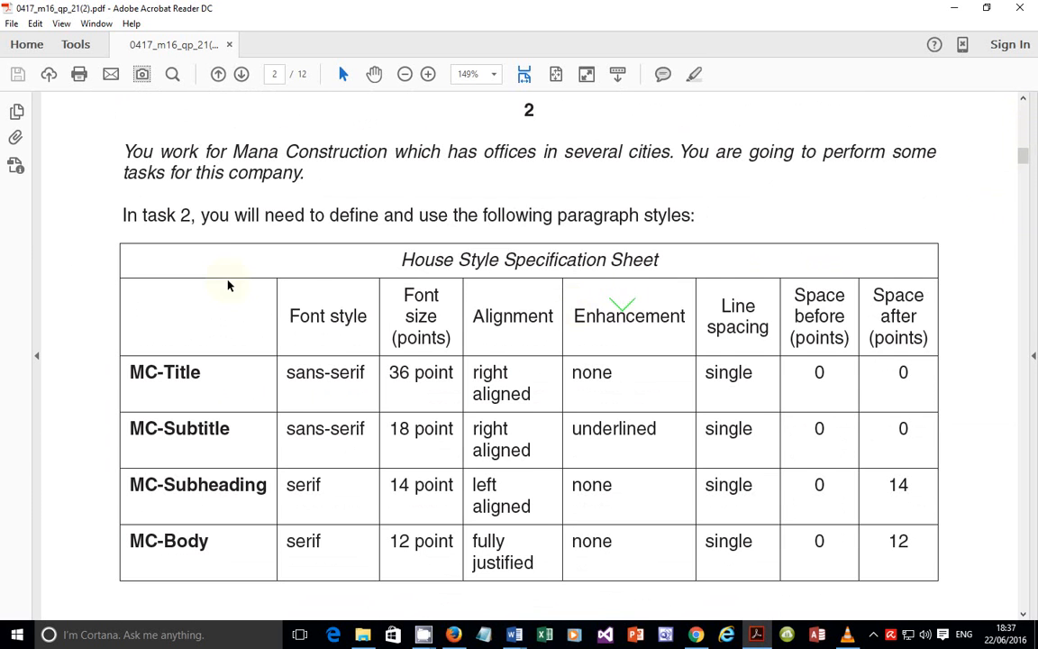
pyautogui.scroll(-1, 227, 282)
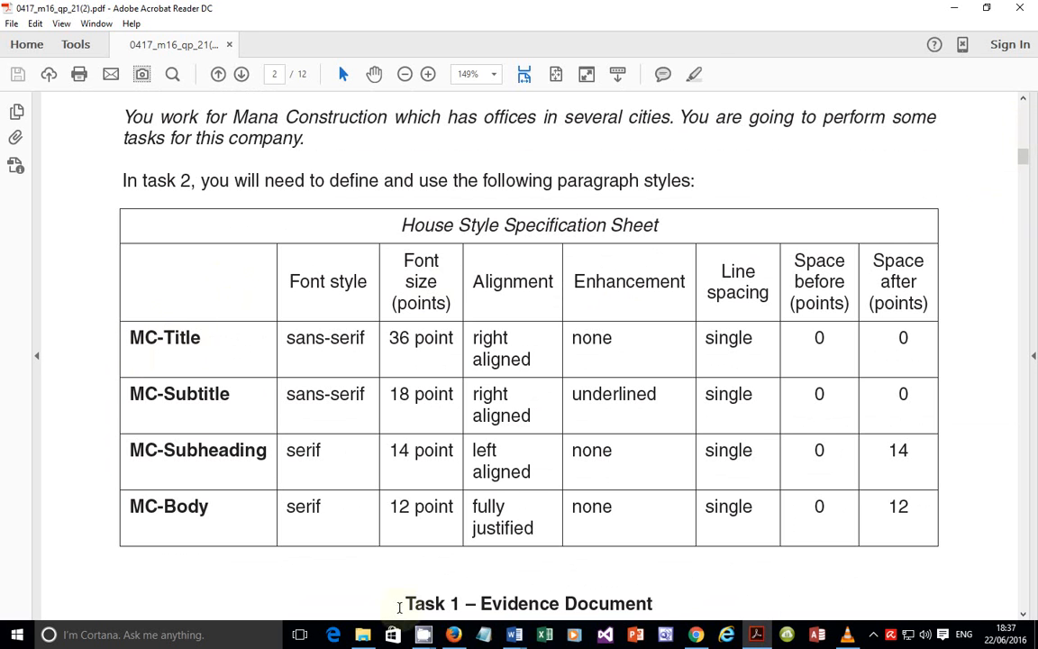
pyautogui.click(515, 634)
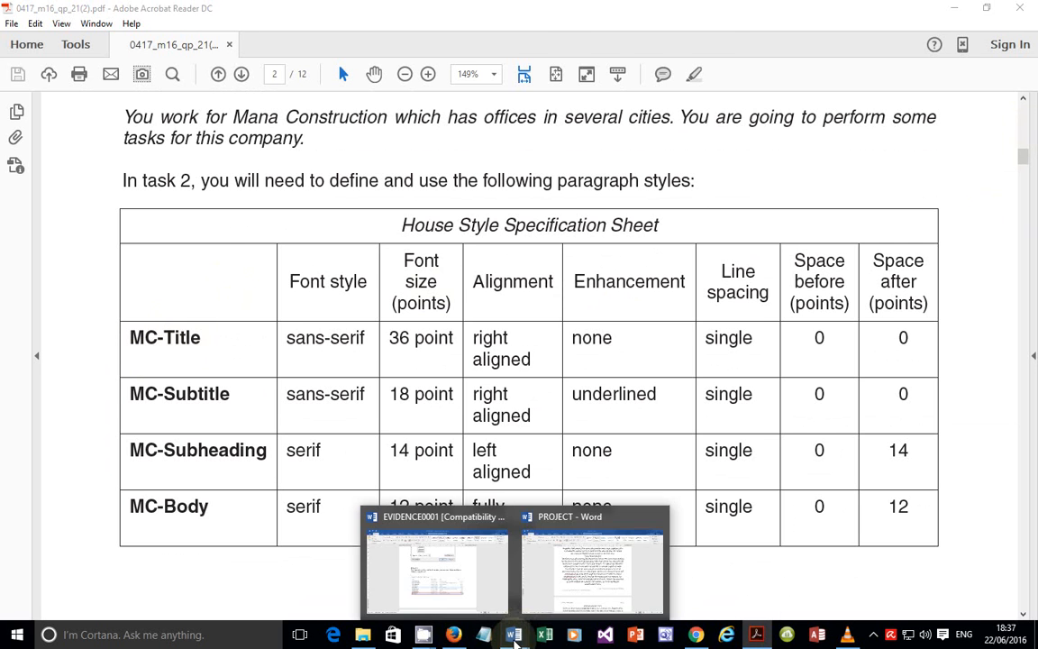
# Step: In the PROJECT newsletter, insert an empty line above the 'We are' opening paragraph
pyautogui.click(595, 573)
pyautogui.scroll(5, 848, 287)
pyautogui.moveTo(1029, 207); pyautogui.dragTo(1030, 175)
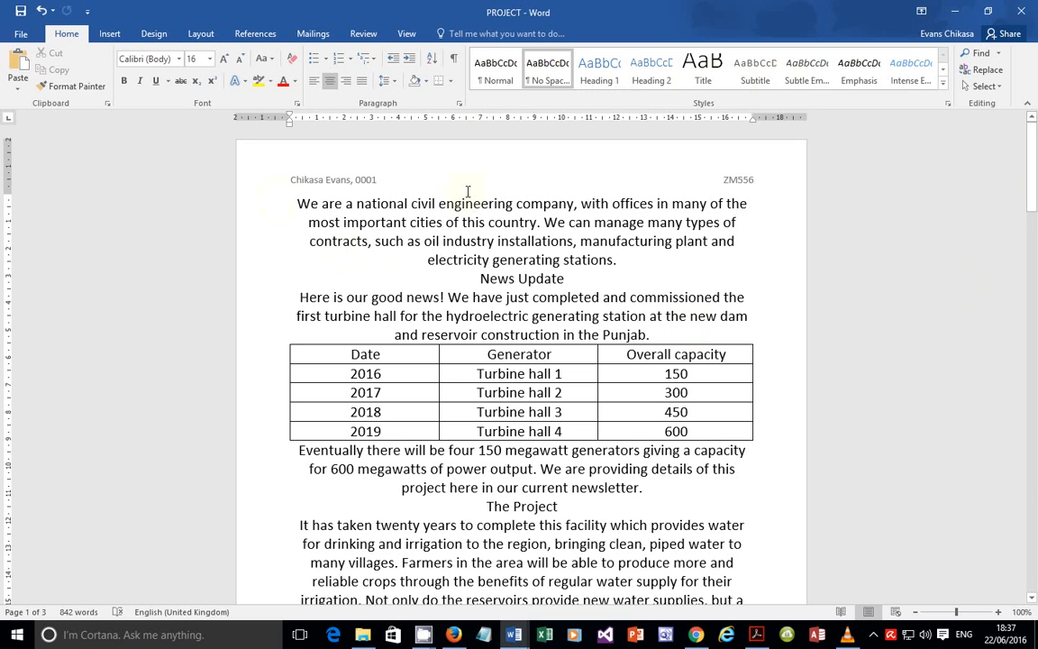
pyautogui.click(296, 204)
pyautogui.press('Return')
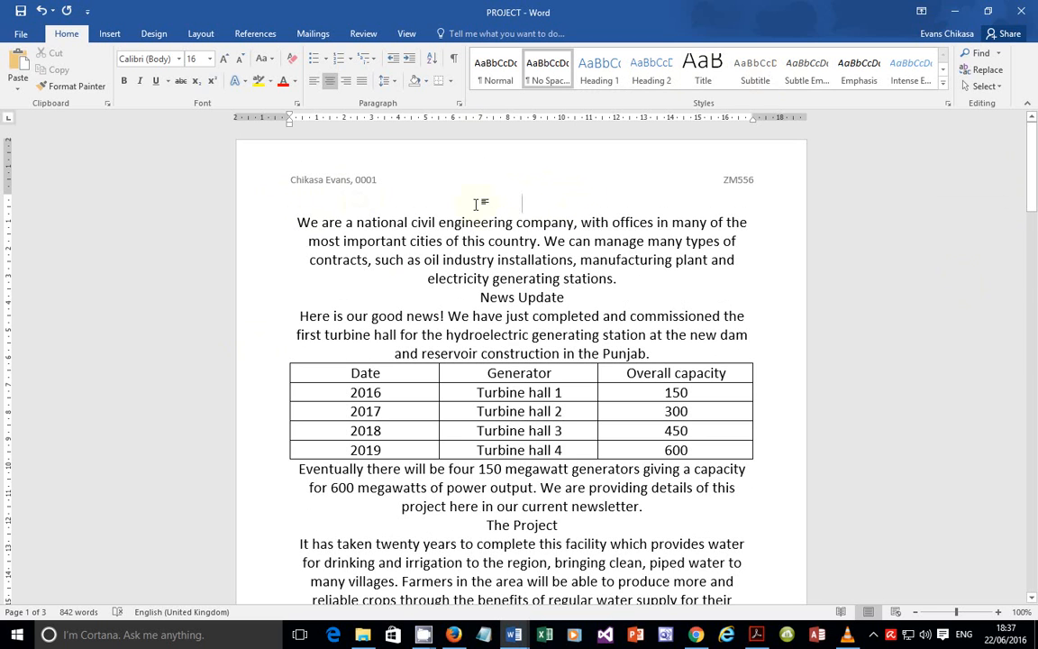
# Step: Try a built-in heading style on the empty line, then expand the full Styles gallery
pyautogui.moveTo(475, 204); pyautogui.dragTo(609, 203)
pyautogui.click(556, 201)
pyautogui.click(651, 72)
pyautogui.moveTo(419, 193); pyautogui.dragTo(558, 194)
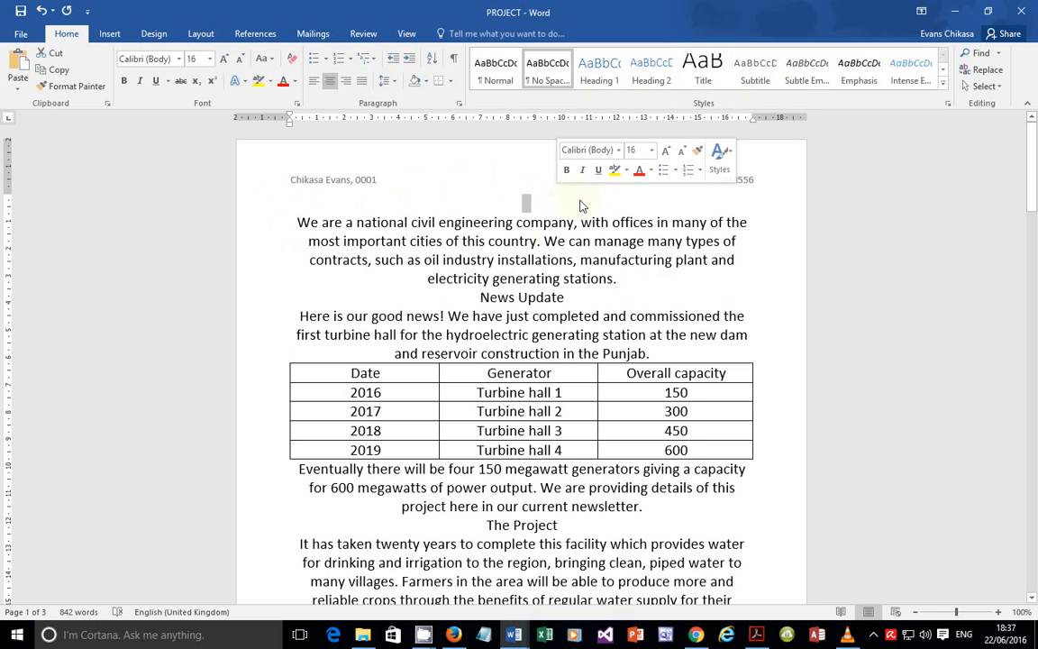
pyautogui.click(571, 204)
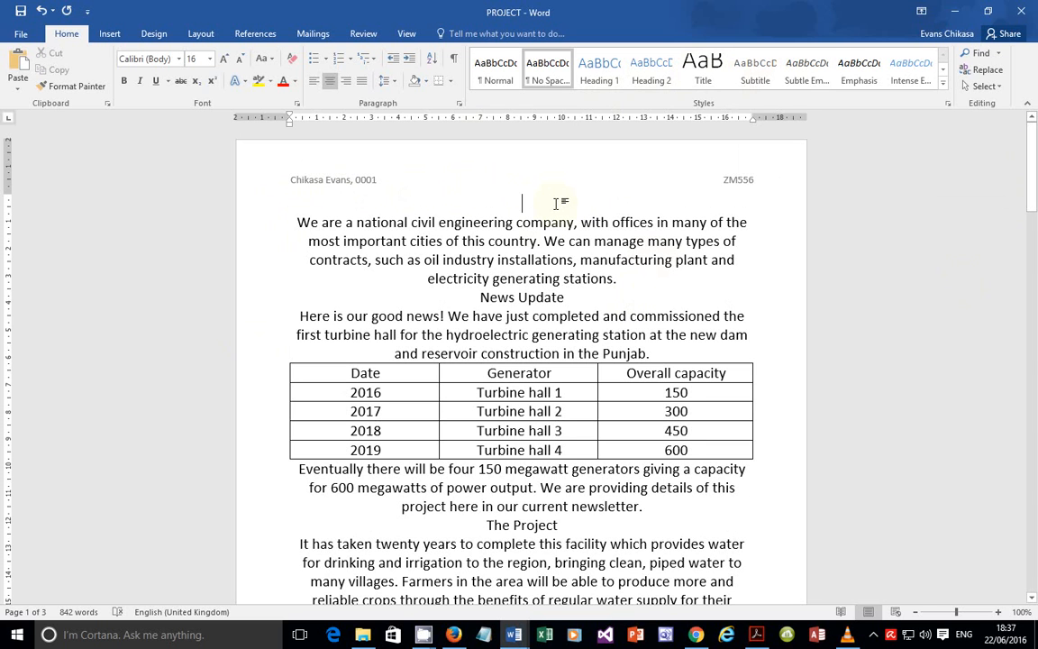
pyautogui.click(942, 82)
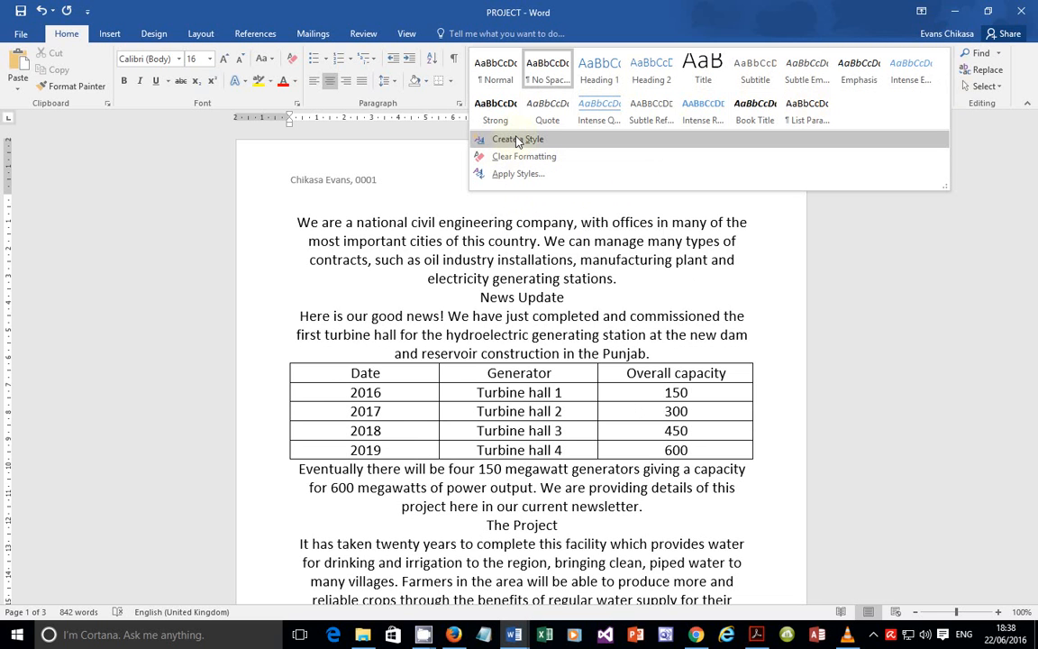
# Step: Create a new style from the empty line's formatting named MC-Title and check the specification PDF
pyautogui.click(518, 140)
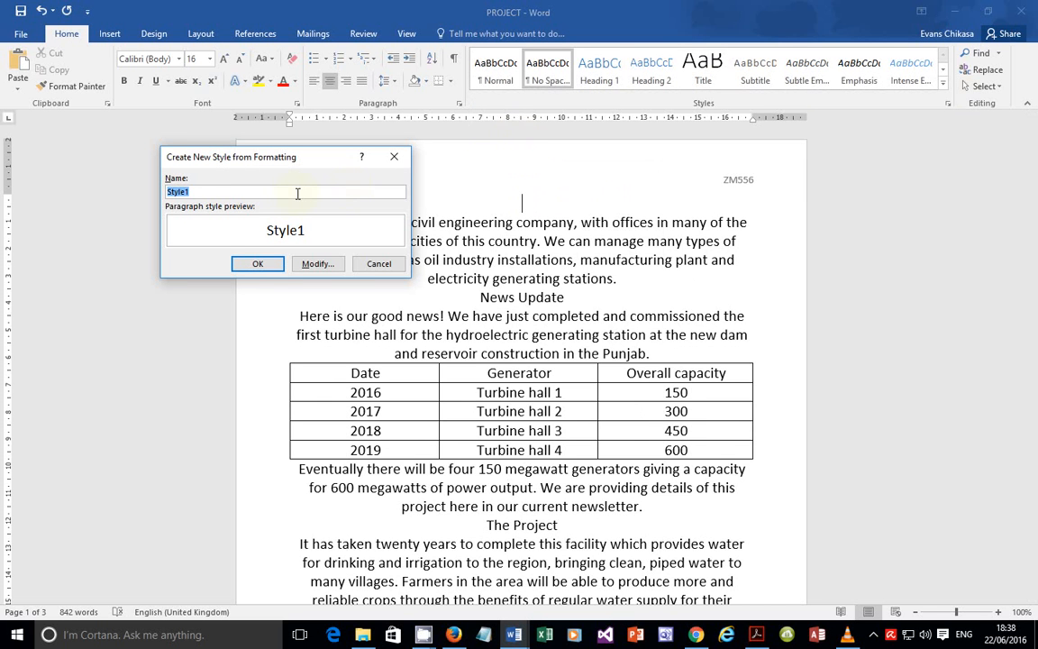
pyautogui.write('MC-Ti')
pyautogui.click(761, 638)
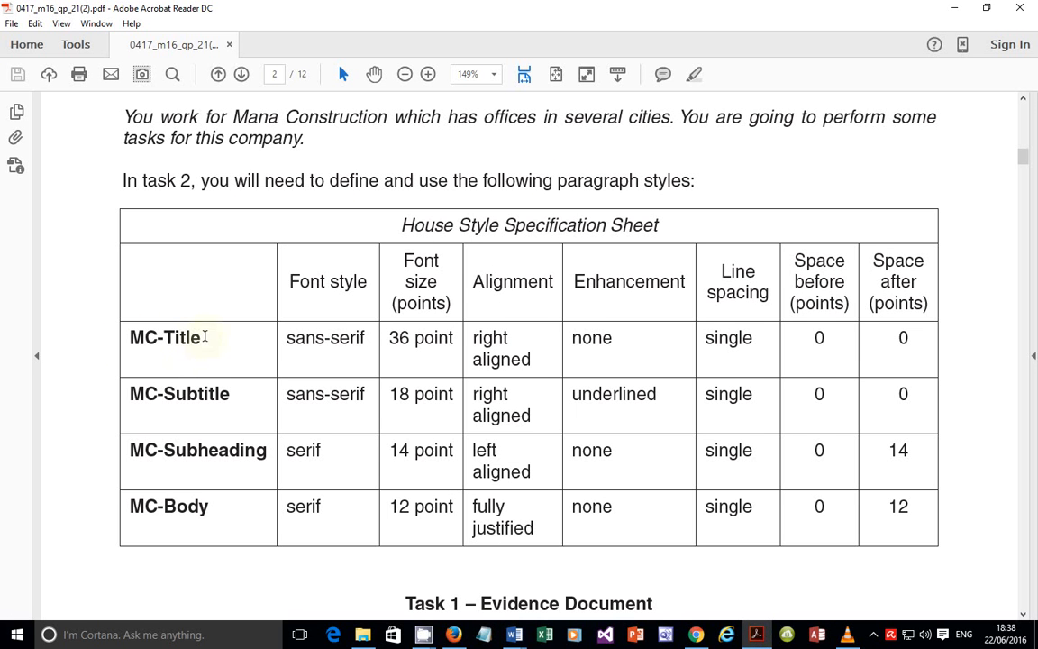
# Step: Highlight MC-Title's sans-serif font, 36 point size, right alignment and single spacing, then return to Word
pyautogui.moveTo(206, 336); pyautogui.dragTo(111, 335)
pyautogui.moveTo(285, 337); pyautogui.dragTo(461, 335)
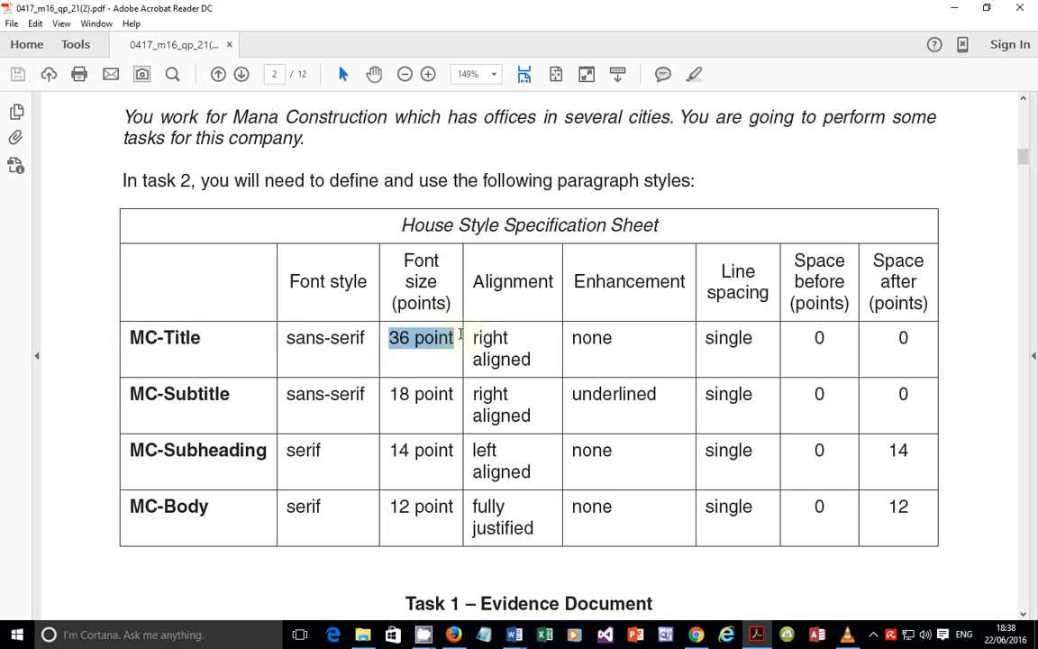
pyautogui.moveTo(471, 337); pyautogui.dragTo(631, 335)
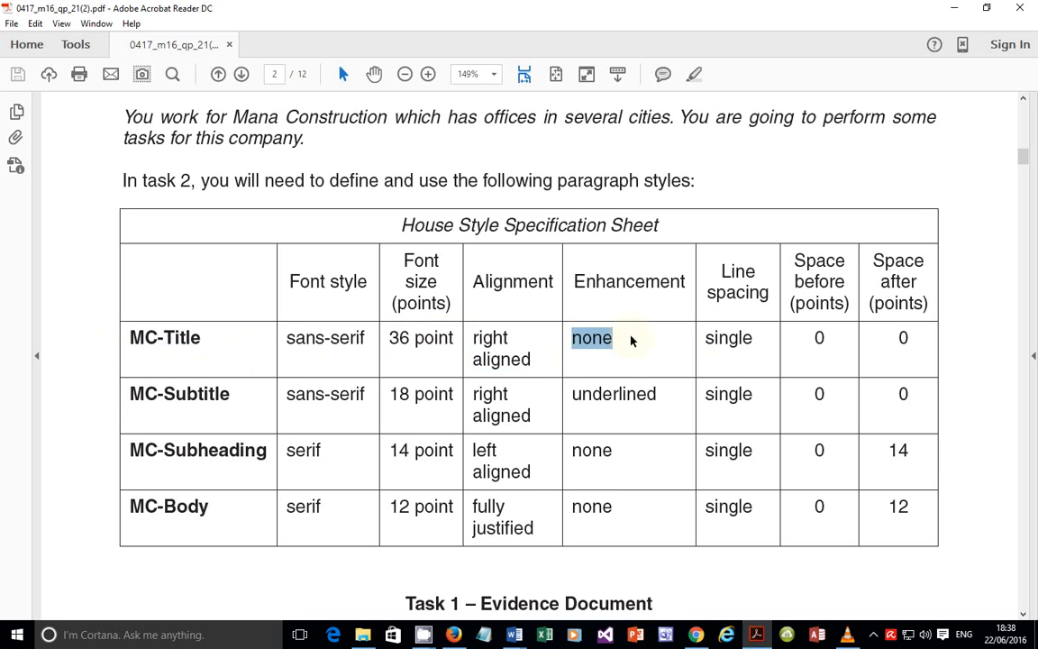
pyautogui.moveTo(707, 338); pyautogui.dragTo(786, 342)
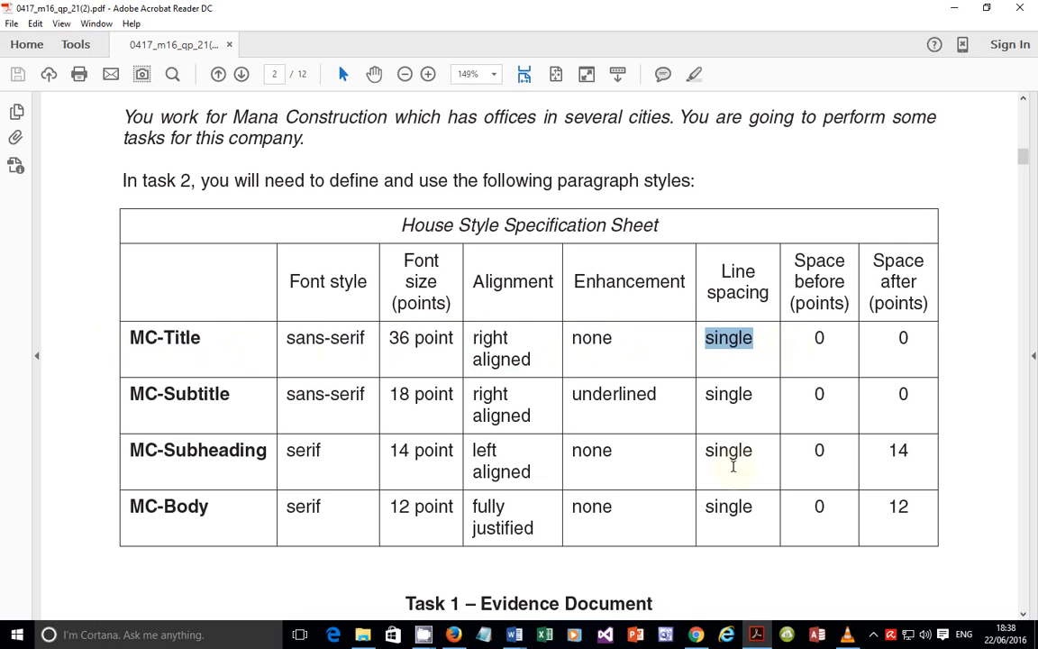
pyautogui.click(757, 636)
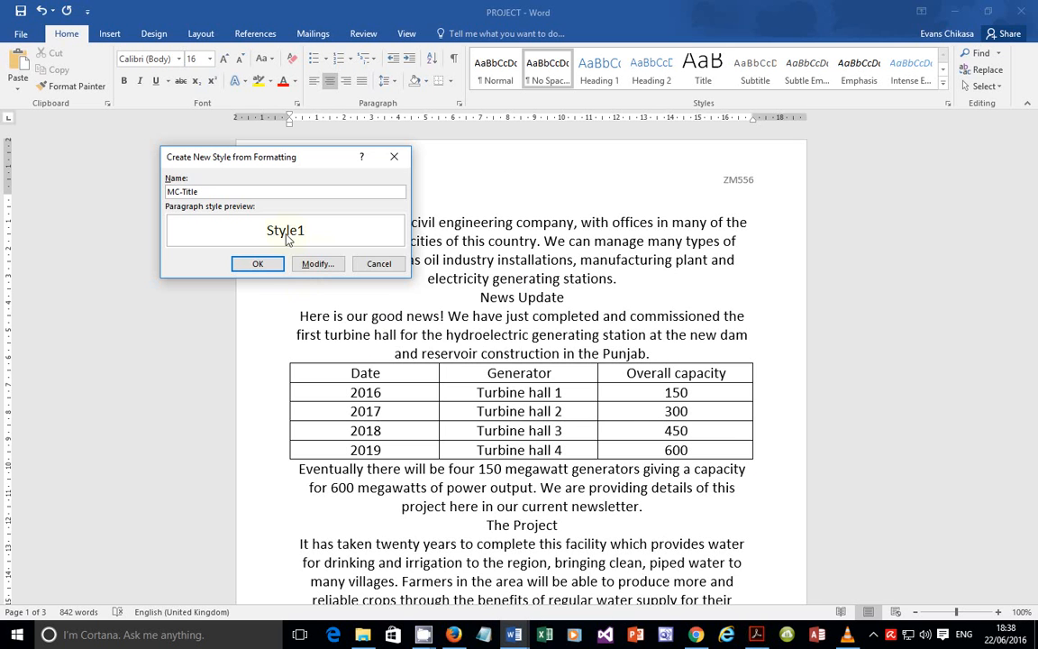
# Step: Modify MC-Title to 36 pt and right aligned, open its Paragraph settings, then compare with the PDF
pyautogui.click(317, 263)
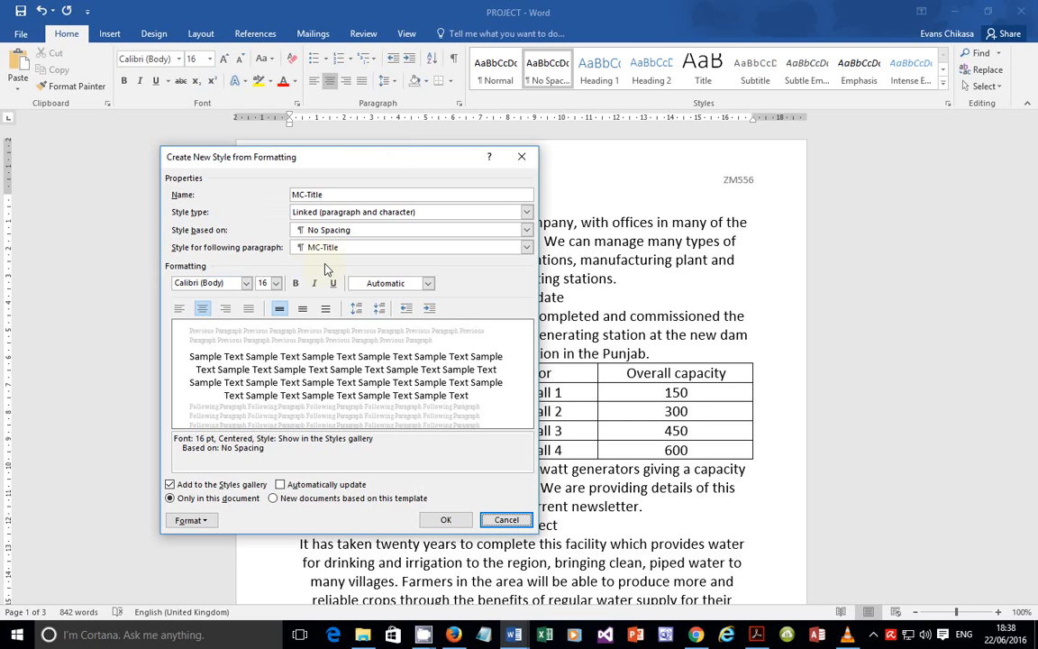
pyautogui.click(275, 283)
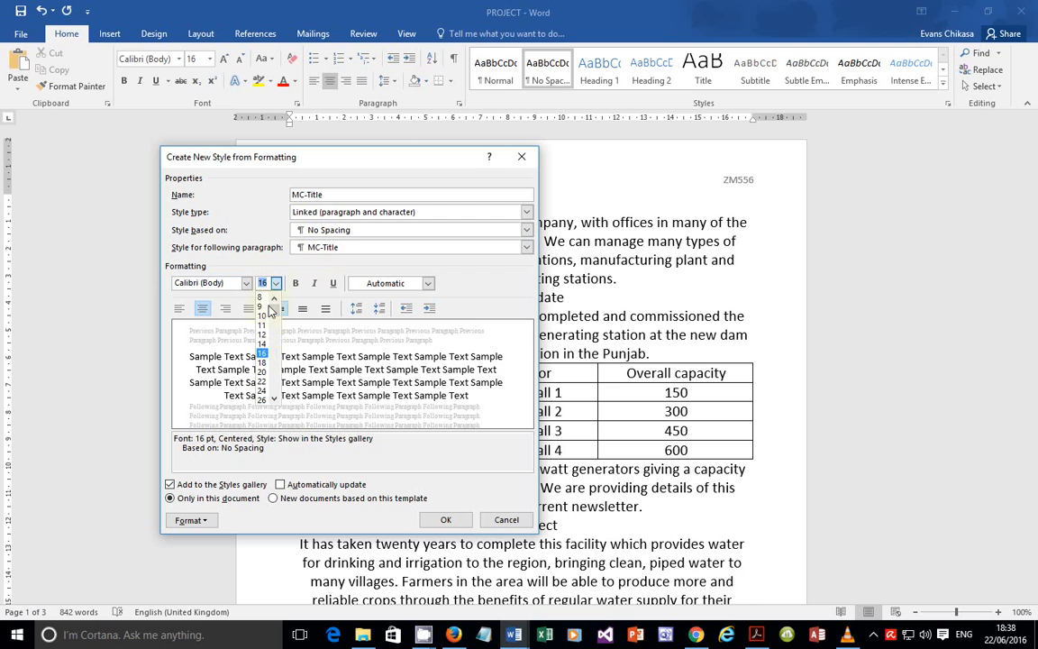
pyautogui.scroll(-1, 264, 387)
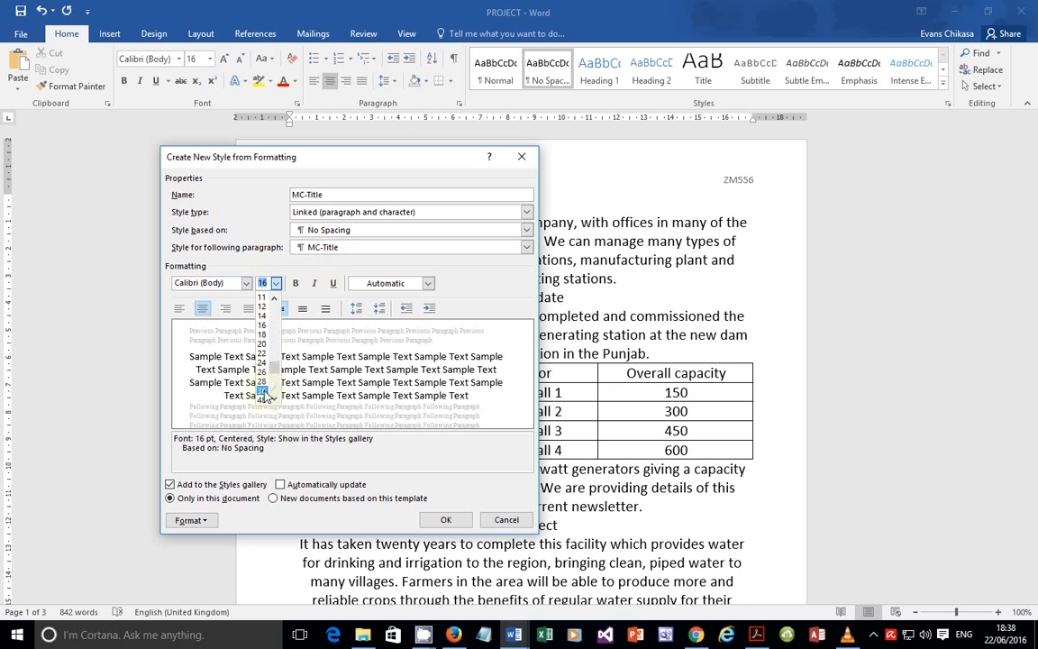
pyautogui.click(264, 392)
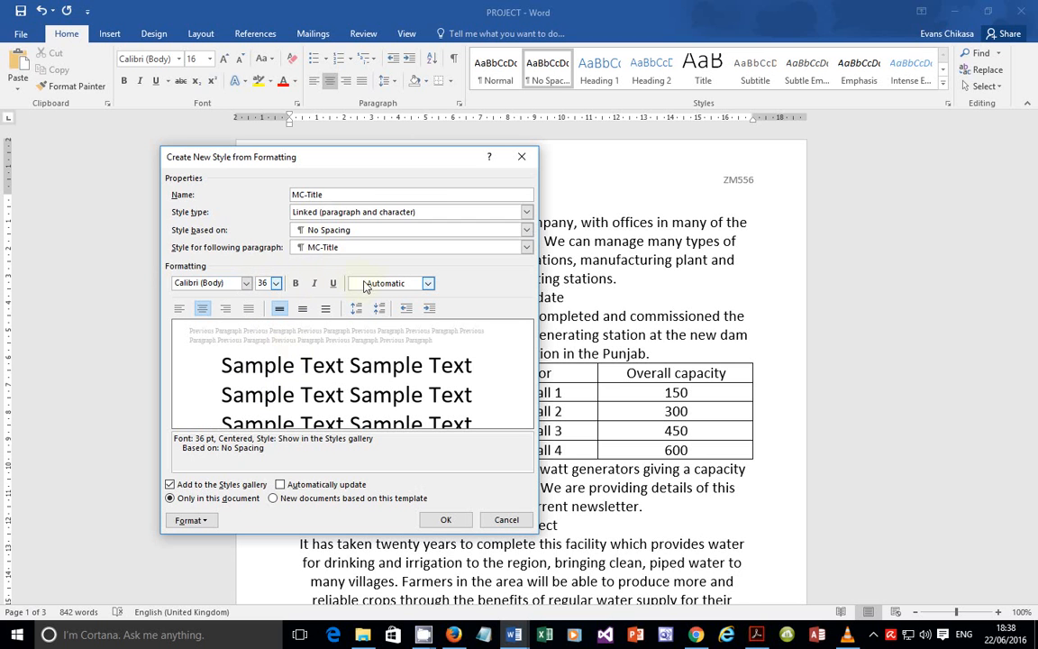
pyautogui.click(227, 310)
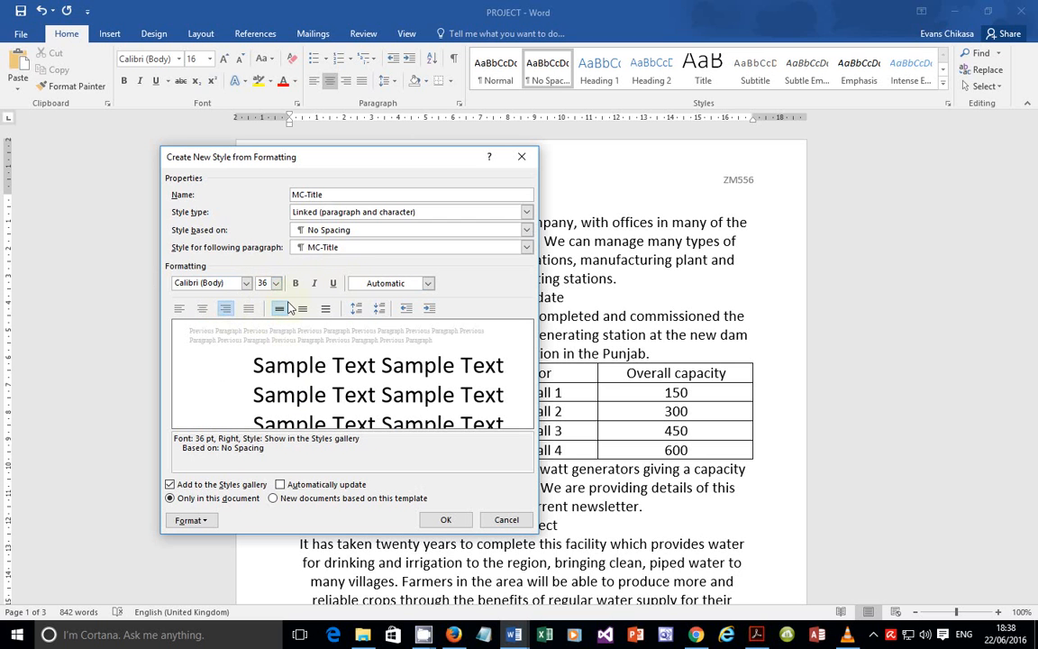
pyautogui.click(192, 520)
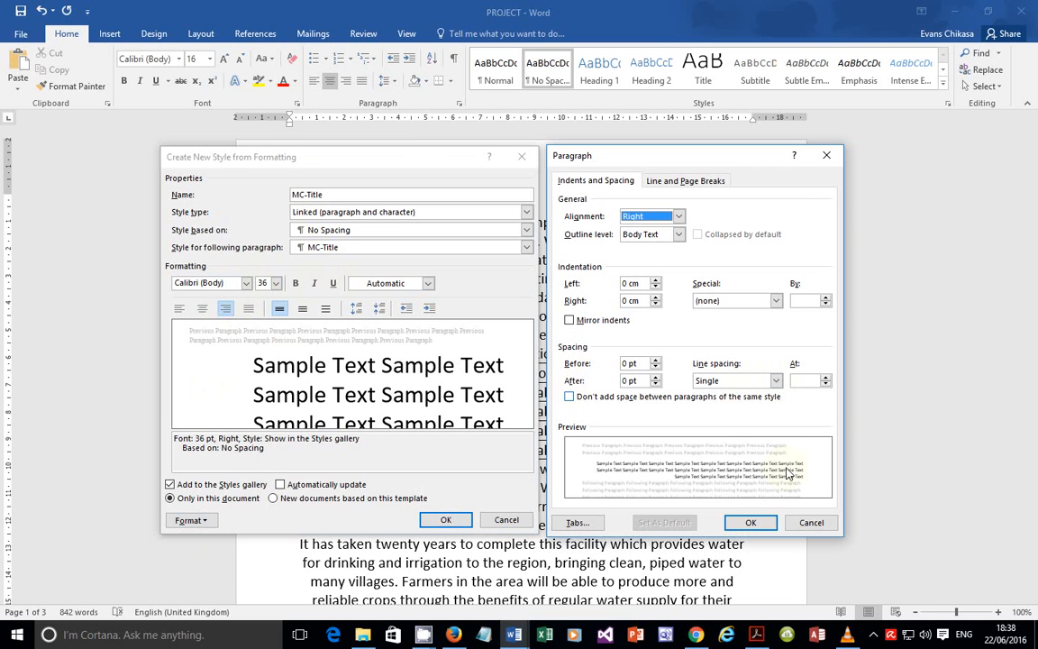
pyautogui.hotkey('alt', 'Tab')
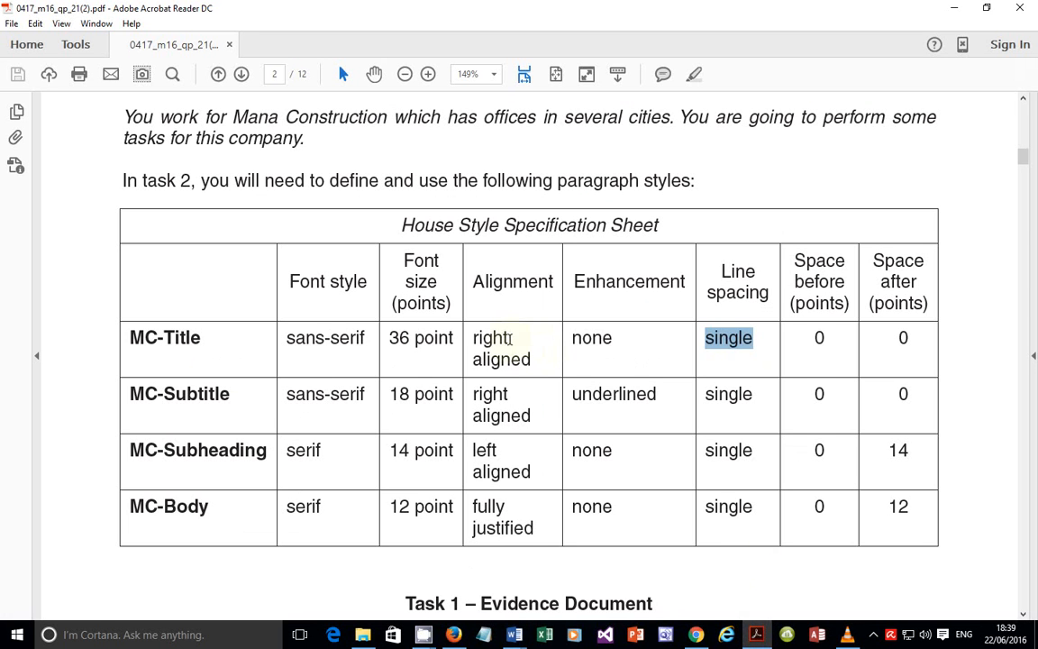
# Step: Clear the highlight on 'single' in the PDF and return to MC-Title's Paragraph settings in Word
pyautogui.click(302, 338)
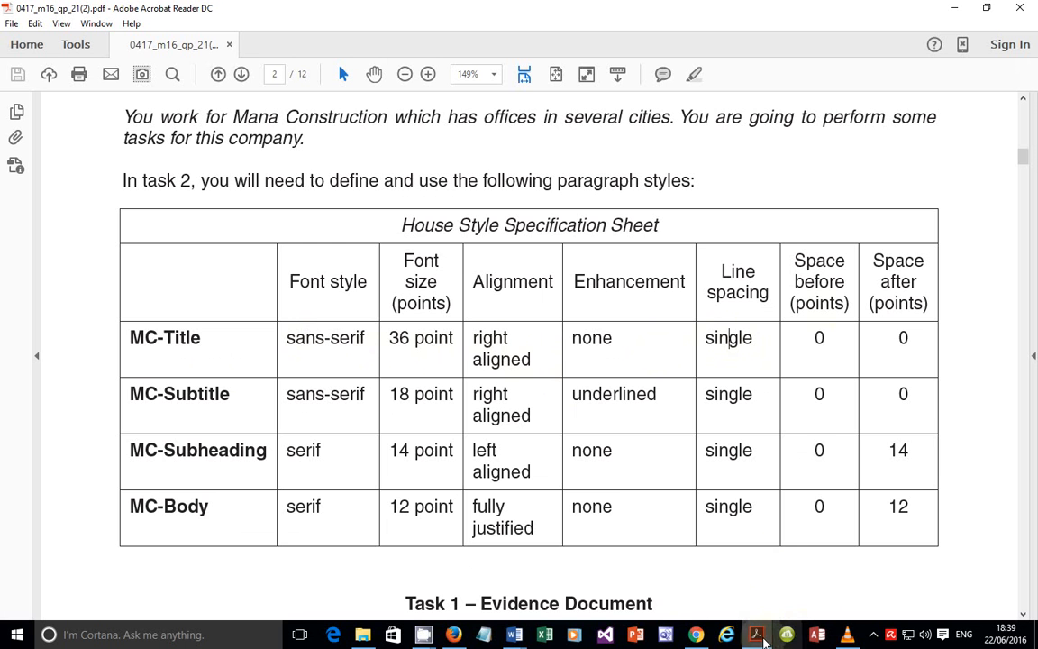
pyautogui.hotkey('alt', 'Tab')
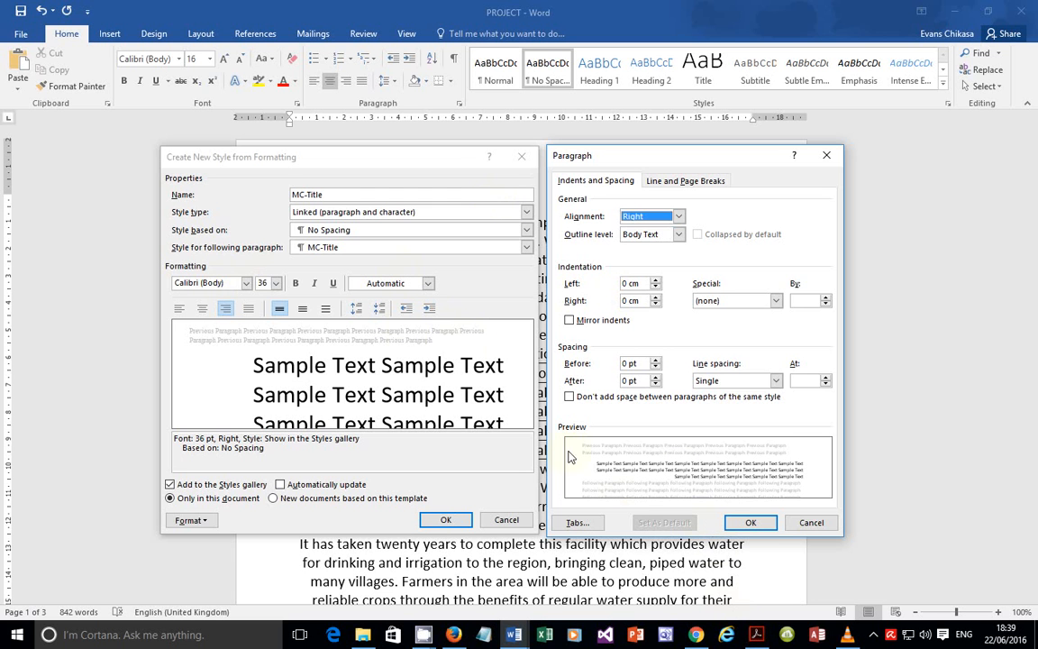
# Step: Save the MC-Title style (36 pt, right-aligned) and start creating another new style
pyautogui.click(747, 522)
pyautogui.click(447, 521)
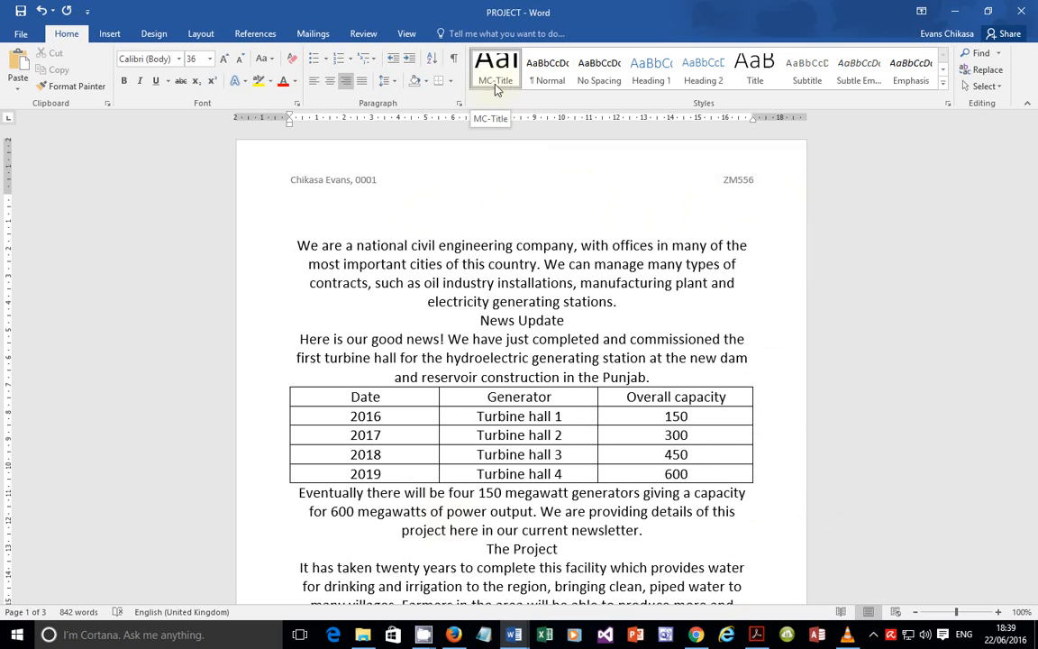
pyautogui.click(942, 83)
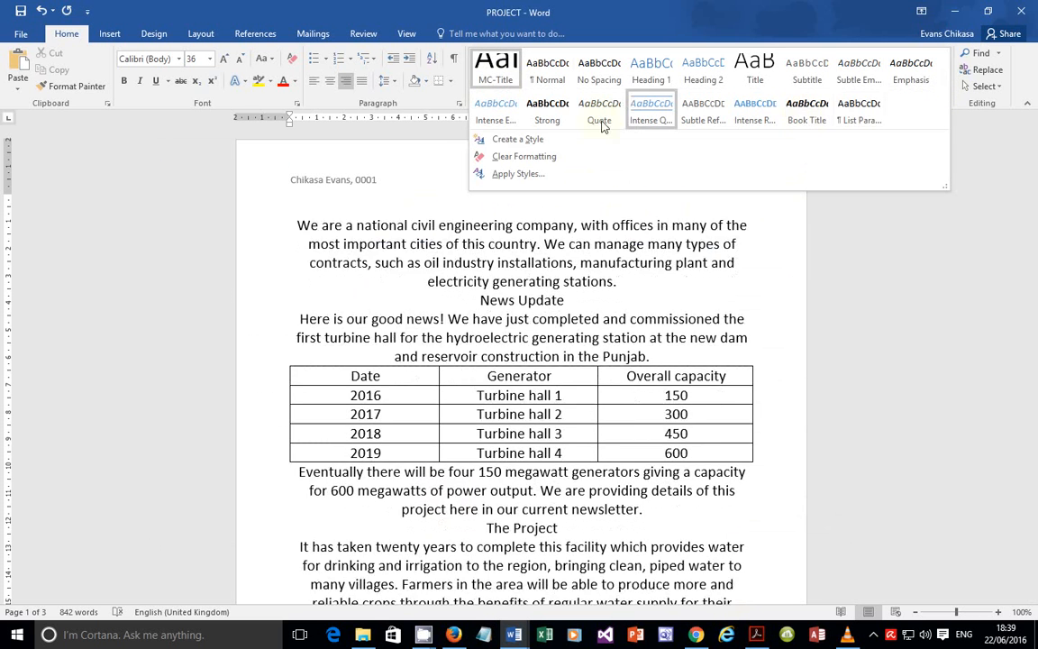
pyautogui.click(487, 138)
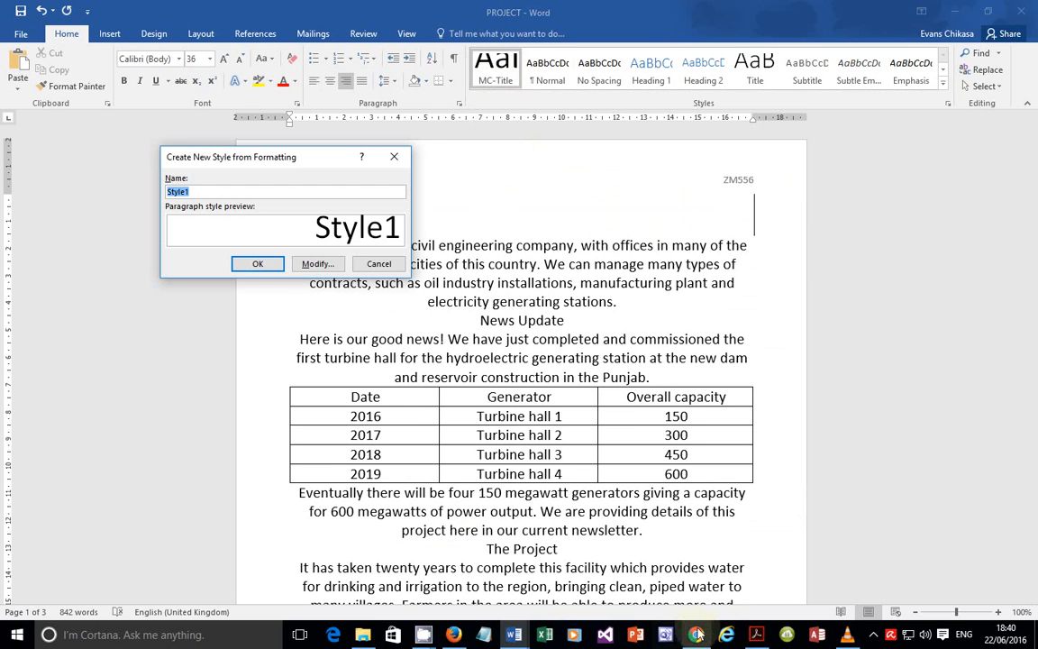
# Step: Name the new style MC-Subtitle, copying the name from the spec sheet PDF
pyautogui.click(756, 635)
pyautogui.moveTo(130, 396); pyautogui.dragTo(238, 405)
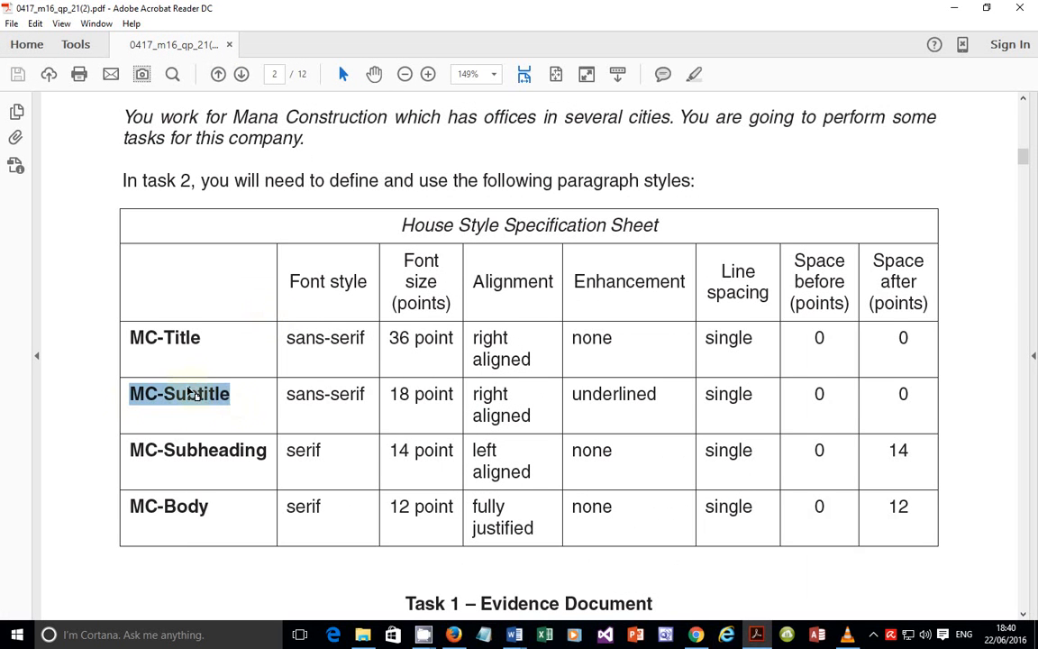
pyautogui.rightClick(207, 393)
pyautogui.click(229, 403)
pyautogui.hotkey('alt', 'Tab')
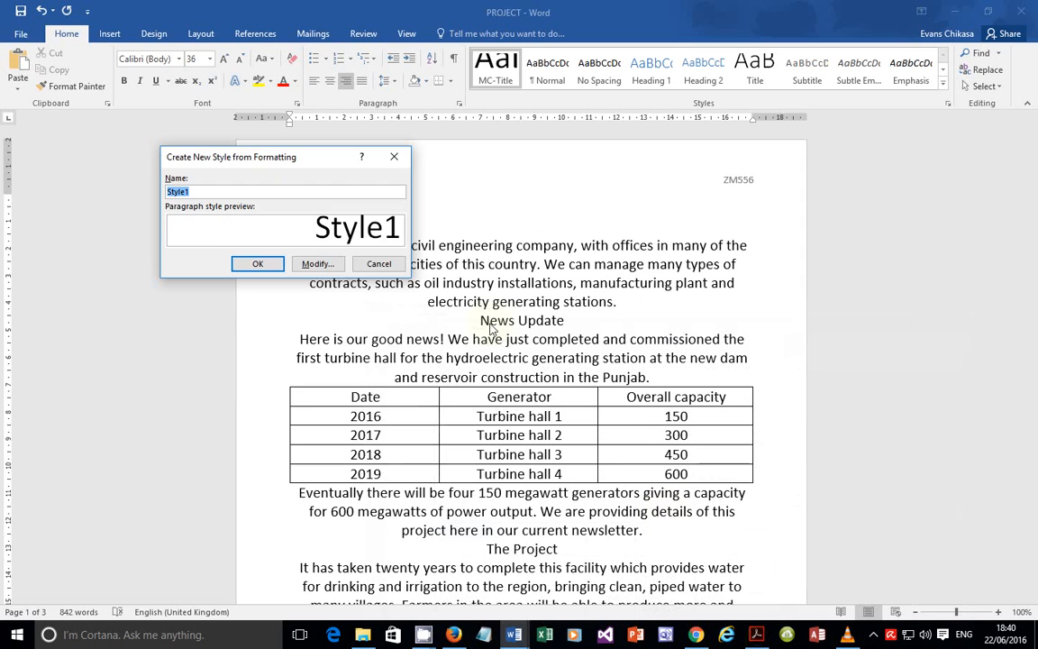
pyautogui.click(317, 263)
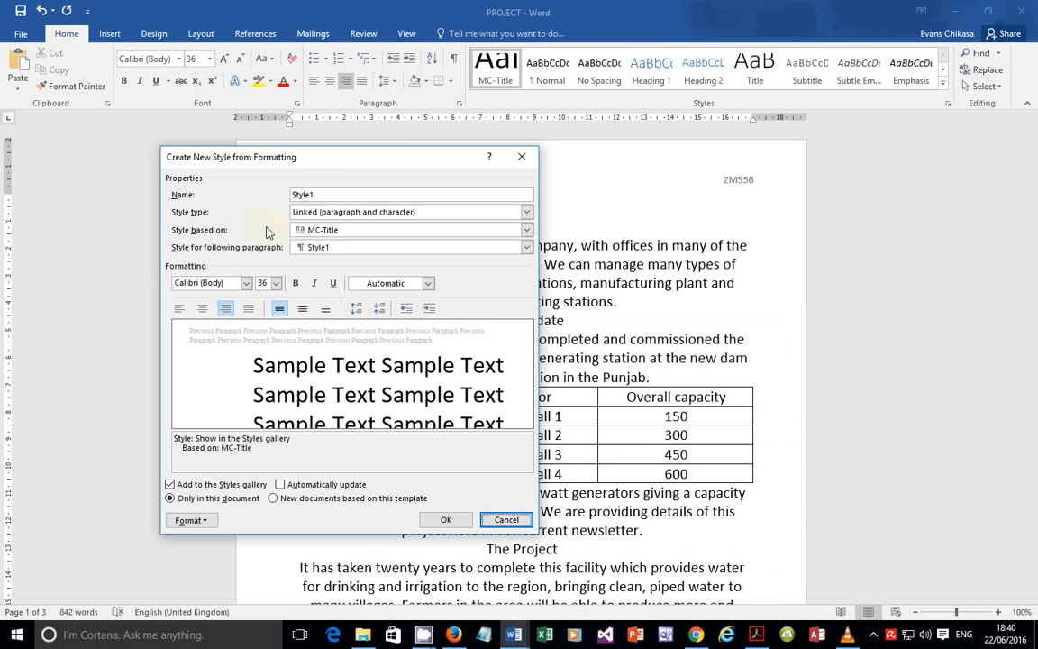
pyautogui.click(318, 193)
pyautogui.doubleClick(318, 193)
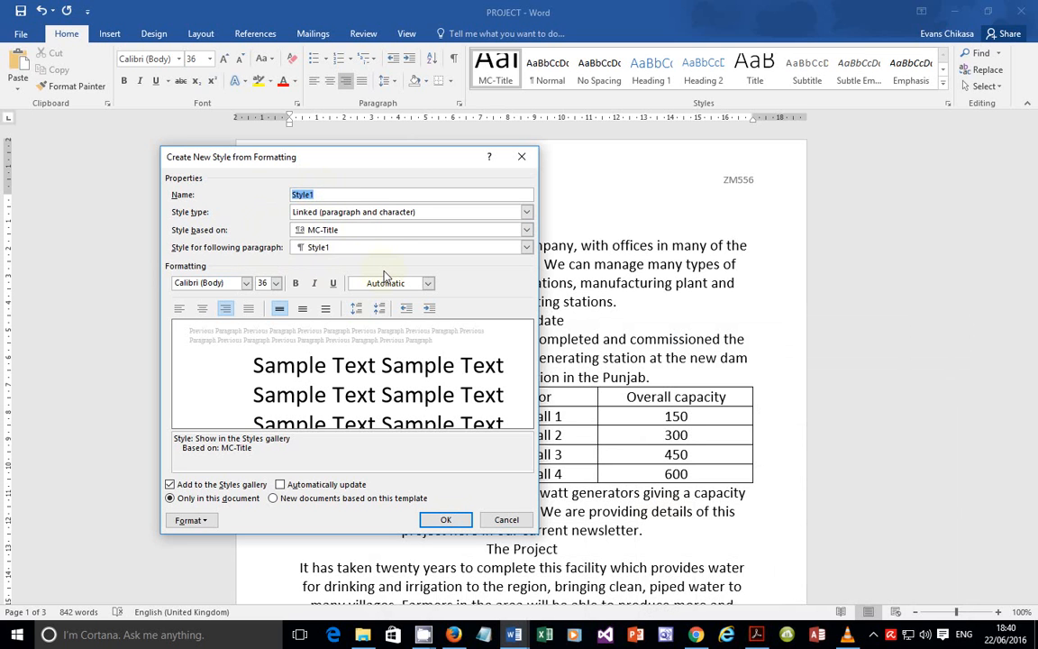
pyautogui.write('MC-Subtitle')
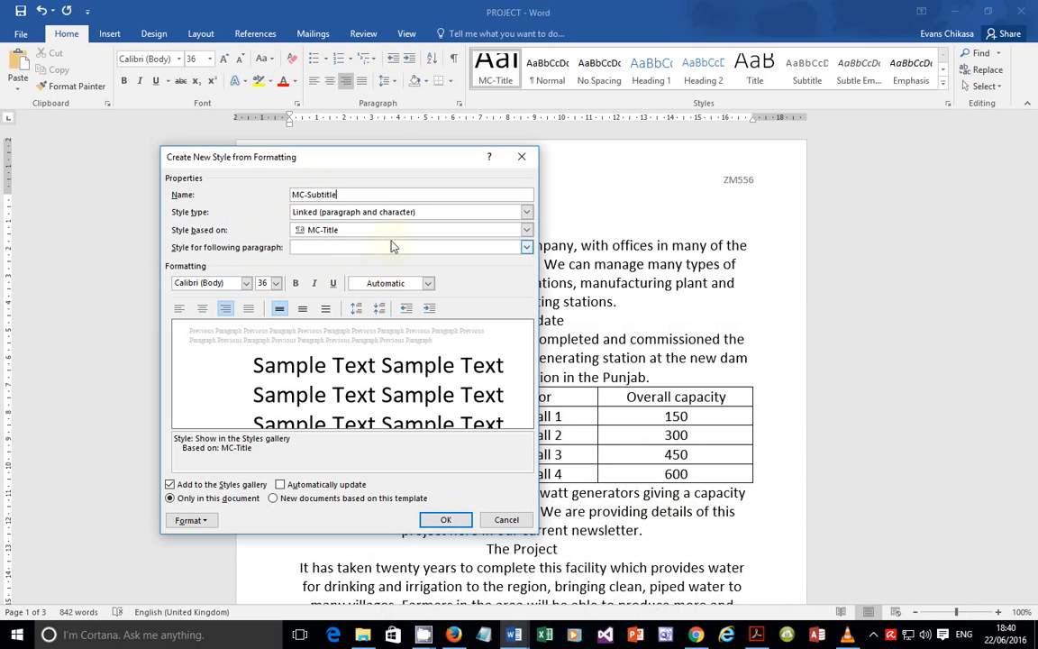
# Step: Set MC-Subtitle to 18 pt, left-aligned and underlined
pyautogui.click(275, 283)
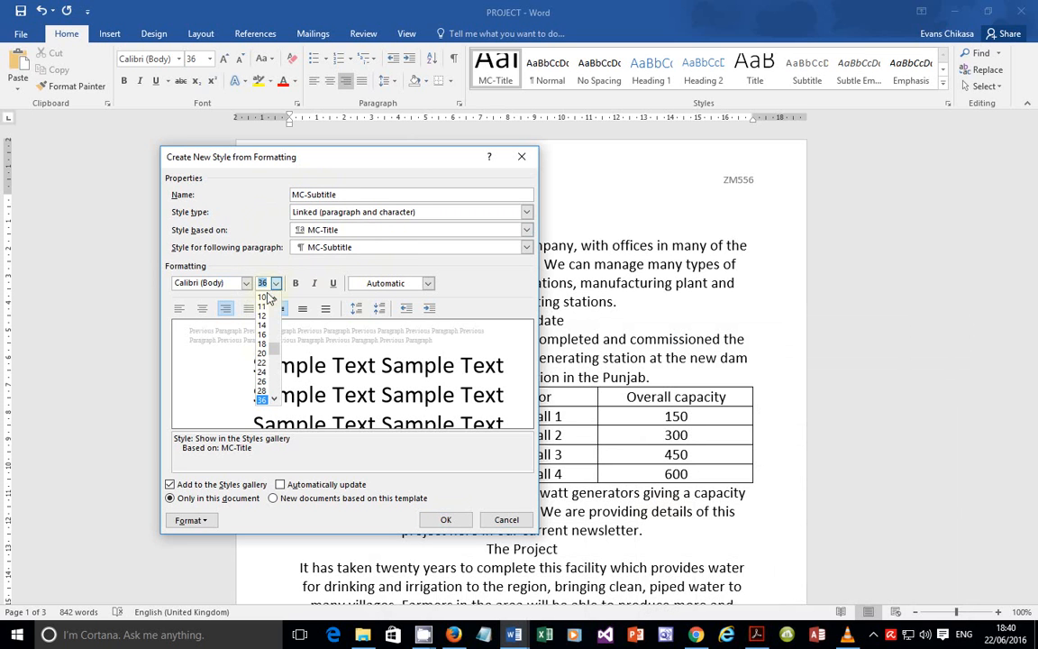
pyautogui.click(262, 344)
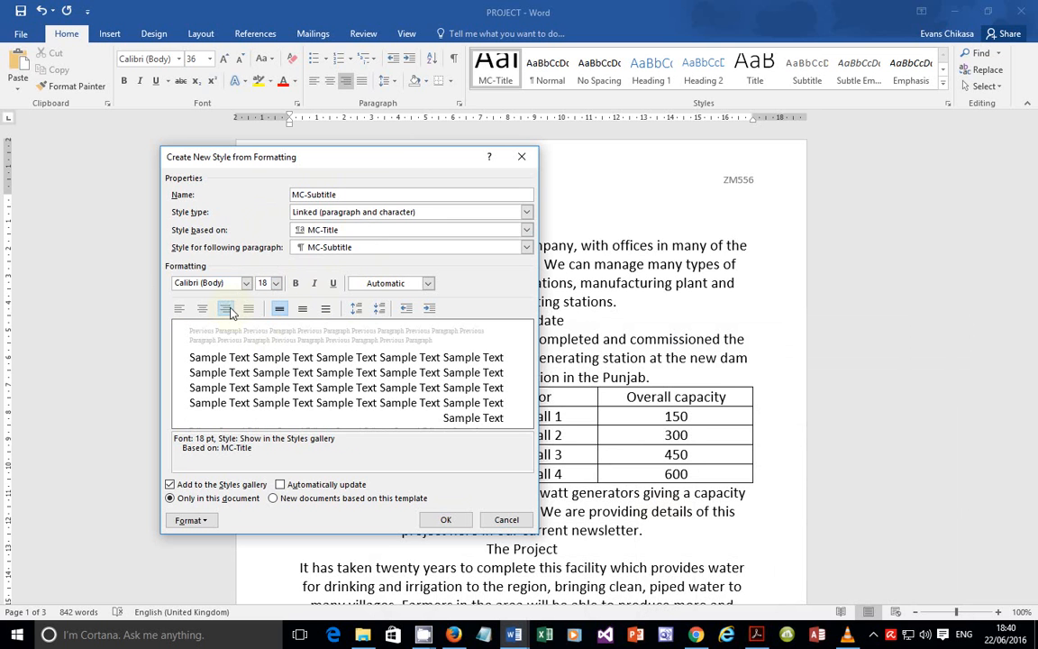
pyautogui.click(227, 309)
pyautogui.click(333, 284)
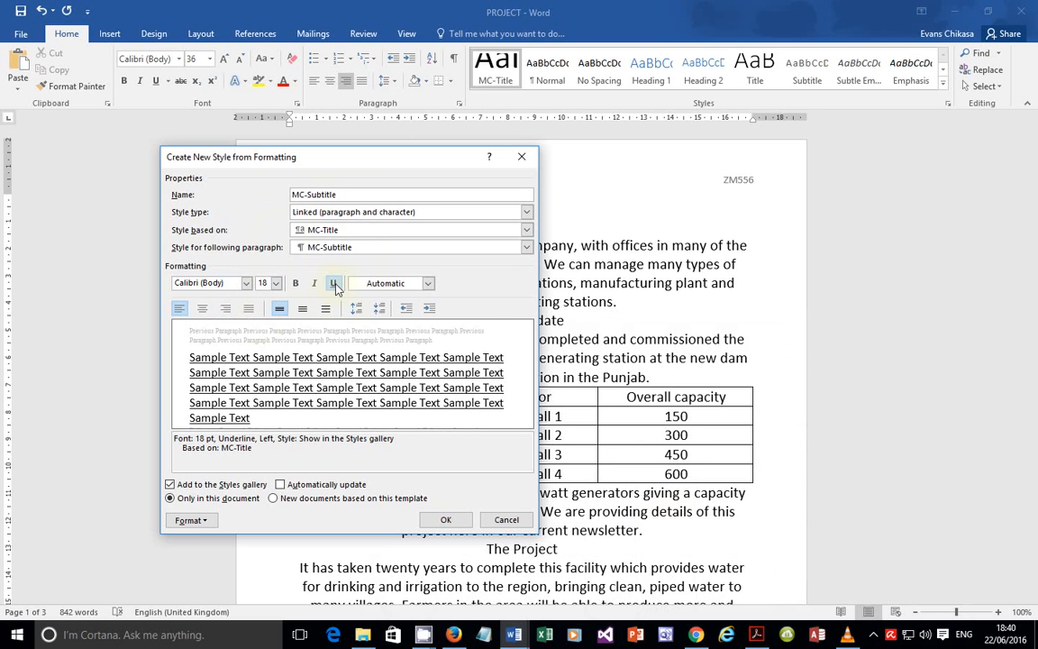
pyautogui.click(191, 520)
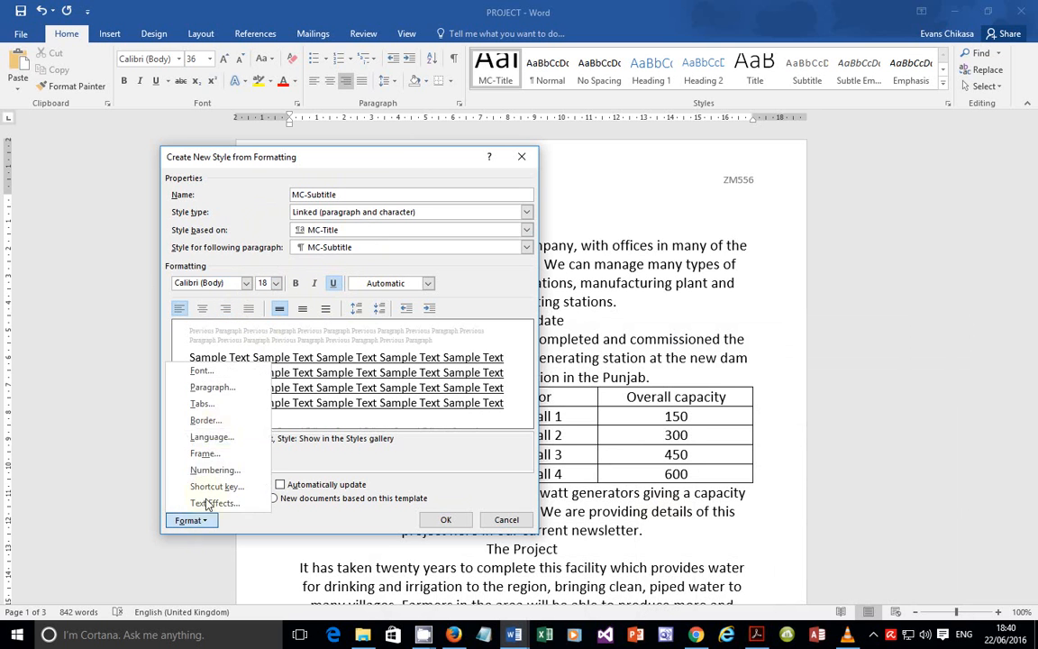
# Step: Highlight MC-Subtitle's font, size, right alignment, underline and single spacing in the spec sheet
pyautogui.click(213, 388)
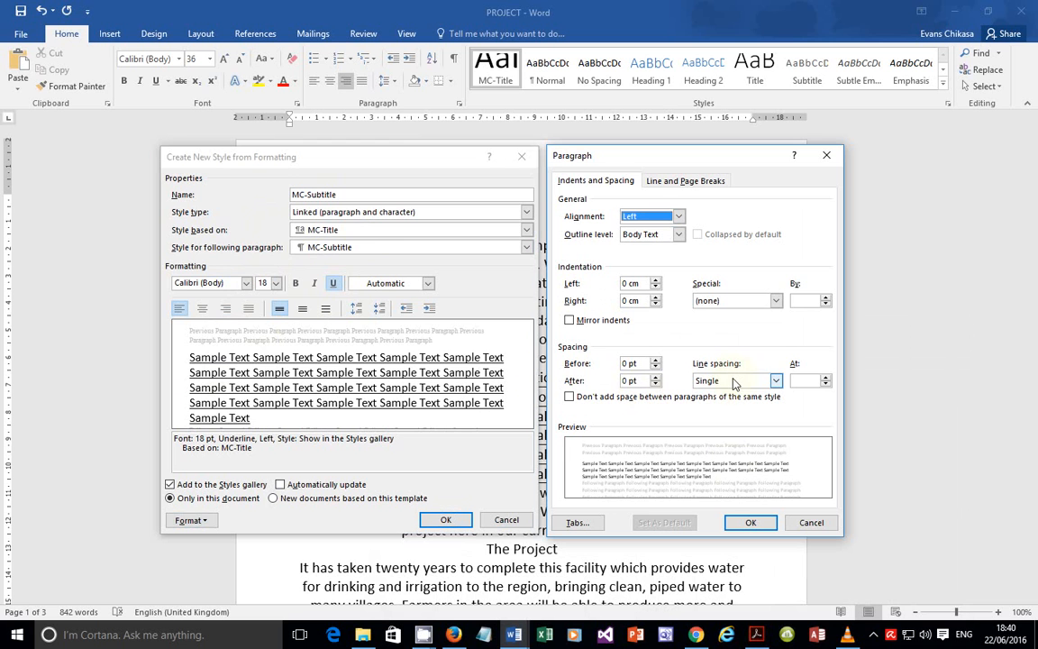
pyautogui.click(759, 634)
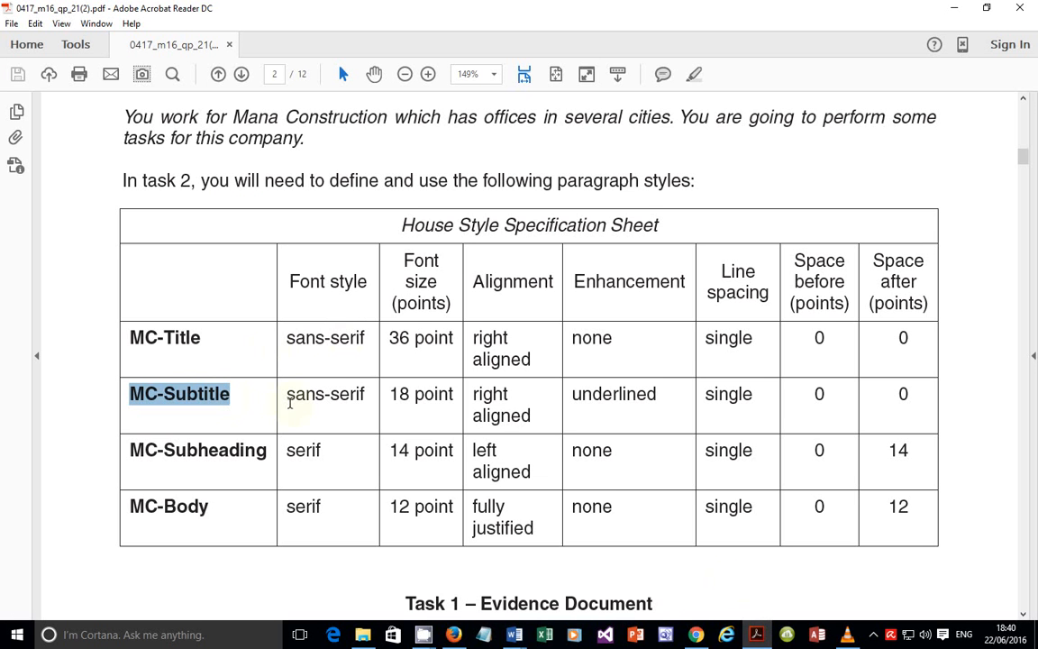
pyautogui.moveTo(293, 402); pyautogui.dragTo(457, 396)
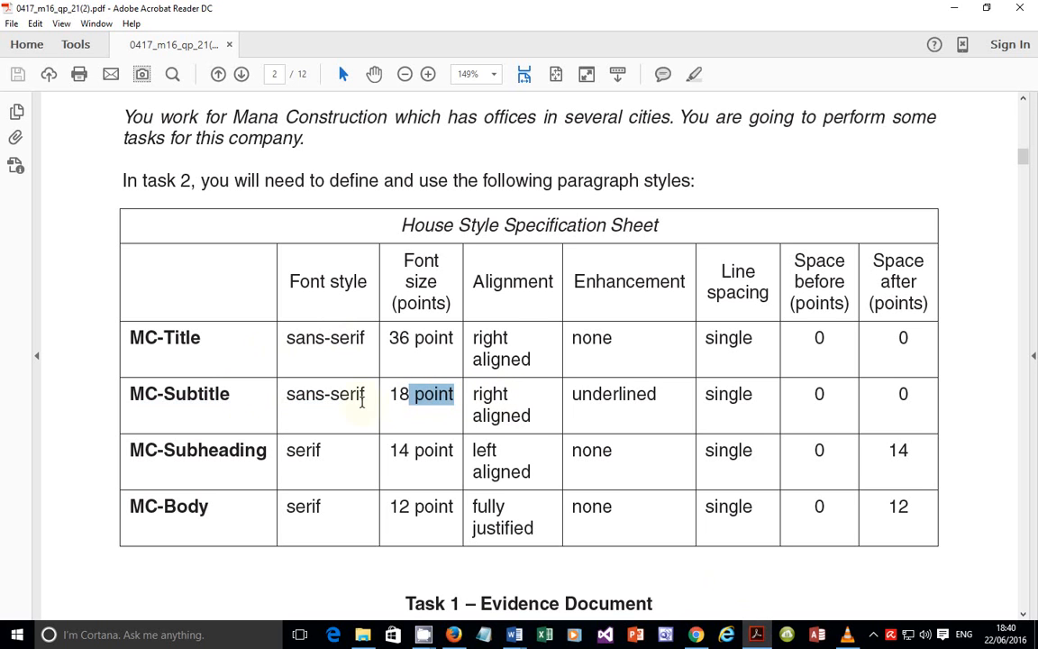
pyautogui.moveTo(484, 416); pyautogui.dragTo(523, 421)
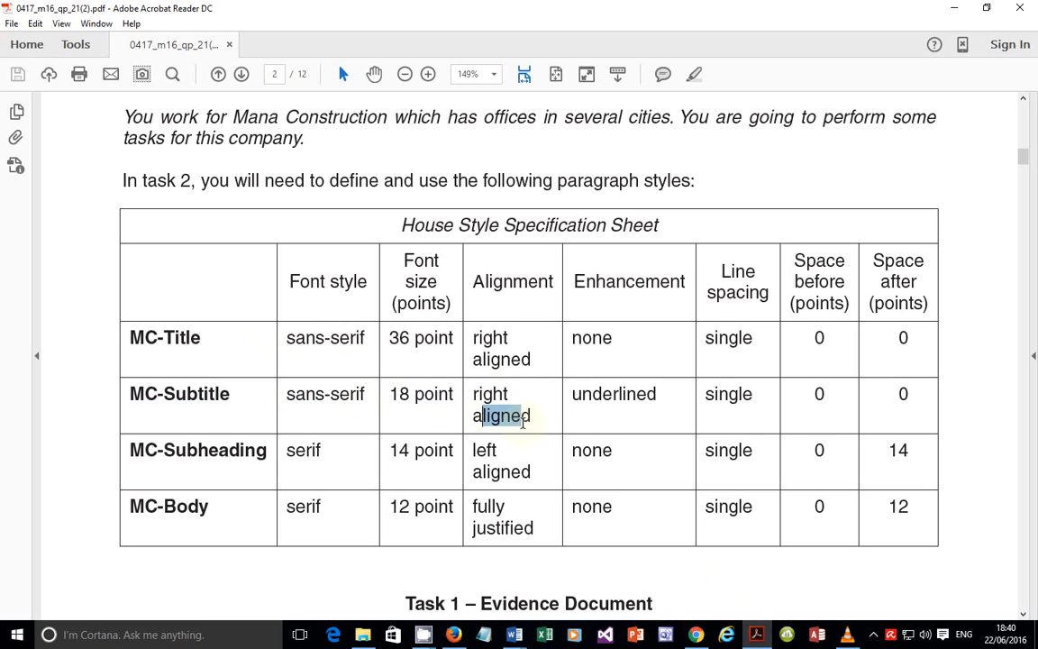
pyautogui.moveTo(582, 397); pyautogui.dragTo(619, 395)
pyautogui.moveTo(719, 392); pyautogui.dragTo(739, 394)
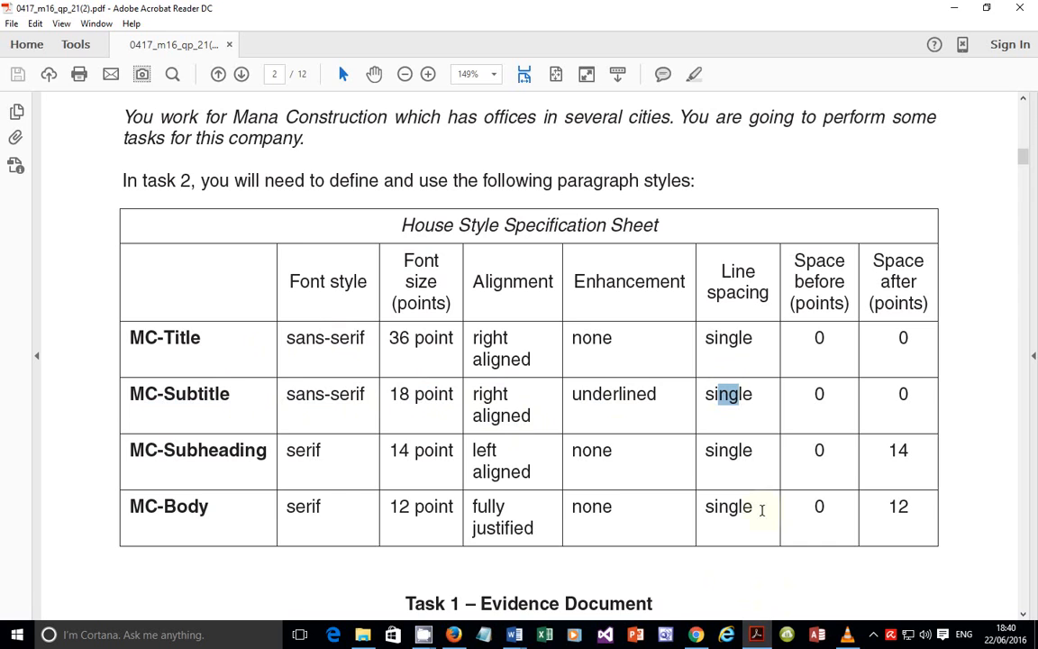
pyautogui.click(759, 636)
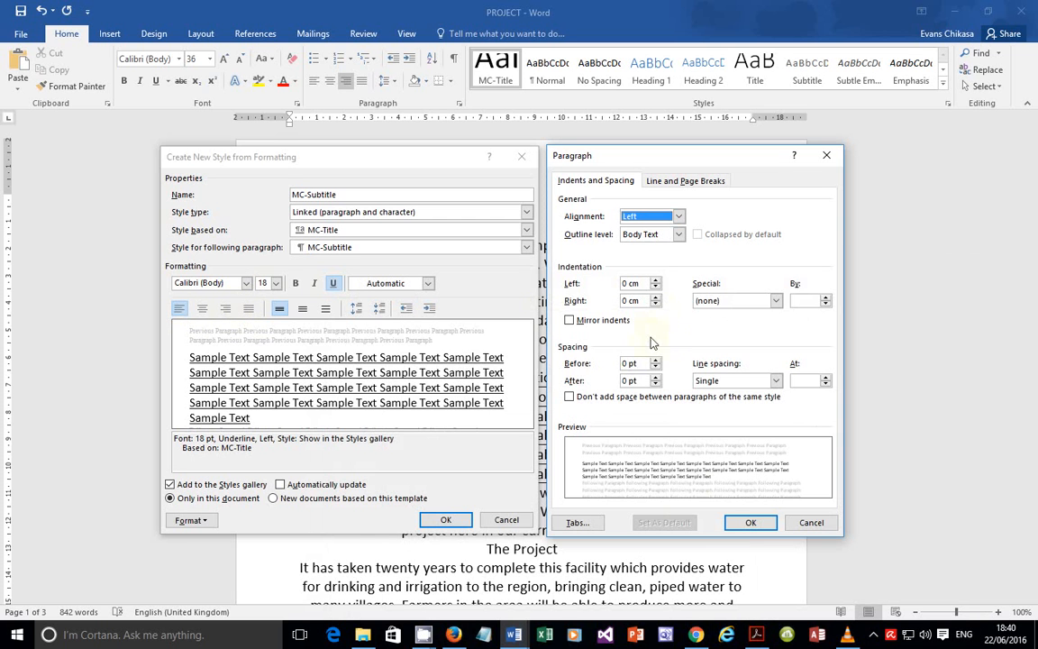
# Step: Right-align MC-Subtitle and save it to the document's styles
pyautogui.click(745, 522)
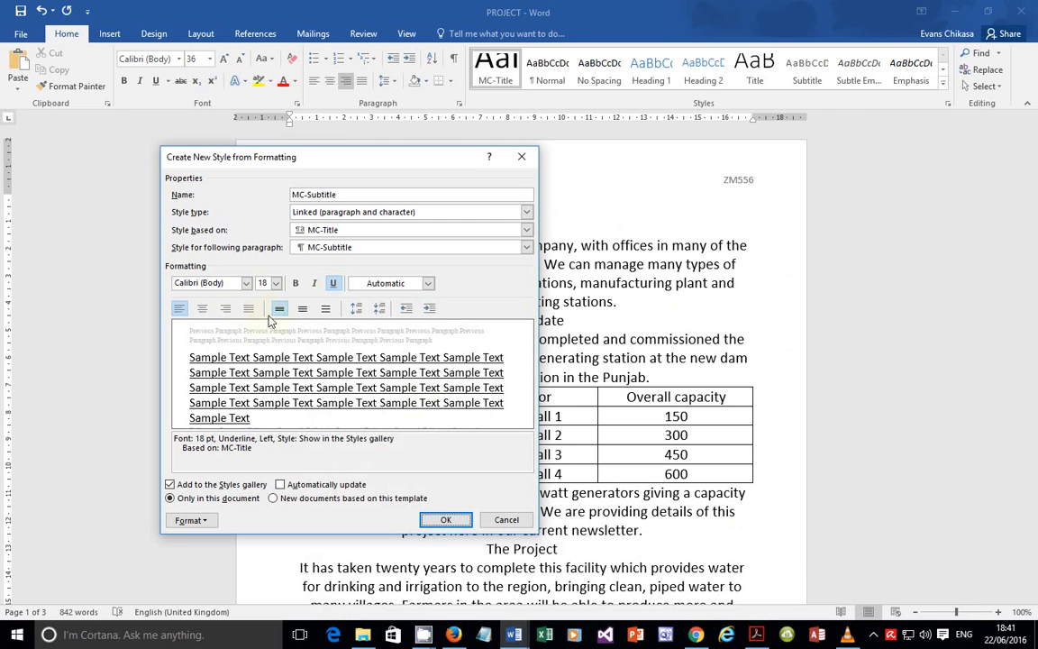
pyautogui.click(230, 310)
pyautogui.click(231, 312)
pyautogui.click(231, 312)
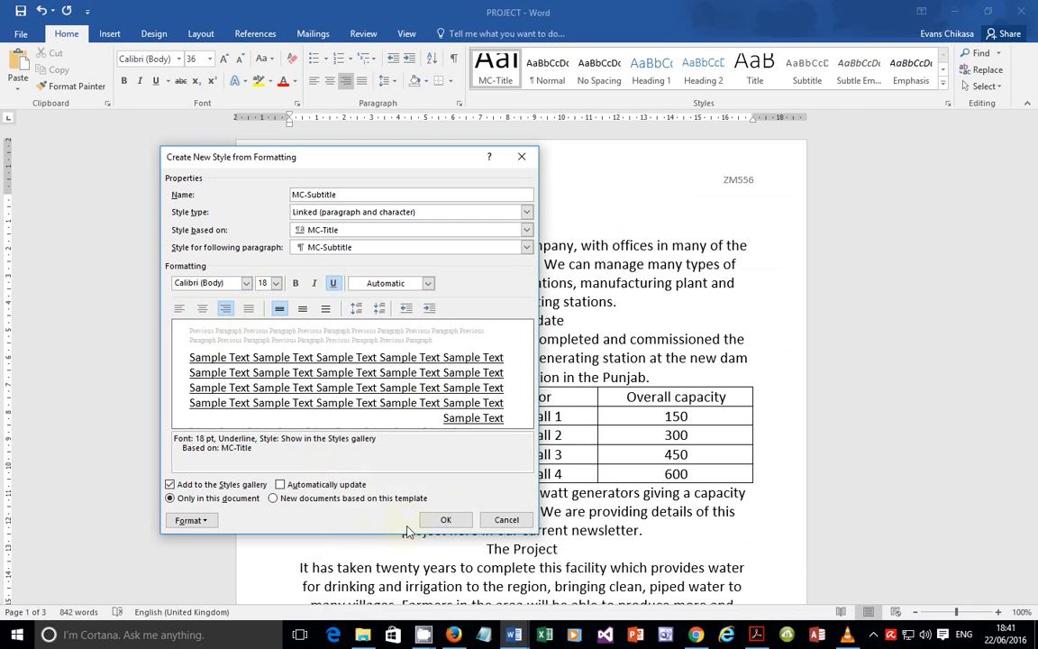
pyautogui.click(451, 520)
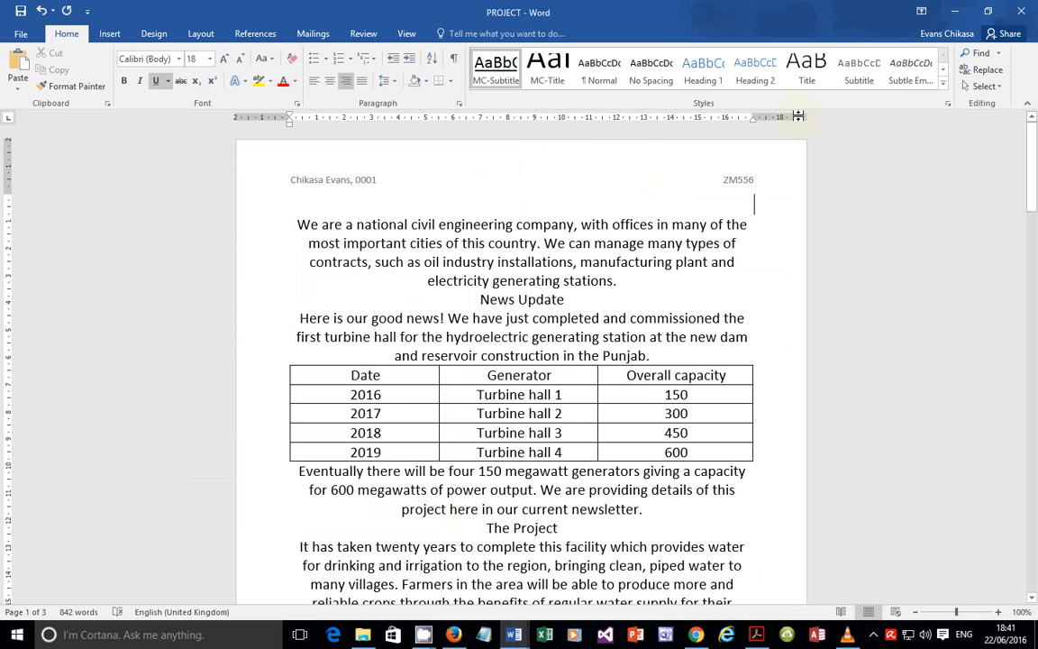
# Step: Start another new style named MC-Subheading, pasting the name from the spec sheet
pyautogui.click(943, 84)
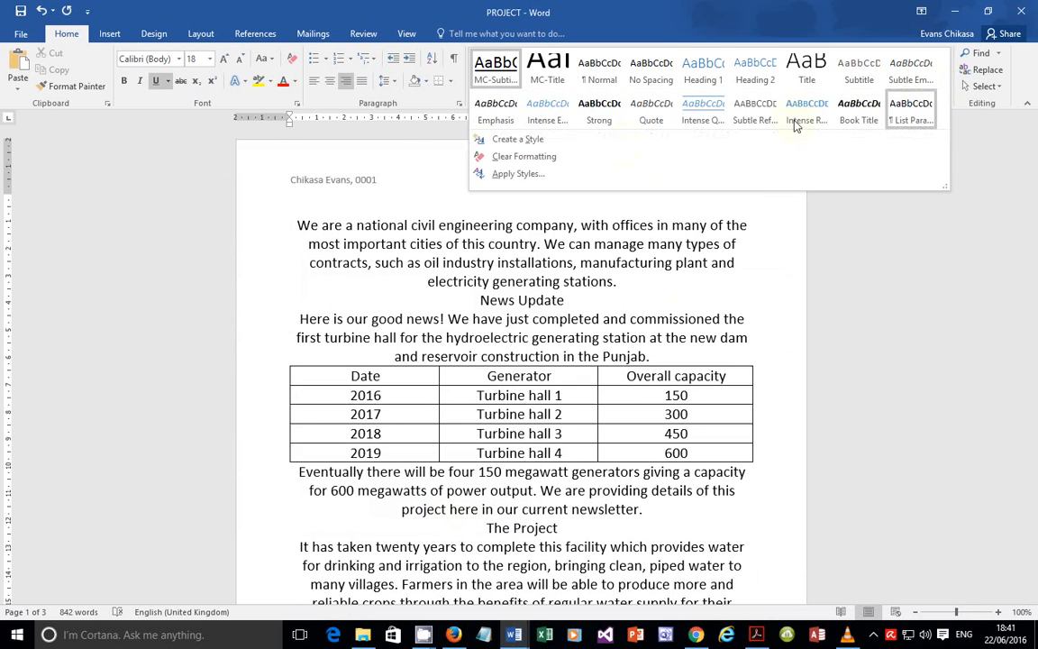
pyautogui.click(542, 150)
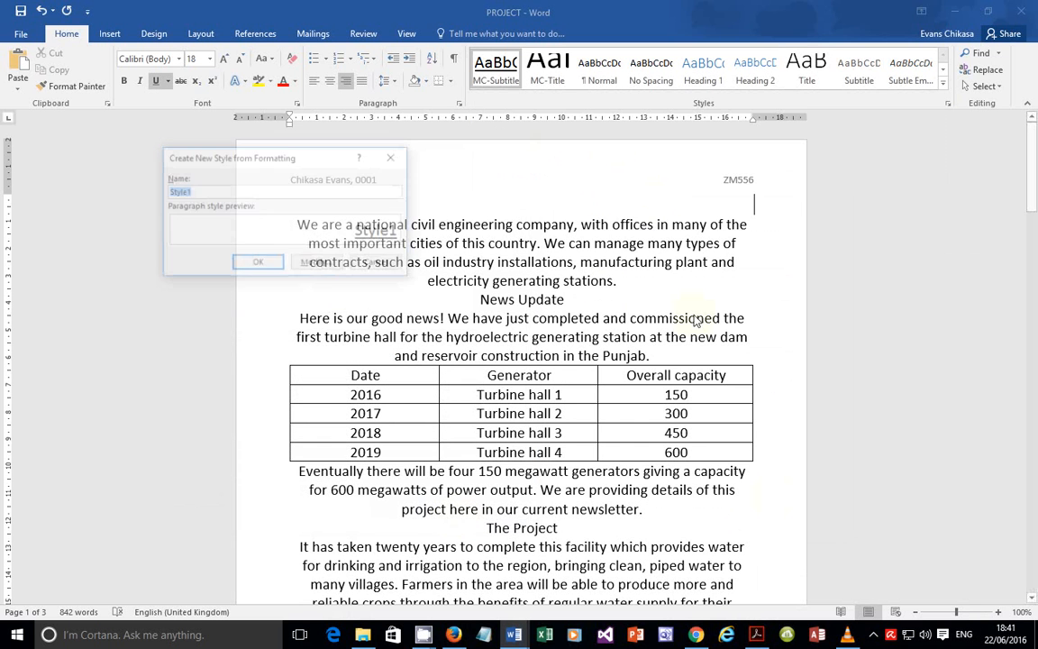
pyautogui.click(755, 638)
pyautogui.moveTo(129, 449); pyautogui.dragTo(267, 450)
pyautogui.rightClick(263, 462)
pyautogui.click(290, 470)
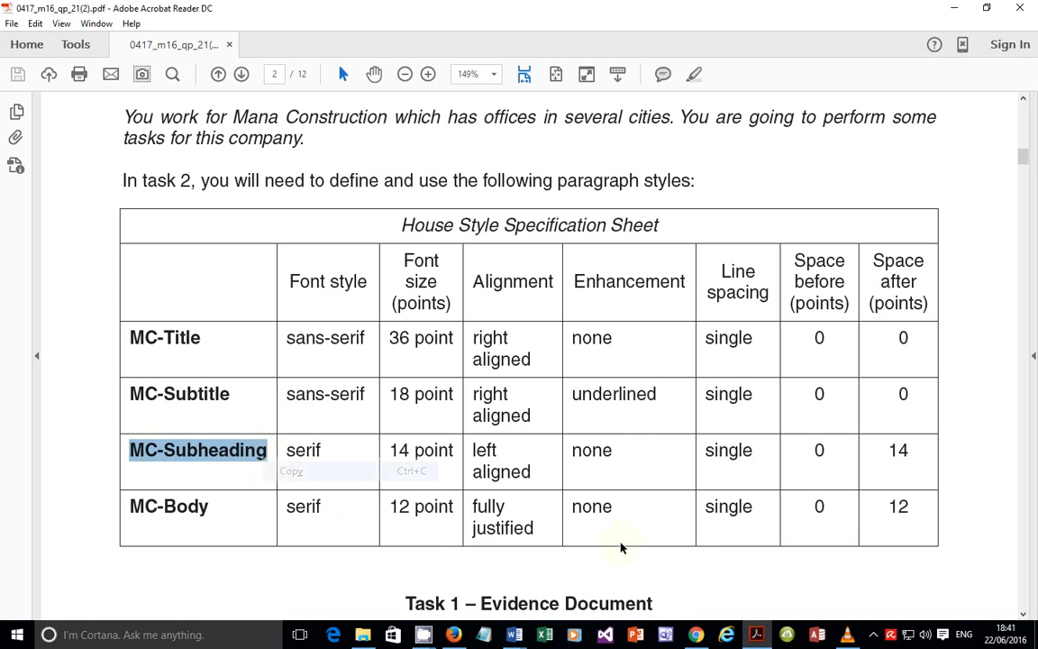
pyautogui.click(514, 634)
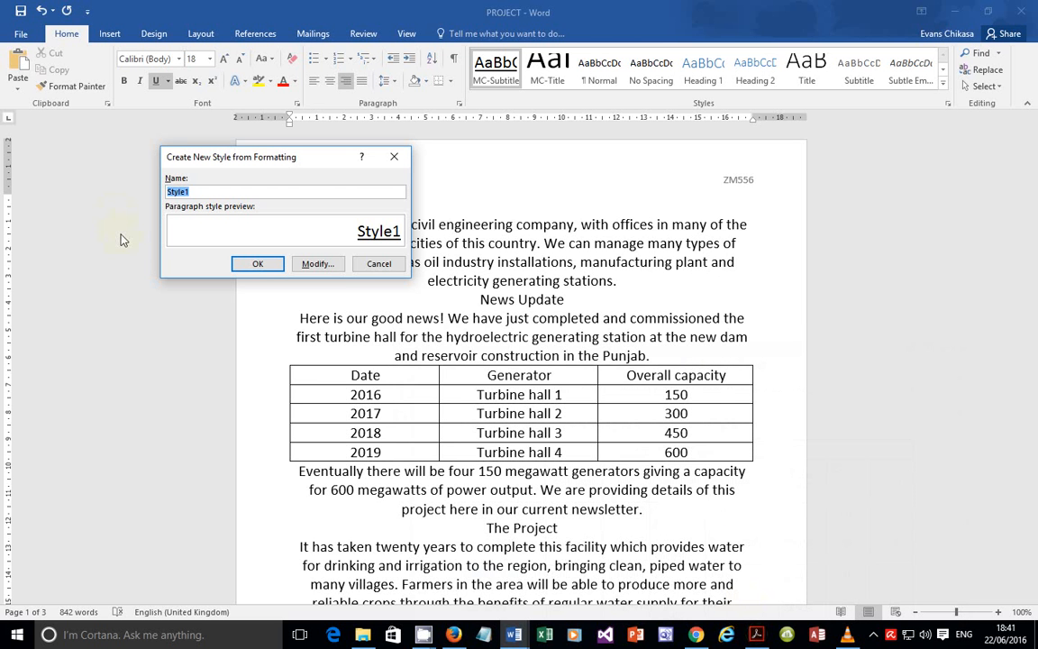
pyautogui.hotkey('ctrl', 'v')
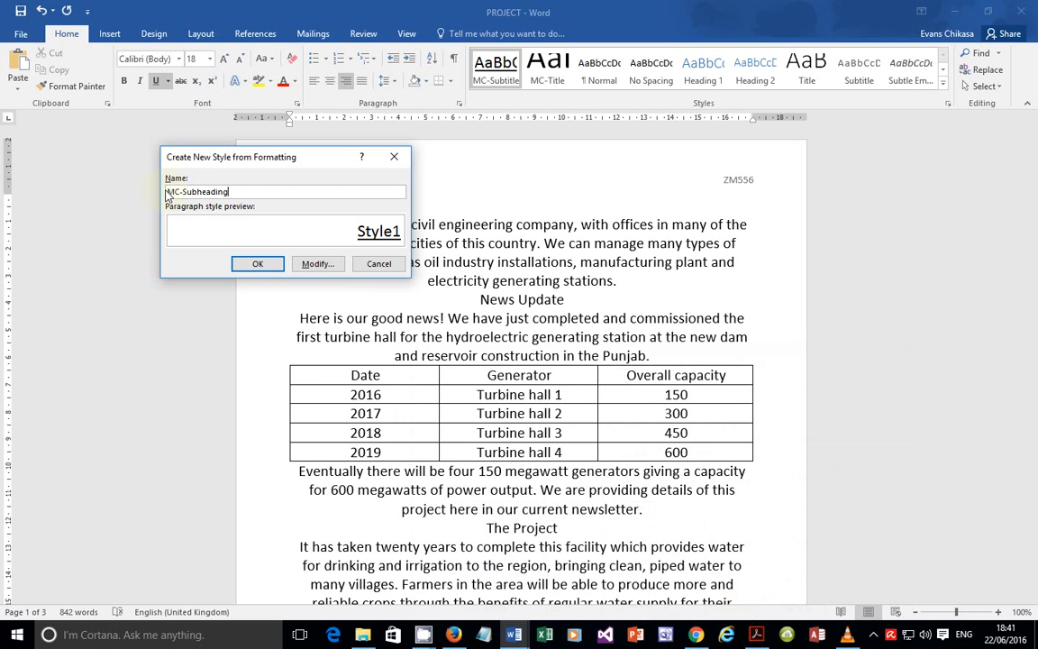
pyautogui.click(306, 267)
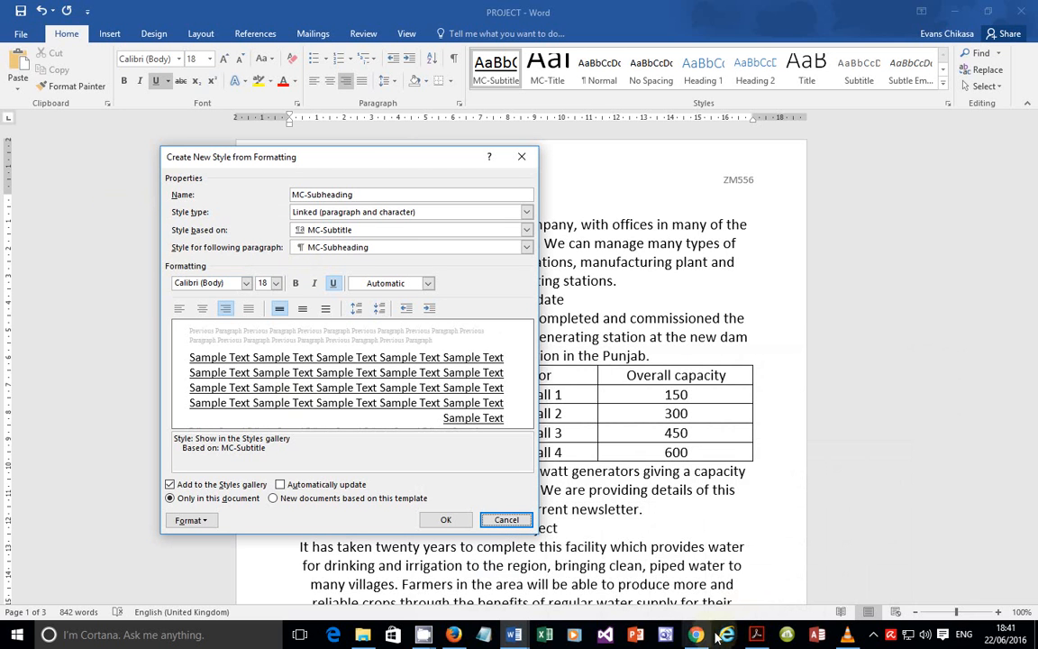
# Step: Check the spec, then make MC-Subheading left-aligned, 14 pt Times New Roman
pyautogui.click(755, 634)
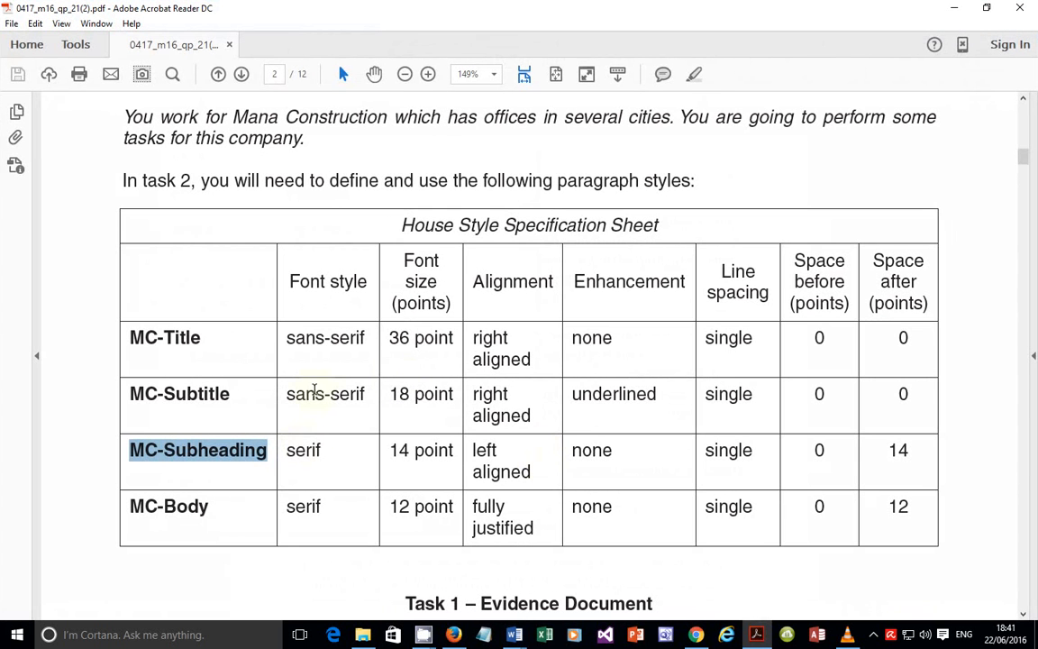
pyautogui.moveTo(294, 449); pyautogui.dragTo(525, 475)
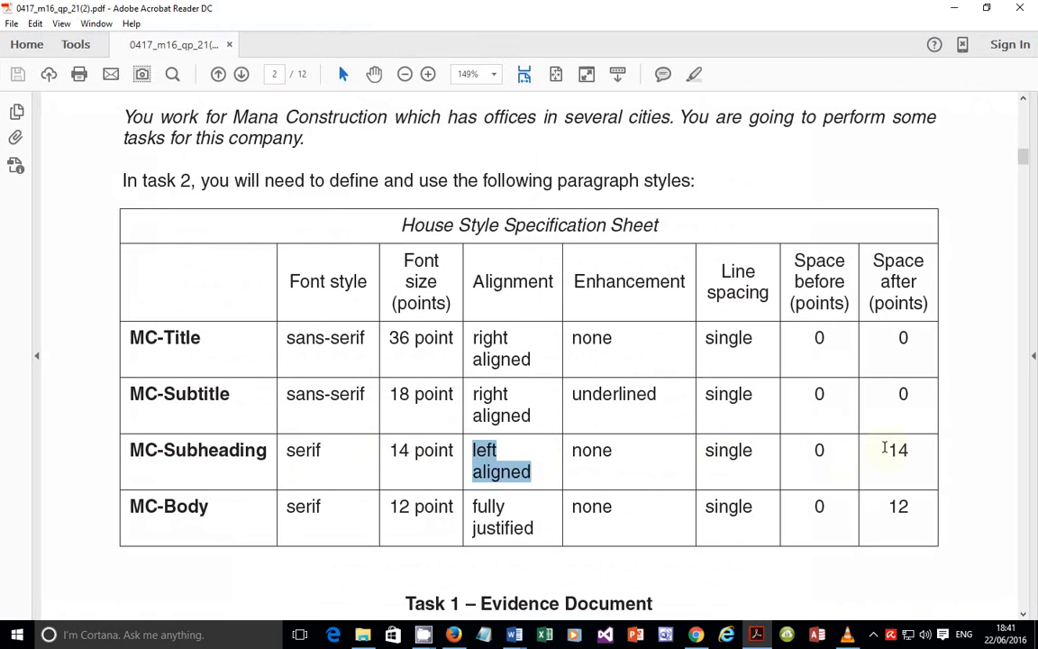
pyautogui.click(892, 450)
pyautogui.moveTo(892, 450); pyautogui.dragTo(917, 454)
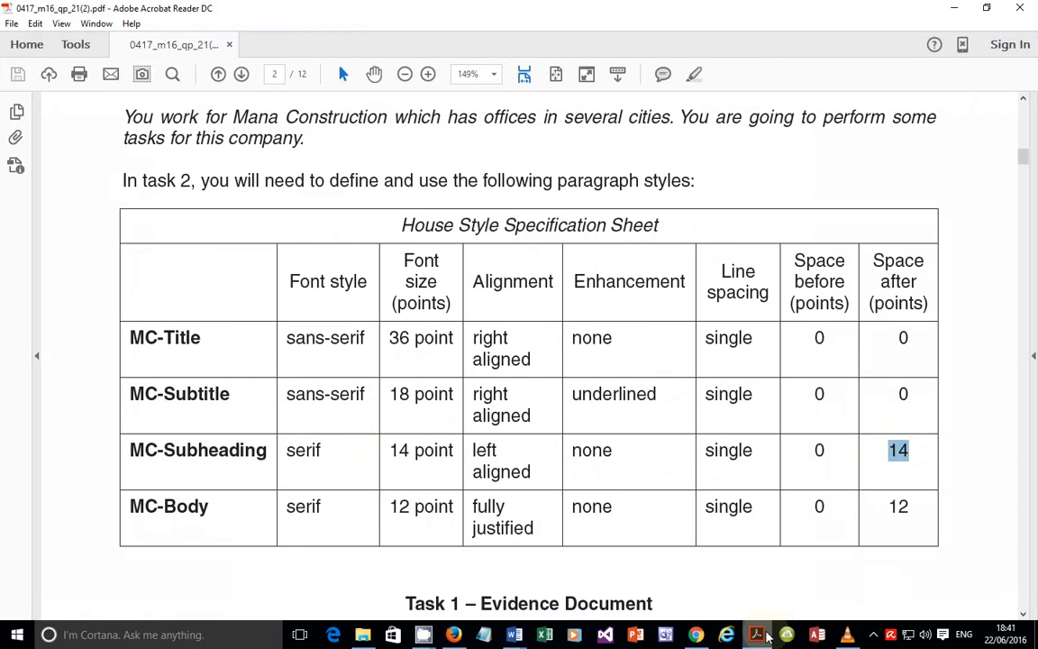
pyautogui.hotkey('alt', 'Tab')
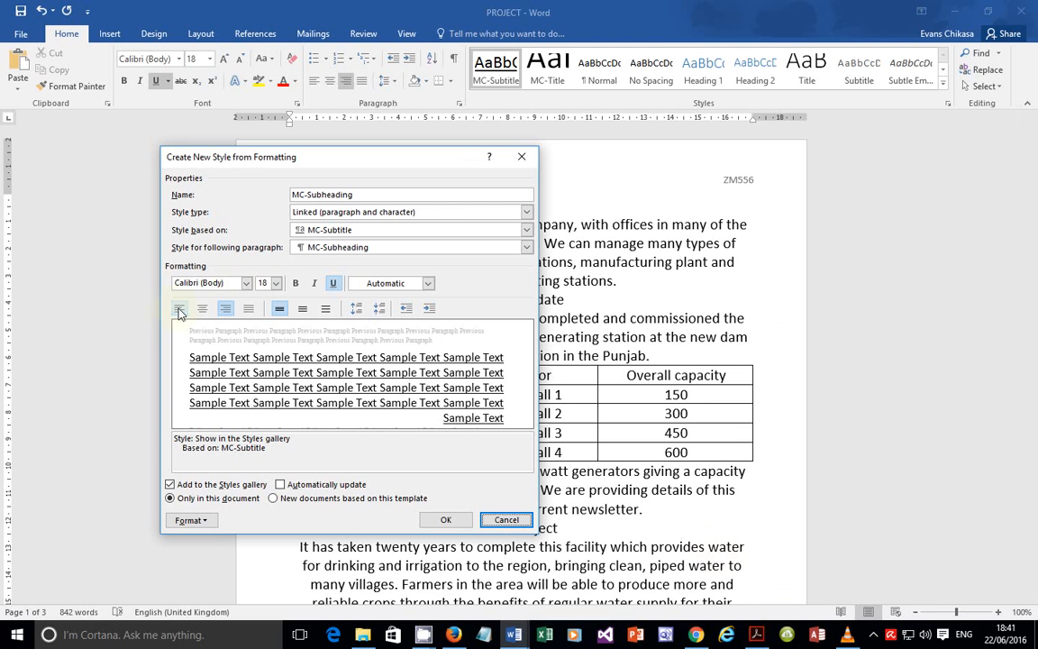
pyautogui.click(178, 308)
pyautogui.click(275, 283)
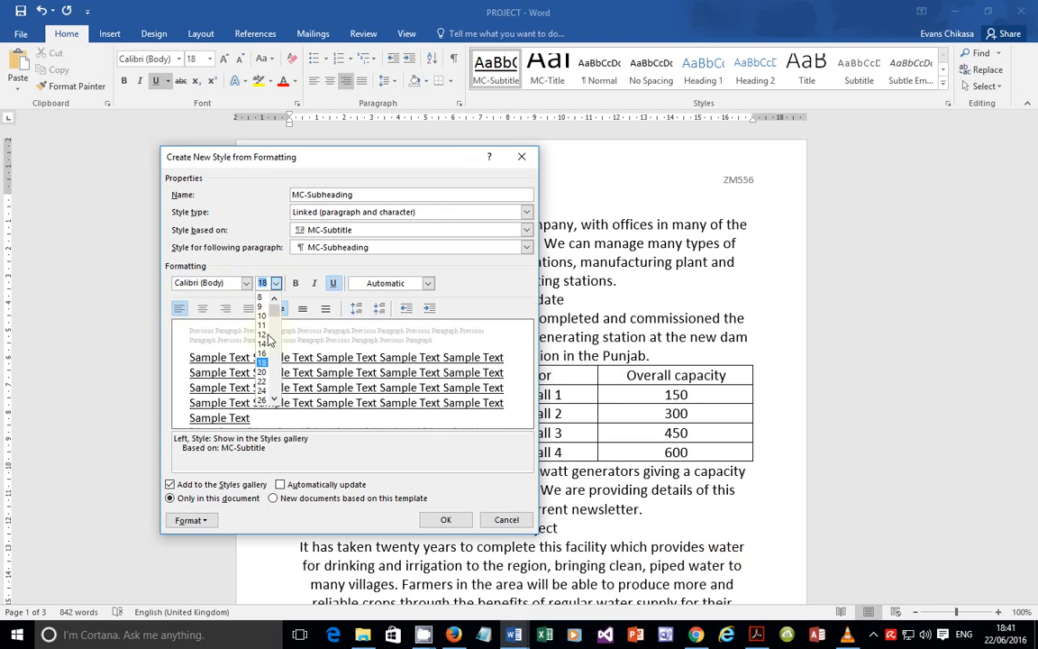
pyautogui.click(263, 344)
pyautogui.hotkey('shift', 'Tab')
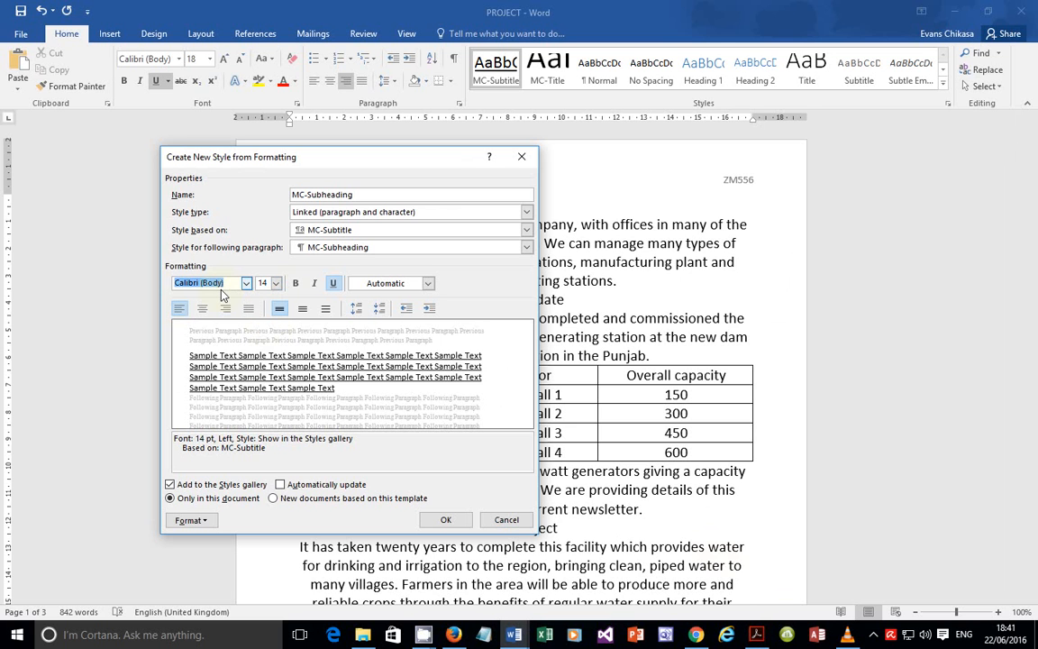
pyautogui.write('Times New Roman')
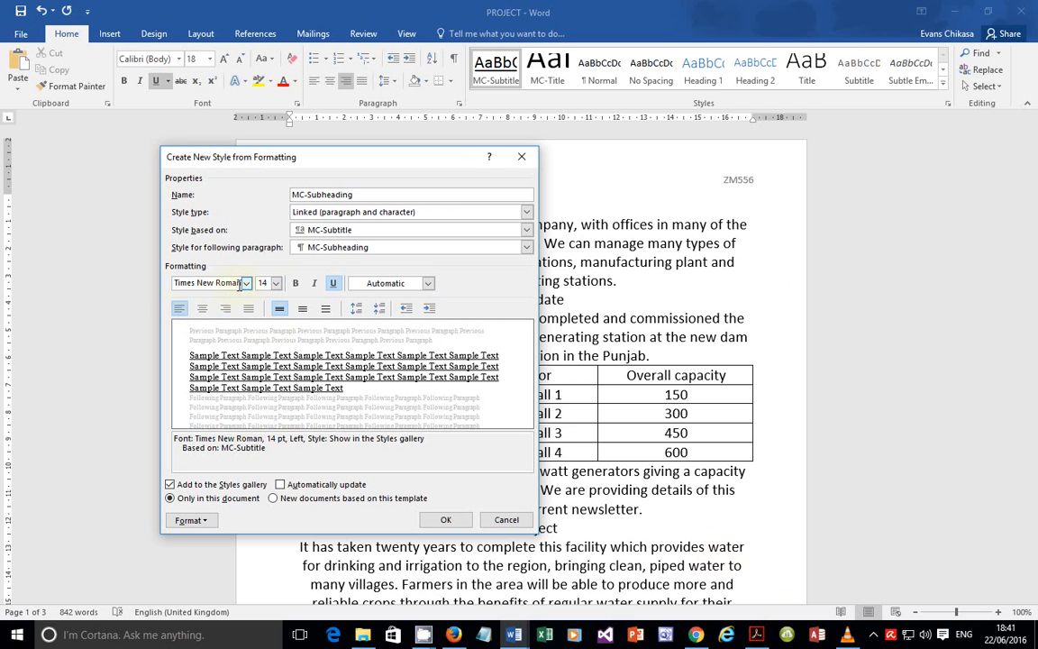
pyautogui.click(202, 519)
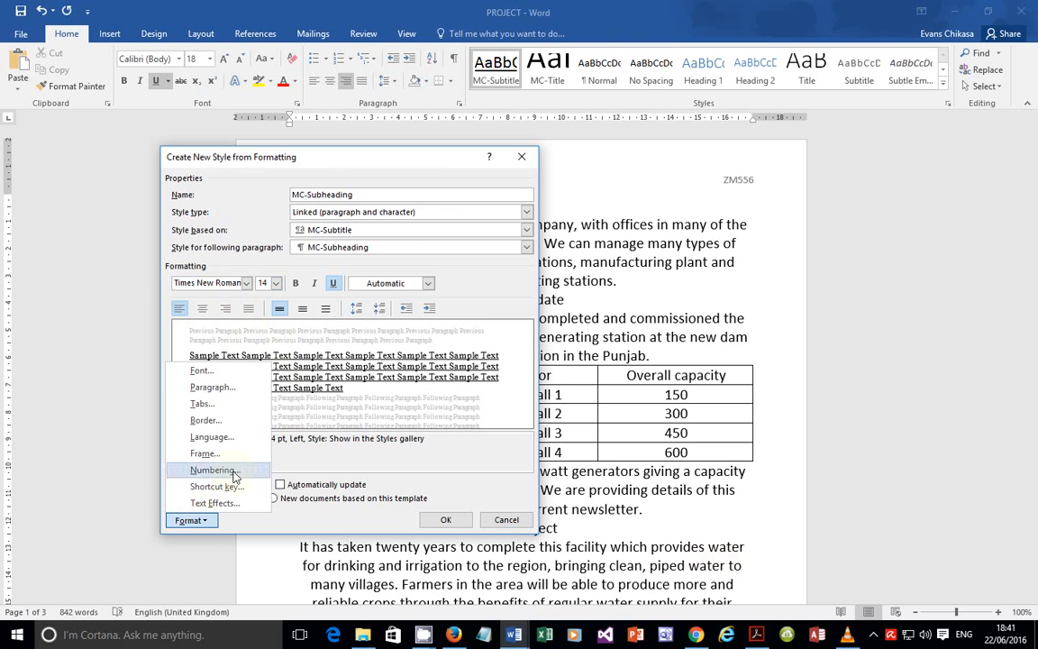
# Step: Give MC-Subheading 14 pt spacing after and save it to the styles
pyautogui.click(208, 387)
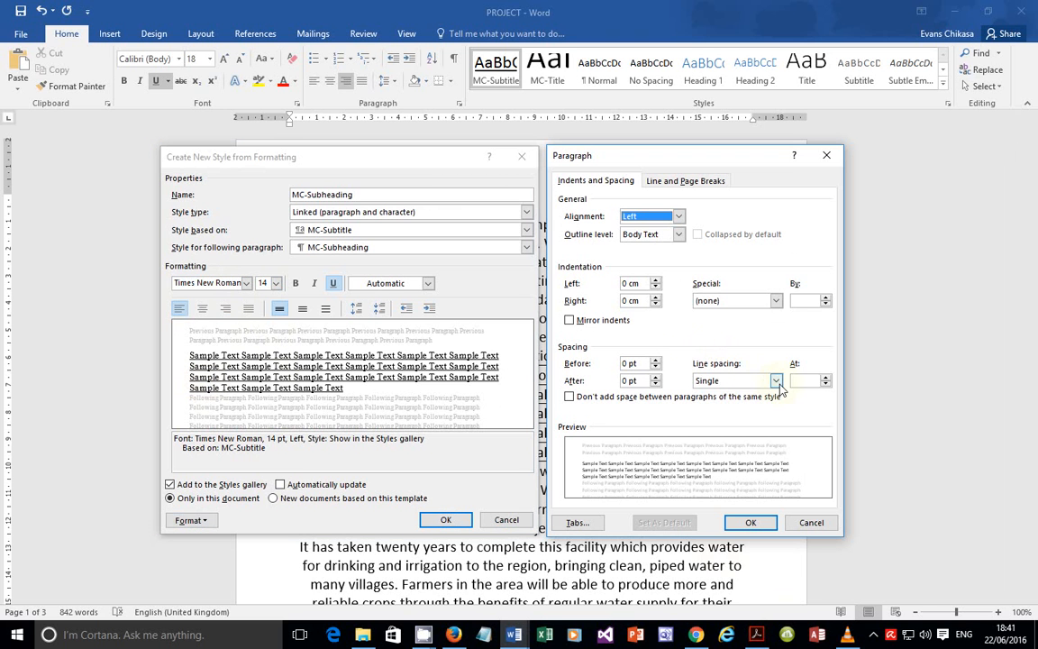
pyautogui.doubleClick(624, 380)
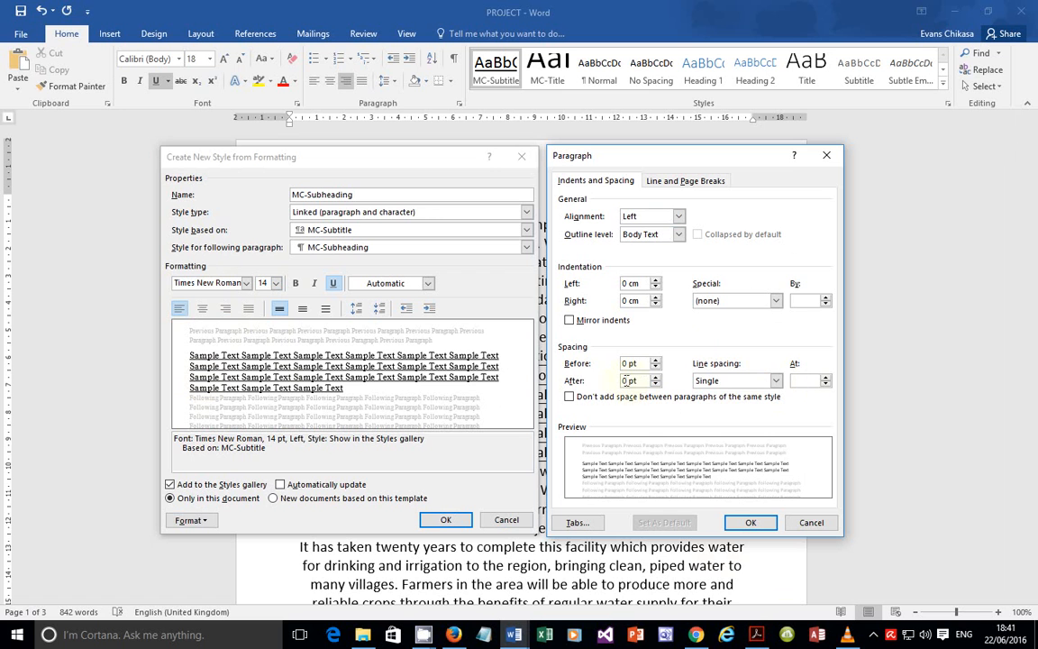
pyautogui.write('14')
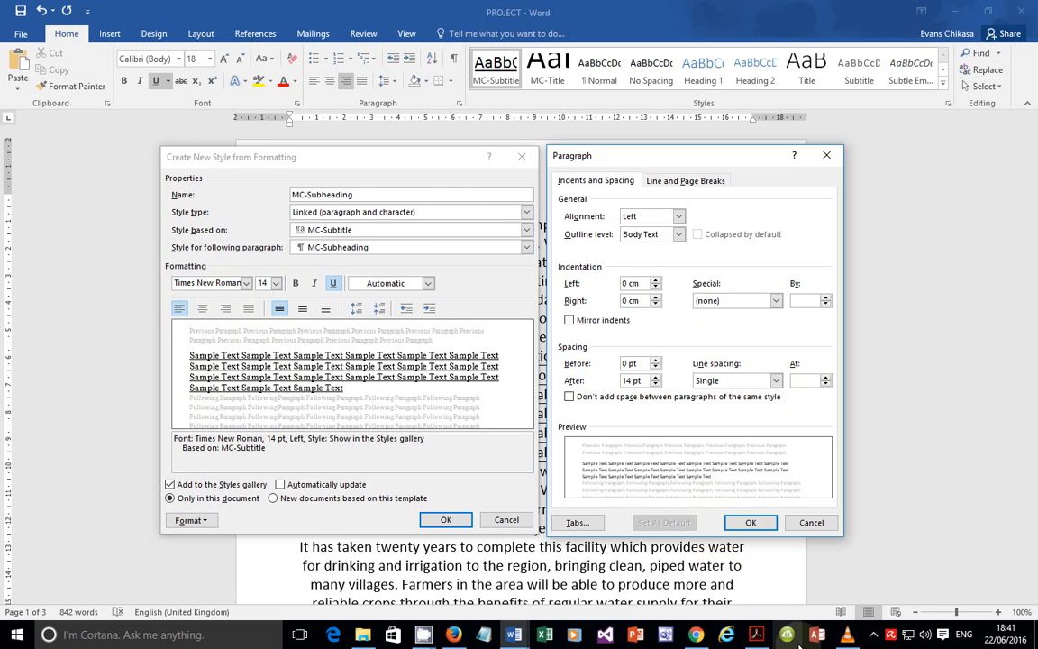
pyautogui.click(755, 634)
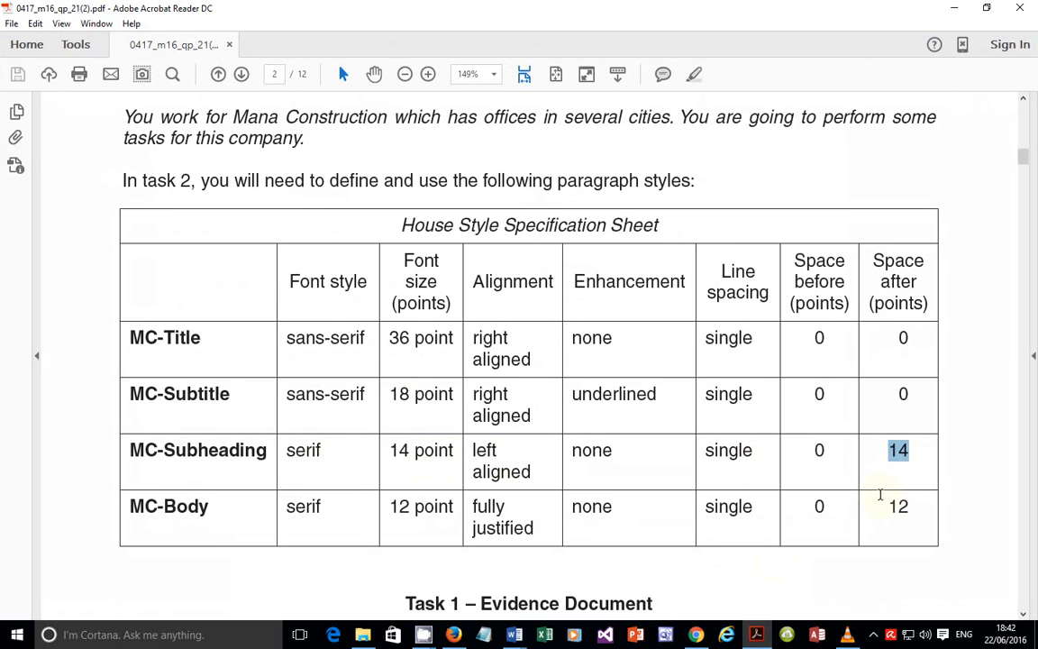
pyautogui.hotkey('alt', 'Tab')
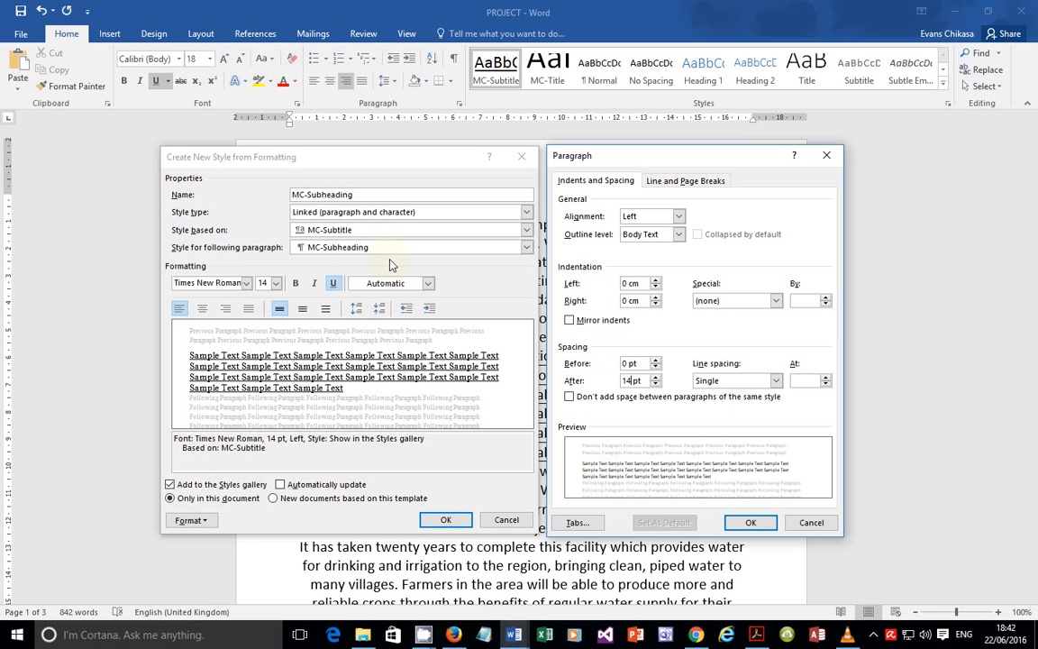
pyautogui.click(751, 522)
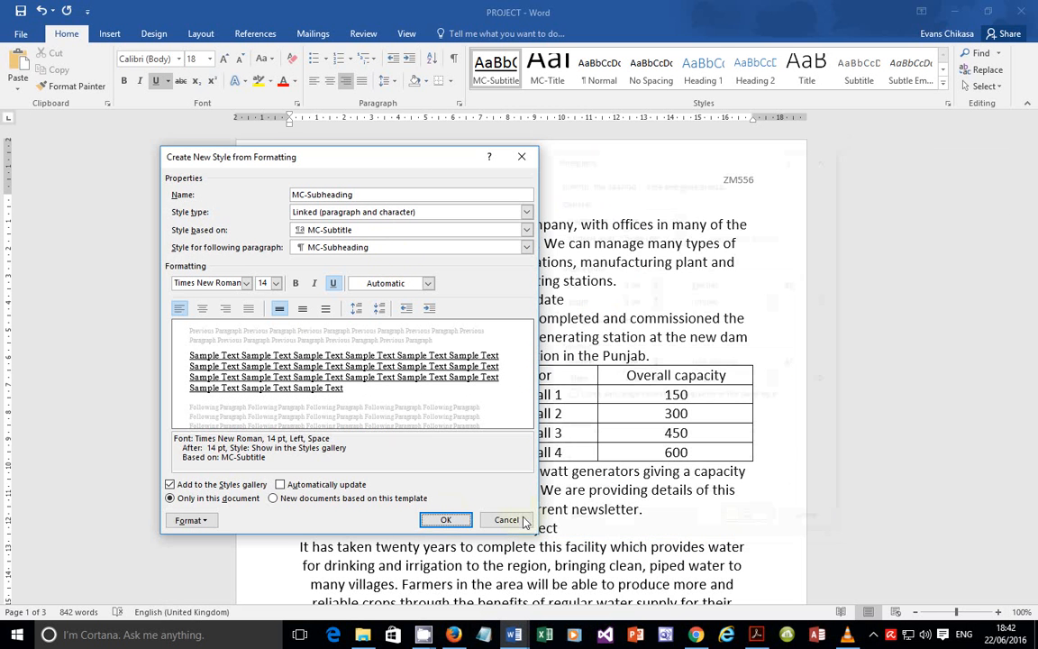
pyautogui.click(446, 521)
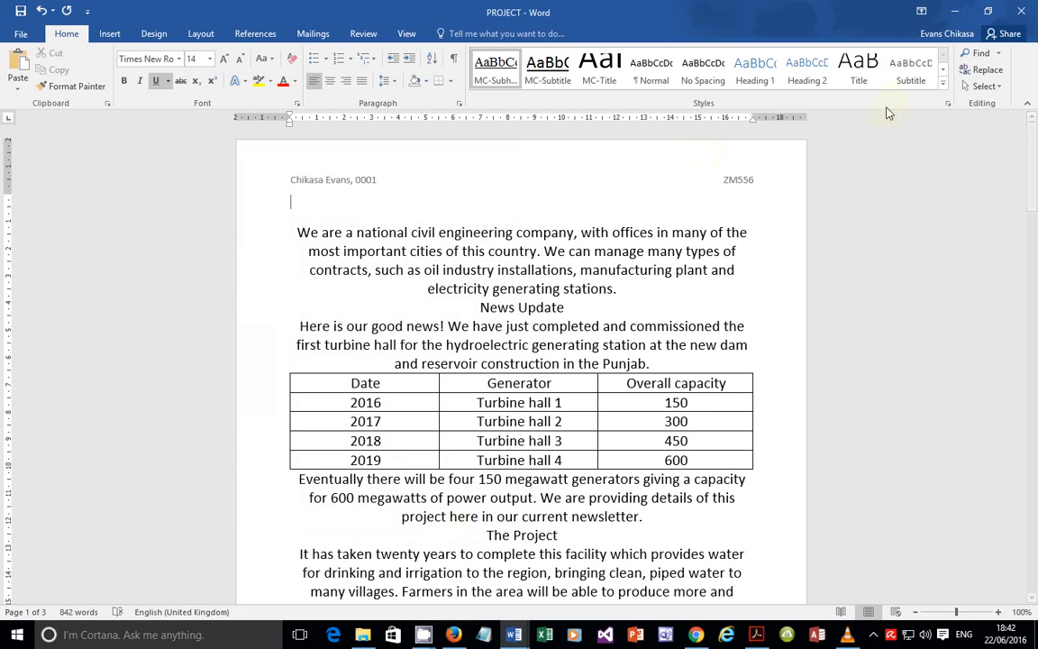
# Step: Start a new style named MC-Body, pasting the name from the spec table
pyautogui.click(943, 82)
pyautogui.click(517, 180)
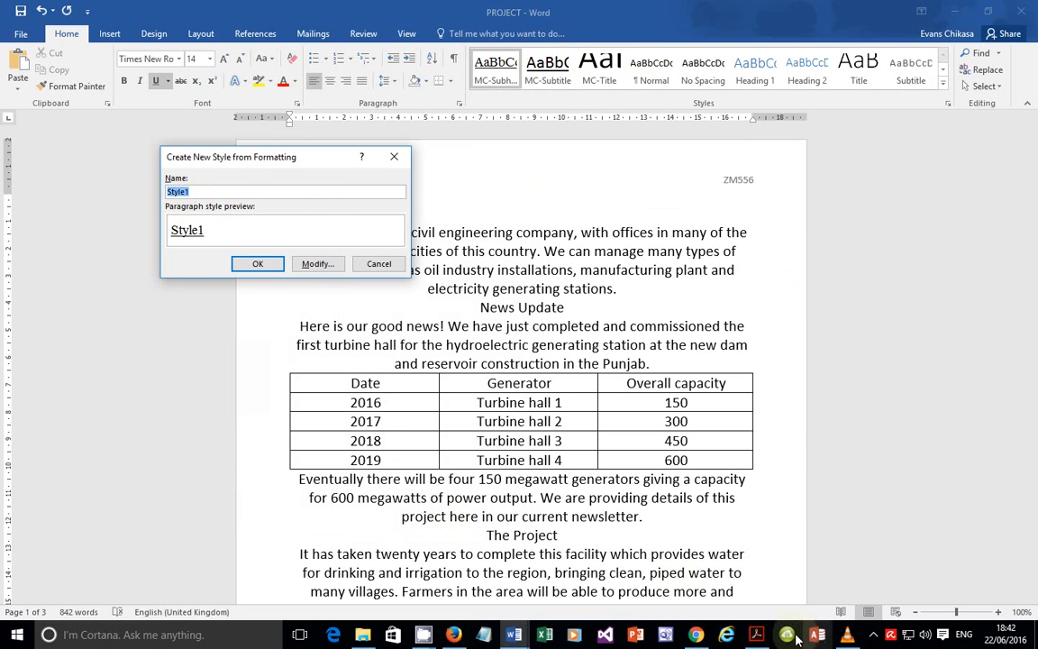
pyautogui.click(756, 635)
pyautogui.moveTo(206, 505); pyautogui.dragTo(142, 517)
pyautogui.rightClick(141, 517)
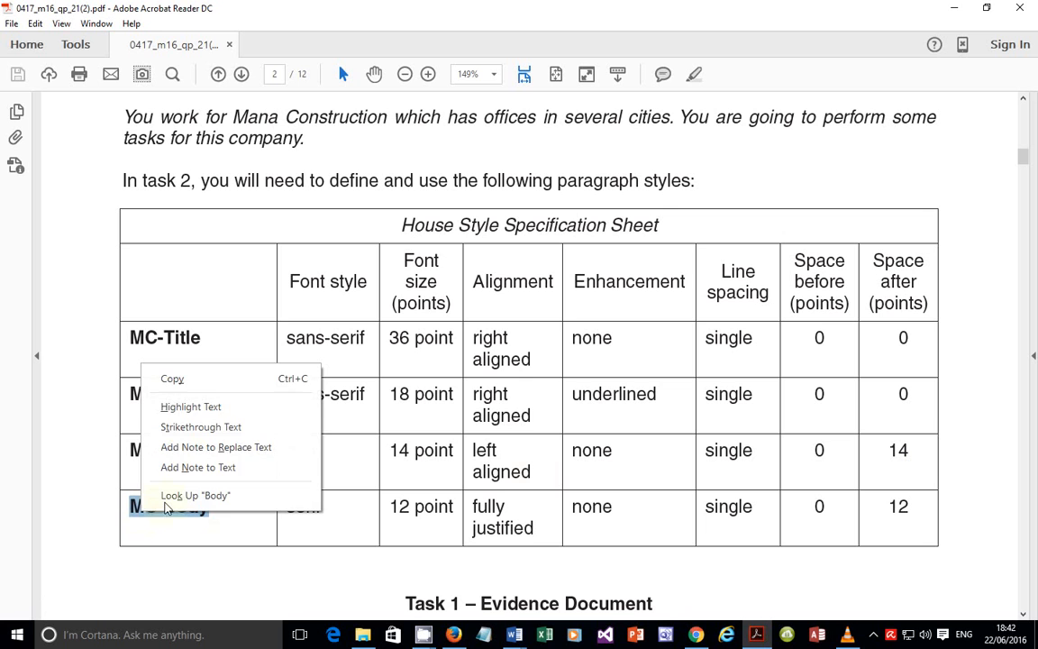
pyautogui.click(187, 382)
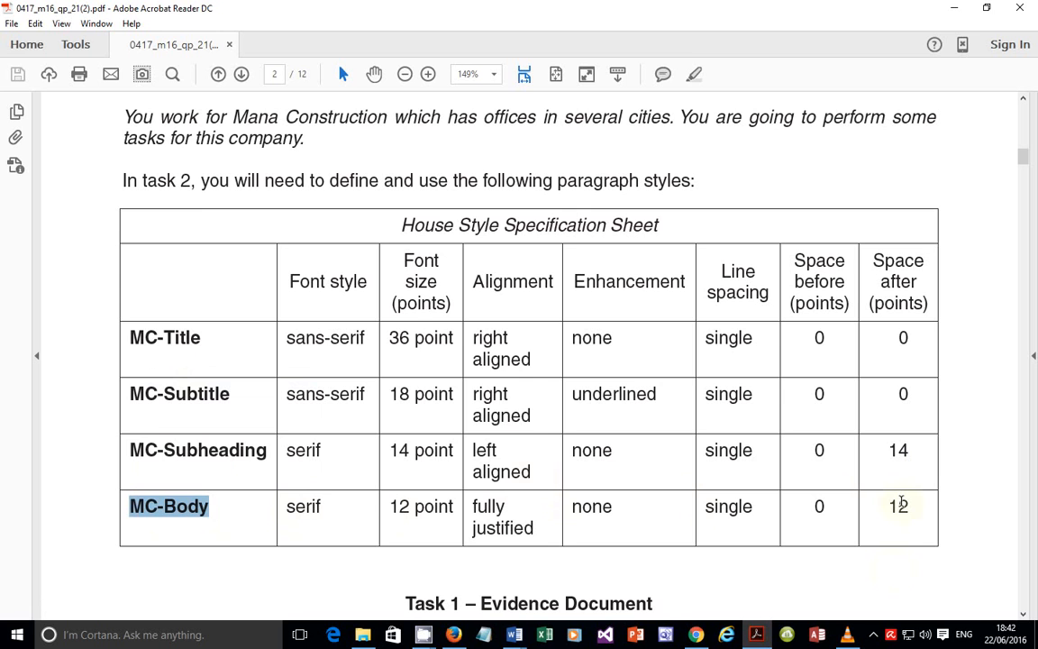
pyautogui.hotkey('alt', 'Tab')
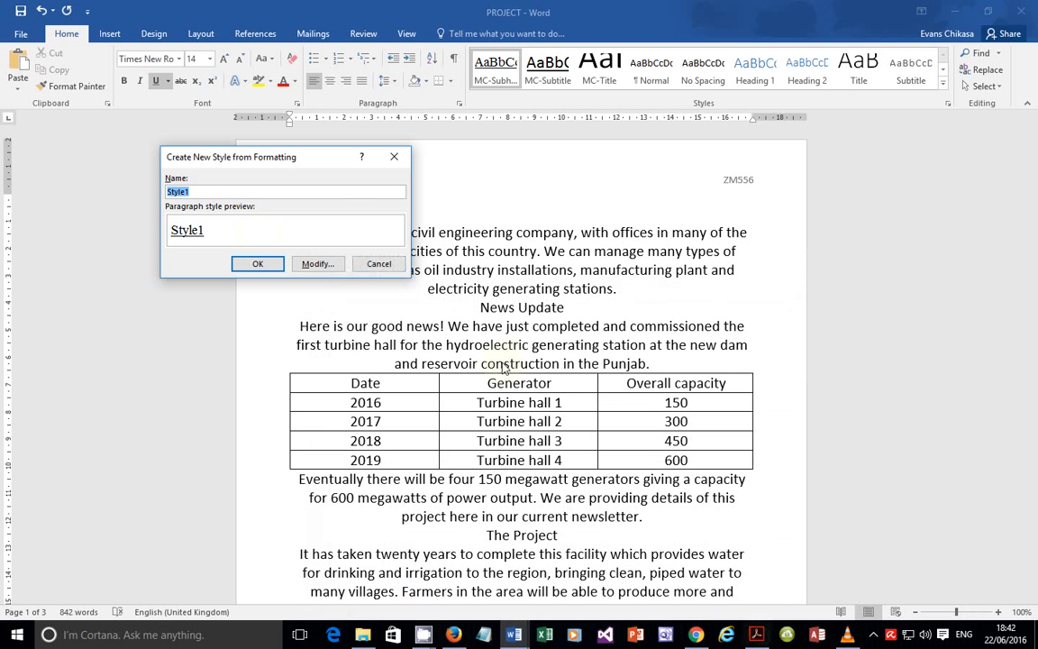
pyautogui.hotkey('ctrl', 'v')
pyautogui.click(317, 263)
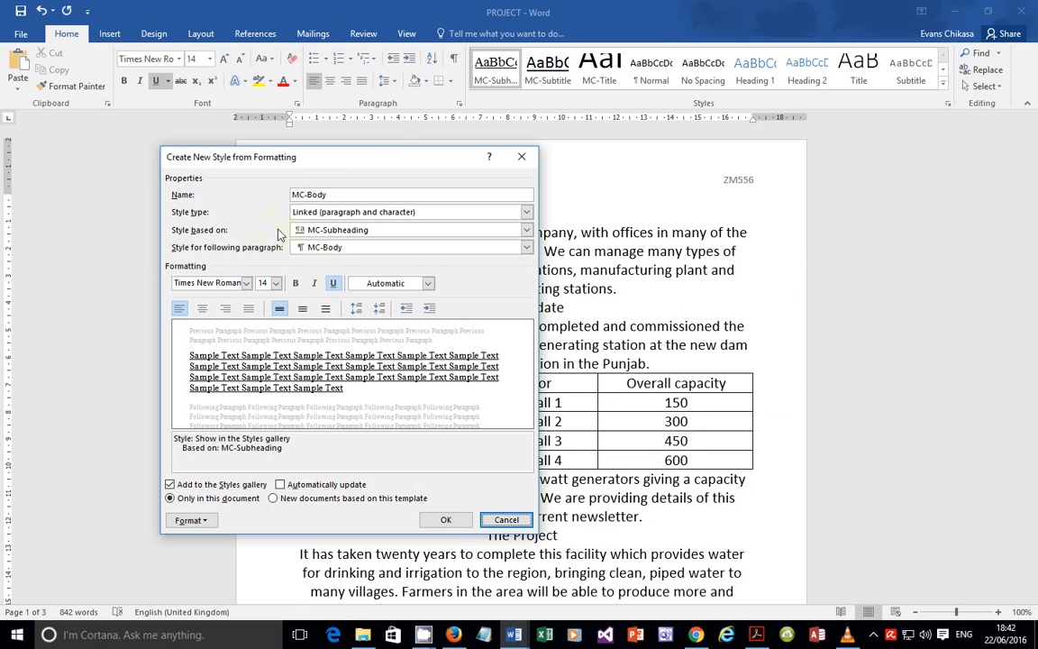
# Step: Set MC-Body to 12 pt, justified, and edit its spacing-after value
pyautogui.click(276, 285)
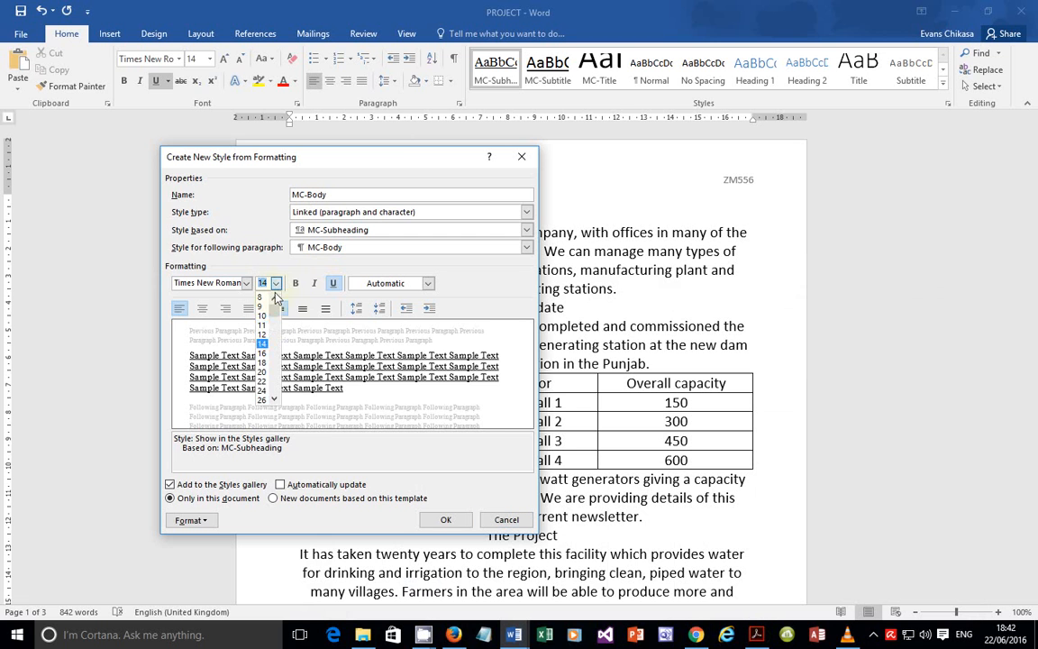
pyautogui.click(262, 335)
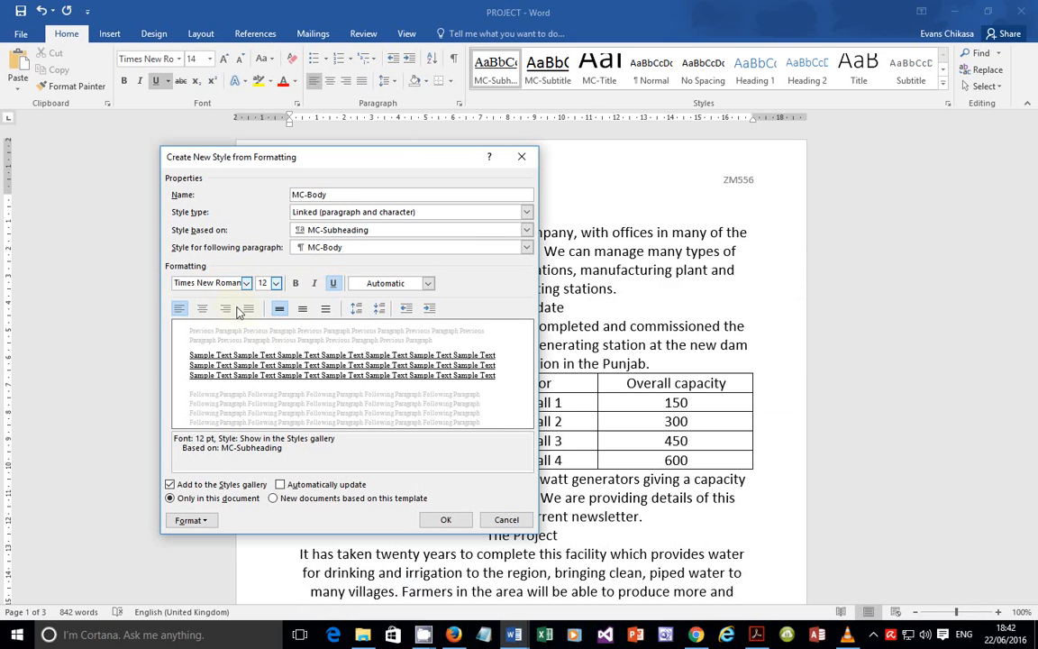
pyautogui.click(248, 309)
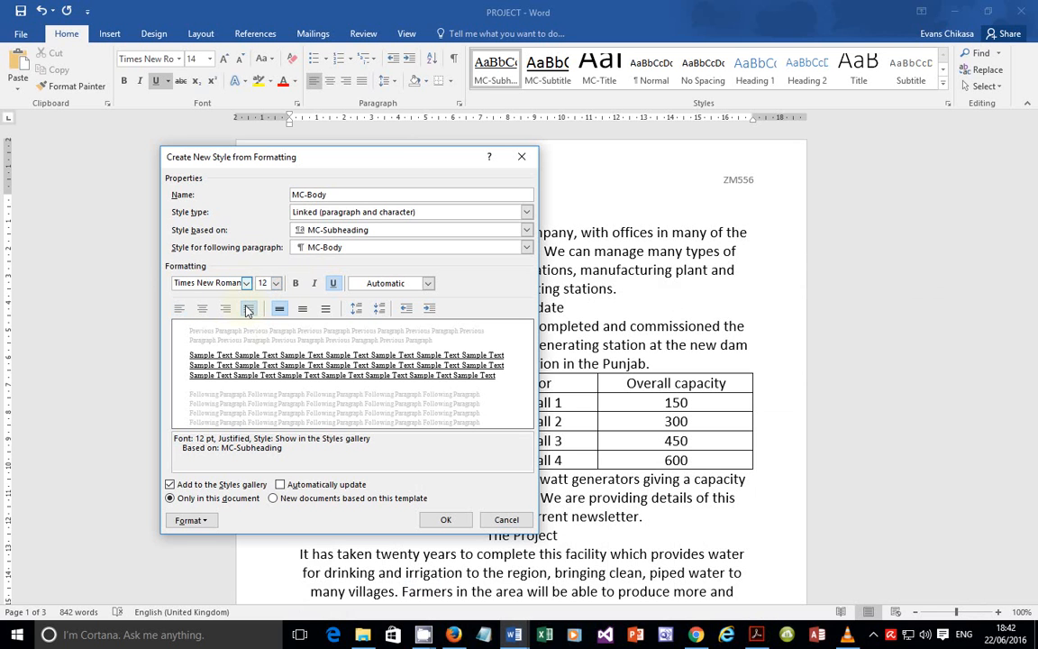
pyautogui.click(191, 519)
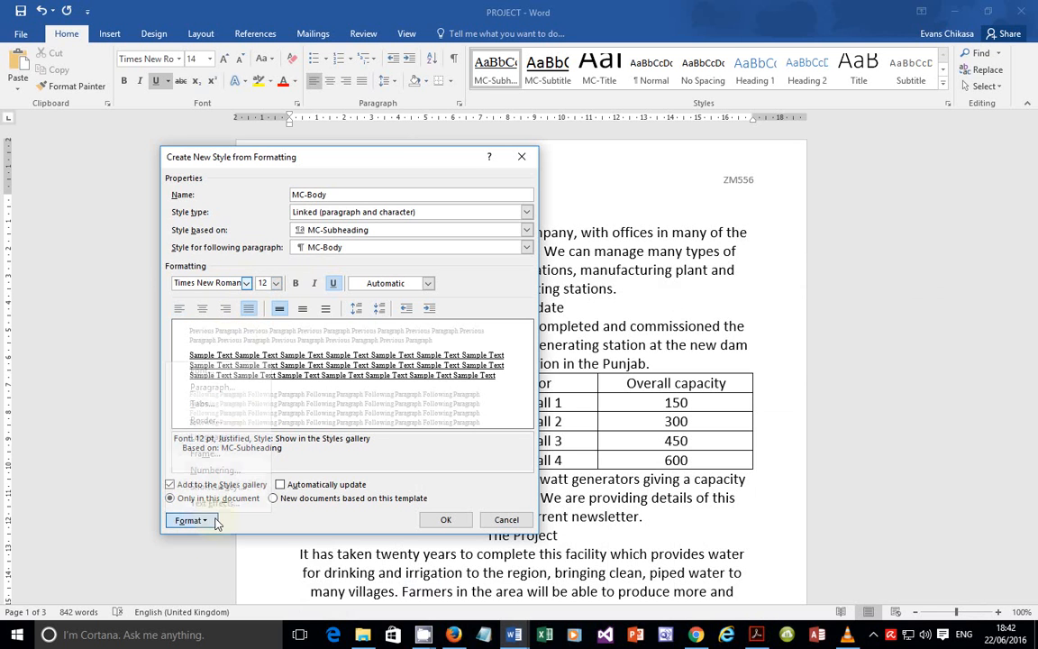
pyautogui.click(226, 394)
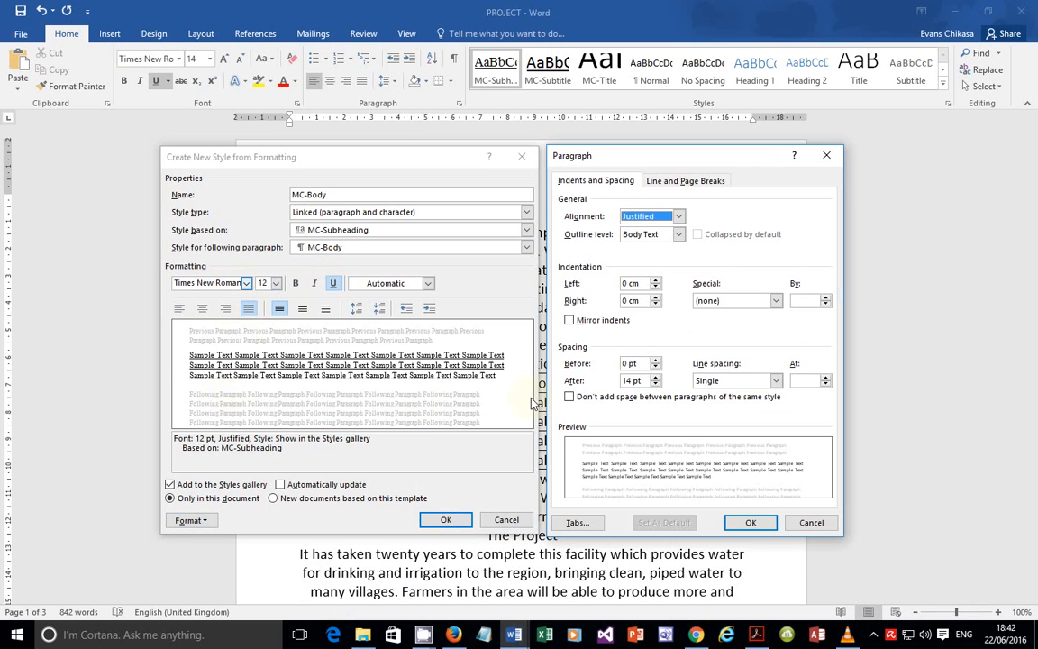
pyautogui.click(624, 380)
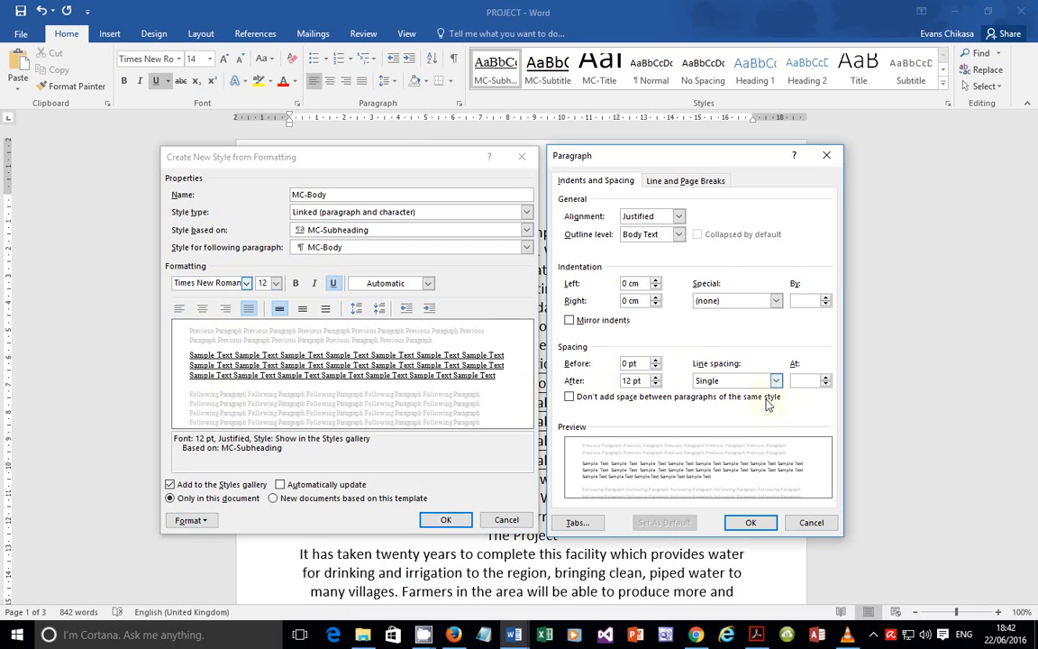
pyautogui.click(763, 638)
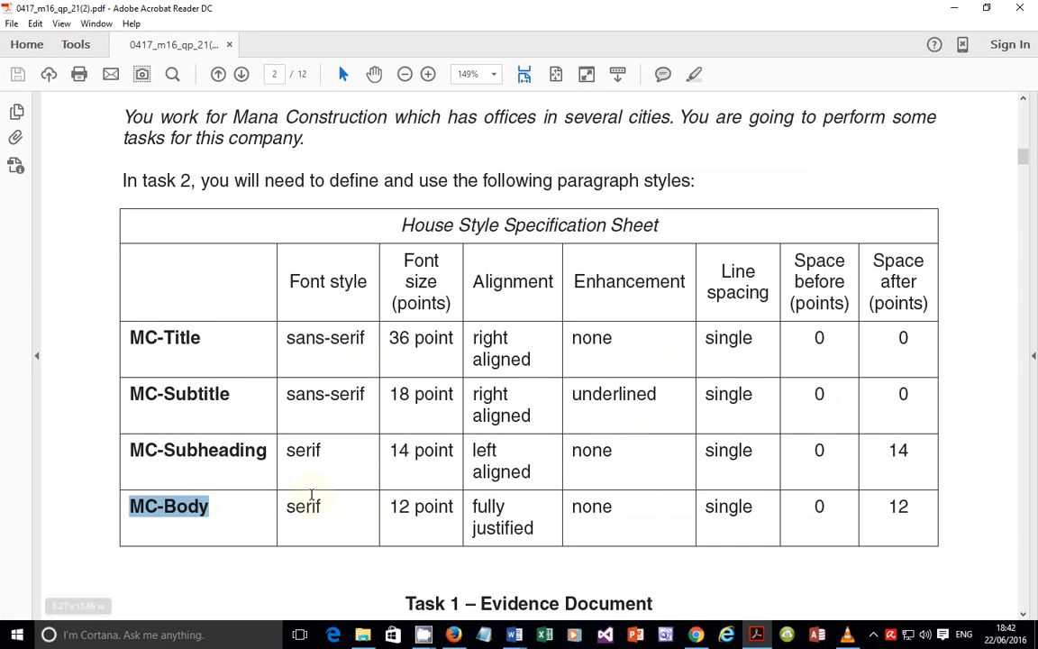
# Step: Highlight MC-Body's justified, single-spacing and 12 pt after requirements in the spec table
pyautogui.click(398, 500)
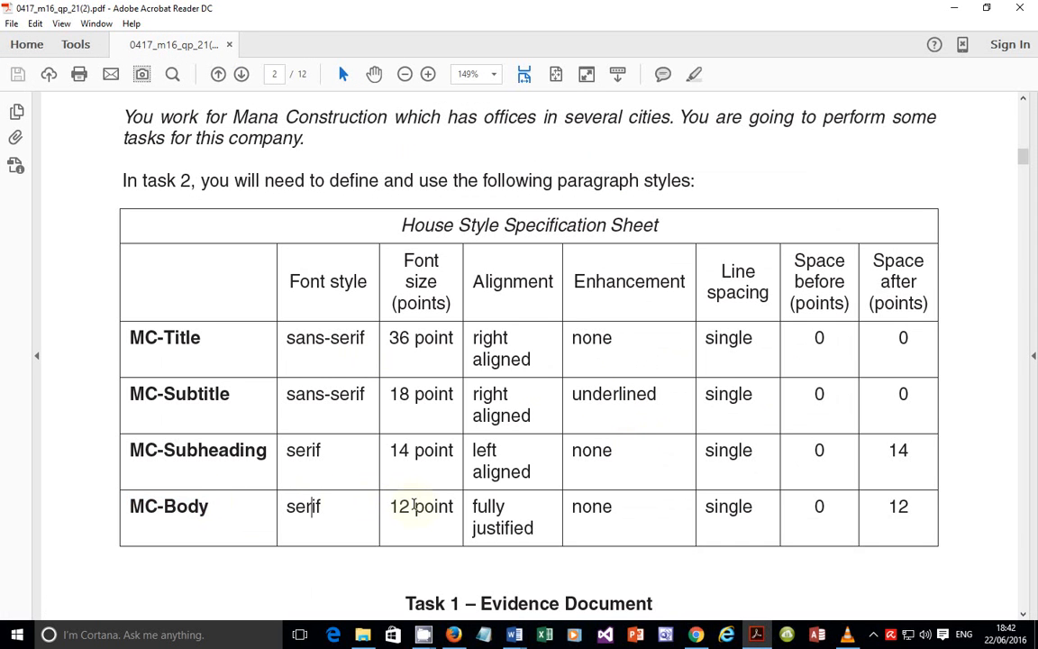
pyautogui.doubleClick(509, 526)
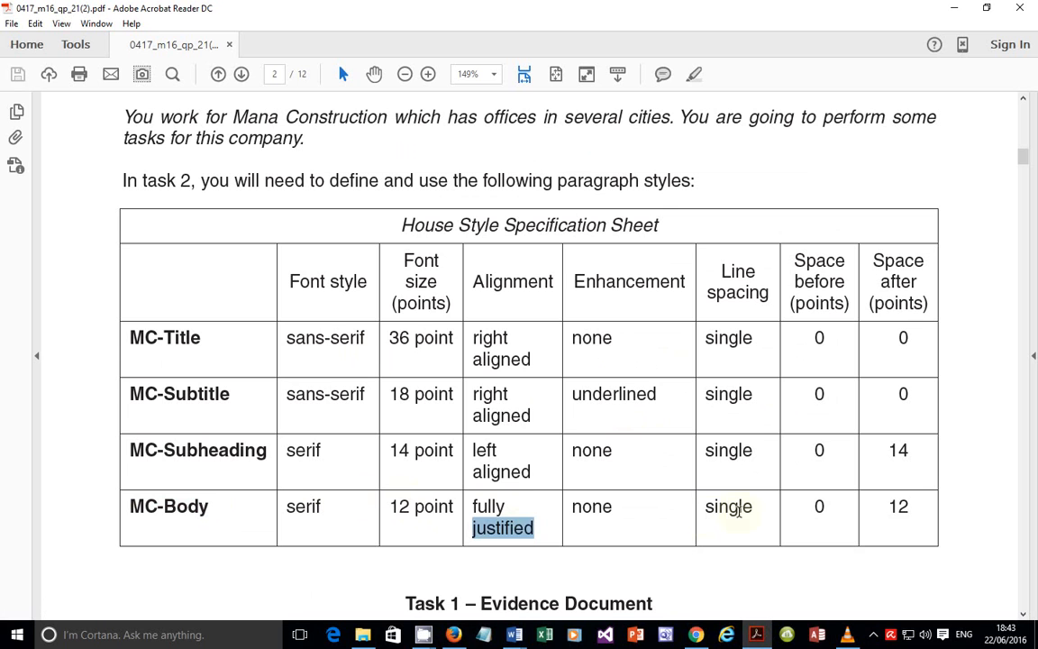
pyautogui.doubleClick(736, 506)
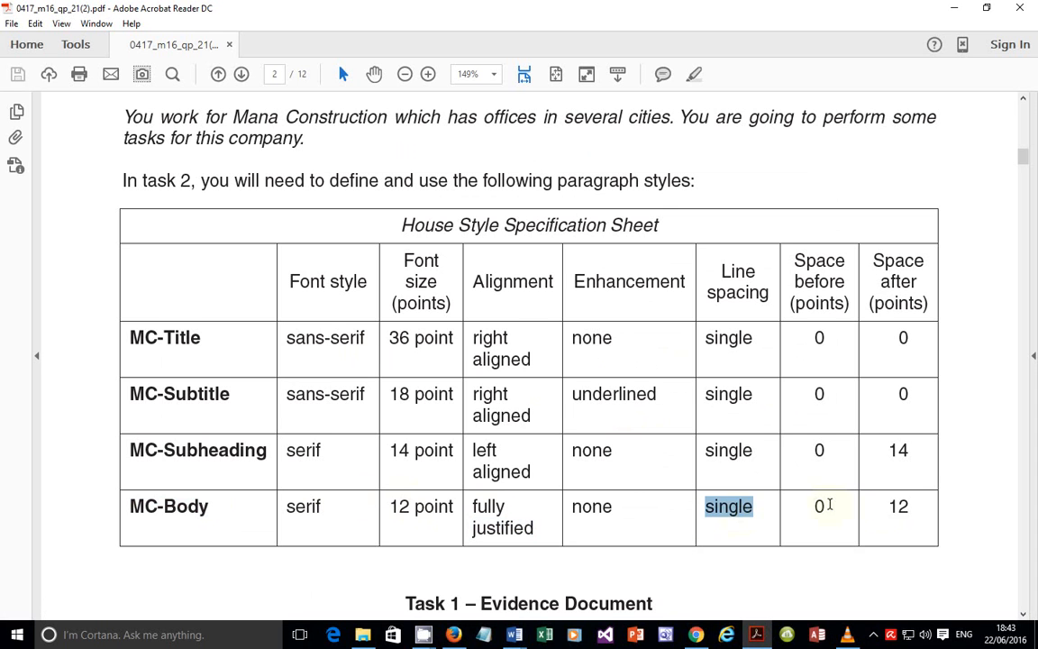
pyautogui.doubleClick(898, 506)
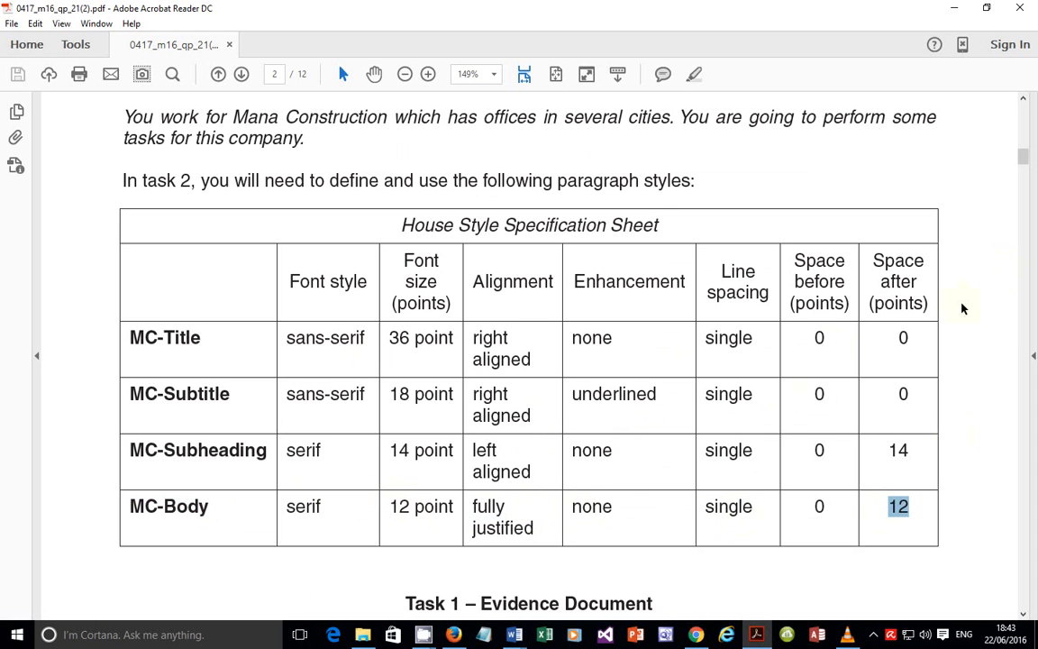
# Step: On page 3, highlight the MC-Body Evidence 3 requirement and the MC-Body style name
pyautogui.scroll(-5, 802, 397)
pyautogui.scroll(-10, 797, 369)
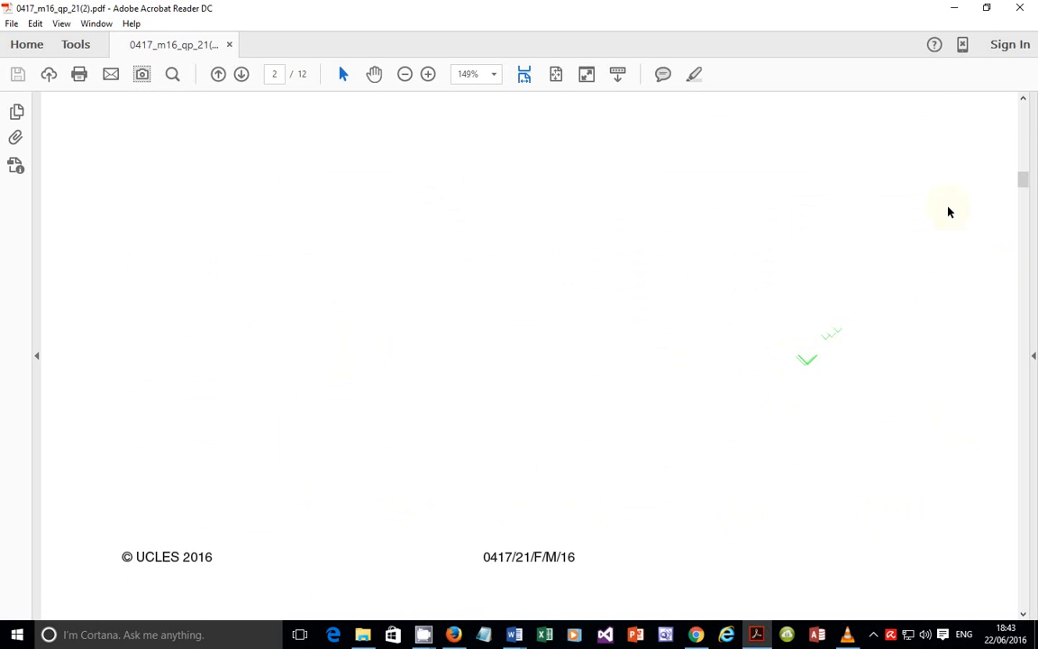
pyautogui.scroll(-12, 733, 332)
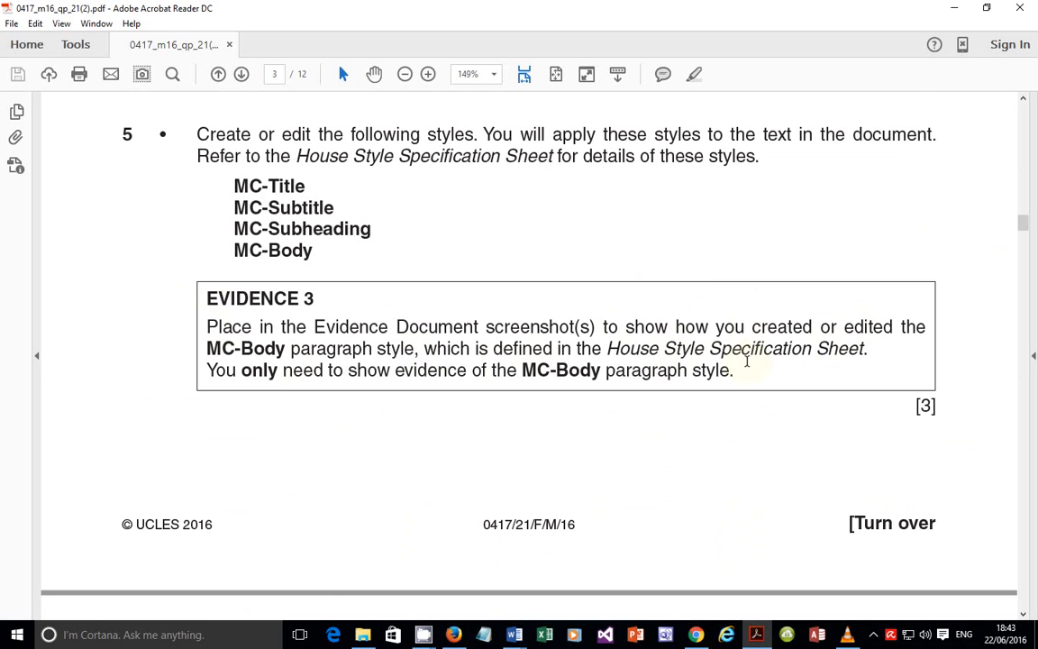
pyautogui.moveTo(292, 374); pyautogui.dragTo(730, 370)
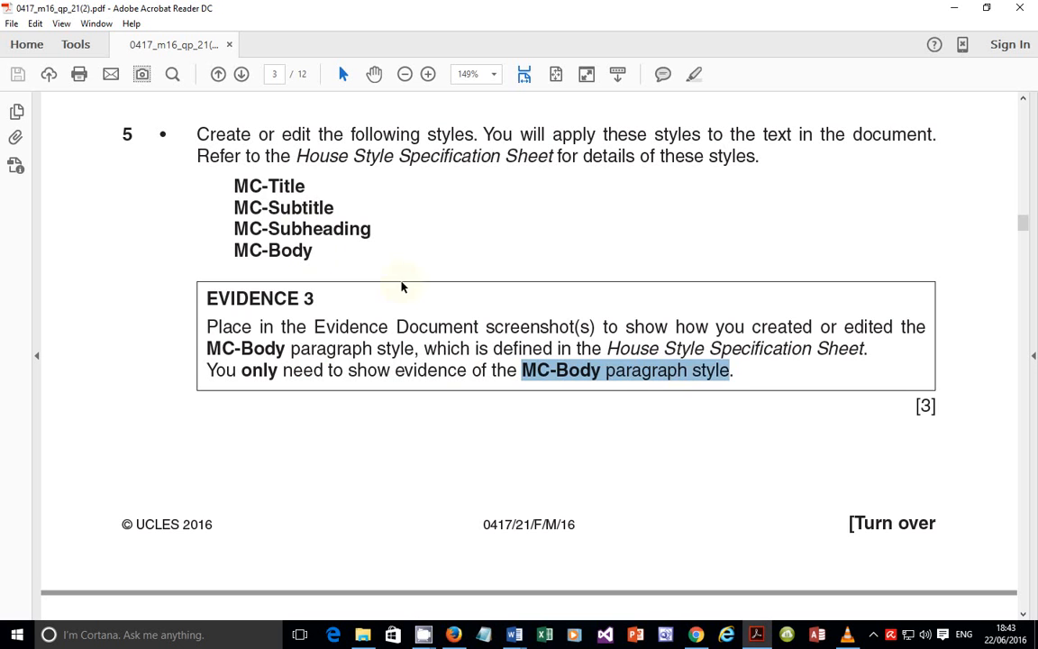
pyautogui.moveTo(316, 249); pyautogui.dragTo(230, 257)
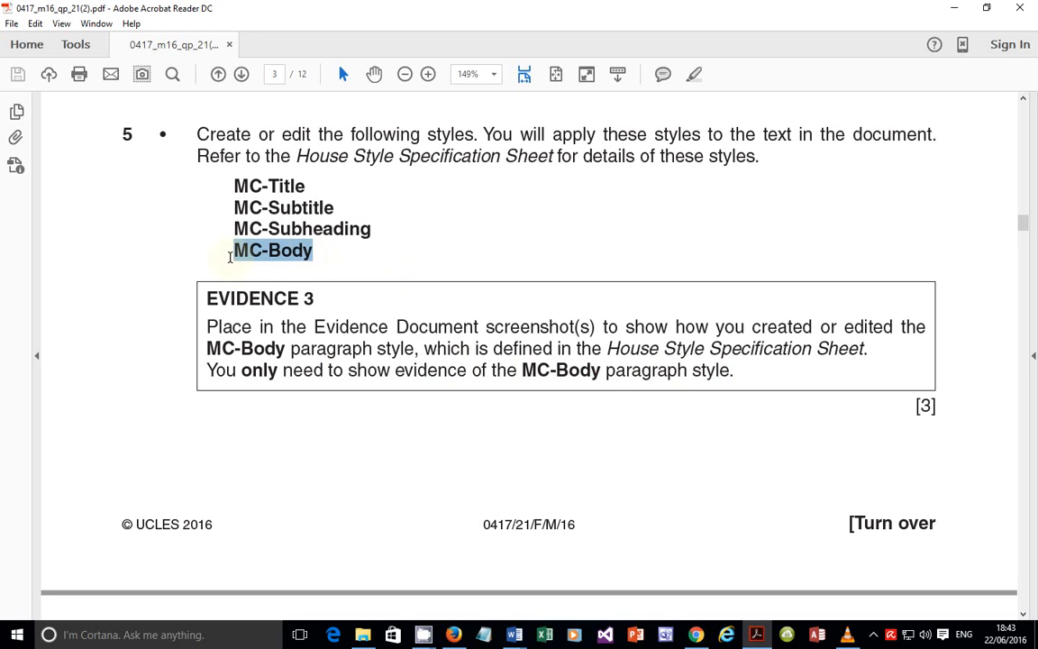
pyautogui.click(514, 635)
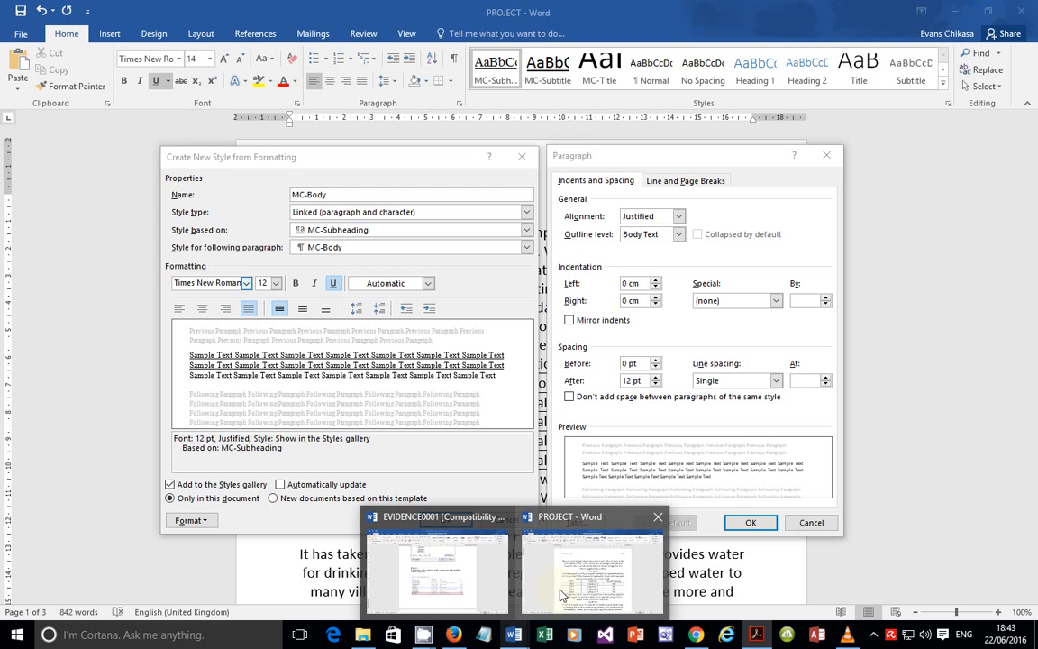
# Step: Capture the MC-Body dialogs with Lightshot, outlining 12 pt after and Single spacing, then cancel
pyautogui.click(559, 595)
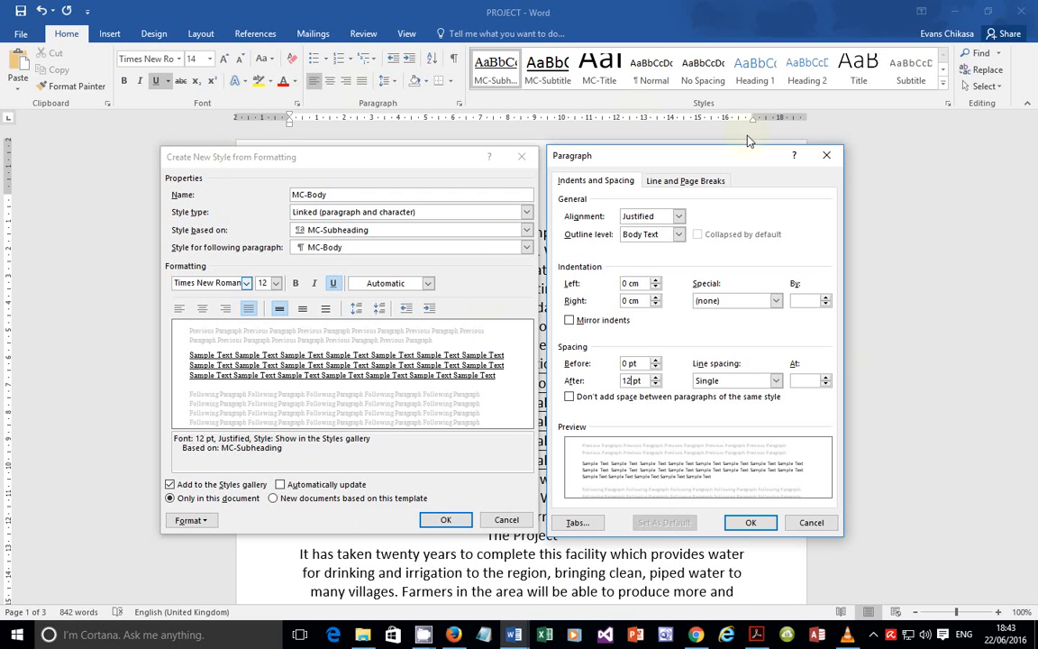
pyautogui.press('Print')
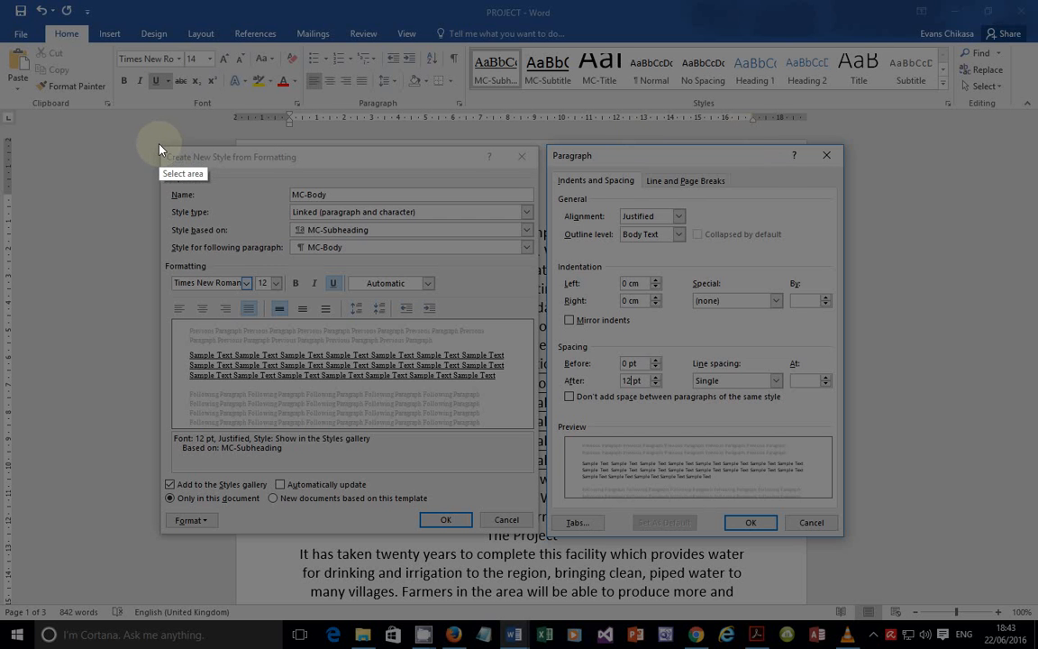
pyautogui.moveTo(158, 144)
pyautogui.mouseDown()
pyautogui.moveTo(597, 354)
pyautogui.moveTo(810, 491)
pyautogui.moveTo(842, 538)
pyautogui.mouseUp()
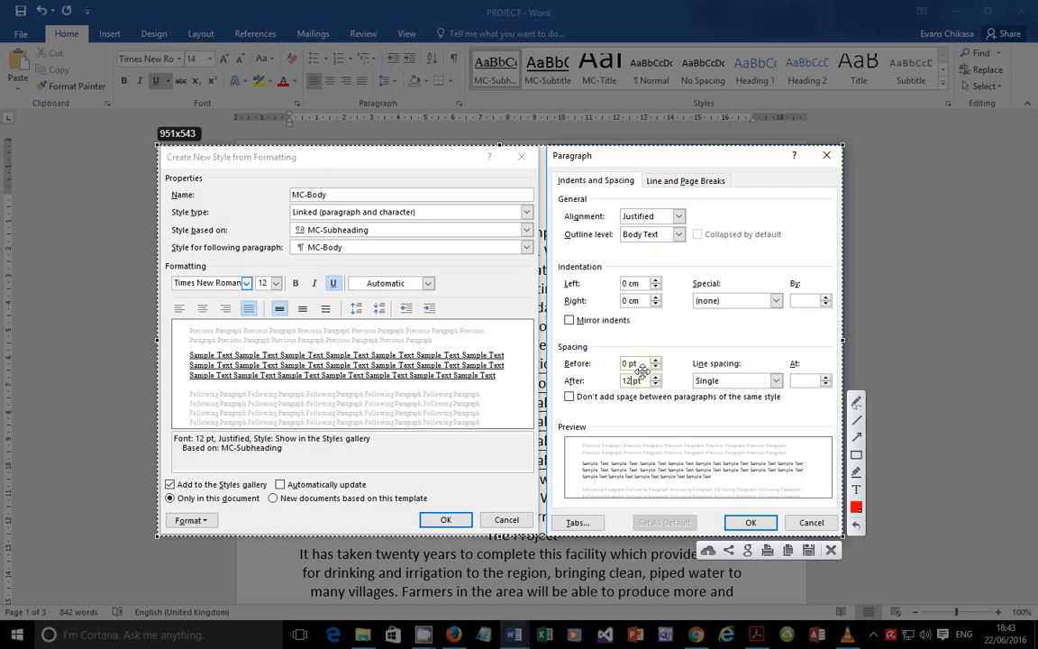
pyautogui.click(856, 455)
pyautogui.moveTo(589, 370); pyautogui.dragTo(667, 390)
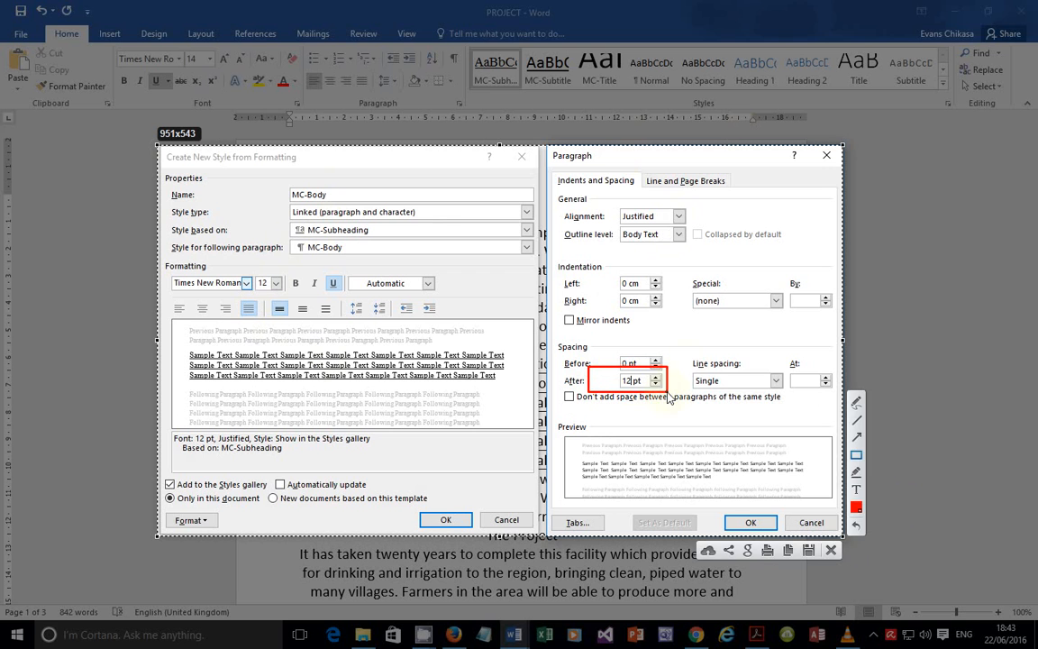
pyautogui.moveTo(683, 372)
pyautogui.mouseDown()
pyautogui.moveTo(746, 397)
pyautogui.moveTo(788, 392)
pyautogui.mouseUp()
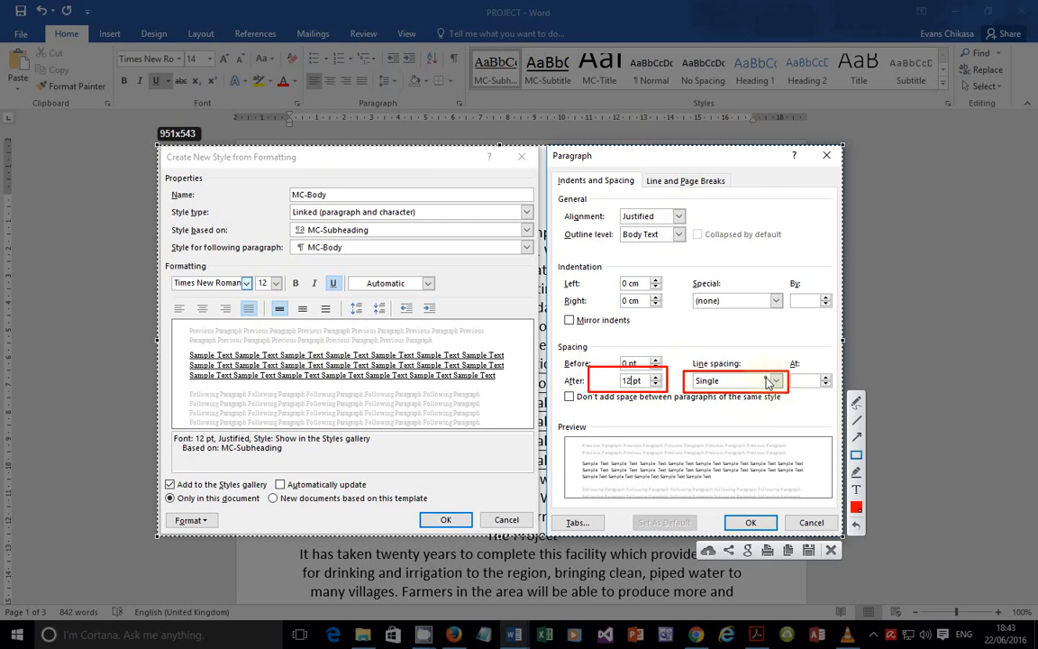
pyautogui.click(831, 550)
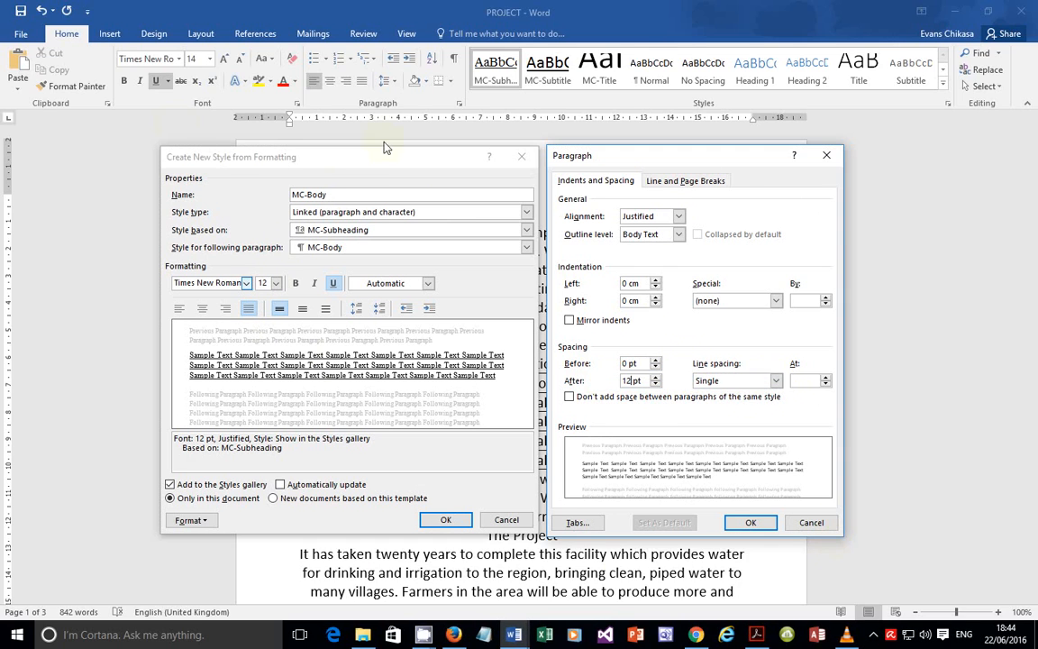
# Step: Recapture both style dialogs to the clipboard and confirm the 12 pt spacing after
pyautogui.press('Print')
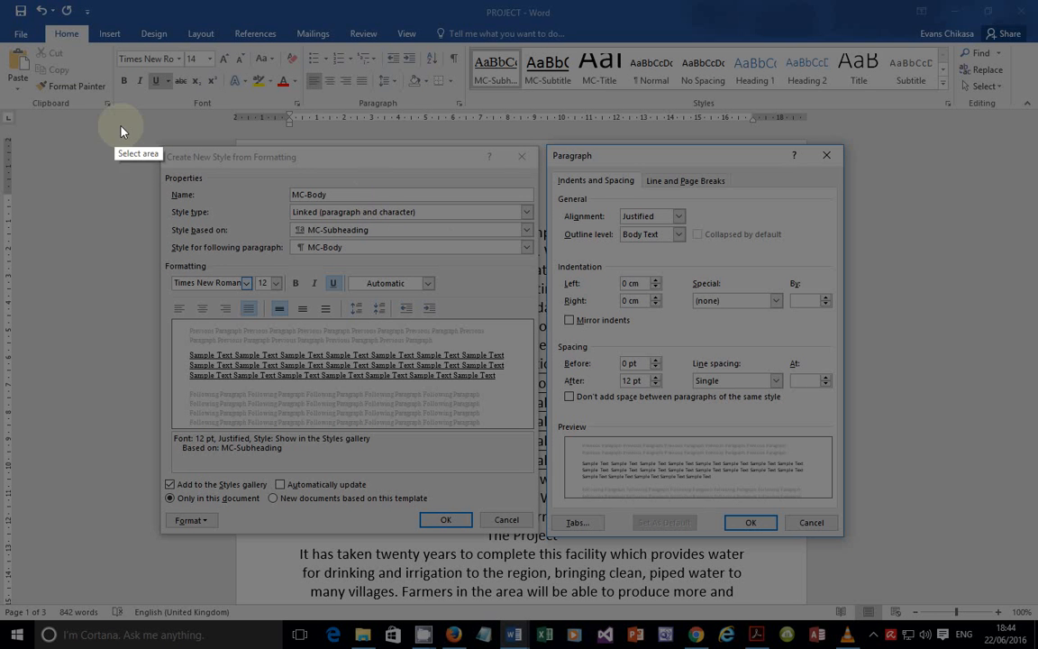
pyautogui.moveTo(155, 144); pyautogui.dragTo(844, 539)
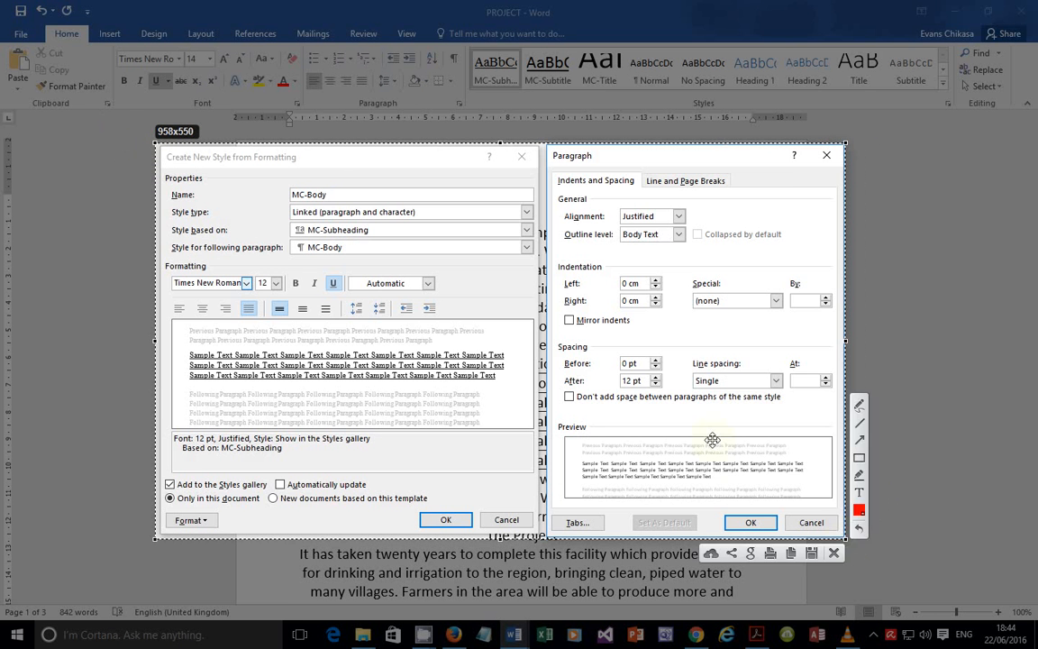
pyautogui.click(790, 552)
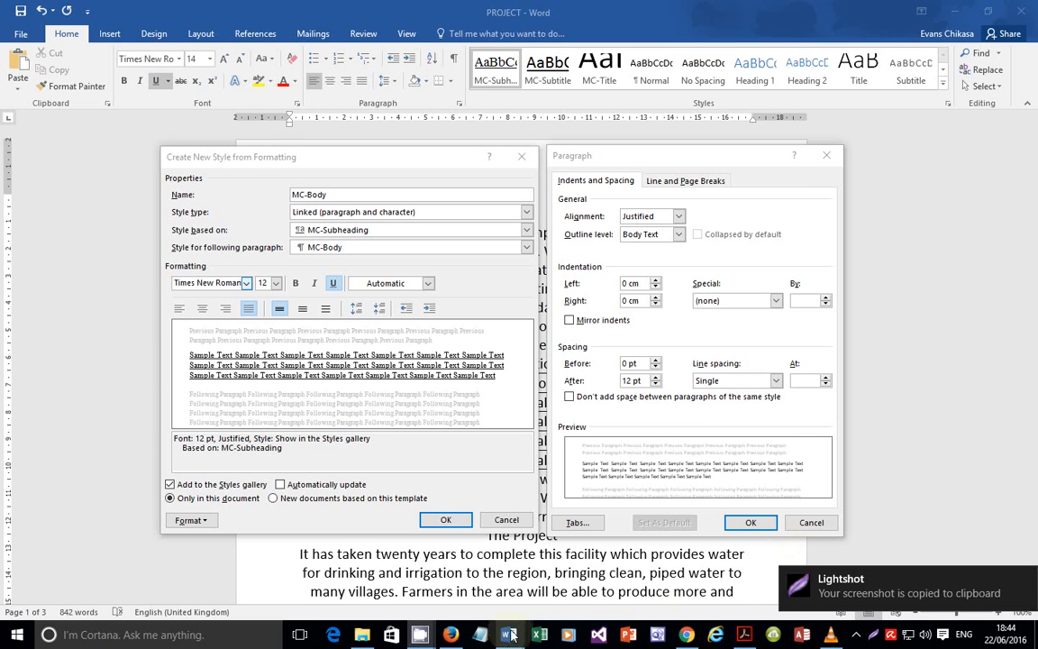
pyautogui.click(749, 523)
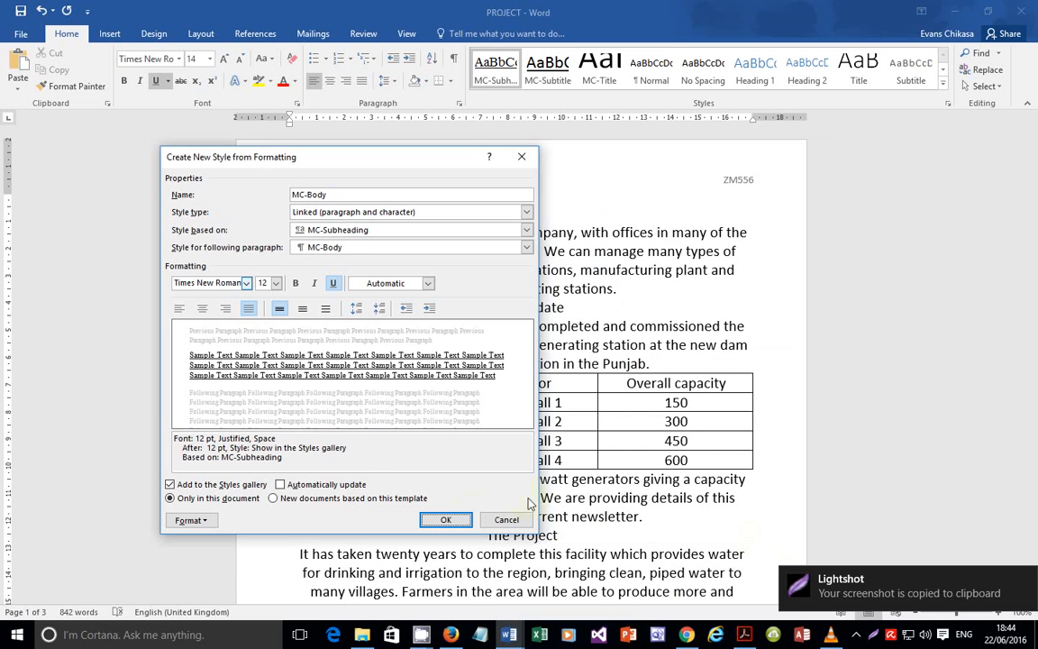
# Step: Save MC-Body and paste its settings screenshot under Evidence 3 in EVIDENCE0001
pyautogui.click(445, 520)
pyautogui.moveTo(509, 634)
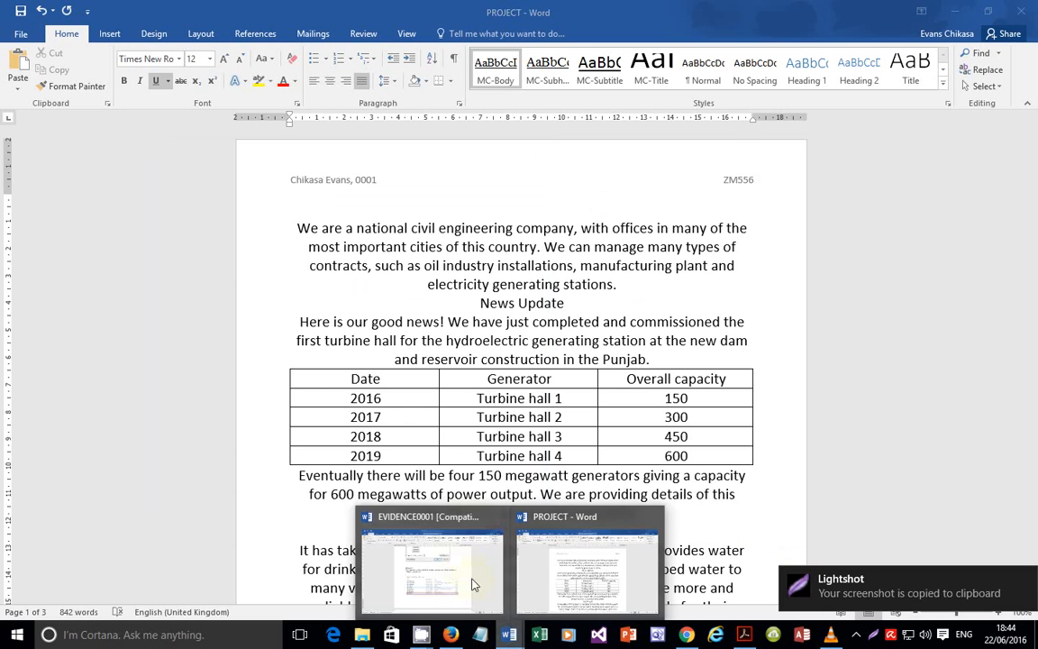
pyautogui.click(466, 567)
pyautogui.scroll(-10, 478, 451)
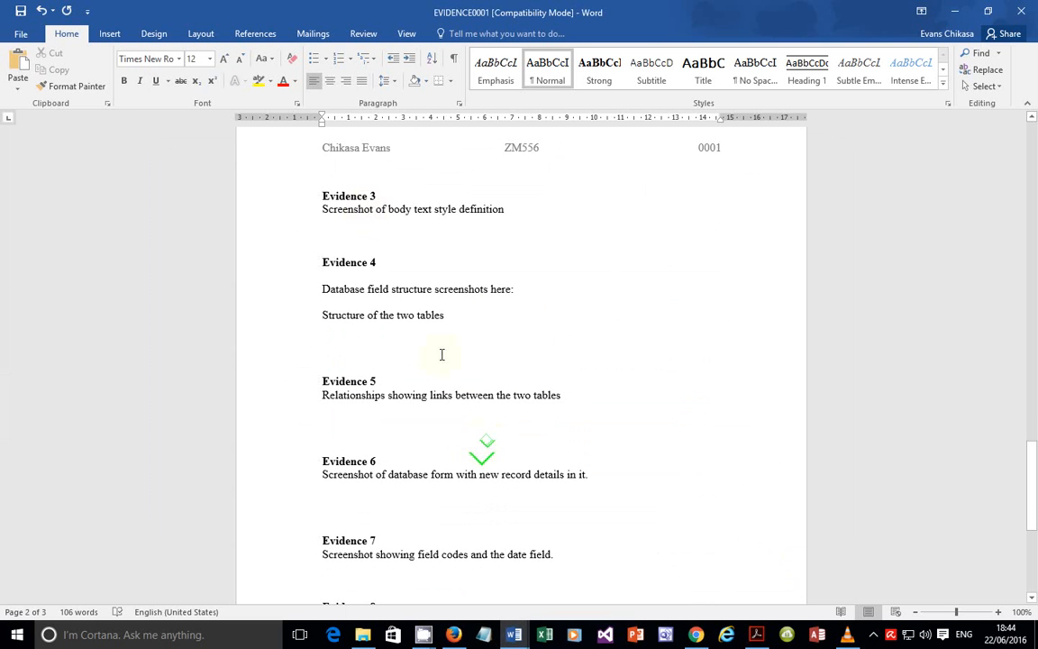
pyautogui.click(358, 234)
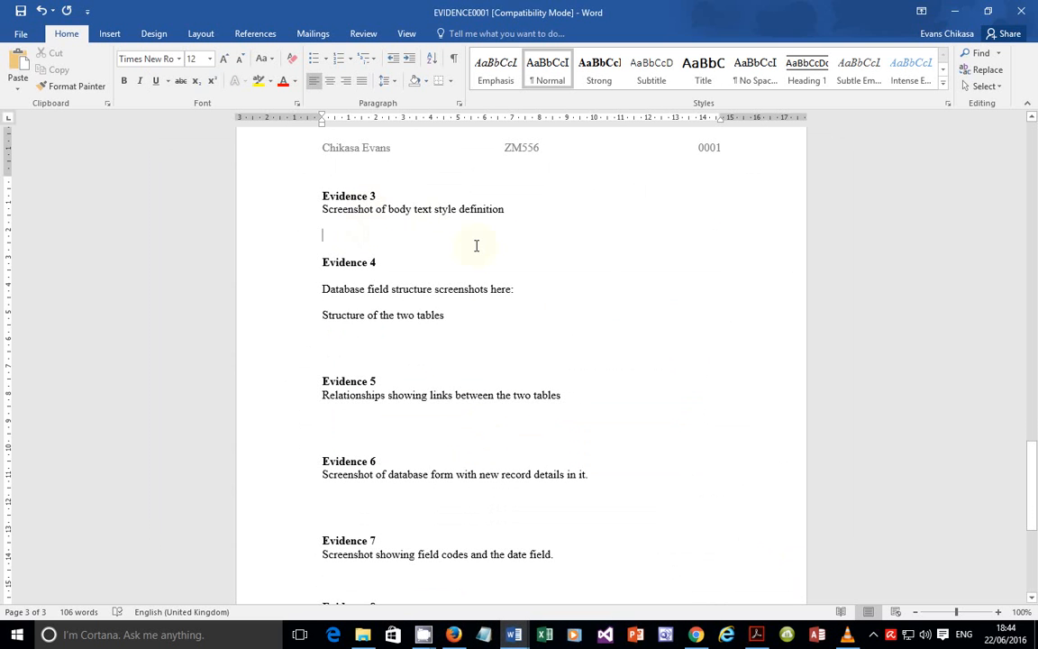
pyautogui.hotkey('ctrl', 'v')
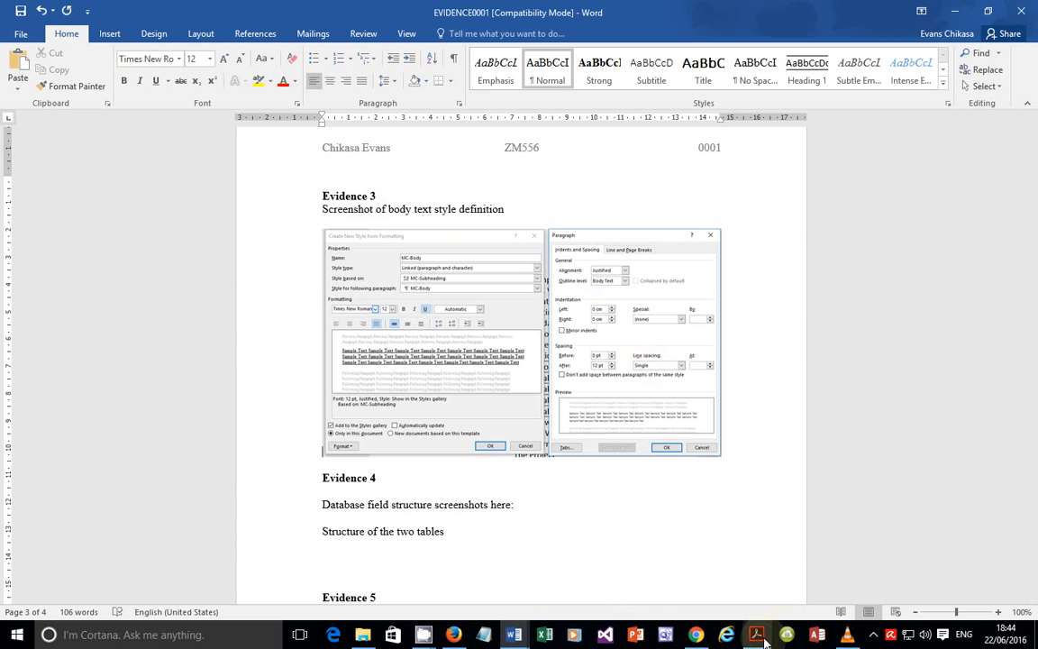
pyautogui.hotkey('alt', 'Tab')
pyautogui.scroll(-5, 621, 412)
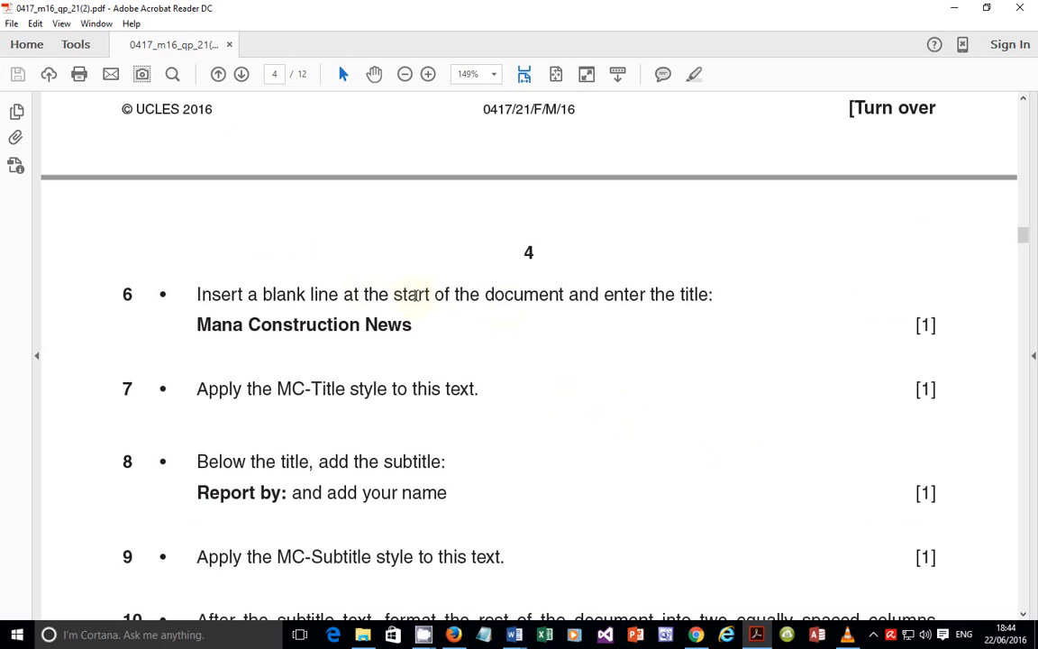
# Step: Copy 'Mana Construction News' from page 4 of the exam paper, then return to PROJECT
pyautogui.scroll(2, 488, 287)
pyautogui.scroll(-2, 489, 287)
pyautogui.moveTo(191, 324); pyautogui.dragTo(410, 322)
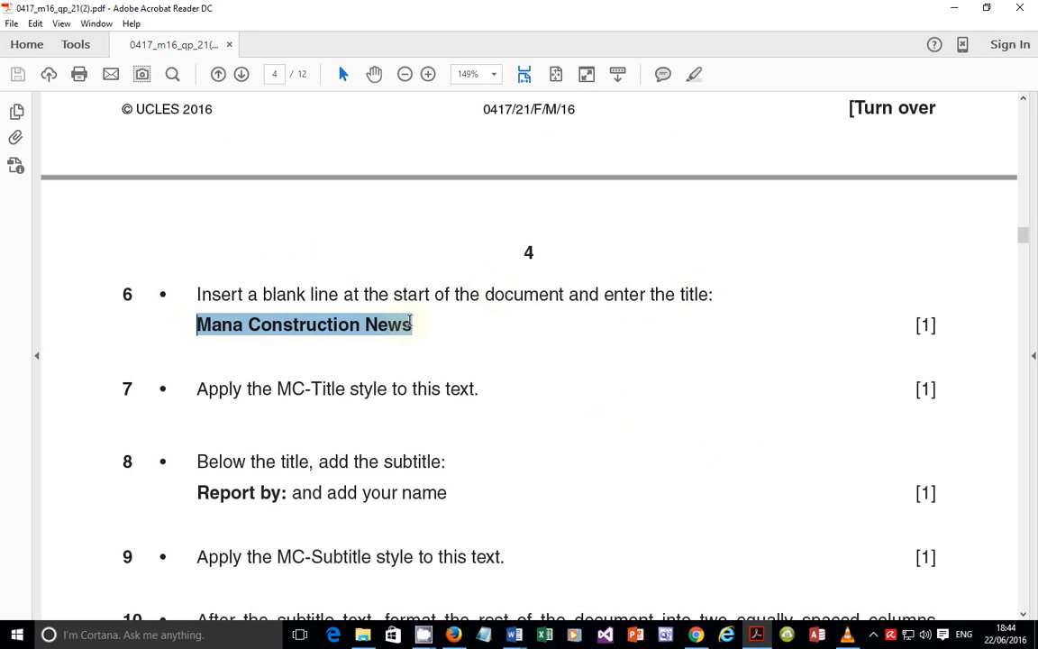
pyautogui.rightClick(410, 325)
pyautogui.click(439, 339)
pyautogui.moveTo(514, 634)
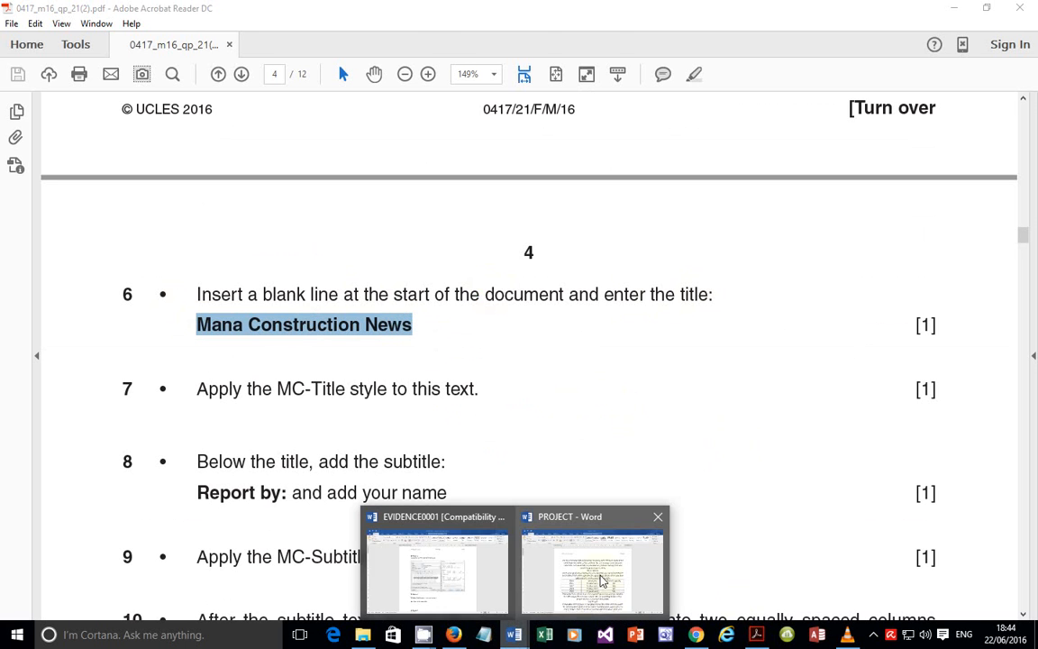
pyautogui.click(596, 567)
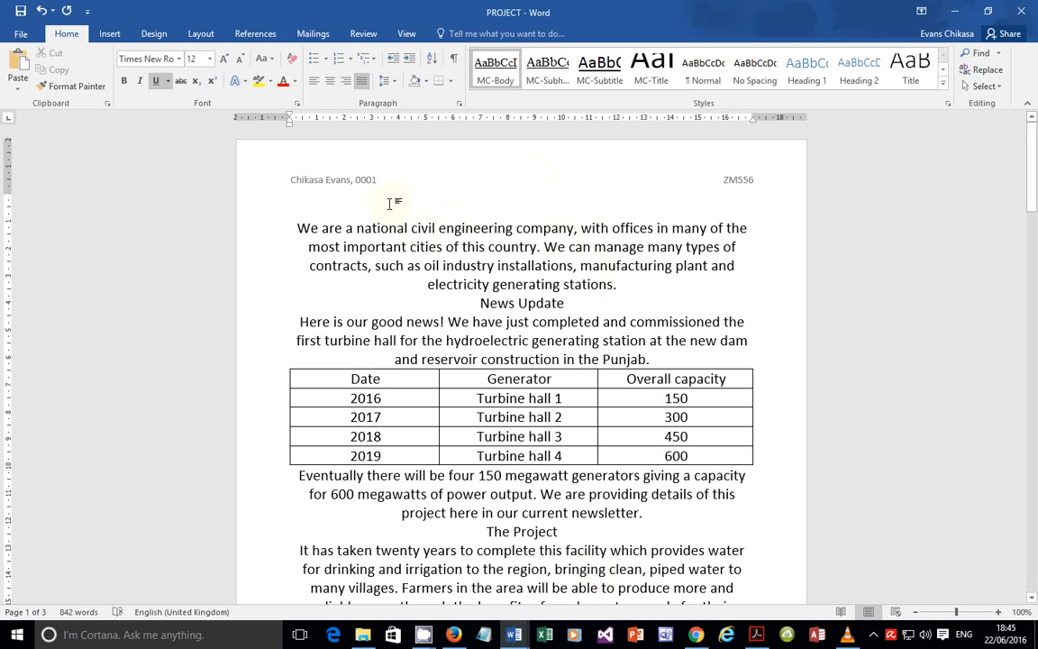
# Step: Paste a heading at the top, delete it, and leave a blank first line
pyautogui.hotkey('ctrl', 'v')
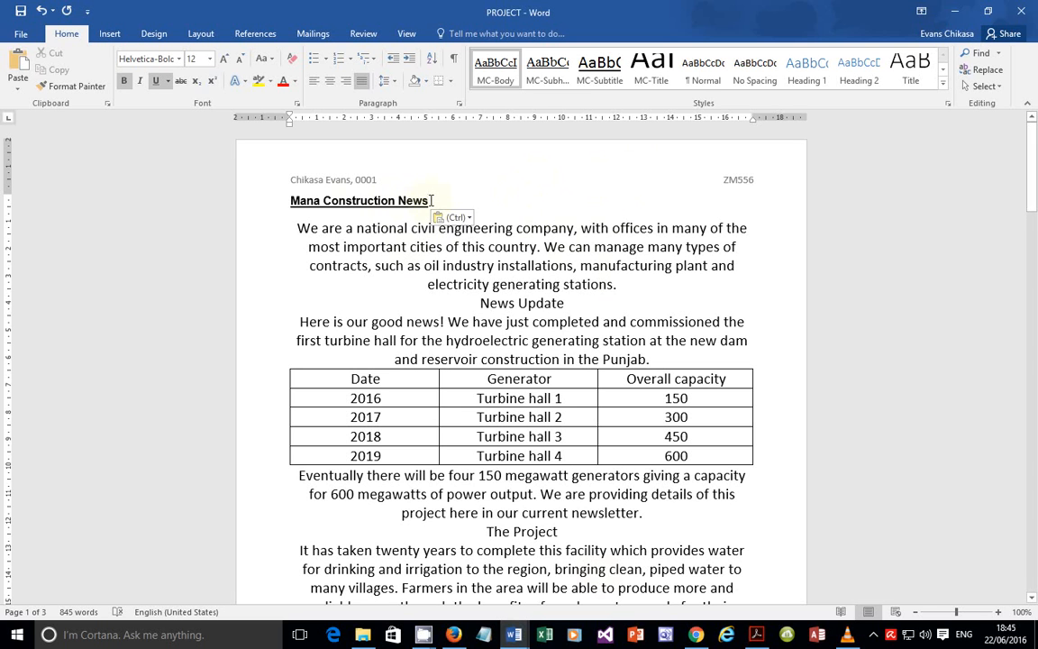
pyautogui.moveTo(430, 200); pyautogui.dragTo(289, 200)
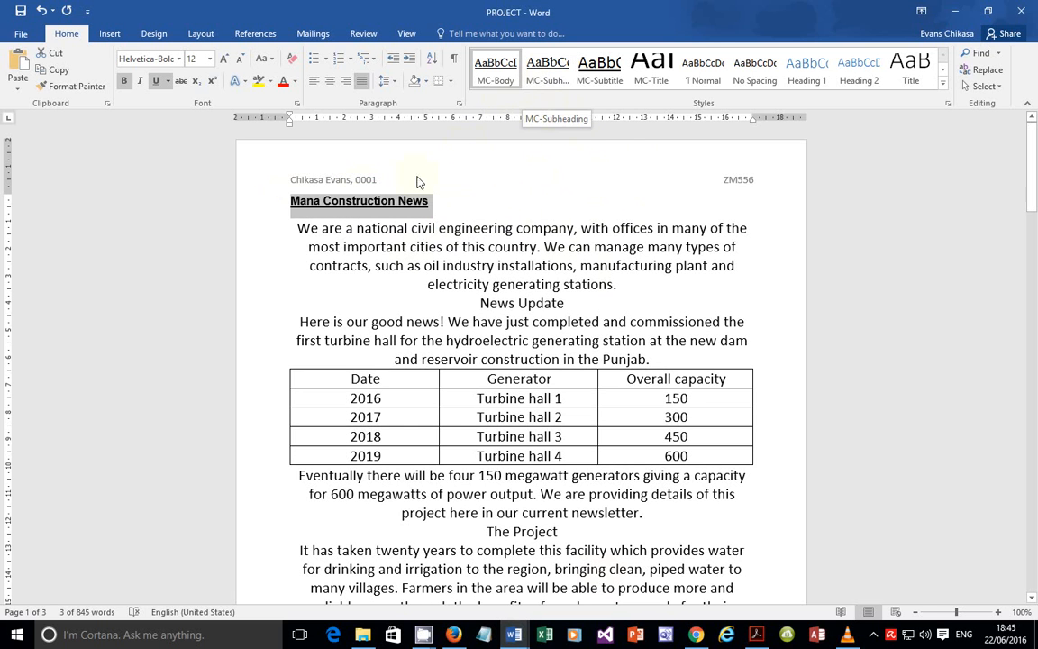
pyautogui.press('Delete')
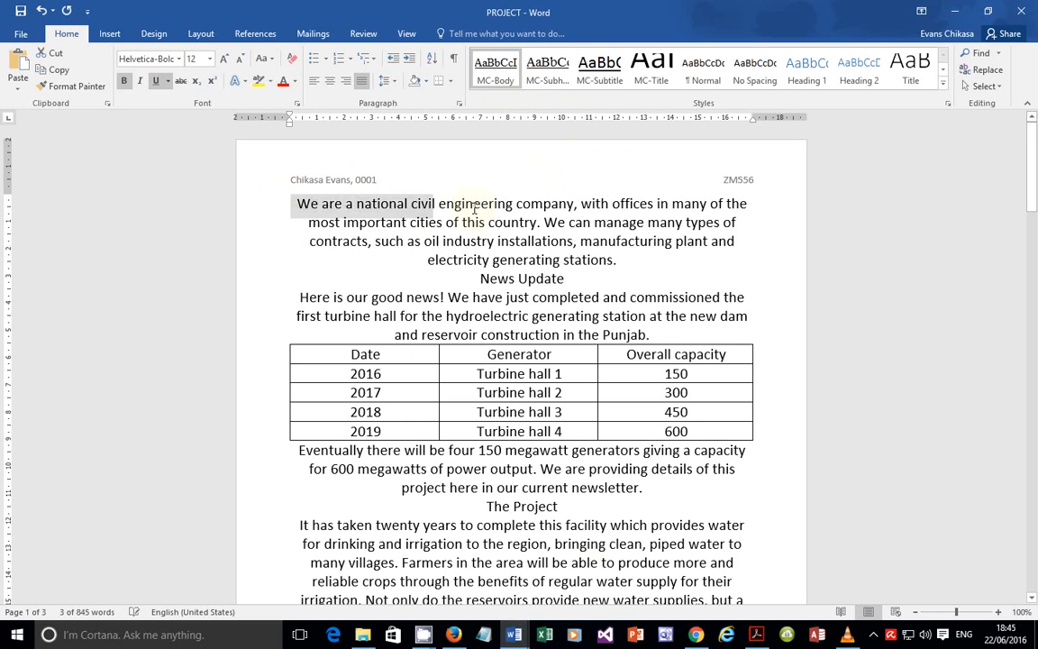
pyautogui.press('Return')
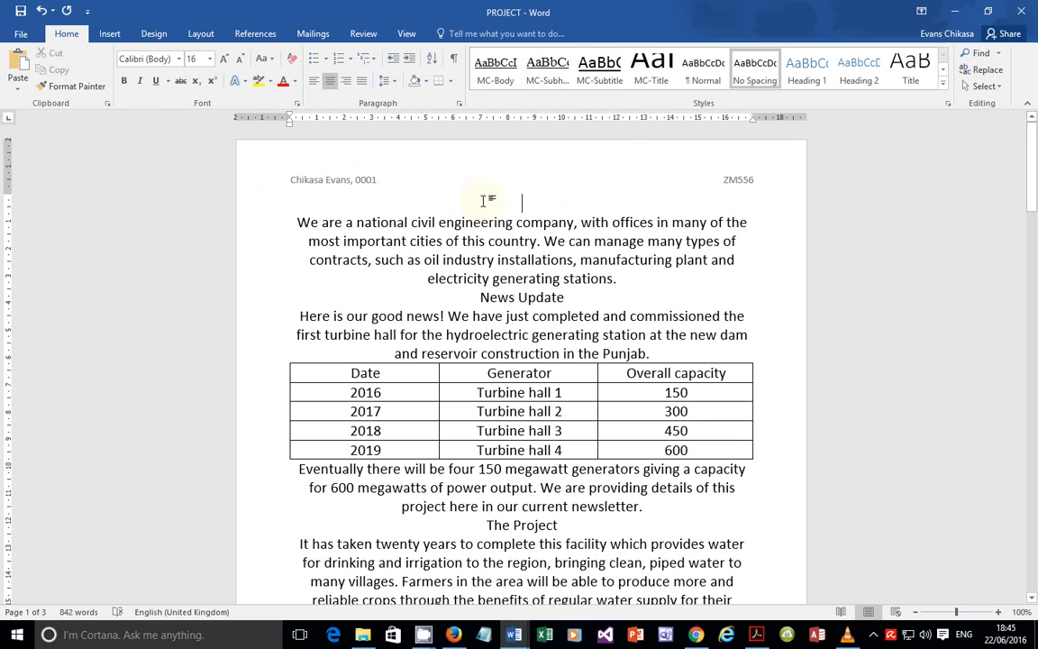
# Step: Type 'Mana Construction News' on the first line and return to the exam paper
pyautogui.write('Mana')
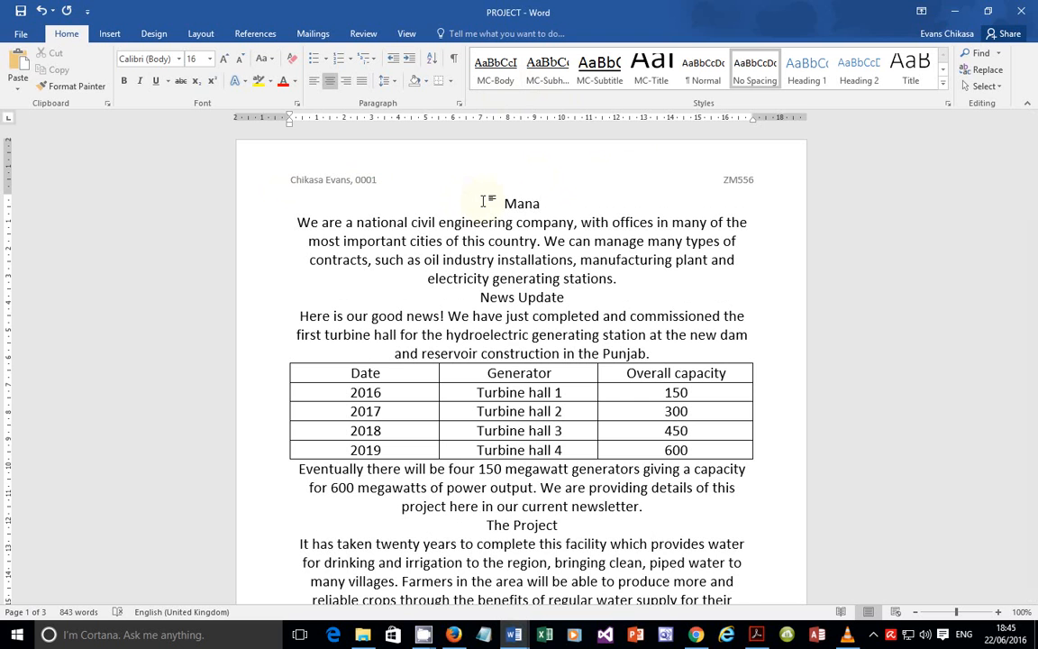
pyautogui.click(756, 633)
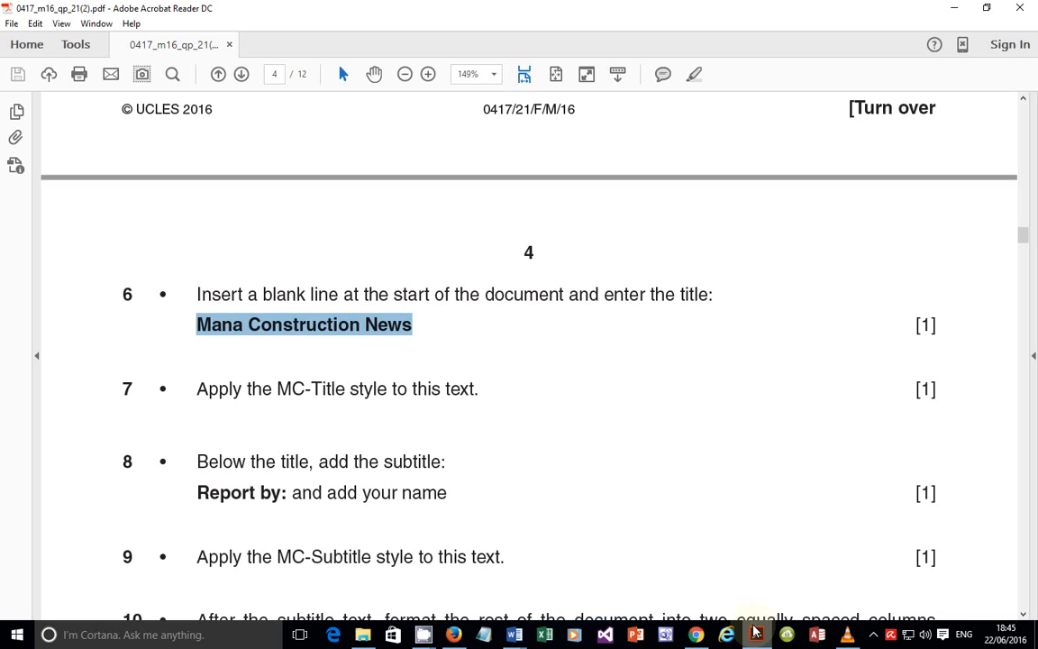
pyautogui.click(754, 632)
pyautogui.write('Cond')
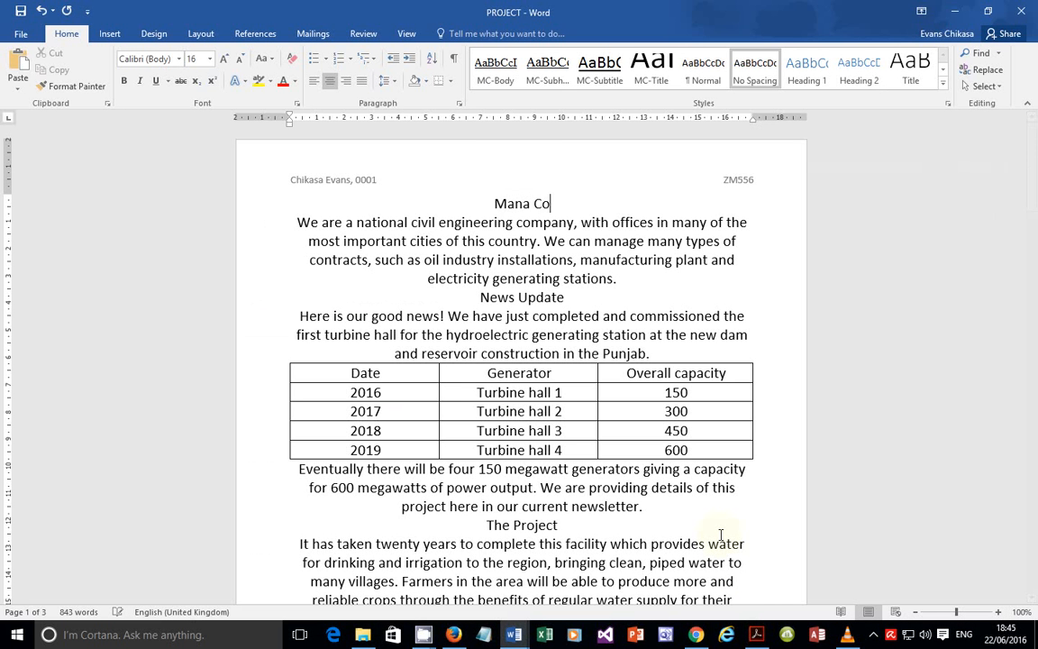
pyautogui.write('t')
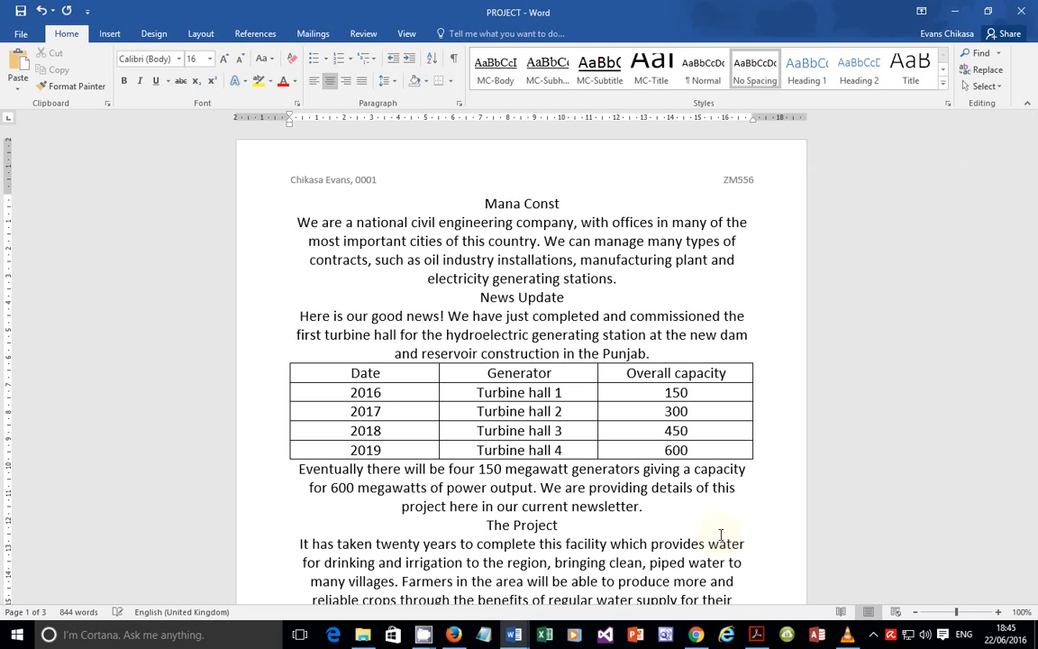
pyautogui.write('ruction News')
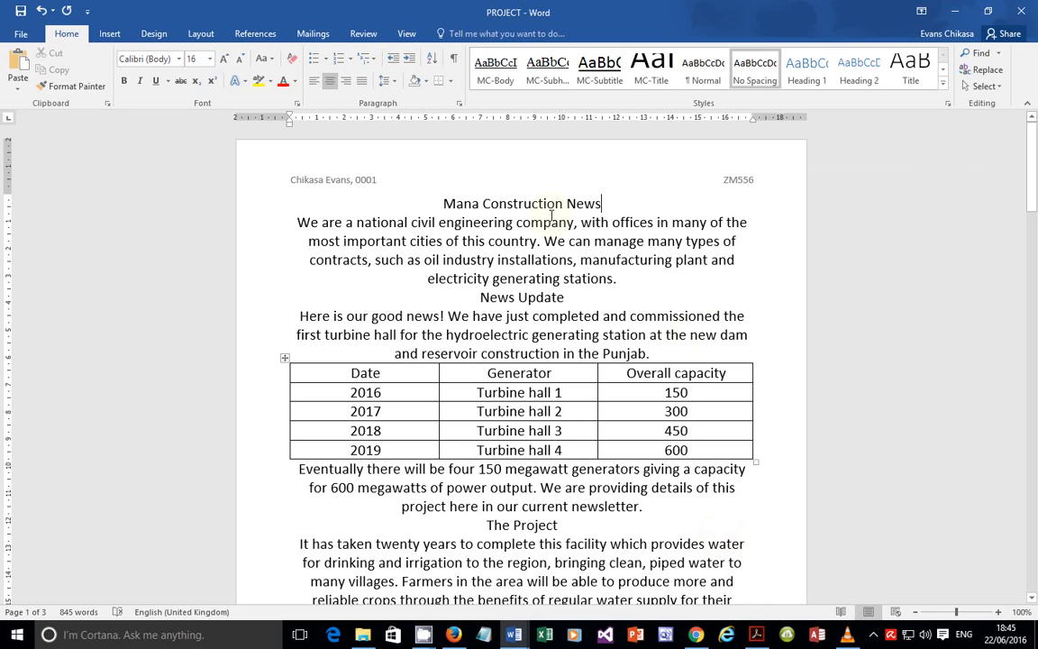
pyautogui.click(757, 634)
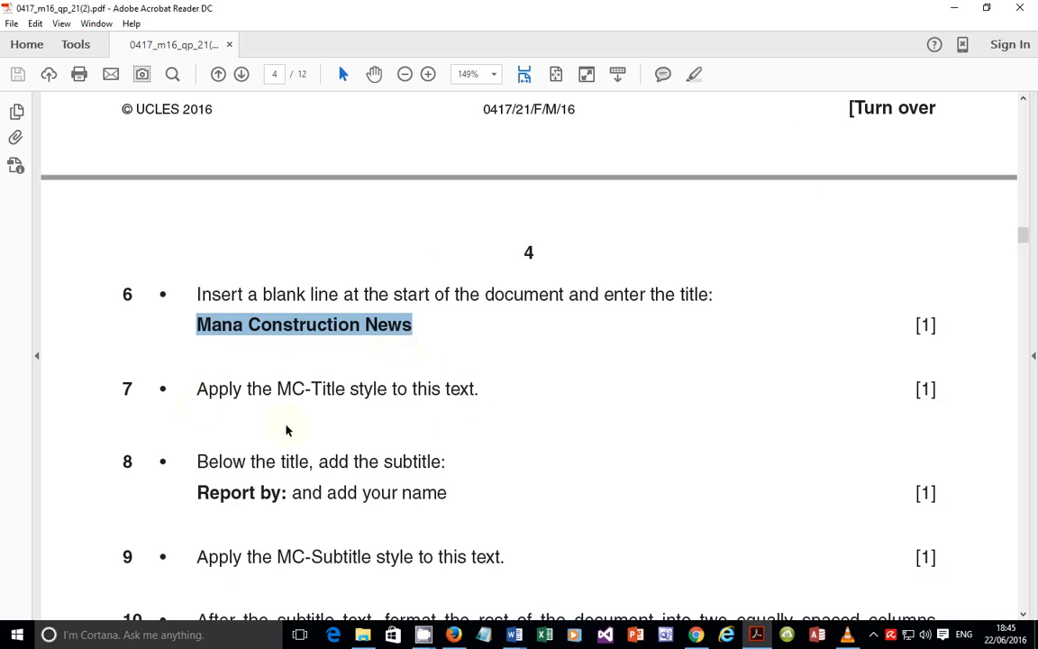
pyautogui.moveTo(198, 397); pyautogui.dragTo(482, 401)
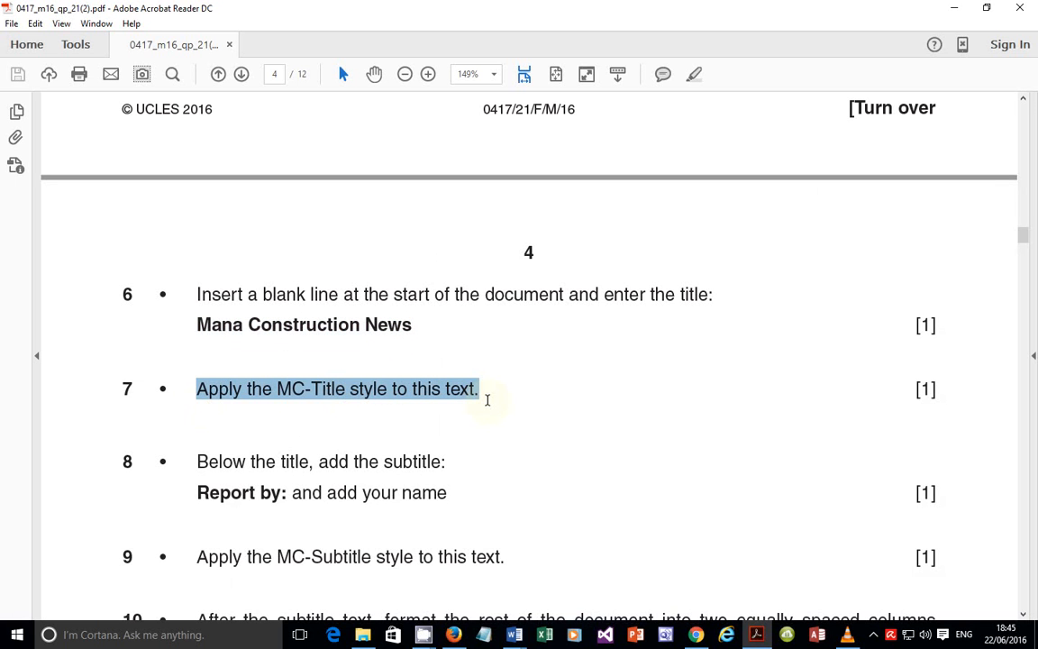
pyautogui.click(484, 398)
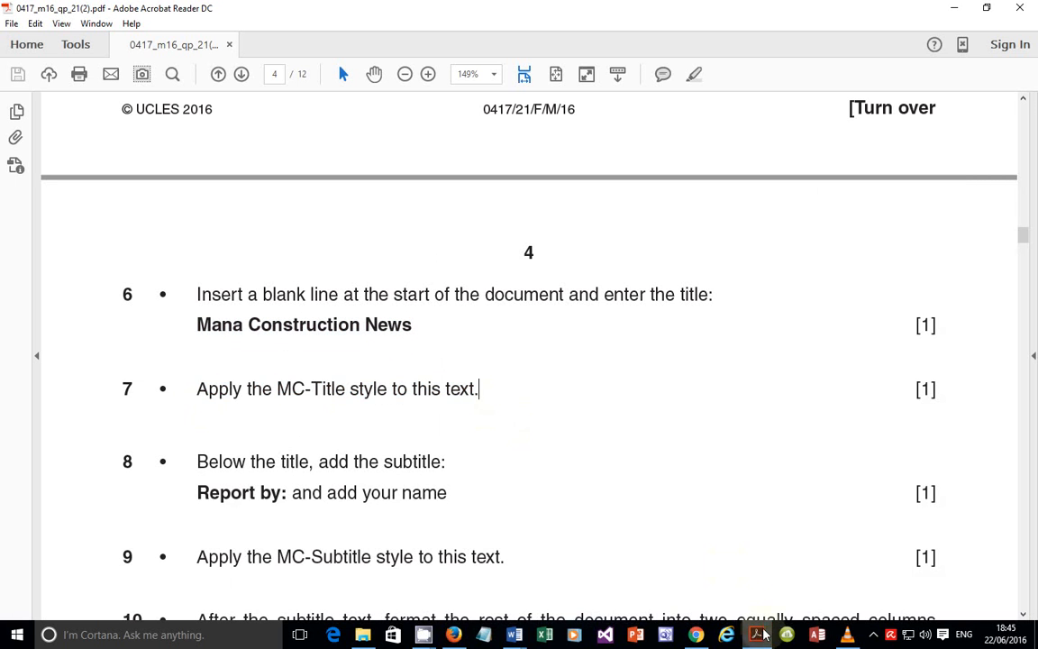
pyautogui.moveTo(515, 636)
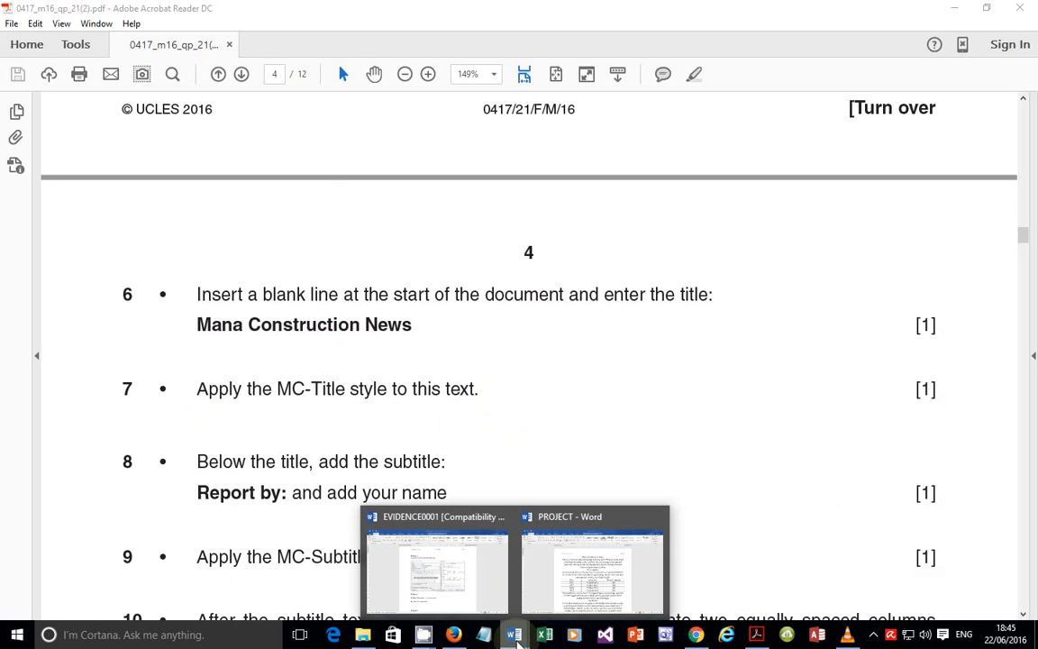
# Step: Review the body-style screenshot in EVIDENCE0001, abandon the capture, and return to PROJECT
pyautogui.moveTo(475, 582)
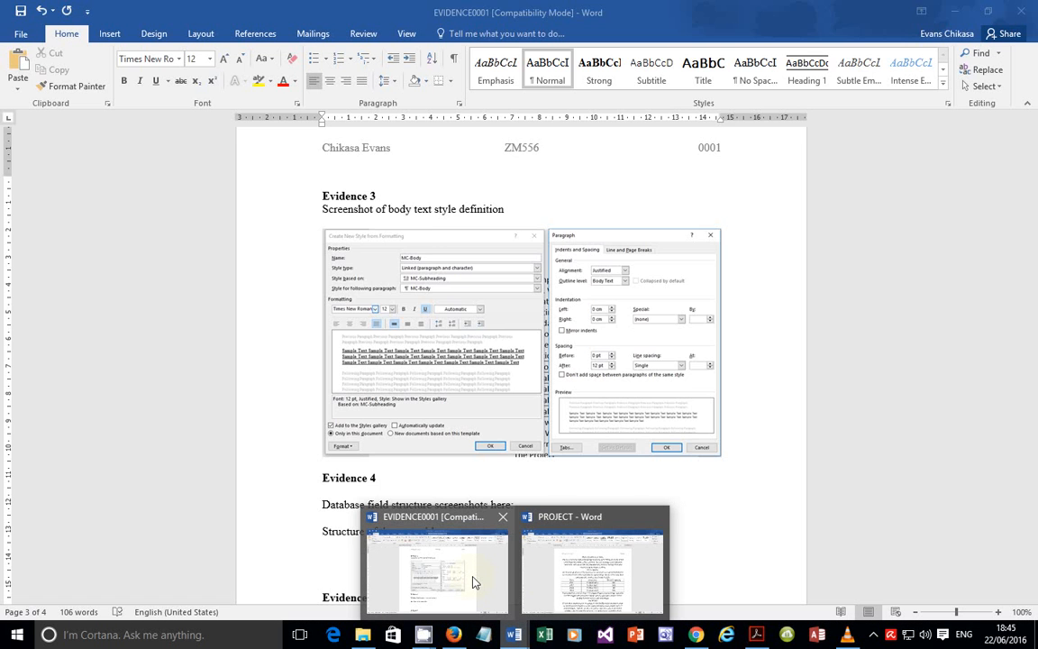
pyautogui.moveTo(560, 574)
pyautogui.click(475, 582)
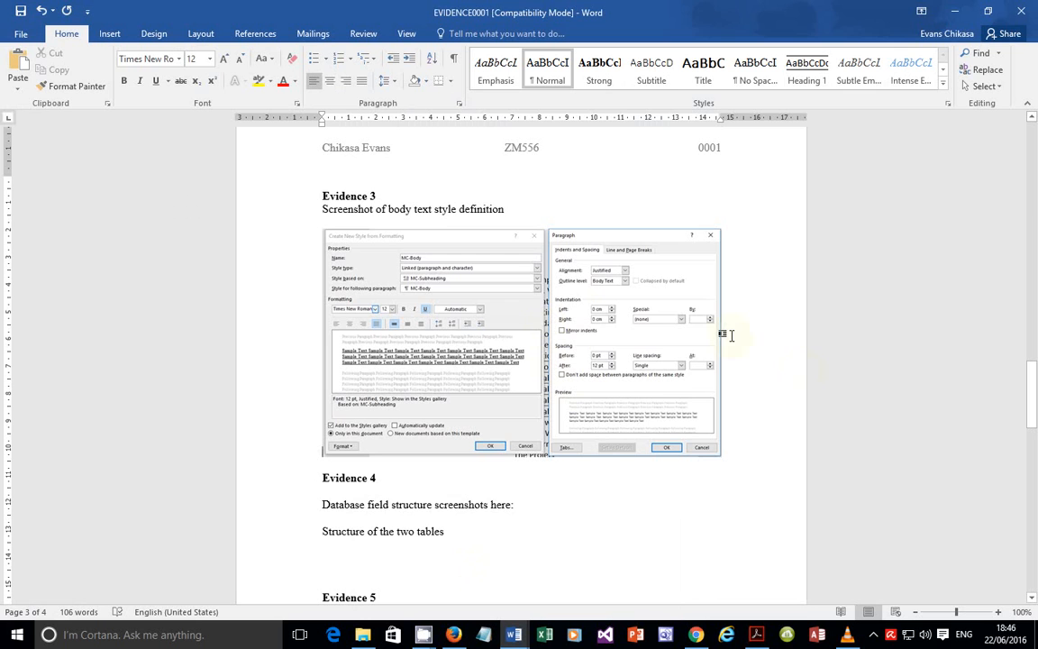
pyautogui.press('Print')
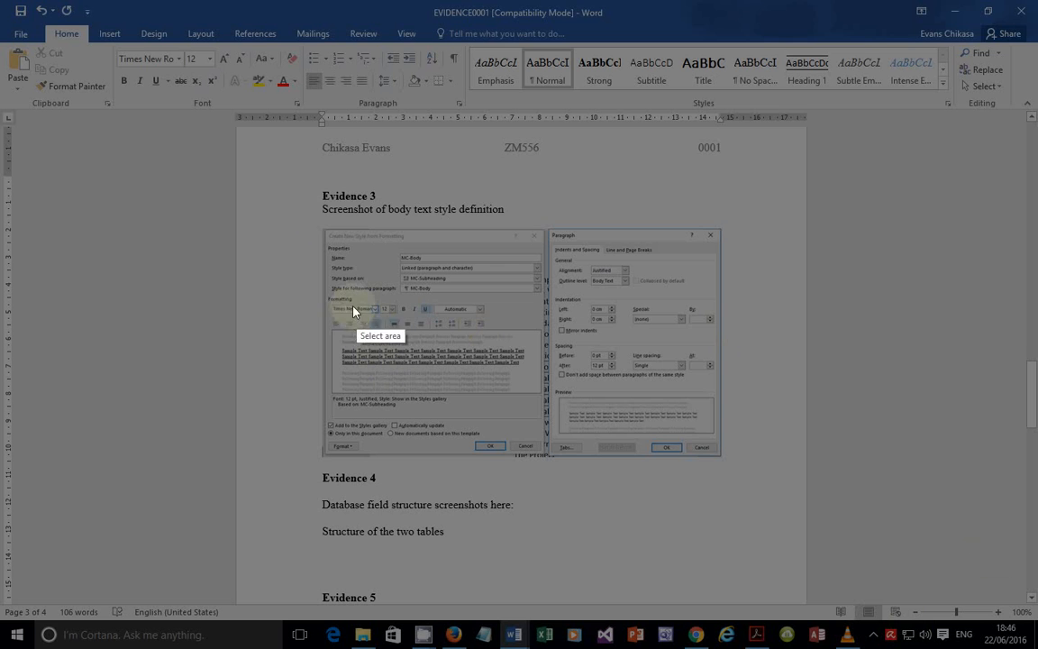
pyautogui.moveTo(325, 295)
pyautogui.mouseDown()
pyautogui.moveTo(547, 357)
pyautogui.moveTo(538, 355)
pyautogui.mouseUp()
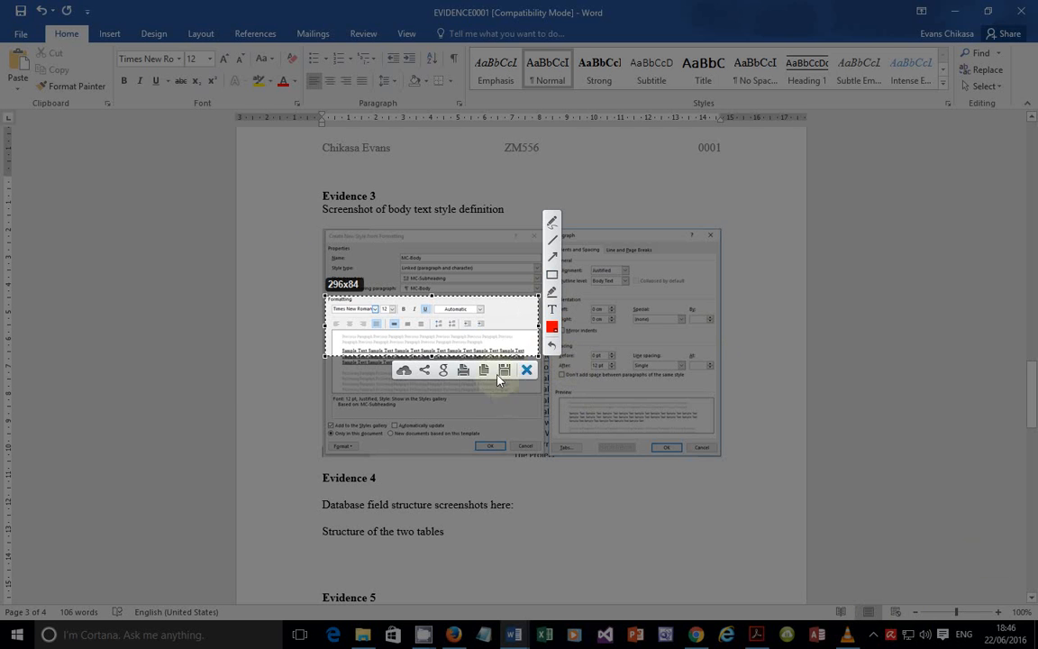
pyautogui.click(527, 369)
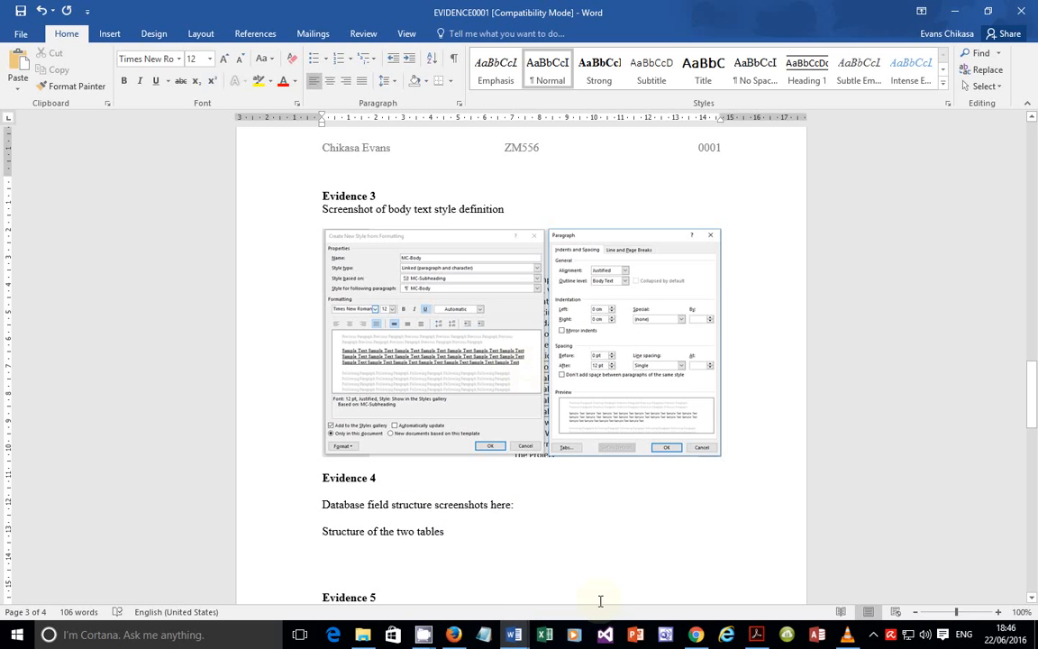
pyautogui.click(540, 586)
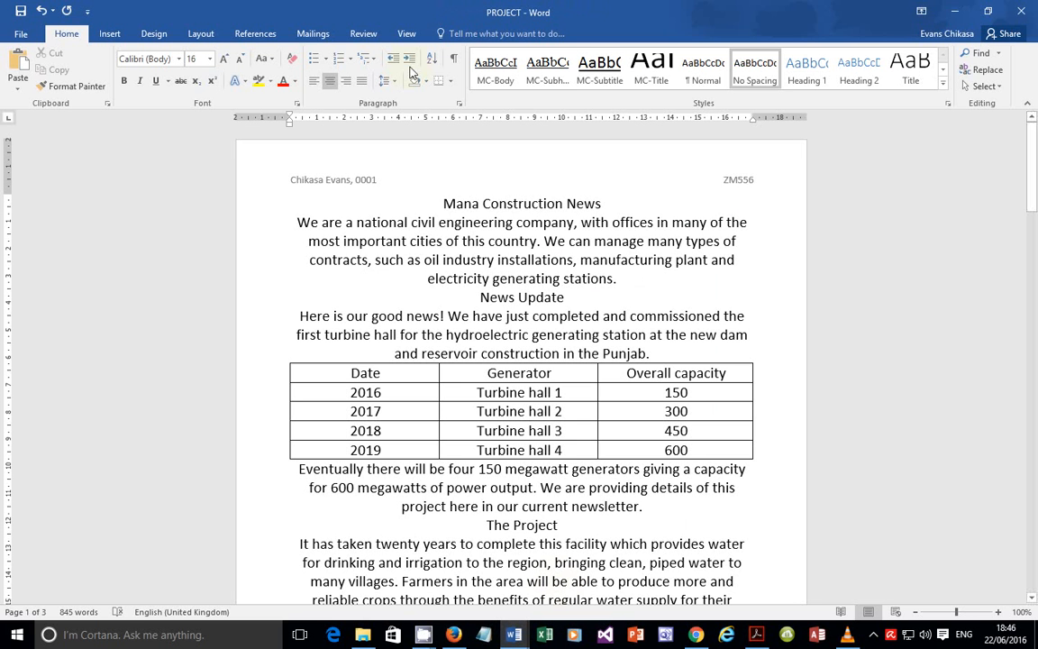
# Step: Open Modify Style for MC-Body and mark its Underline setting in a discarded capture
pyautogui.rightClick(516, 86)
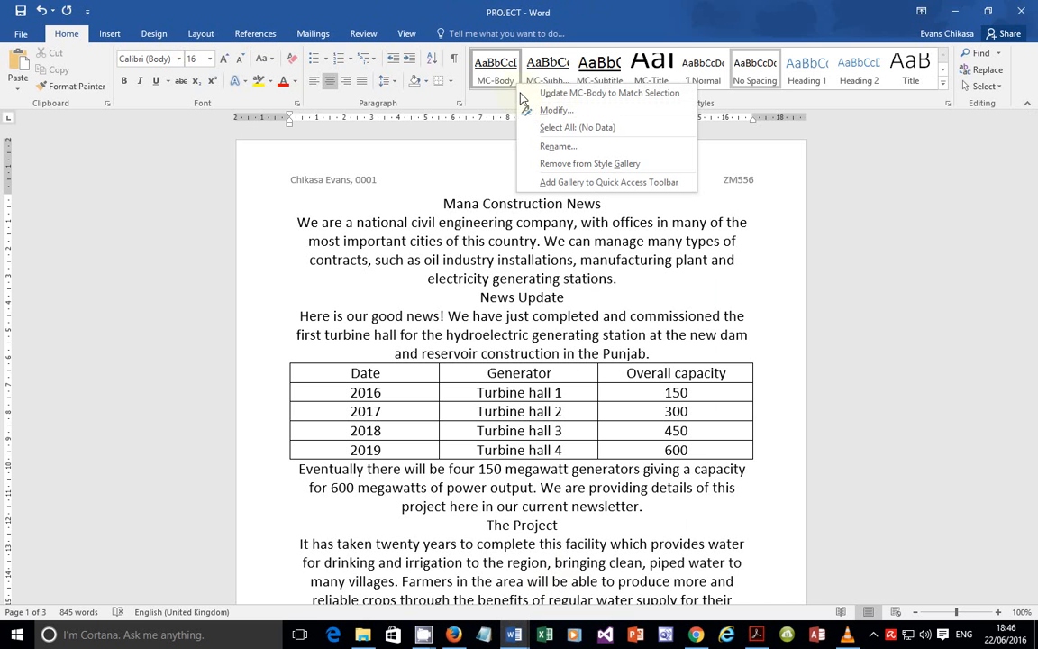
pyautogui.click(552, 110)
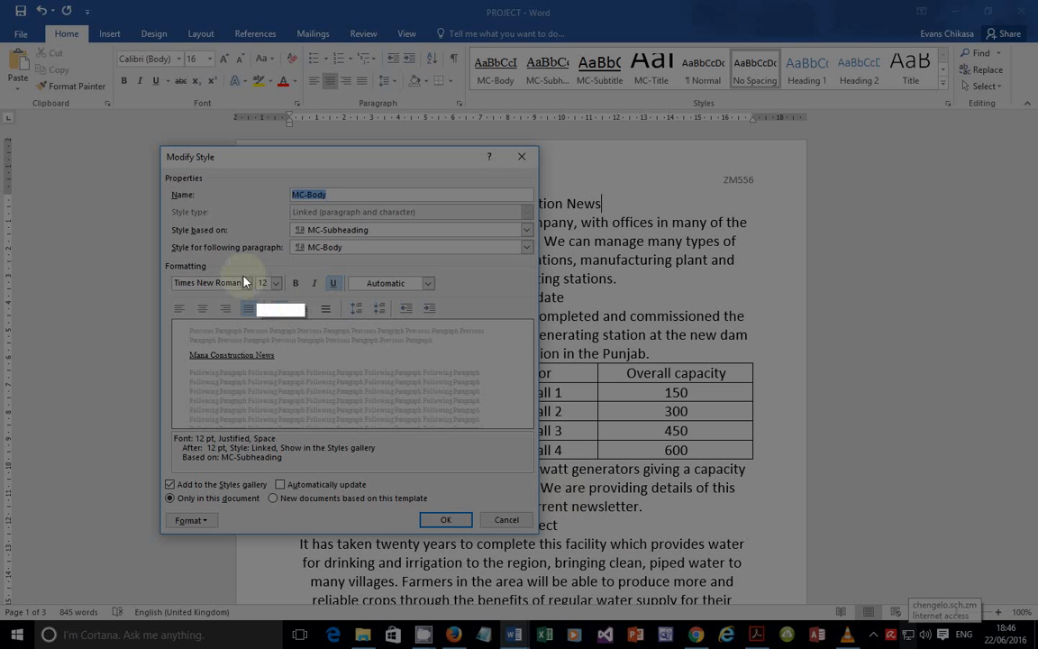
pyautogui.moveTo(159, 235); pyautogui.dragTo(487, 340)
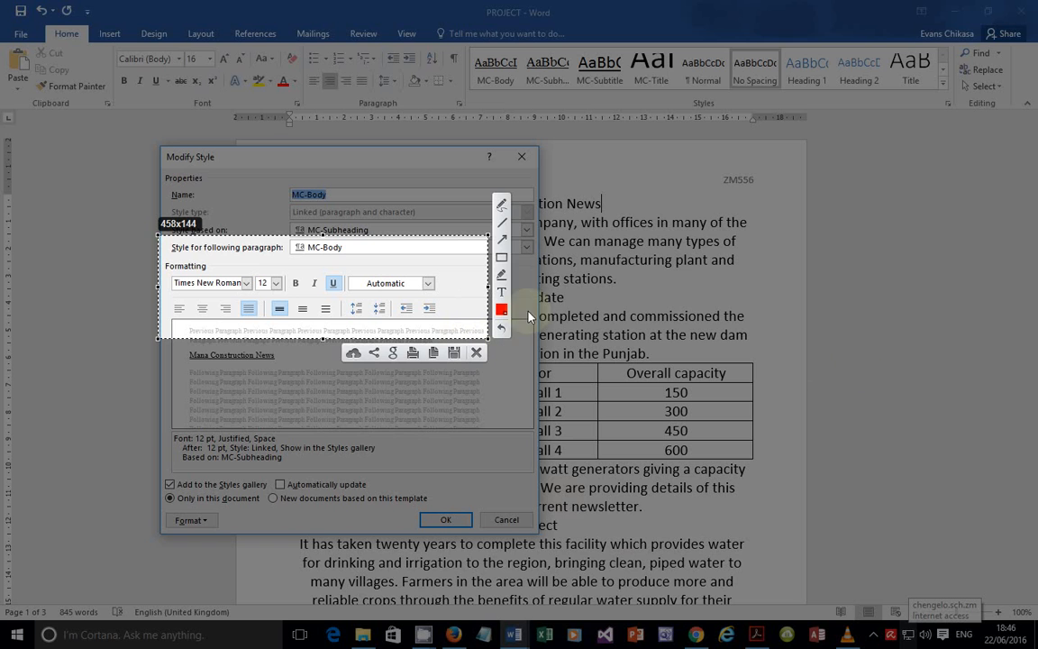
pyautogui.click(501, 257)
pyautogui.moveTo(317, 268); pyautogui.dragTo(347, 296)
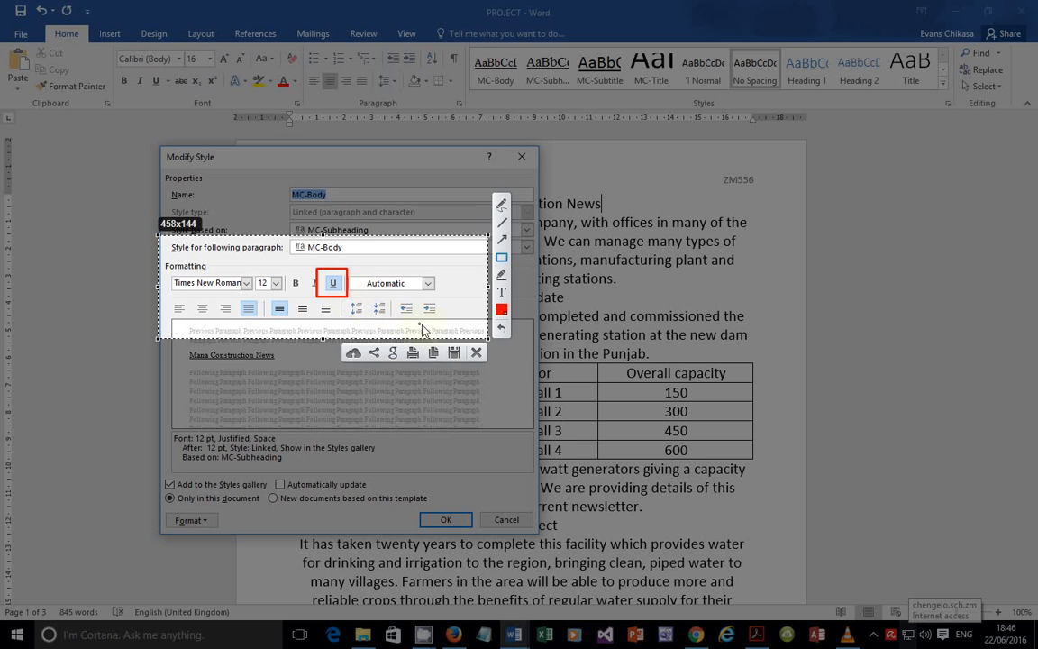
pyautogui.click(476, 352)
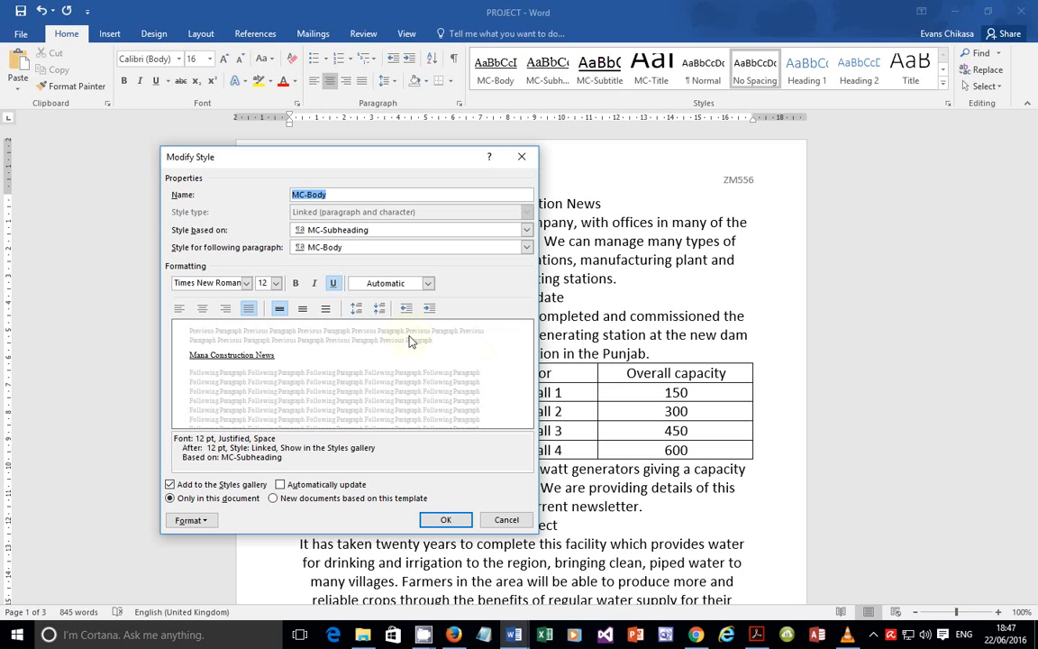
# Step: Turn off underlining in MC-Body and bring up its Paragraph settings
pyautogui.click(332, 282)
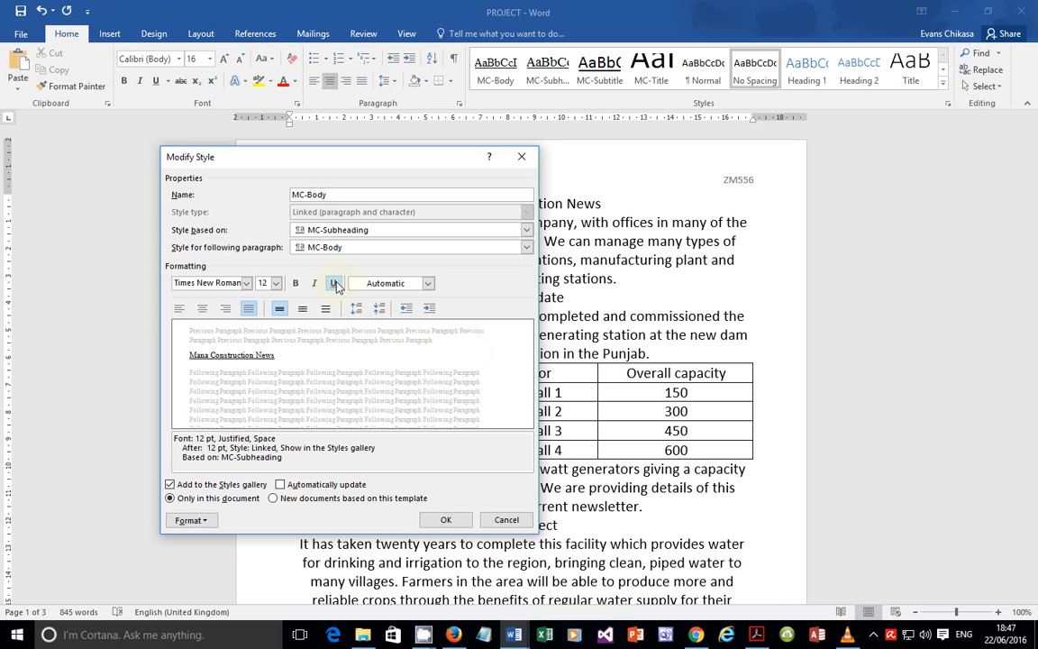
pyautogui.click(194, 520)
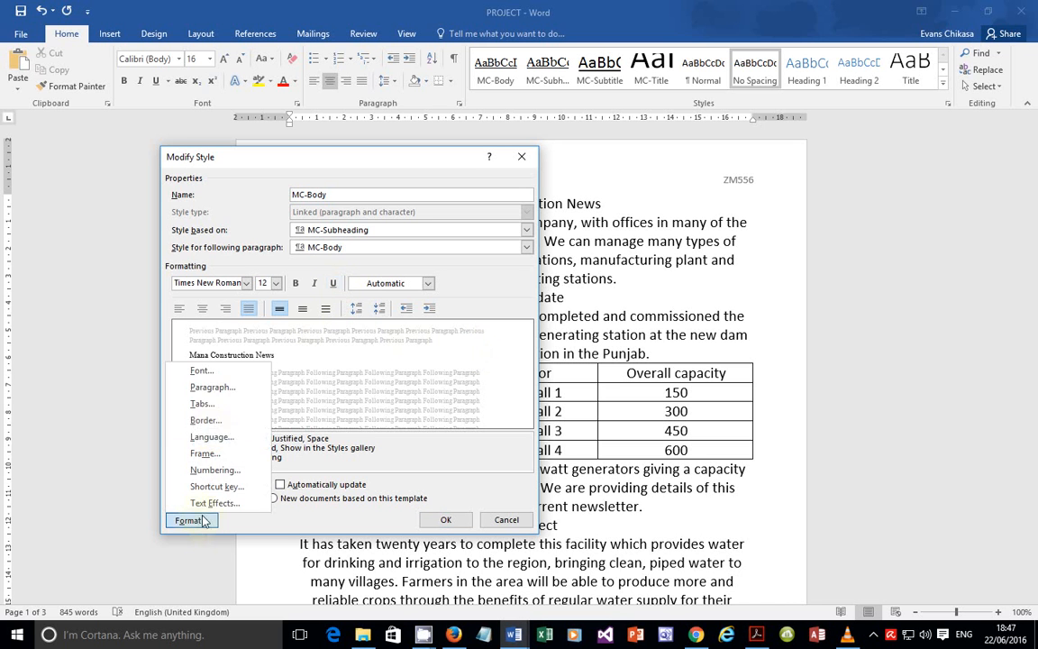
pyautogui.click(221, 399)
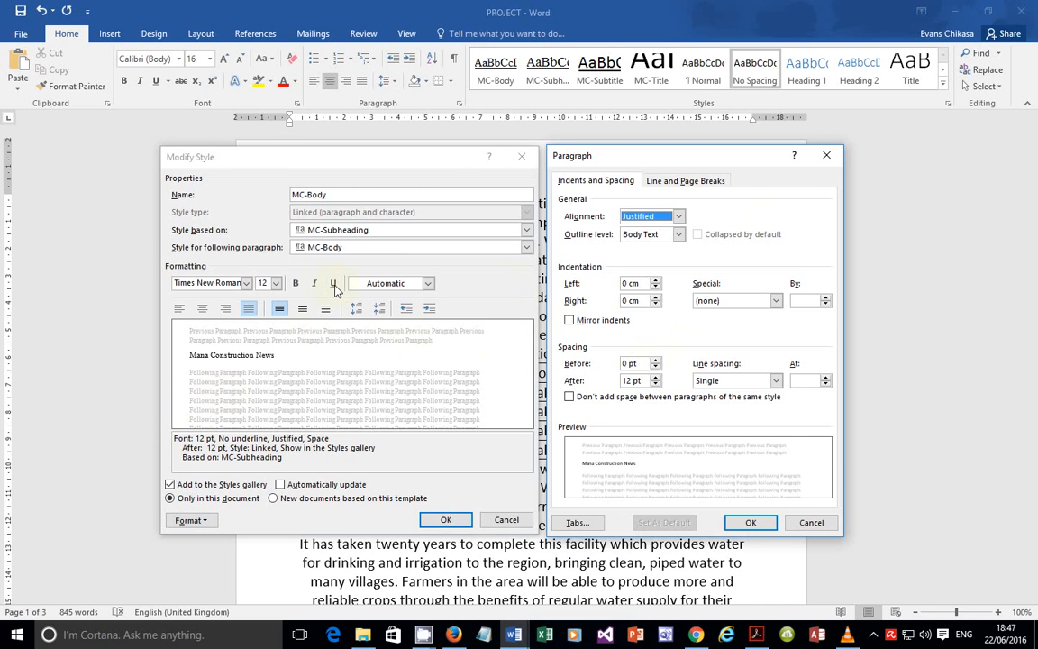
# Step: Capture both style dialogs to the clipboard and save the MC-Body changes
pyautogui.press('Print')
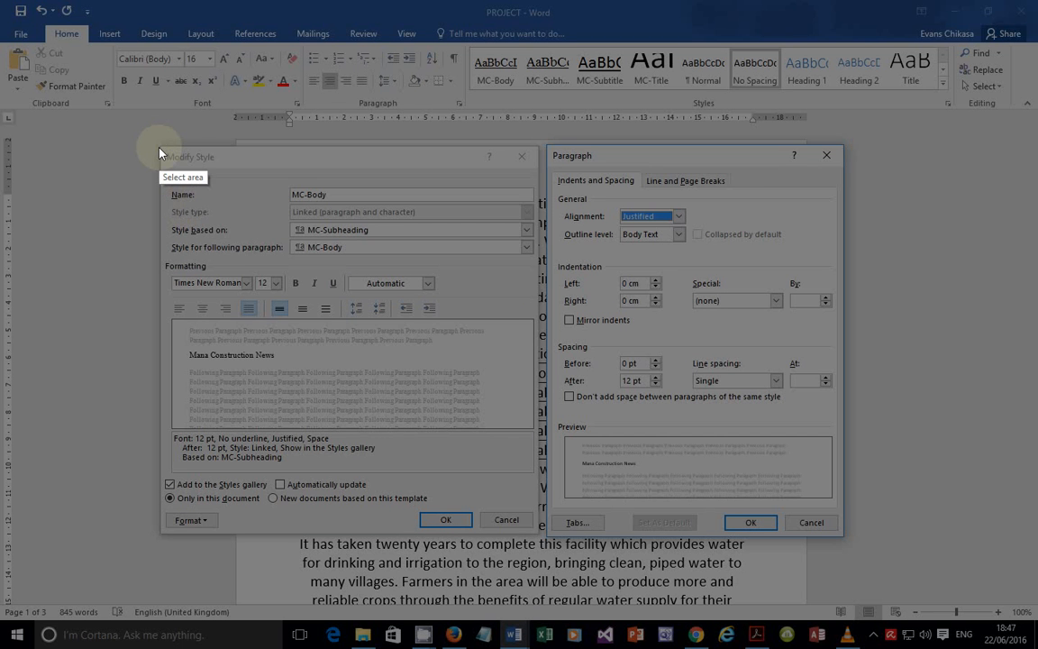
pyautogui.moveTo(158, 144)
pyautogui.mouseDown()
pyautogui.moveTo(541, 270)
pyautogui.moveTo(873, 467)
pyautogui.moveTo(842, 539)
pyautogui.mouseUp()
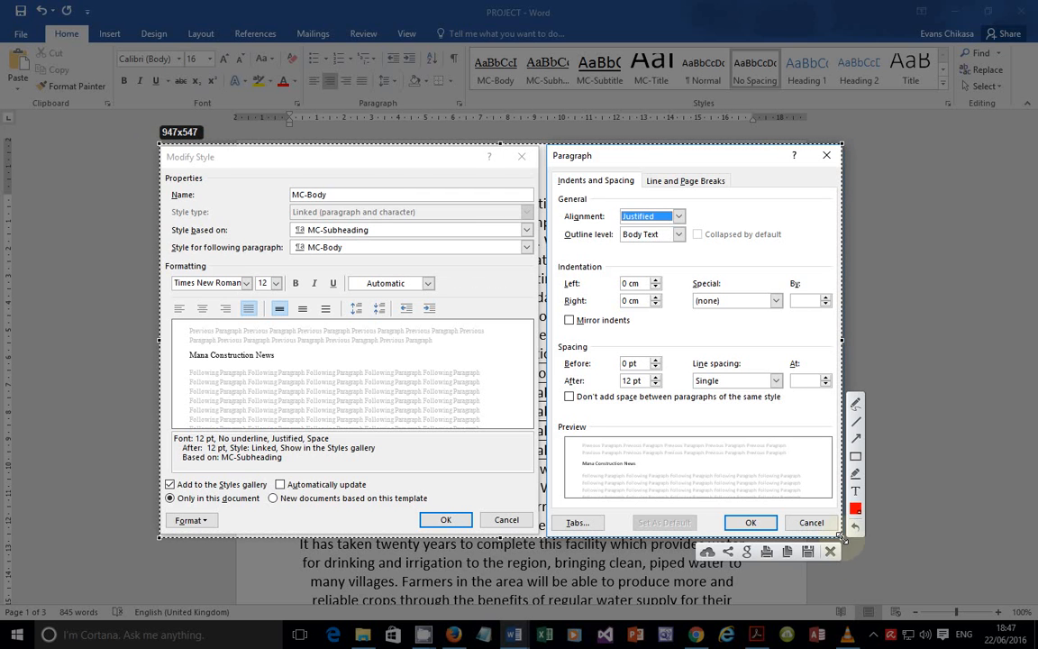
pyautogui.click(786, 552)
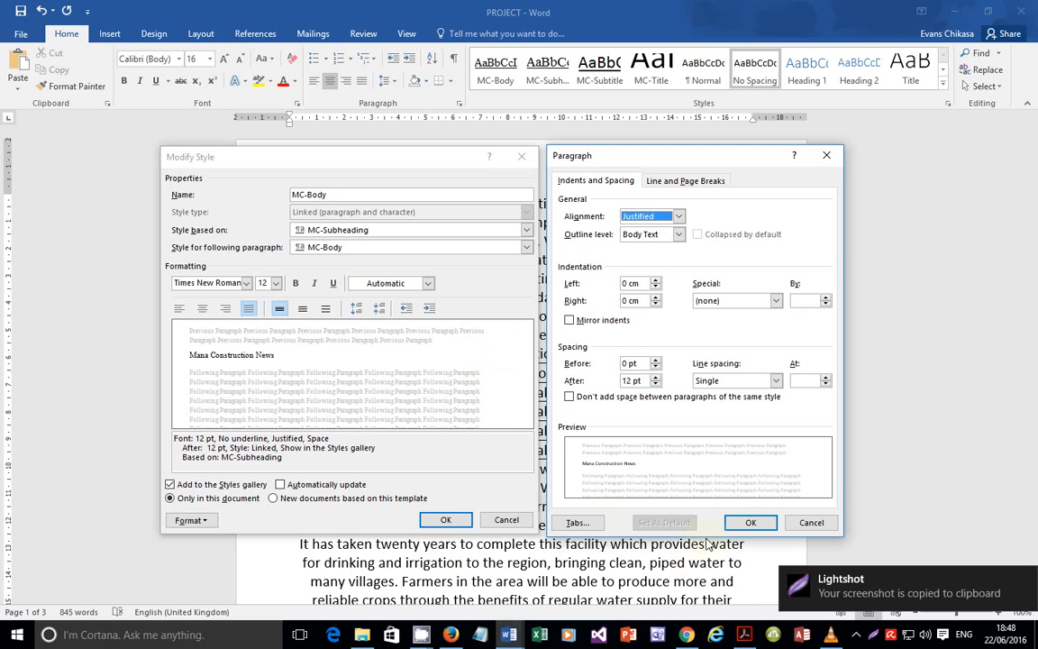
pyautogui.click(731, 524)
pyautogui.click(445, 520)
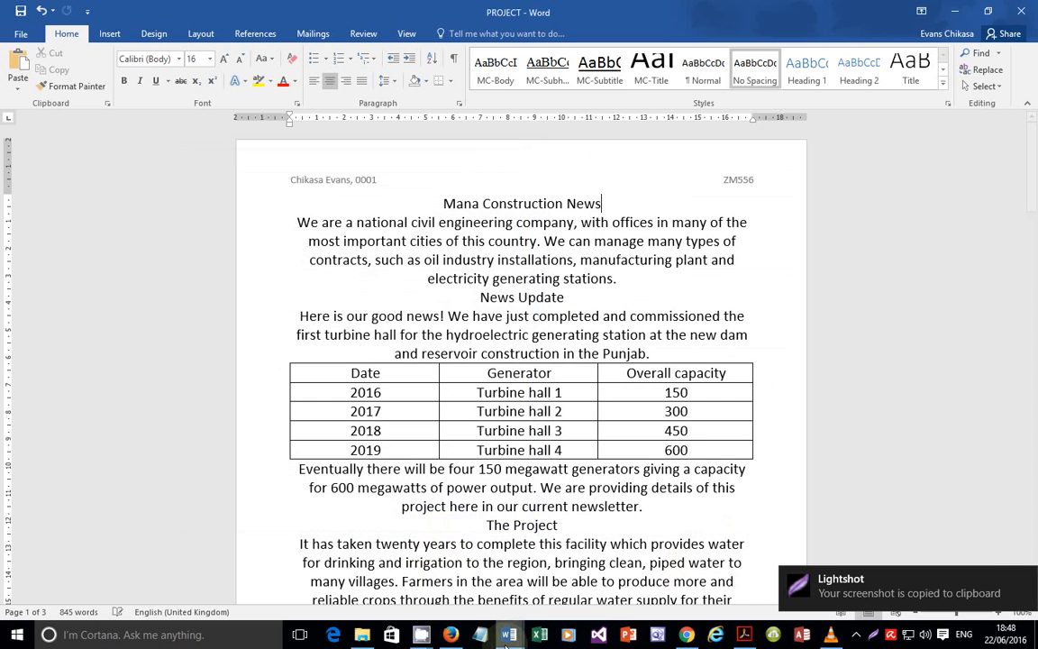
# Step: Replace the old Evidence 3 image in EVIDENCE0001 with the new MC-Body settings capture
pyautogui.moveTo(509, 634)
pyautogui.click(432, 586)
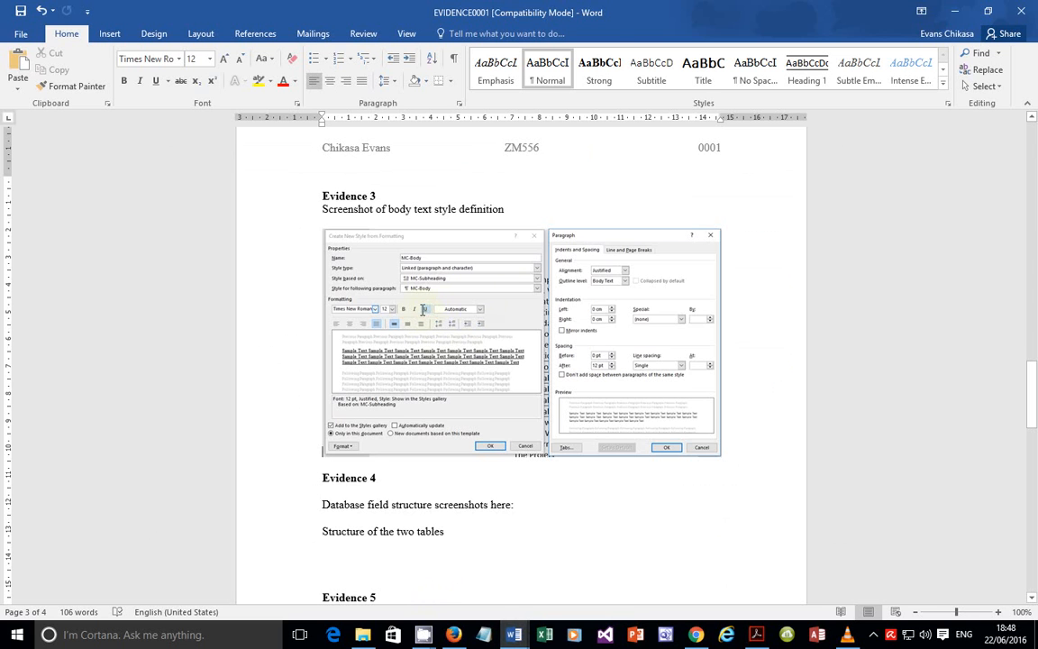
pyautogui.click(515, 289)
pyautogui.press('Delete')
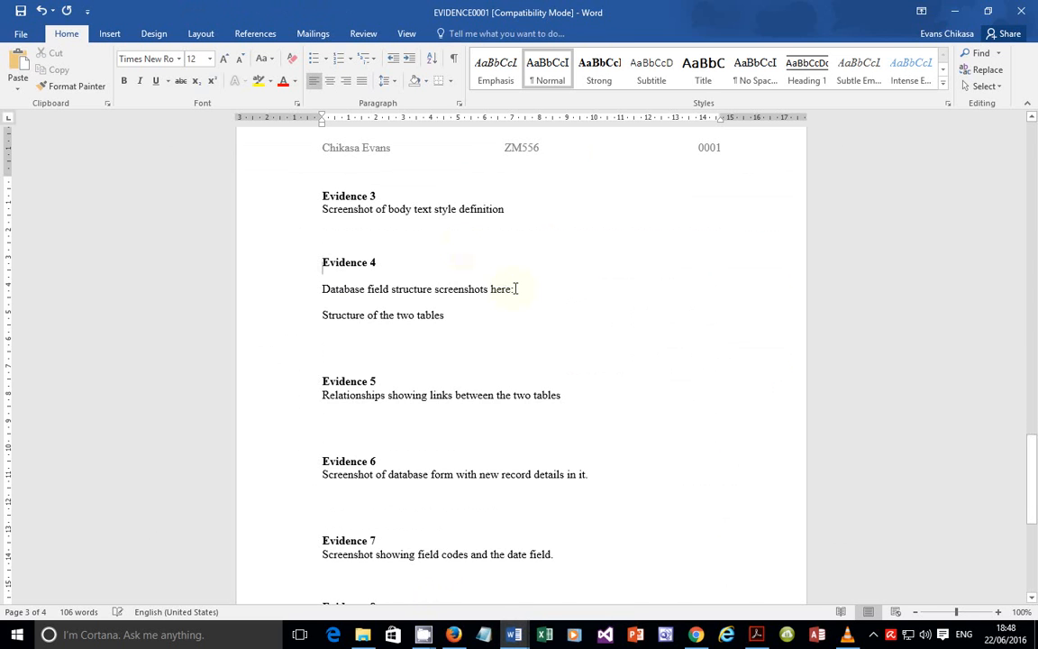
pyautogui.hotkey('ctrl', 'v')
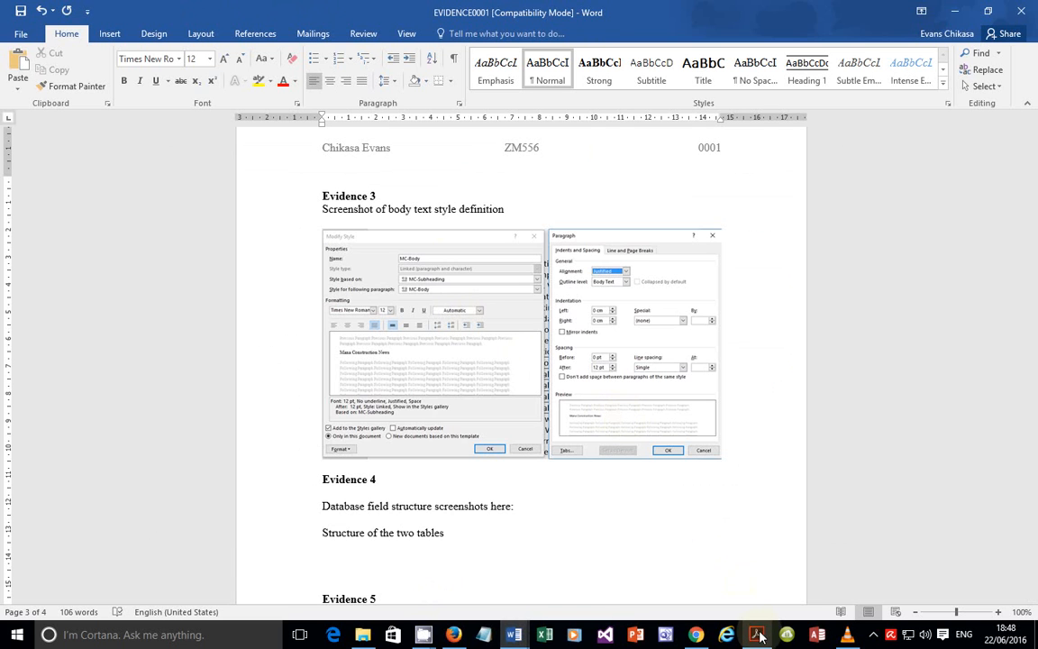
pyautogui.hotkey('alt', 'Tab')
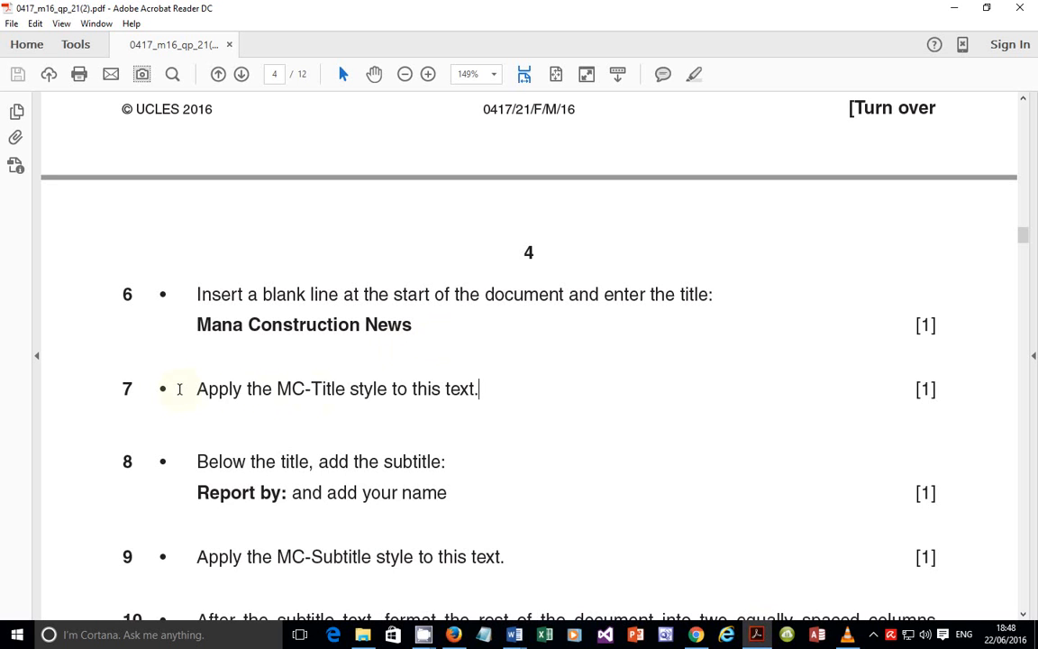
# Step: Highlight the MC-Title instructions in the exam paper, then bring PROJECT forward
pyautogui.moveTo(179, 389); pyautogui.dragTo(479, 394)
pyautogui.moveTo(412, 324); pyautogui.dragTo(198, 320)
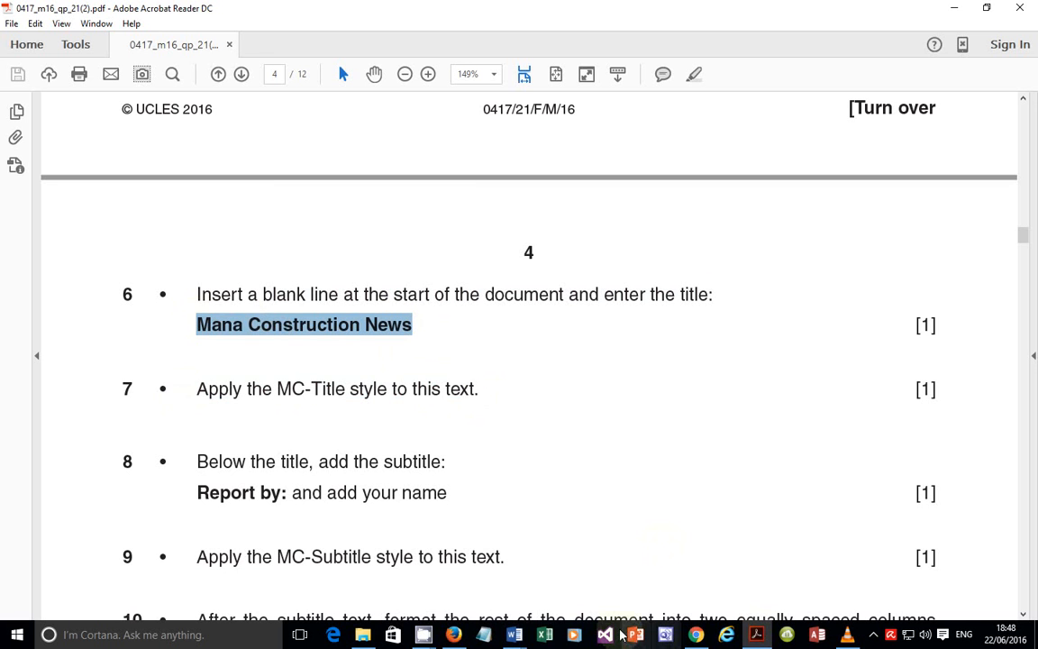
pyautogui.moveTo(514, 634)
pyautogui.click(593, 586)
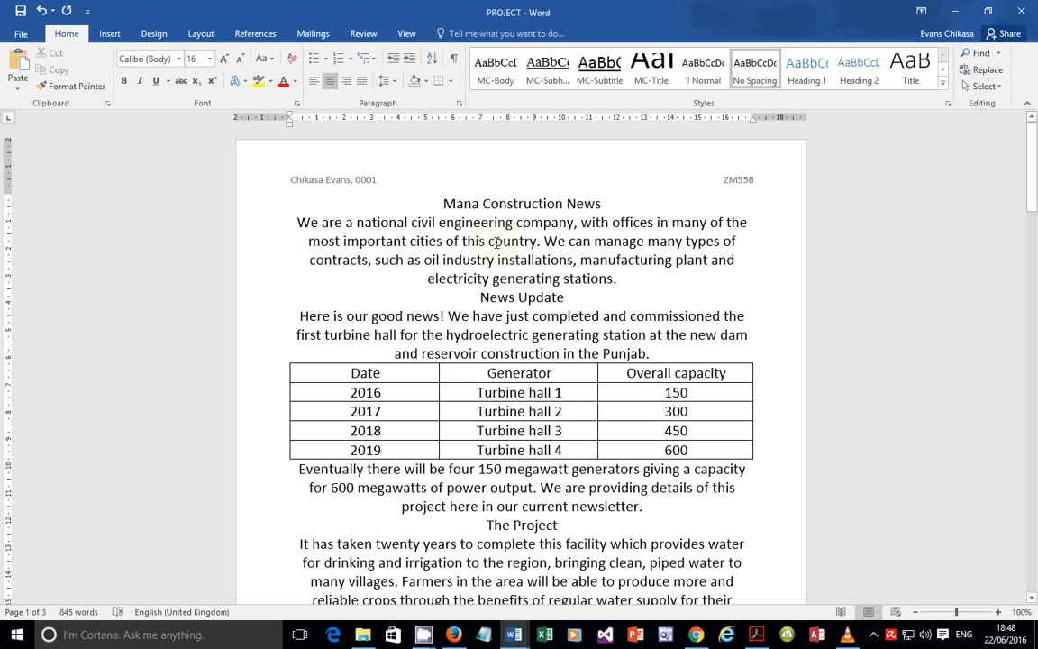
# Step: Apply the MC-Title style to the 'Mana Construction News' title
pyautogui.tripleClick(475, 204)
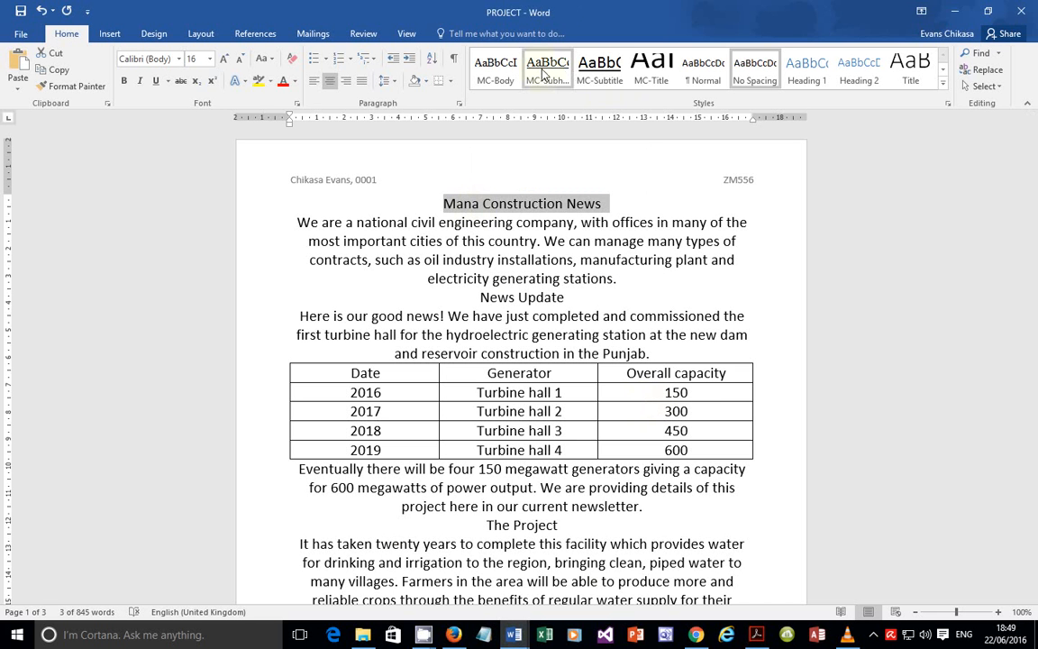
pyautogui.click(650, 78)
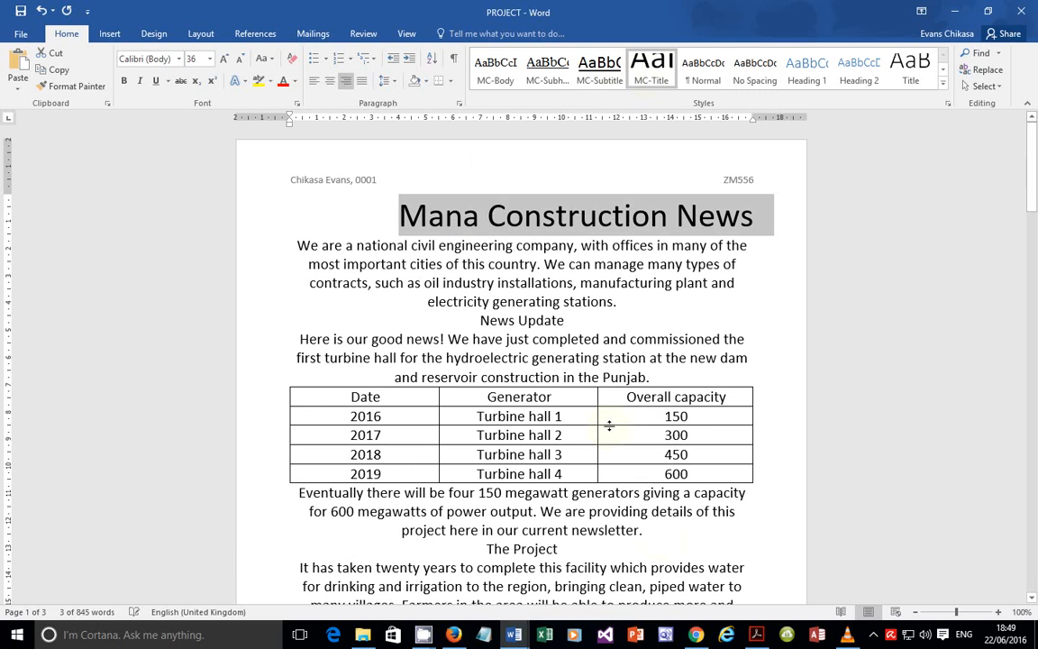
pyautogui.hotkey('alt', 'Tab')
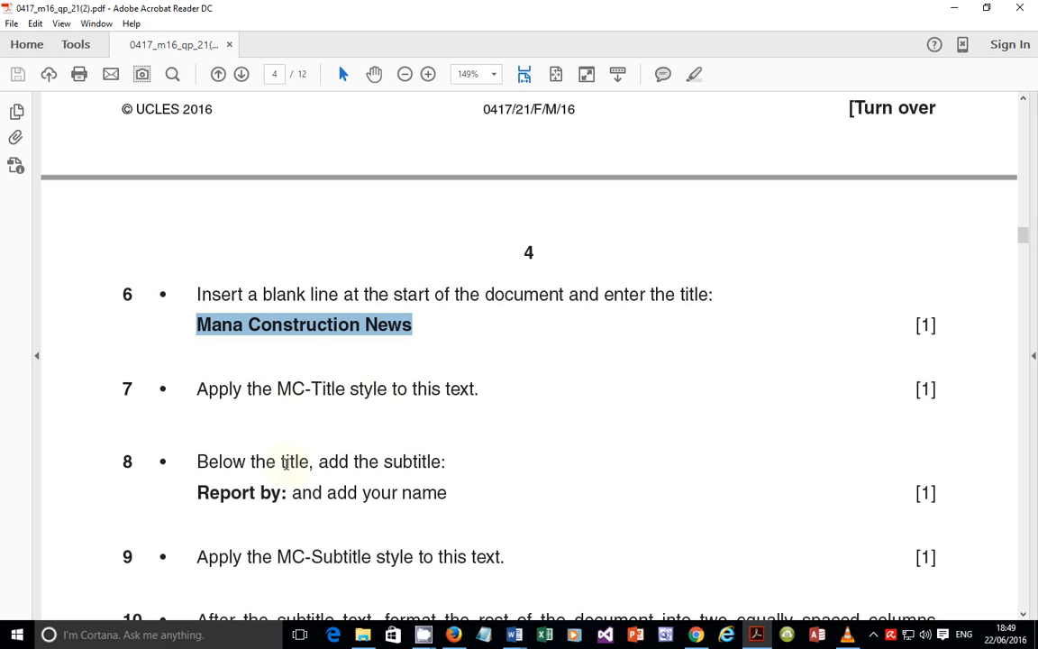
pyautogui.scroll(-1, 293, 448)
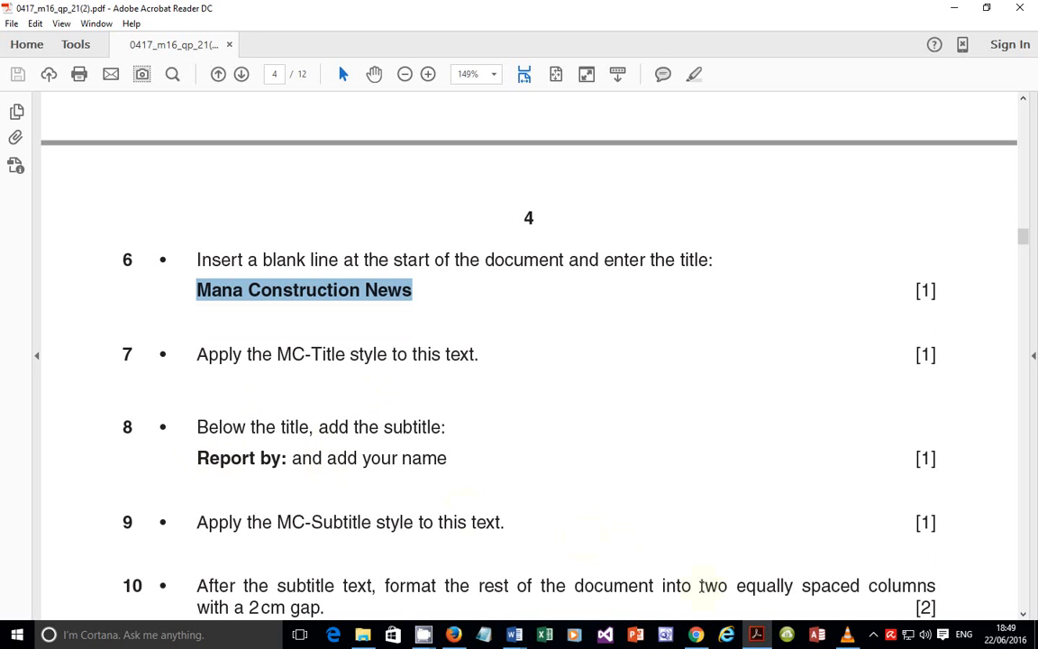
# Step: Add a 'Report by:' line with the author's name beneath the title
pyautogui.click(753, 634)
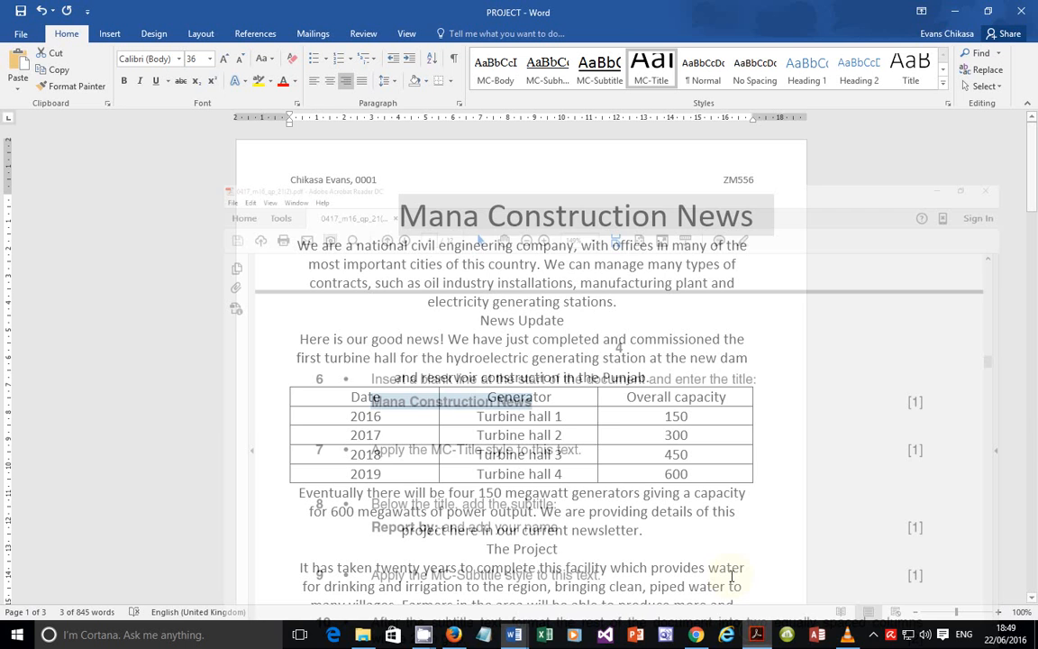
pyautogui.click(764, 226)
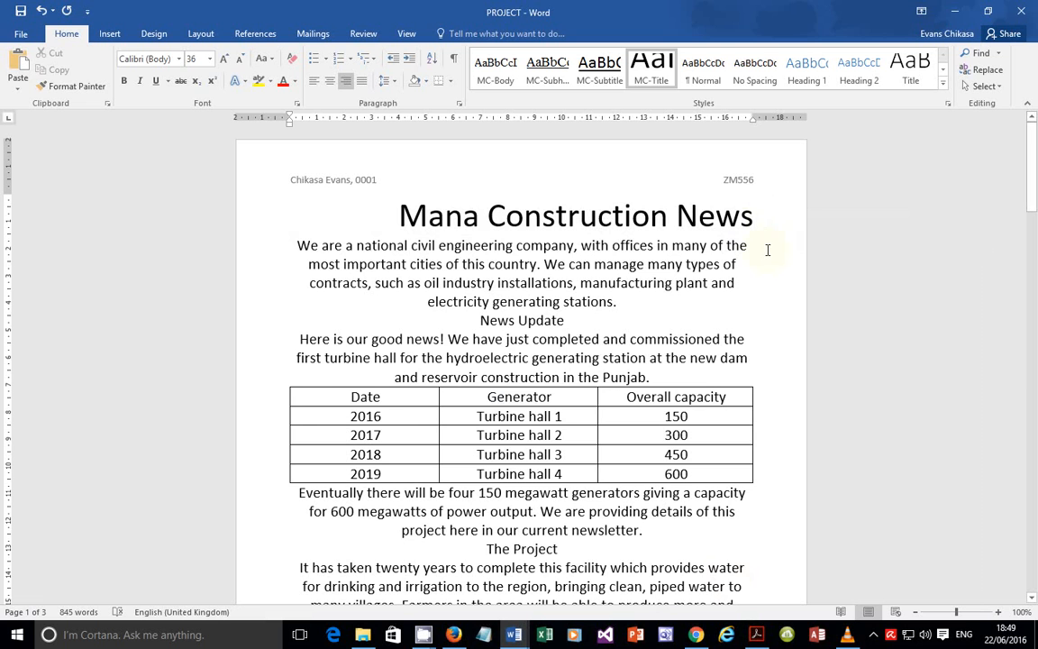
pyautogui.press('Return')
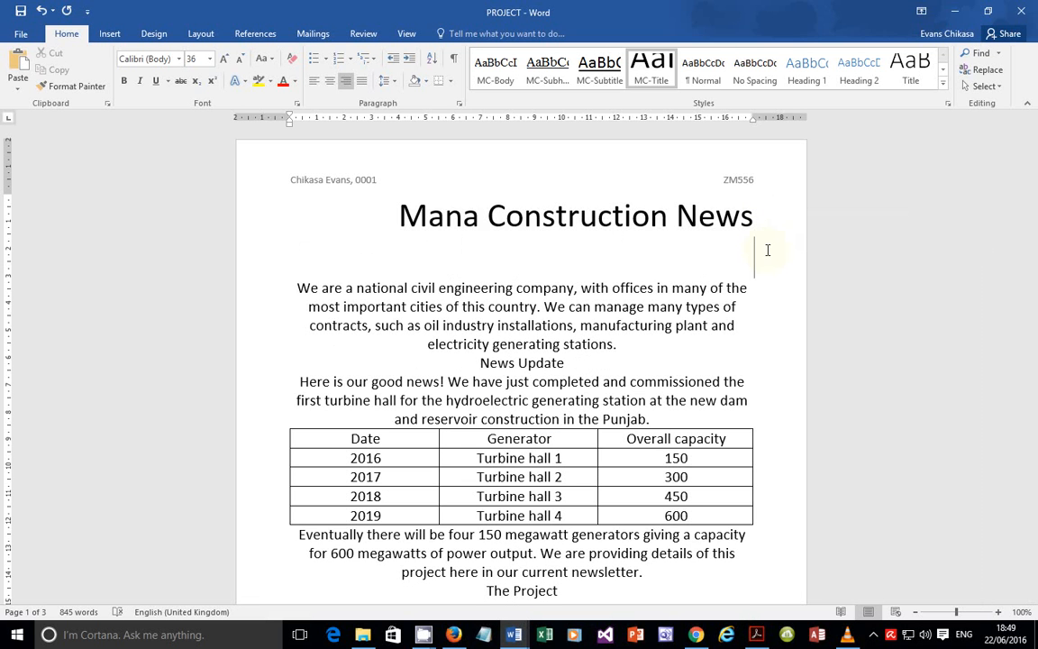
pyautogui.write('Report ')
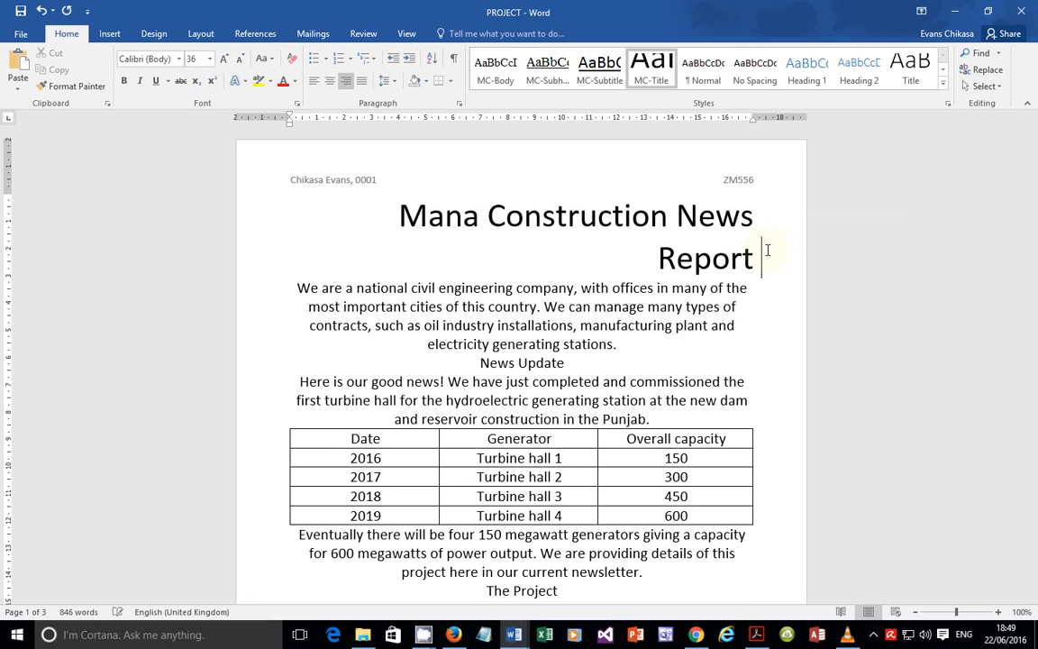
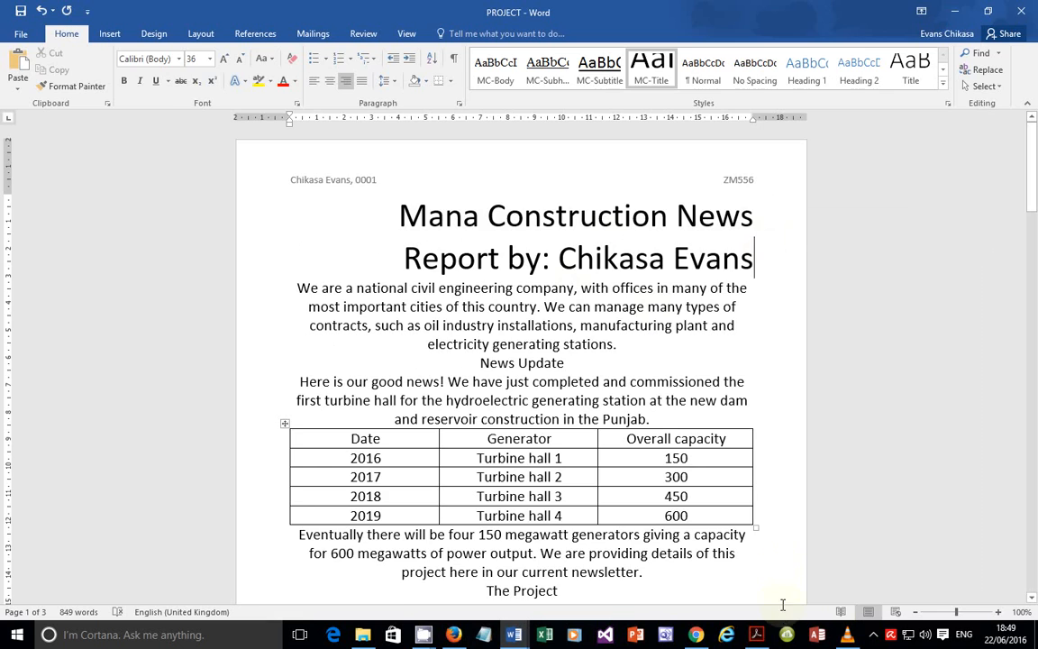
pyautogui.hotkey('alt', 'Tab')
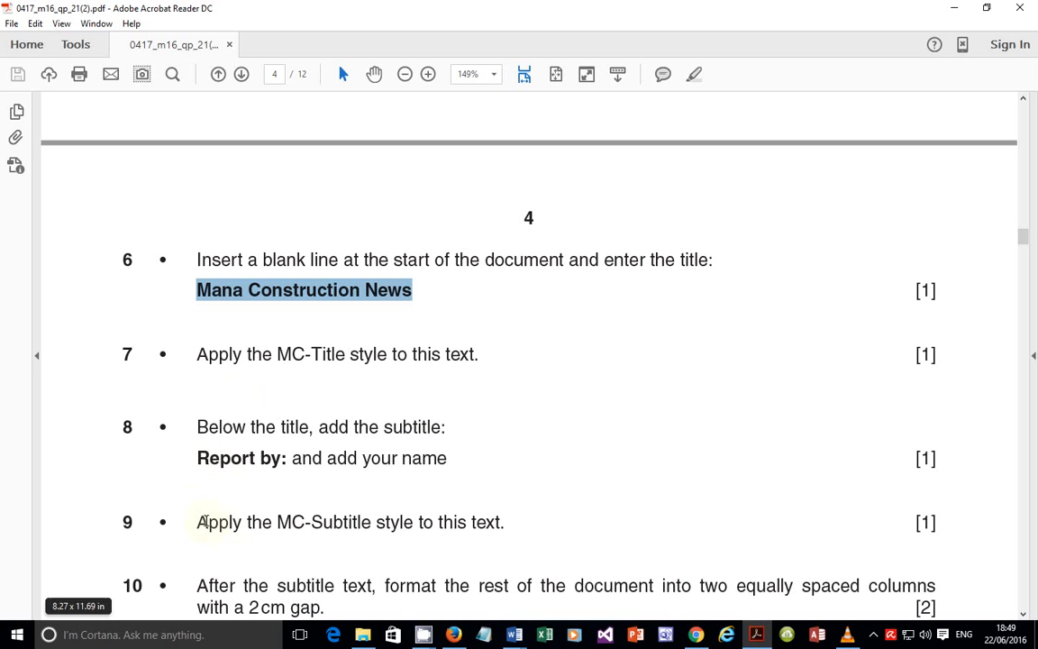
# Step: Style the 'Report by:' line with MC-Subtitle, per question 9 of the exam paper
pyautogui.moveTo(197, 523); pyautogui.dragTo(514, 521)
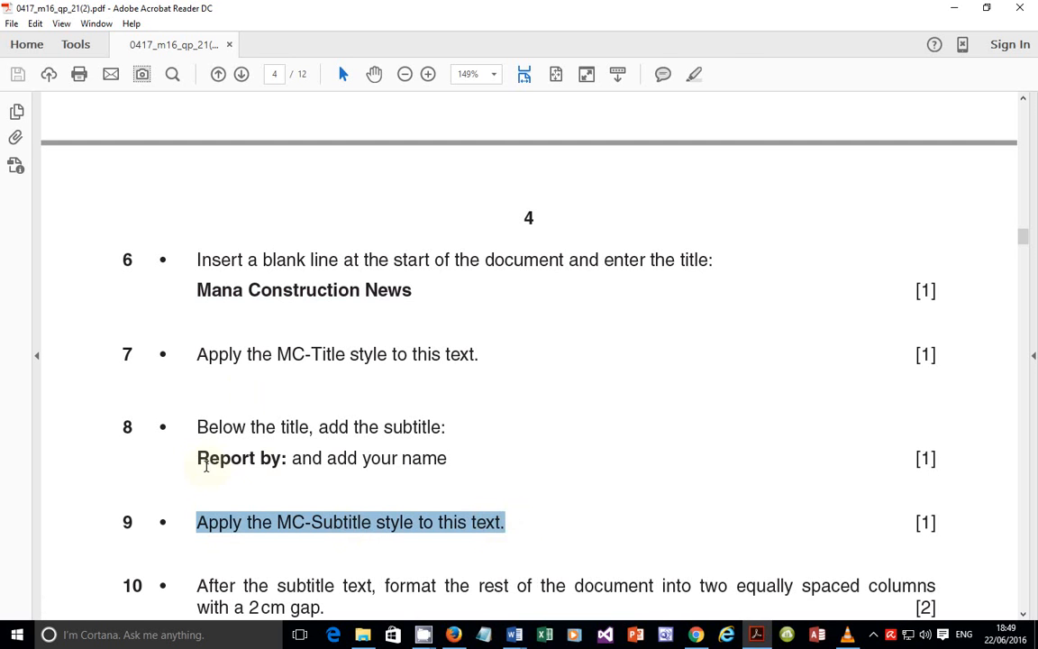
pyautogui.moveTo(200, 460); pyautogui.dragTo(554, 496)
pyautogui.click(756, 634)
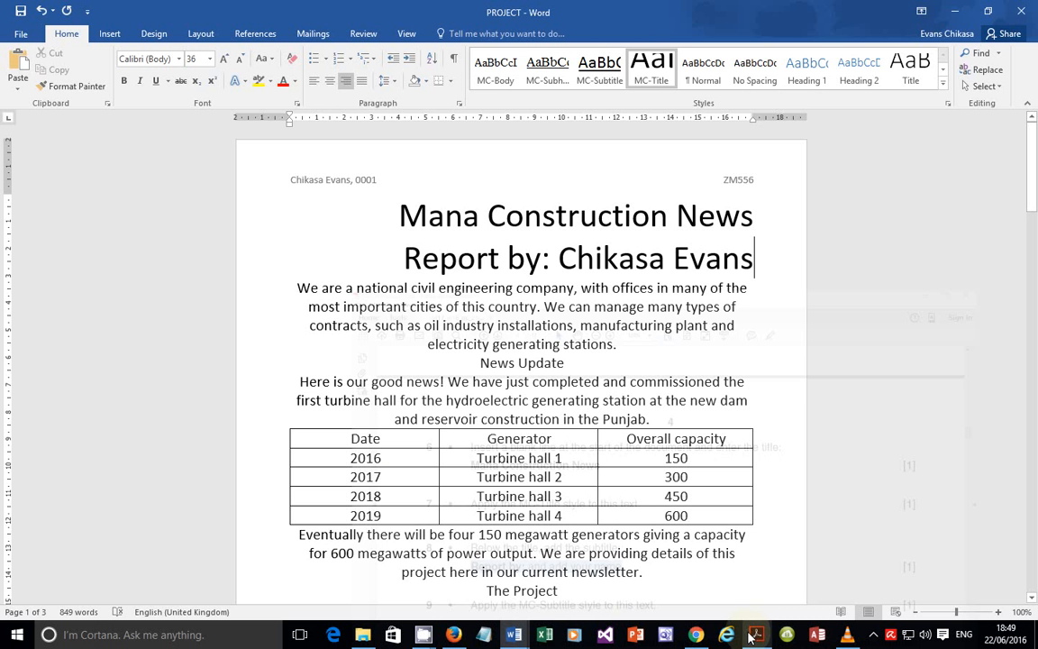
pyautogui.tripleClick(563, 259)
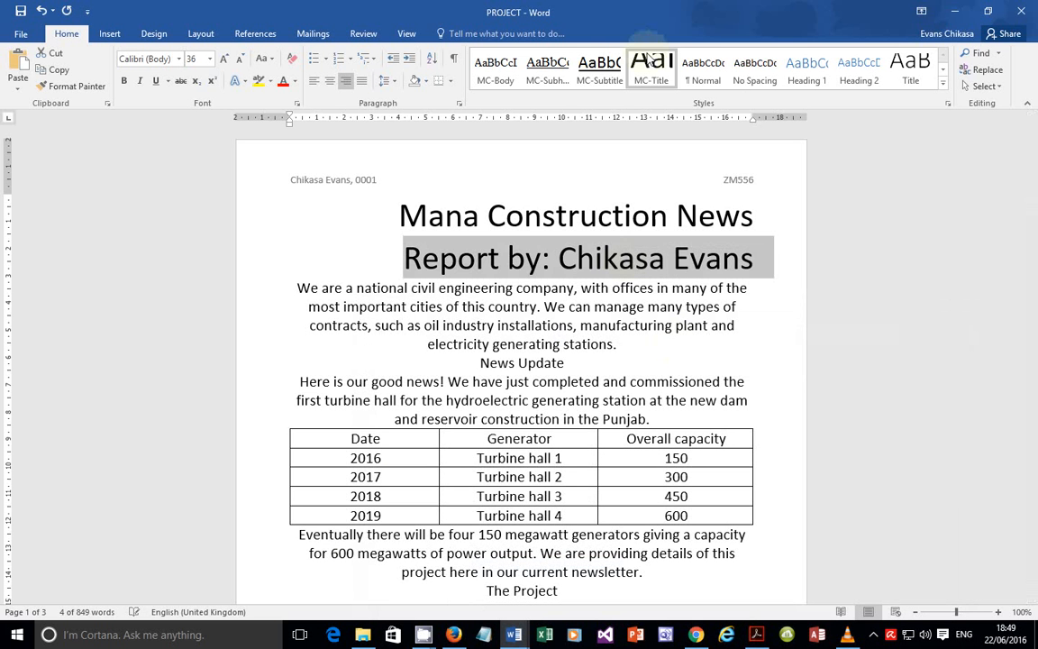
pyautogui.click(610, 74)
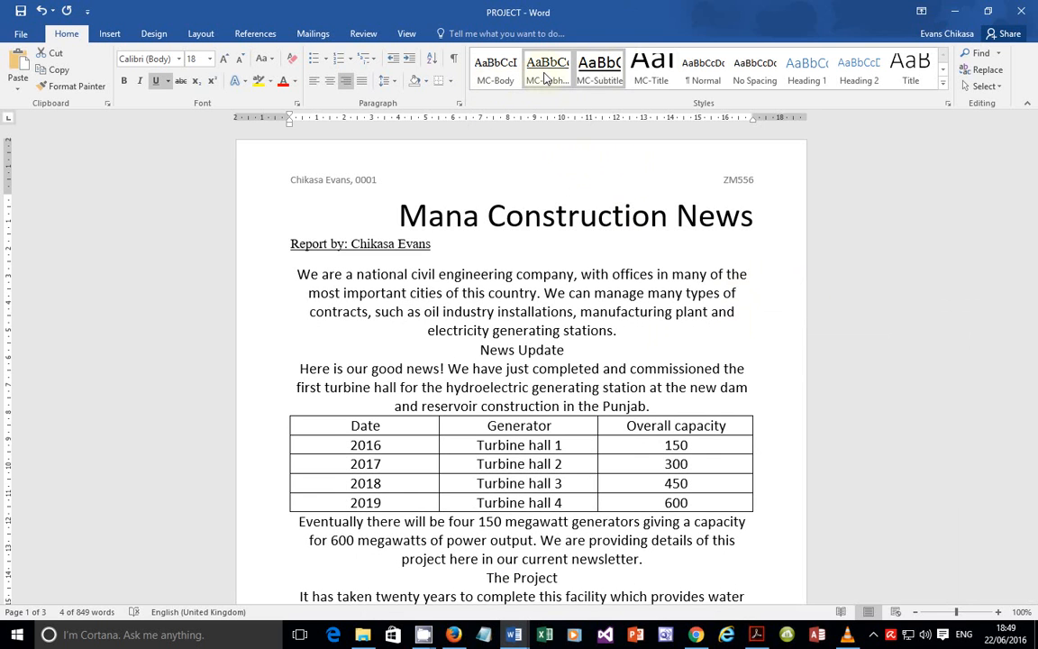
pyautogui.click(612, 81)
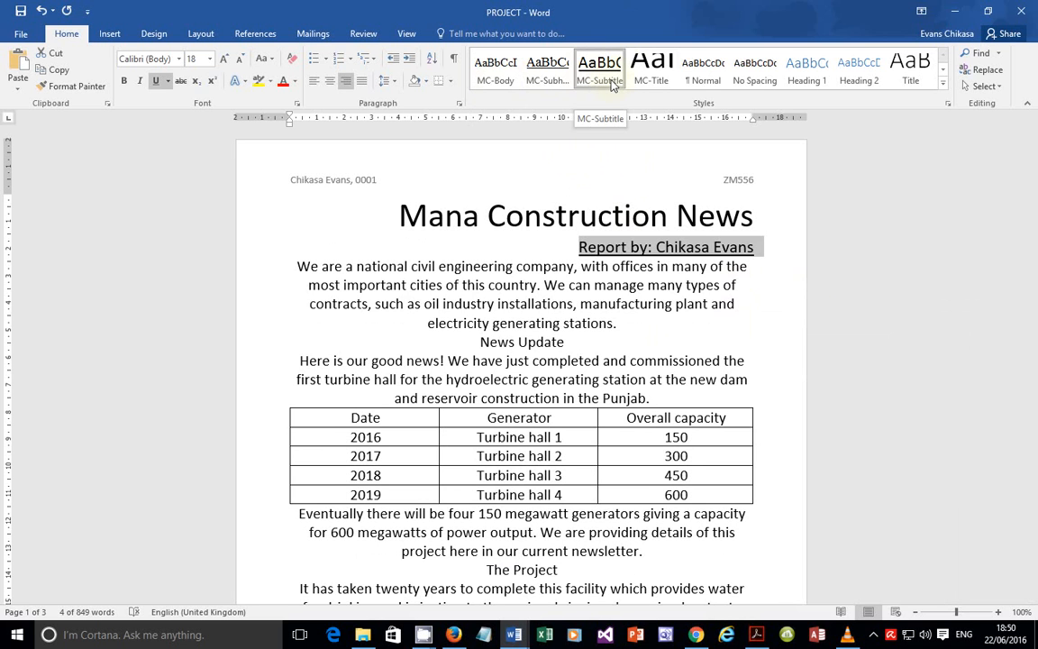
# Step: Set MC-Subheading to no underline in Modify Style, leaving the change pending
pyautogui.rightClick(548, 74)
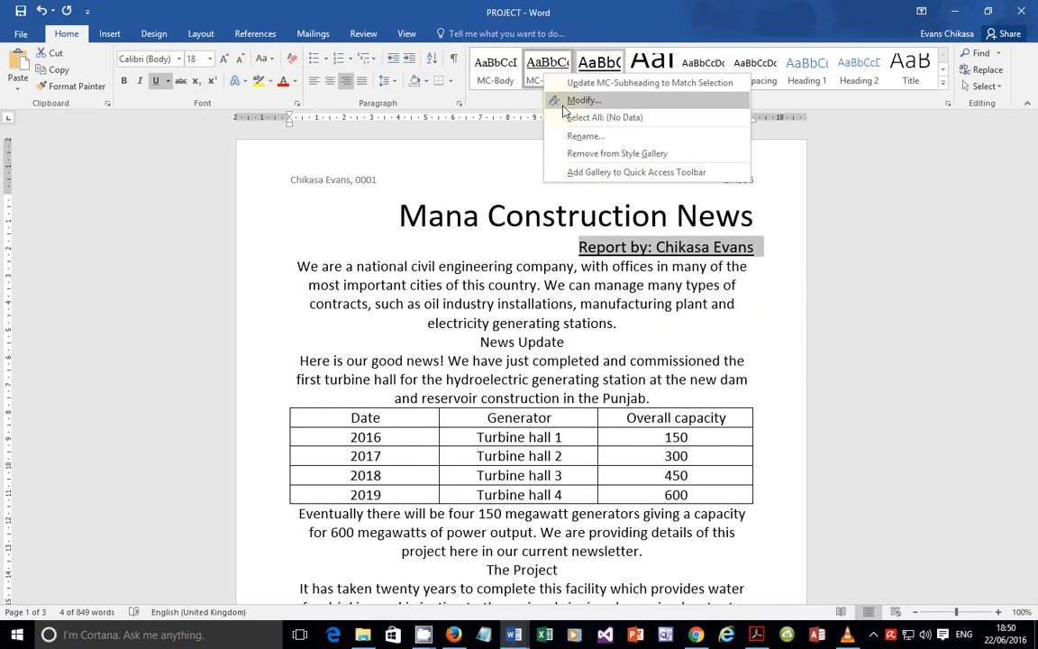
pyautogui.click(566, 102)
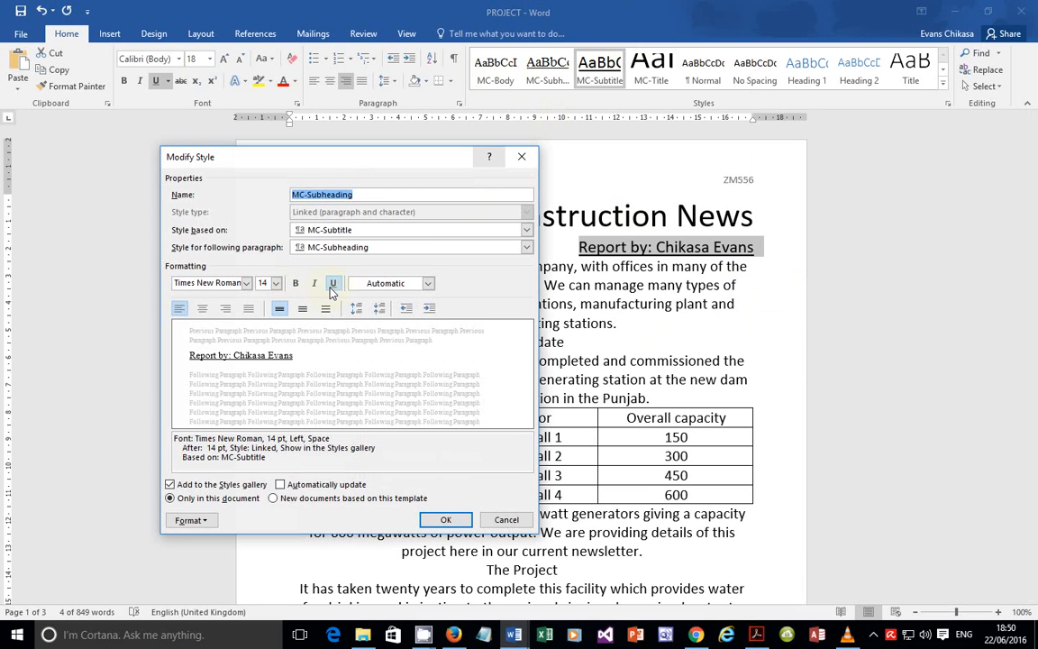
pyautogui.click(333, 285)
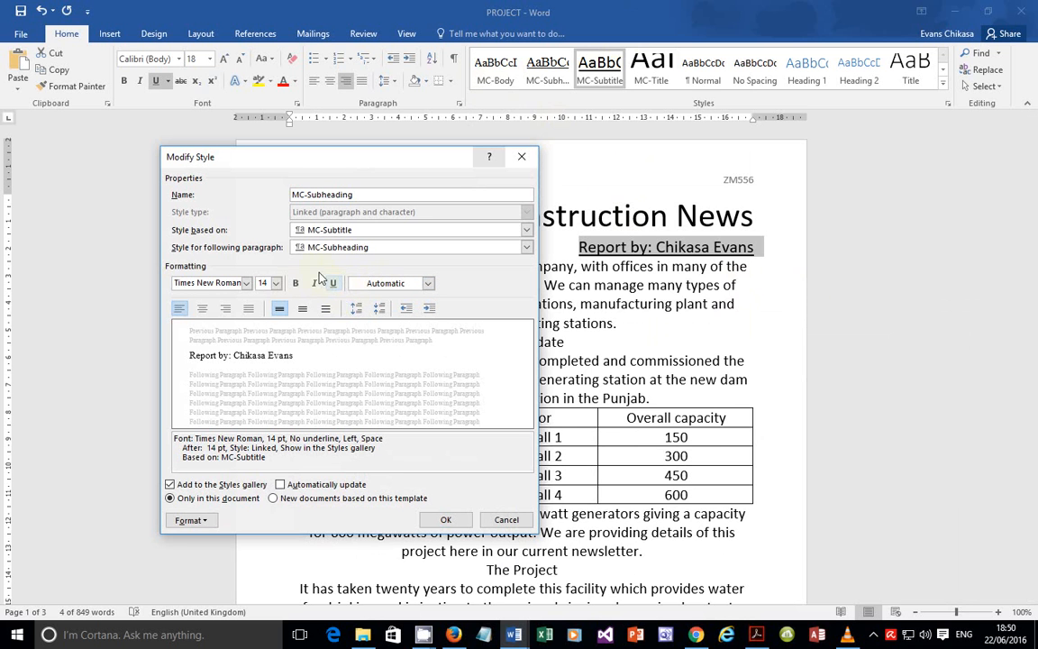
pyautogui.click(756, 634)
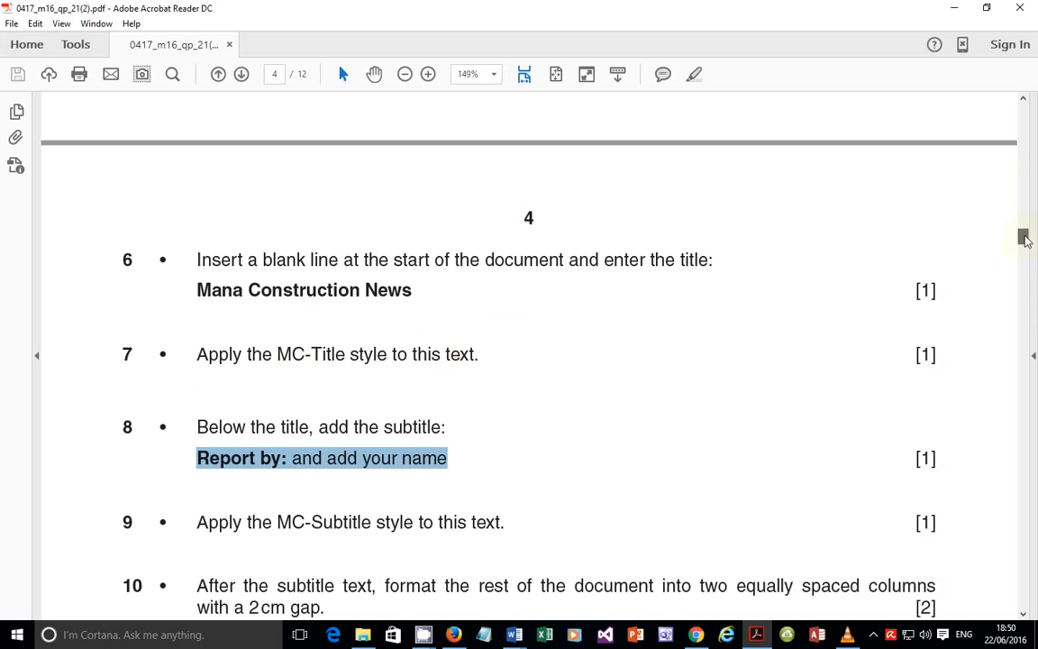
# Step: Check the style table's enhancements: MC-Subtitle underlined, MC-Subheading none, plus MC-Body's value
pyautogui.moveTo(1022, 236); pyautogui.dragTo(1035, 164)
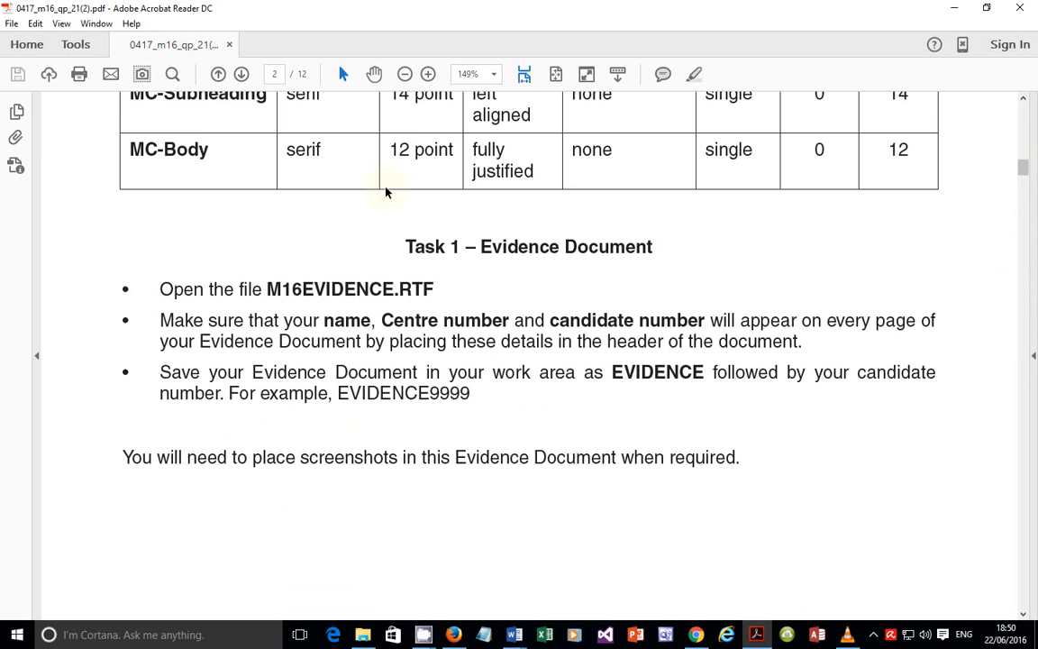
pyautogui.scroll(1, 346, 171)
pyautogui.scroll(4, 220, 166)
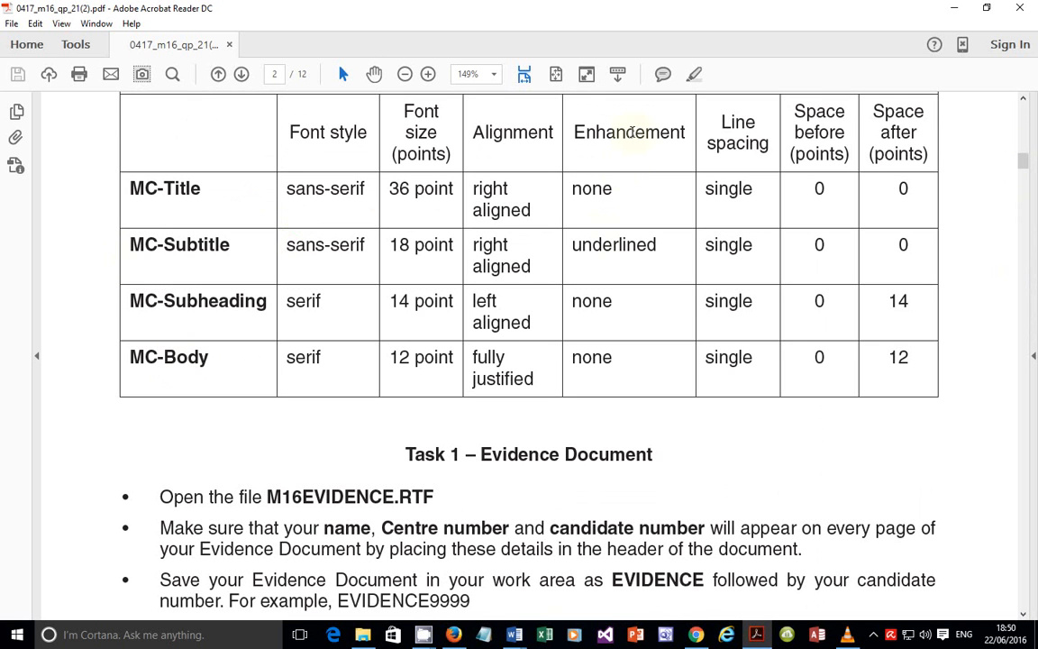
pyautogui.moveTo(599, 247); pyautogui.dragTo(644, 219)
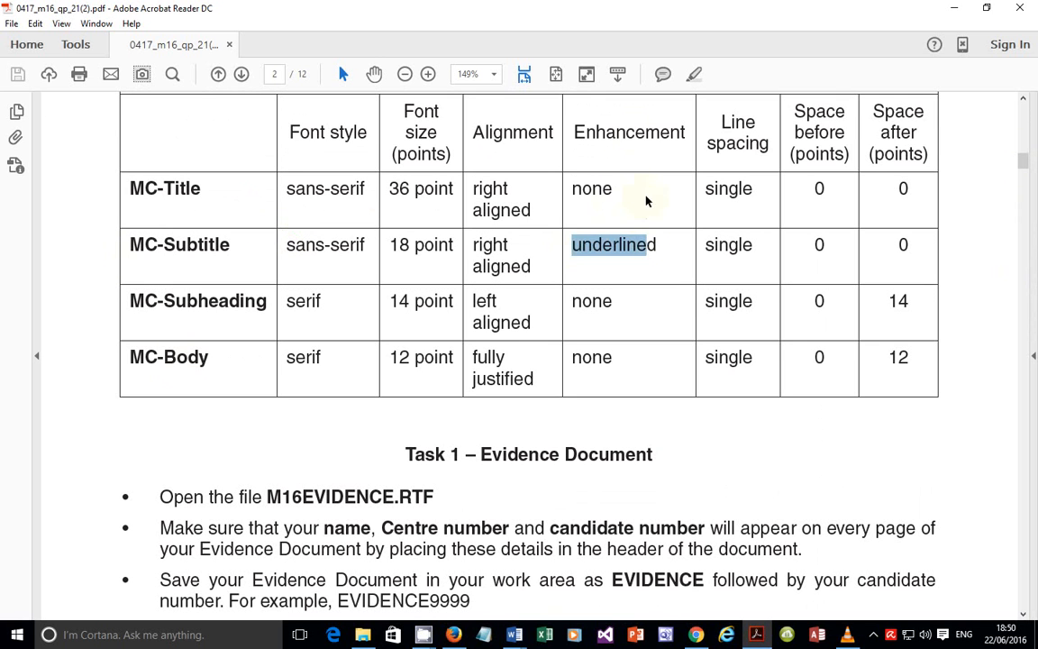
pyautogui.click(645, 198)
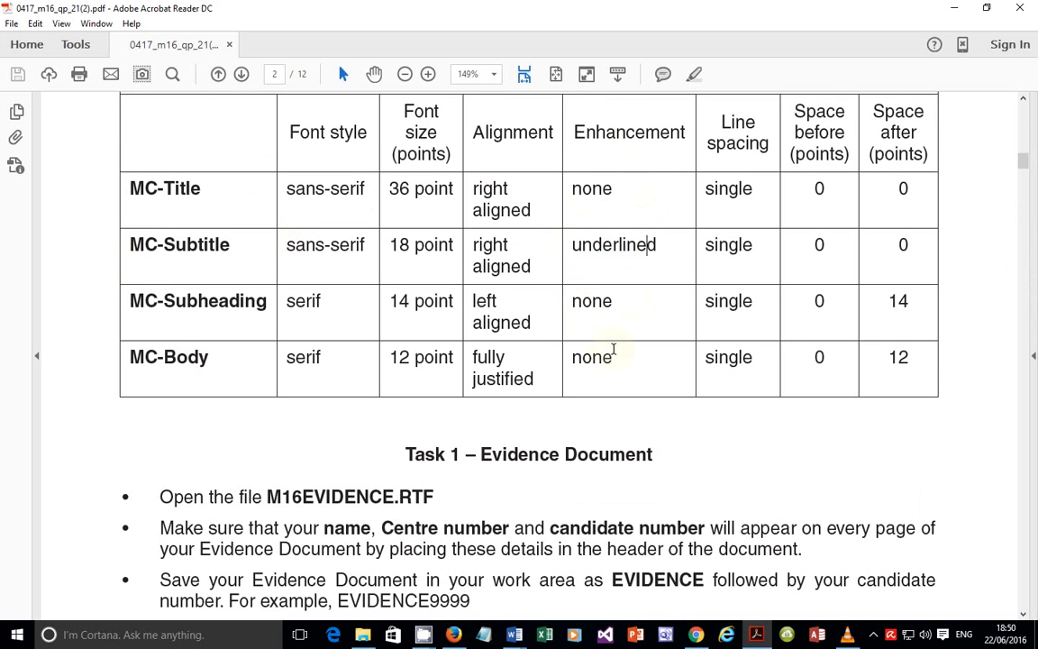
pyautogui.moveTo(129, 244); pyautogui.dragTo(652, 245)
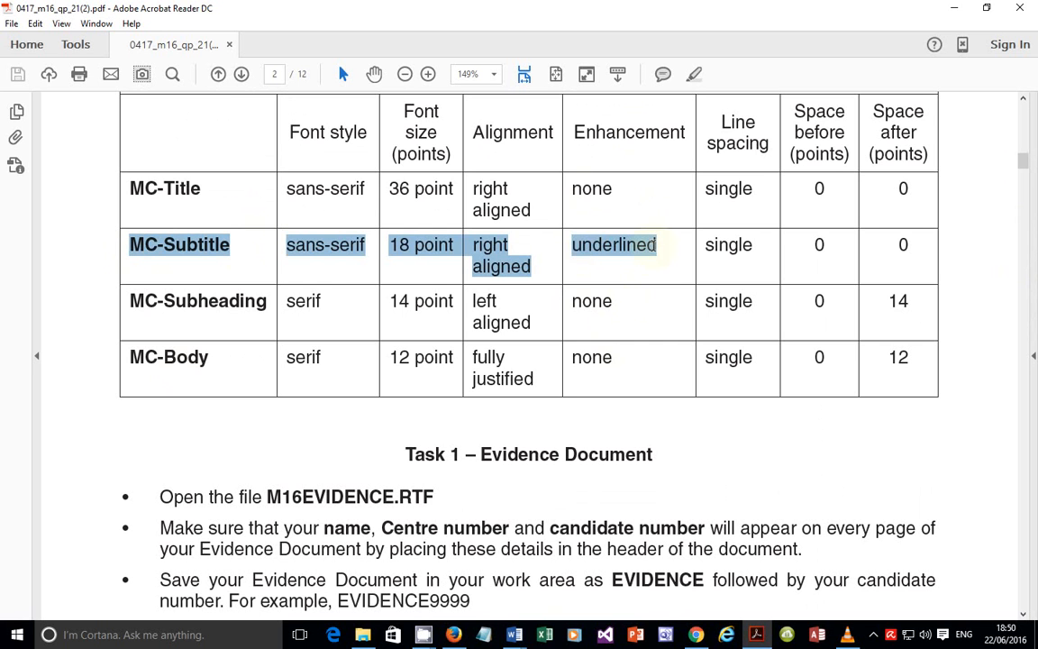
pyautogui.click(622, 297)
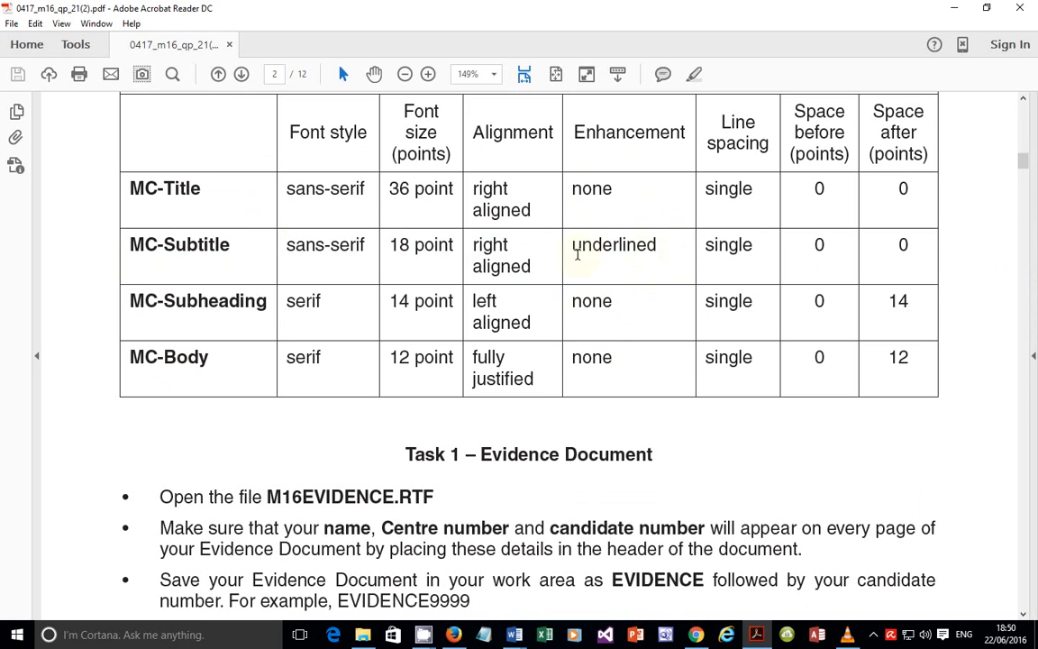
pyautogui.moveTo(580, 254); pyautogui.dragTo(658, 260)
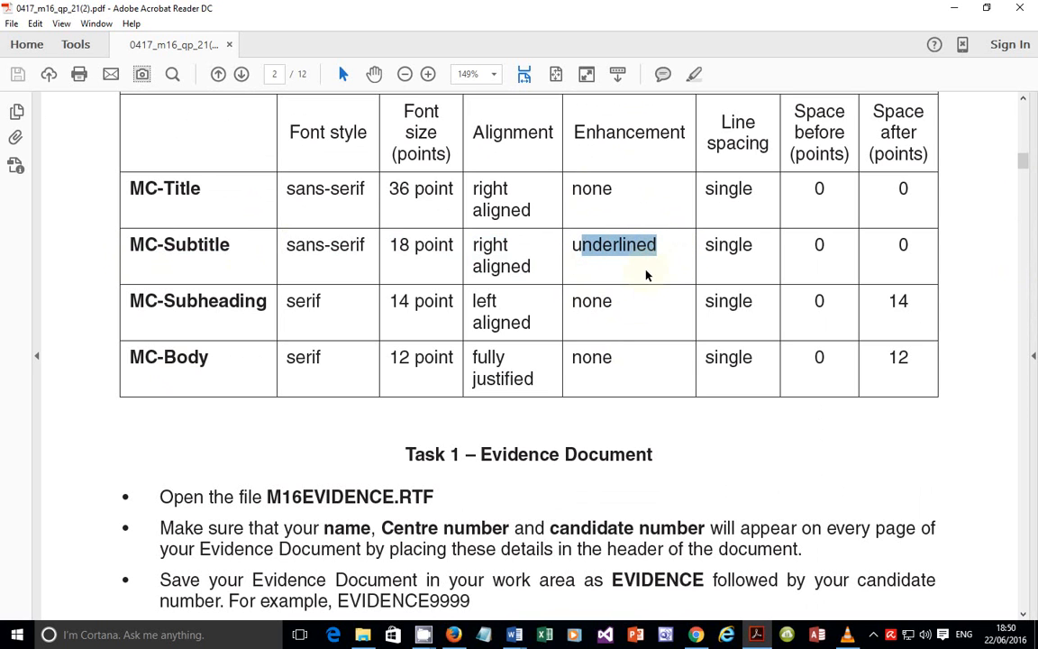
pyautogui.moveTo(618, 301); pyautogui.dragTo(567, 302)
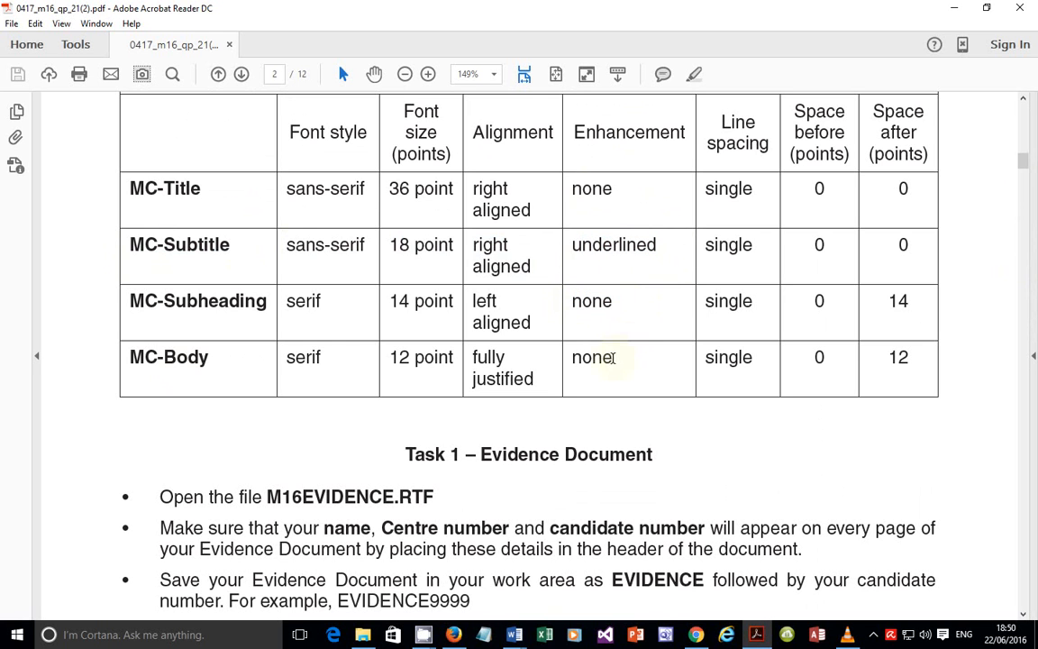
pyautogui.moveTo(613, 356); pyautogui.dragTo(582, 359)
pyautogui.click(757, 630)
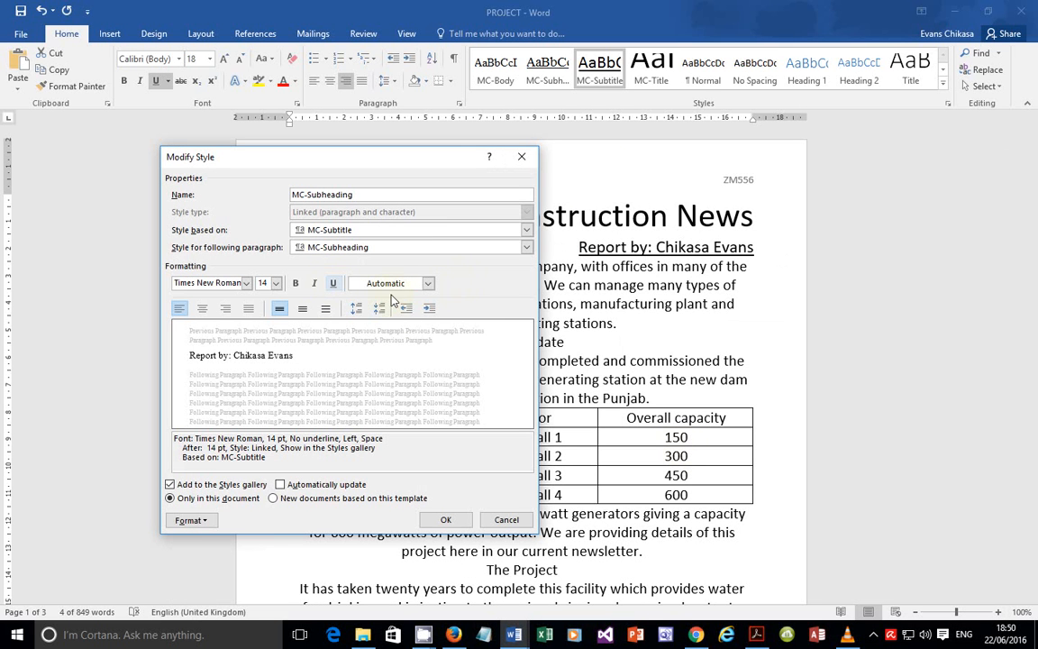
# Step: Save MC-Subheading as Times New Roman 14 pt, left aligned, with underline turned off
pyautogui.click(336, 280)
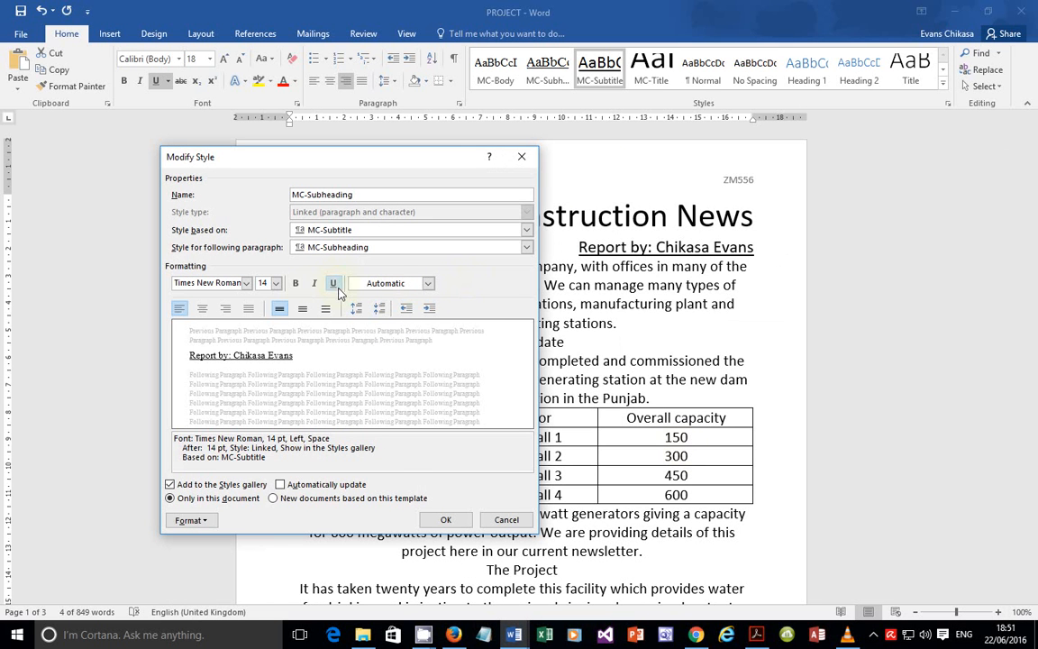
pyautogui.click(334, 284)
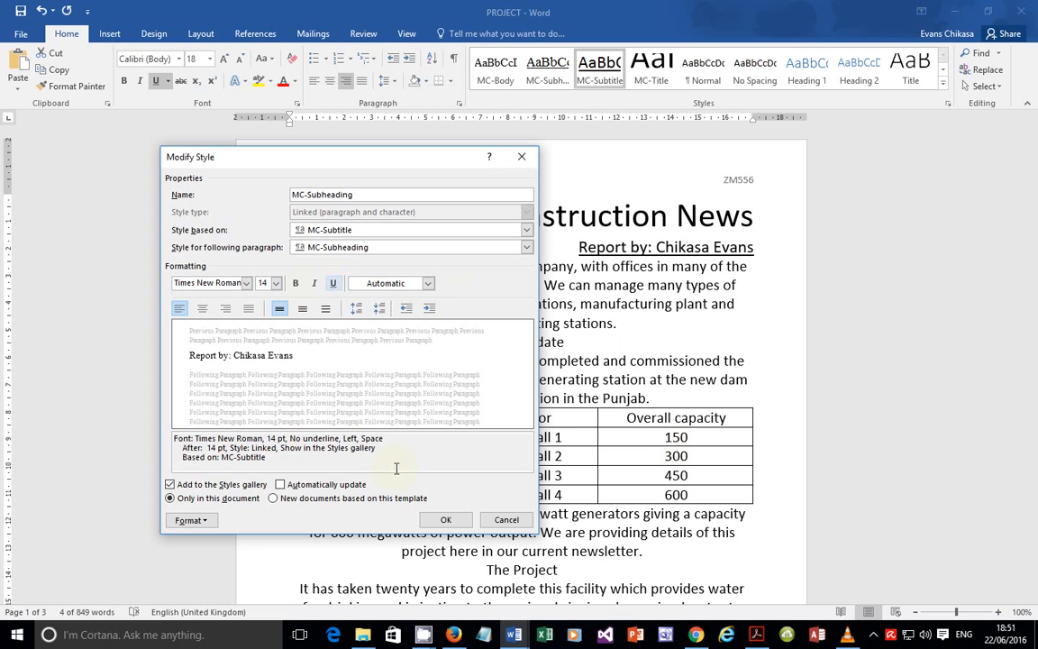
pyautogui.click(446, 520)
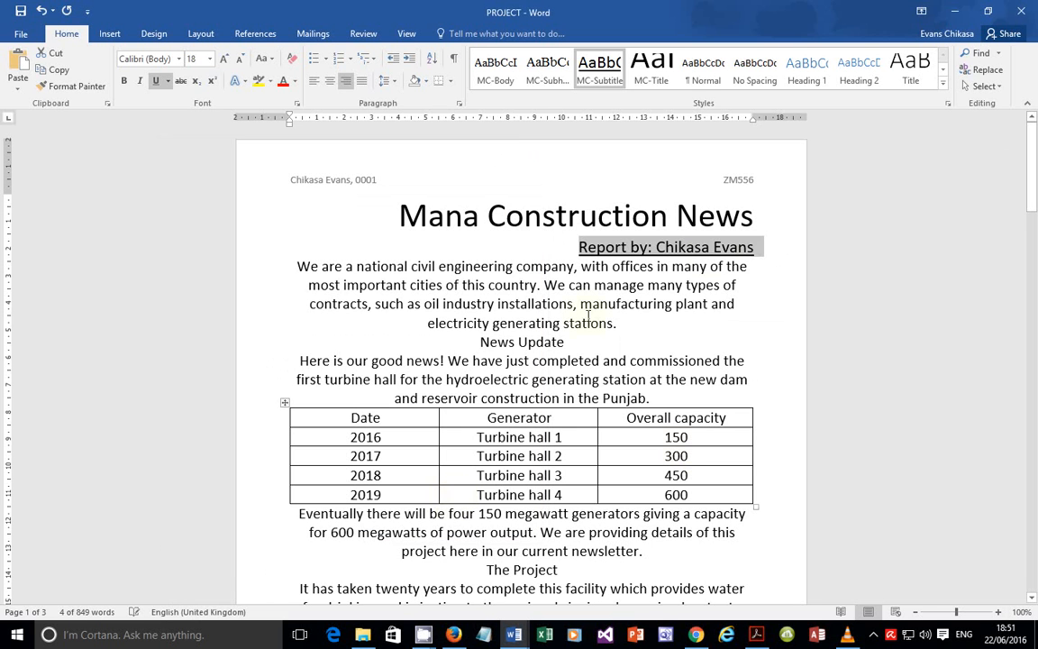
pyautogui.click(719, 321)
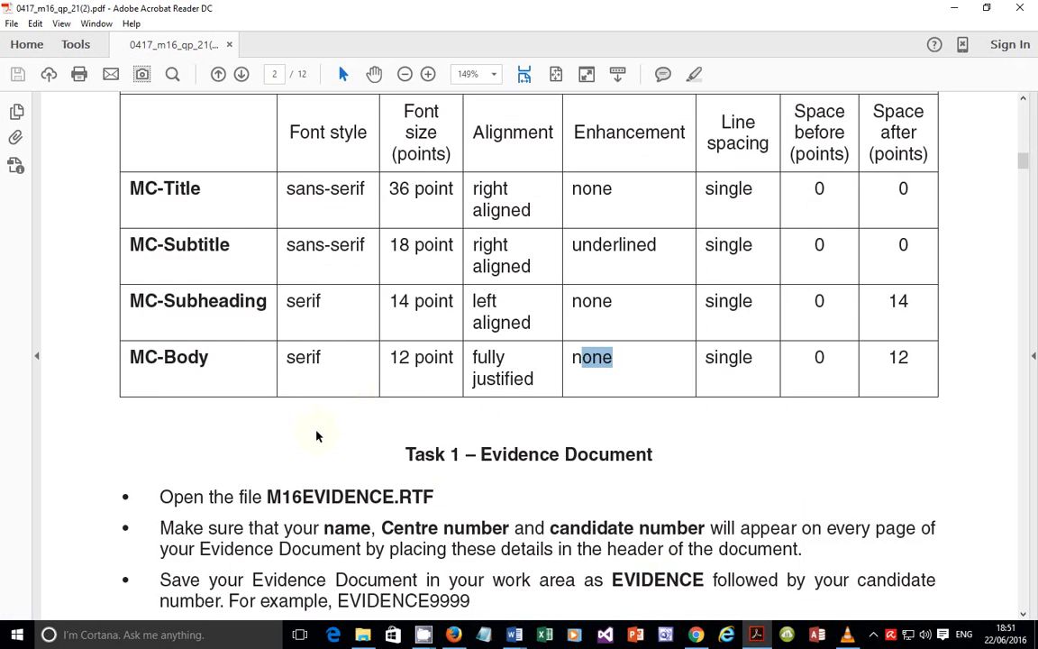
# Step: Read Task 2 items 7–13 on two columns, MC-Body and subheadings, then return to Word
pyautogui.scroll(-15, 936, 295)
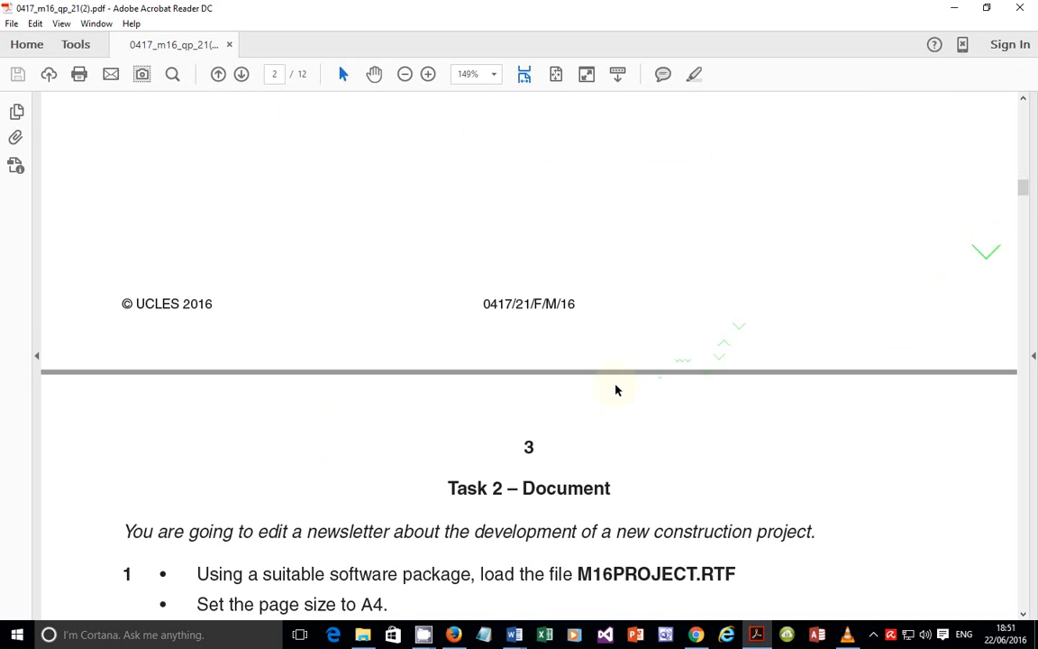
pyautogui.scroll(-15, 616, 389)
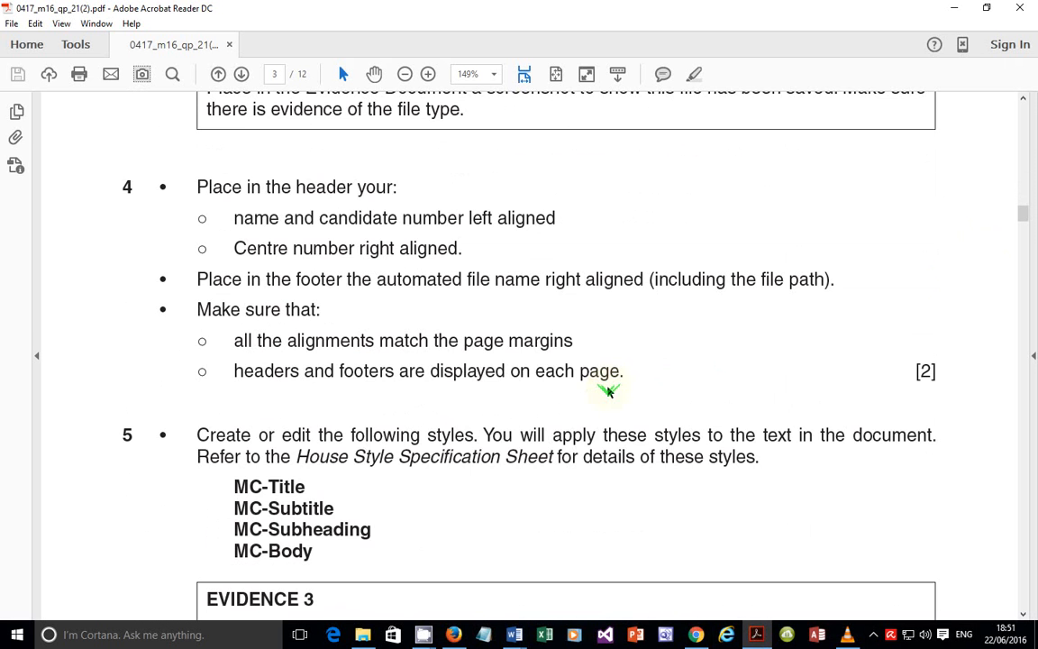
pyautogui.scroll(-8, 608, 389)
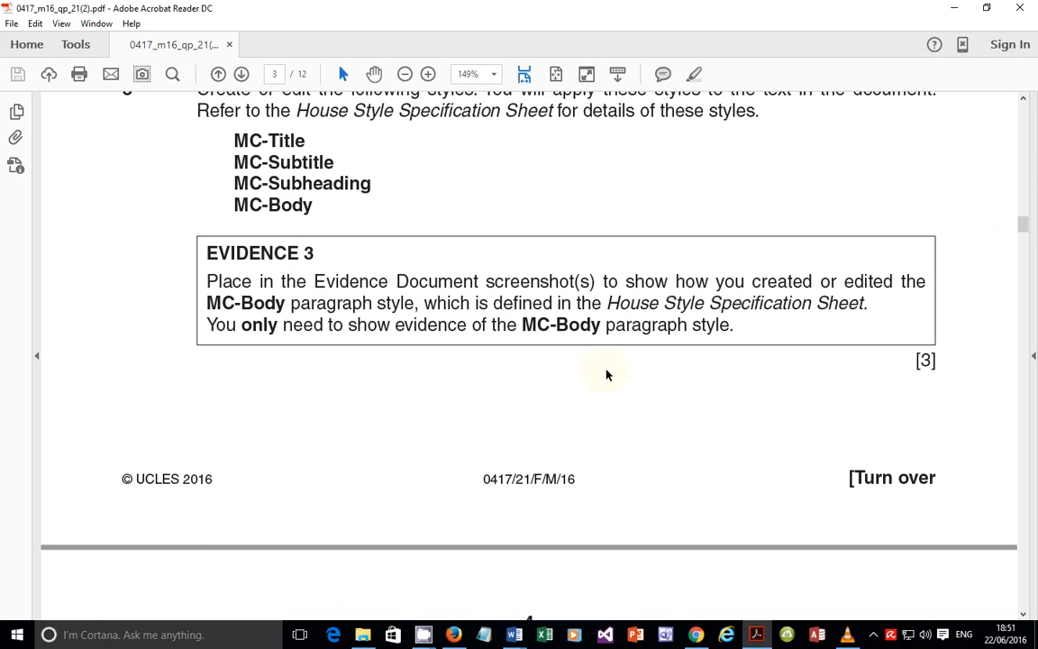
pyautogui.scroll(-10, 607, 373)
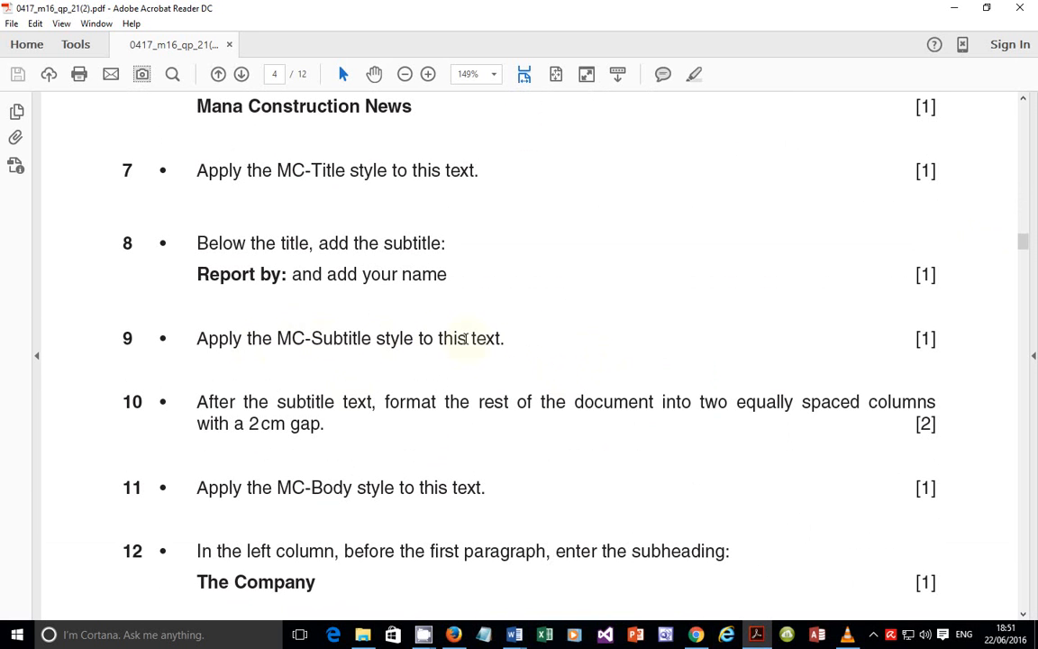
pyautogui.scroll(-2, 334, 406)
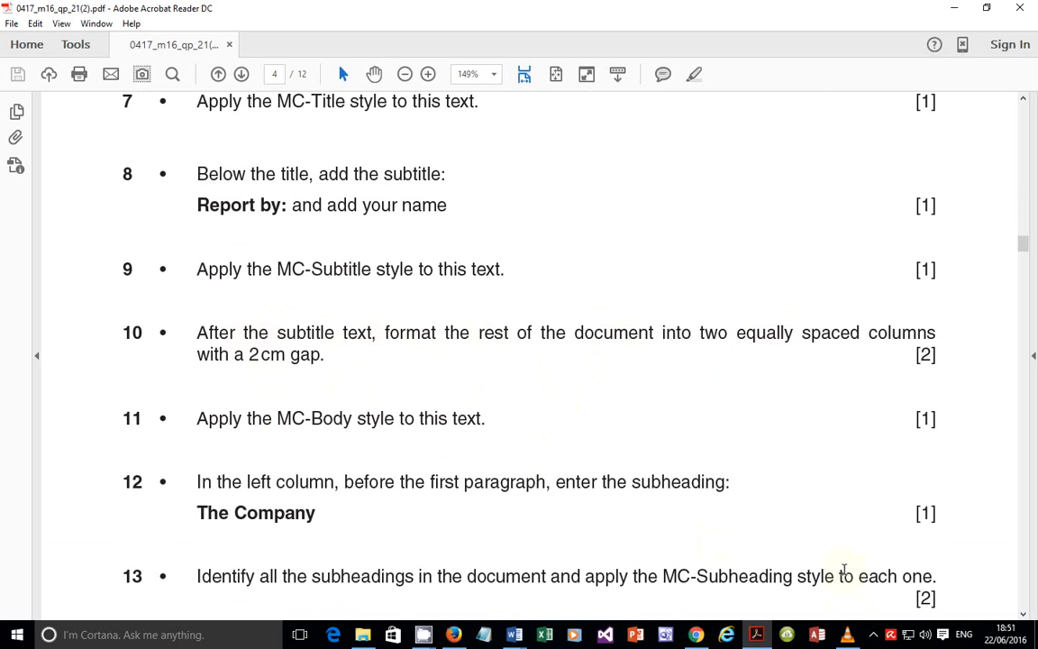
pyautogui.click(757, 636)
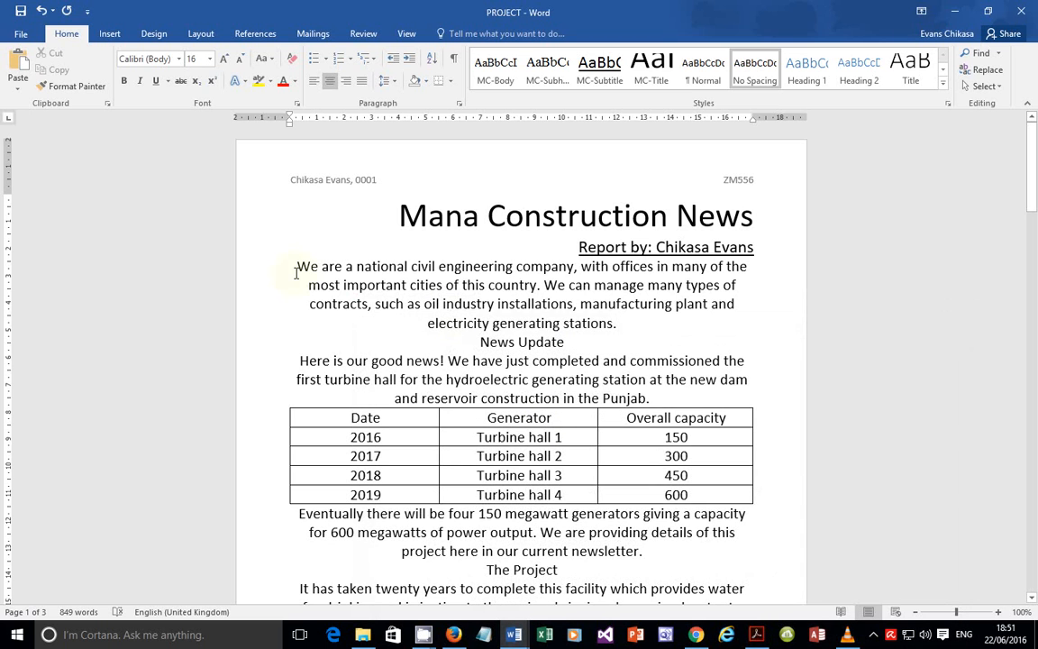
# Step: Lay out the text from 'We are…' to the end in two equal columns with 2 cm spacing
pyautogui.moveTo(298, 266); pyautogui.dragTo(720, 178)
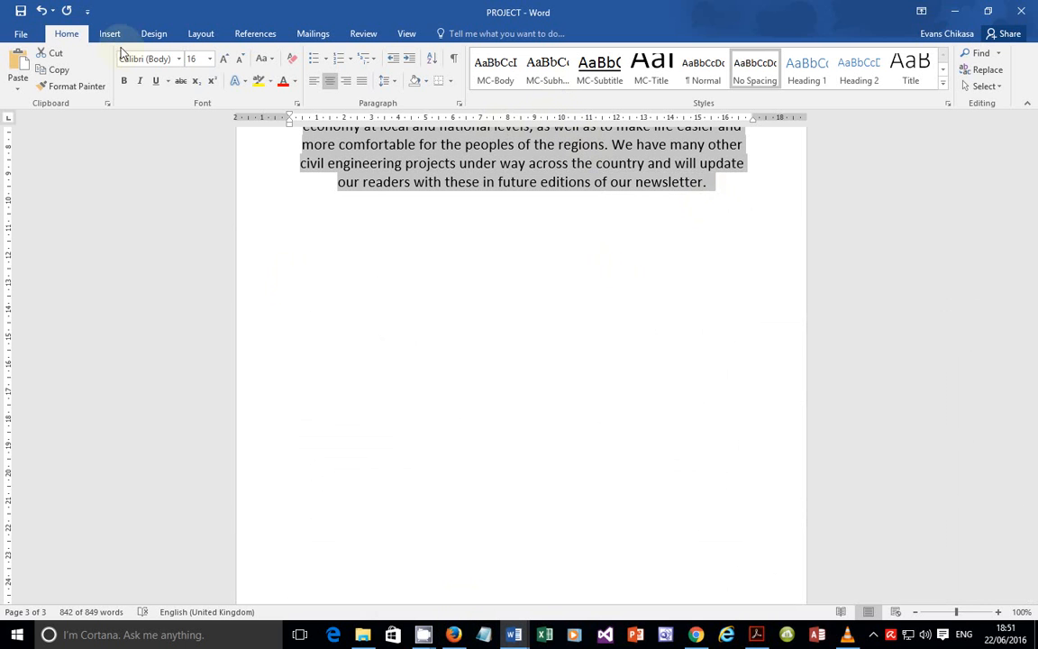
pyautogui.click(197, 37)
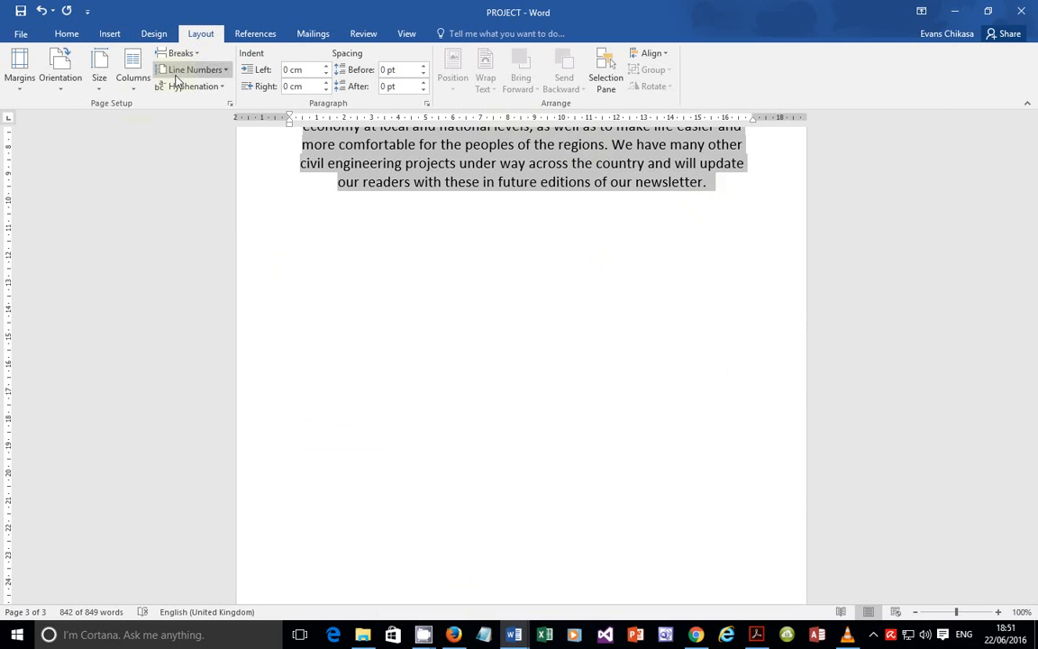
pyautogui.click(133, 83)
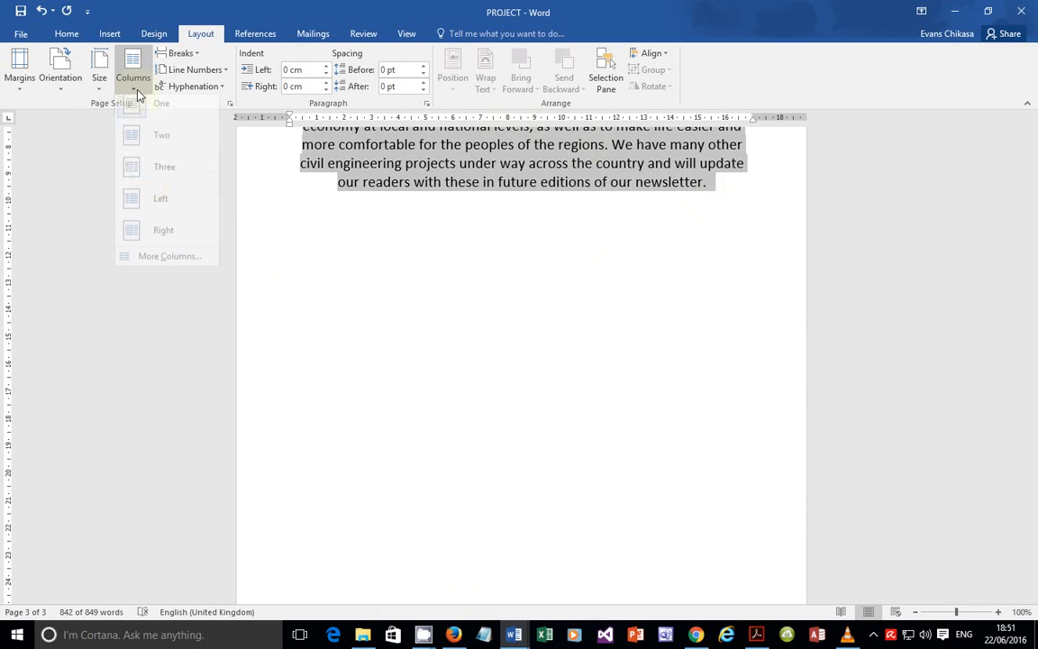
pyautogui.click(166, 269)
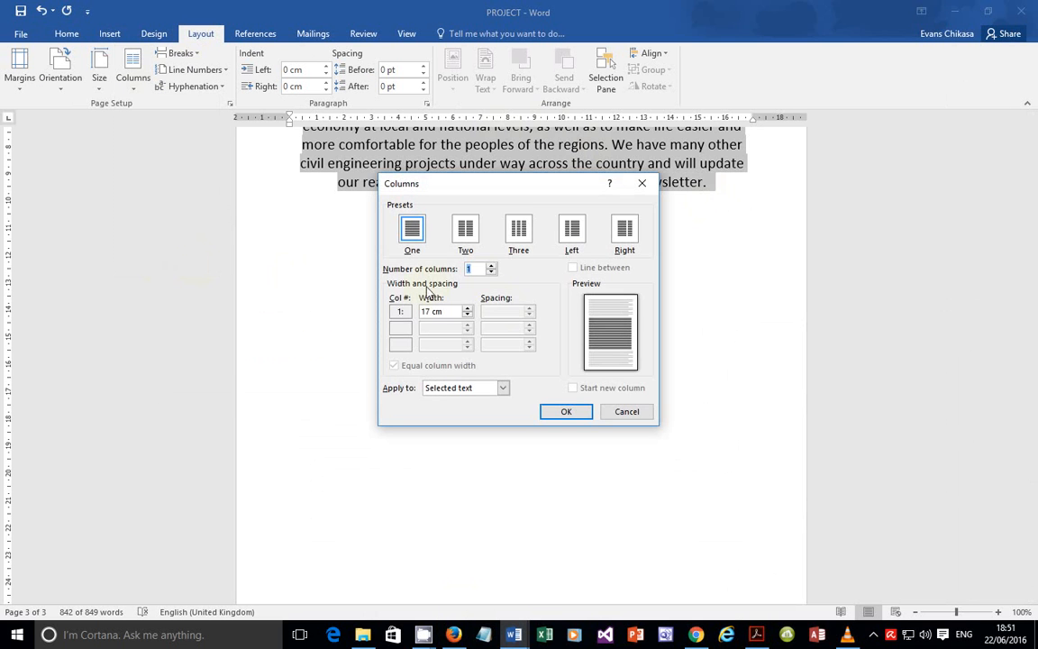
pyautogui.click(465, 230)
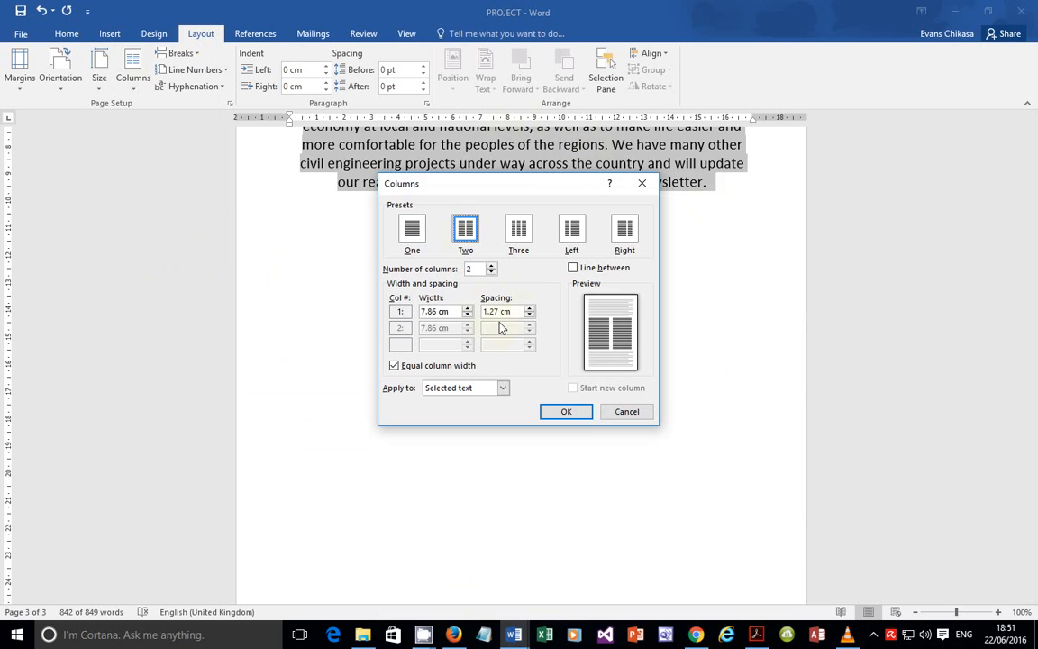
pyautogui.moveTo(520, 312); pyautogui.dragTo(434, 301)
pyautogui.write('2')
pyautogui.click(565, 412)
pyautogui.scroll(5, 592, 401)
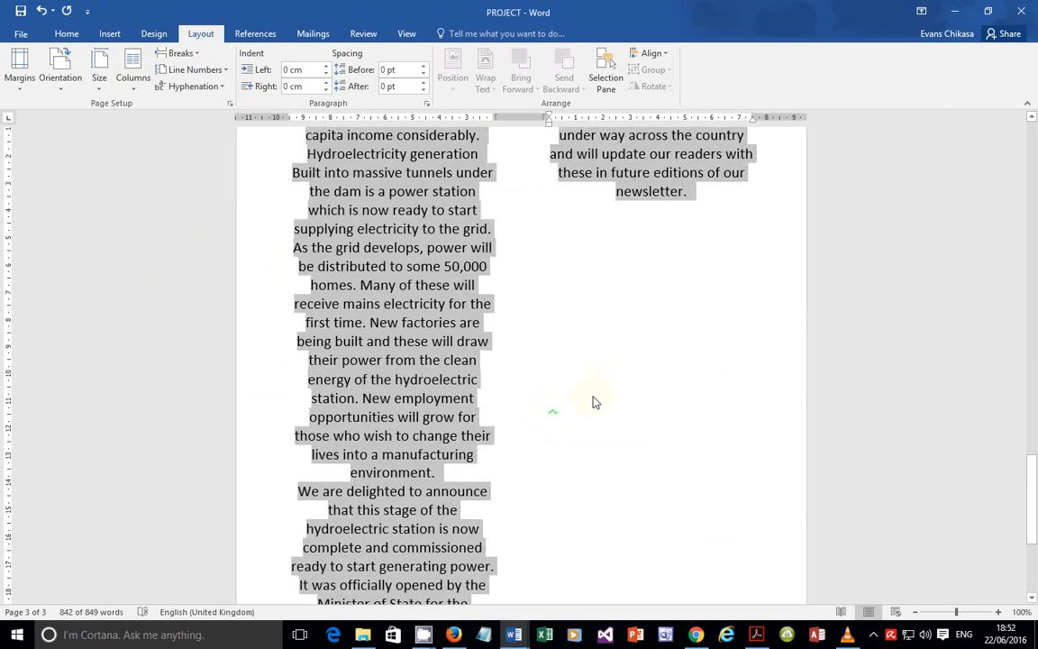
pyautogui.scroll(4, 629, 351)
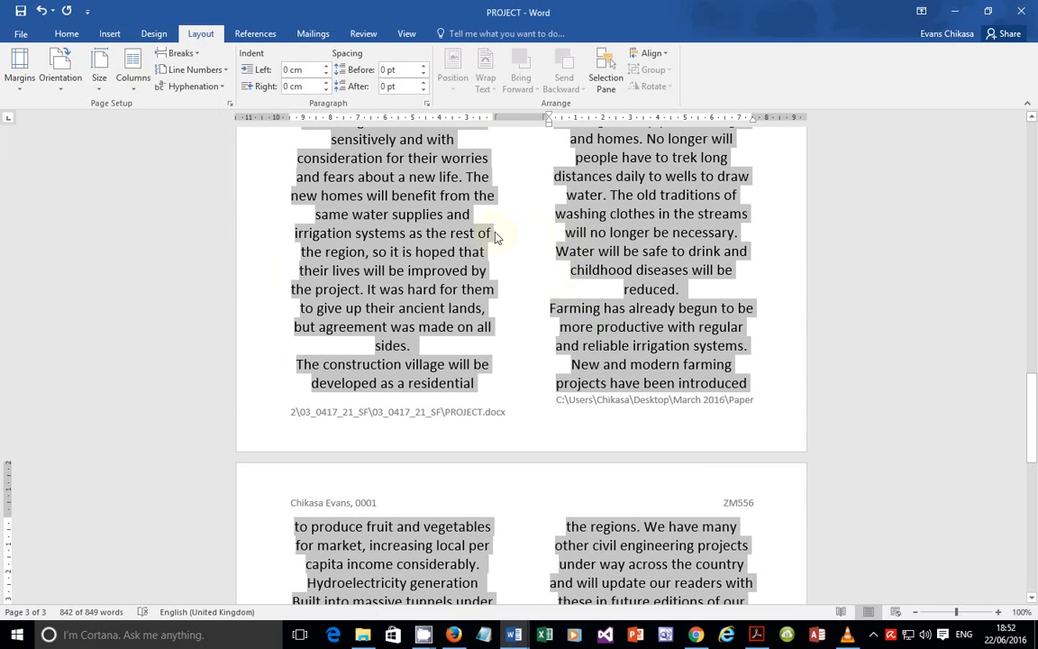
pyautogui.scroll(2, 569, 312)
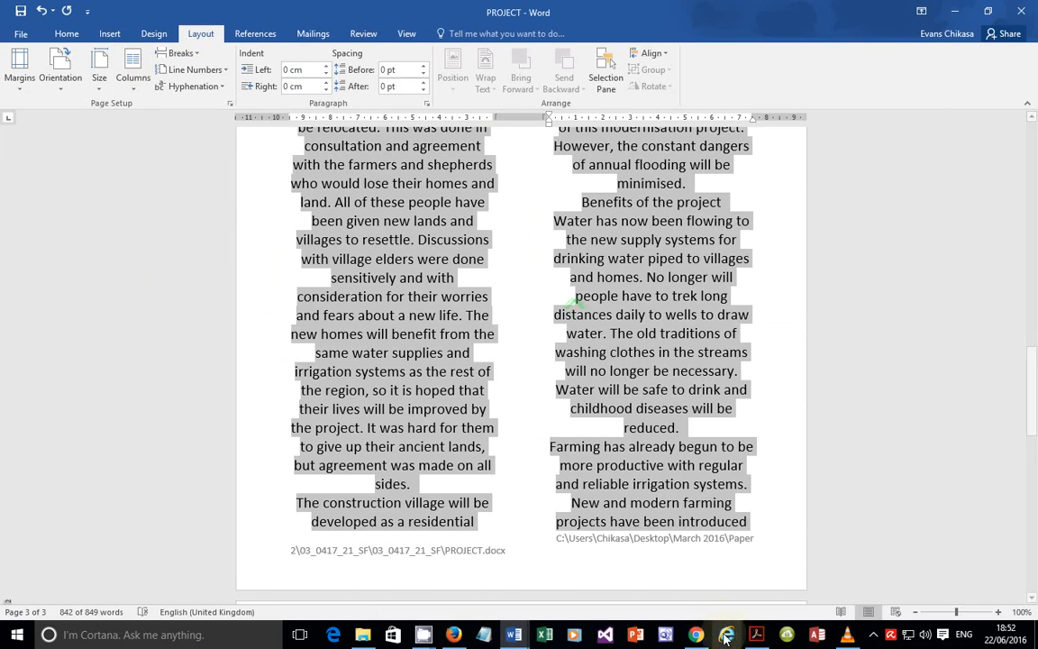
pyautogui.hotkey('alt', 'Tab')
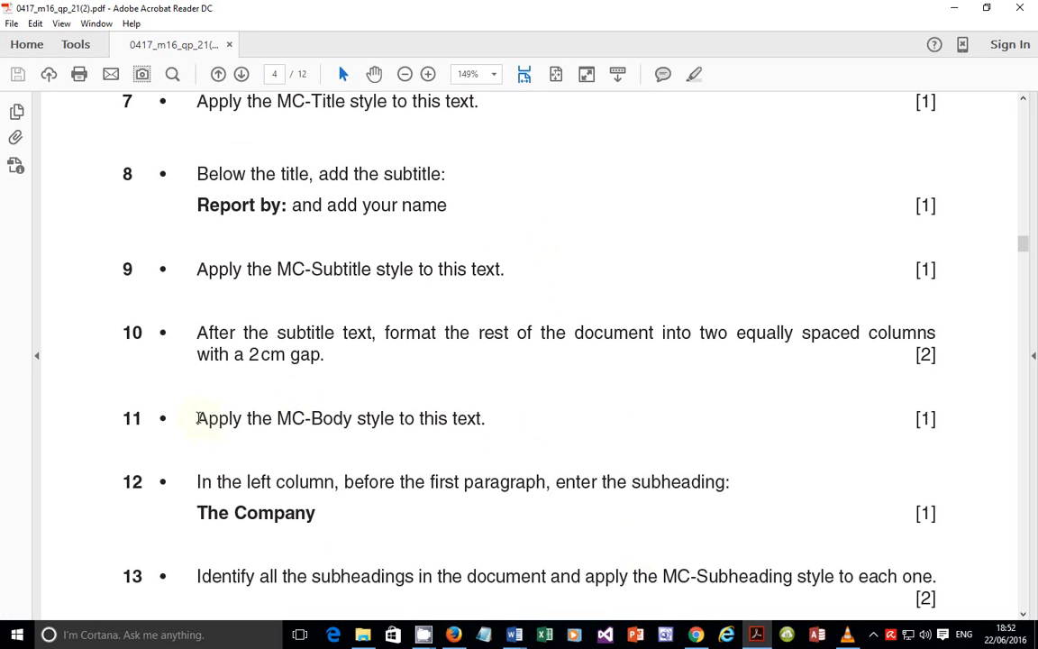
# Step: Highlight item 11's instruction to apply MC-Body, then return to the Word newsletter
pyautogui.moveTo(197, 418); pyautogui.dragTo(484, 420)
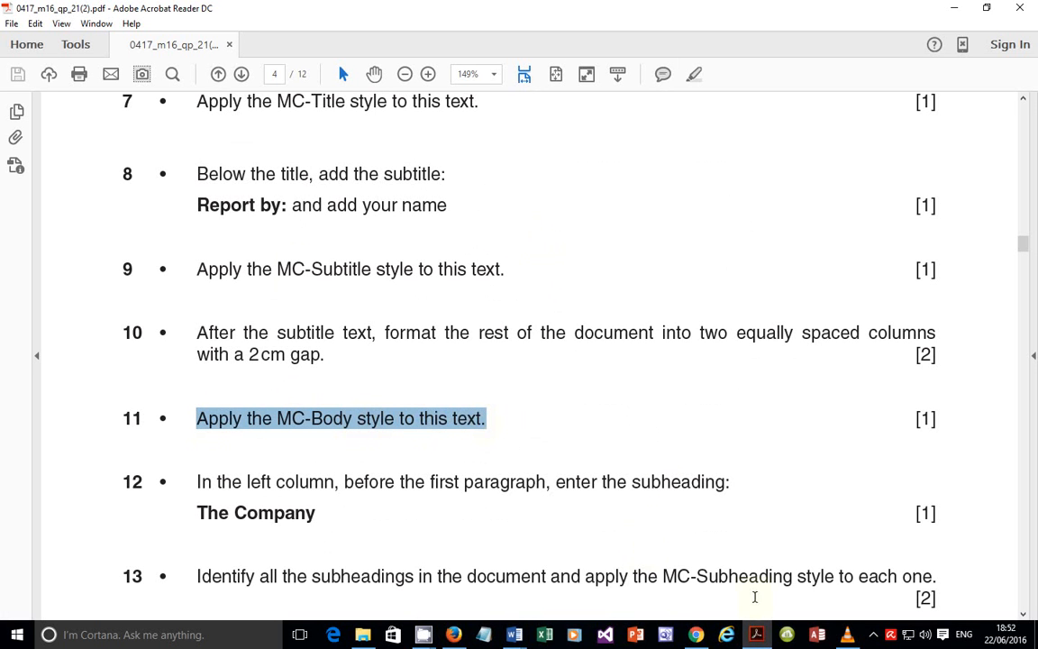
pyautogui.click(757, 638)
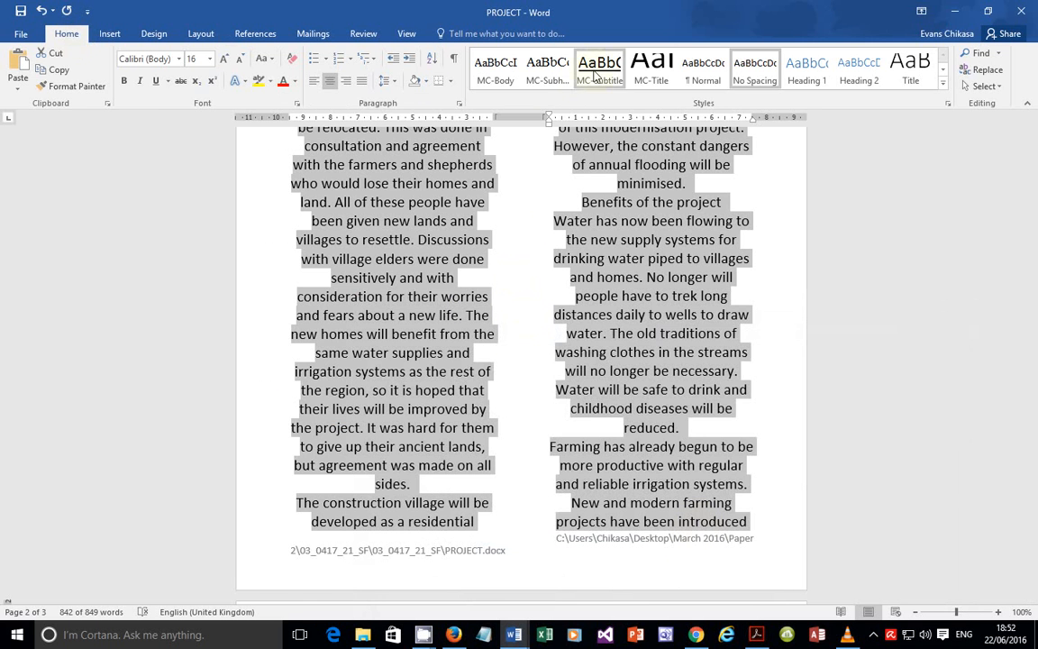
# Step: Apply the MC-Body style to the selected two-column body text
pyautogui.click(494, 79)
pyautogui.scroll(5, 518, 305)
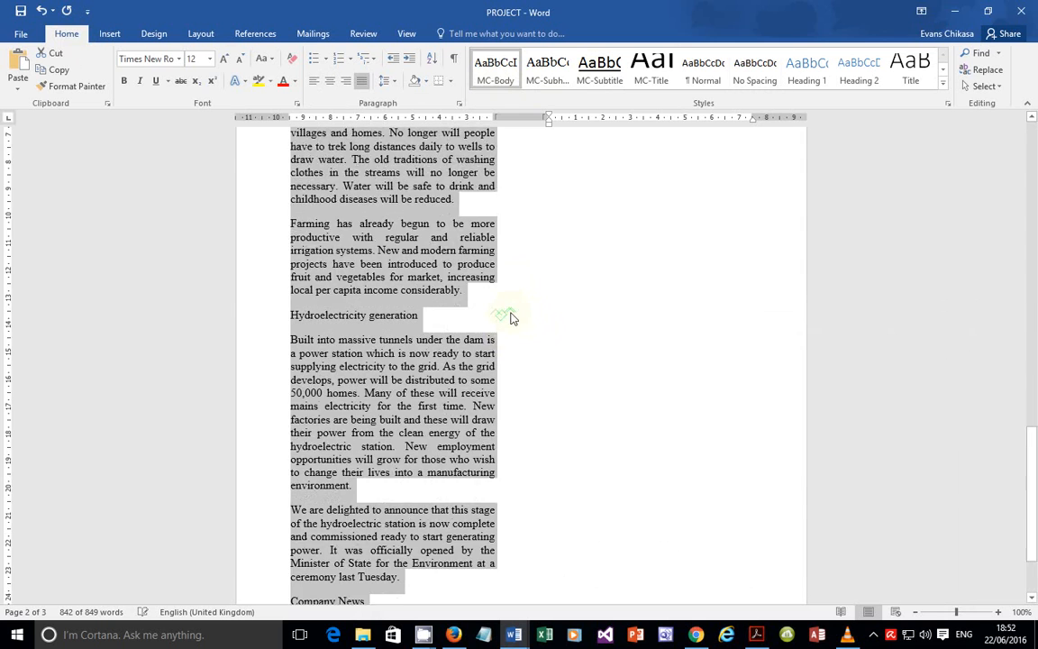
pyautogui.scroll(12, 519, 307)
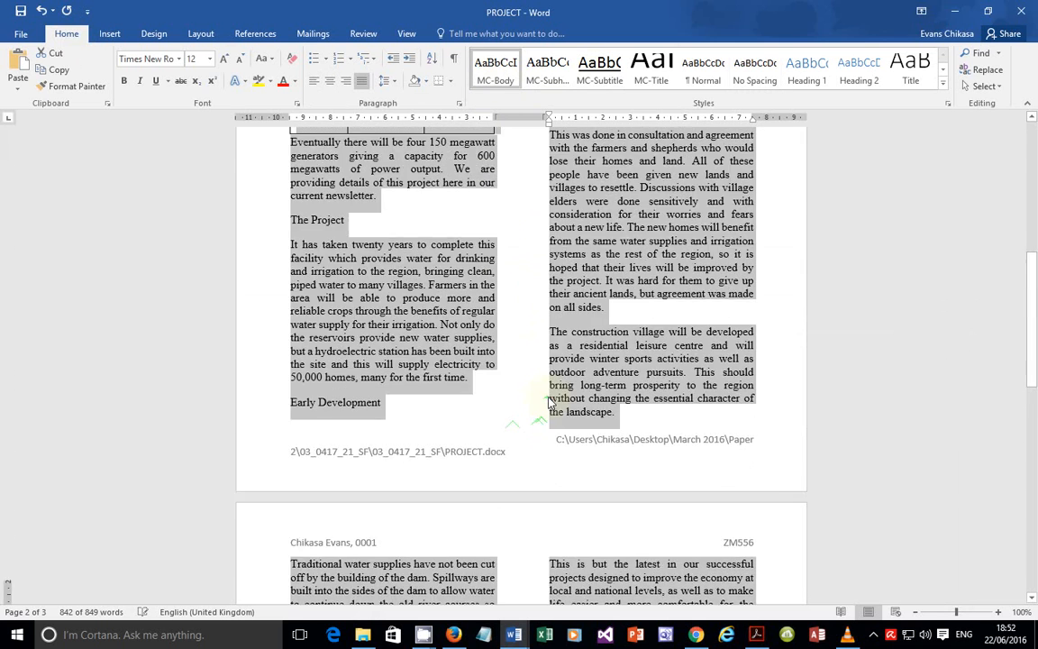
pyautogui.scroll(5, 554, 394)
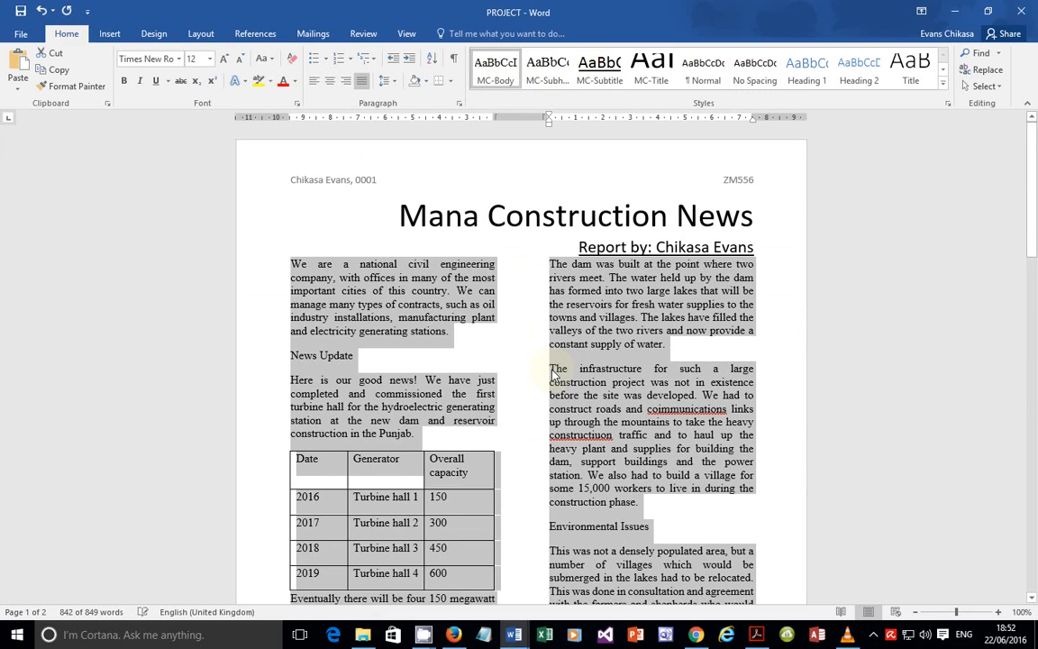
pyautogui.hotkey('alt', 'Tab')
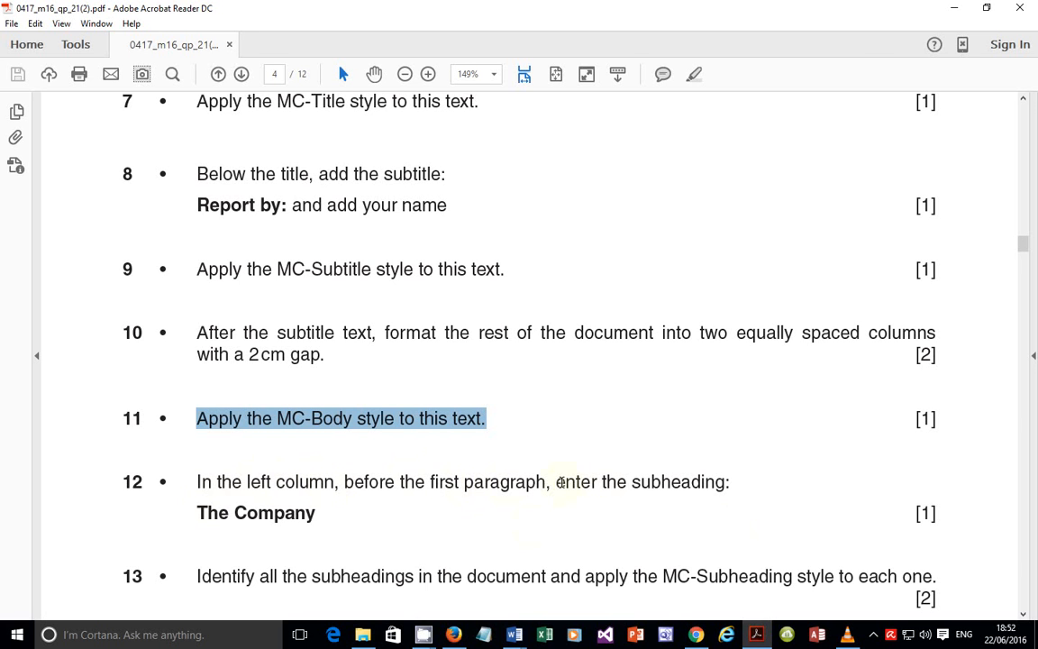
# Step: Insert a new paragraph before 'We are…' to hold the subheading The Company
pyautogui.click(514, 634)
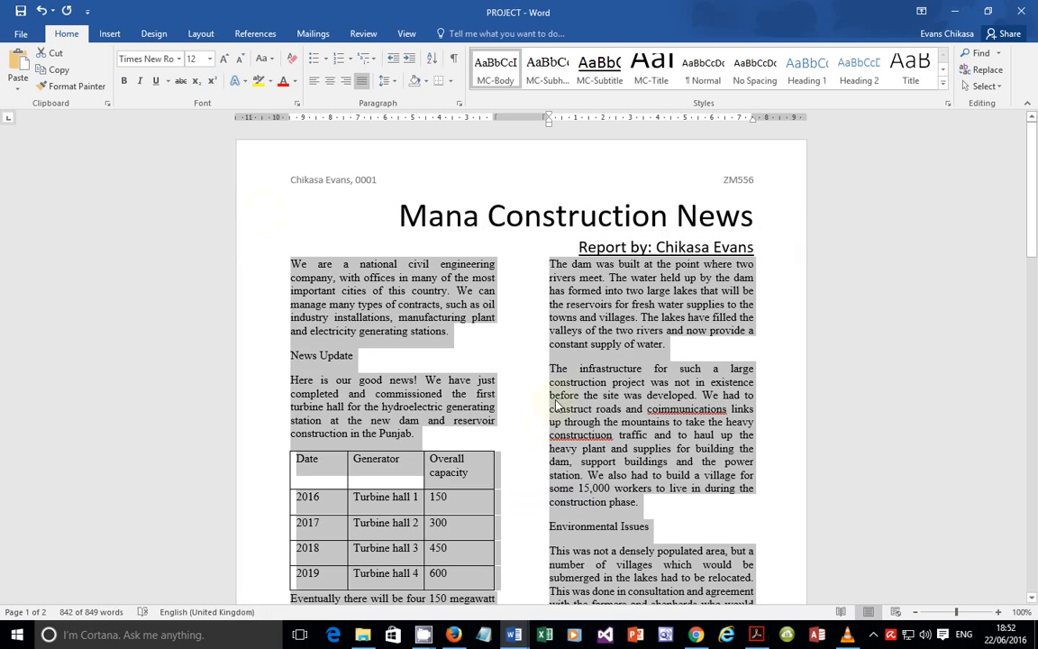
pyautogui.click(292, 265)
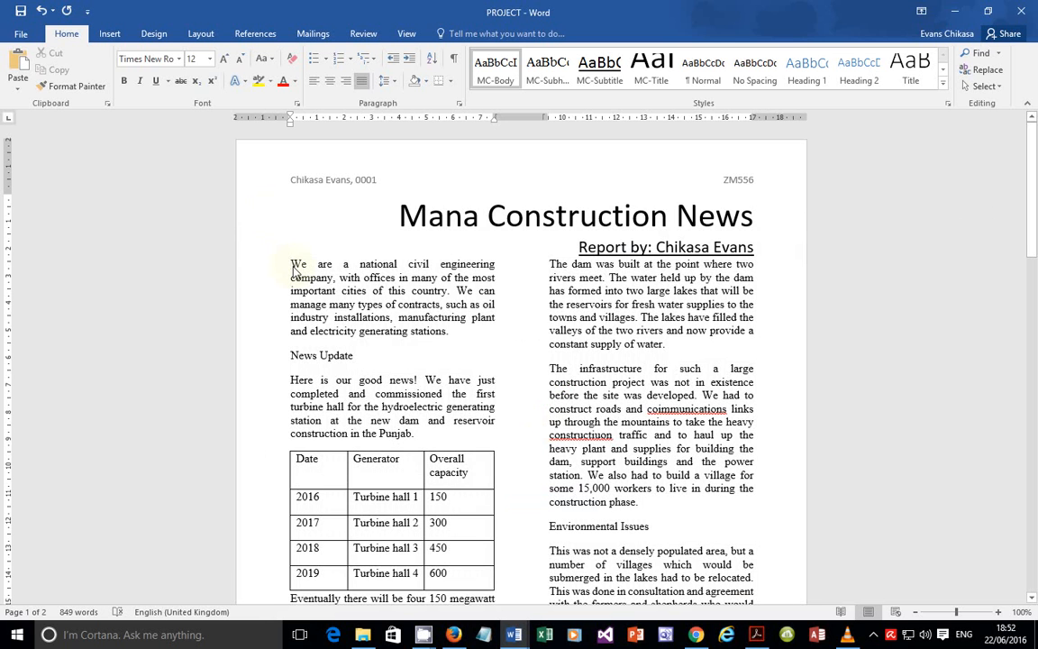
pyautogui.press('Return')
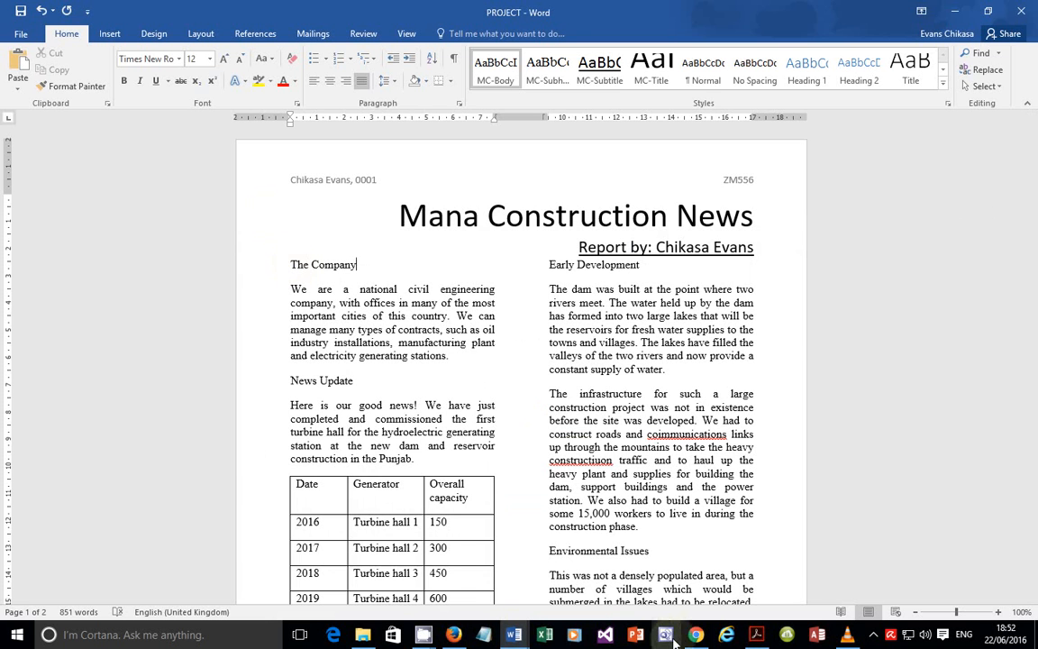
pyautogui.click(756, 634)
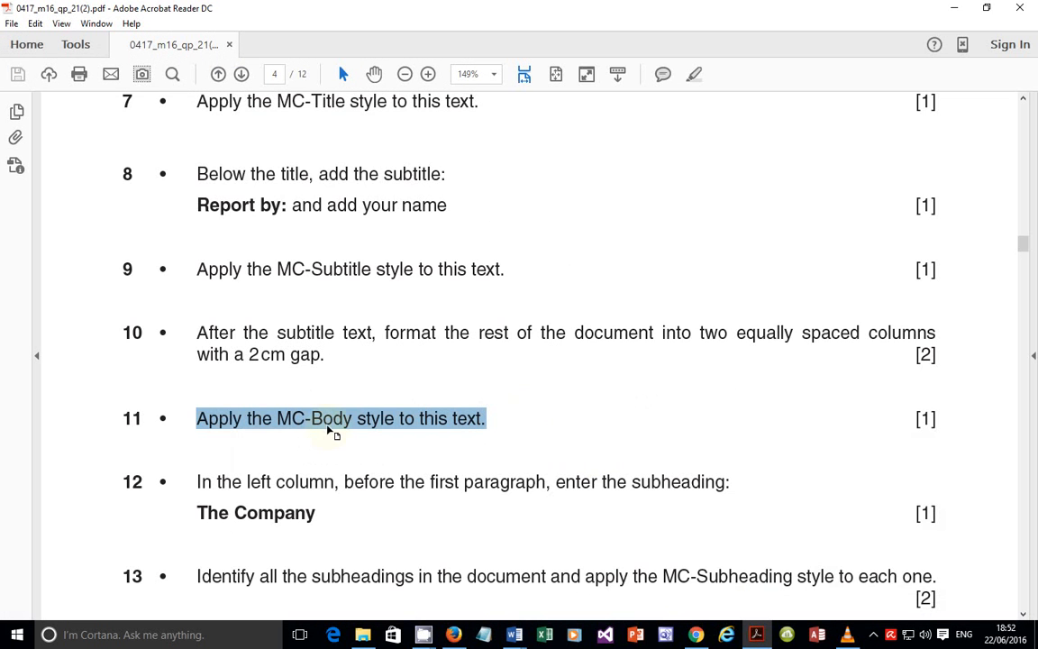
# Step: Highlight question 13 on applying MC-Subheading to every subheading
pyautogui.scroll(-3, 331, 431)
pyautogui.moveTo(198, 436); pyautogui.dragTo(896, 441)
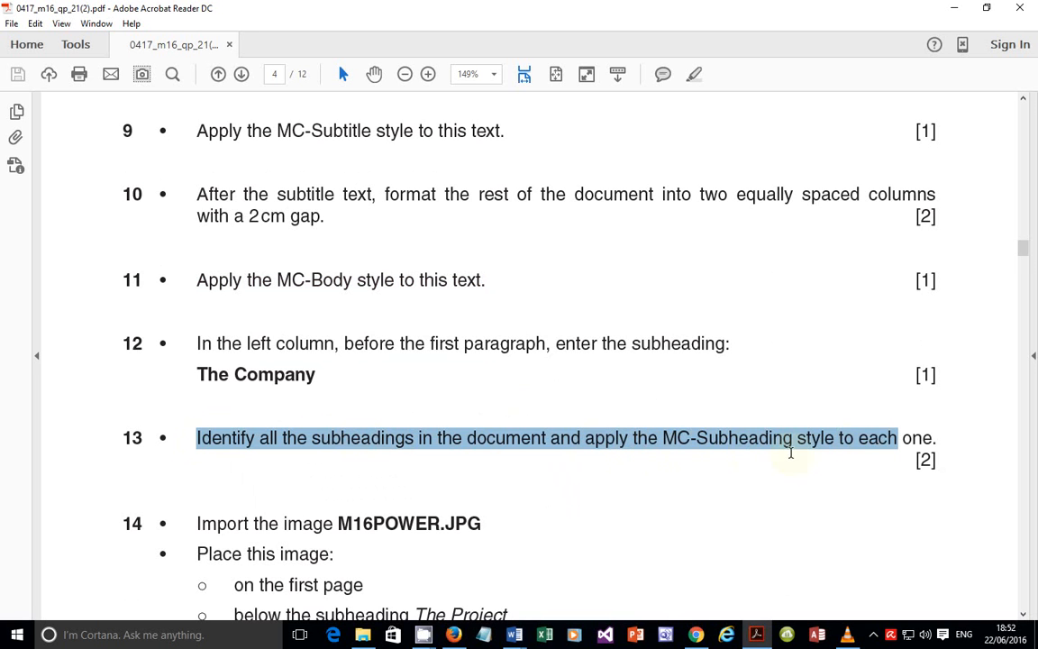
pyautogui.scroll(-3, 665, 402)
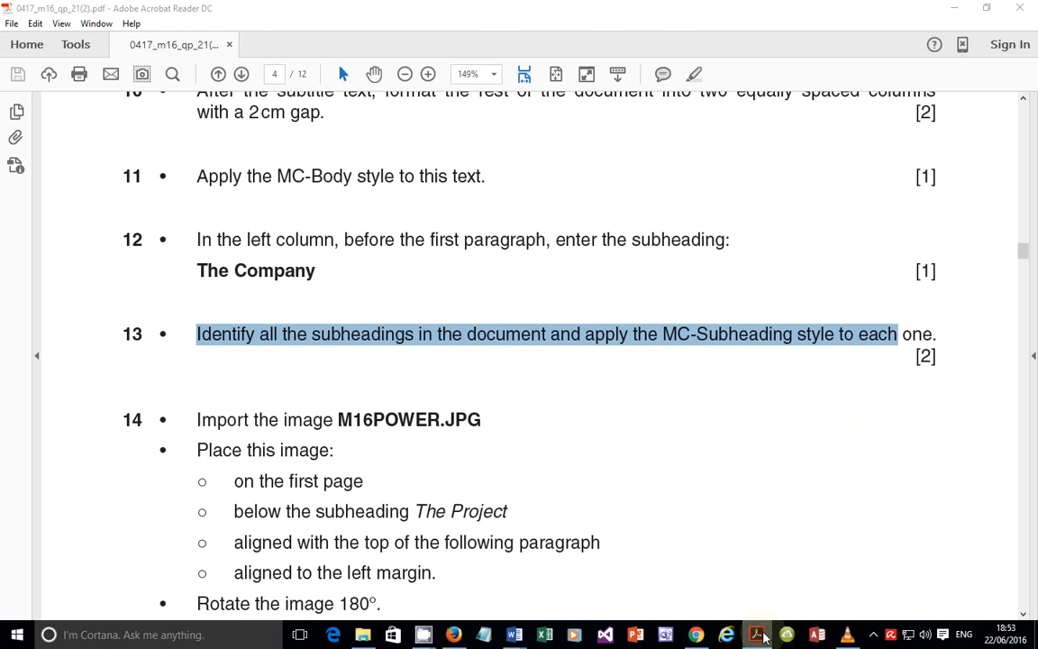
pyautogui.hotkey('alt', 'Tab')
# Step: Select The Company, News Update, Early Development, Environmental Issues and The Project together
pyautogui.tripleClick(325, 264)
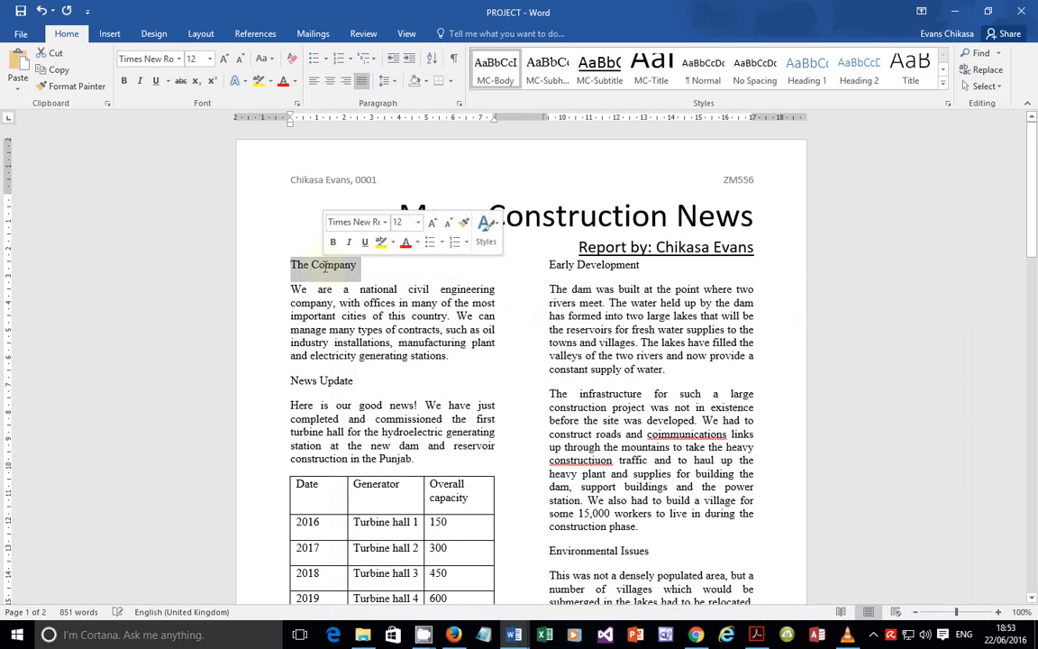
pyautogui.keyDown('ctrl'); pyautogui.doubleClick(329, 379); pyautogui.keyUp('ctrl')
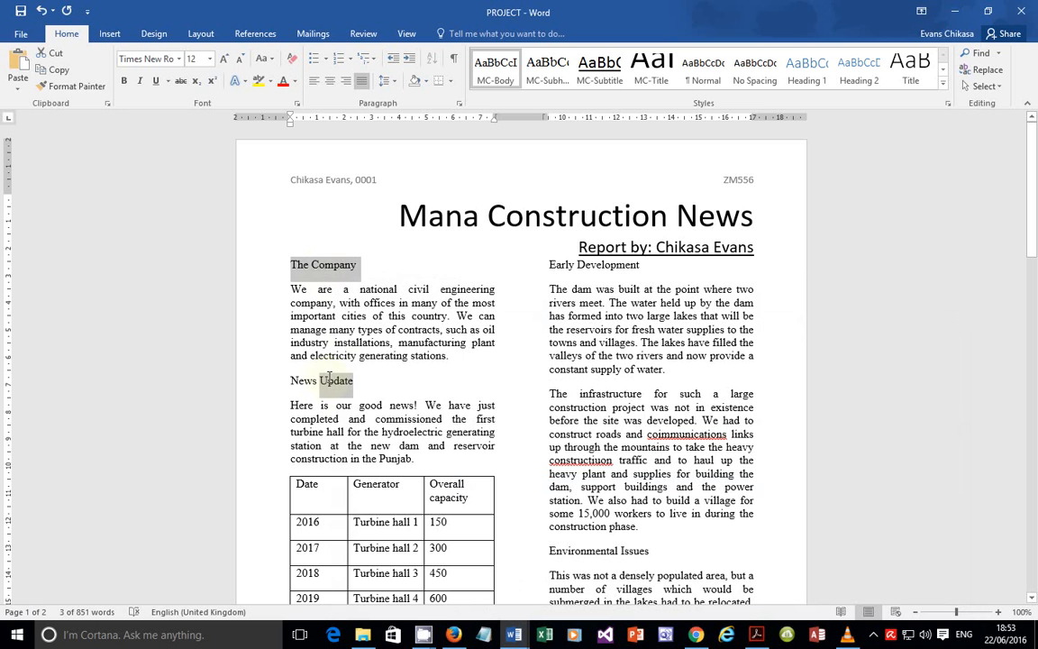
pyautogui.keyDown('ctrl'); pyautogui.tripleClick(327, 383); pyautogui.keyUp('ctrl')
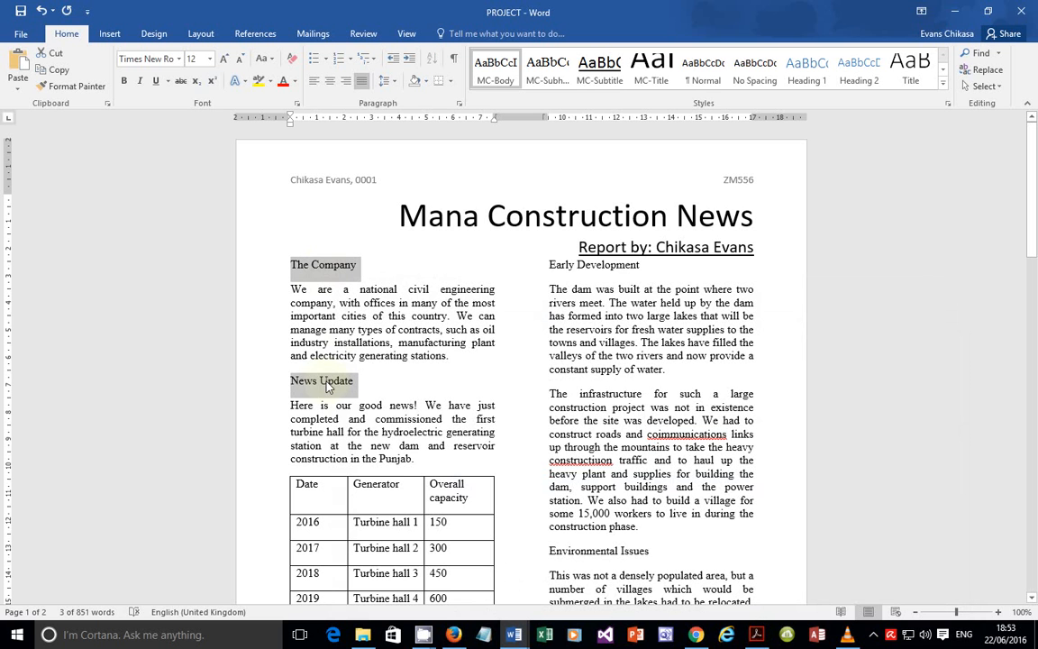
pyautogui.keyDown('ctrl'); pyautogui.tripleClick(571, 265); pyautogui.keyUp('ctrl')
pyautogui.scroll(-3, 617, 428)
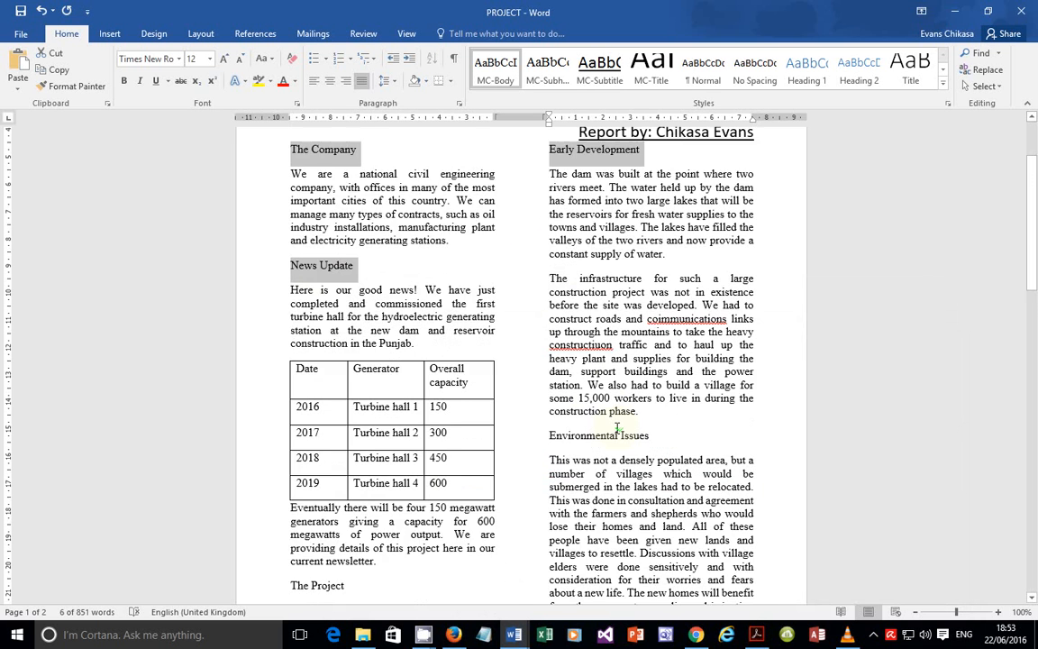
pyautogui.scroll(-2, 617, 428)
pyautogui.keyDown('ctrl'); pyautogui.tripleClick(603, 380); pyautogui.keyUp('ctrl')
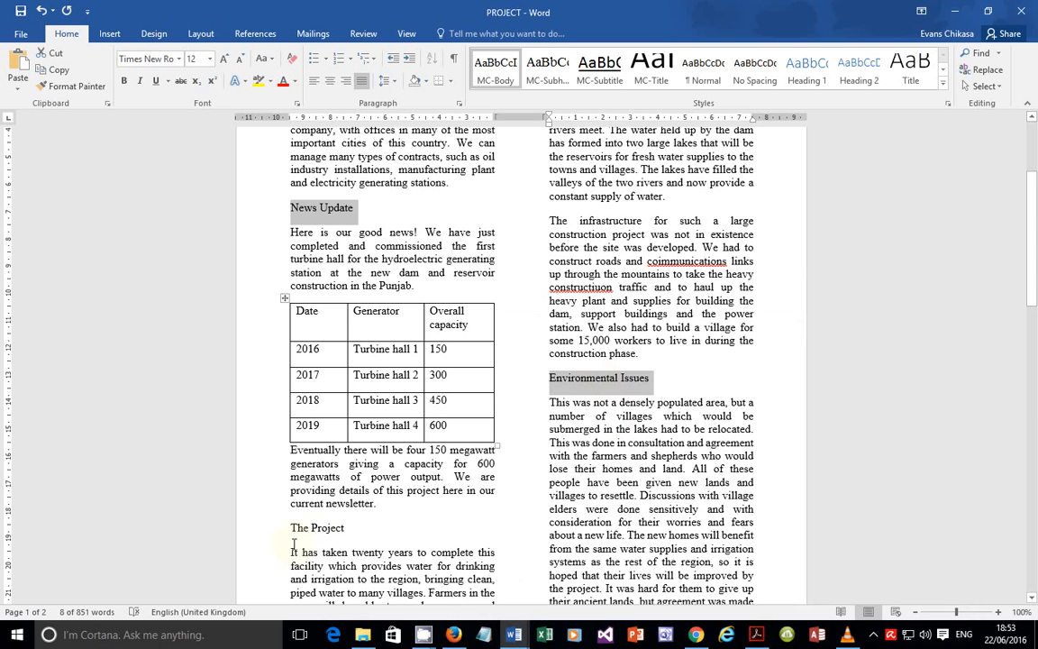
pyautogui.keyDown('ctrl'); pyautogui.tripleClick(317, 529); pyautogui.keyUp('ctrl')
# Step: Add Company News, Benefits of the project and Hydroelectricity generation to the selection
pyautogui.scroll(-12, 370, 504)
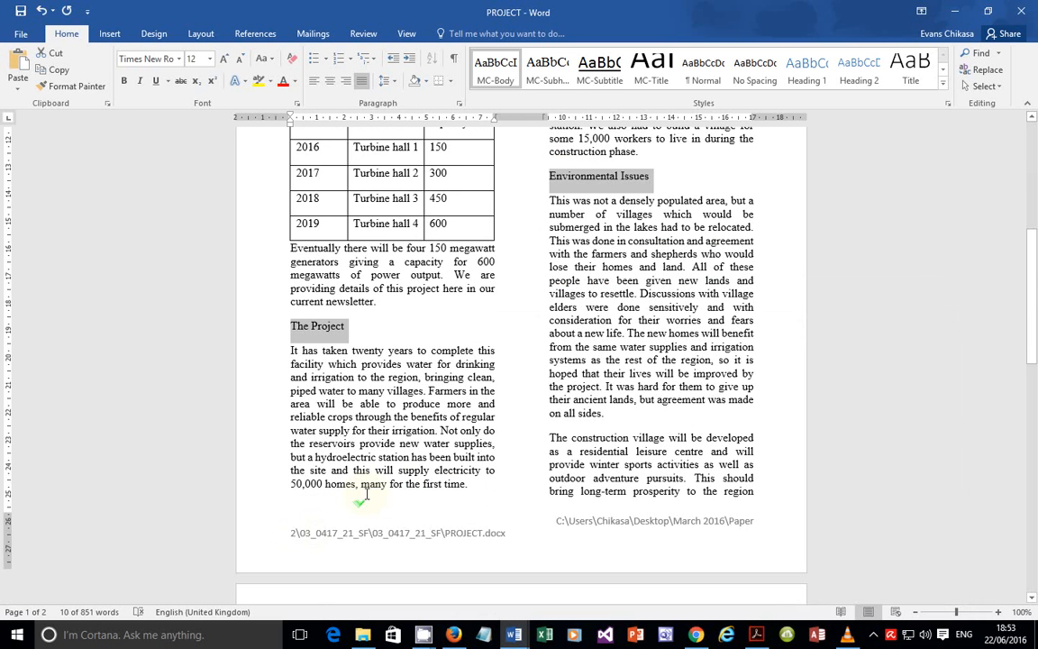
pyautogui.scroll(-4, 378, 464)
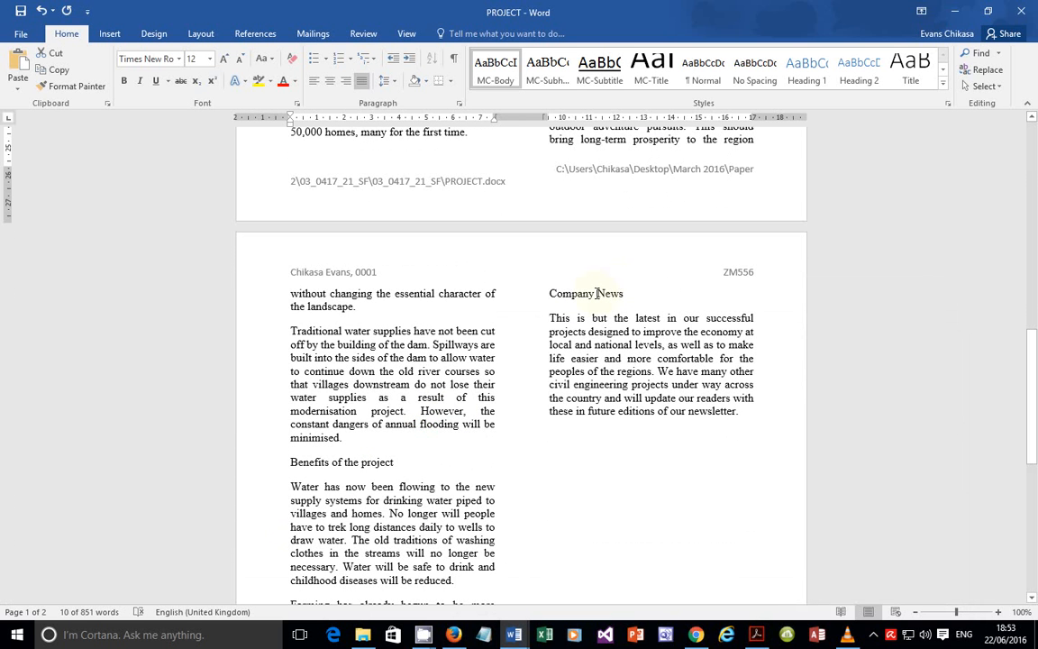
pyautogui.keyDown('ctrl'); pyautogui.tripleClick(597, 292); pyautogui.keyUp('ctrl')
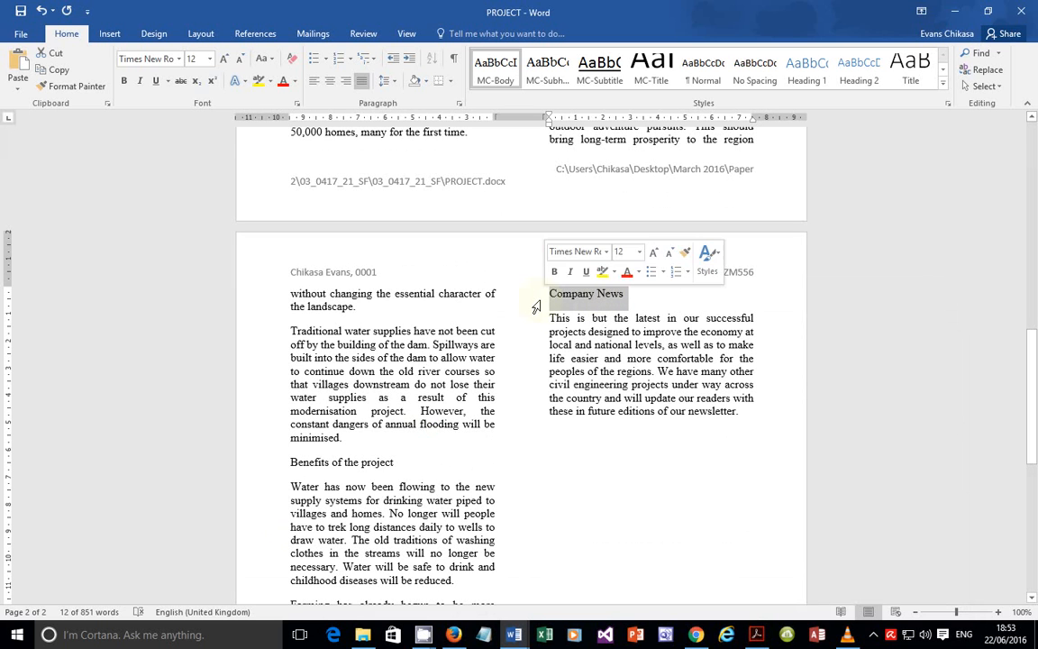
pyautogui.keyDown('ctrl'); pyautogui.tripleClick(342, 461); pyautogui.keyUp('ctrl')
pyautogui.scroll(-3, 394, 464)
pyautogui.scroll(-4, 394, 463)
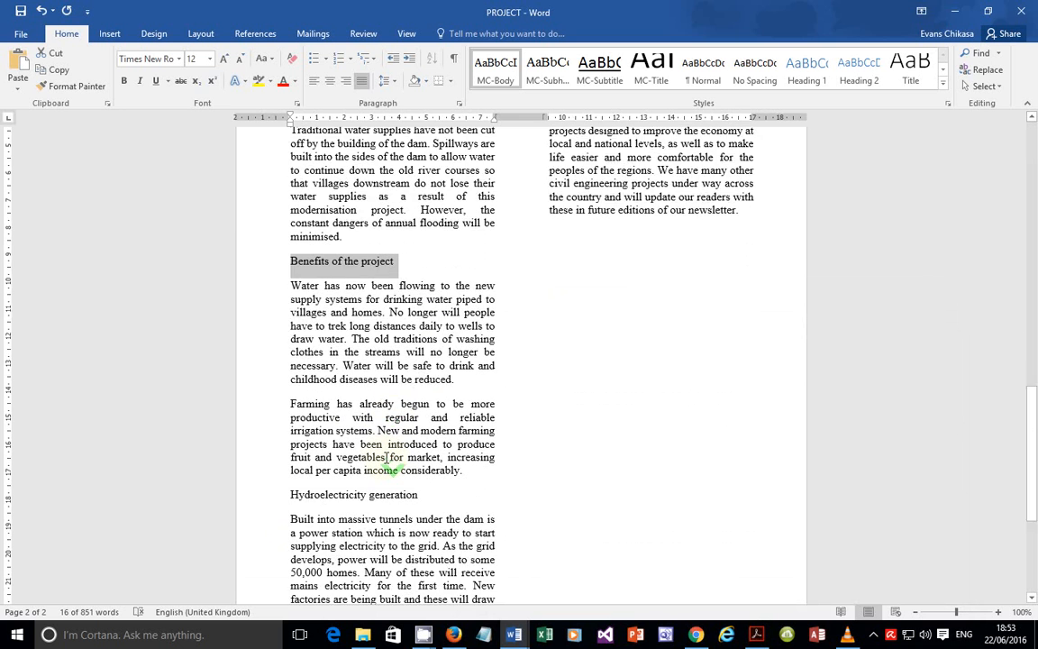
pyautogui.moveTo(416, 349); pyautogui.dragTo(291, 350)
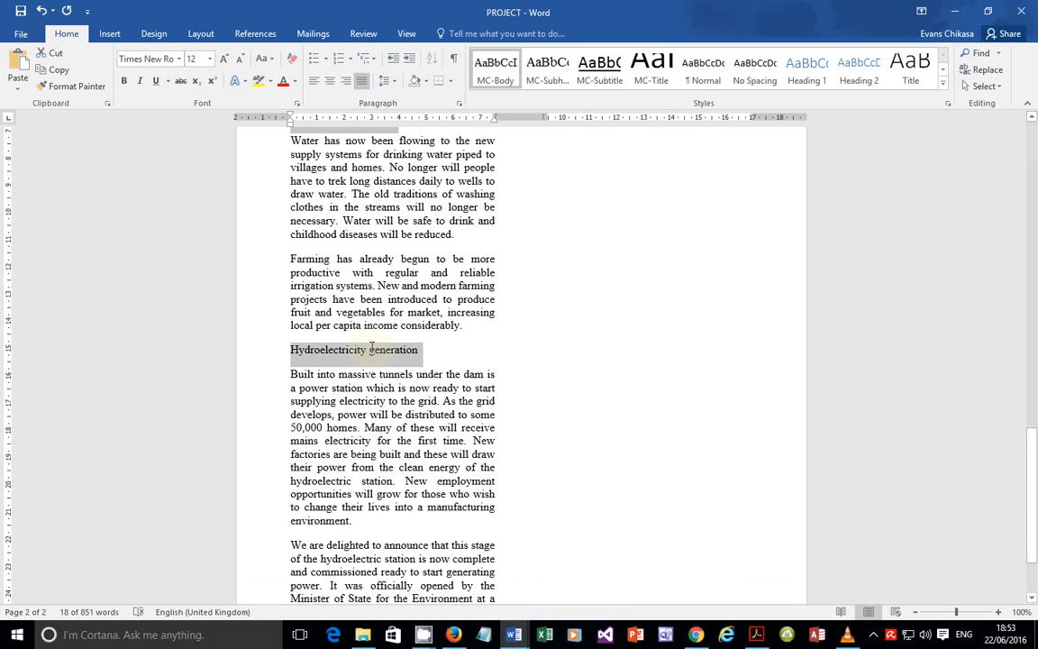
pyautogui.scroll(-1, 342, 338)
pyautogui.scroll(4, 374, 387)
pyautogui.scroll(1, 374, 389)
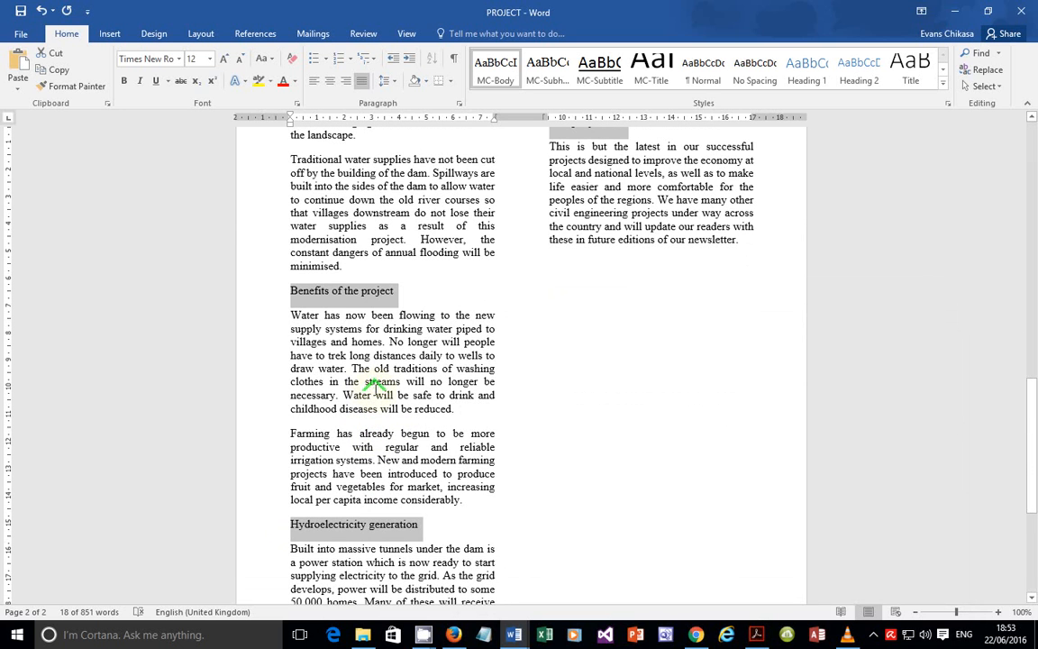
pyautogui.scroll(-5, 376, 394)
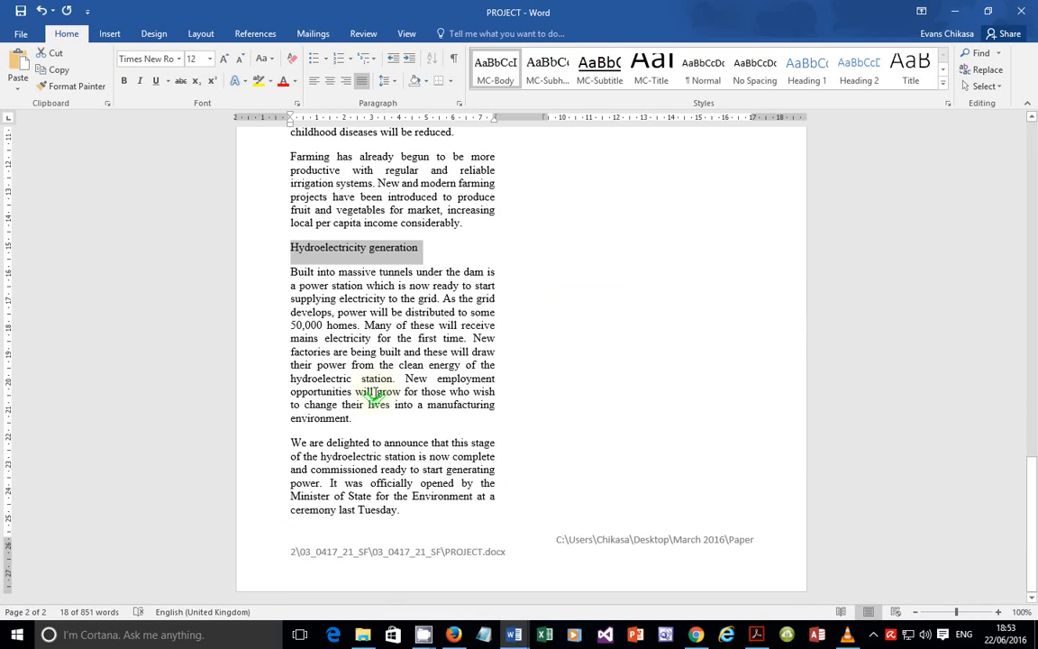
pyautogui.scroll(4, 375, 394)
pyautogui.scroll(6, 374, 394)
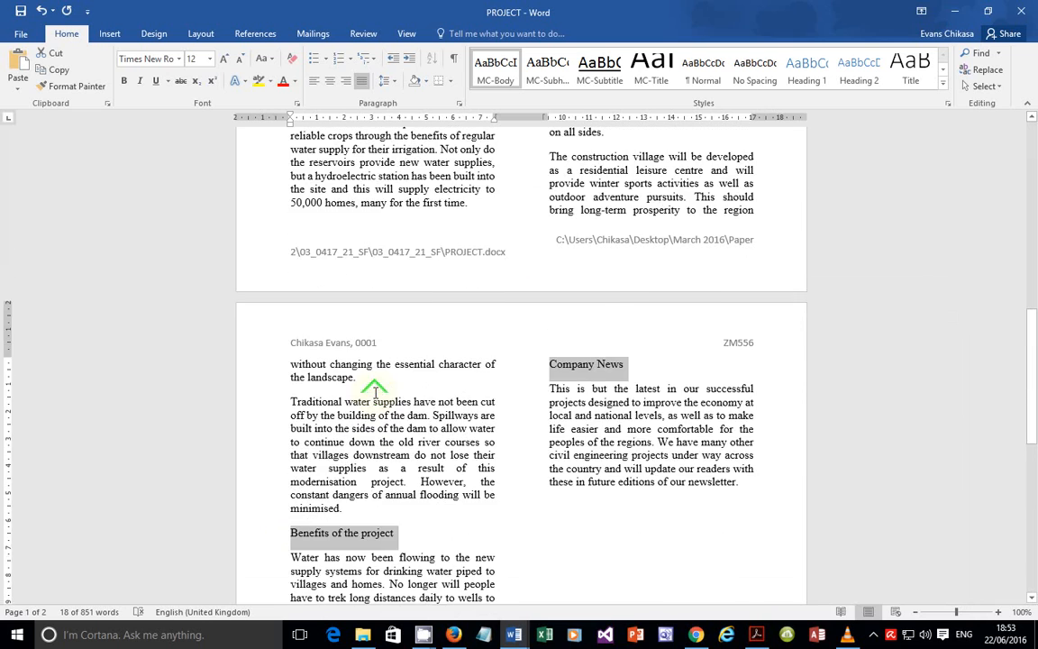
pyautogui.scroll(3, 375, 393)
pyautogui.scroll(2, 375, 393)
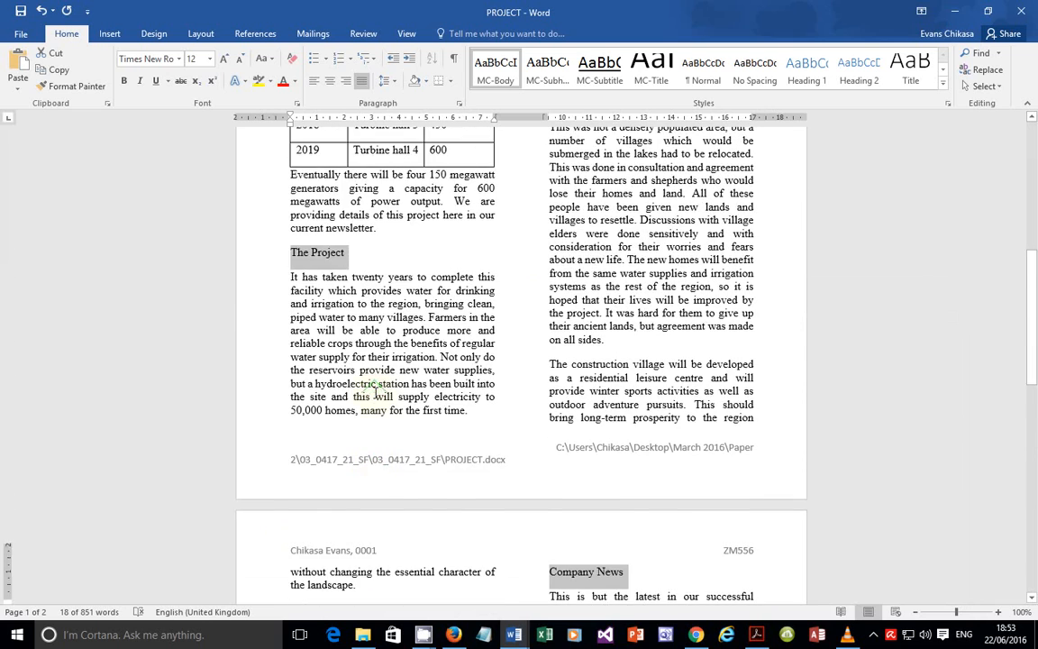
pyautogui.scroll(8, 375, 393)
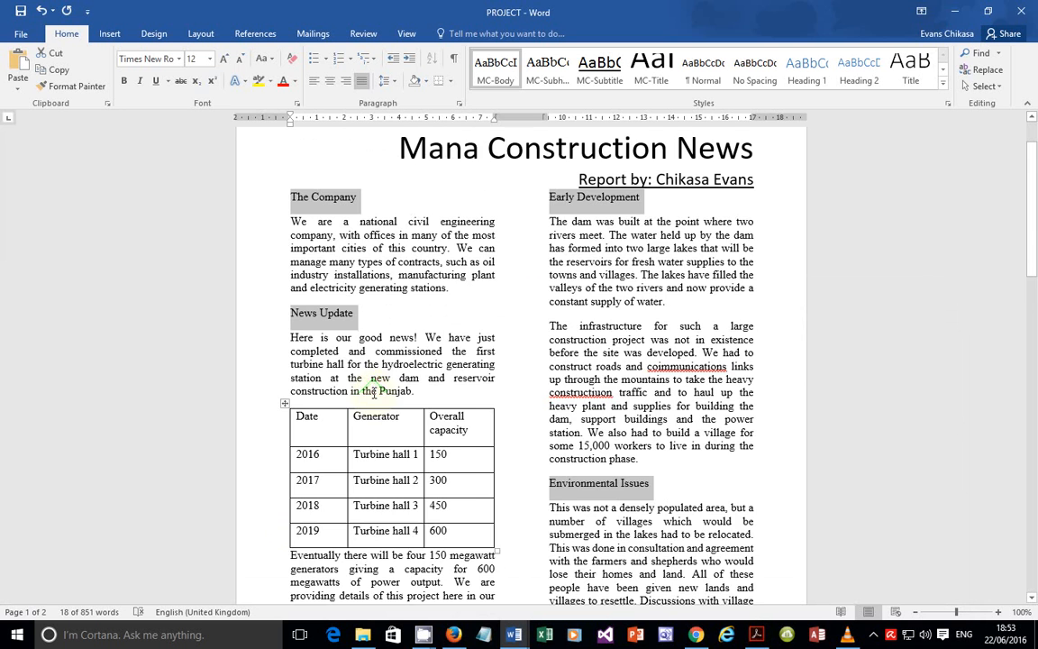
pyautogui.scroll(2, 374, 394)
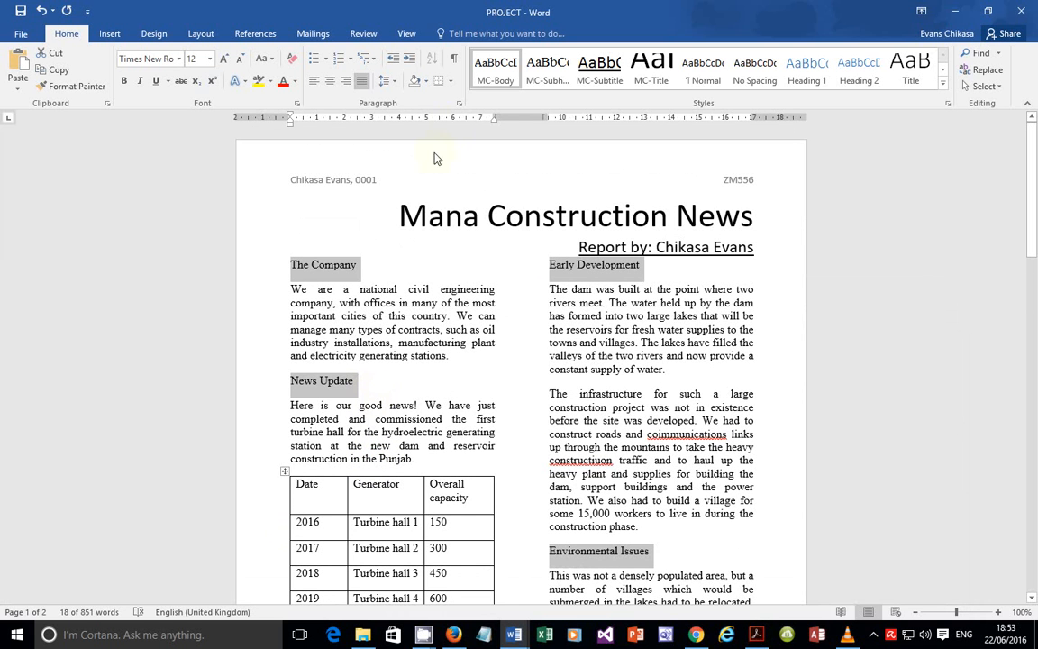
# Step: Apply the MC-Subheading style to all the selected subheadings
pyautogui.click(551, 72)
pyautogui.scroll(4, 494, 385)
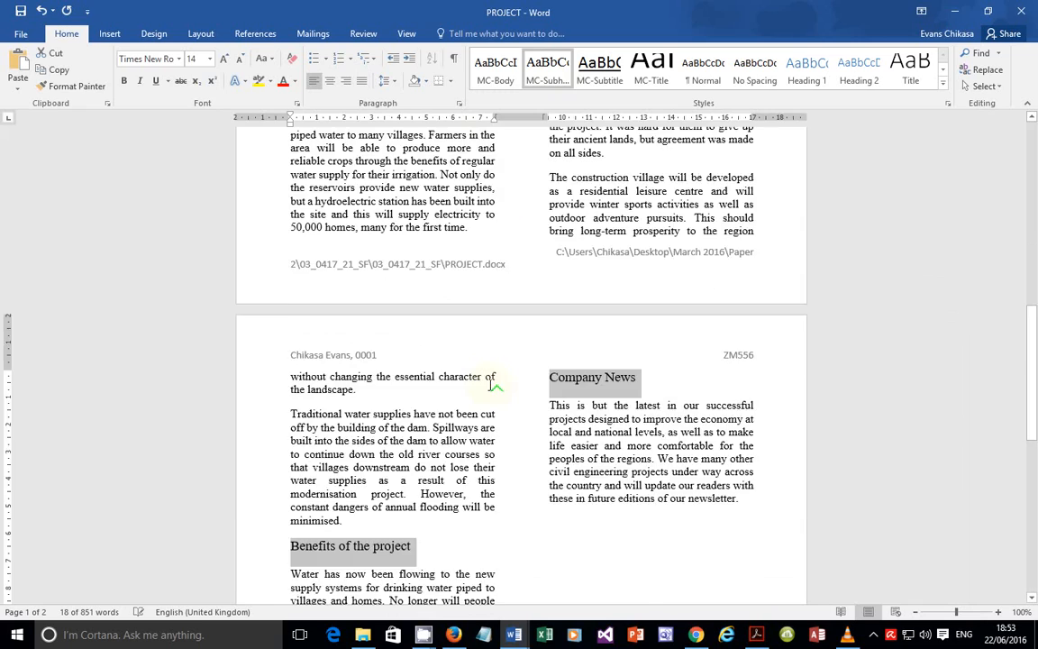
pyautogui.scroll(14, 494, 384)
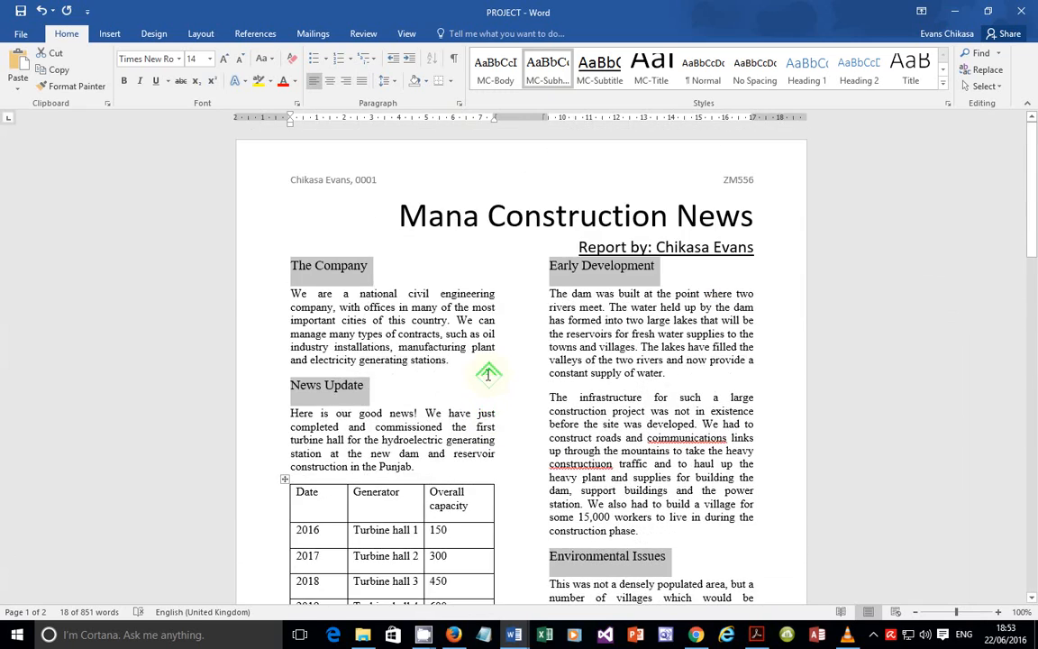
pyautogui.scroll(-13, 487, 372)
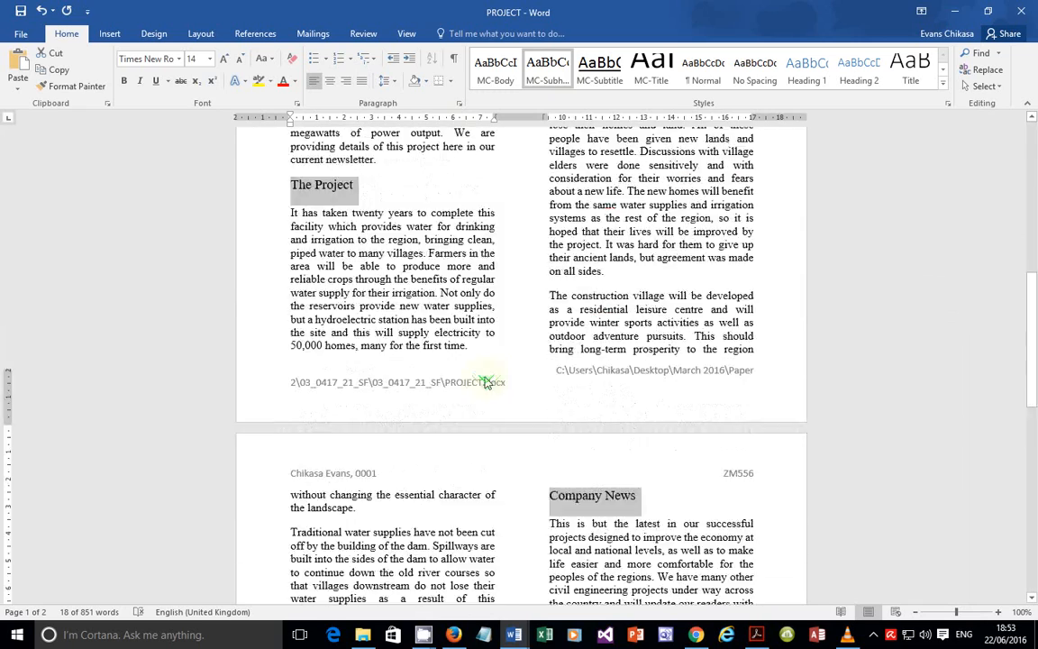
# Step: Highlight question 14's bullets: import M16POWER.JPG onto page 1 below The Project
pyautogui.click(756, 634)
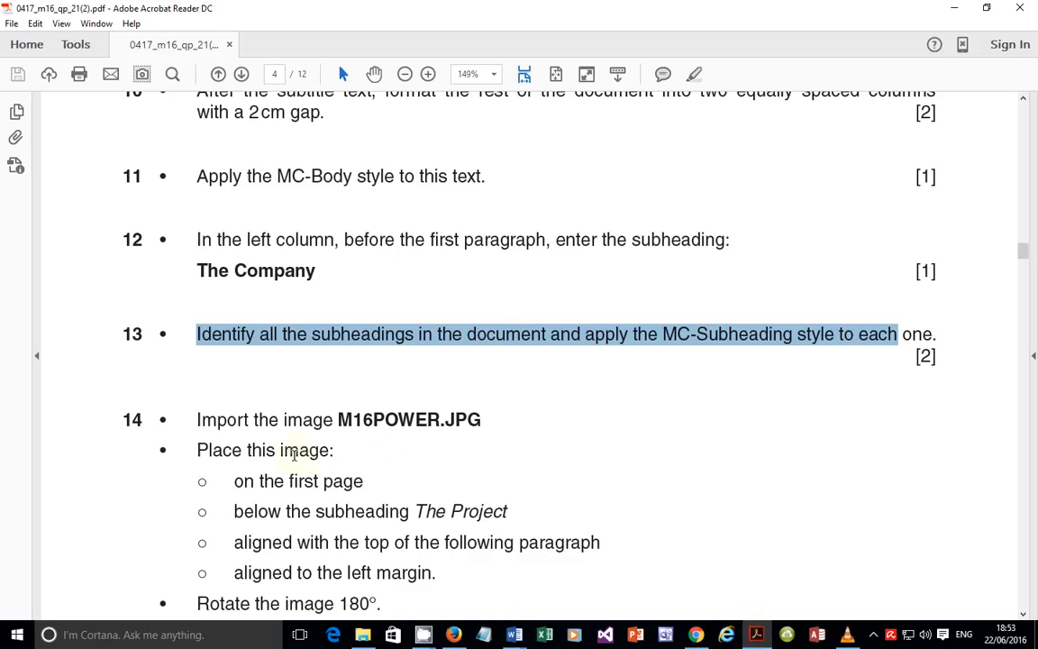
pyautogui.scroll(-3, 251, 295)
pyautogui.moveTo(196, 281); pyautogui.dragTo(397, 283)
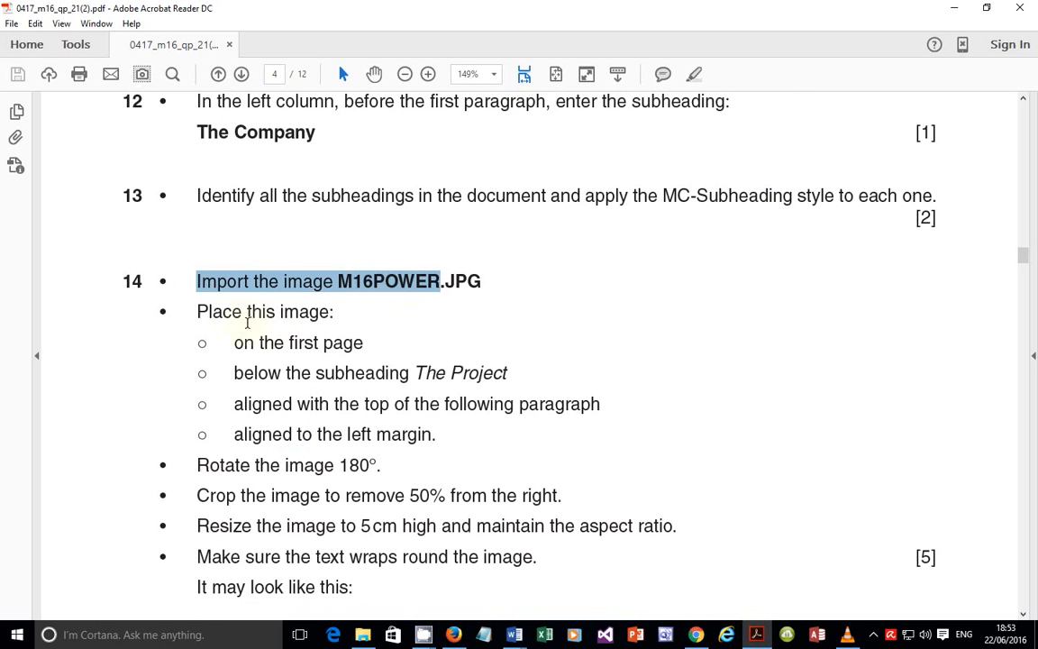
pyautogui.moveTo(196, 312); pyautogui.dragTo(364, 344)
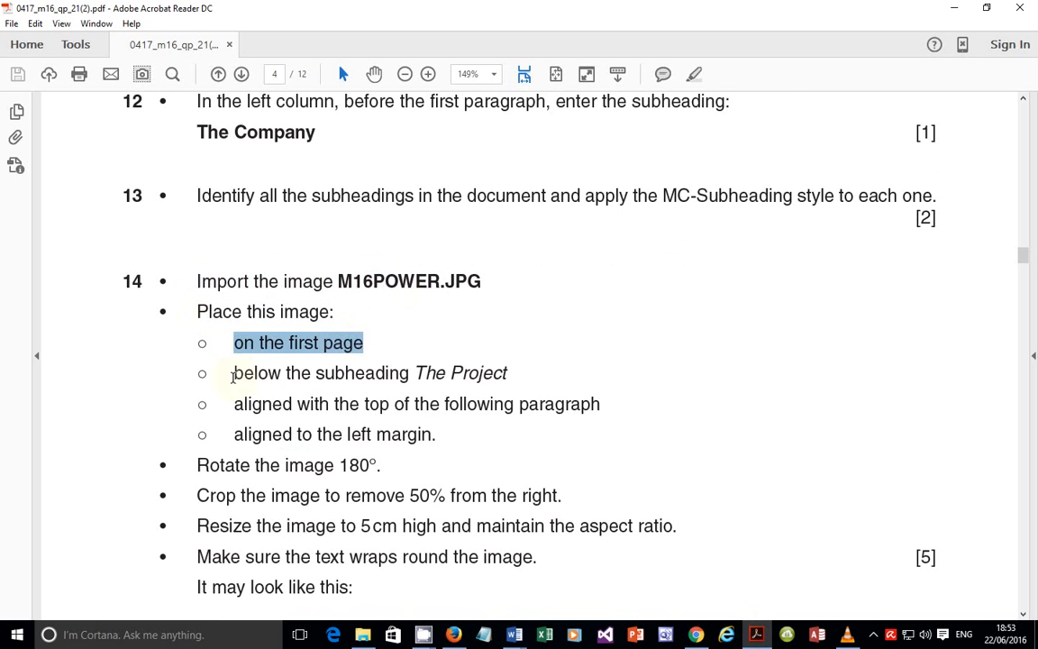
pyautogui.moveTo(243, 372); pyautogui.dragTo(509, 372)
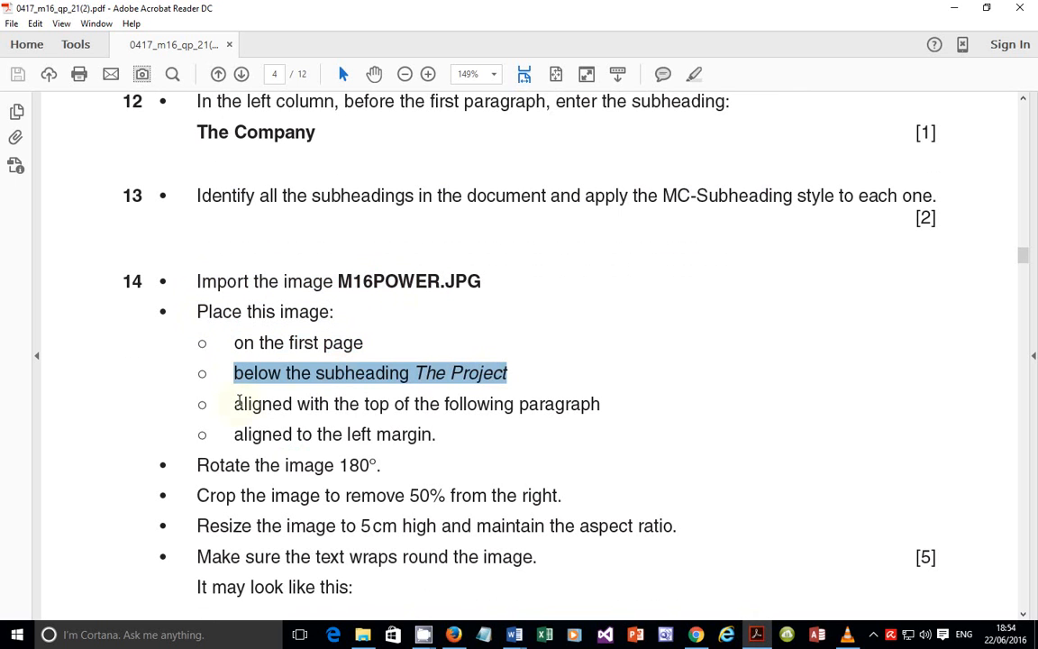
pyautogui.moveTo(236, 403); pyautogui.dragTo(599, 403)
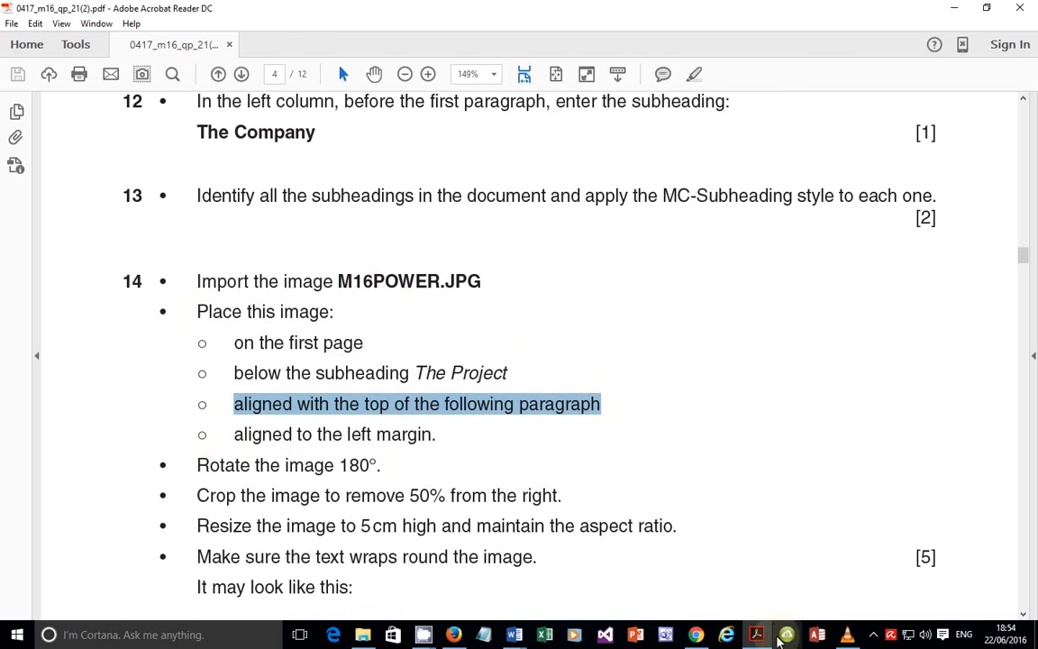
pyautogui.hotkey('alt', 'Tab')
pyautogui.scroll(6, 311, 315)
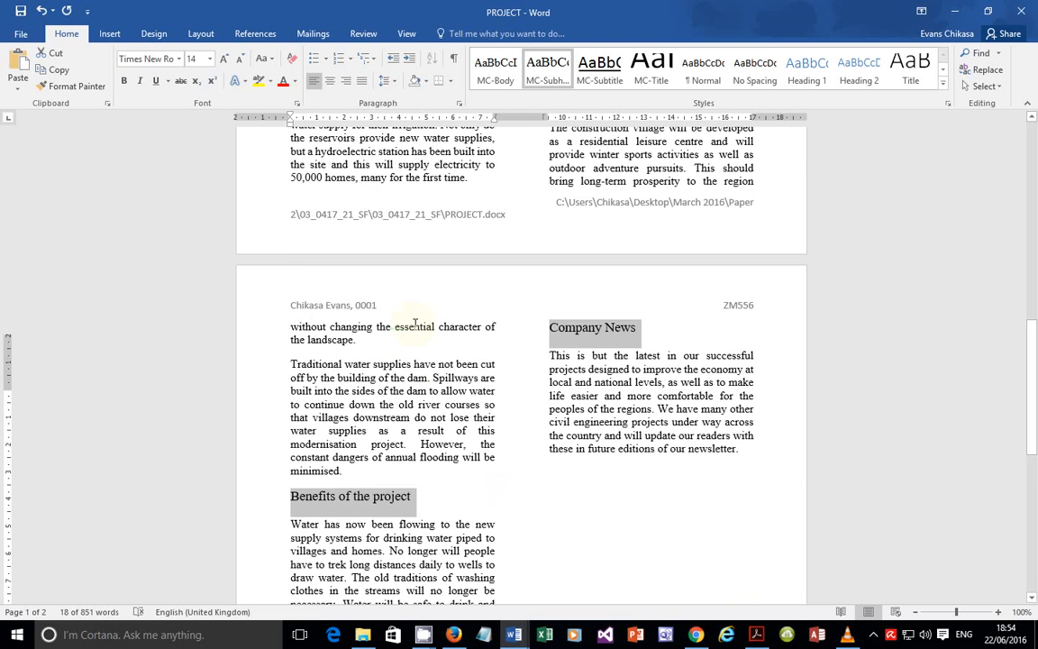
# Step: Put the cursor before 'It has taken twenty years' under The Project and show Insert
pyautogui.click(290, 322)
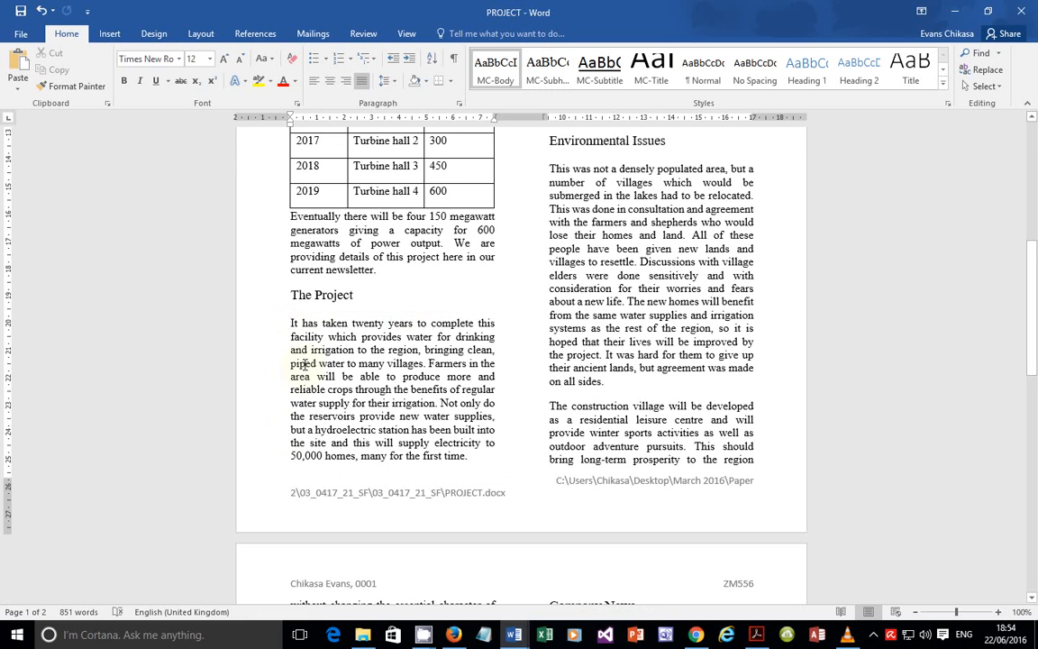
pyautogui.click(99, 36)
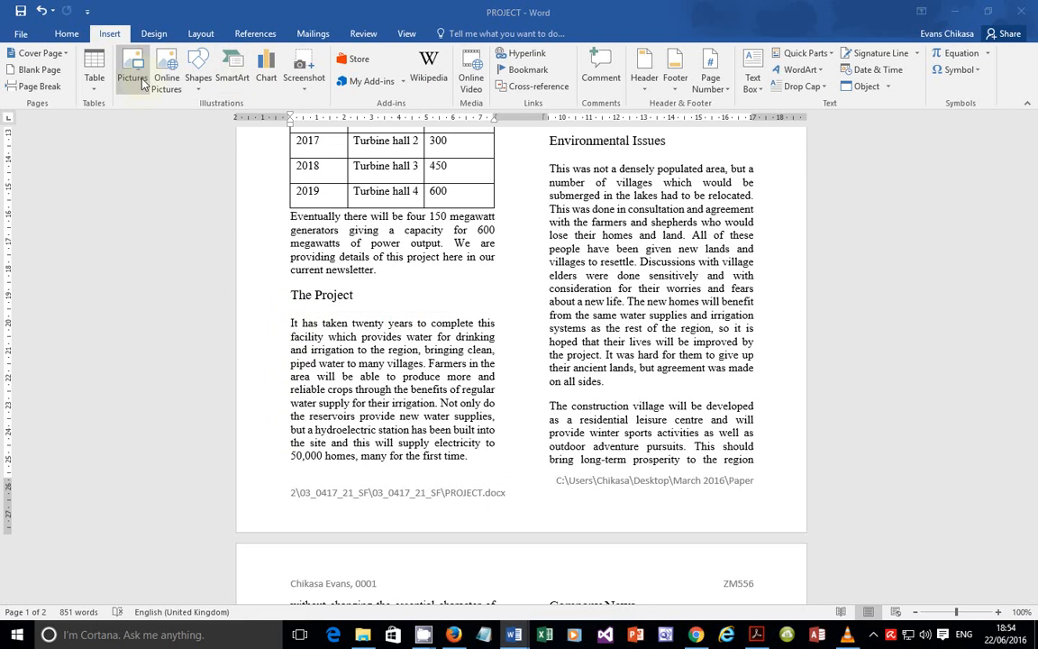
# Step: Insert the M16POWER picture from Desktop > March 2016 > Paper 2 > 03_0417_21_SF > 03_0417_21_SF into the newsletter
pyautogui.click(119, 63)
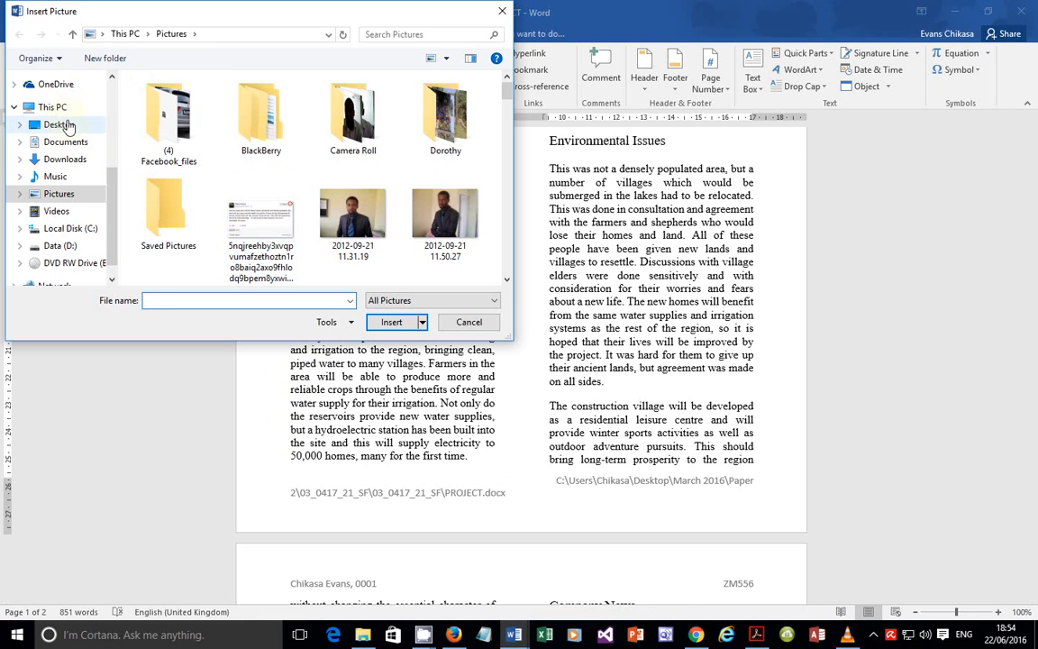
pyautogui.click(60, 124)
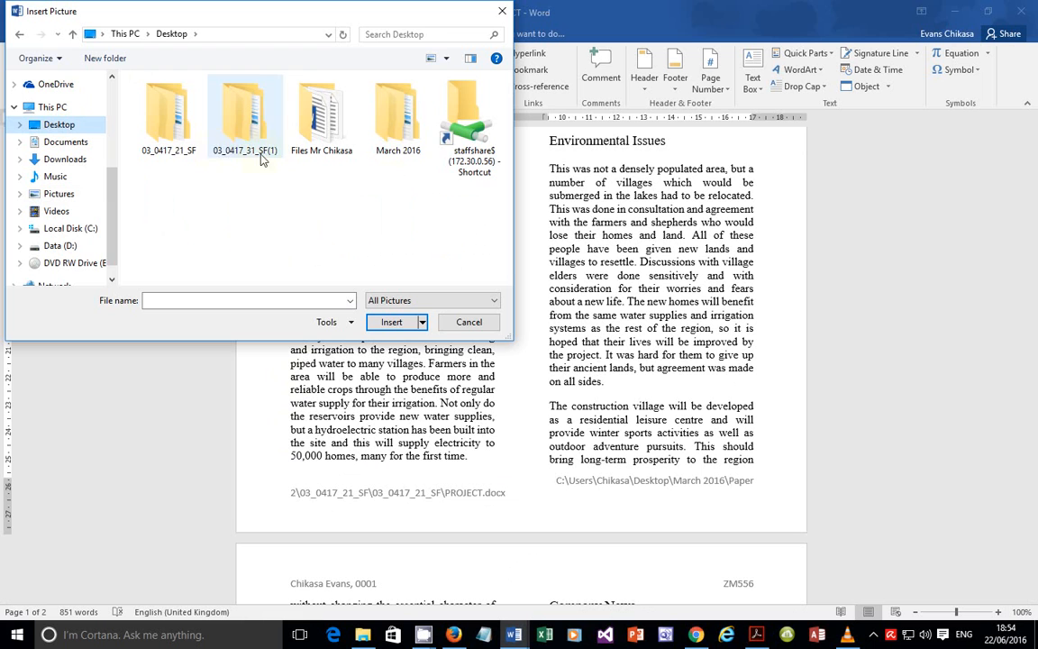
pyautogui.doubleClick(396, 146)
pyautogui.doubleClick(198, 101)
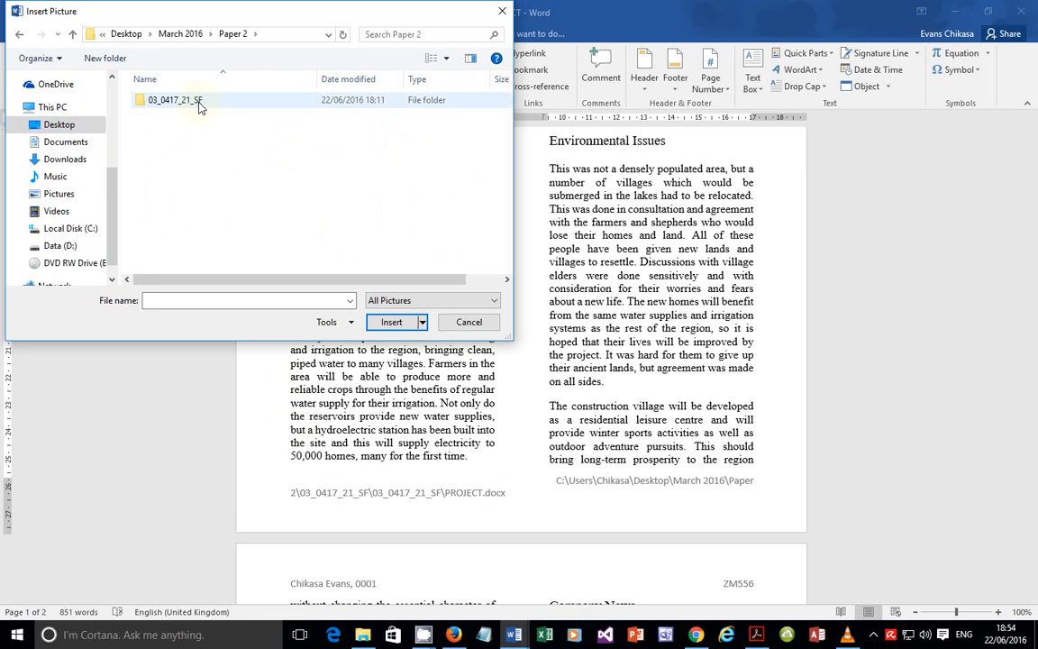
pyautogui.doubleClick(198, 102)
pyautogui.doubleClick(199, 102)
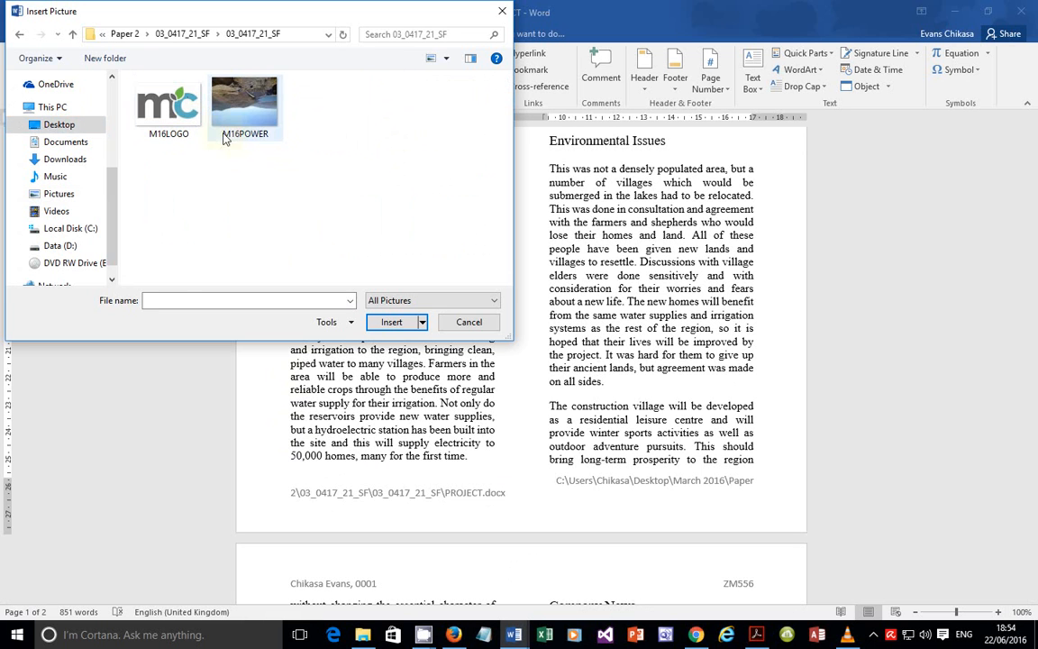
pyautogui.click(261, 127)
pyautogui.click(389, 321)
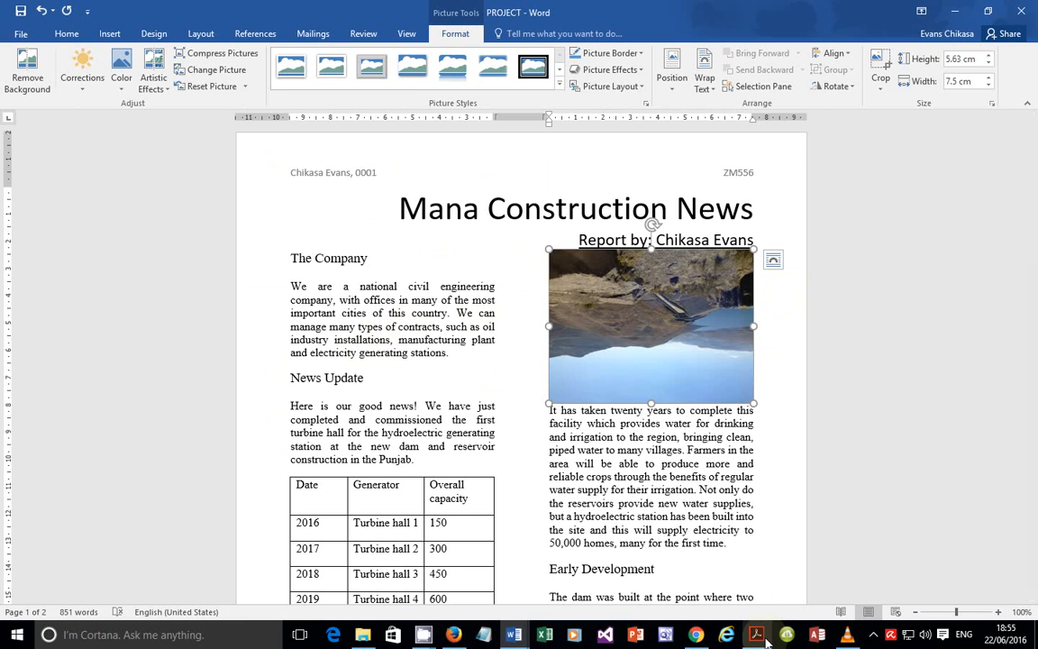
pyautogui.moveTo(758, 636)
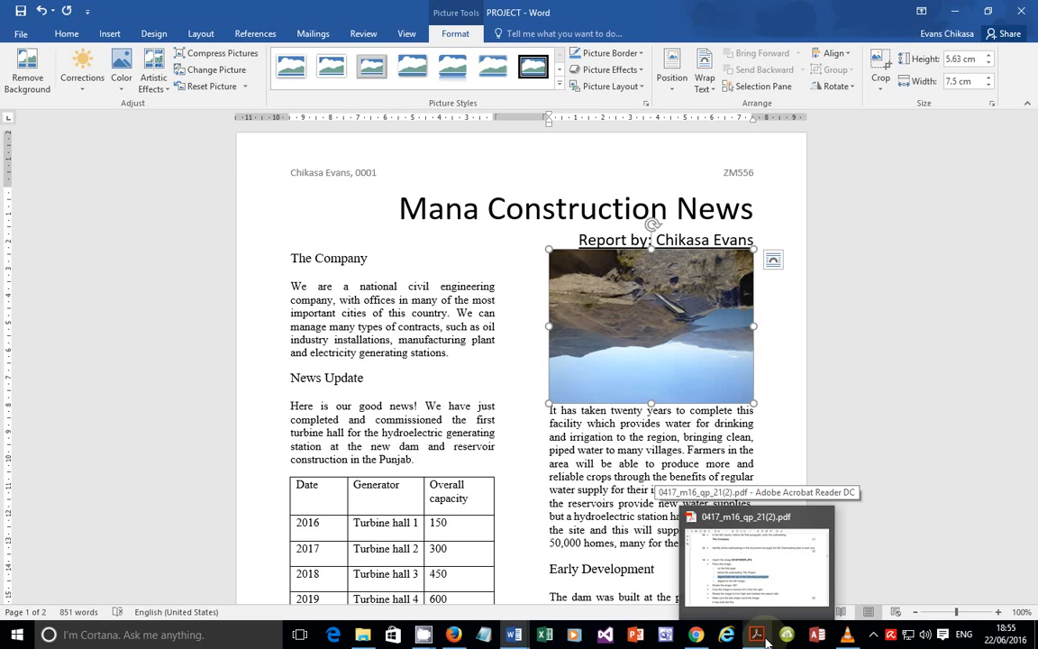
# Step: Highlight 'Rotate the image 180°.' in the Acrobat task sheet, then return to the PROJECT document
pyautogui.click(764, 640)
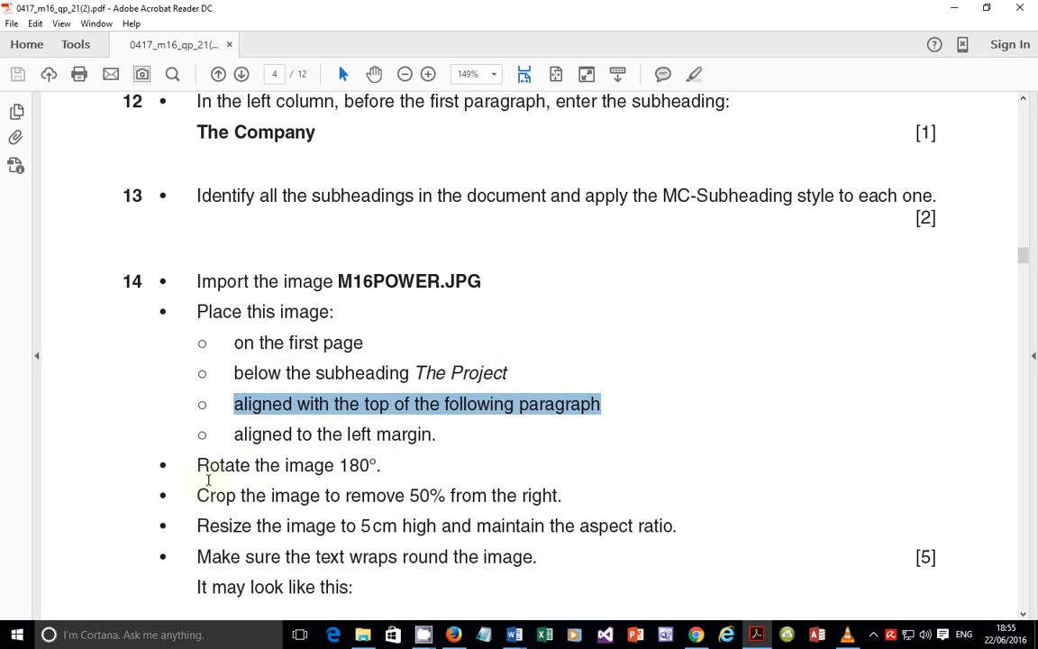
pyautogui.moveTo(196, 475); pyautogui.dragTo(383, 462)
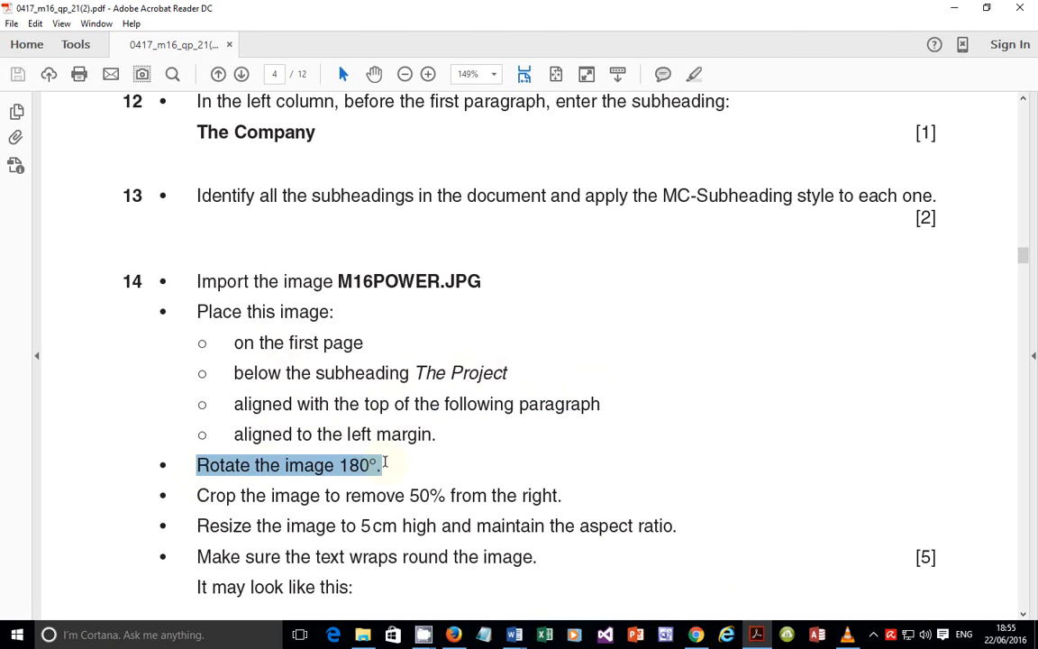
pyautogui.hotkey('alt', 'Tab')
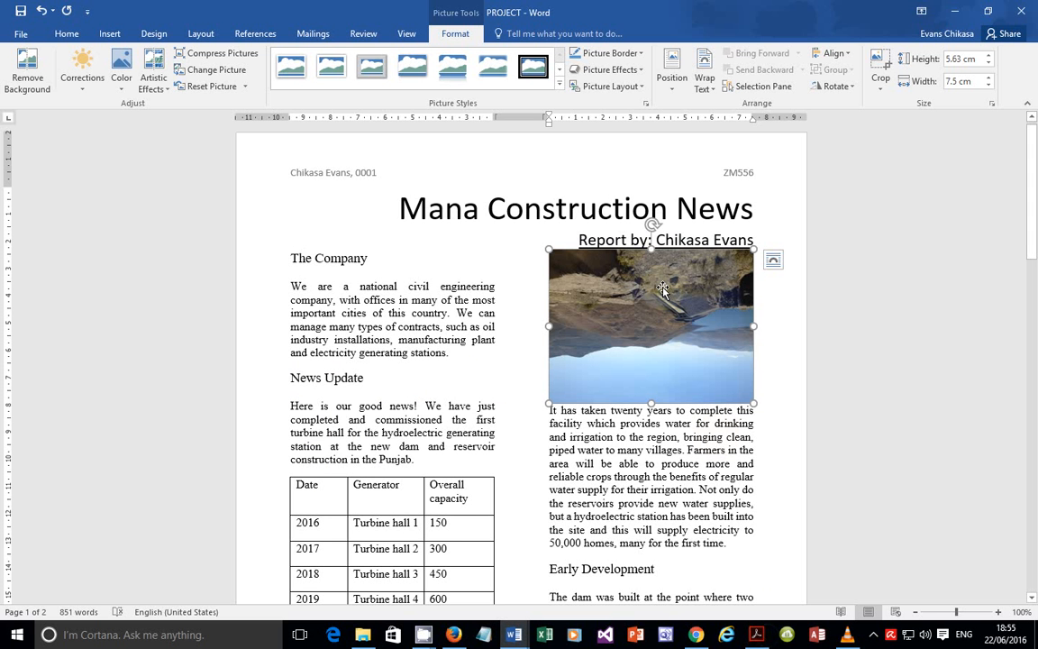
# Step: Set the M16POWER picture's rotation to 180° in More Rotation Options so the dam photo is upright
pyautogui.click(834, 86)
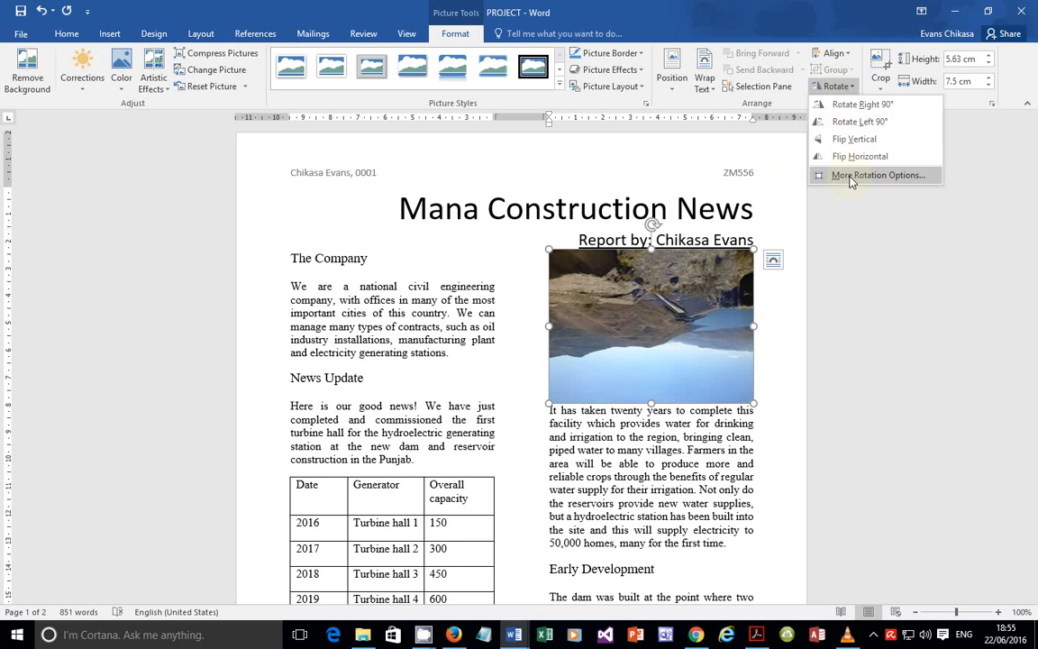
pyautogui.click(852, 176)
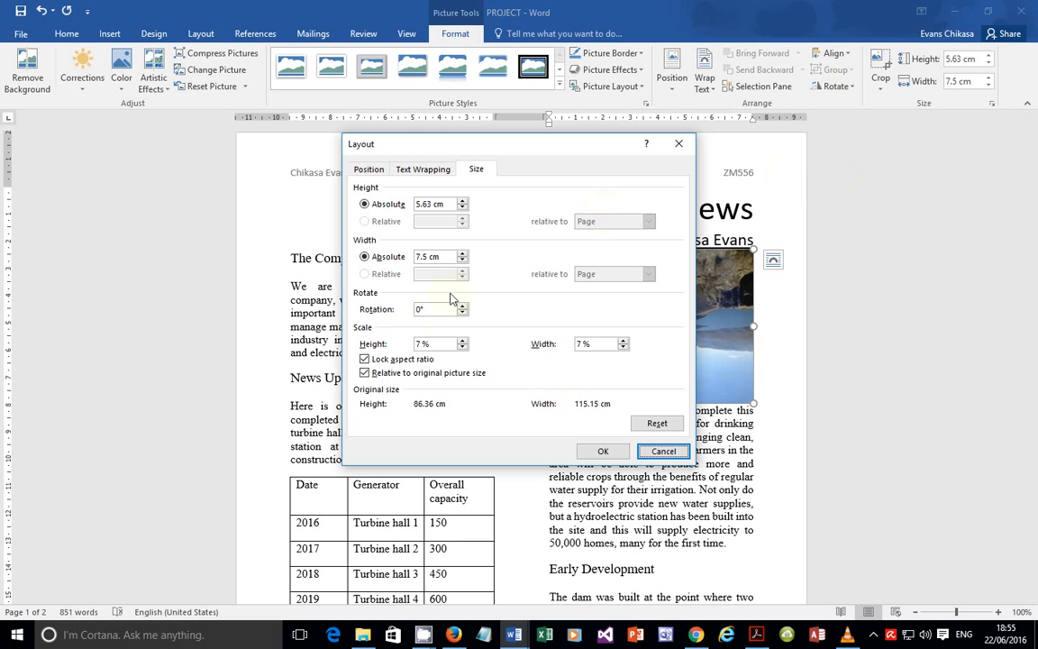
pyautogui.click(377, 307)
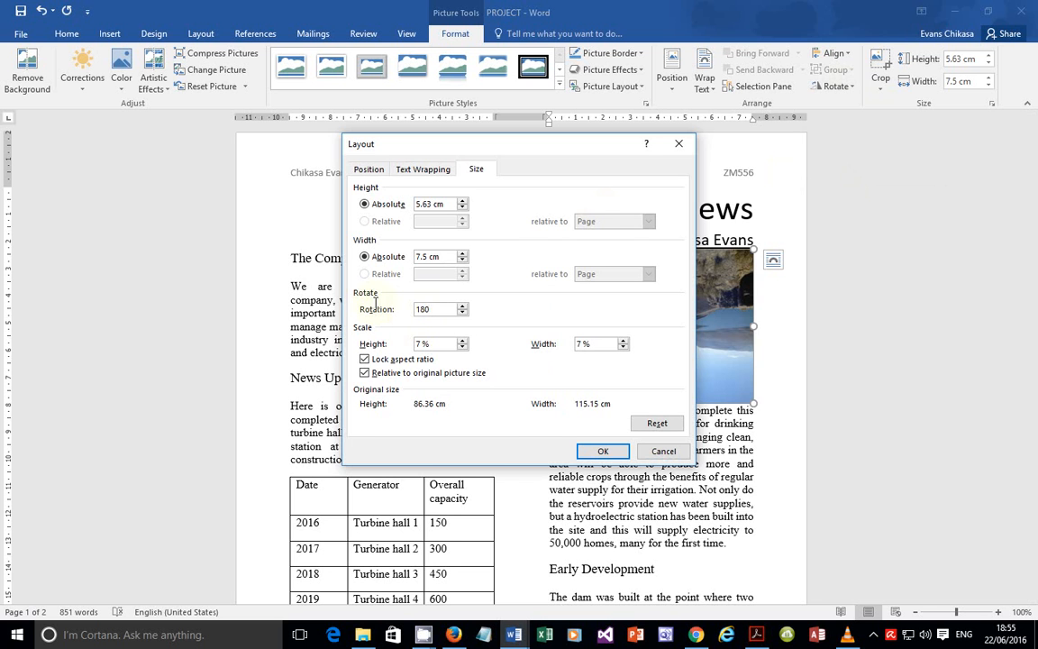
pyautogui.click(596, 451)
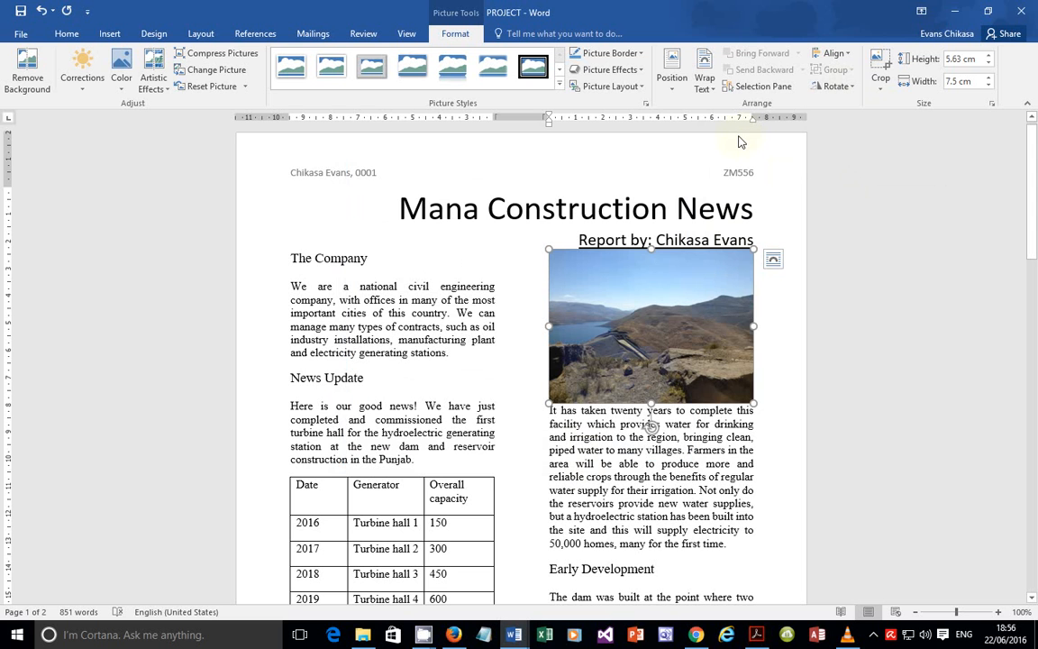
pyautogui.click(761, 636)
pyautogui.scroll(-2, 417, 447)
# Step: Highlight 'Crop the image to remove 50% from the right' in the task sheet, then return to Word
pyautogui.moveTo(198, 392); pyautogui.dragTo(536, 391)
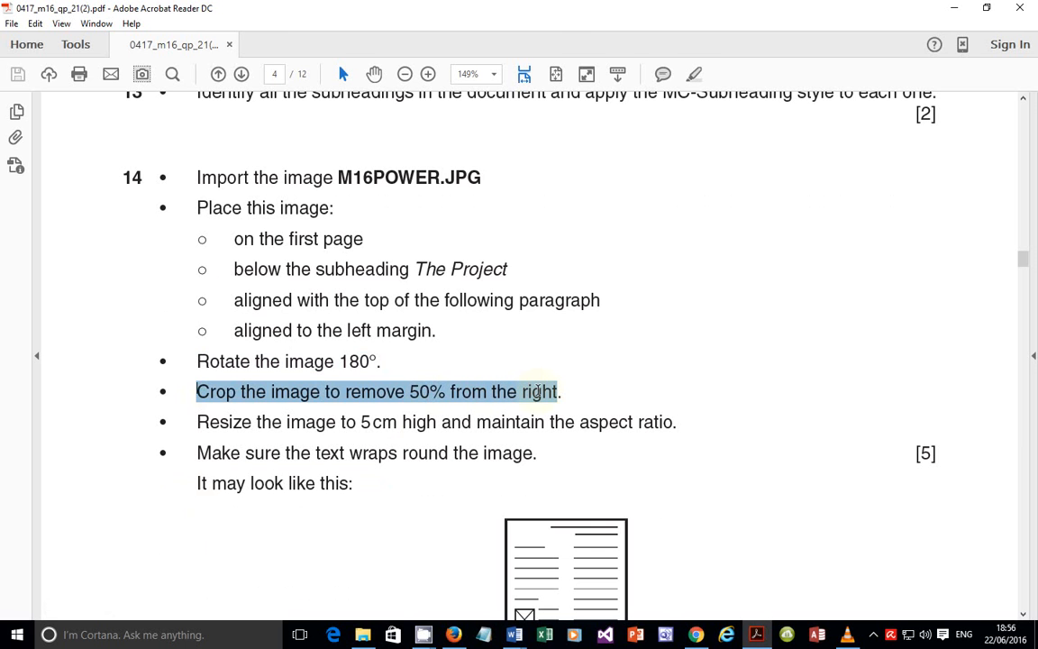
pyautogui.hotkey('alt', 'Tab')
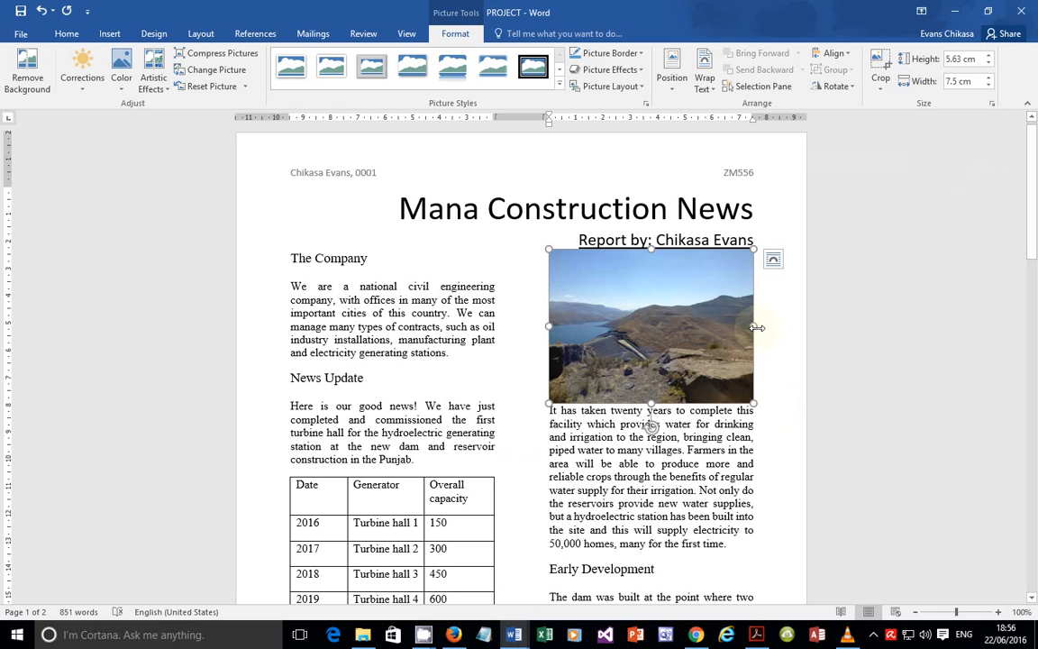
# Step: Crop the right 50% off the dam photo, leaving it about 3.73 cm wide
pyautogui.click(882, 66)
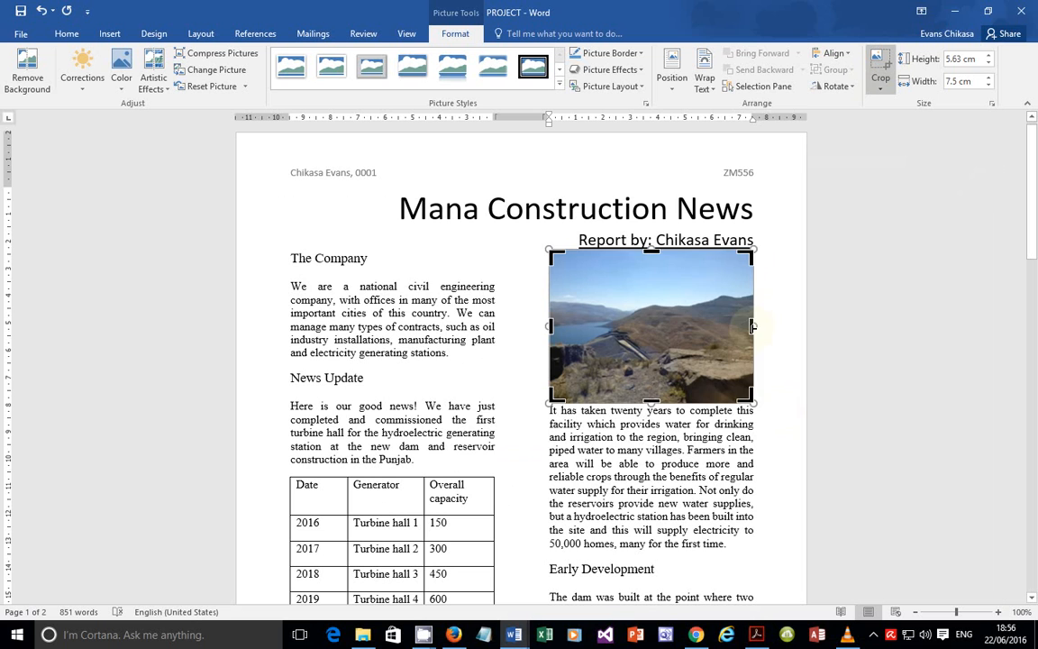
pyautogui.moveTo(753, 326); pyautogui.dragTo(652, 322)
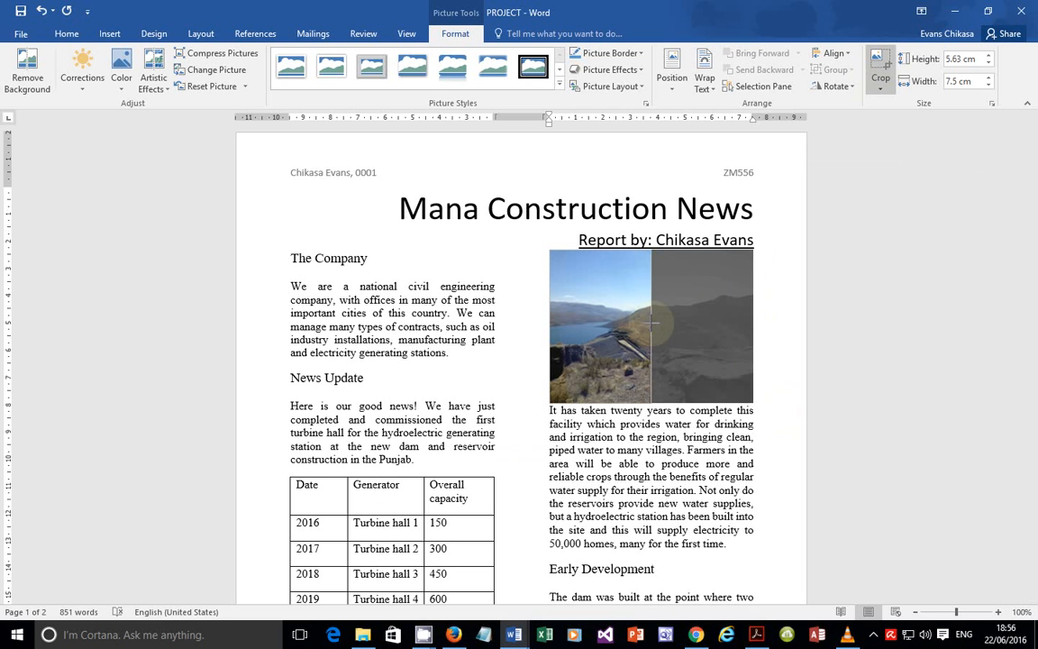
pyautogui.moveTo(651, 321); pyautogui.dragTo(649, 322)
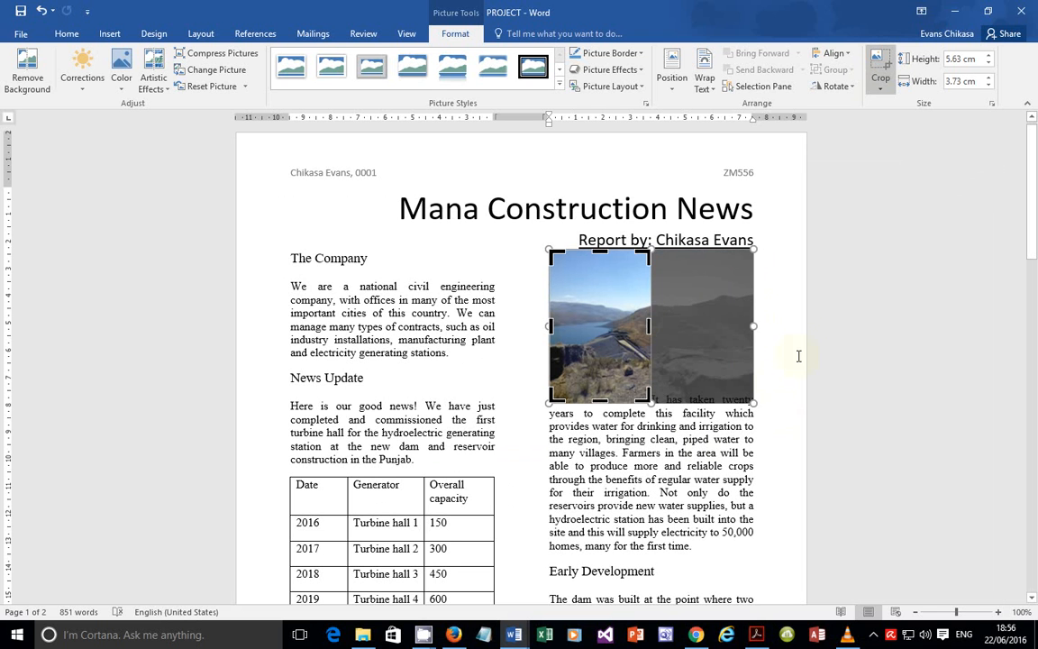
pyautogui.hotkey('alt', 'Tab')
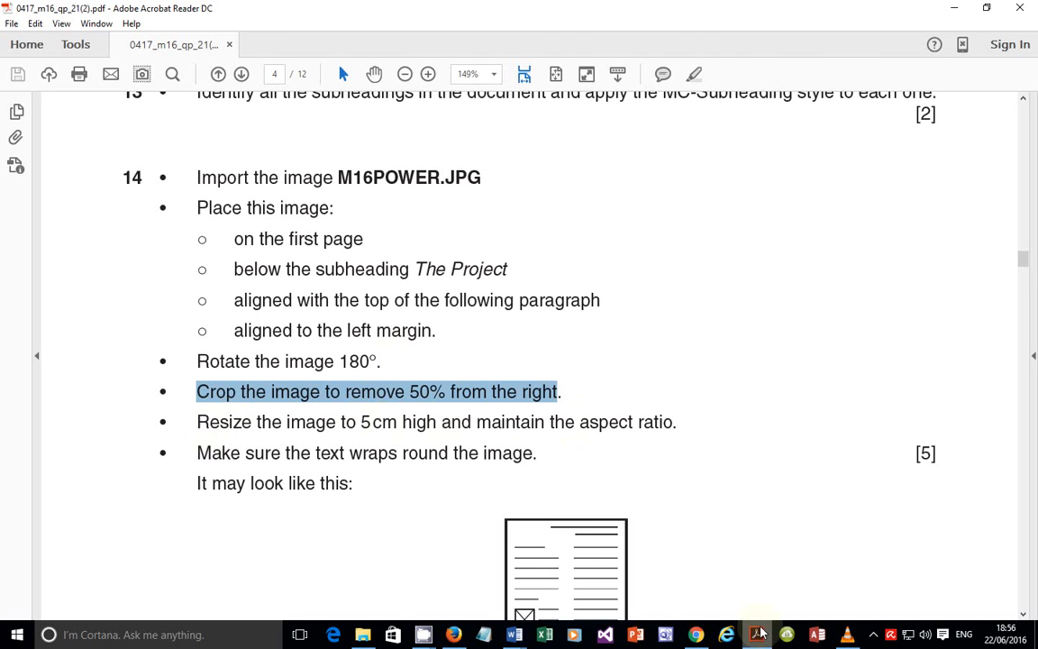
pyautogui.hotkey('alt', 'Tab')
pyautogui.doubleClick(558, 439)
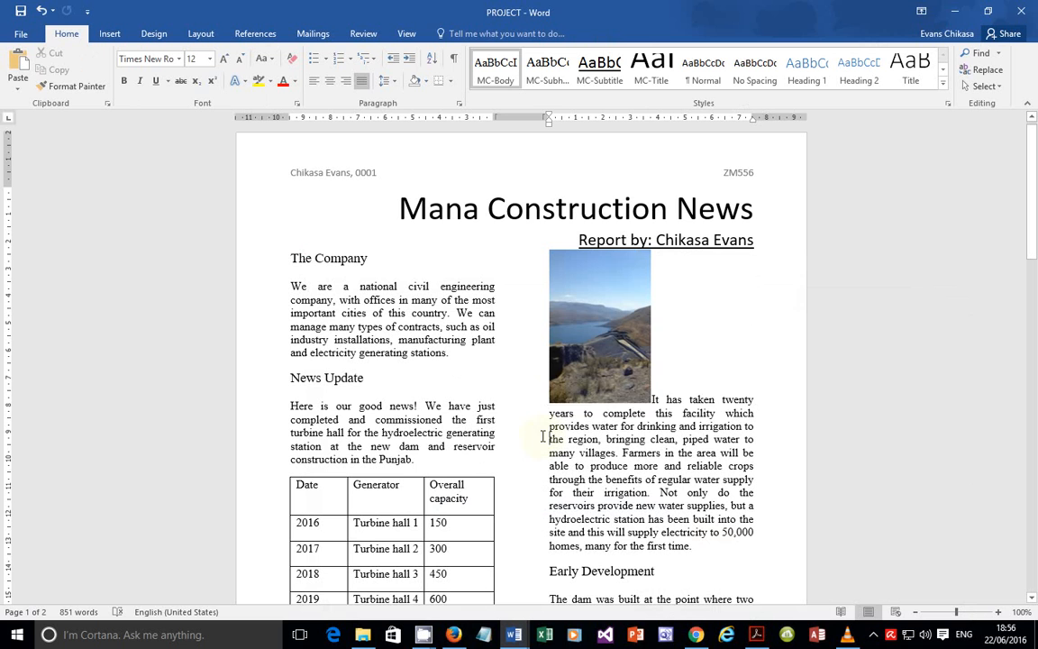
# Step: Change the cropped photo's absolute height from 5.63 cm to 5 cm with Lock aspect ratio on
pyautogui.click(586, 293)
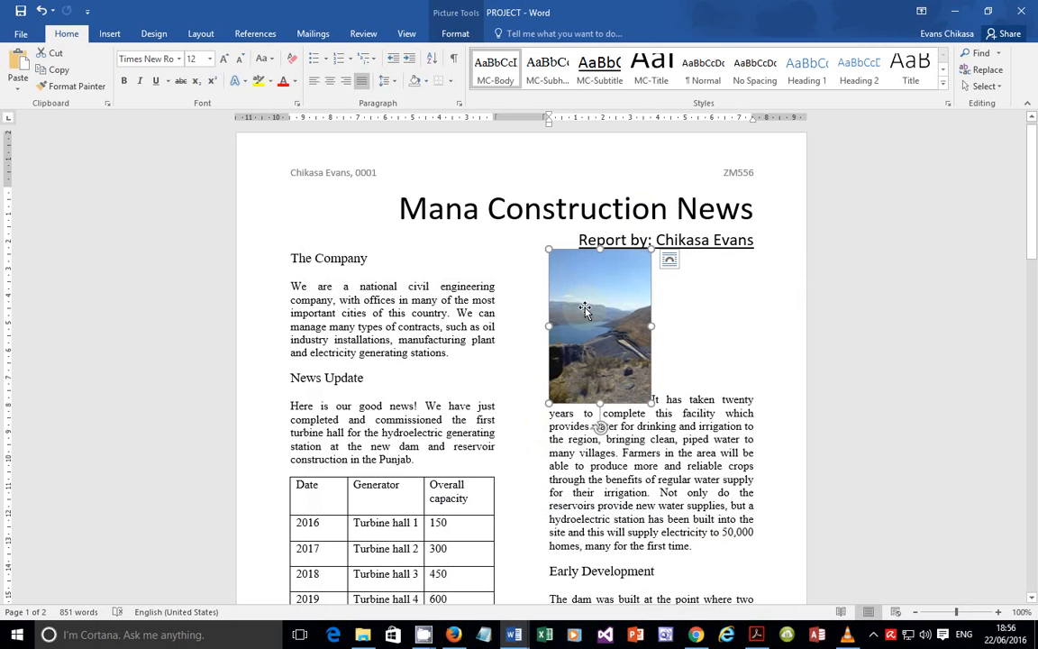
pyautogui.rightClick(585, 308)
pyautogui.click(631, 551)
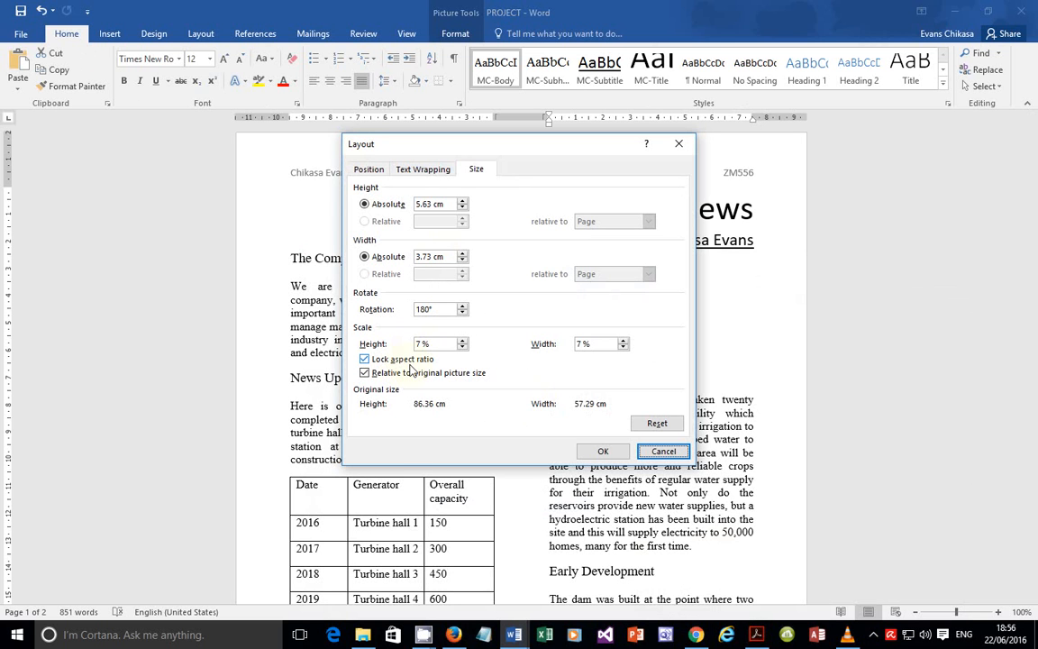
pyautogui.click(393, 206)
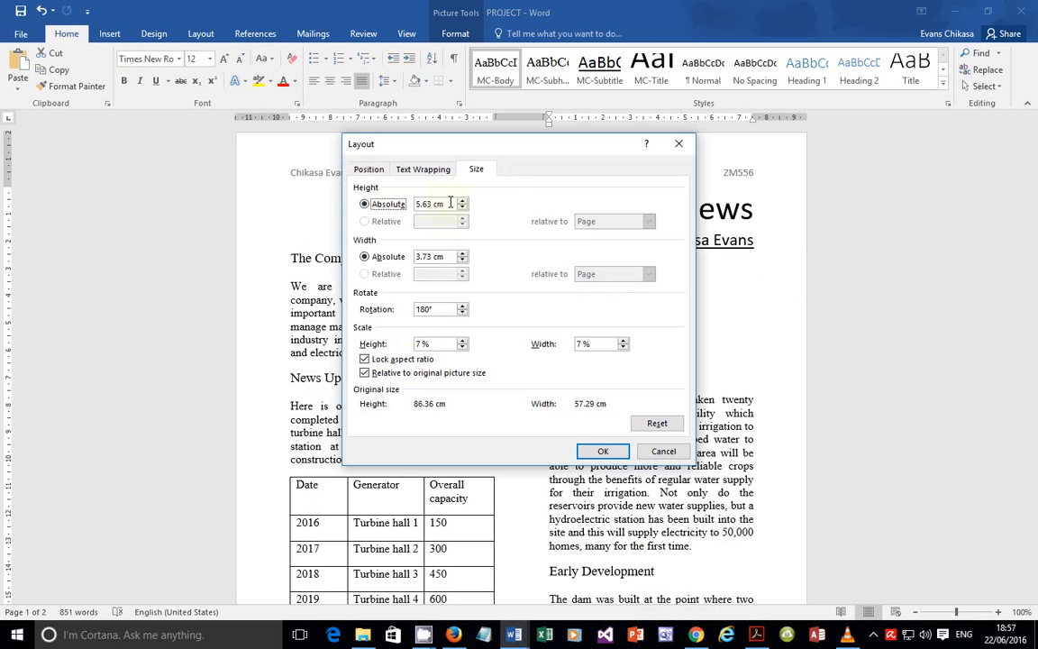
pyautogui.moveTo(451, 203); pyautogui.dragTo(404, 205)
pyautogui.write('5')
pyautogui.click(599, 450)
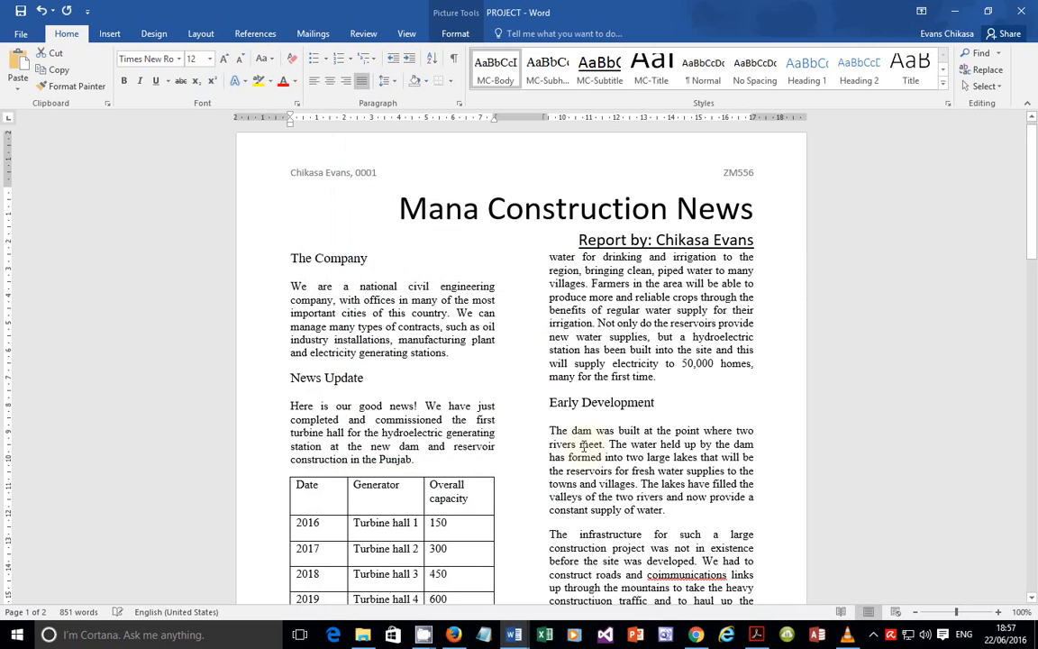
pyautogui.scroll(-9, 481, 439)
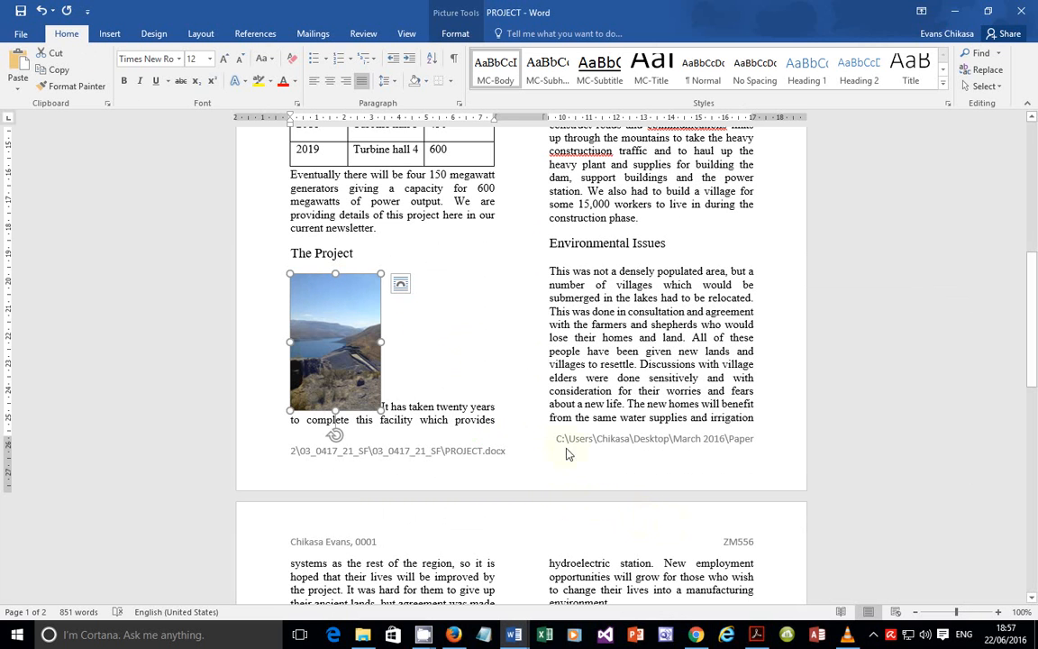
# Step: Highlight 'Make sure the text wraps round the image.' in the exam paper, then return to Word
pyautogui.click(758, 638)
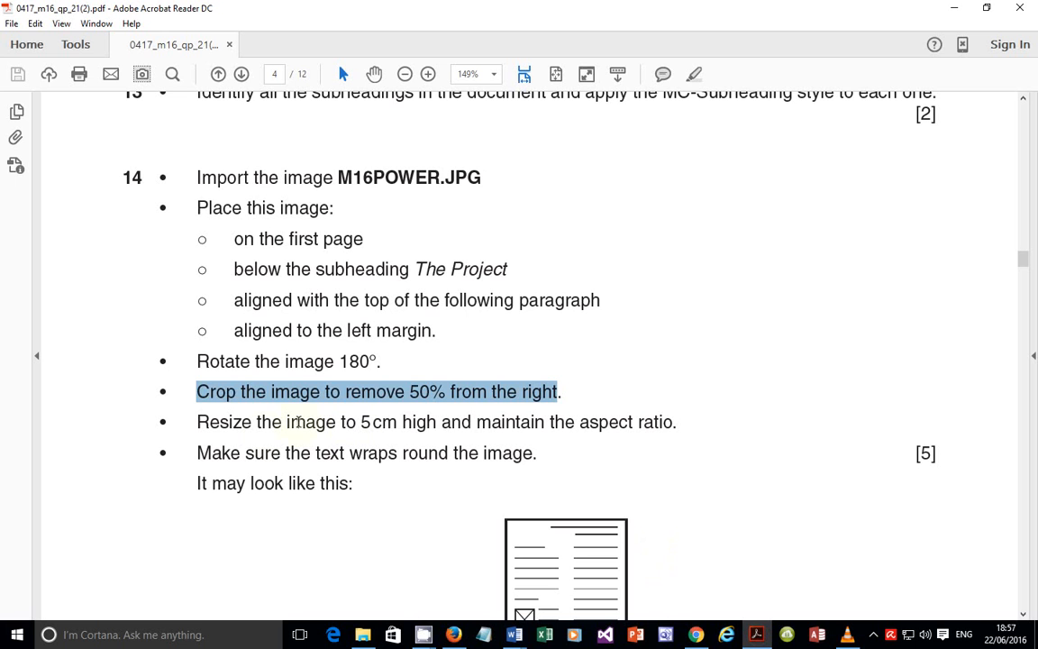
pyautogui.moveTo(204, 452); pyautogui.dragTo(532, 454)
pyautogui.scroll(-4, 461, 505)
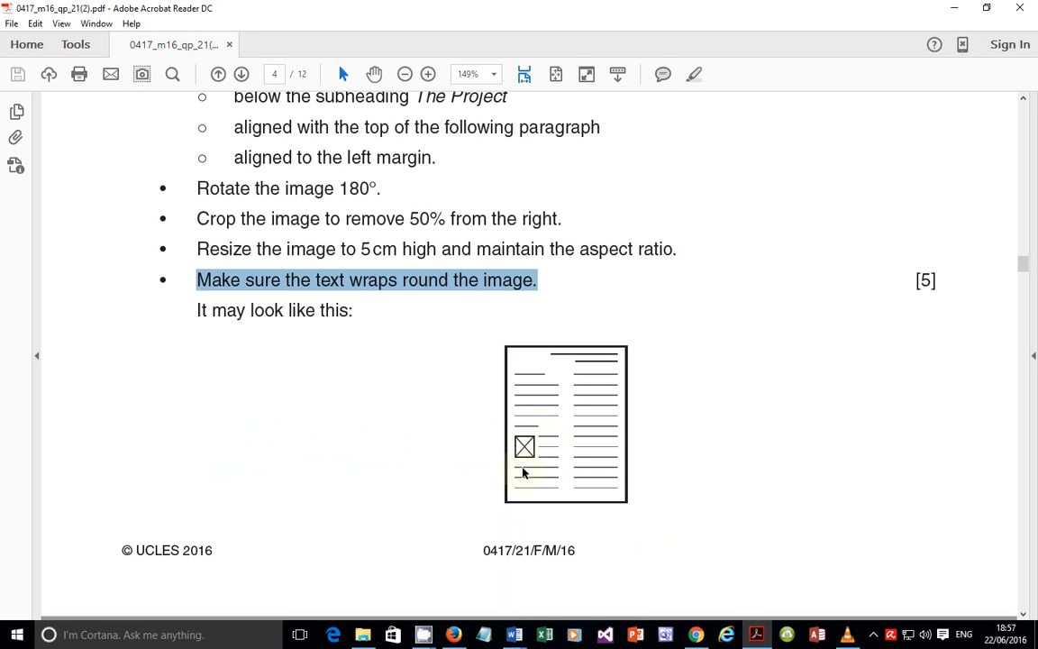
pyautogui.click(756, 636)
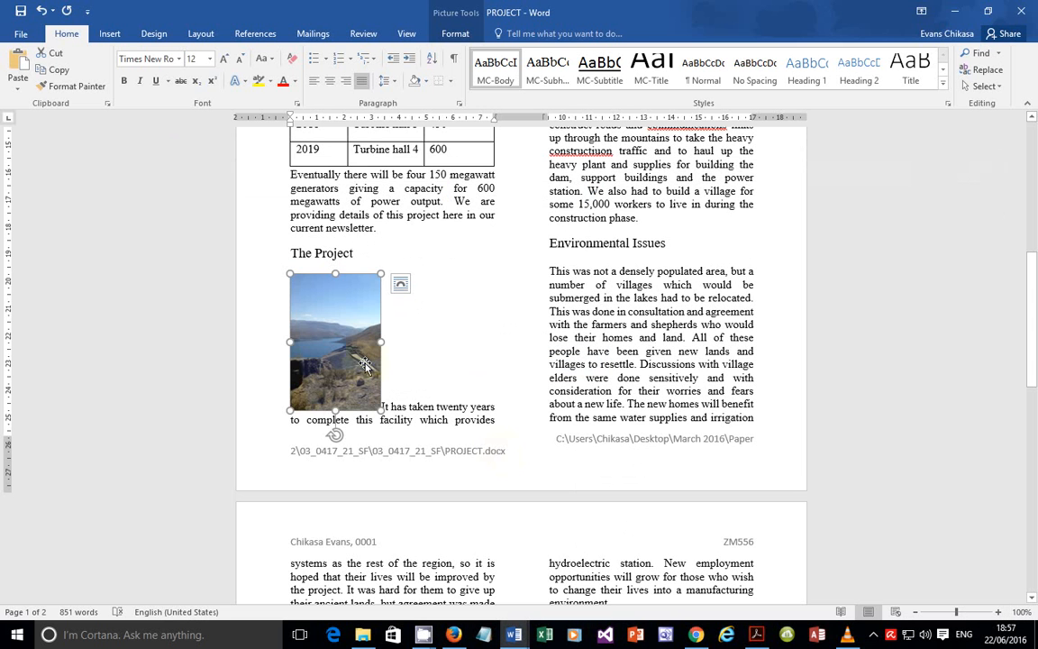
# Step: Give the dam photo Tight text wrapping and line it up with the left margin
pyautogui.rightClick(358, 342)
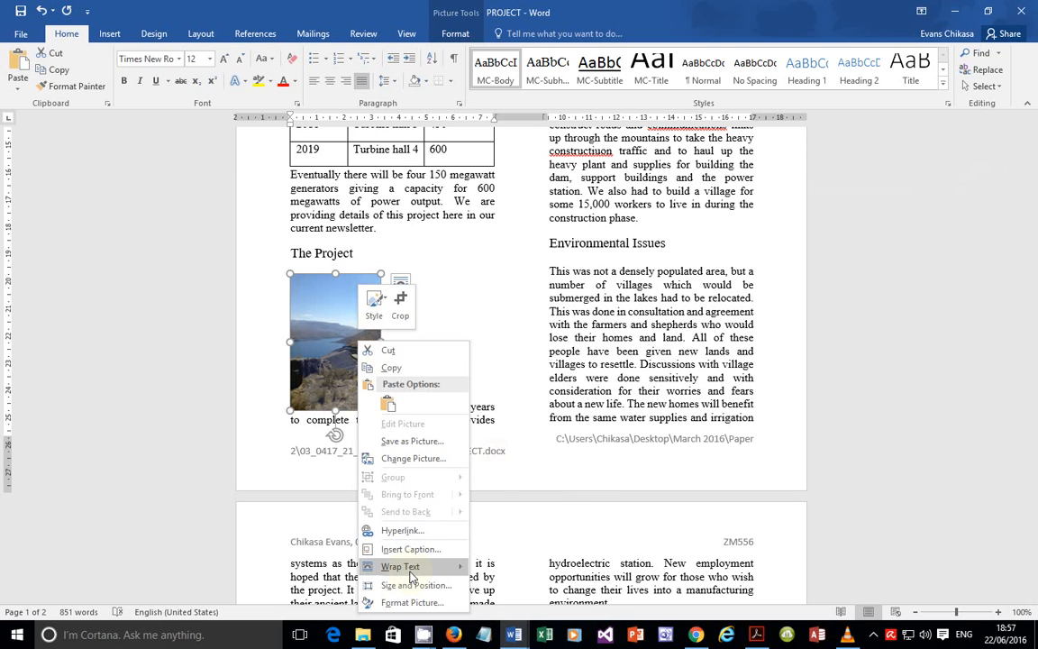
pyautogui.moveTo(411, 571)
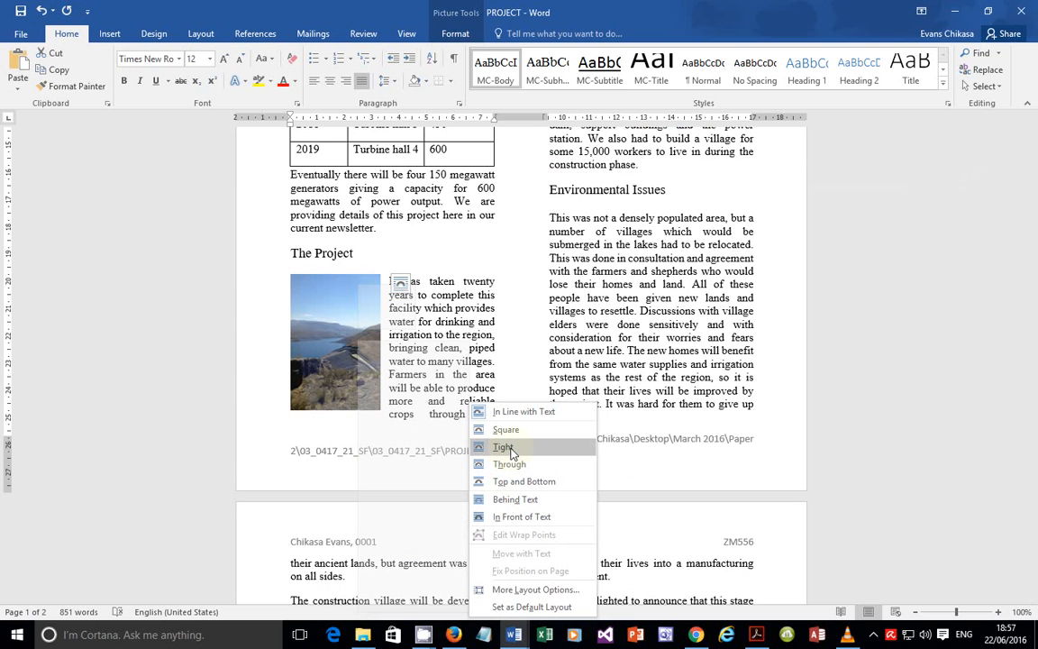
pyautogui.click(507, 447)
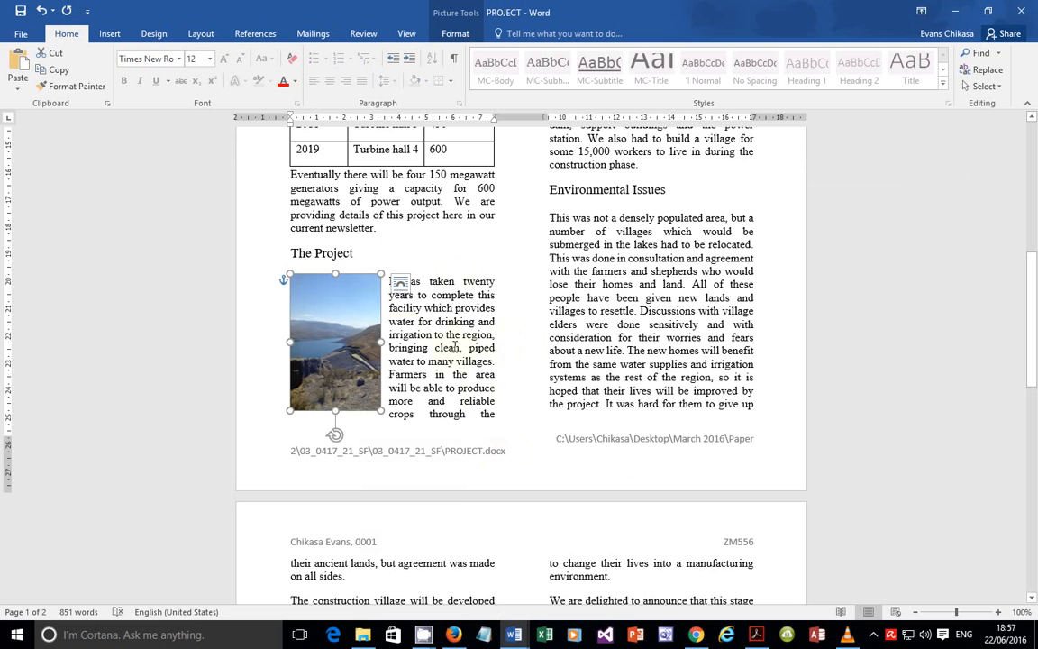
pyautogui.click(519, 320)
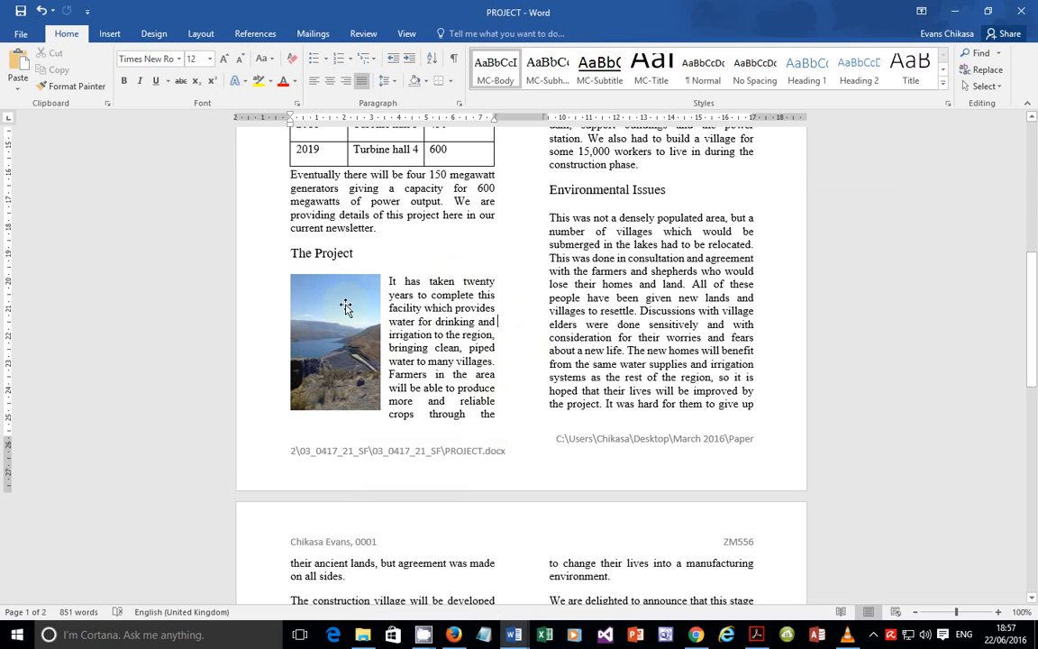
pyautogui.moveTo(339, 294)
pyautogui.mouseDown()
pyautogui.moveTo(341, 317)
pyautogui.moveTo(345, 300)
pyautogui.mouseUp()
# Step: Review newsletter pages 1–2, then view the sample figure in the exam paper
pyautogui.click(527, 342)
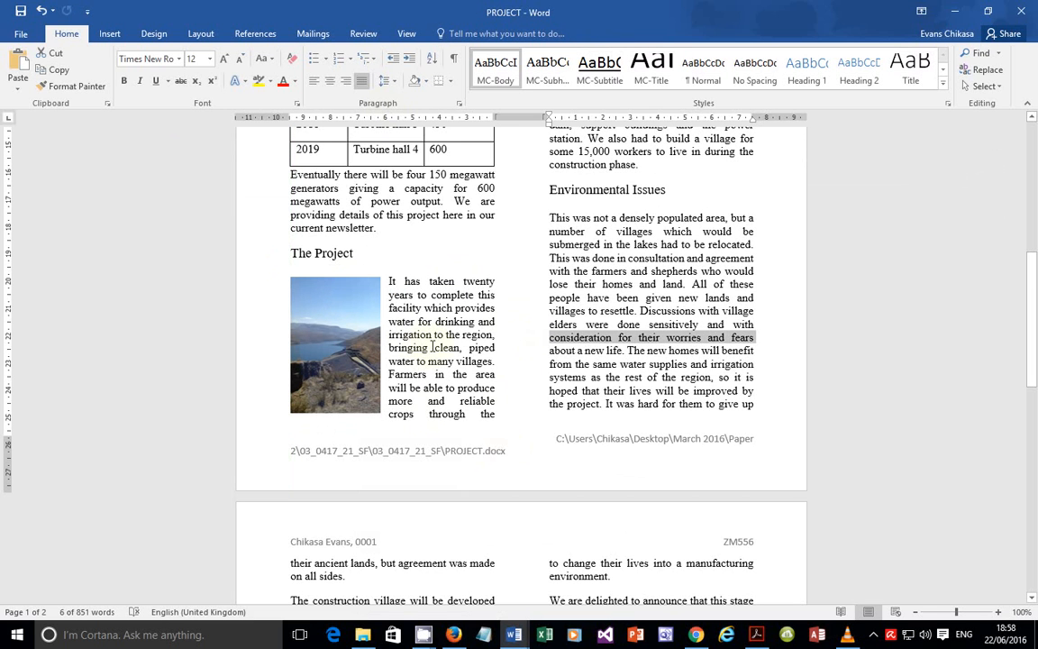
pyautogui.scroll(10, 436, 336)
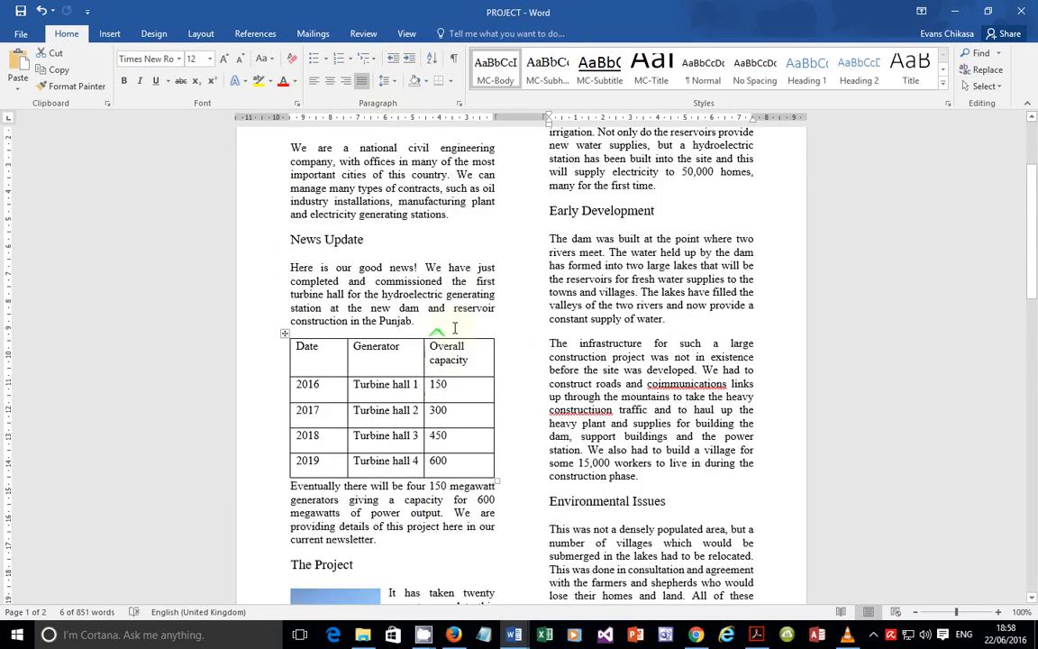
pyautogui.scroll(-15, 459, 326)
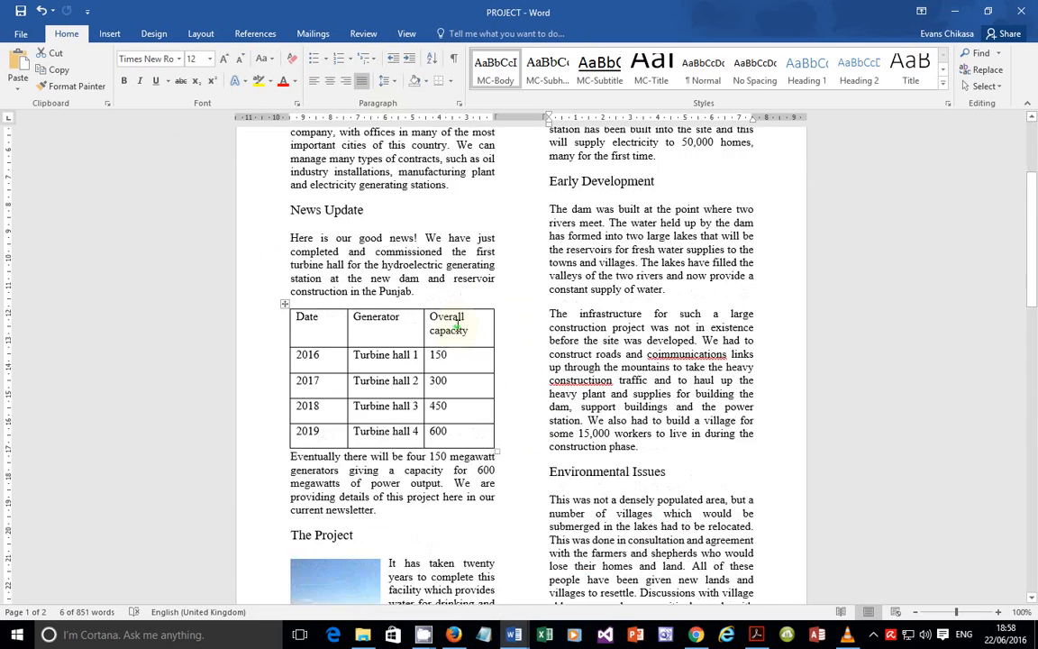
pyautogui.scroll(-1, 448, 331)
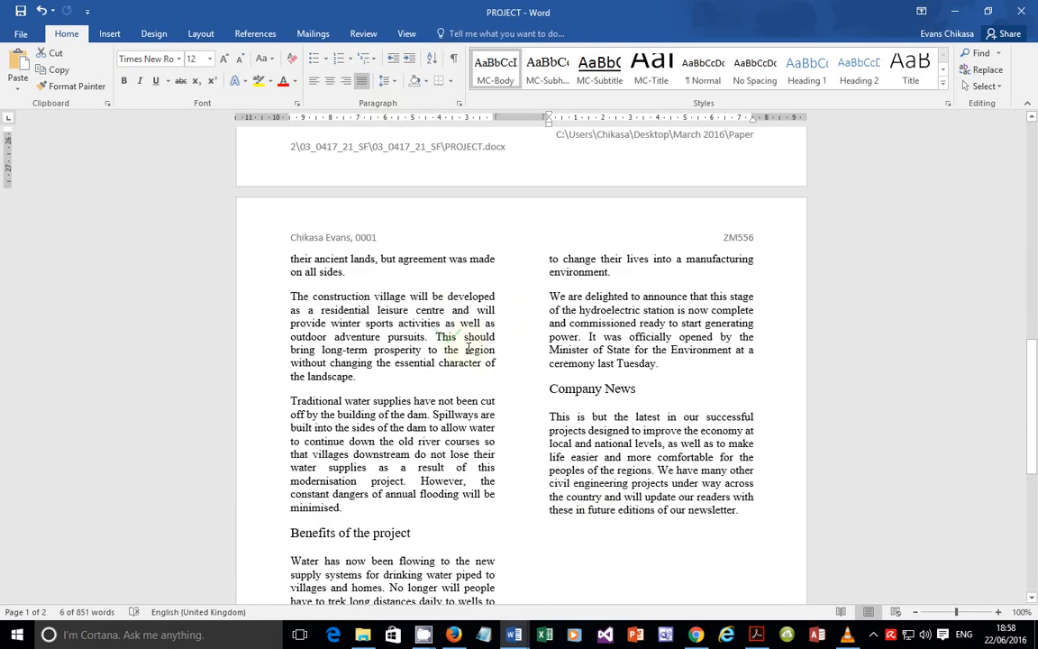
pyautogui.click(753, 634)
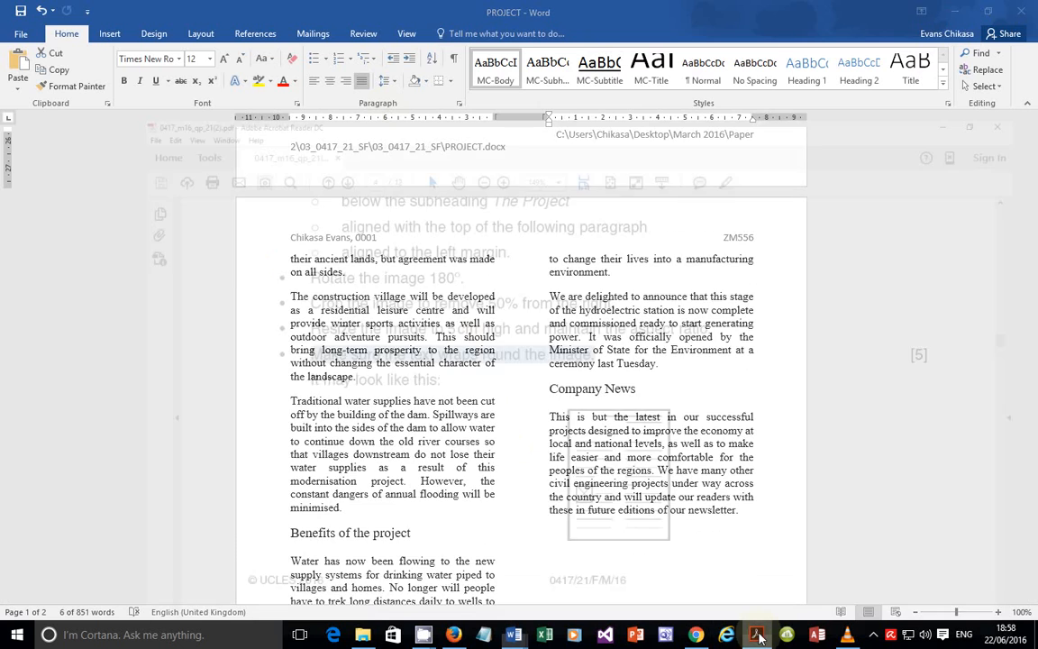
pyautogui.scroll(-3, 404, 338)
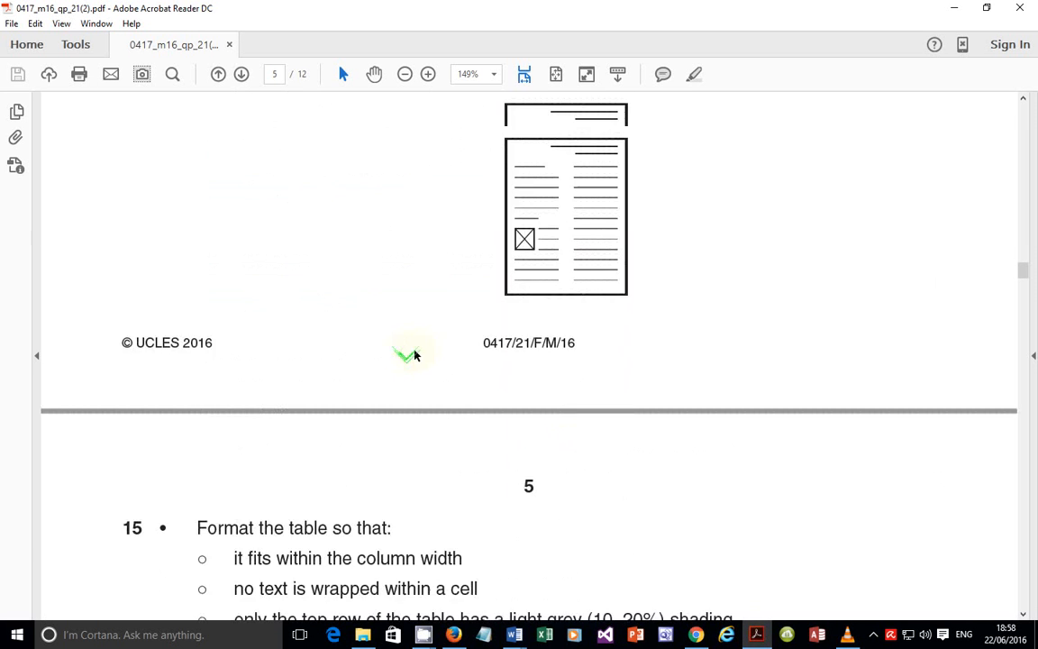
pyautogui.scroll(2, 410, 353)
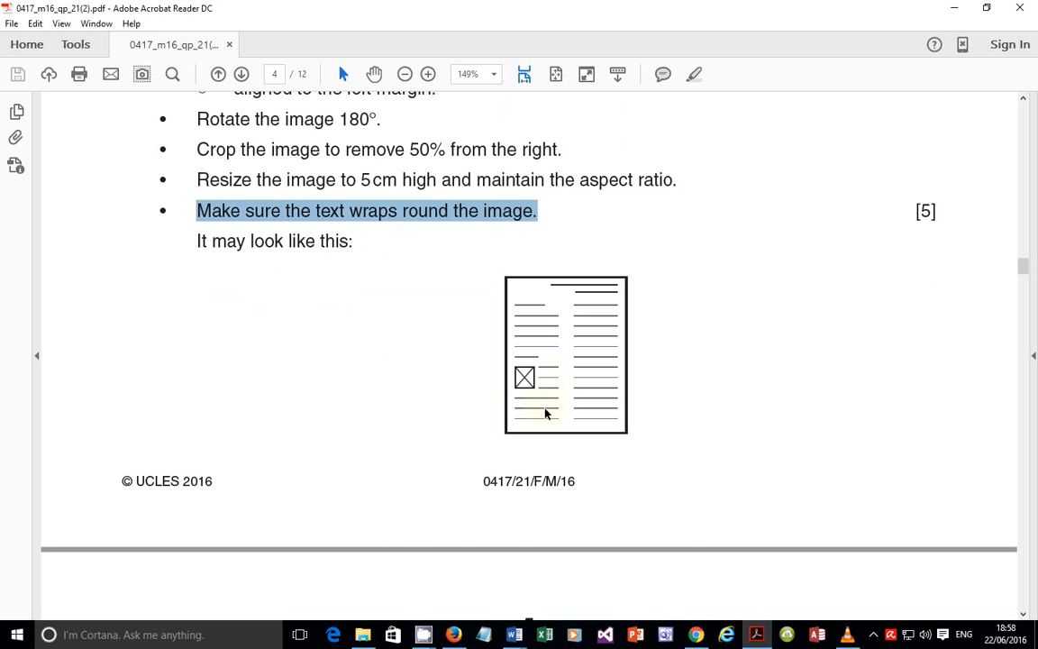
# Step: Recheck the newsletter layout in Word, then bring the exam paper back to the front
pyautogui.click(753, 634)
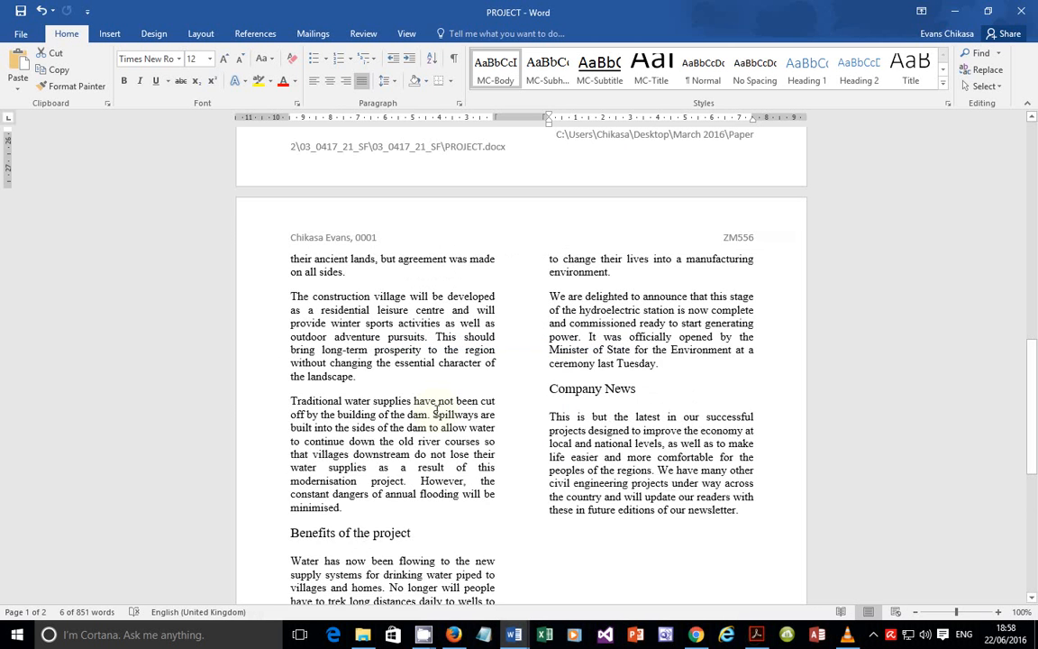
pyautogui.scroll(3, 221, 370)
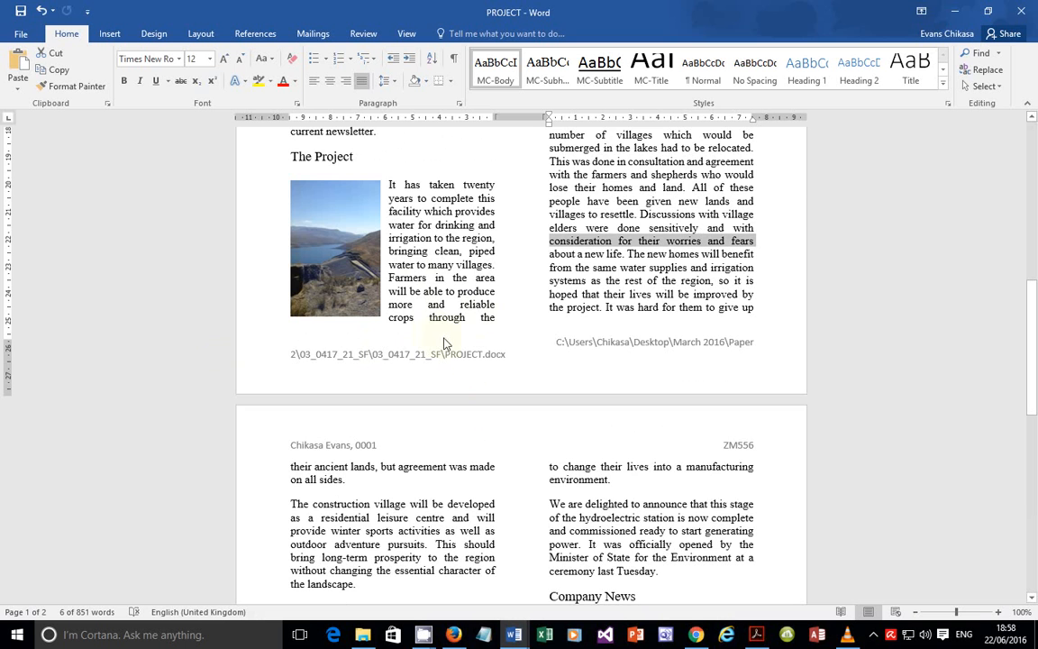
pyautogui.scroll(7, 478, 243)
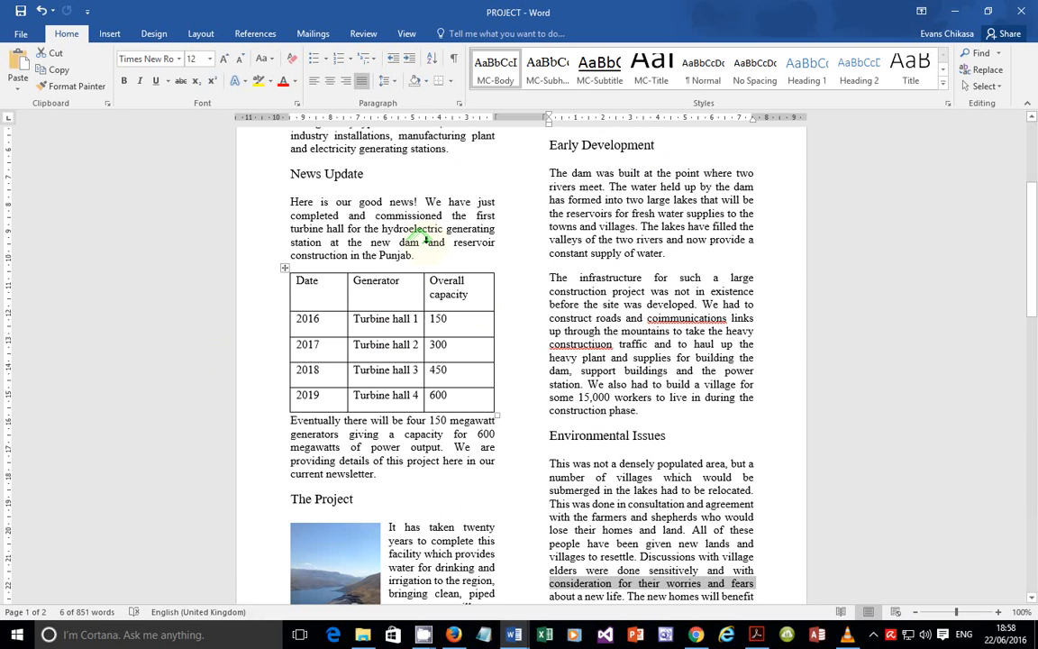
pyautogui.scroll(-4, 480, 373)
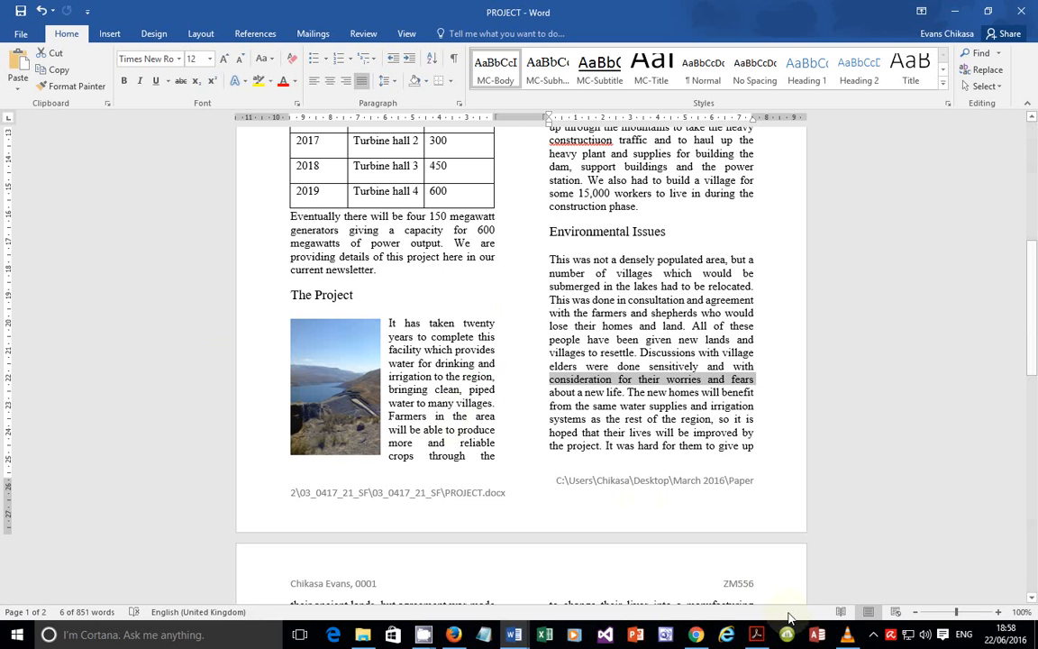
pyautogui.click(757, 634)
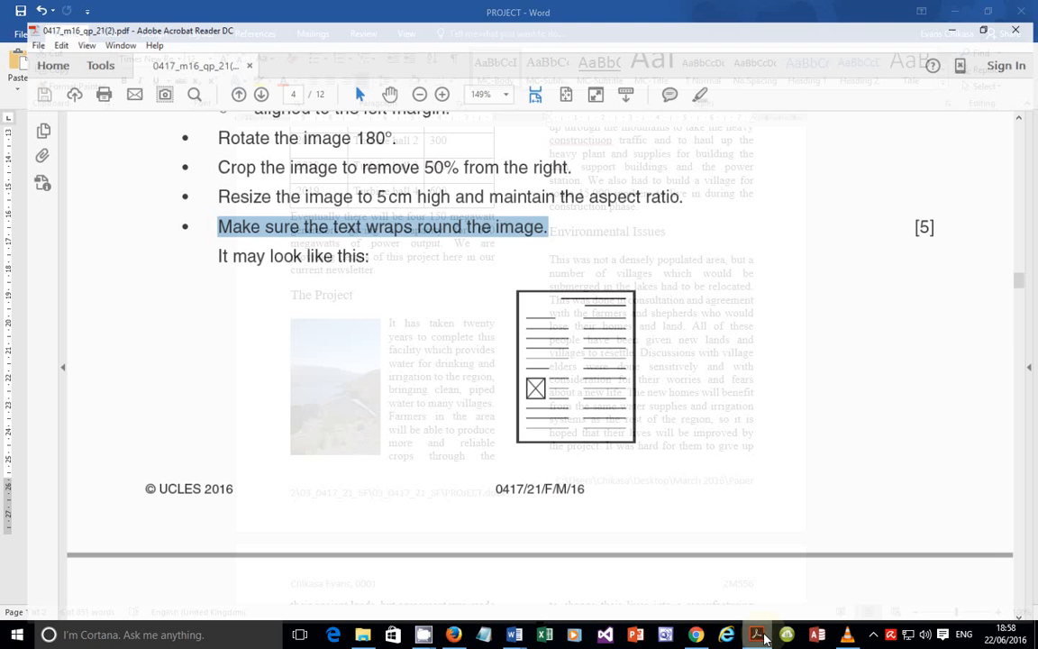
# Step: Highlight question 15's table formatting instruction, then return to the Word newsletter
pyautogui.scroll(-5, 538, 382)
pyautogui.scroll(-3, 538, 386)
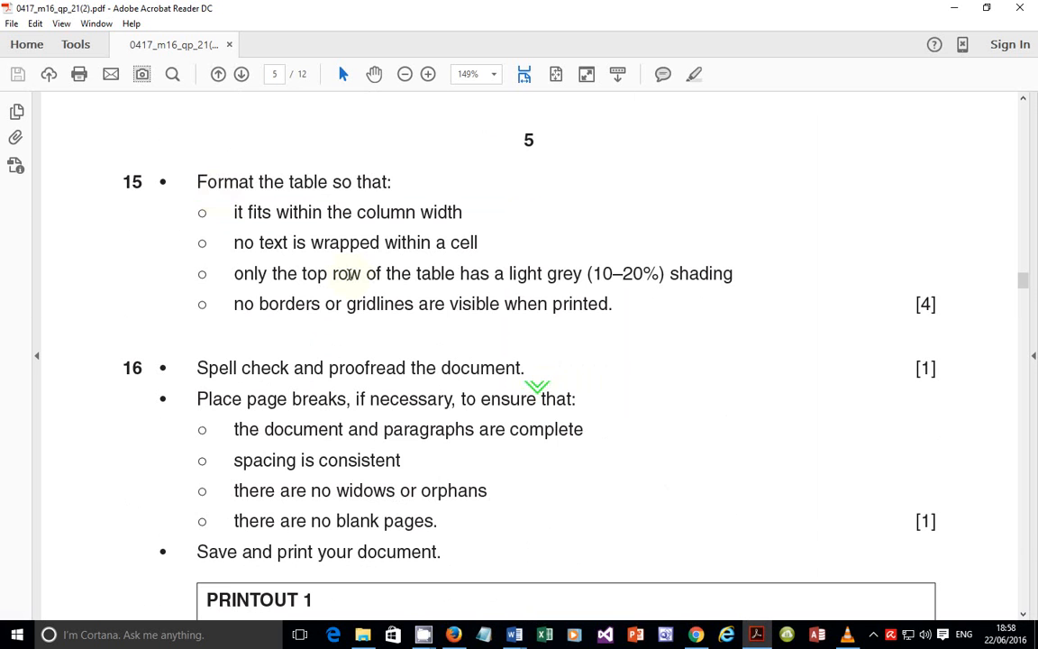
pyautogui.moveTo(197, 181); pyautogui.dragTo(387, 181)
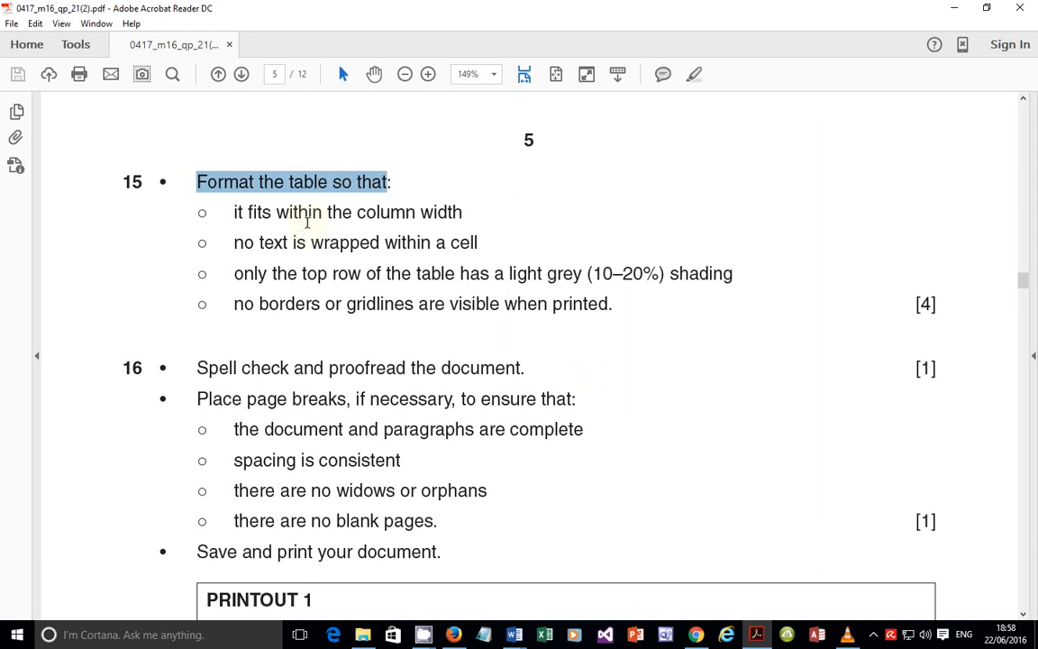
pyautogui.click(758, 634)
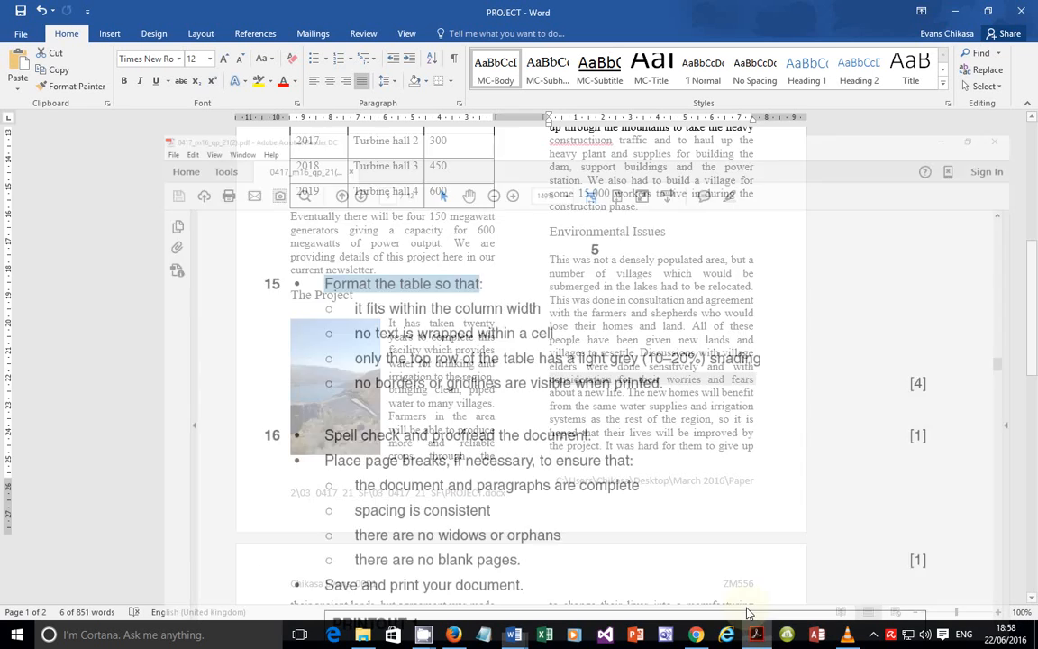
# Step: Check the left column's edges on the ruler and mark the table-must-fit-column requirement
pyautogui.scroll(4, 498, 270)
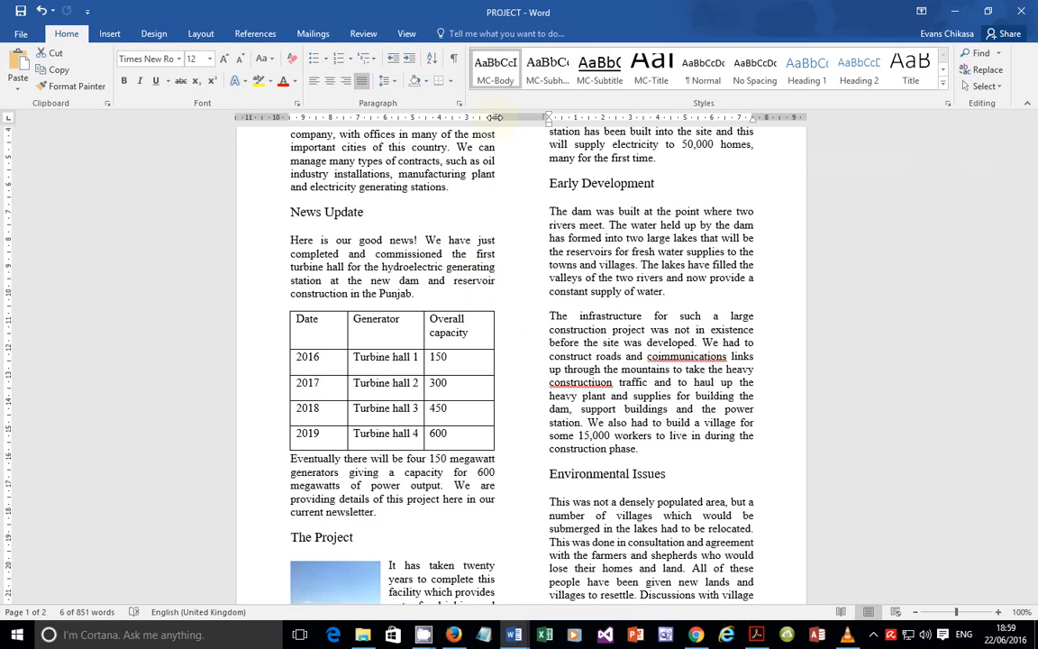
pyautogui.moveTo(290, 115); pyautogui.dragTo(292, 114)
pyautogui.moveTo(493, 118); pyautogui.dragTo(493, 118)
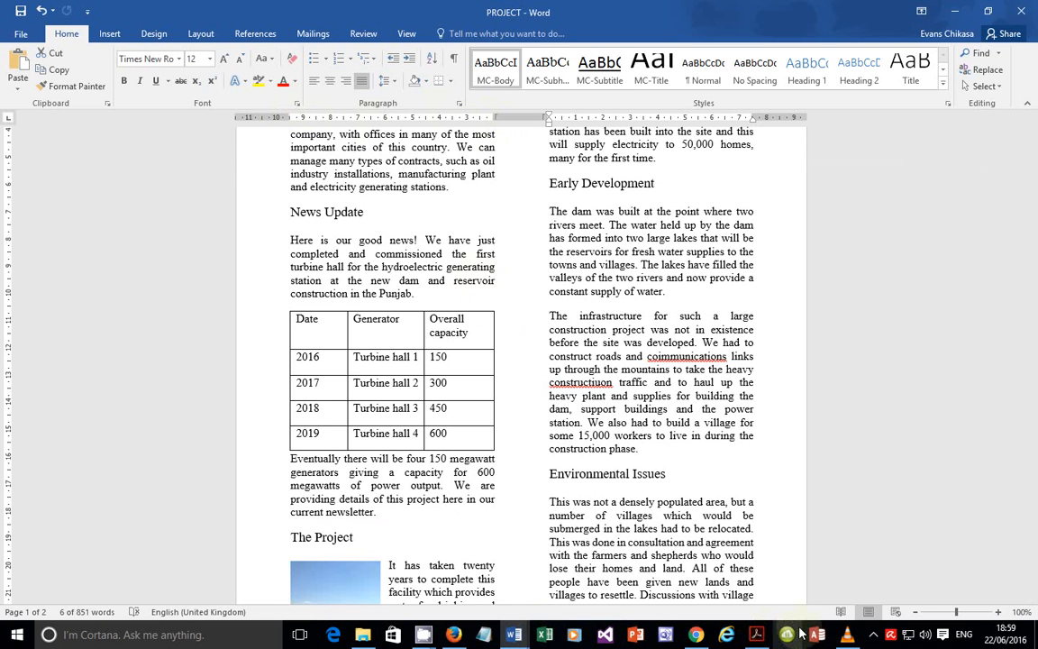
pyautogui.click(756, 634)
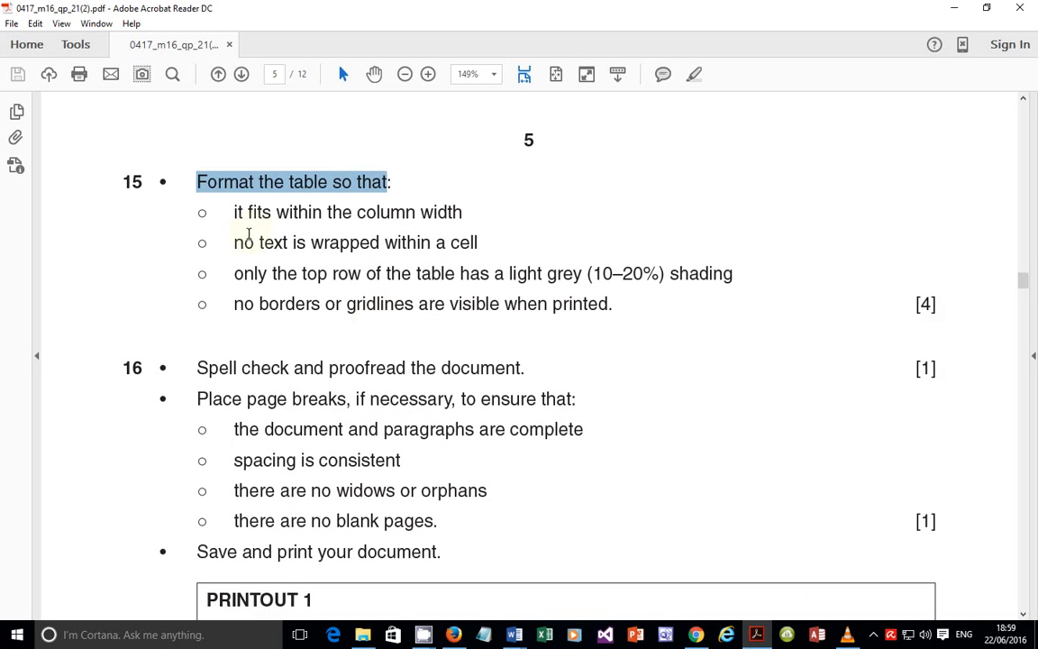
pyautogui.moveTo(236, 215); pyautogui.dragTo(501, 252)
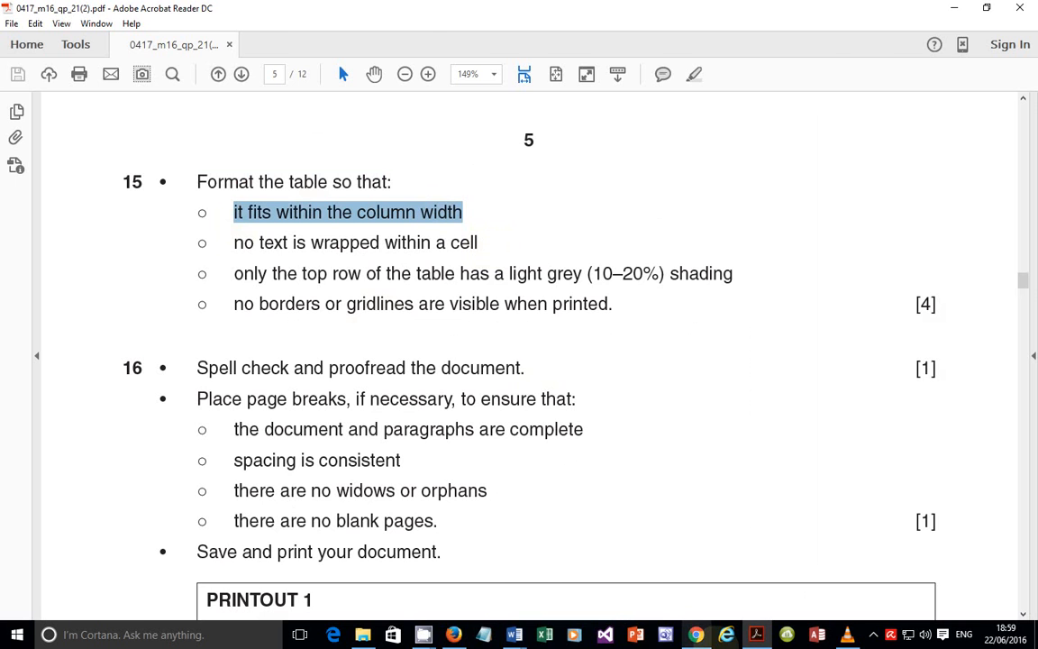
pyautogui.hotkey('alt', 'Tab')
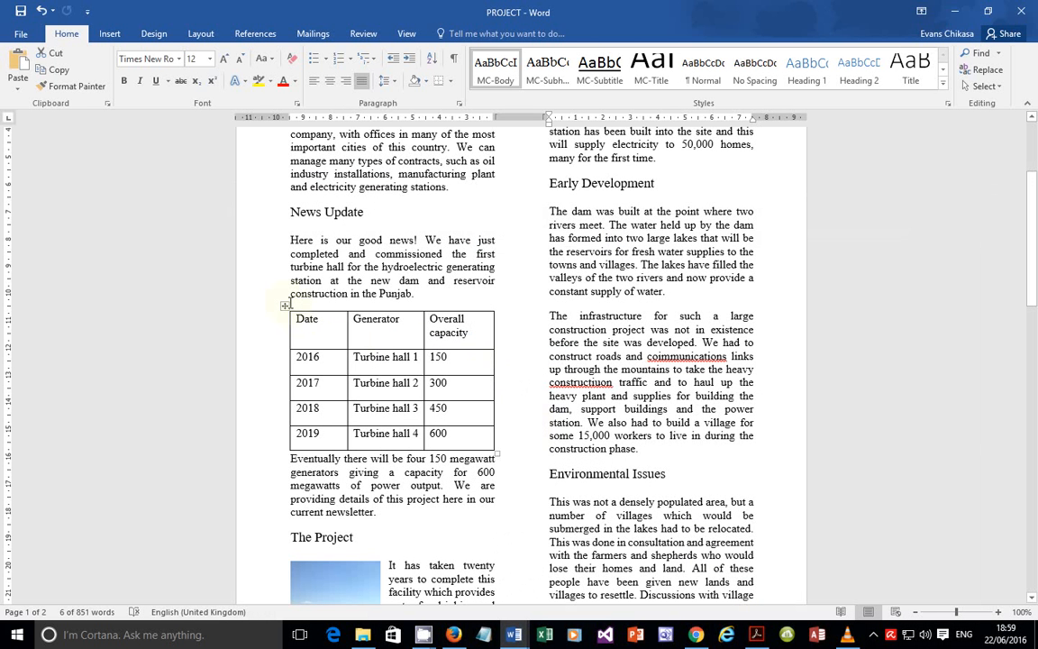
# Step: Narrow the Date column and widen Overall capacity to one line, aligning the data-row borders
pyautogui.click(285, 305)
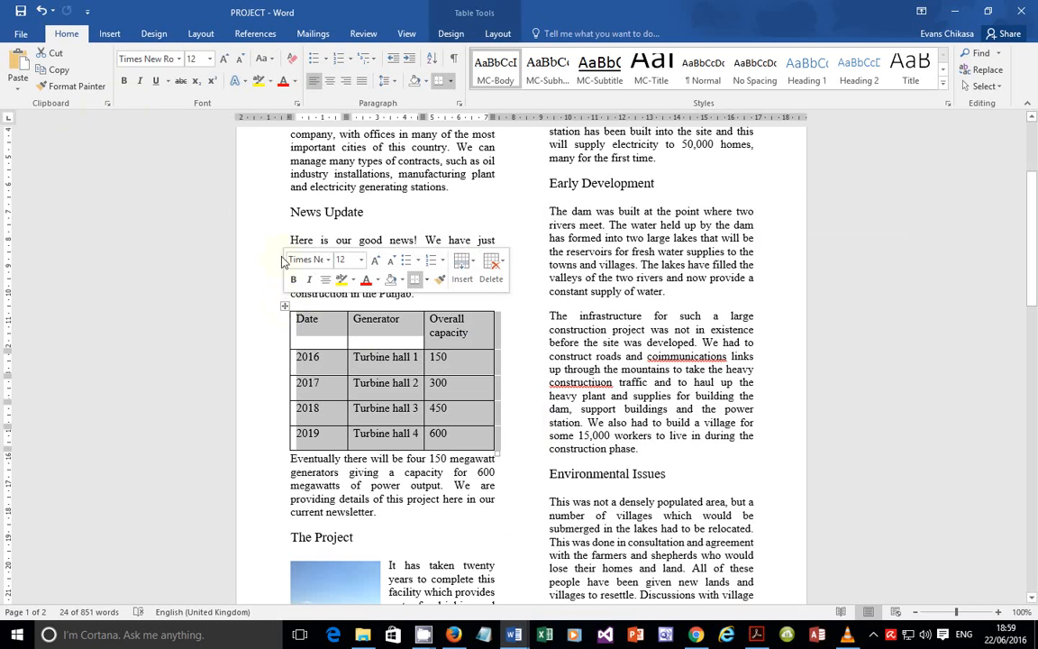
pyautogui.click(200, 34)
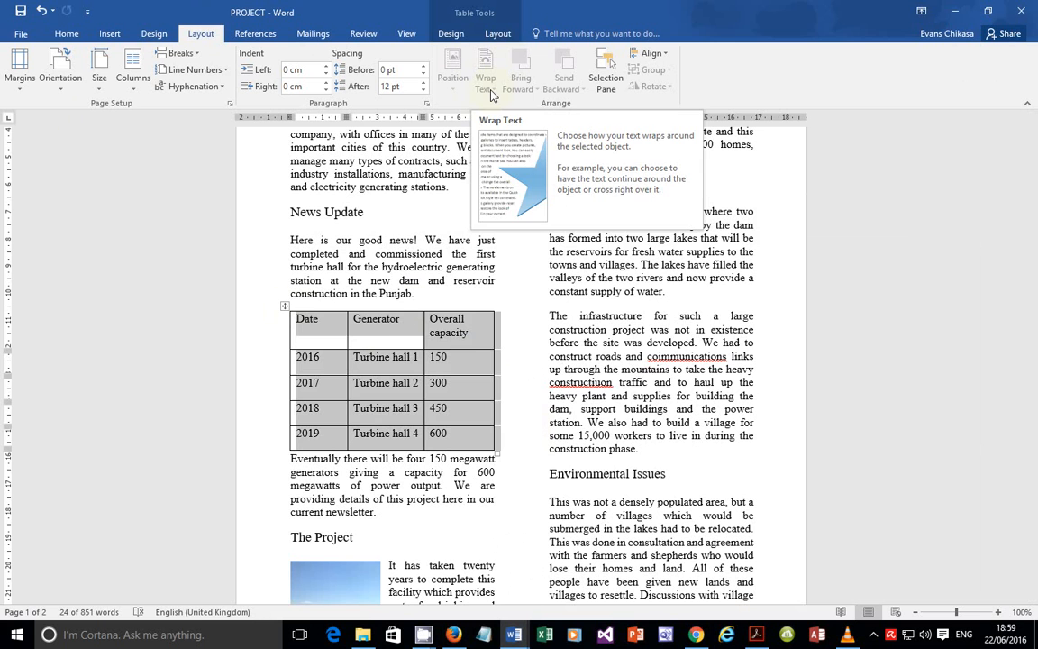
pyautogui.click(461, 343)
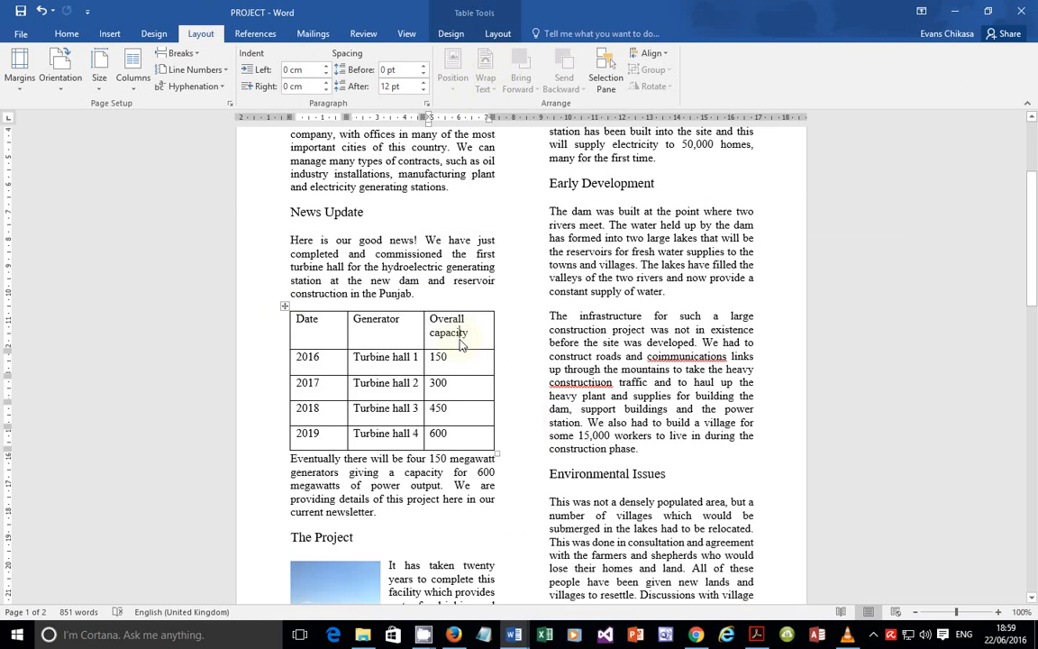
pyautogui.tripleClick(461, 344)
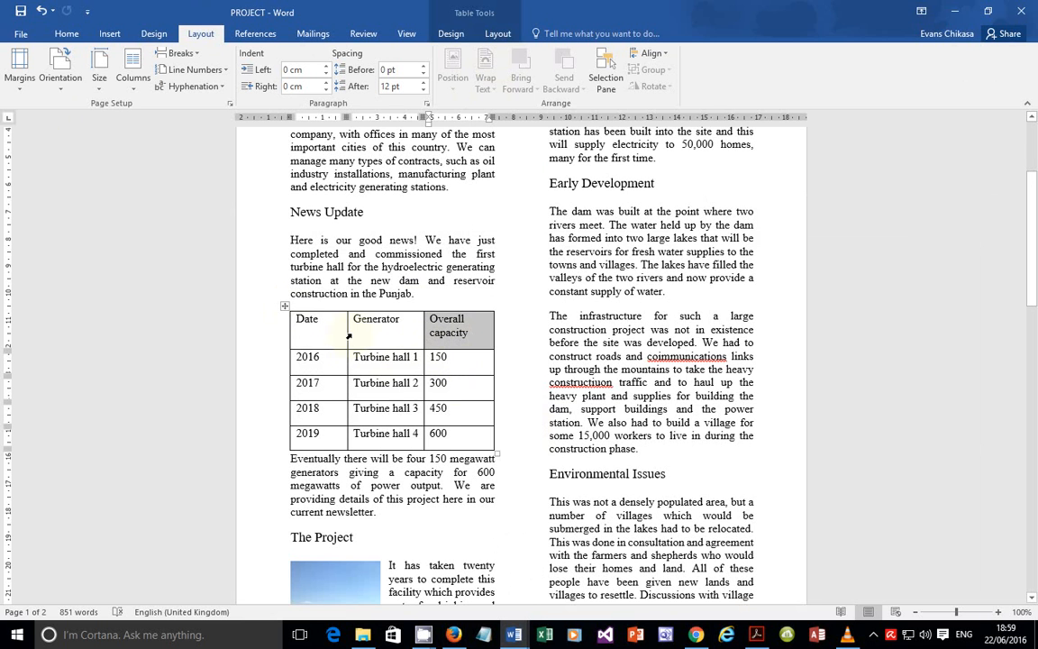
pyautogui.moveTo(346, 336); pyautogui.dragTo(333, 336)
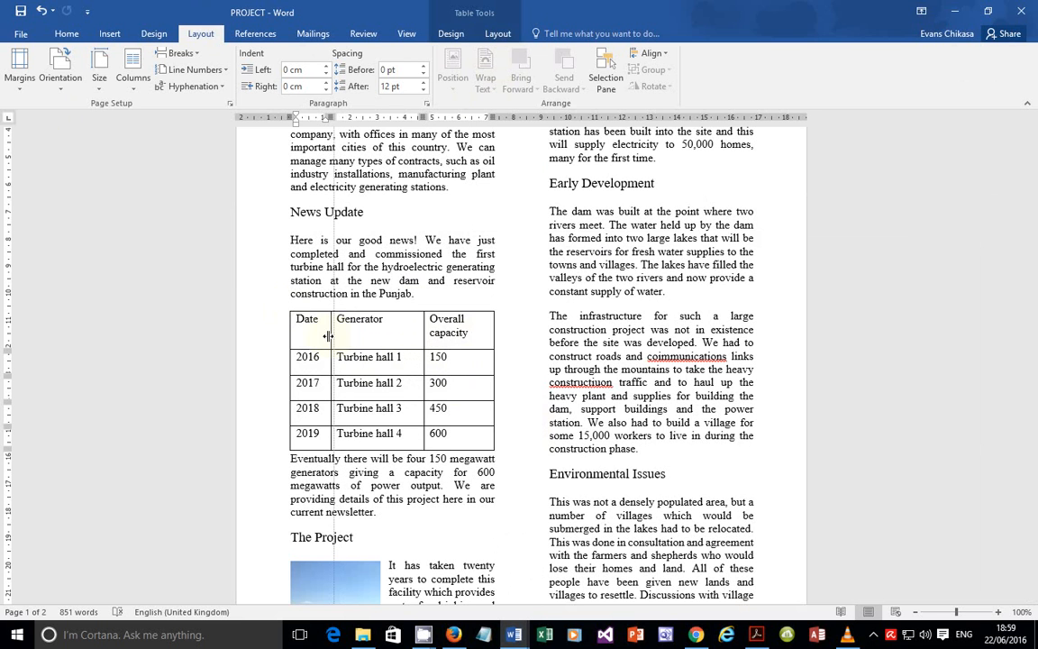
pyautogui.click(427, 331)
pyautogui.moveTo(423, 335); pyautogui.dragTo(408, 335)
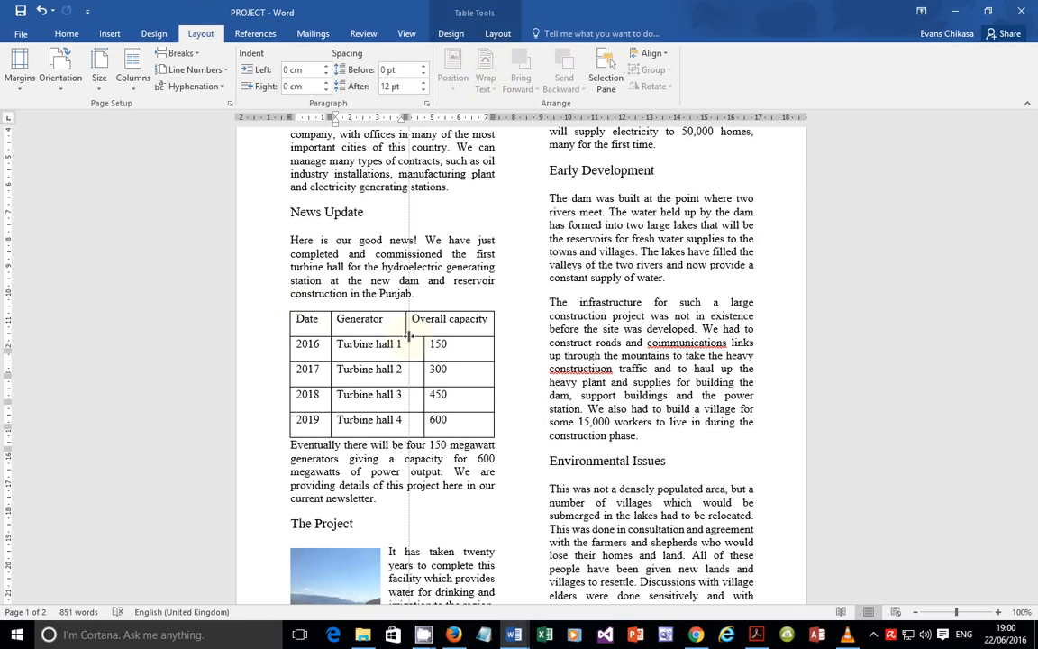
pyautogui.click(411, 334)
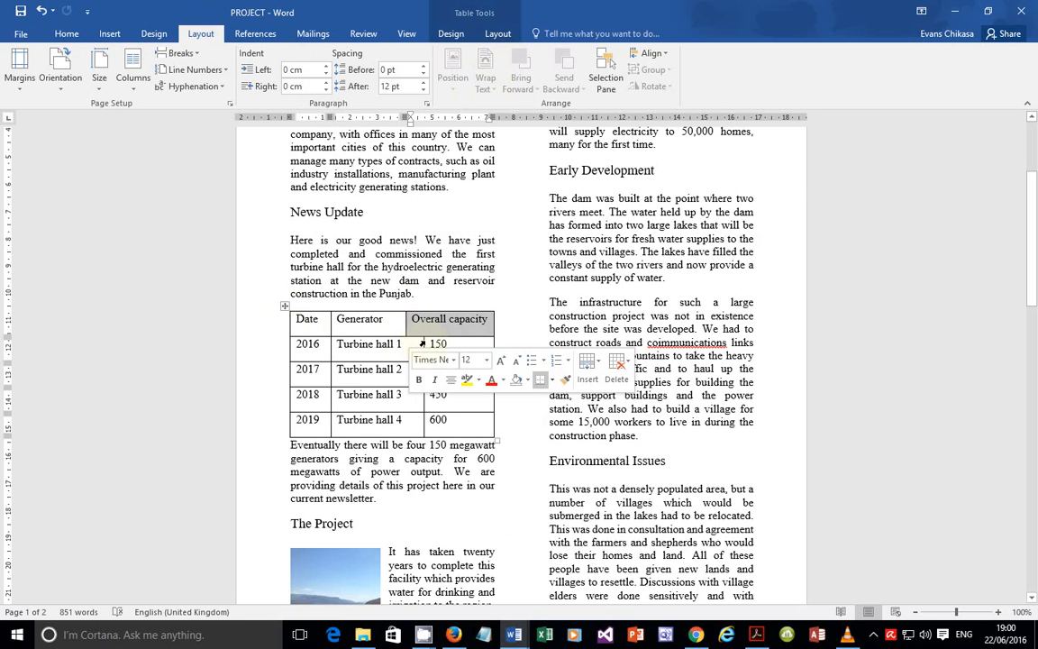
pyautogui.click(421, 346)
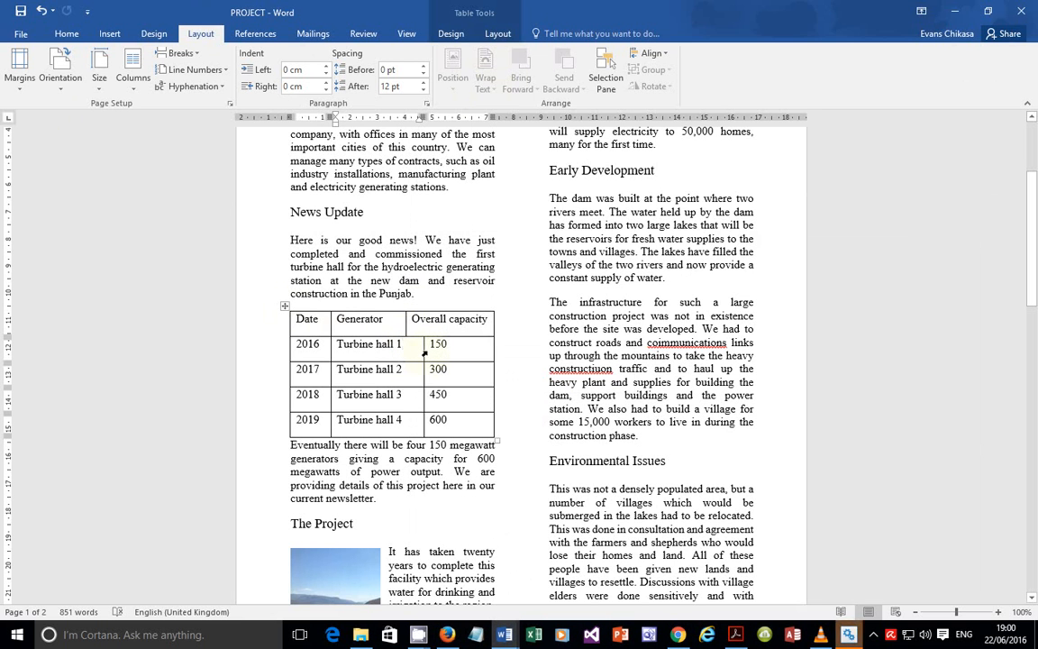
pyautogui.moveTo(422, 354); pyautogui.dragTo(408, 357)
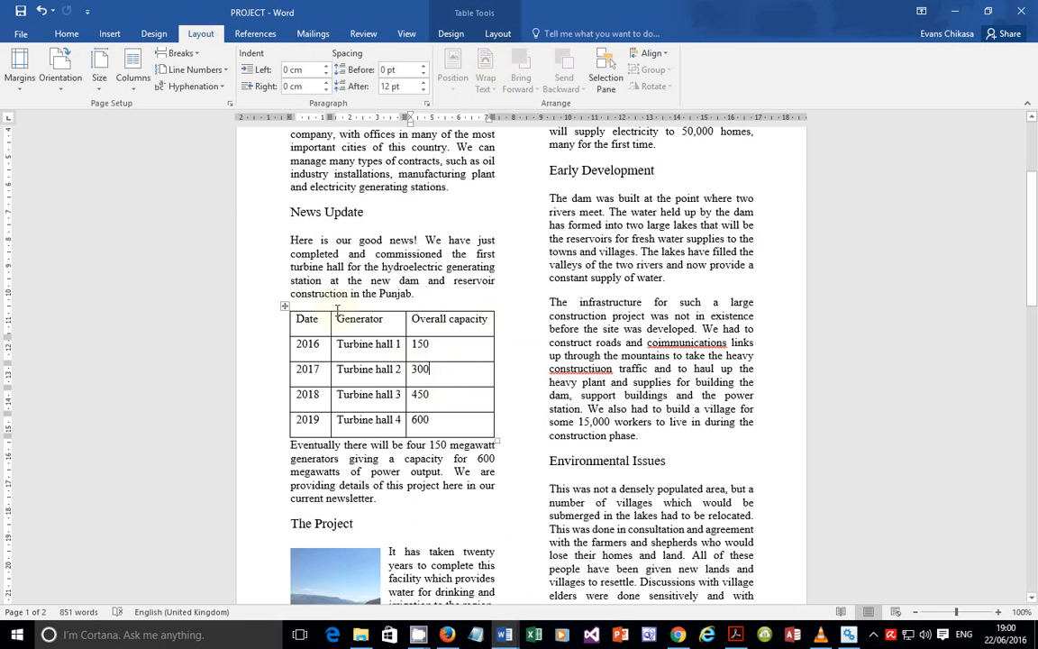
# Step: Check the last line of The Project paragraph below the turbine table
pyautogui.scroll(-5, 400, 446)
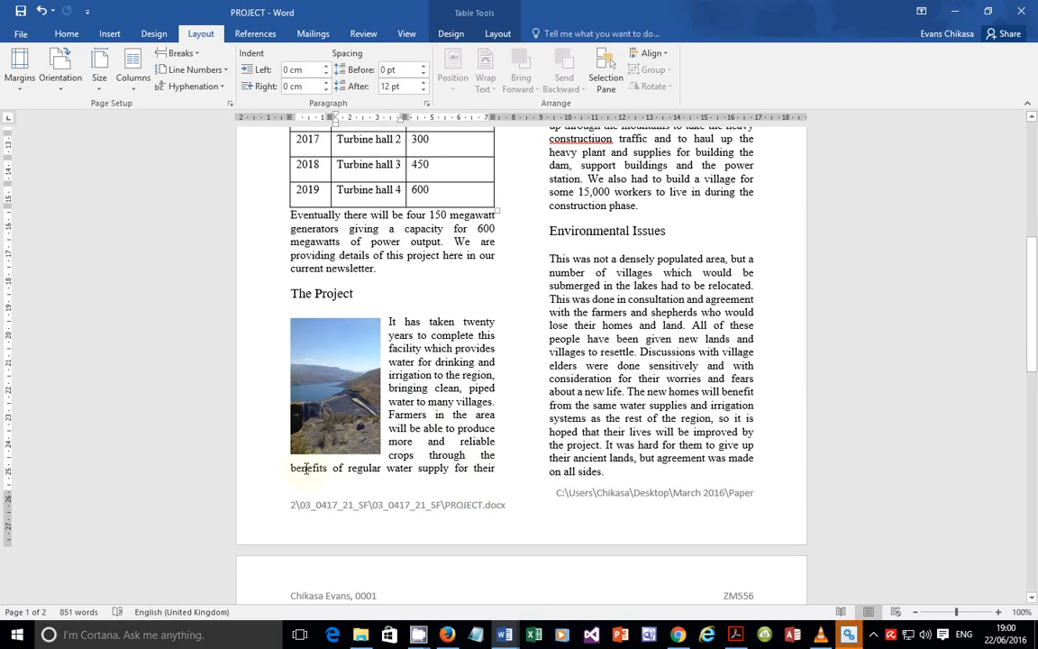
pyautogui.moveTo(285, 468); pyautogui.dragTo(492, 470)
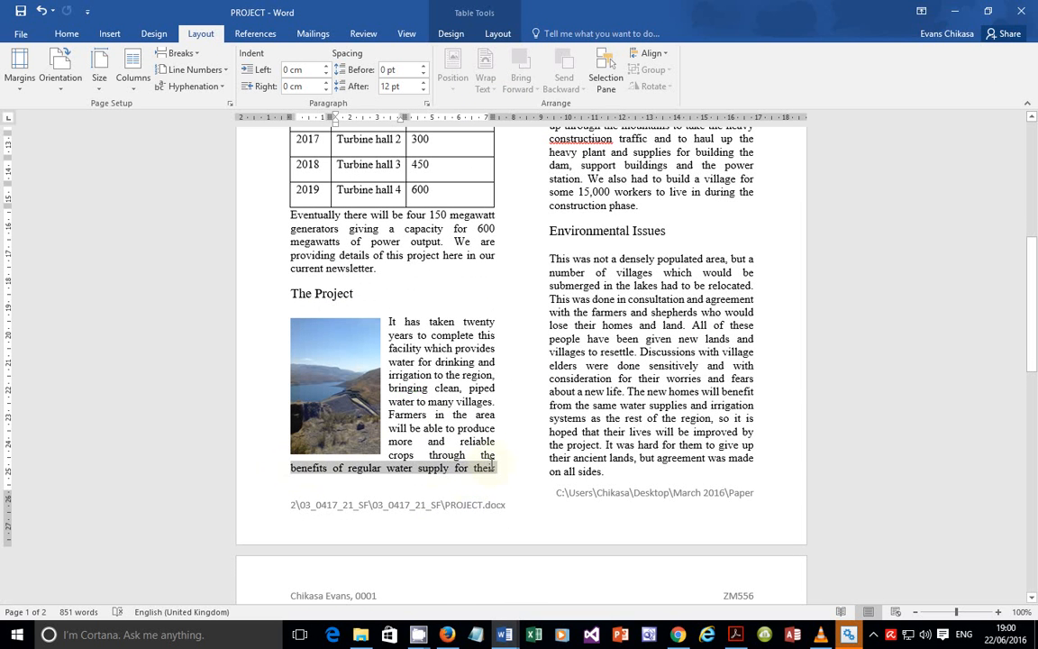
pyautogui.scroll(4, 421, 367)
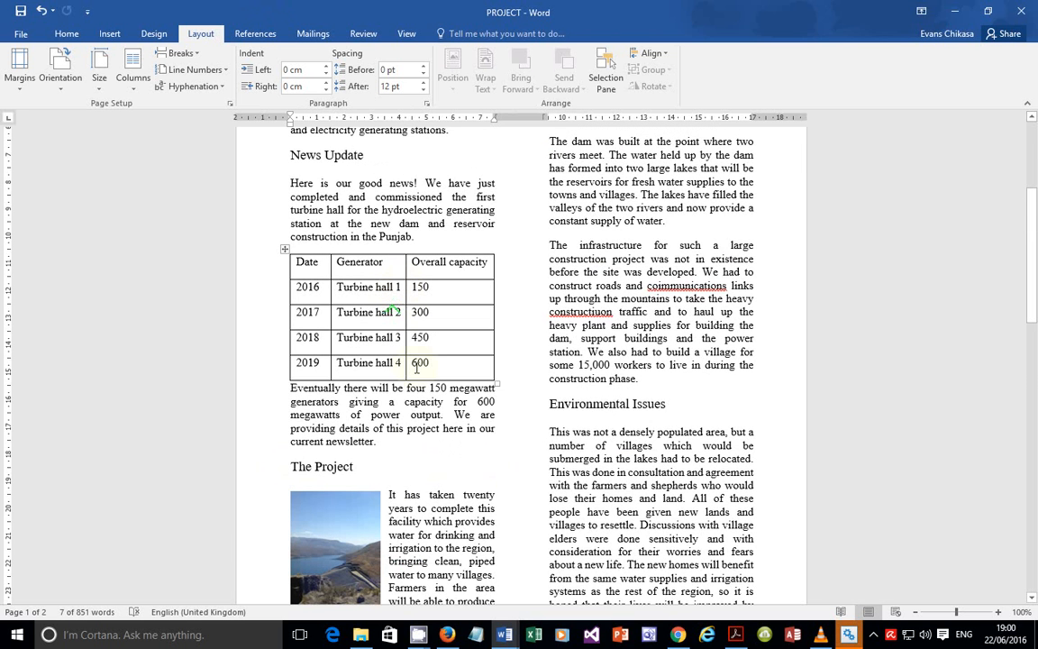
pyautogui.scroll(-5, 416, 373)
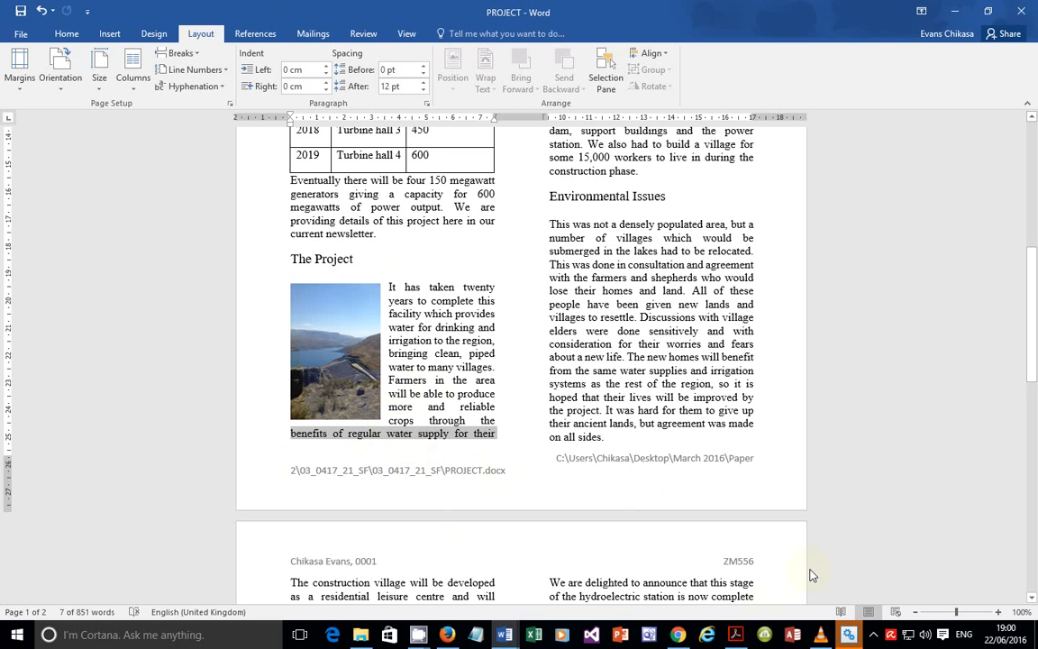
# Step: Stop the Registry Mechanic scan, confirm with Yes, and close its window
pyautogui.click(847, 636)
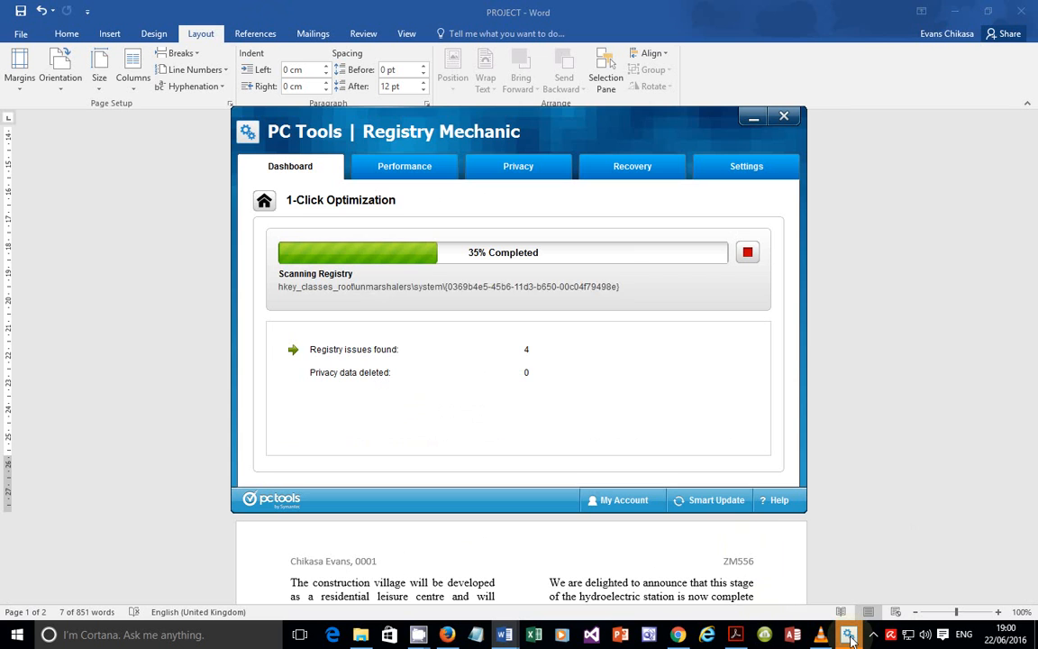
pyautogui.click(746, 252)
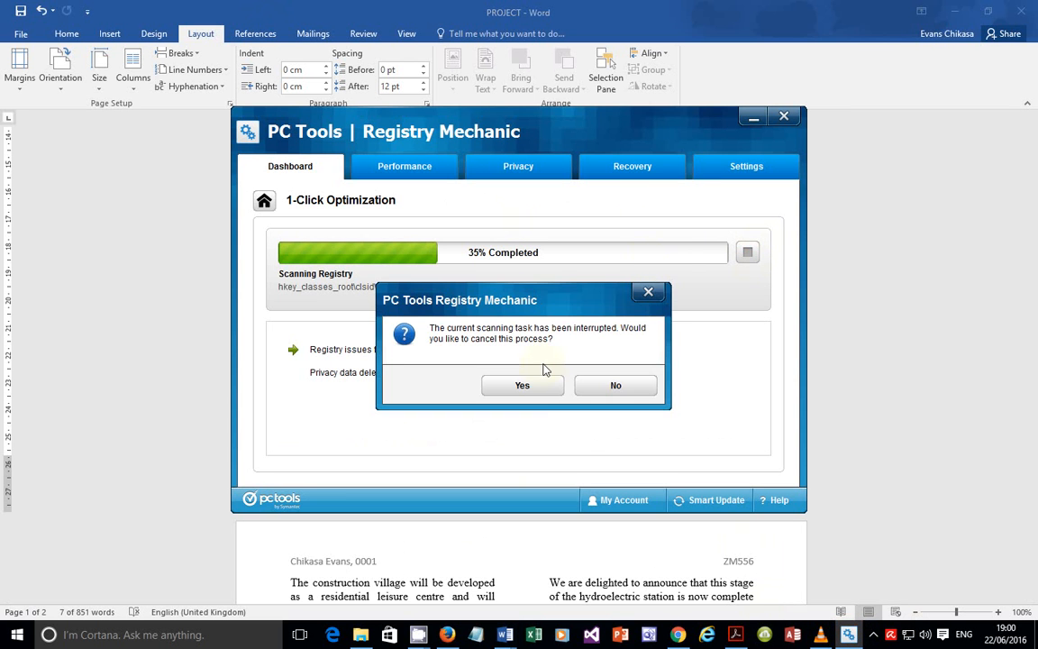
pyautogui.click(522, 385)
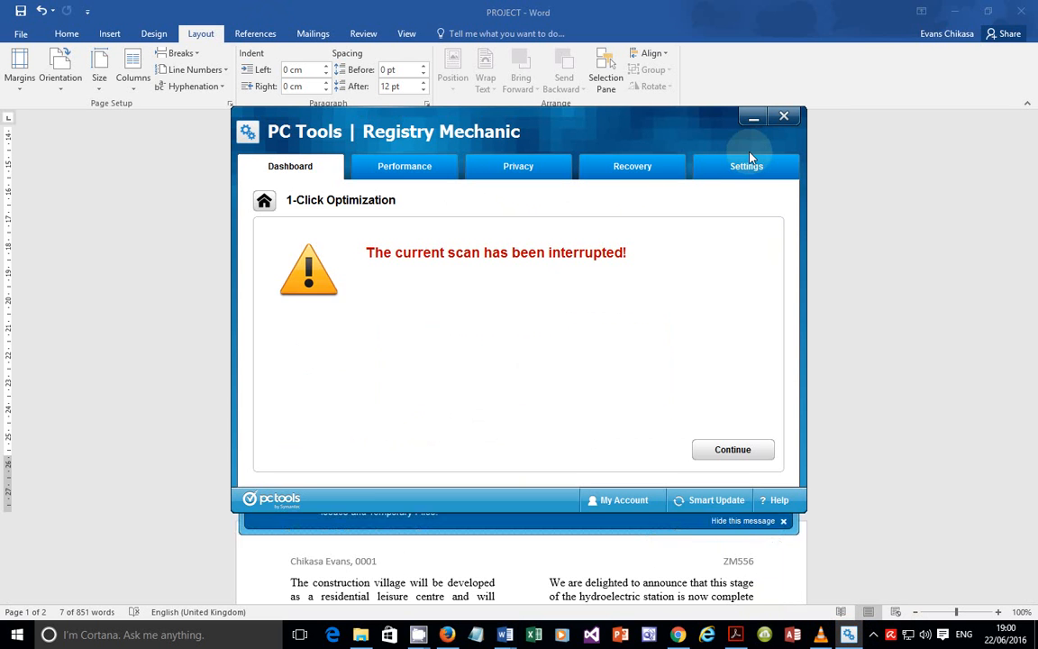
pyautogui.click(785, 118)
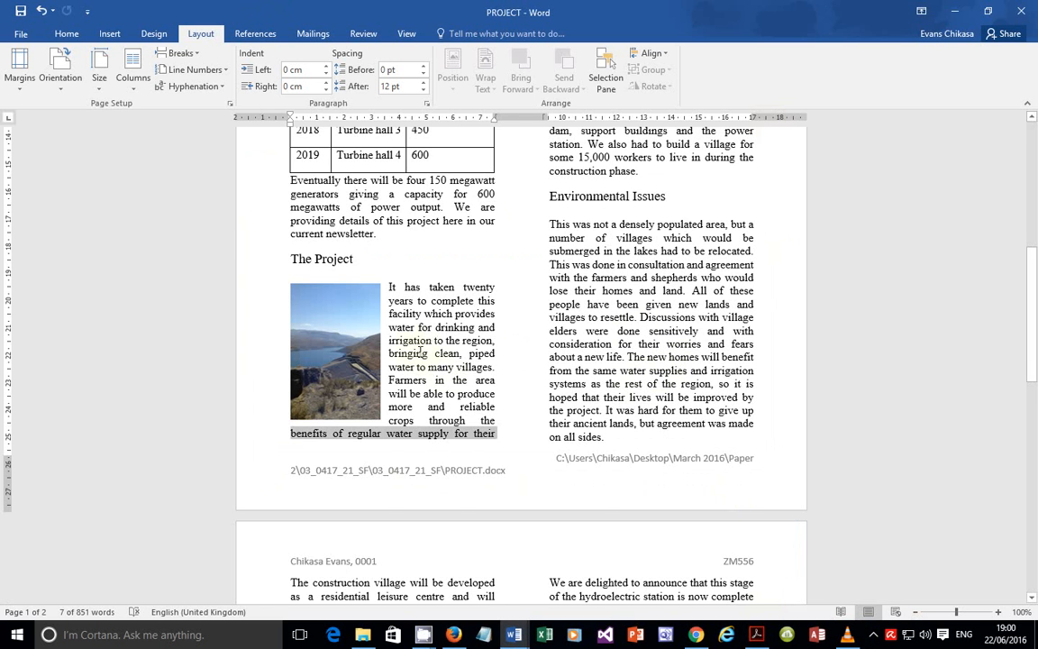
pyautogui.scroll(6, 389, 306)
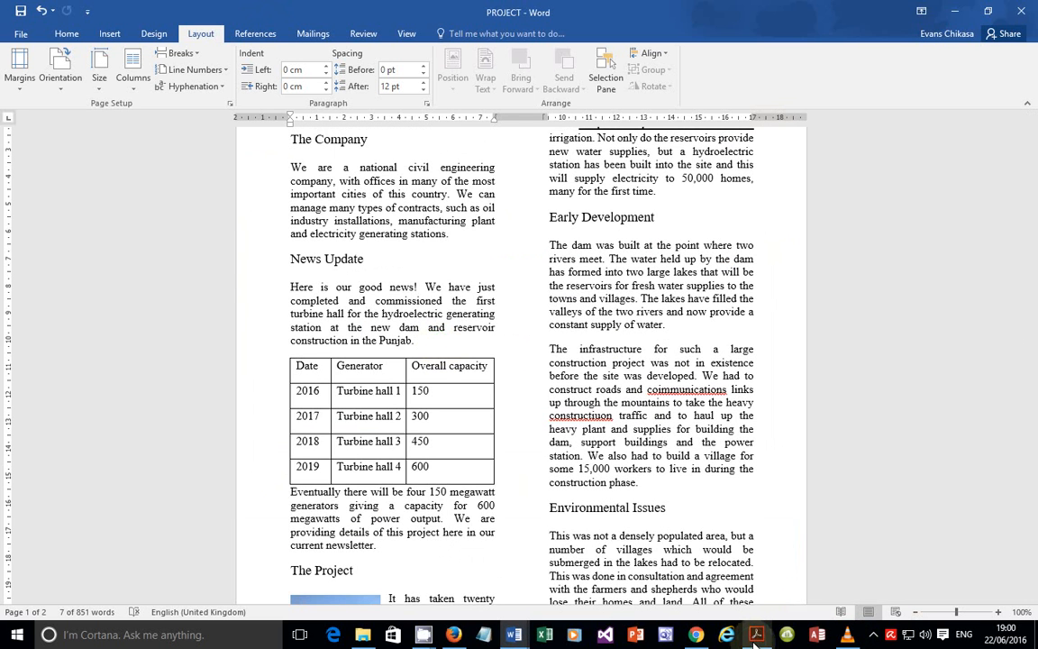
pyautogui.hotkey('alt', 'Tab')
pyautogui.moveTo(232, 273)
pyautogui.mouseDown()
pyautogui.moveTo(345, 283)
pyautogui.moveTo(370, 273)
pyautogui.moveTo(707, 273)
pyautogui.mouseUp()
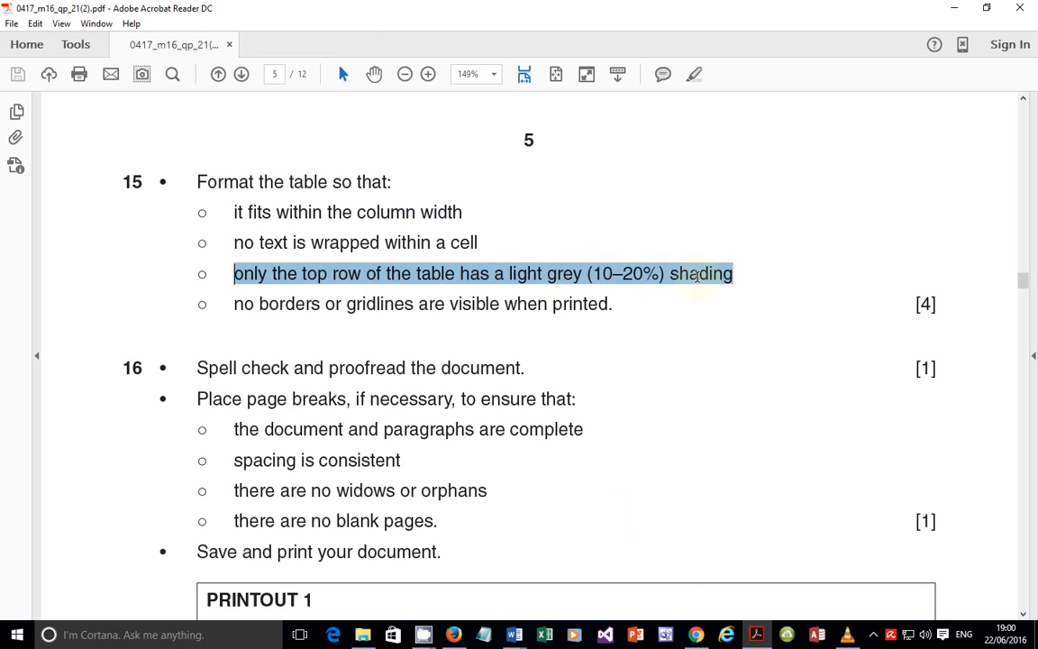
pyautogui.click(757, 638)
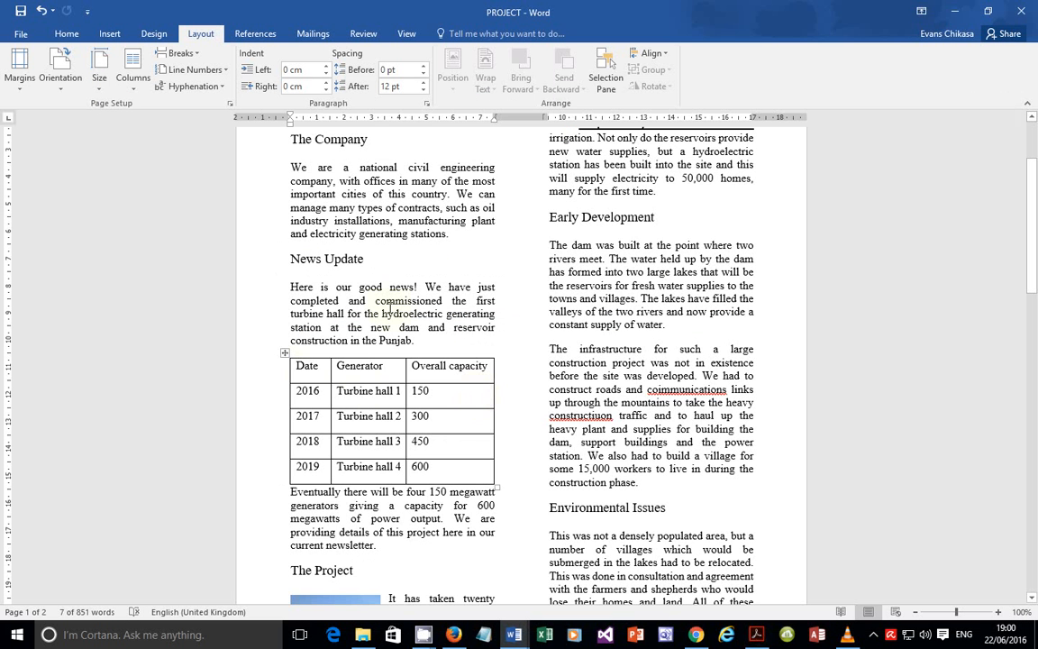
# Step: Shade the turbine table's header row White, Background 1, Darker 15%
pyautogui.click(290, 372)
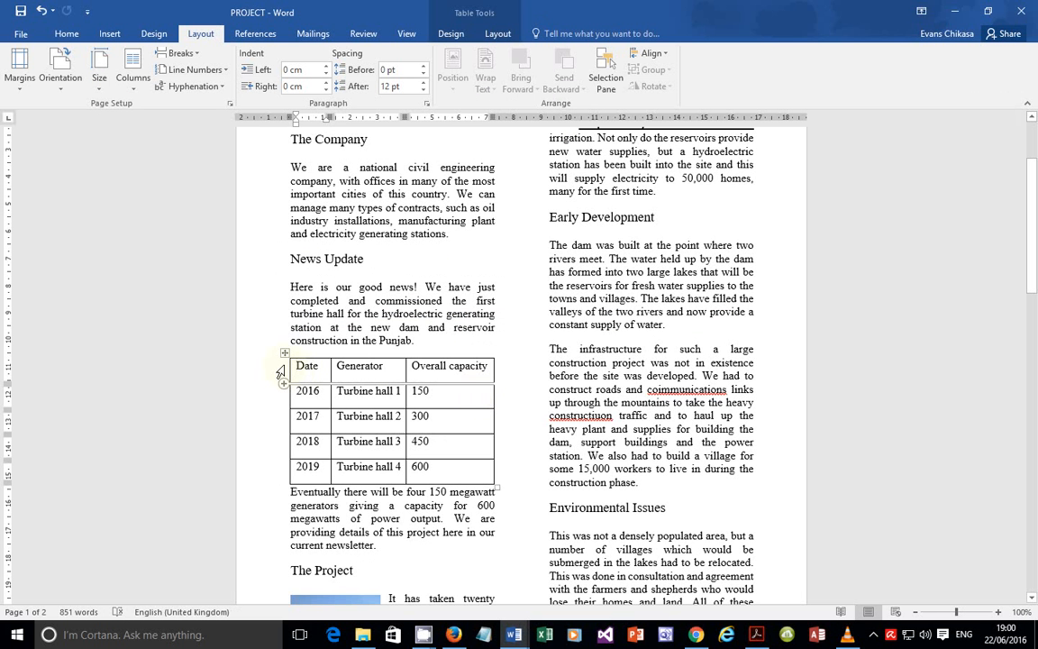
pyautogui.click(290, 366)
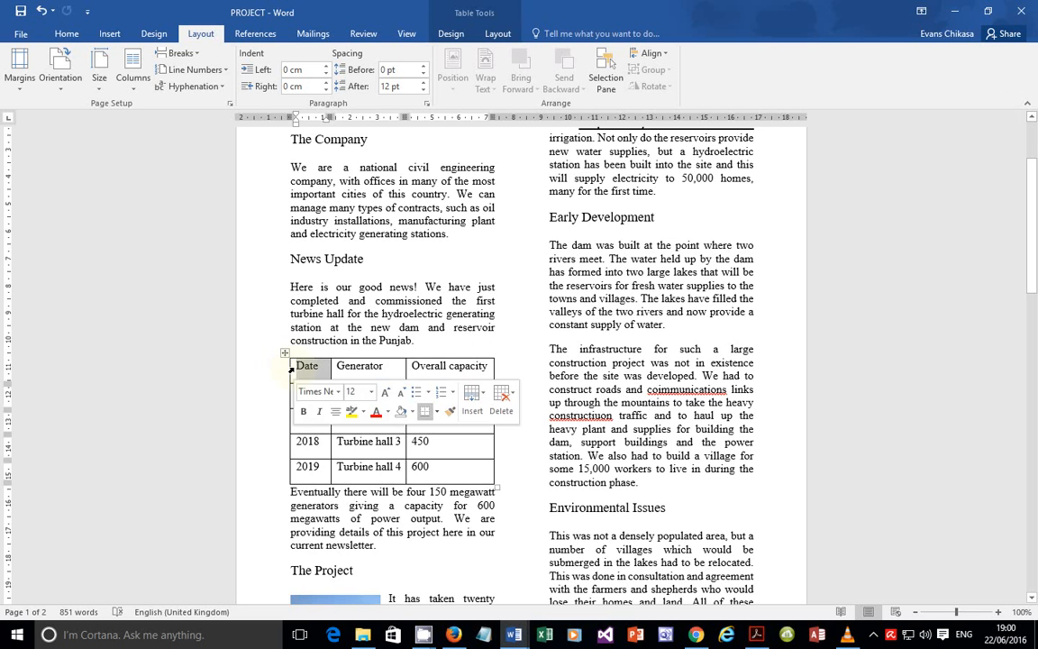
pyautogui.tripleClick(291, 368)
pyautogui.click(291, 369)
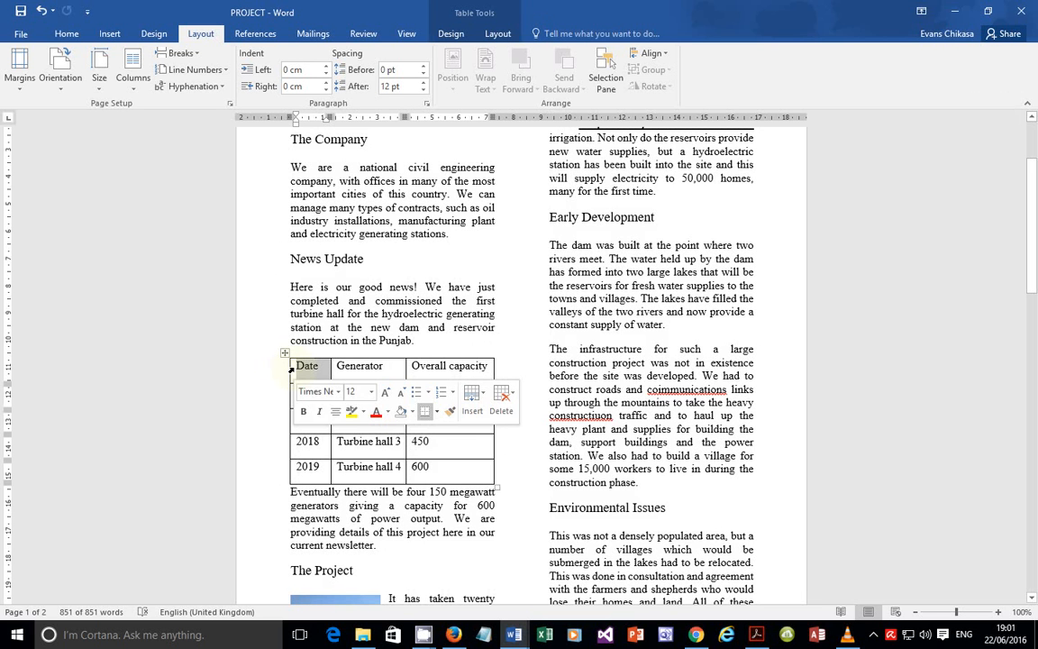
pyautogui.doubleClick(291, 368)
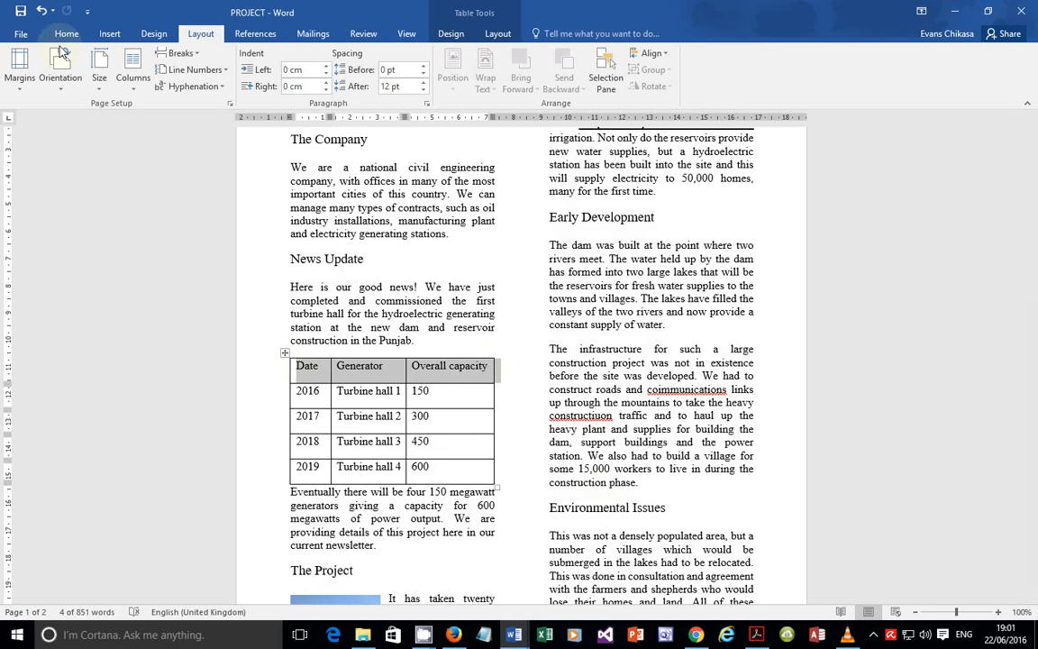
pyautogui.click(66, 36)
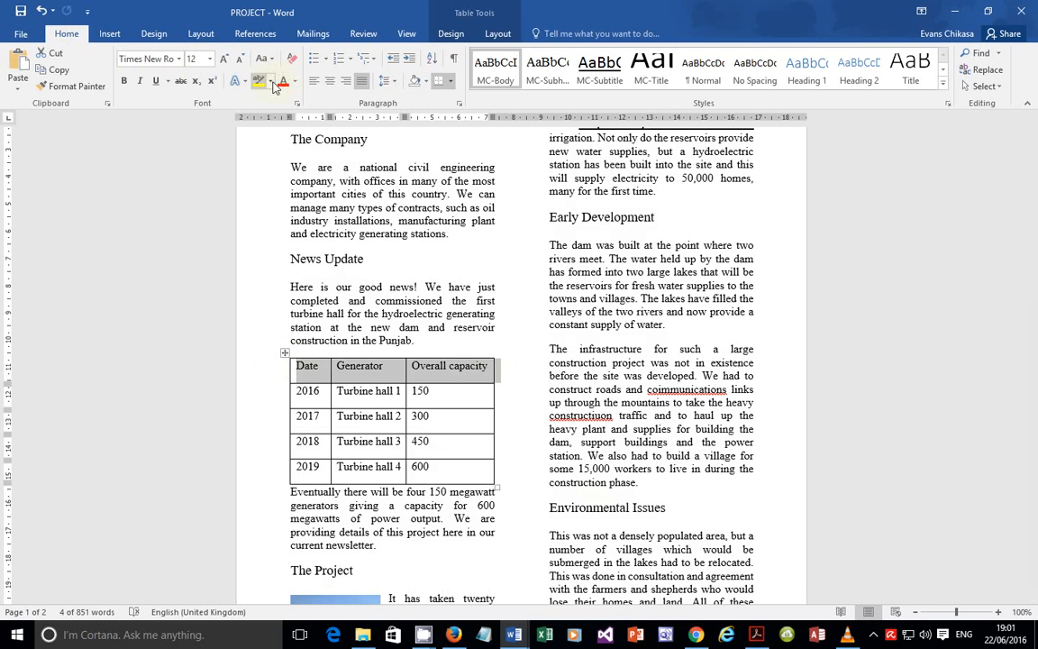
pyautogui.click(426, 83)
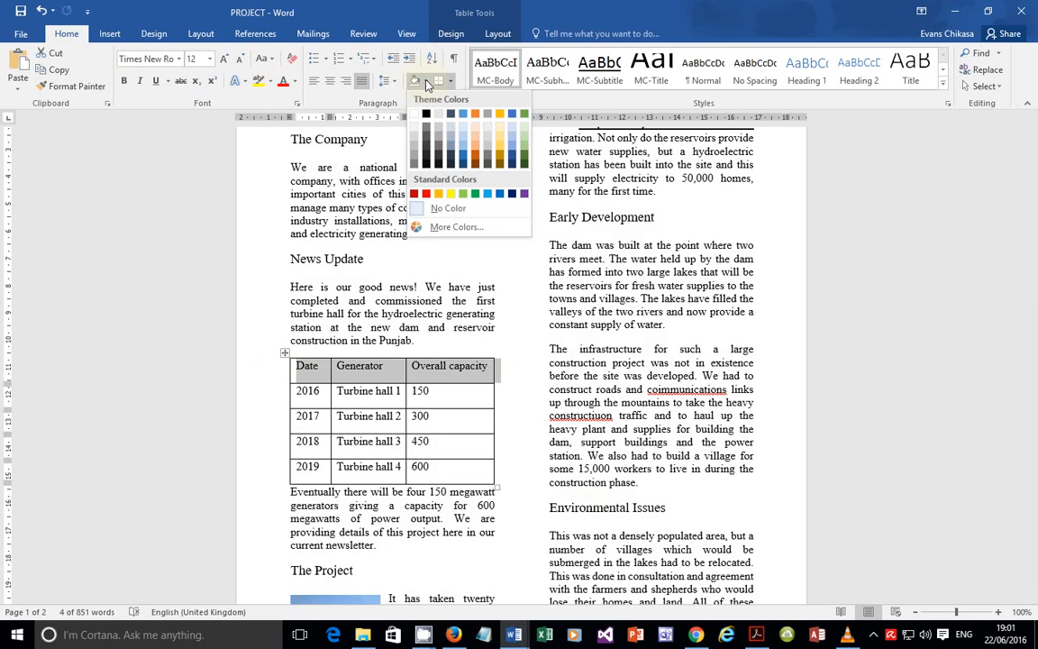
pyautogui.click(416, 140)
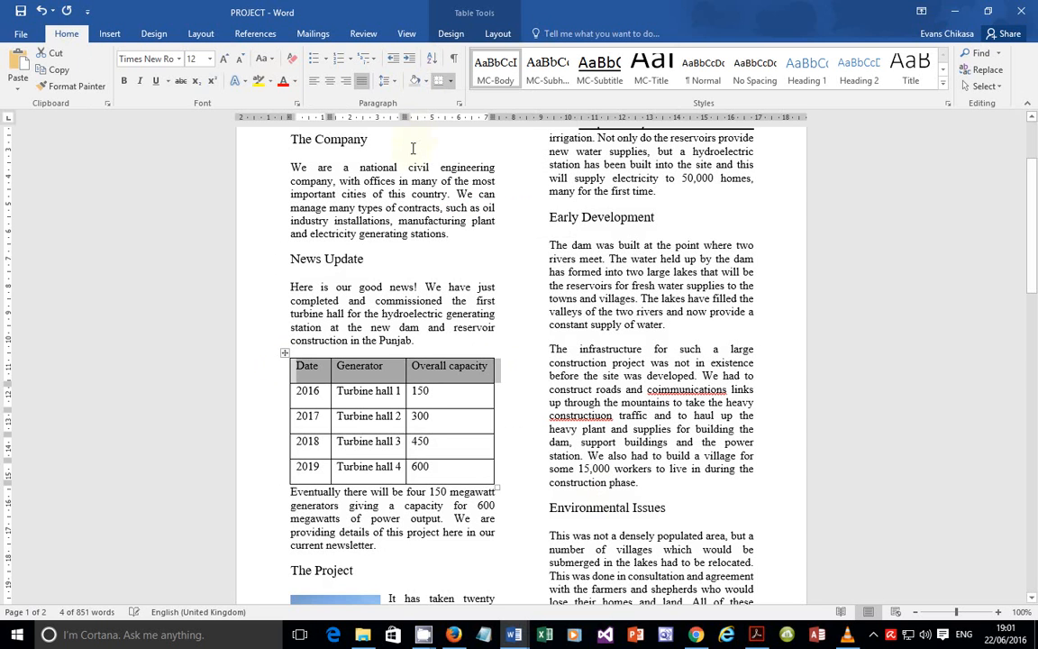
pyautogui.click(516, 399)
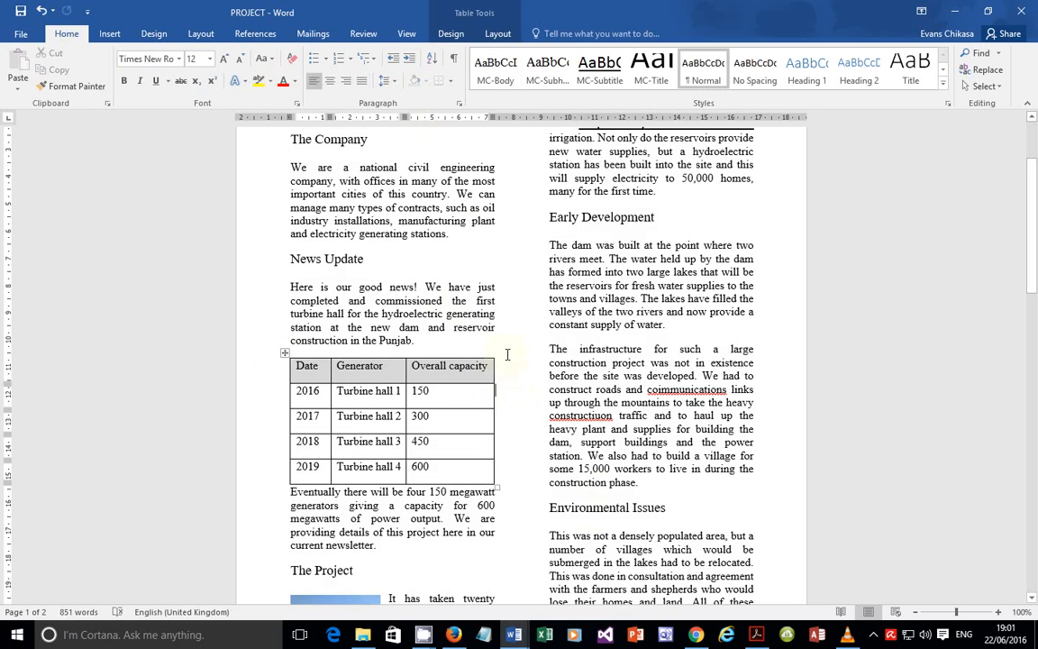
pyautogui.click(757, 634)
# Step: Highlight question 15's 'no borders or gridlines' line, then return to the Word newsletter
pyautogui.moveTo(235, 303); pyautogui.dragTo(511, 303)
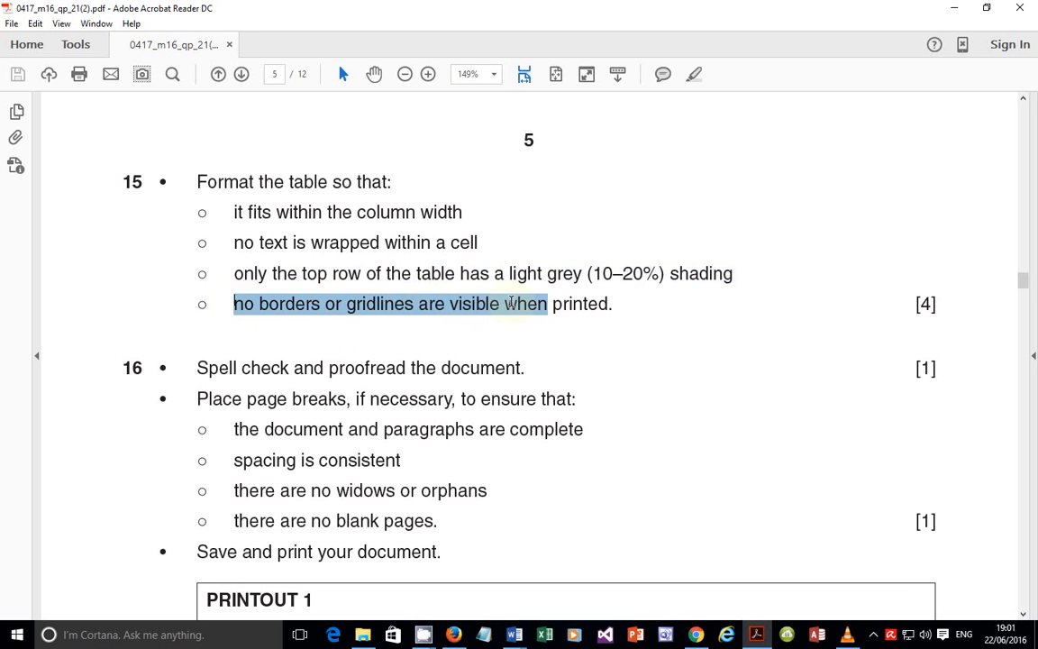
pyautogui.click(493, 312)
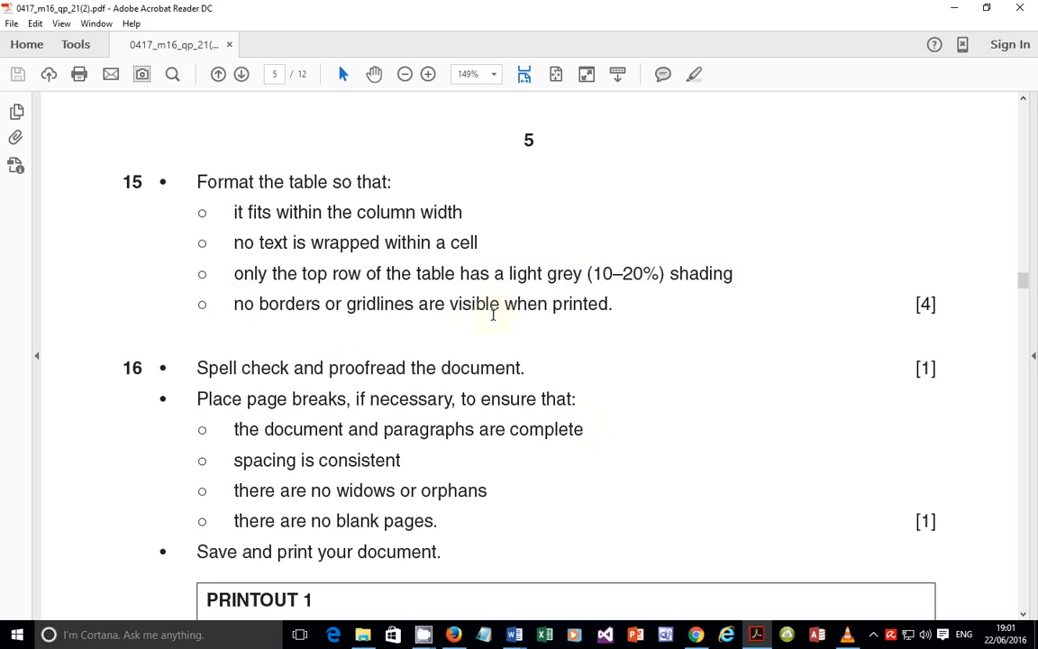
pyautogui.click(758, 633)
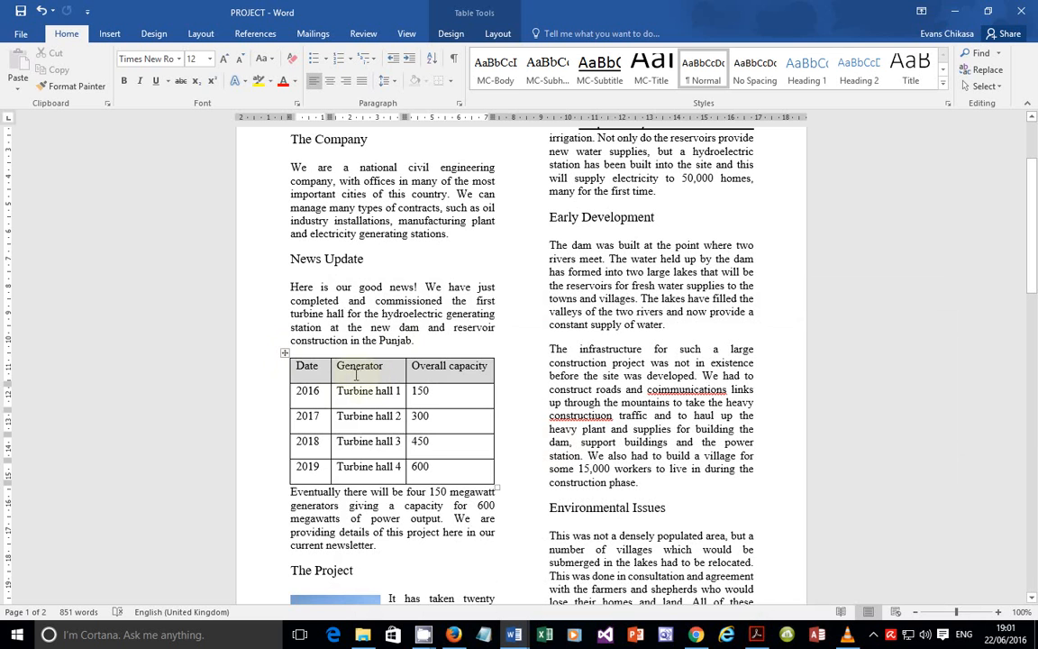
# Step: Set the turbine table's borders to None through Table Properties > Borders and Shading
pyautogui.click(284, 353)
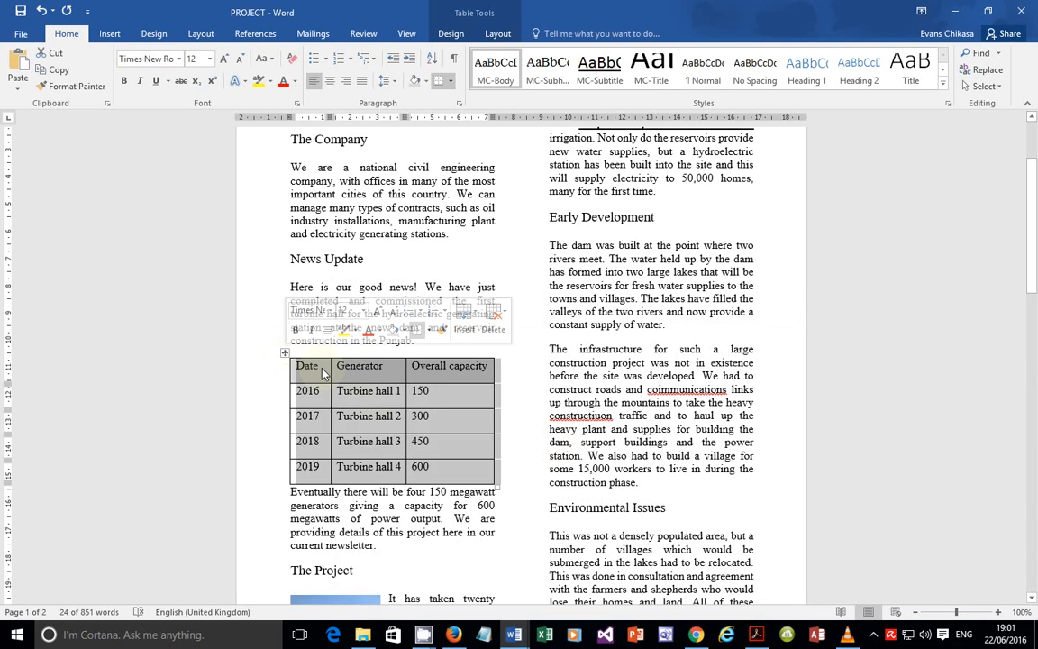
pyautogui.rightClick(323, 373)
pyautogui.click(379, 340)
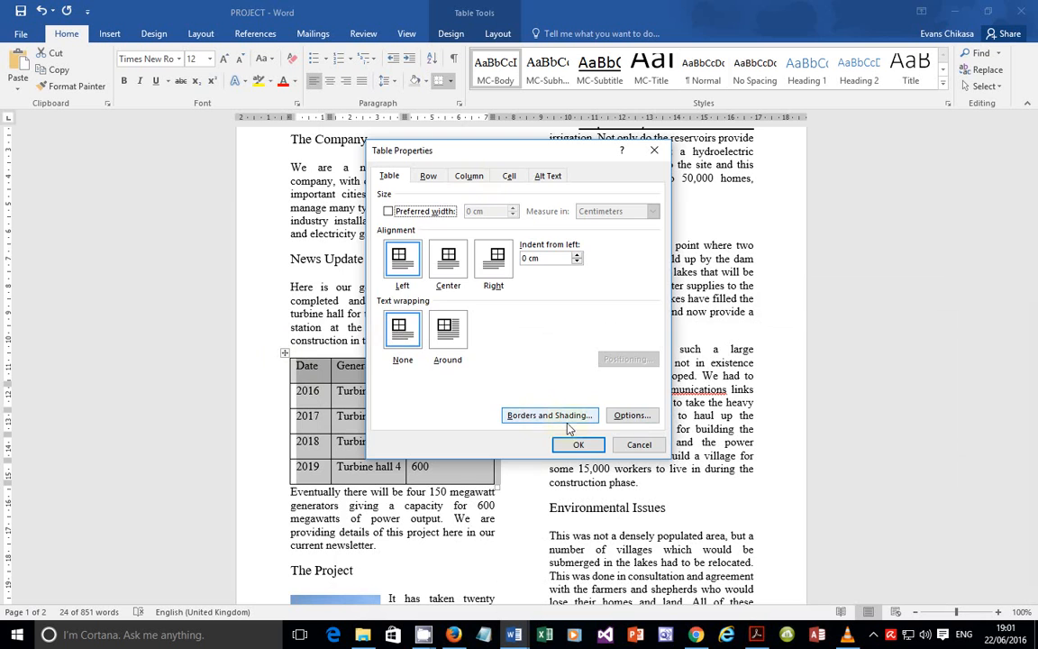
pyautogui.click(540, 416)
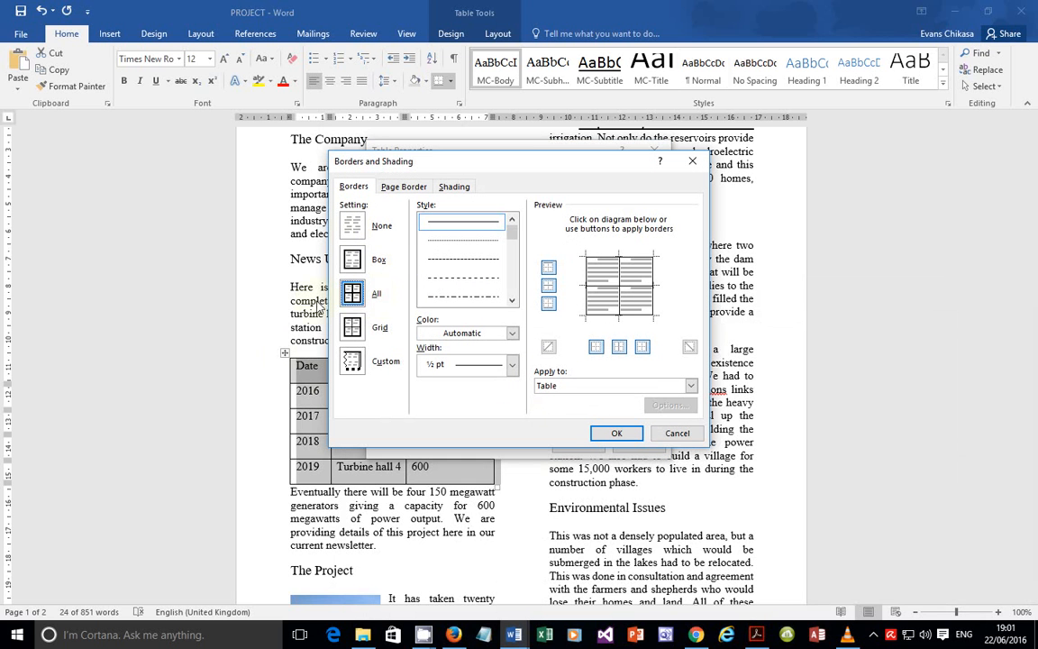
pyautogui.click(357, 228)
pyautogui.click(614, 435)
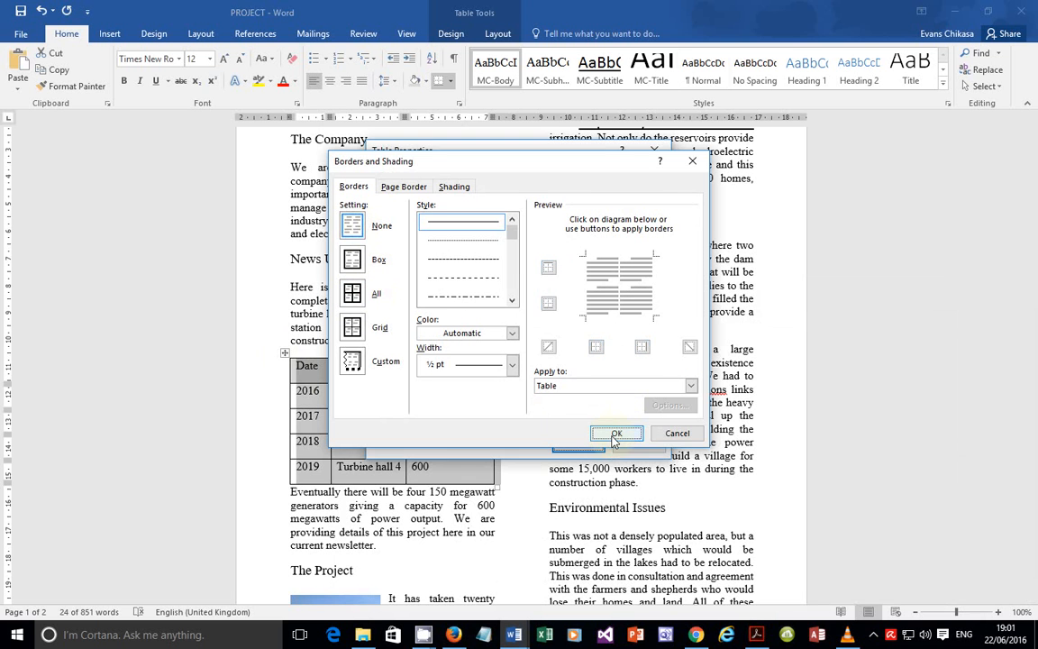
pyautogui.click(593, 442)
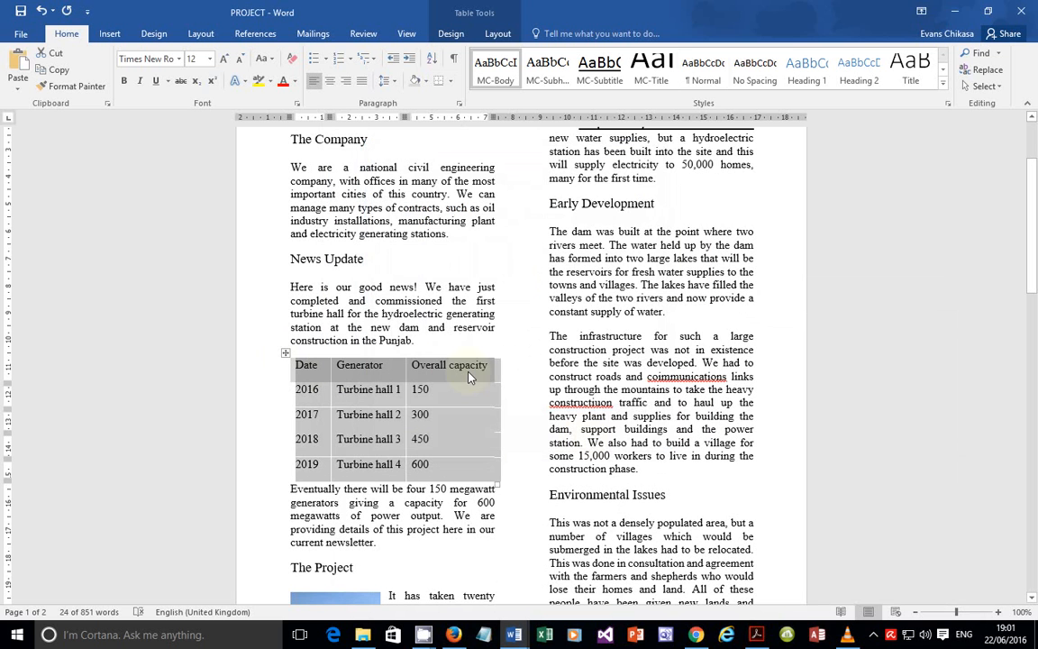
pyautogui.click(535, 402)
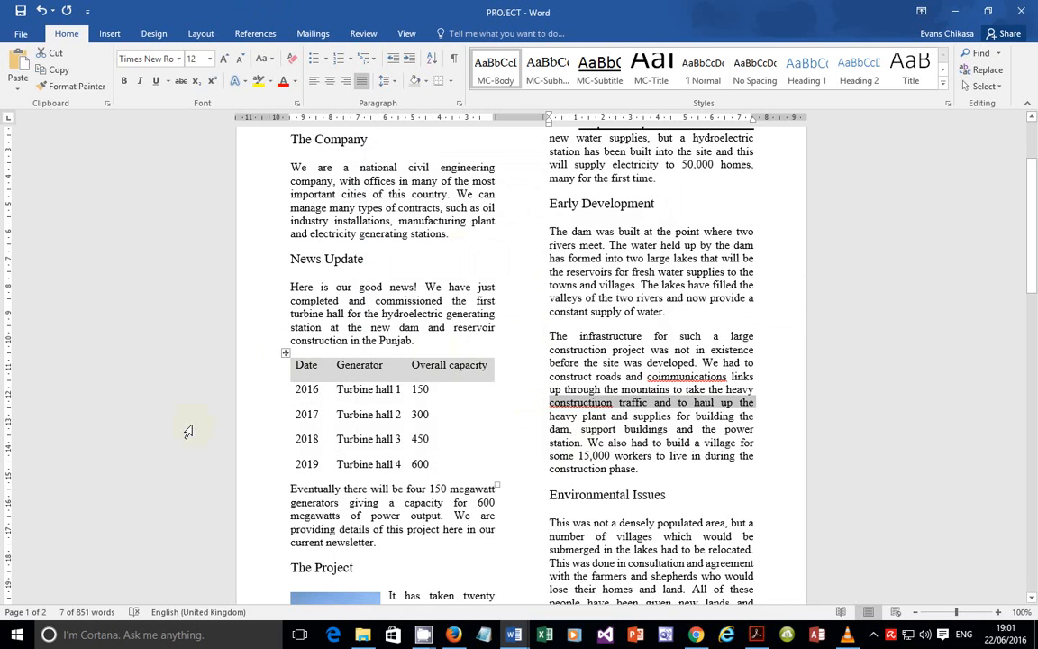
pyautogui.moveTo(491, 115); pyautogui.dragTo(491, 115)
pyautogui.click(756, 634)
pyautogui.scroll(-1, 221, 393)
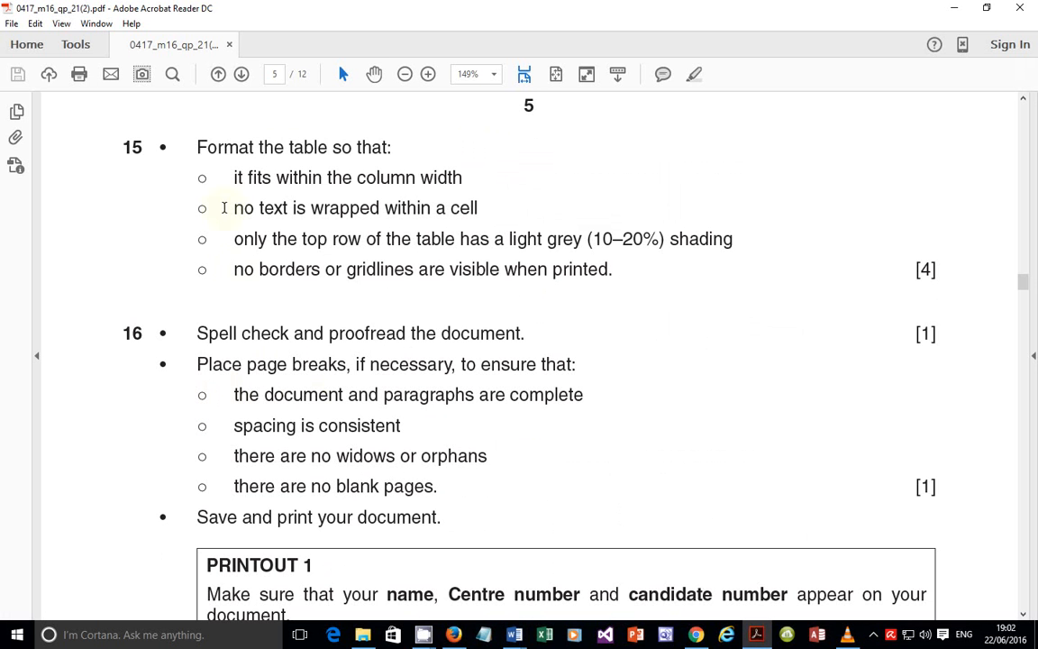
# Step: Highlight question 15's table rules and question 16's spell-check requirement, then return to Word
pyautogui.moveTo(197, 147); pyautogui.dragTo(641, 288)
pyautogui.click(618, 301)
pyautogui.moveTo(230, 336); pyautogui.dragTo(487, 348)
pyautogui.click(368, 395)
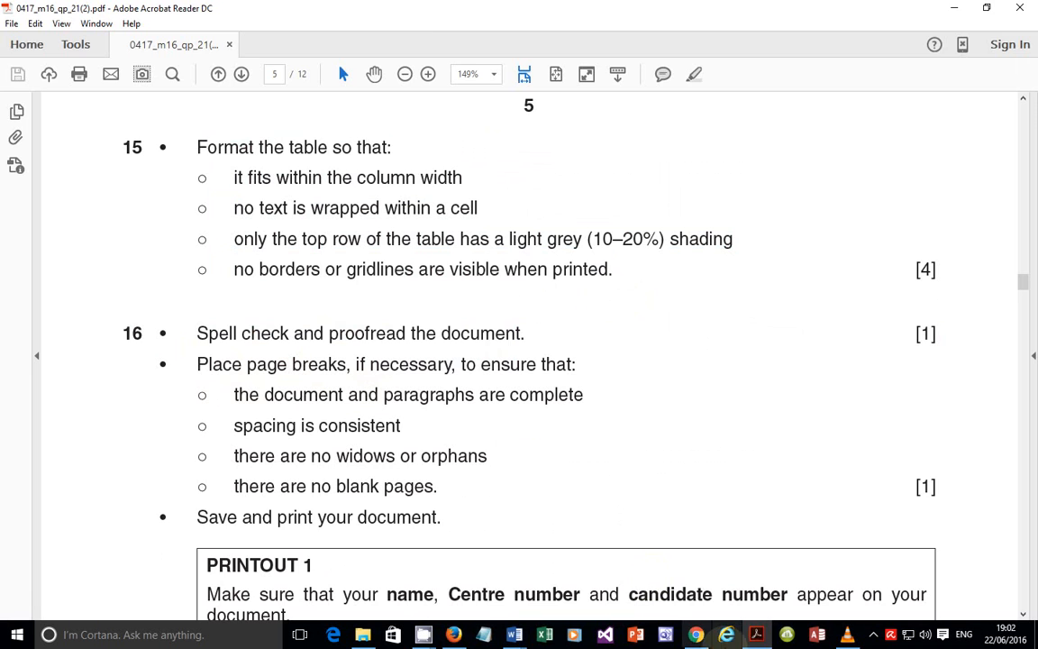
pyautogui.click(765, 635)
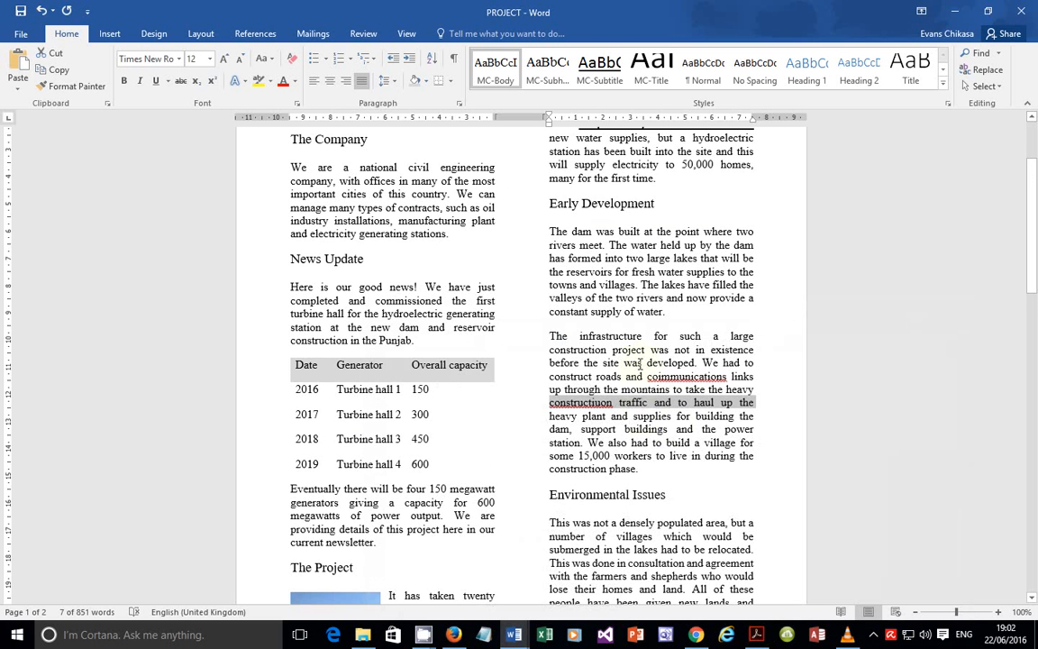
pyautogui.scroll(2, 642, 414)
pyautogui.scroll(-3, 638, 388)
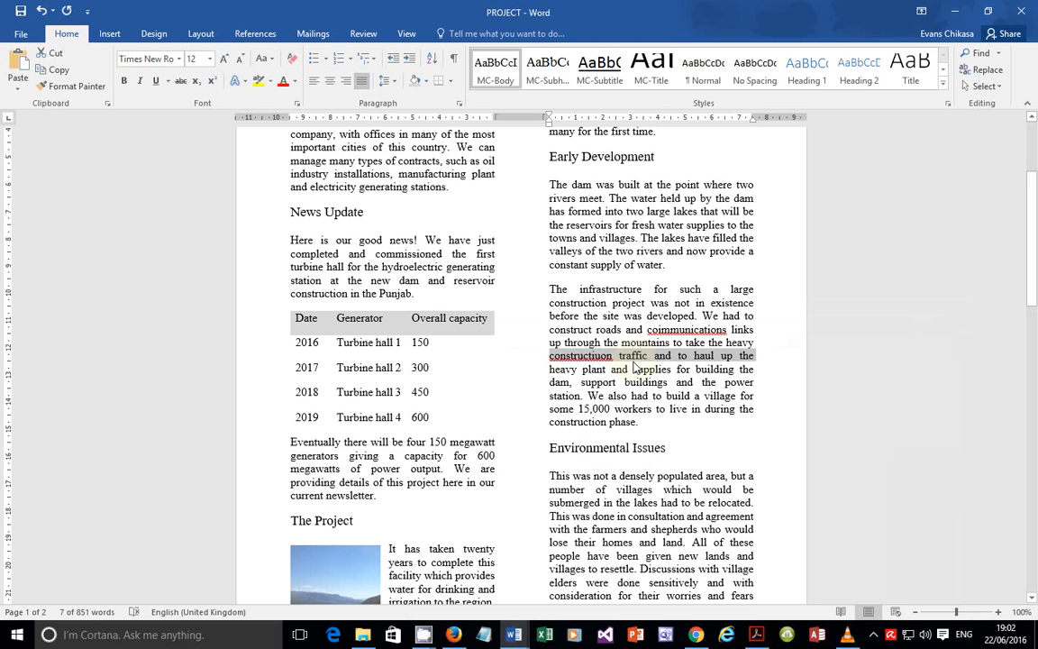
# Step: Spell-check the newsletter, splitting 'Wehad' and correcting 'constructiuon' and 'coimmunications'
pyautogui.press('F7')
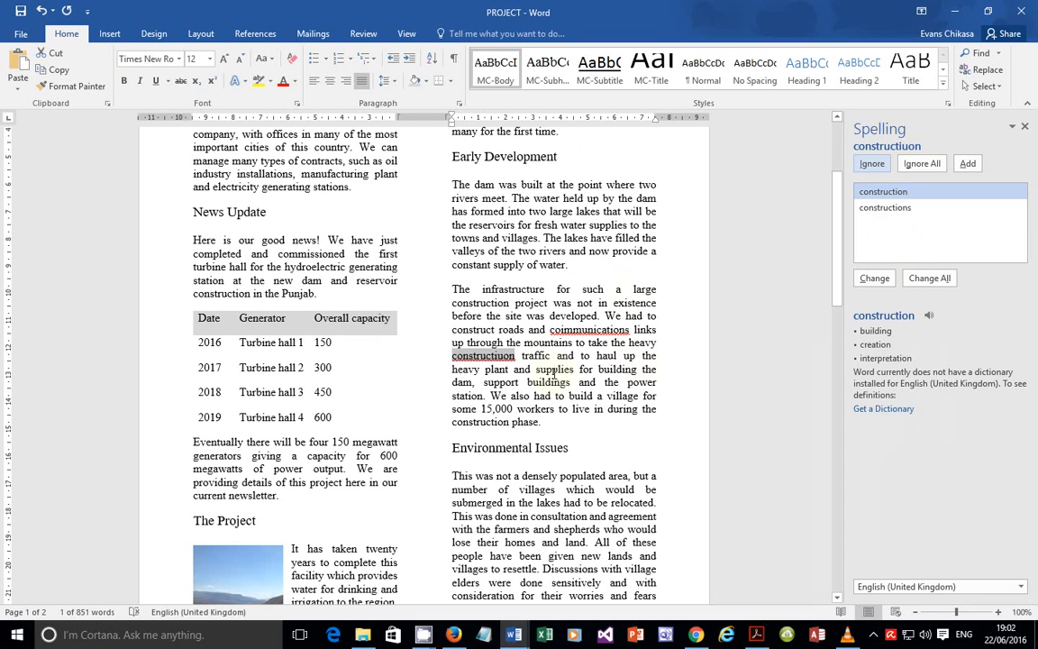
pyautogui.click(622, 318)
pyautogui.click(873, 277)
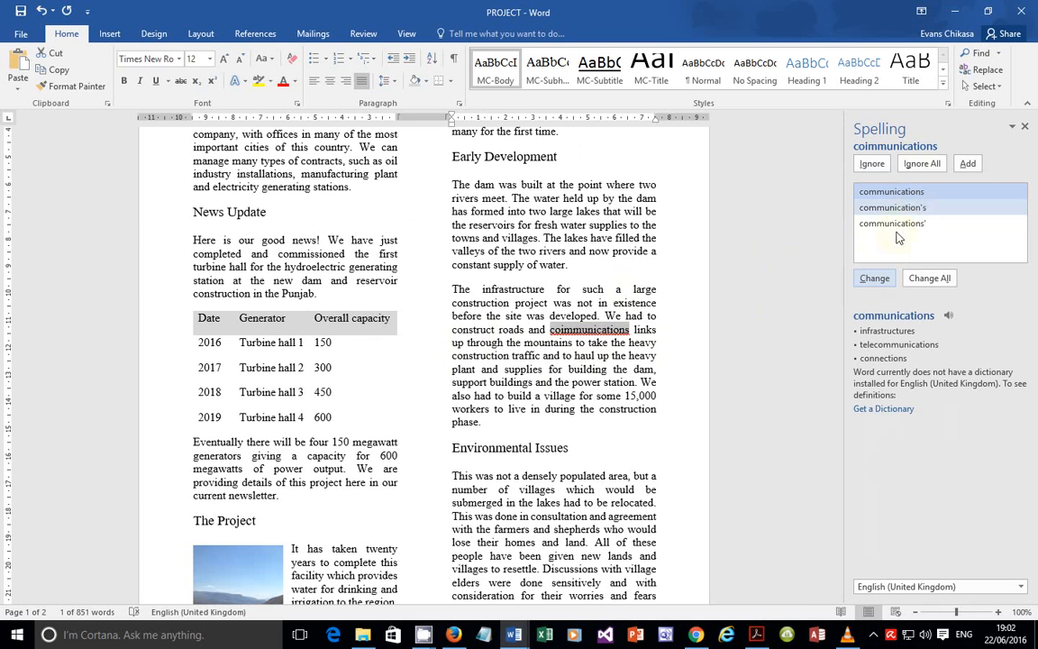
pyautogui.click(873, 282)
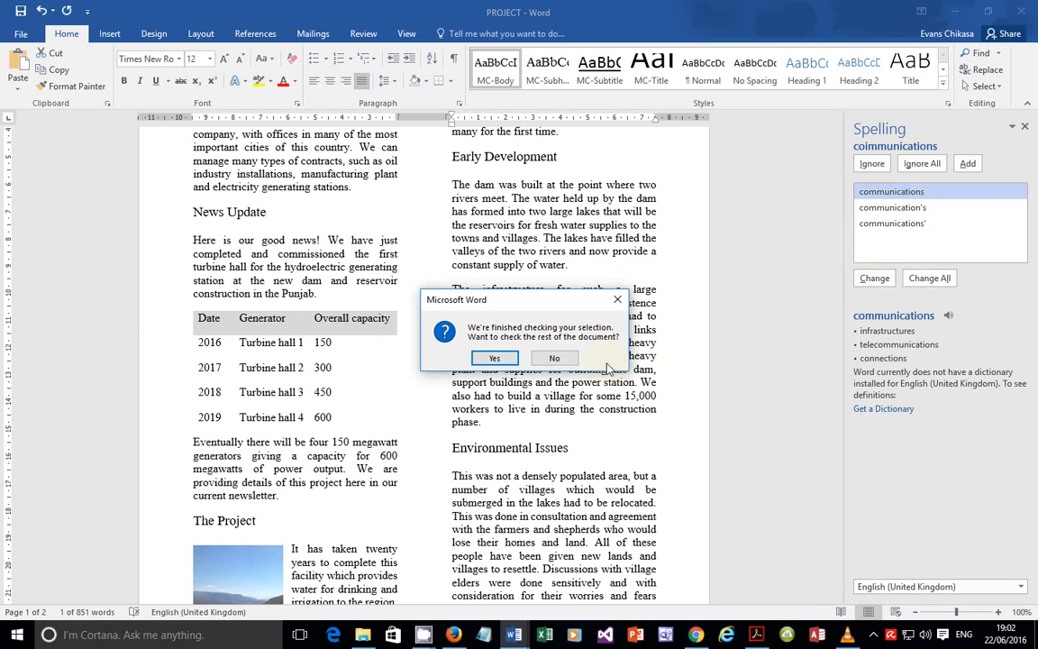
pyautogui.click(494, 359)
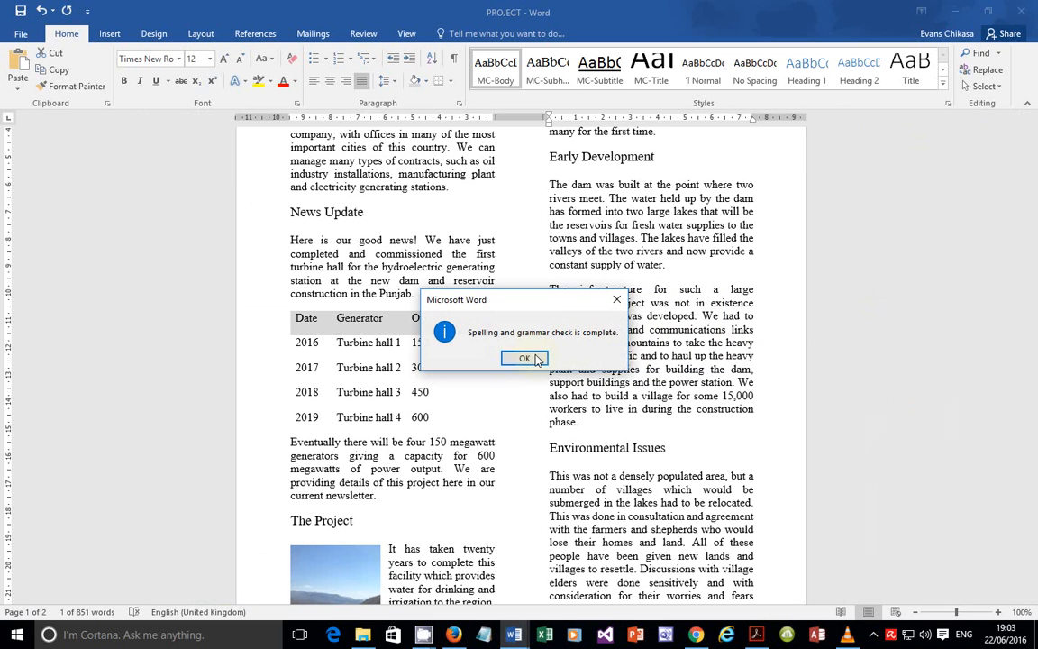
pyautogui.click(523, 358)
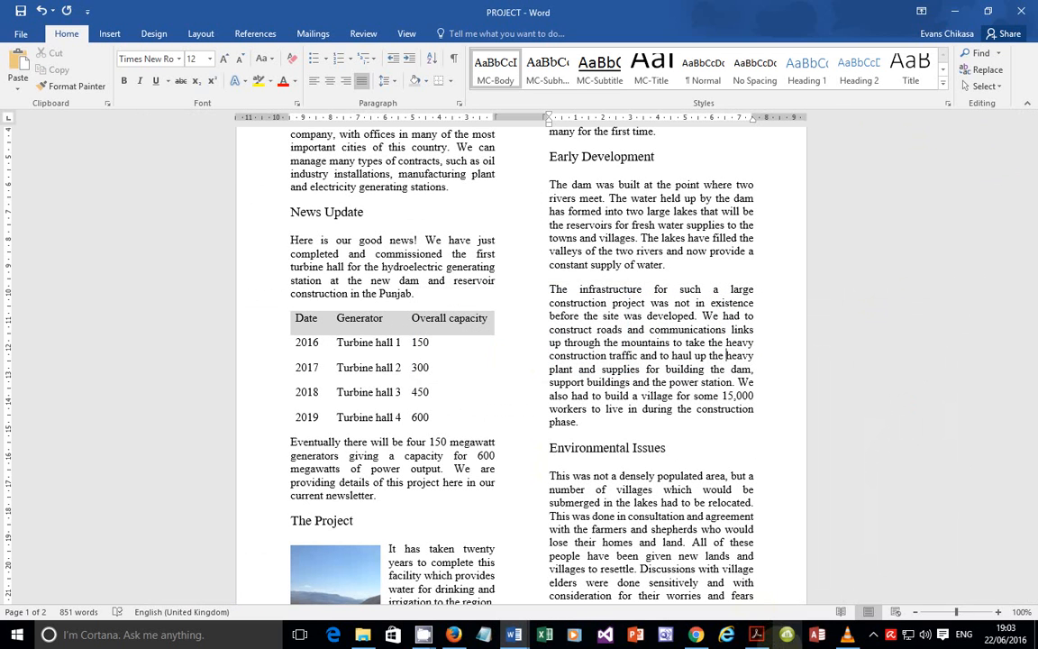
pyautogui.hotkey('alt', 'Tab')
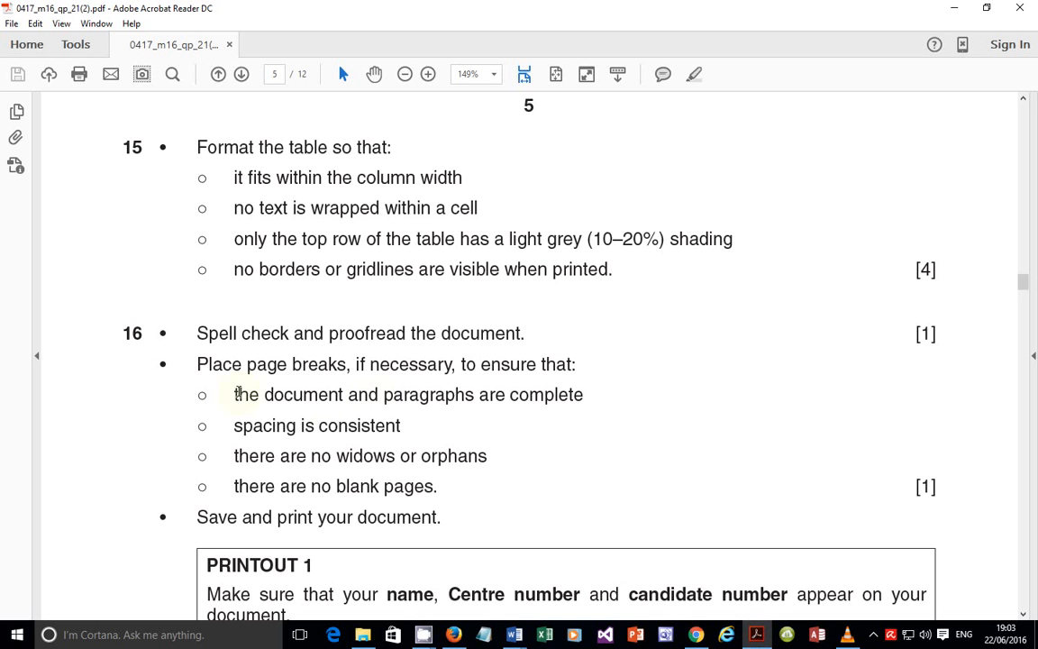
pyautogui.moveTo(230, 394); pyautogui.dragTo(583, 395)
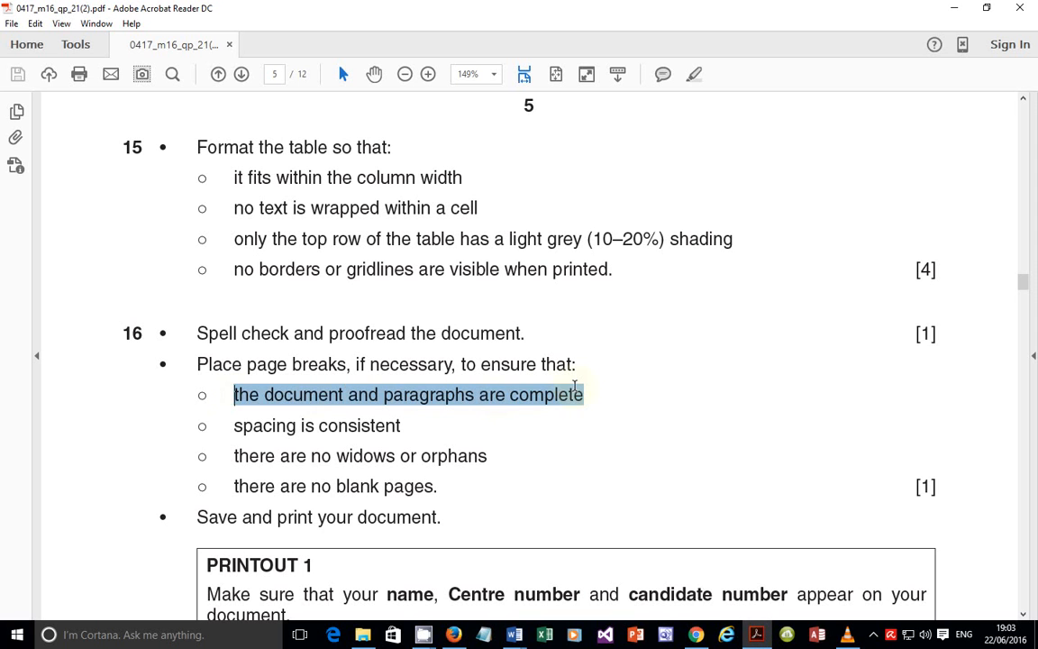
pyautogui.moveTo(236, 425); pyautogui.dragTo(414, 423)
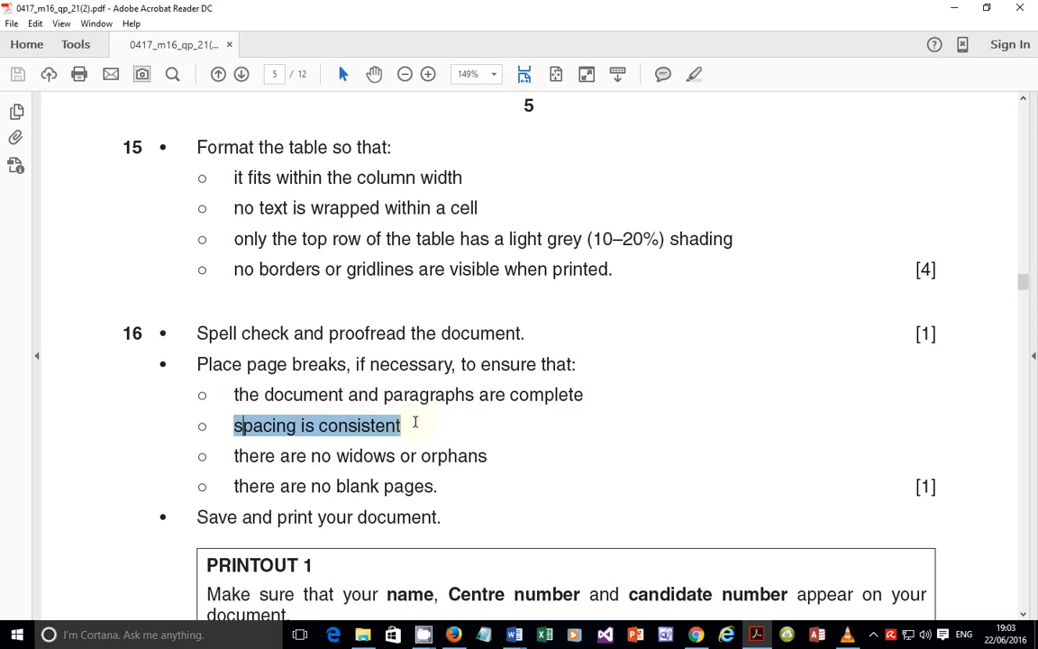
pyautogui.moveTo(235, 456); pyautogui.dragTo(477, 455)
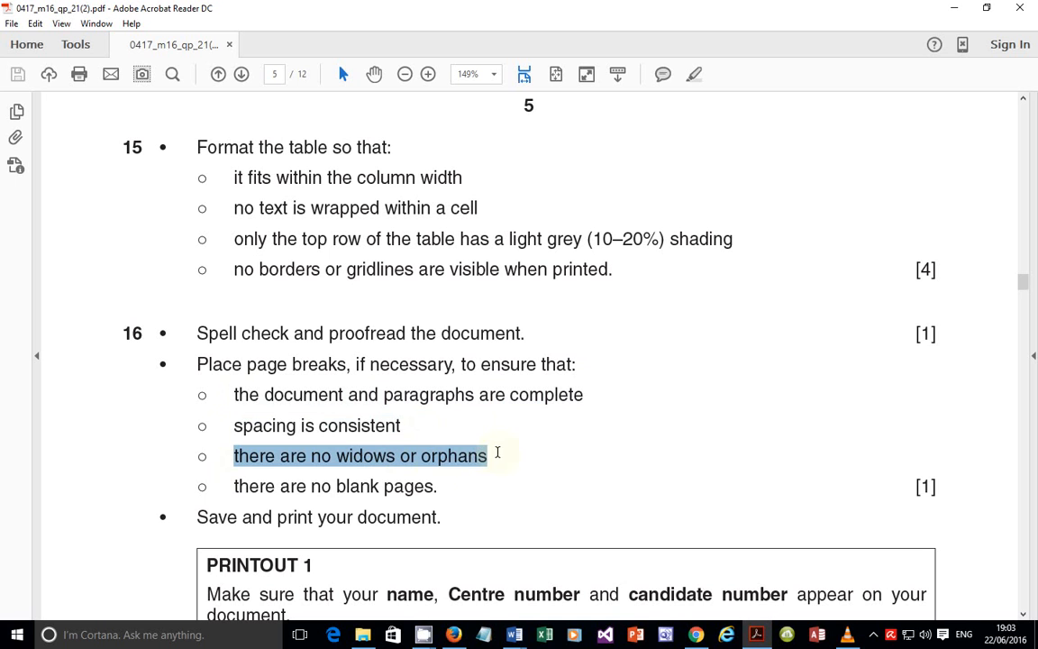
pyautogui.moveTo(225, 488); pyautogui.dragTo(461, 494)
pyautogui.click(498, 460)
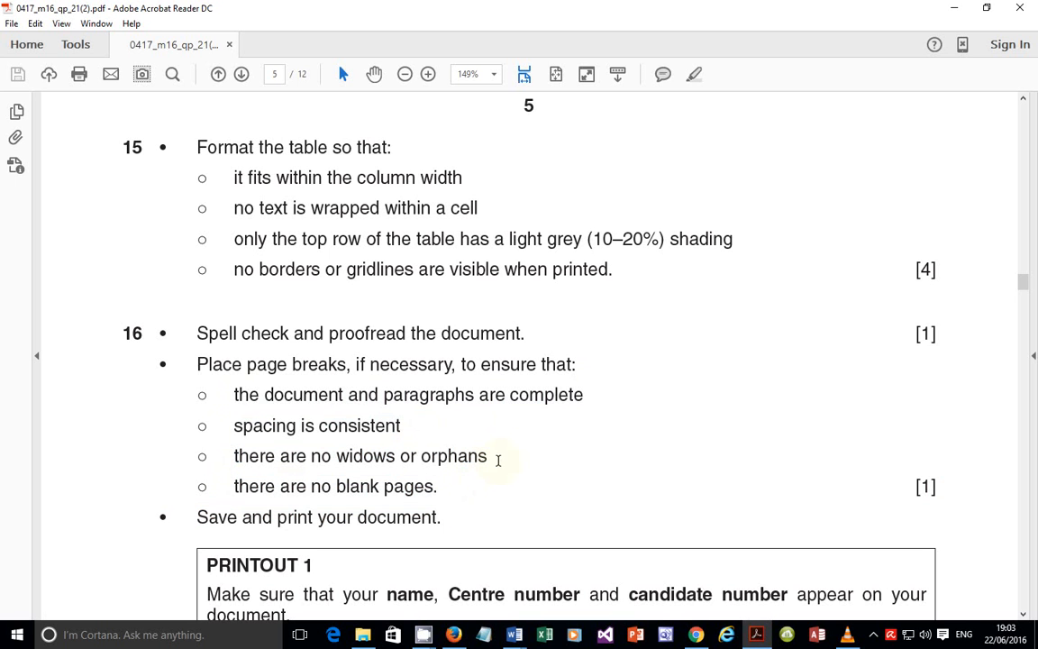
pyautogui.moveTo(487, 456); pyautogui.dragTo(228, 456)
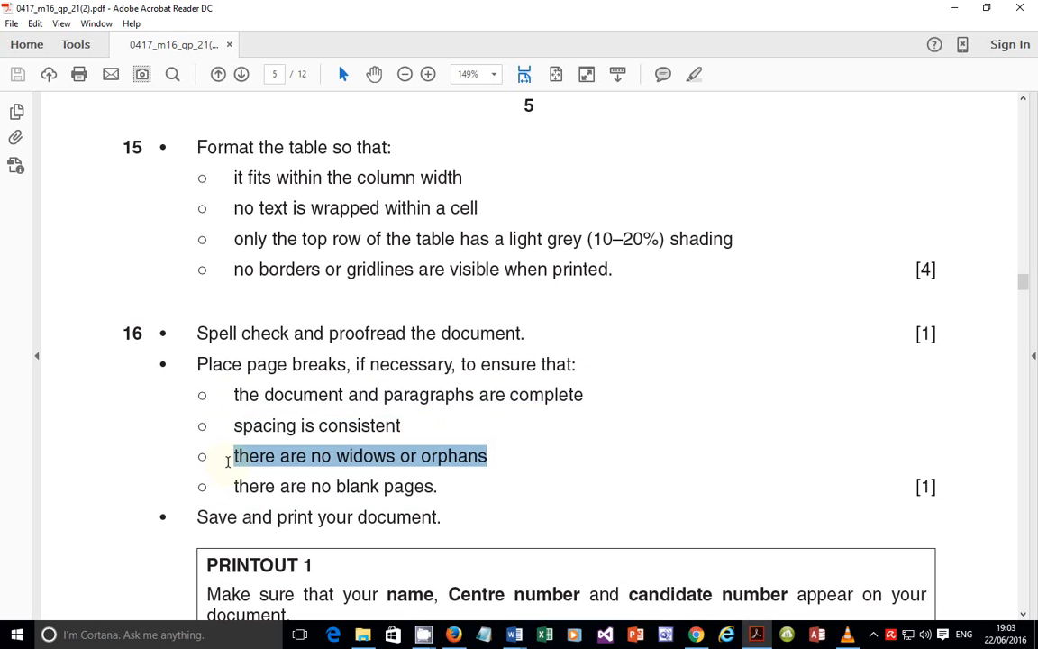
pyautogui.click(513, 634)
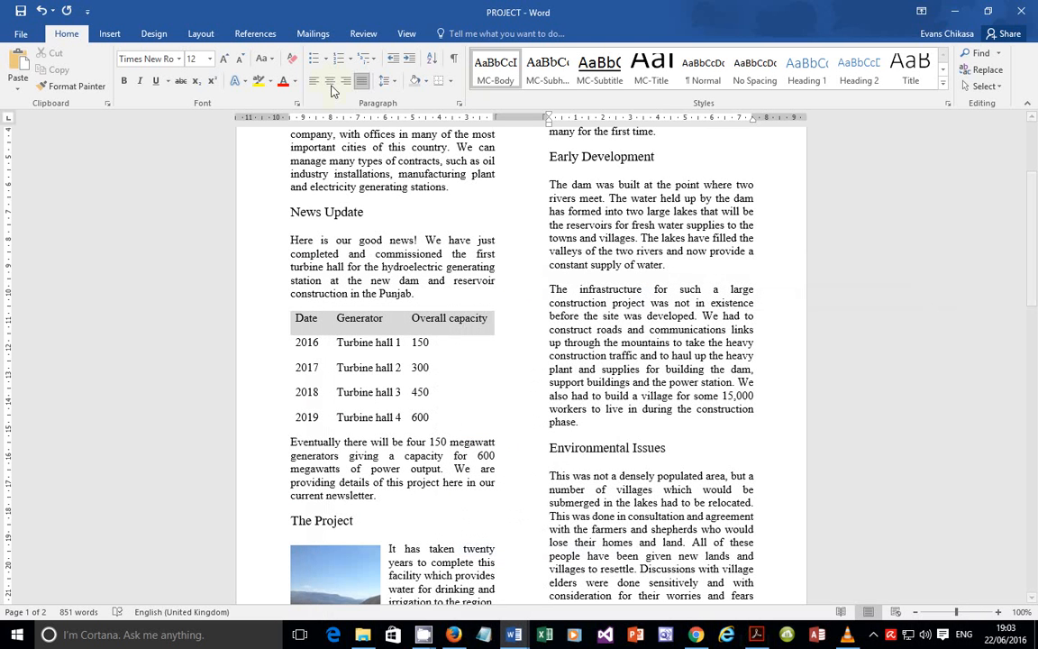
pyautogui.click(458, 103)
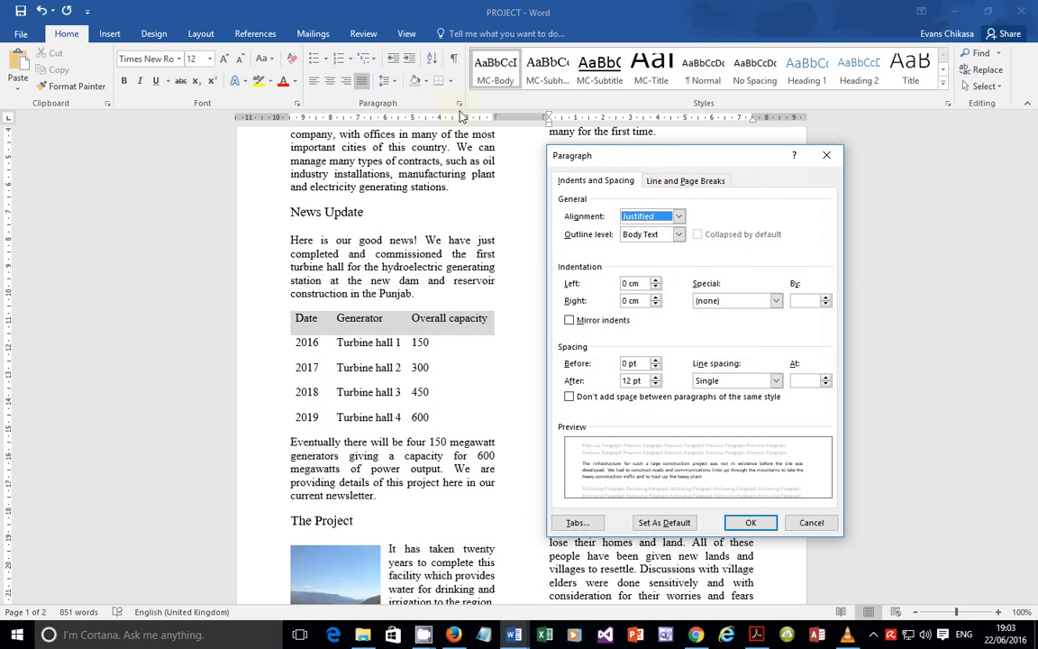
pyautogui.click(694, 183)
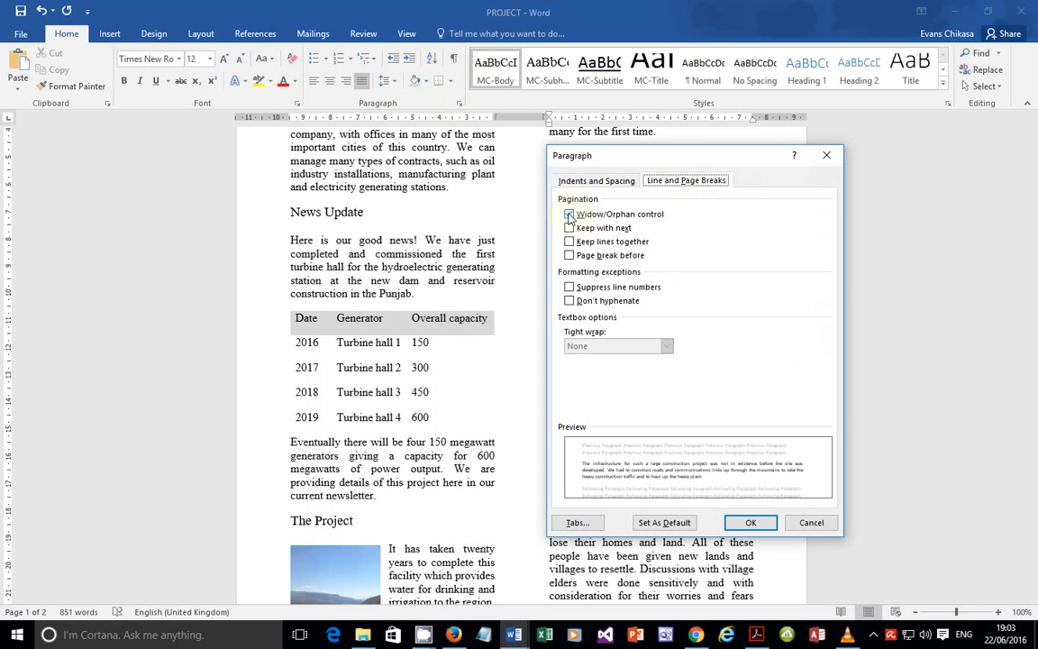
pyautogui.press('Print')
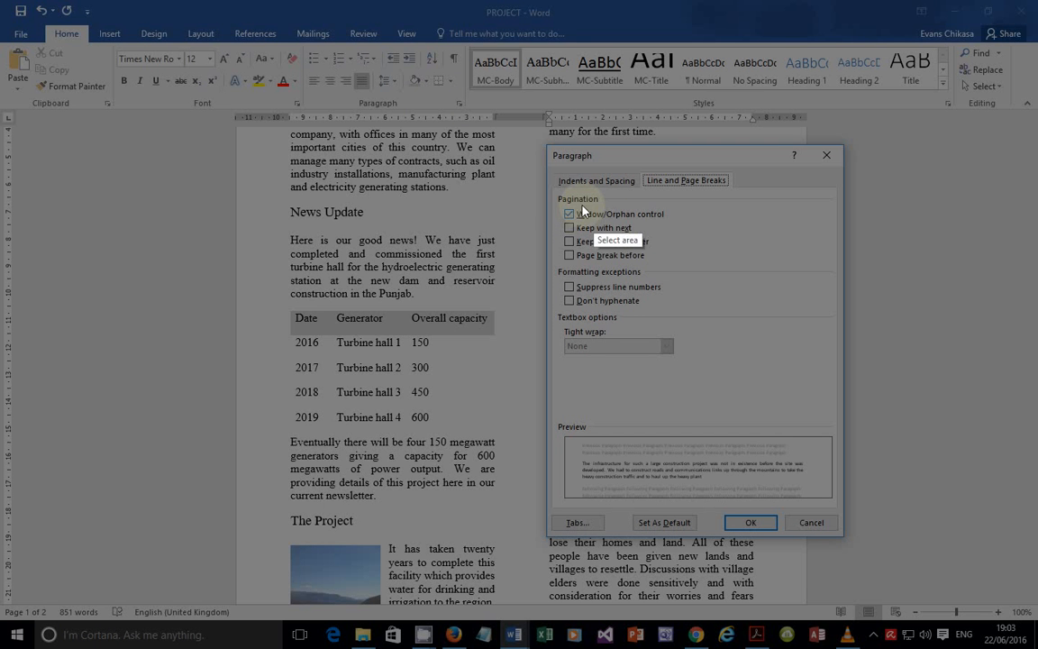
pyautogui.moveTo(556, 195)
pyautogui.mouseDown()
pyautogui.moveTo(603, 229)
pyautogui.moveTo(682, 228)
pyautogui.mouseUp()
pyautogui.click(672, 243)
pyautogui.press('Print')
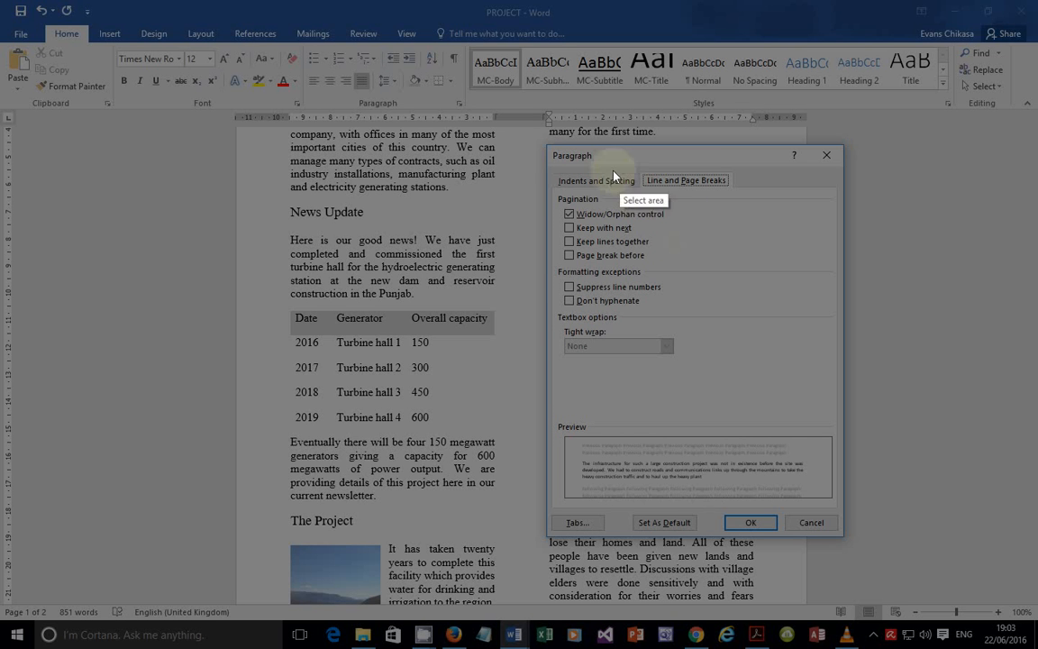
pyautogui.moveTo(547, 146)
pyautogui.mouseDown()
pyautogui.moveTo(786, 530)
pyautogui.moveTo(841, 538)
pyautogui.mouseUp()
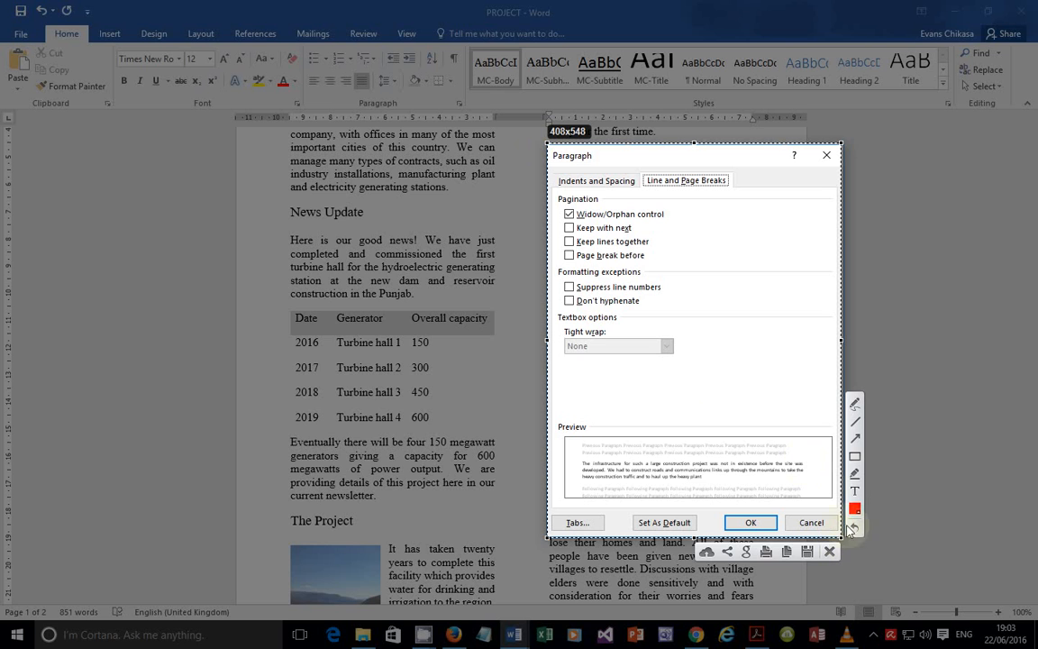
pyautogui.click(856, 457)
pyautogui.moveTo(559, 206)
pyautogui.mouseDown()
pyautogui.moveTo(593, 223)
pyautogui.moveTo(670, 227)
pyautogui.mouseUp()
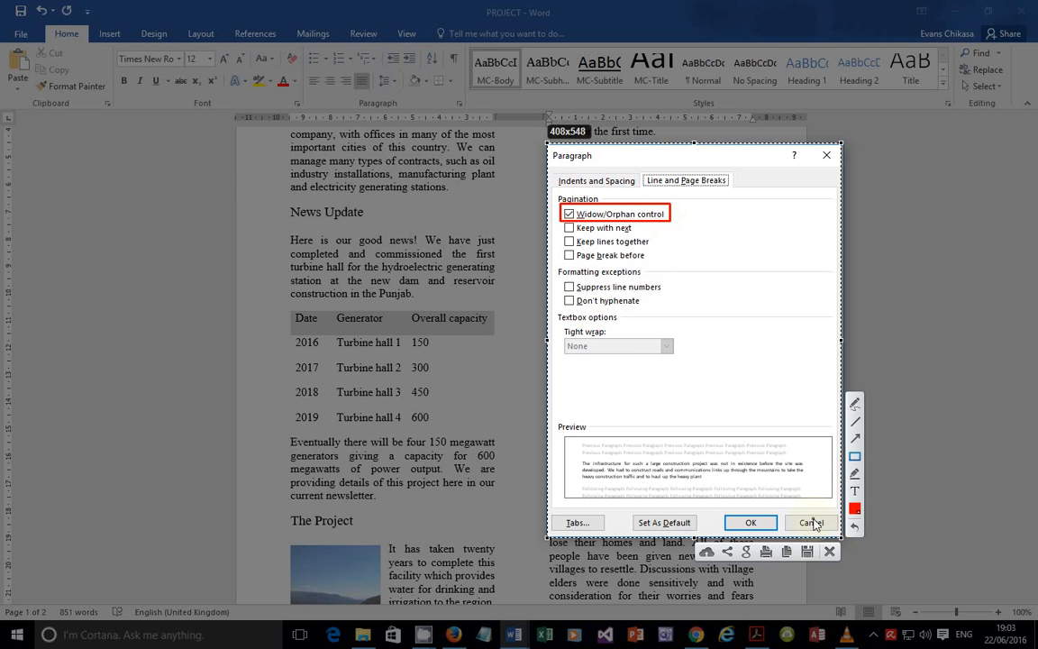
pyautogui.click(829, 551)
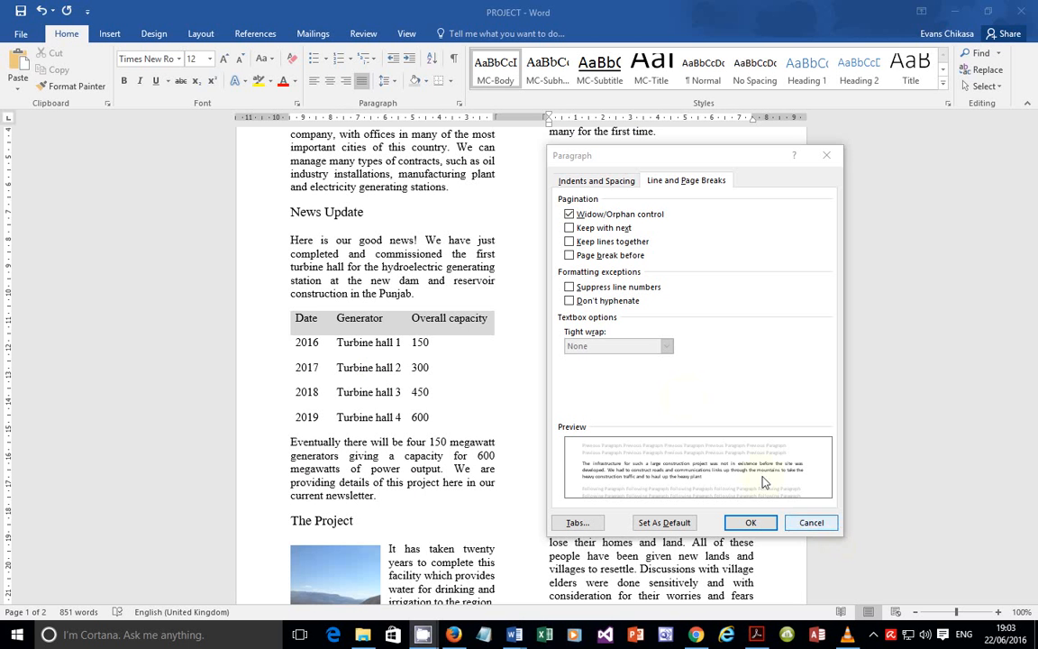
pyautogui.click(793, 525)
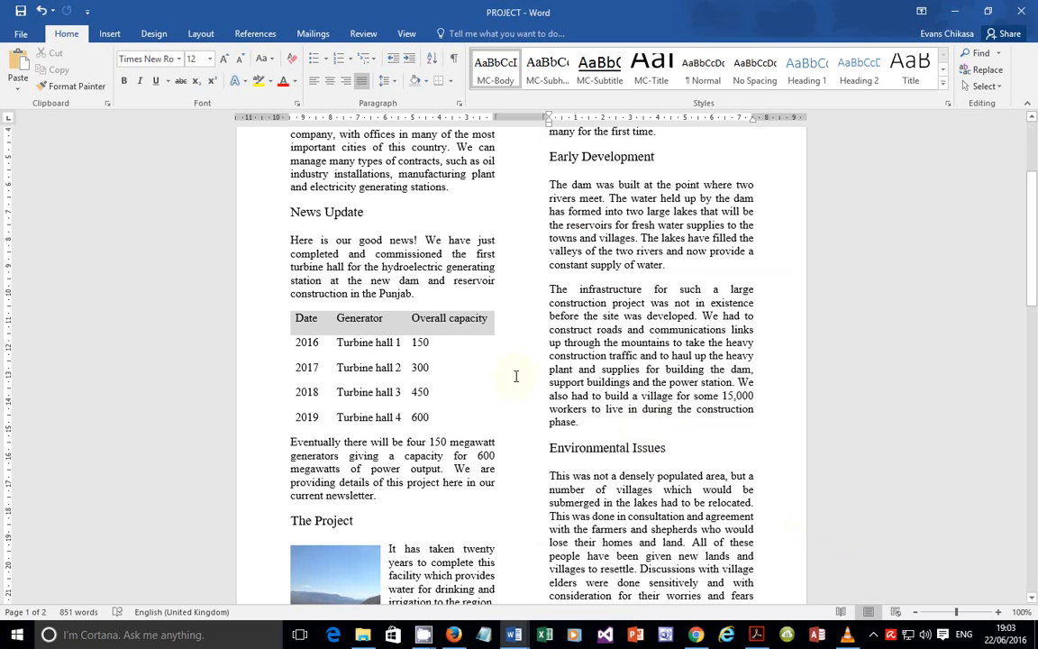
# Step: Turn on the formatting marks with Show/Hide ¶ and click into the first column
pyautogui.click(455, 60)
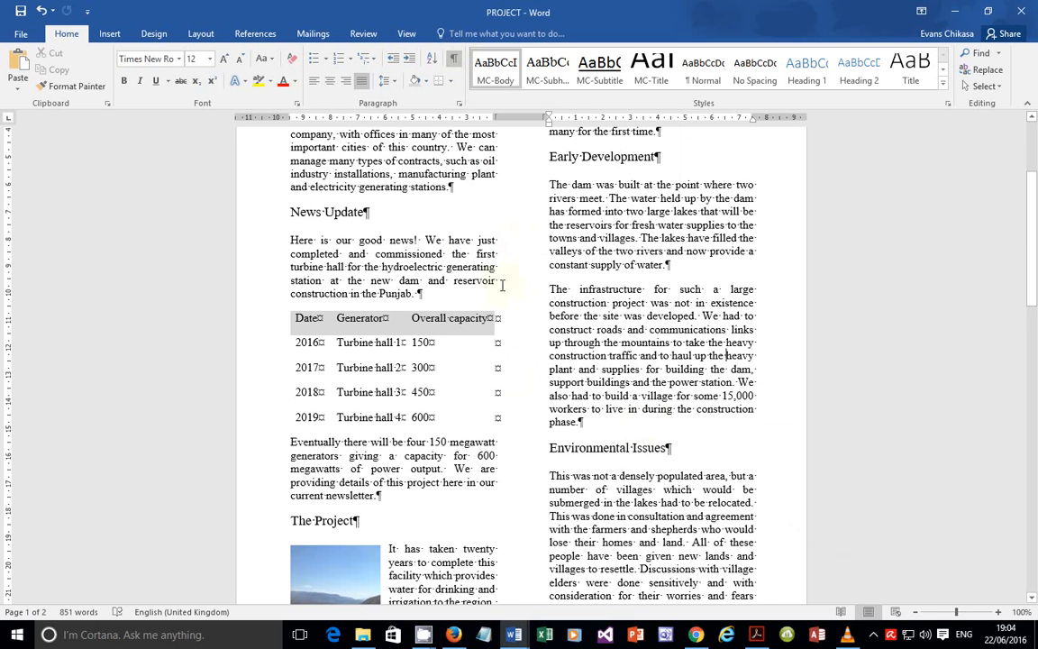
pyautogui.scroll(4, 521, 282)
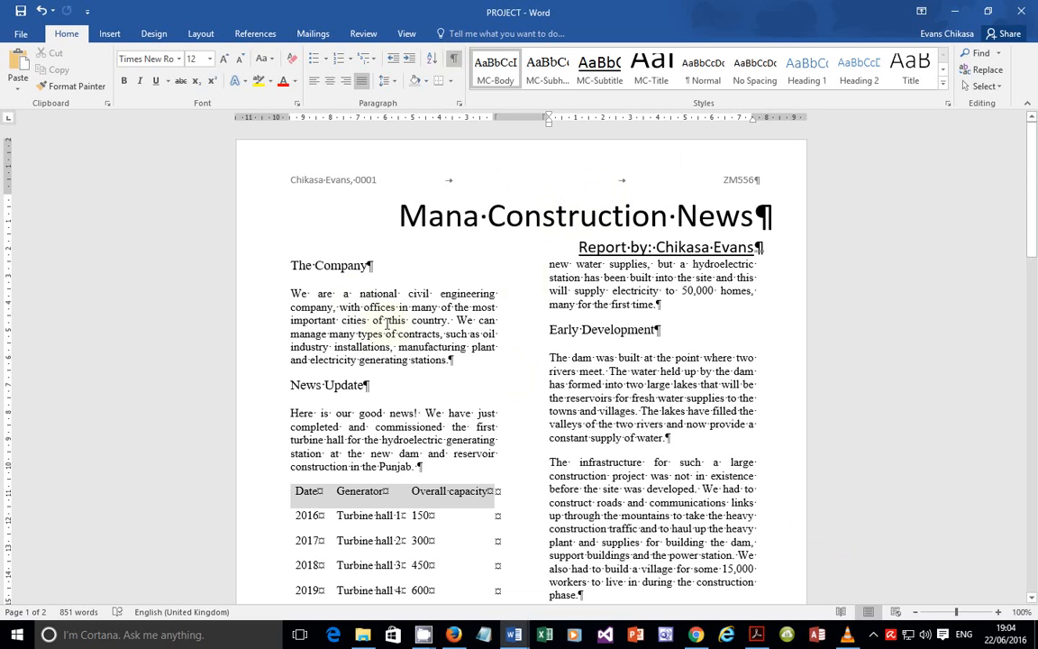
pyautogui.click(452, 358)
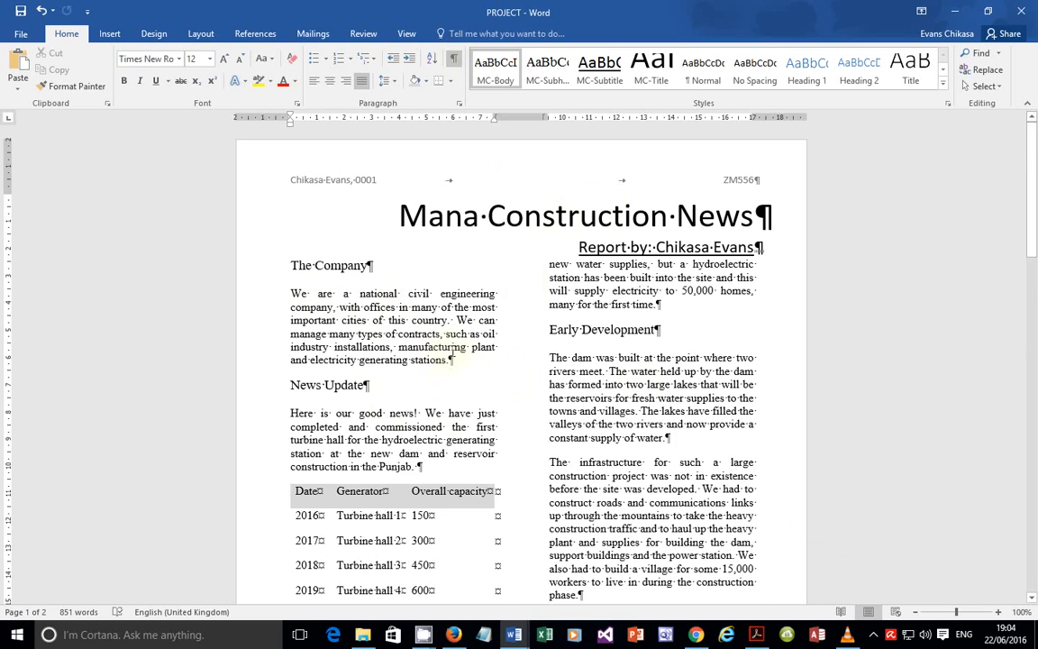
# Step: Scroll through both newsletter pages to the end, then return to the exam paper
pyautogui.scroll(-8, 451, 356)
pyautogui.scroll(-5, 461, 361)
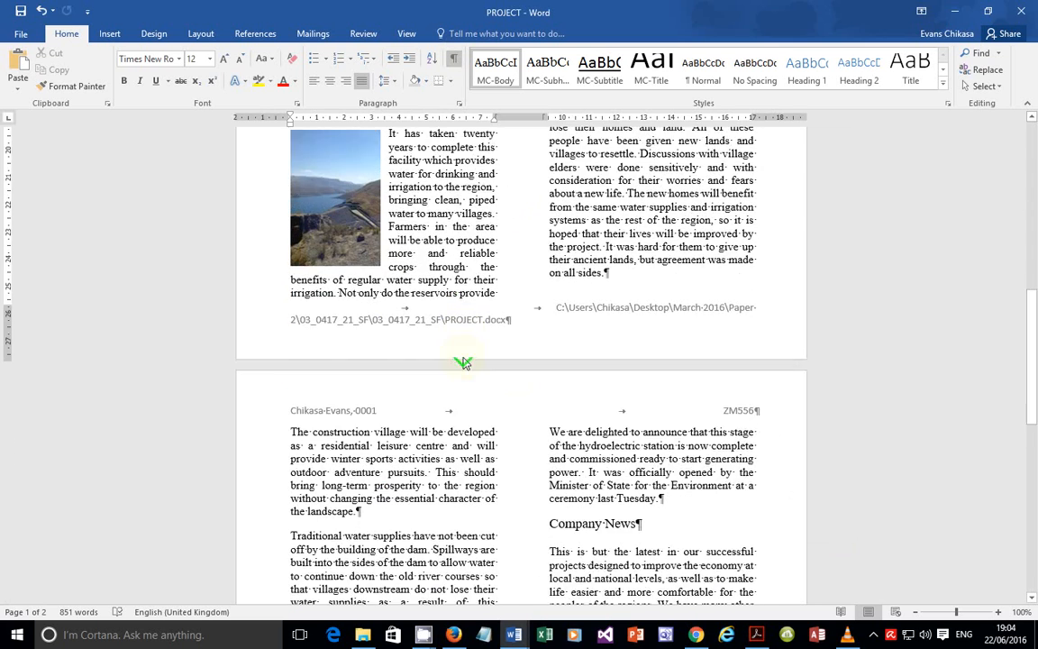
pyautogui.scroll(-6, 461, 358)
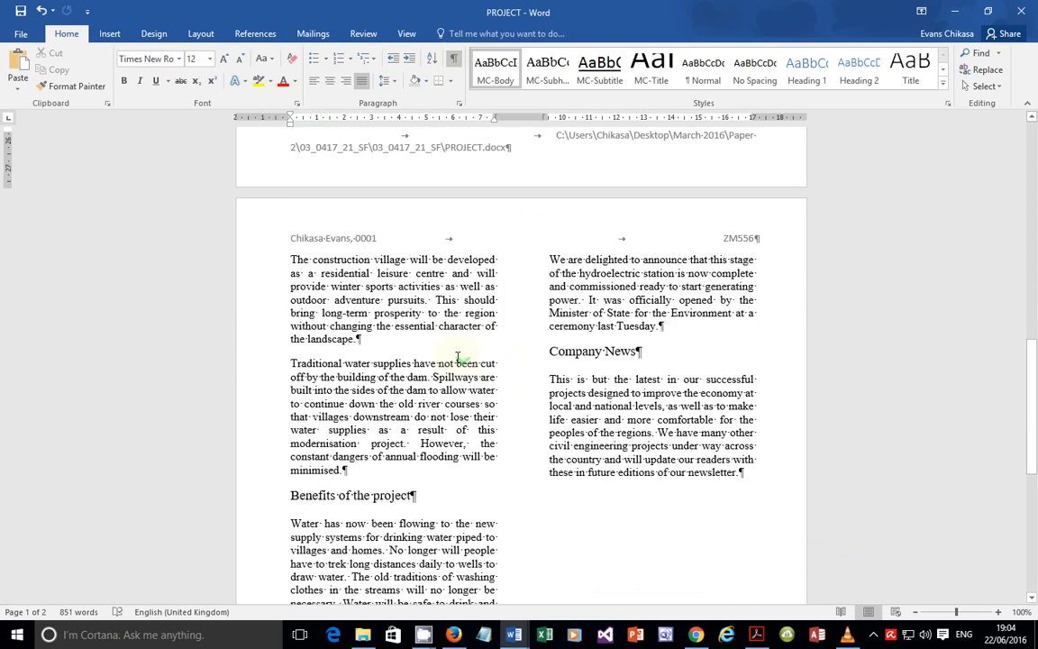
pyautogui.scroll(-2, 451, 361)
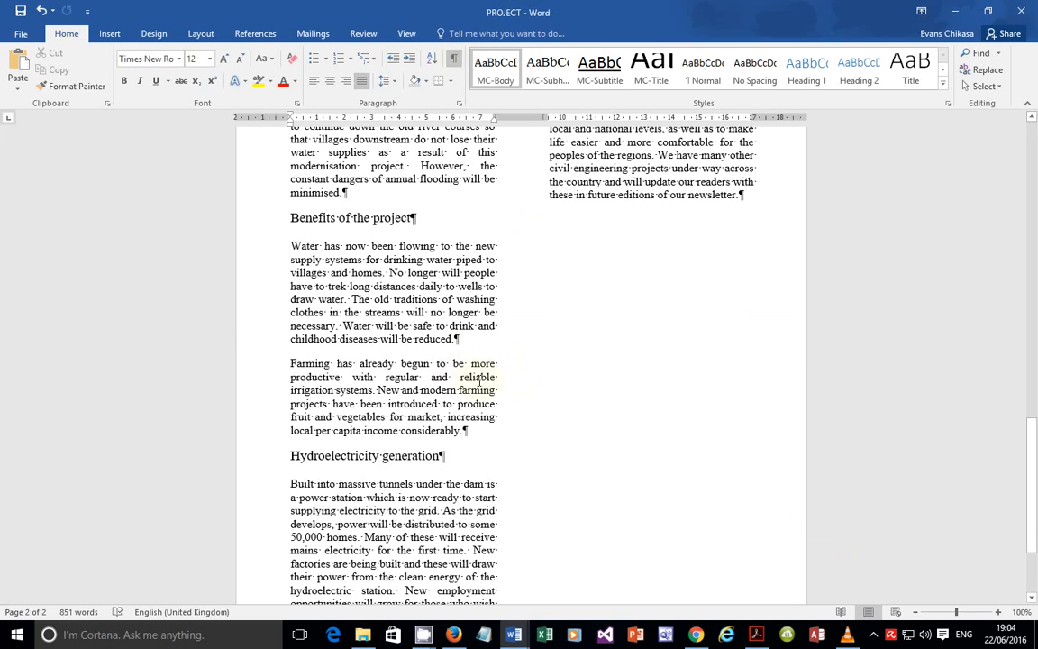
pyautogui.scroll(-3, 478, 381)
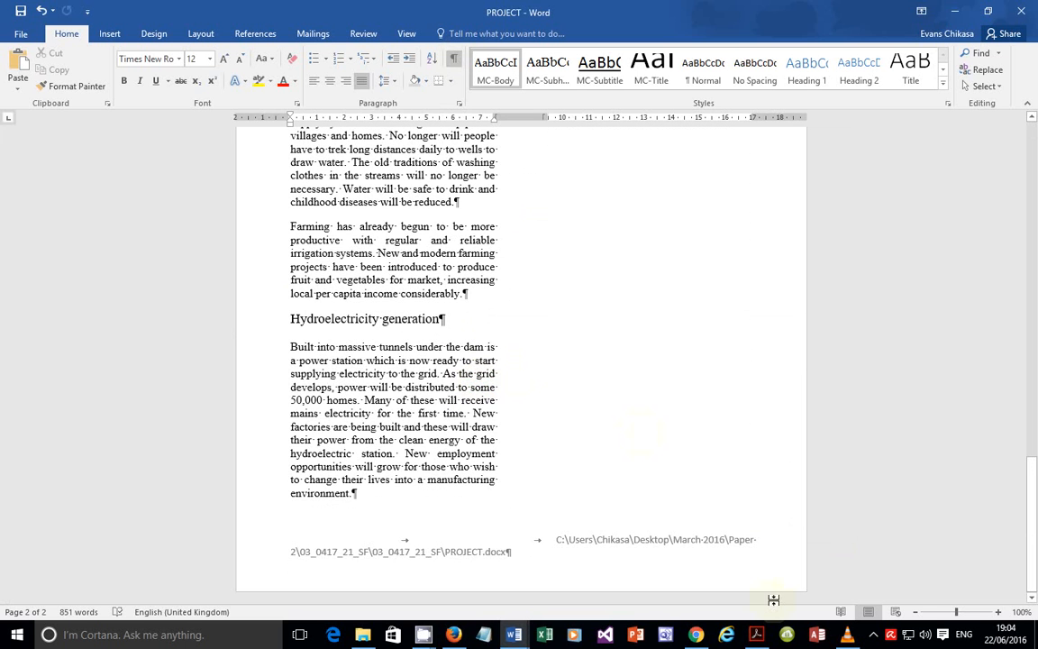
pyautogui.hotkey('alt', 'Tab')
pyautogui.scroll(-2, 533, 419)
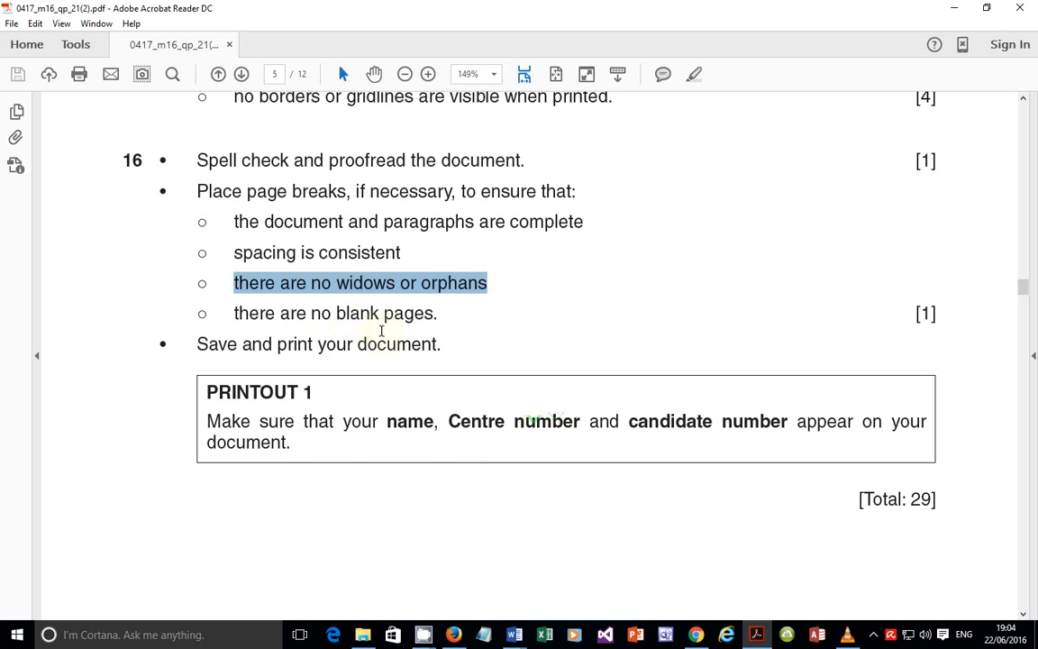
# Step: Highlight the 'no blank pages' and Printout 1 name and candidate-number requirements, then return to Word
pyautogui.moveTo(438, 313); pyautogui.dragTo(313, 312)
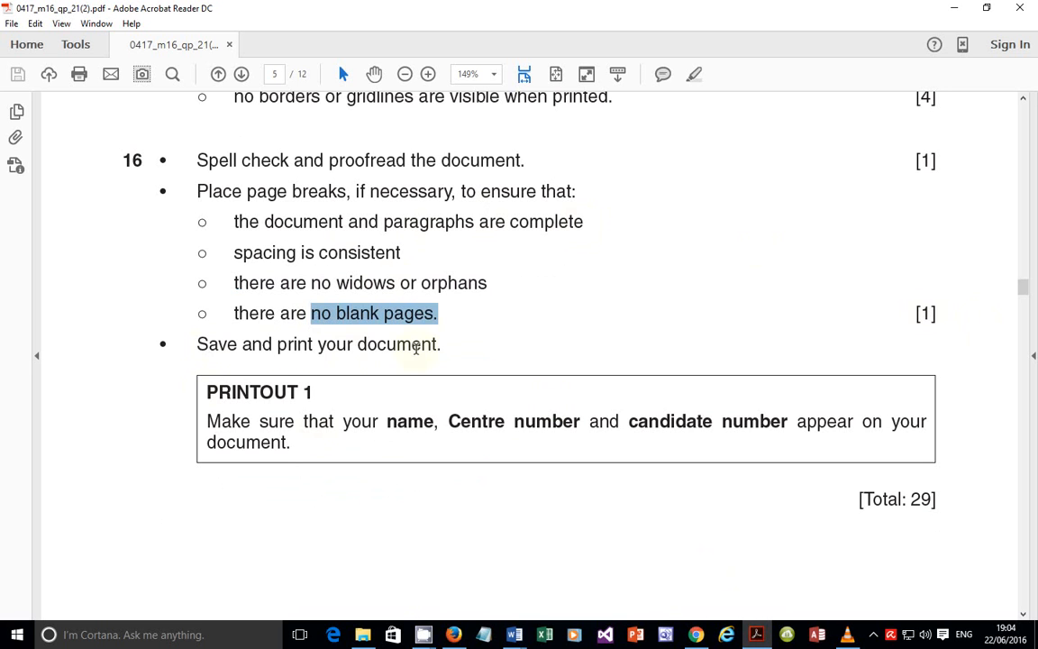
pyautogui.moveTo(207, 423); pyautogui.dragTo(793, 433)
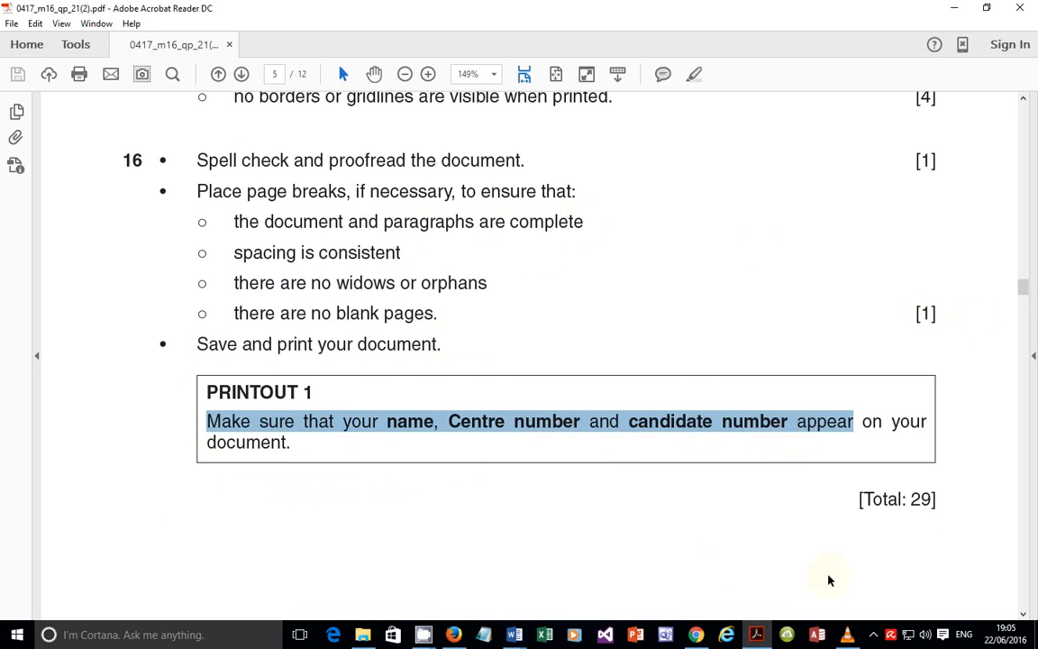
pyautogui.click(513, 634)
pyautogui.scroll(7, 494, 281)
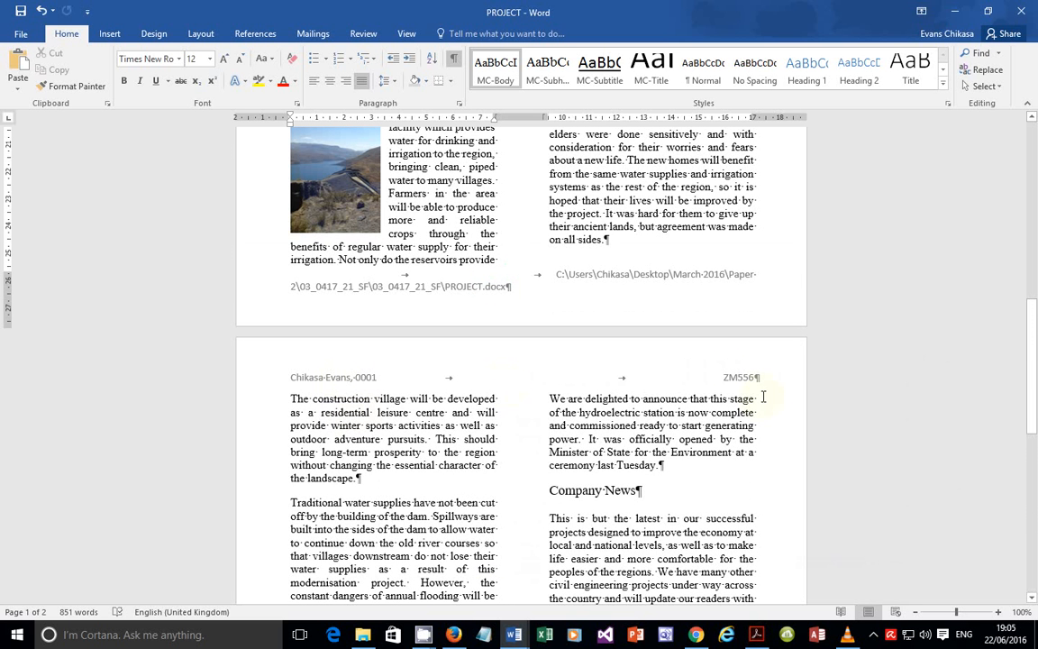
# Step: Hide the formatting marks, preview the two-page newsletter and print it
pyautogui.click(455, 60)
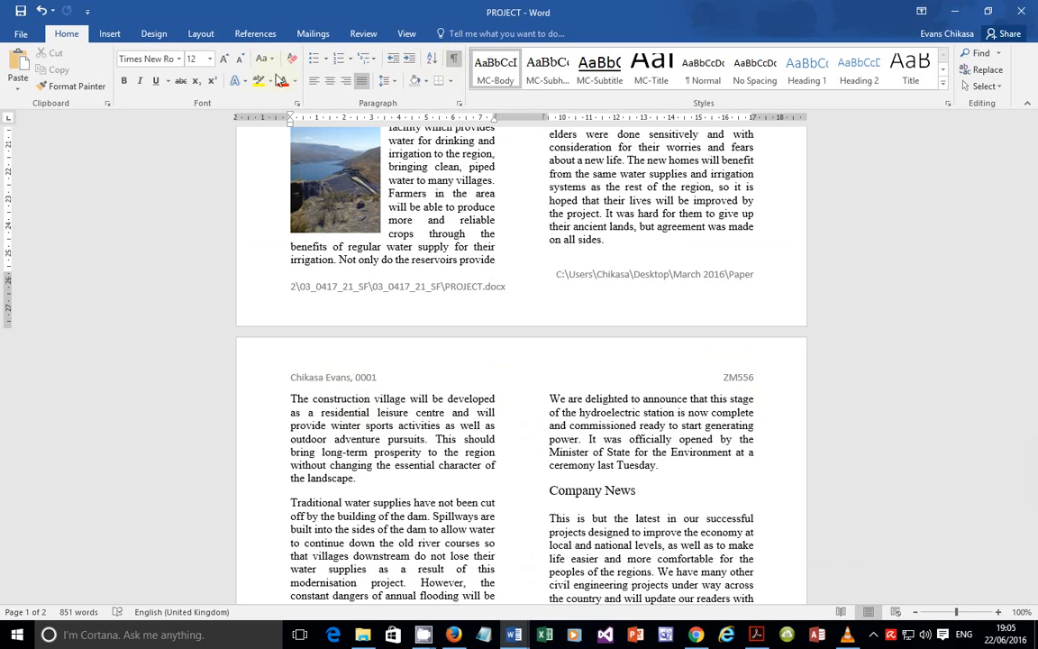
pyautogui.click(19, 33)
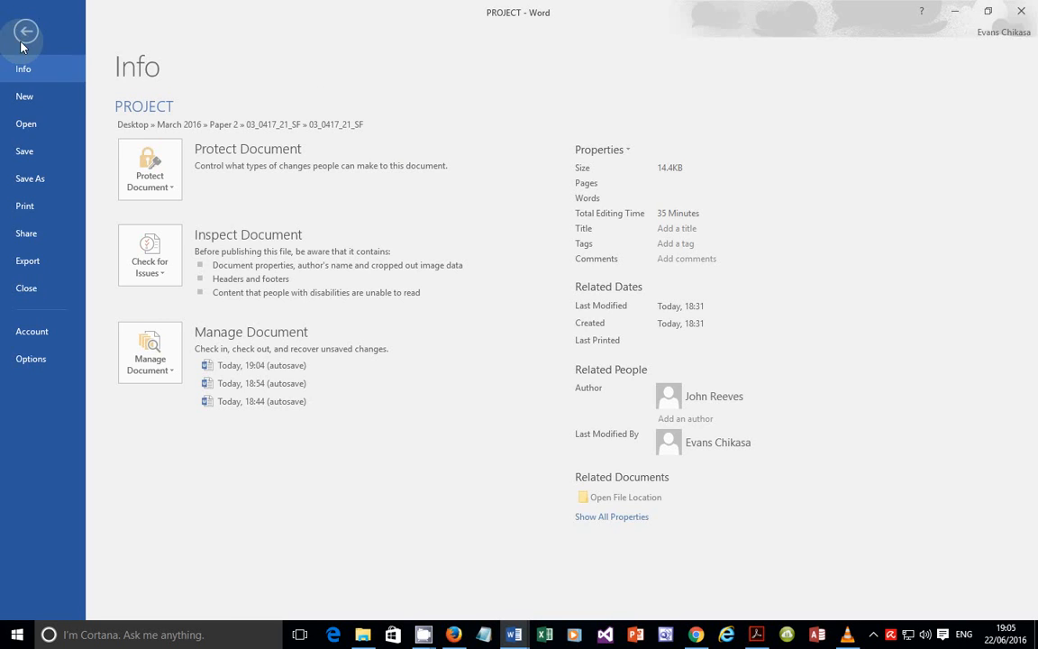
pyautogui.click(41, 213)
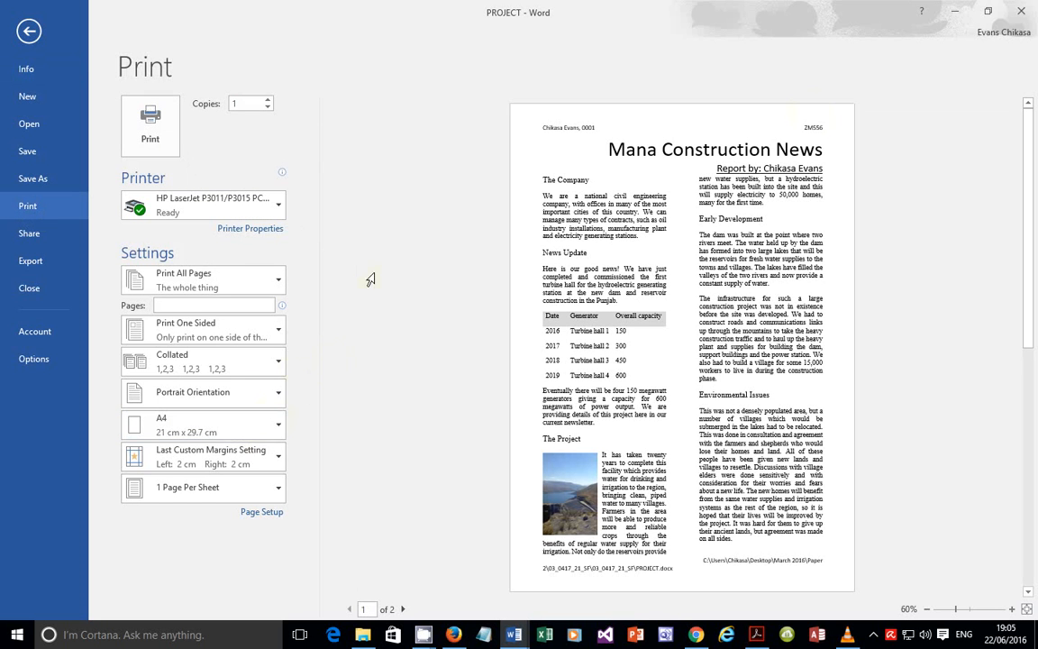
pyautogui.click(165, 131)
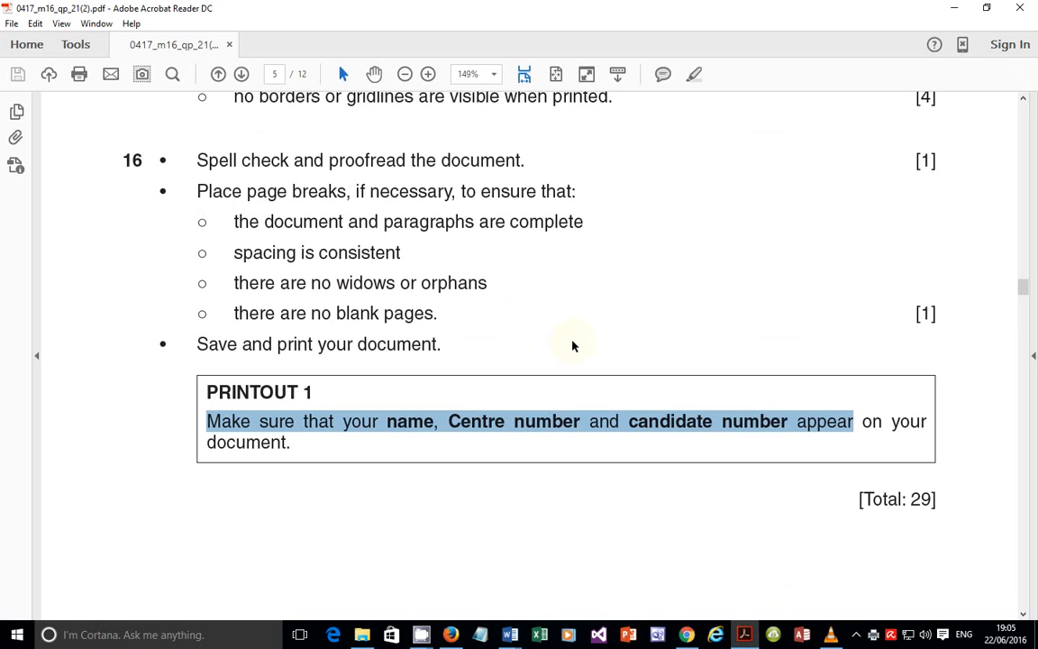
# Step: Scroll the exam paper down to page 6, Task 3 – Database Report
pyautogui.scroll(-5, 544, 447)
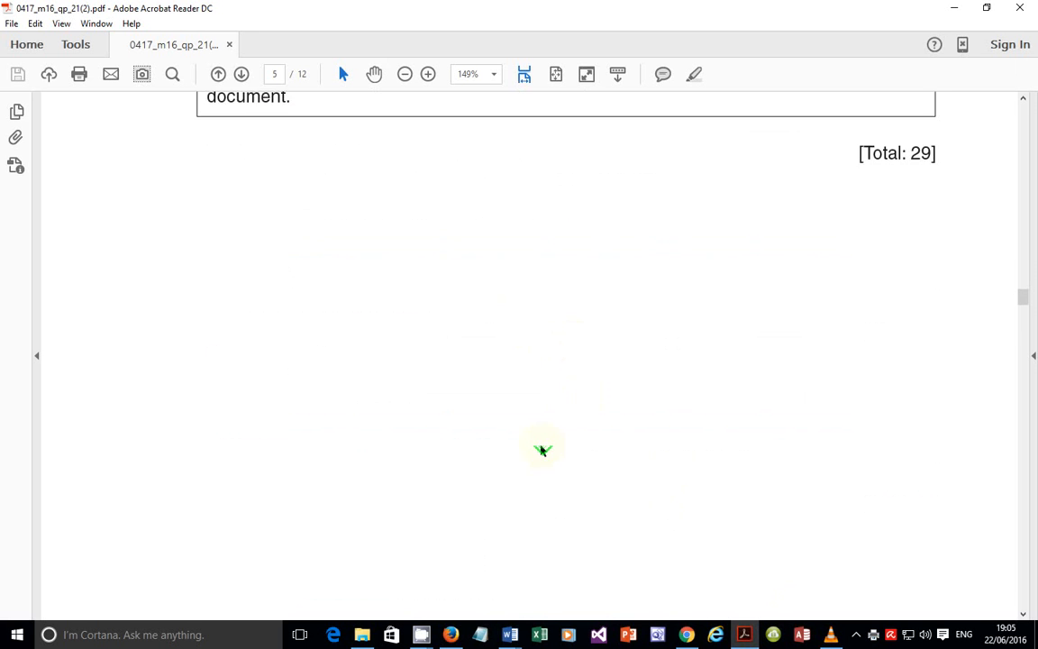
pyautogui.scroll(-5, 534, 450)
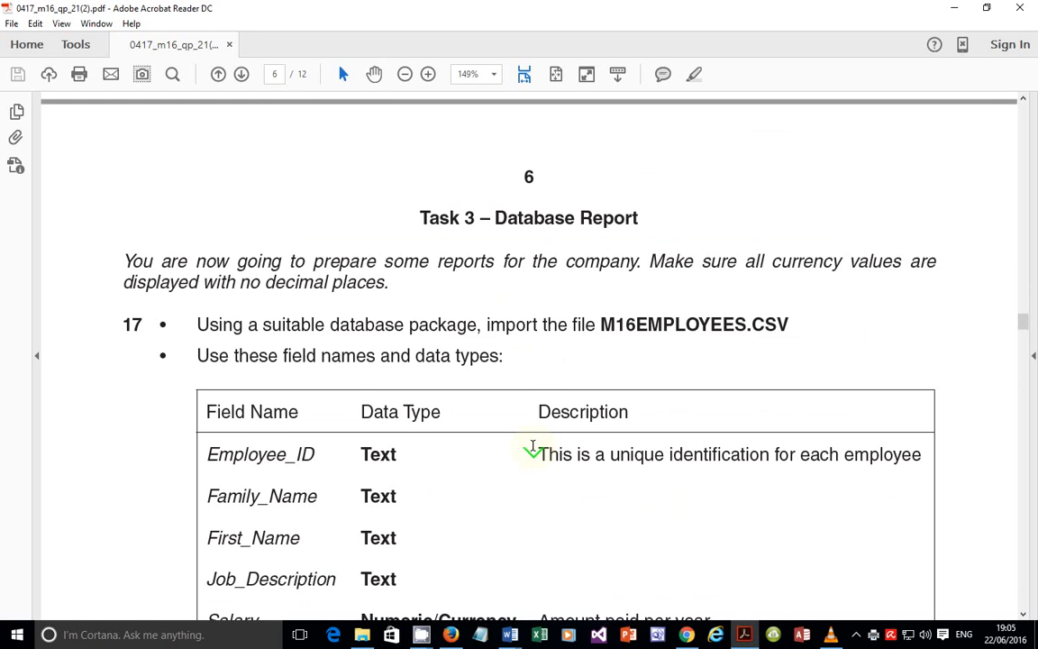